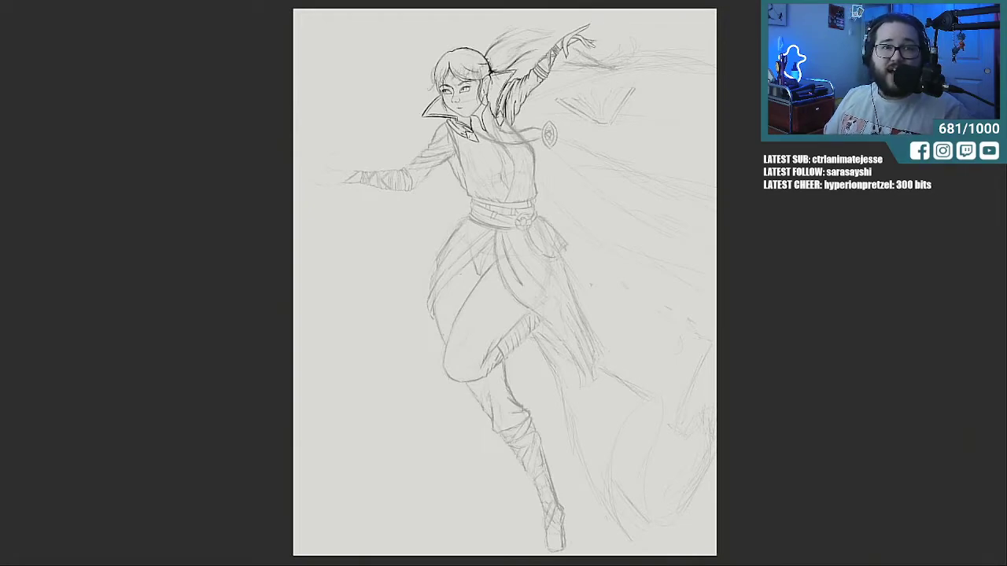
Reduce the brush size for inking the shoulder of the front sleeve.
scroll(505, 282, up, 8)
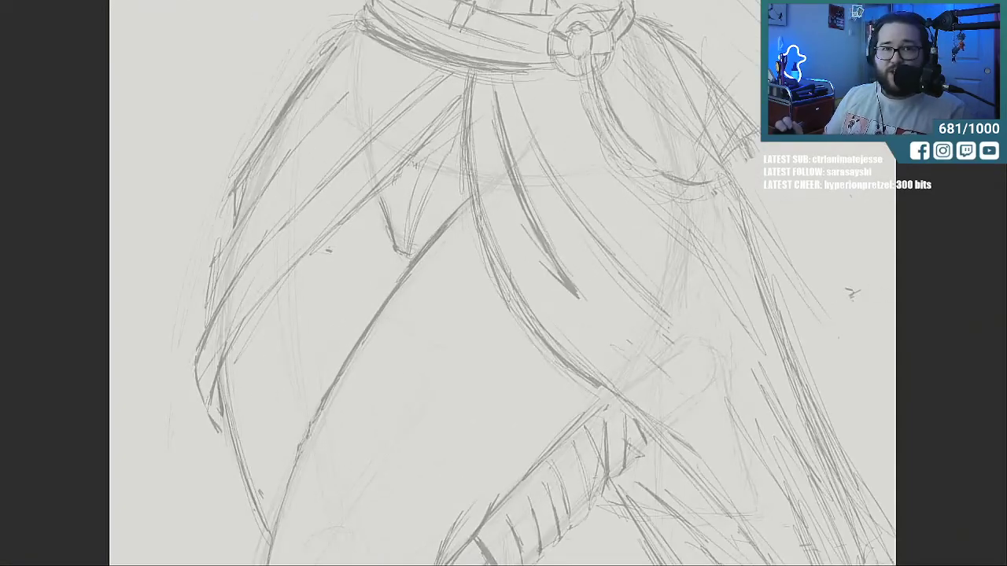
scroll(504, 283, up, 8)
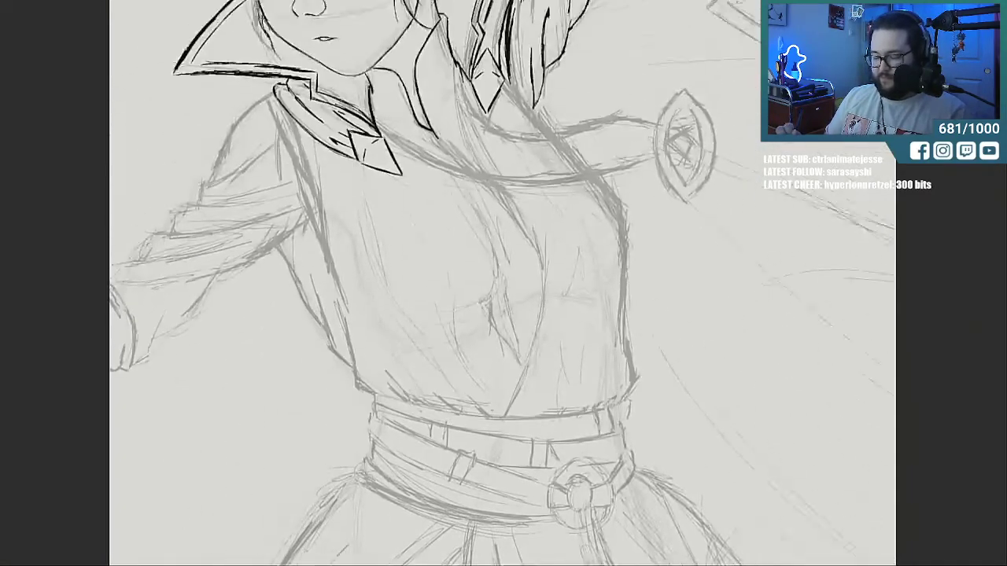
scroll(503, 283, up, 2)
scroll(504, 236, up, 3)
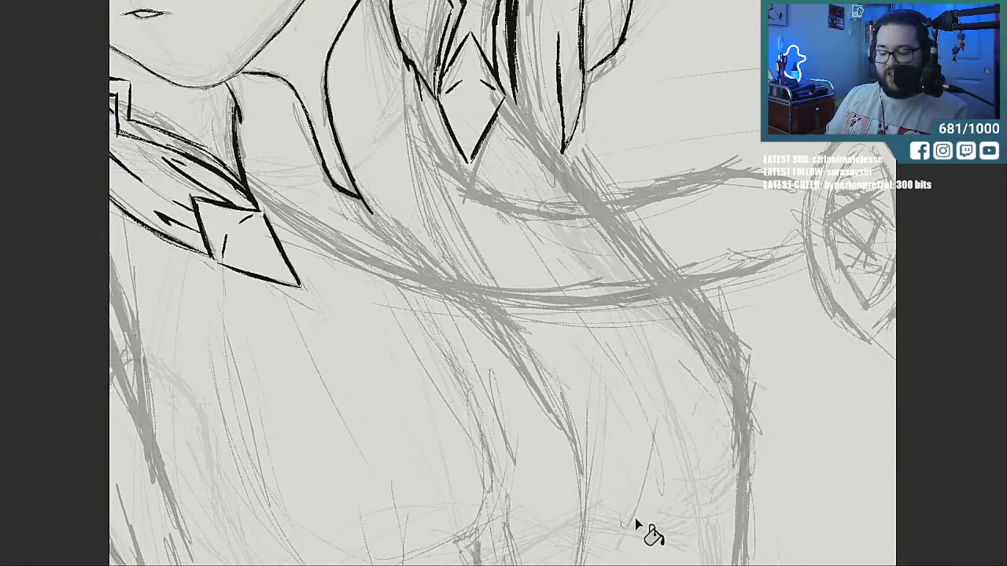
scroll(637, 526, down, 2)
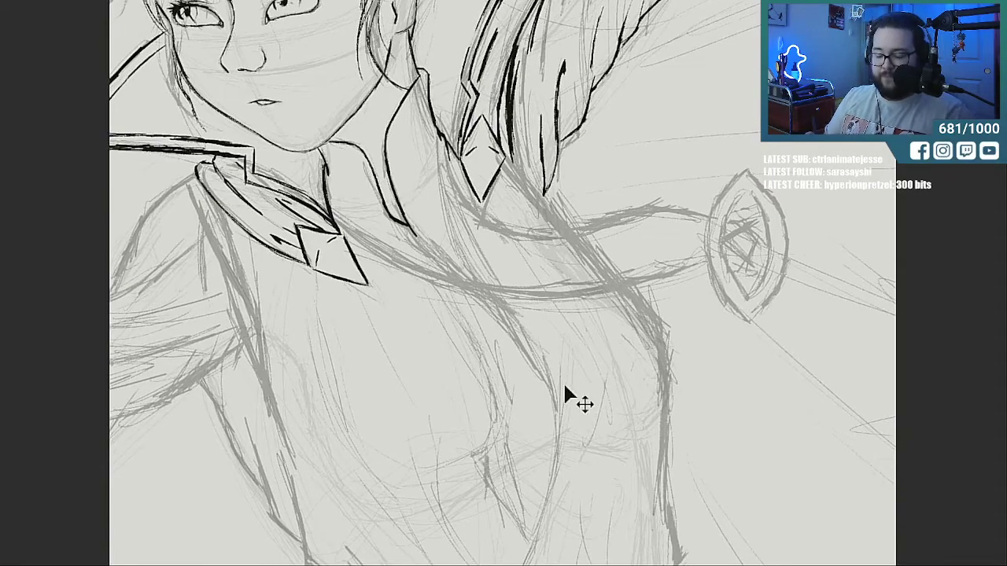
scroll(573, 401, up, 2)
scroll(369, 143, down, 3)
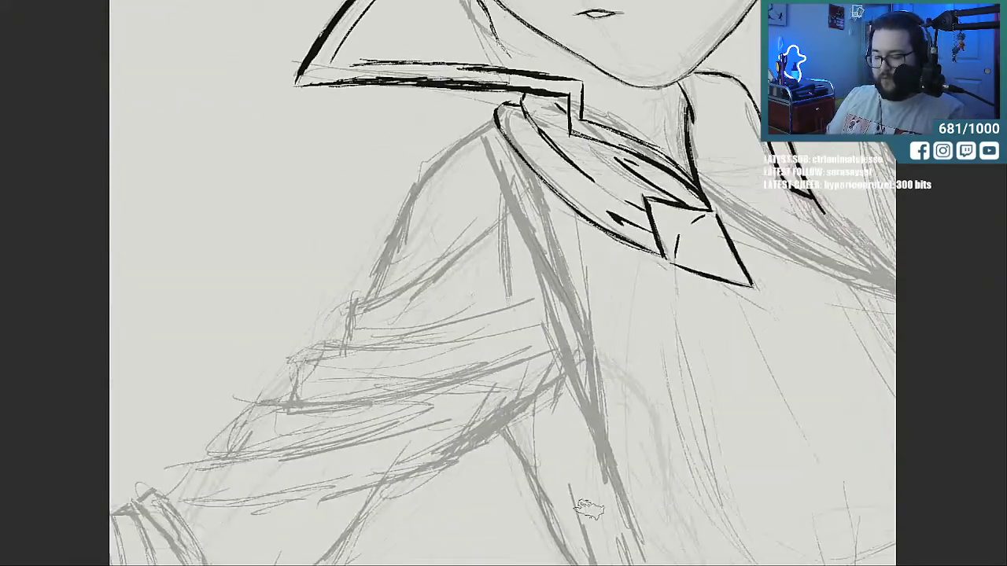
scroll(369, 143, up, 4)
key([)
key([)
key([)
key([)
key([)
key([)
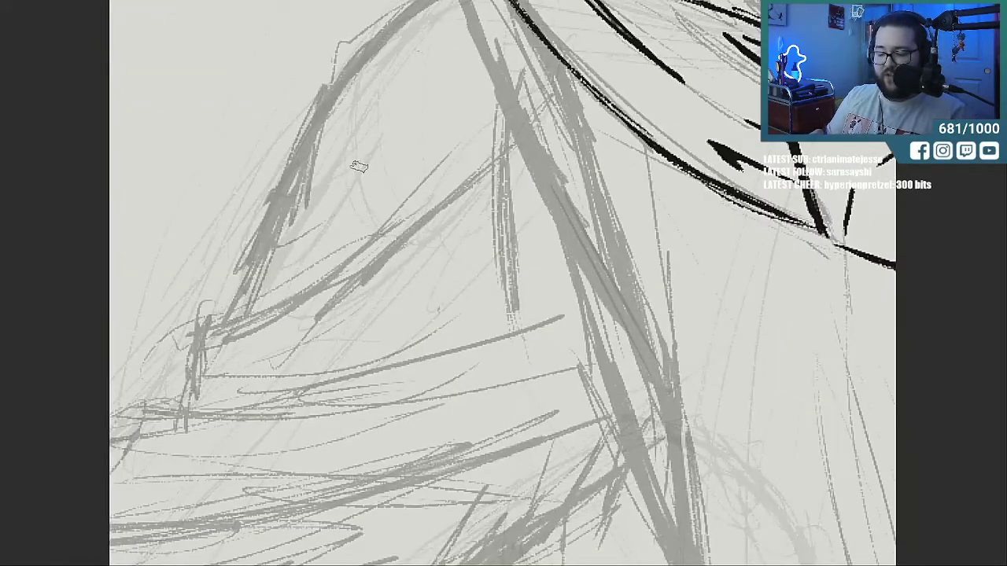
key(])
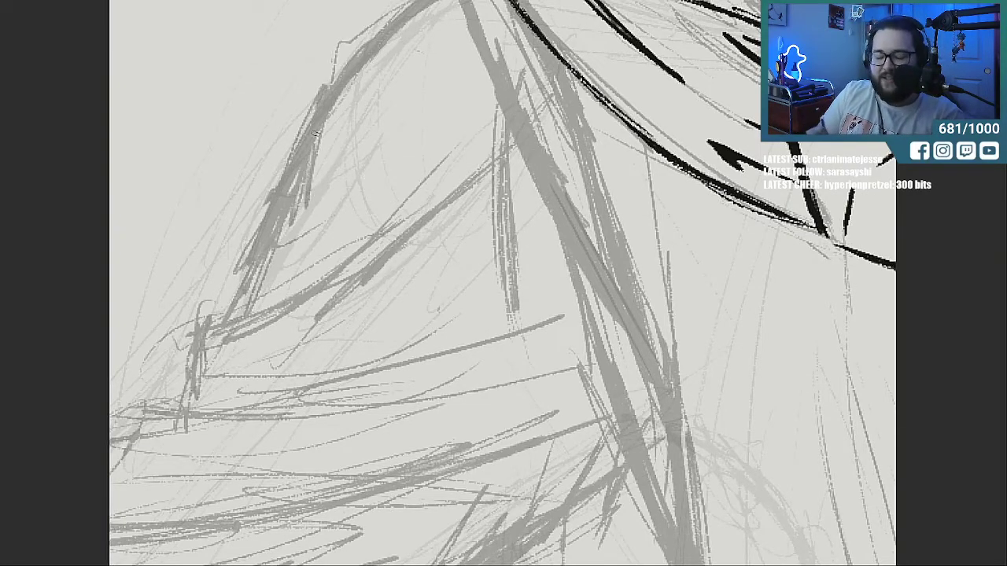
Ink the outer contour of the shoulder from the first sleeve fold up to the collar, with a small notch near the neck.
mouse_move(242, 312)
mouse_down()
mouse_move(323, 111)
mouse_move(387, 32)
mouse_move(438, 3)
mouse_up()
drag(347, 84, 417, 8)
mouse_move(269, 239)
mouse_down()
mouse_move(330, 114)
mouse_move(300, 168)
mouse_up()
drag(342, 89, 292, 183)
drag(244, 315, 285, 210)
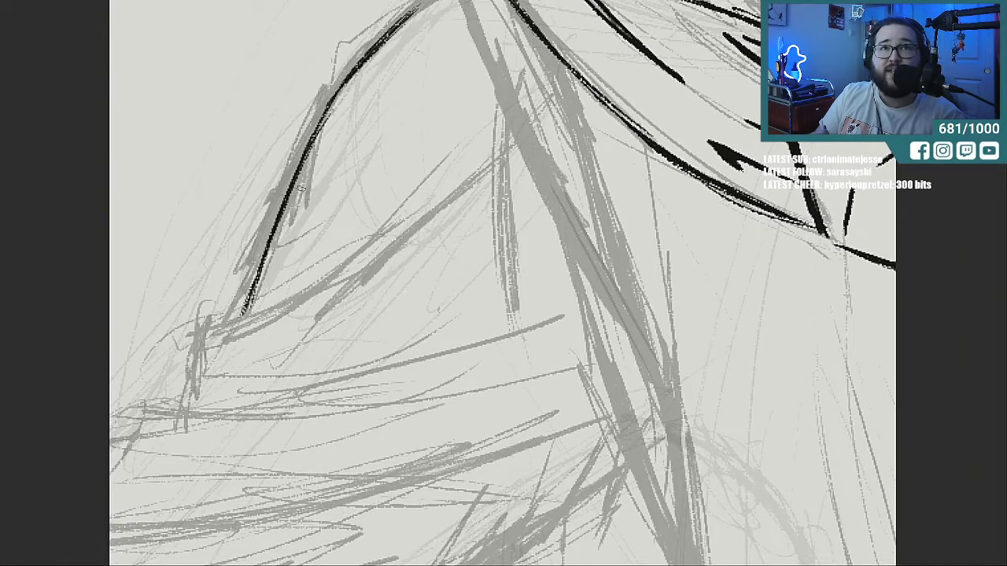
scroll(502, 283, up, 5)
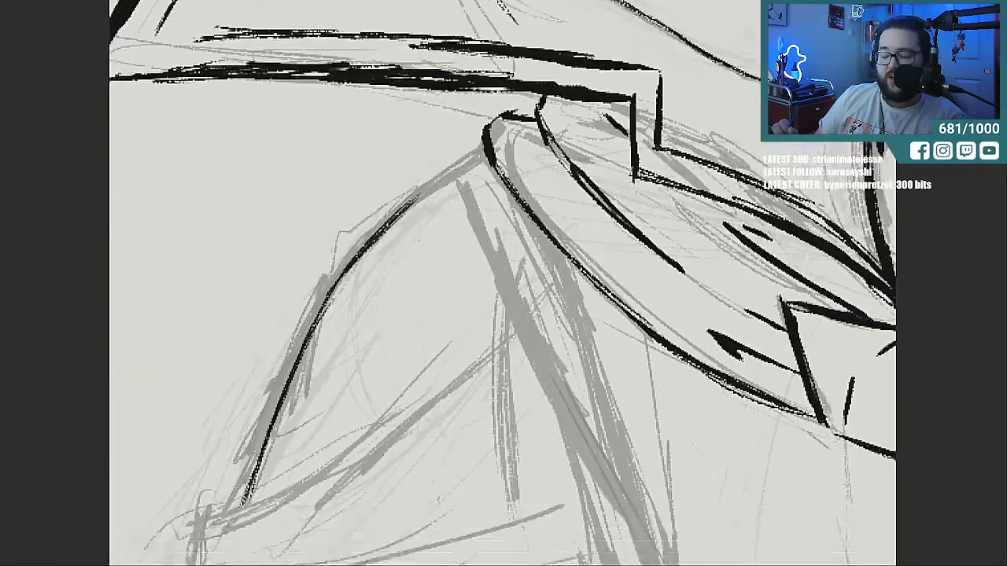
mouse_move(429, 211)
mouse_down()
mouse_move(458, 206)
mouse_move(475, 186)
mouse_up()
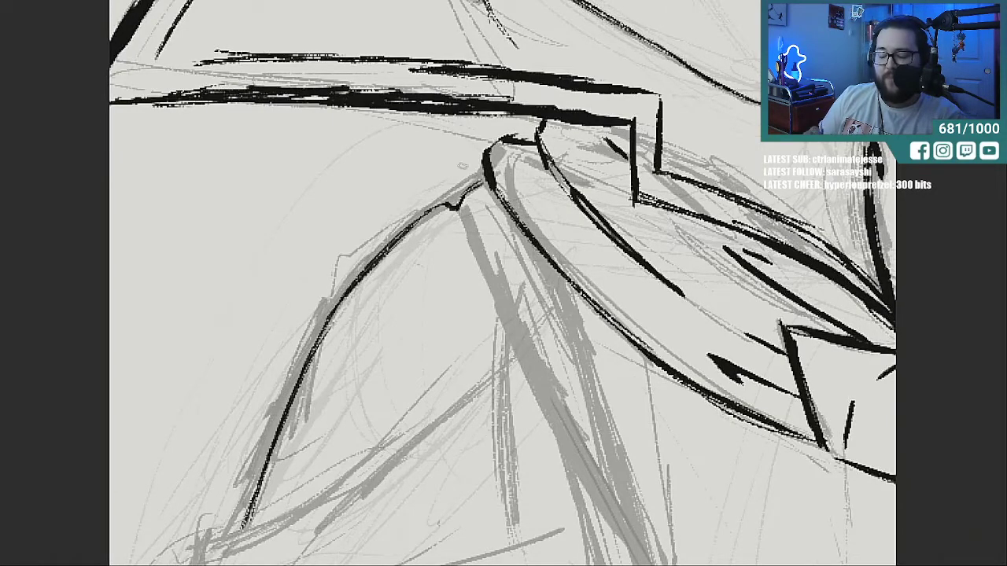
Ink two parallel seam lines down from the shoulder notch and a short seam line beneath the collar piece.
mouse_move(452, 210)
mouse_down()
mouse_move(483, 292)
mouse_move(487, 256)
mouse_move(503, 303)
mouse_up()
drag(466, 244, 485, 312)
drag(475, 272, 492, 298)
drag(464, 247, 502, 326)
drag(500, 281, 519, 324)
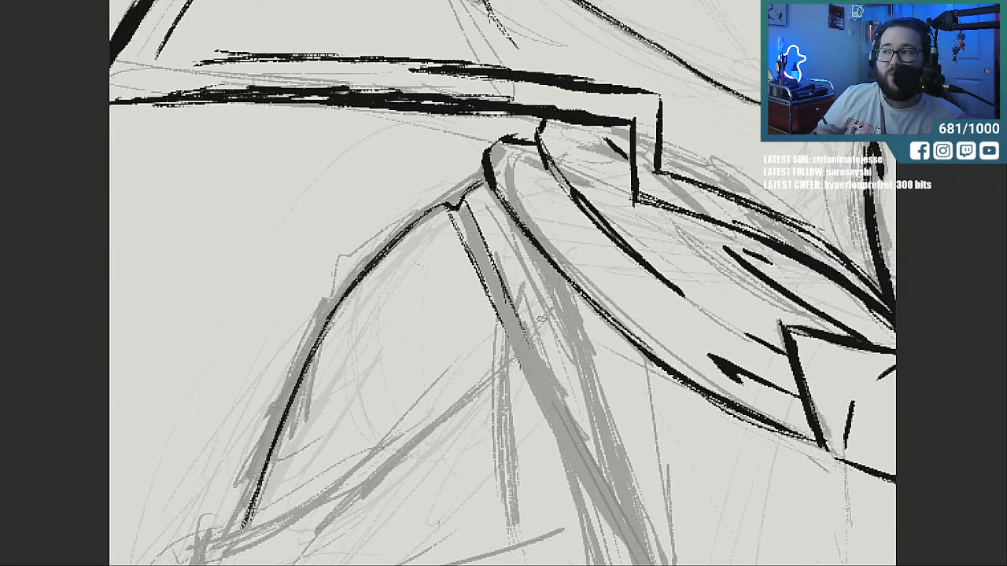
drag(485, 298, 544, 425)
drag(504, 322, 535, 387)
drag(512, 290, 571, 422)
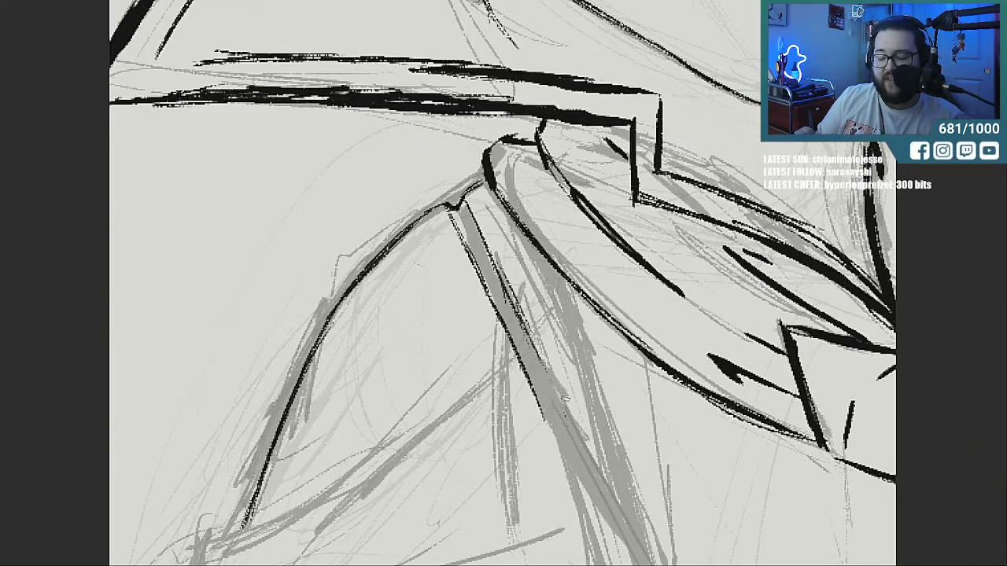
drag(543, 254, 572, 337)
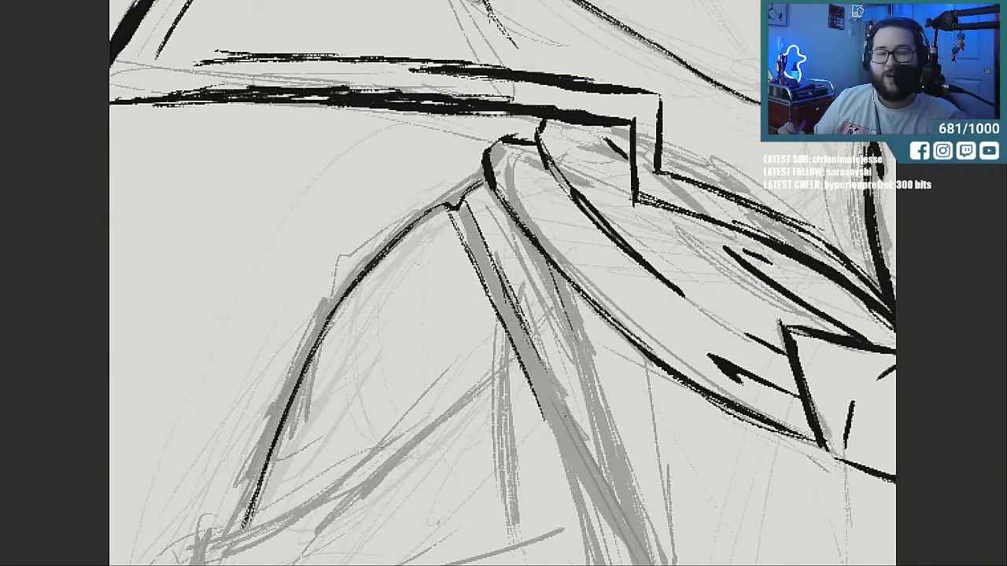
drag(564, 417, 564, 426)
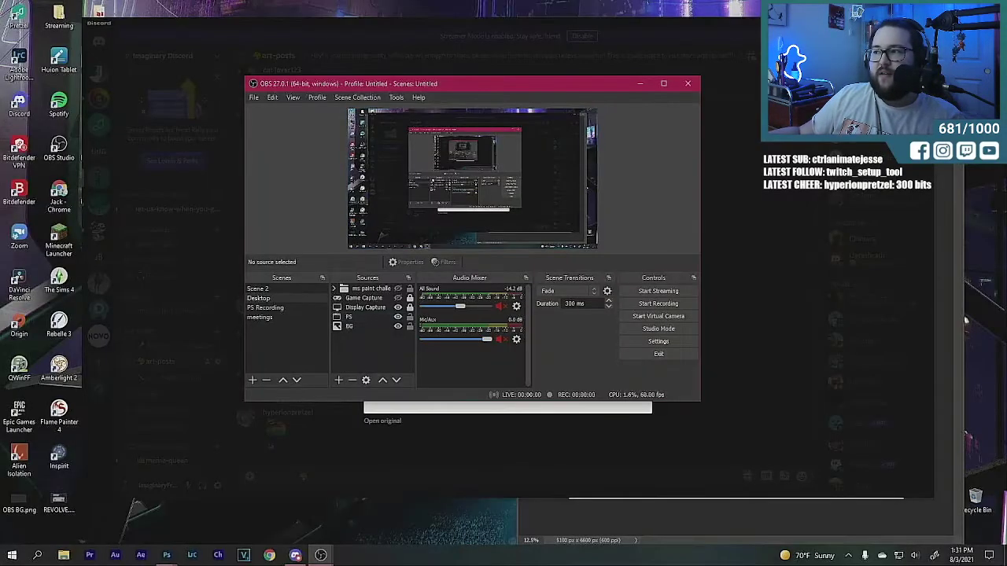
Look at the shared "Squishy Love" drawing in Discord and return to the line art.
key(Escape)
click(390, 134)
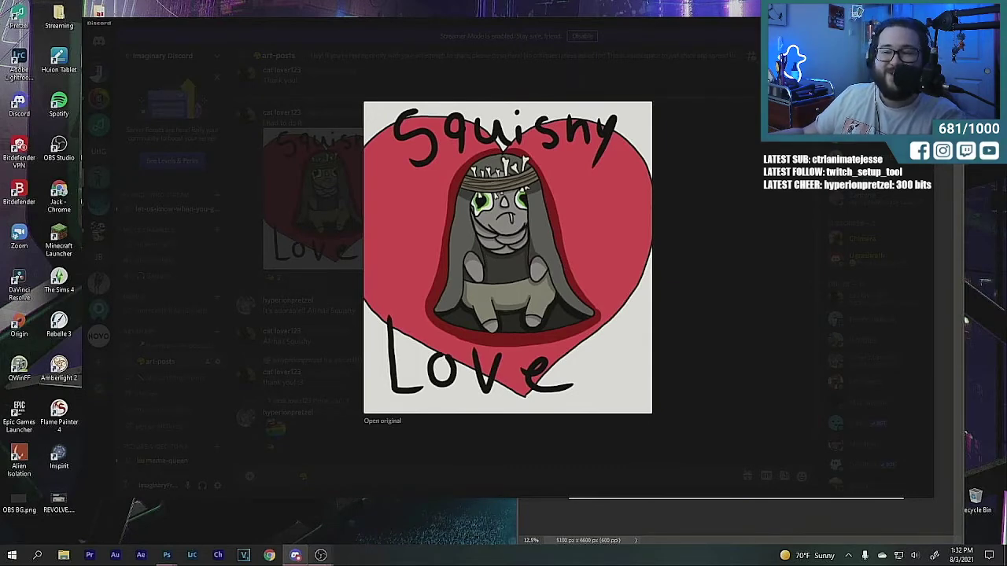
click(269, 508)
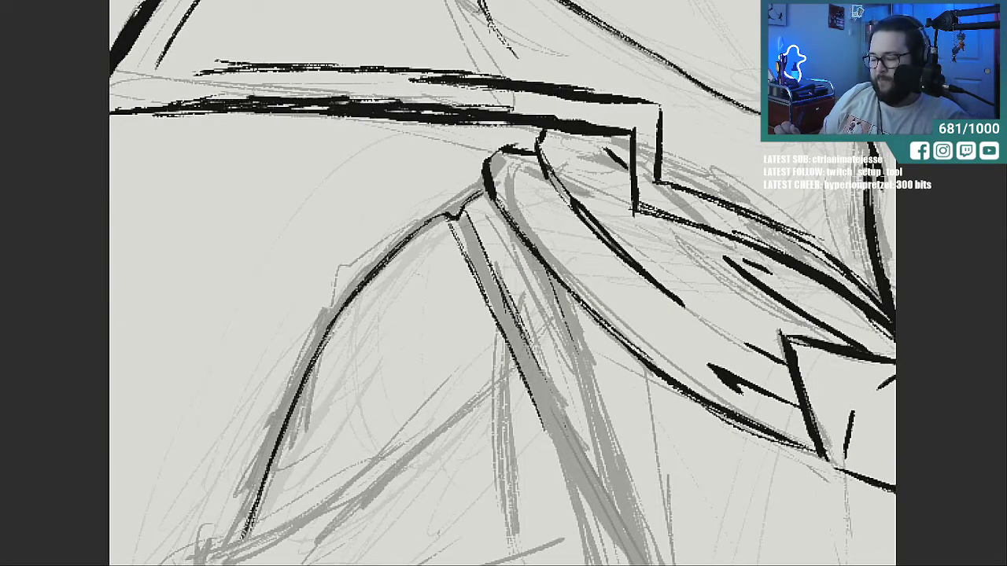
Ink the outer edge of the sleeve's first fold and the curved crease sweeping from it up across the upper arm.
scroll(267, 268, down, 5)
mouse_move(247, 273)
mouse_down()
mouse_move(214, 286)
mouse_move(187, 371)
mouse_up()
mouse_move(224, 302)
mouse_down()
mouse_move(359, 228)
mouse_move(434, 157)
mouse_up()
drag(387, 202, 304, 264)
mouse_move(238, 300)
mouse_down()
mouse_move(396, 201)
mouse_move(438, 160)
mouse_up()
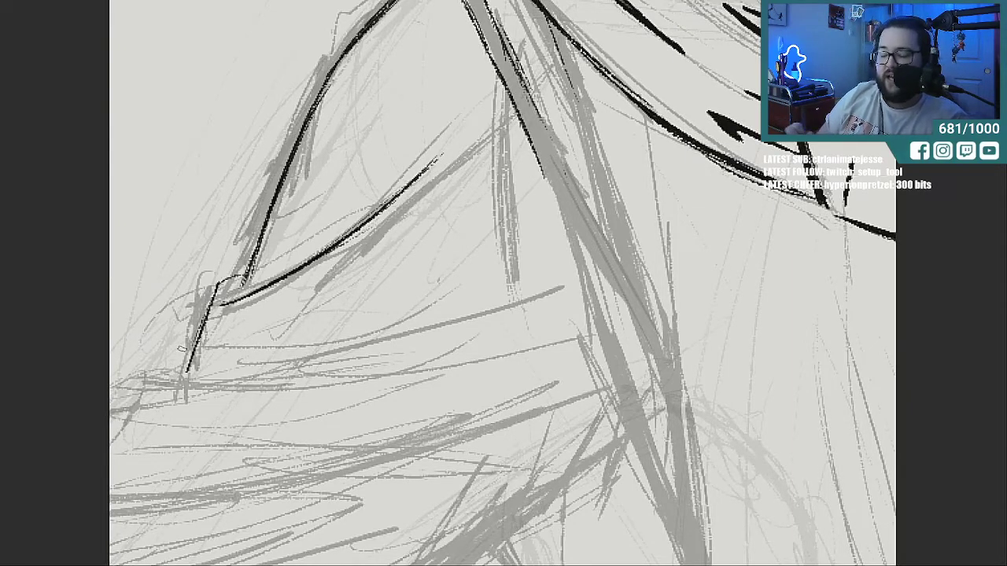
Extend the shoulder seam lines down the front of the armhole until they converge beside the armpit.
drag(529, 132, 552, 194)
drag(525, 84, 571, 192)
drag(549, 148, 597, 258)
drag(541, 125, 615, 301)
drag(550, 160, 633, 329)
drag(582, 233, 665, 397)
drag(588, 255, 661, 393)
drag(582, 114, 644, 329)
drag(600, 203, 650, 361)
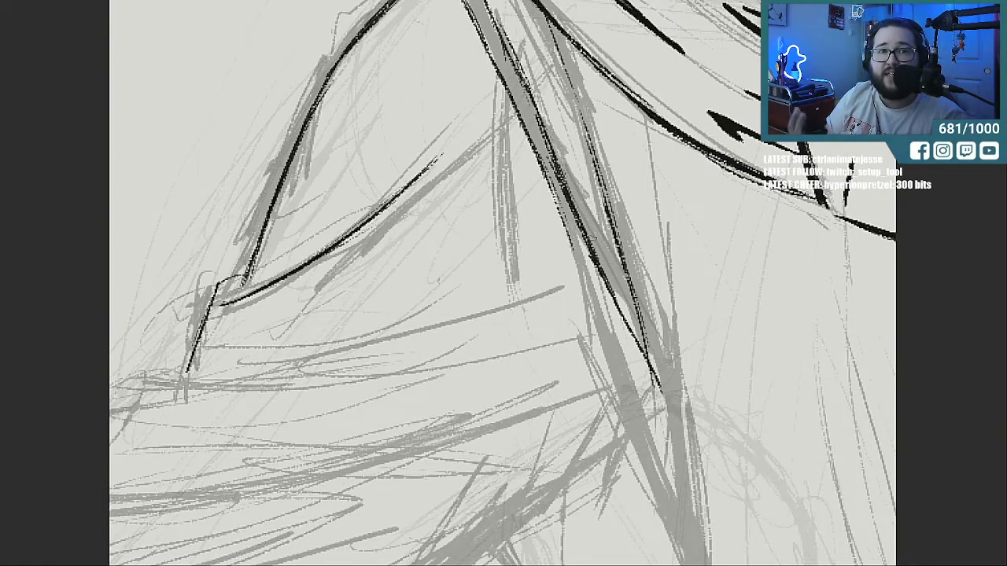
Continue the converged armhole seam as a thickened line down the side of the torso below the armpit.
scroll(592, 237, down, 3)
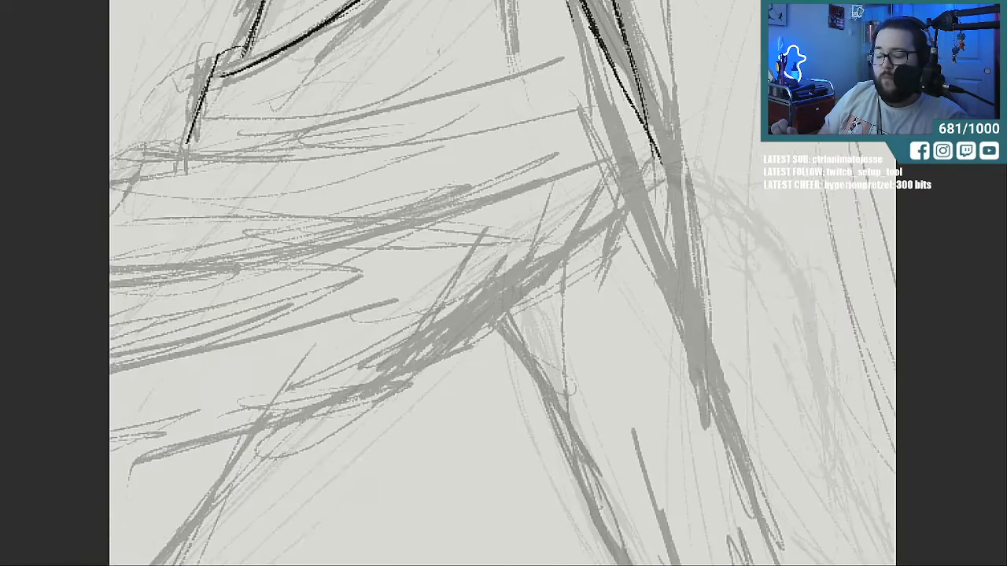
drag(644, 22, 679, 158)
drag(652, 50, 682, 201)
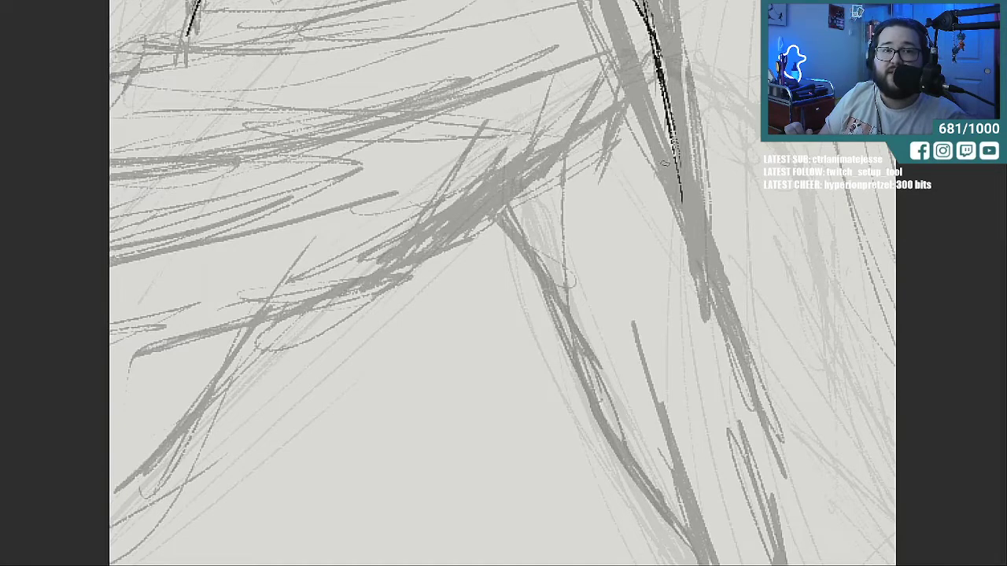
drag(673, 124, 684, 230)
drag(680, 174, 693, 302)
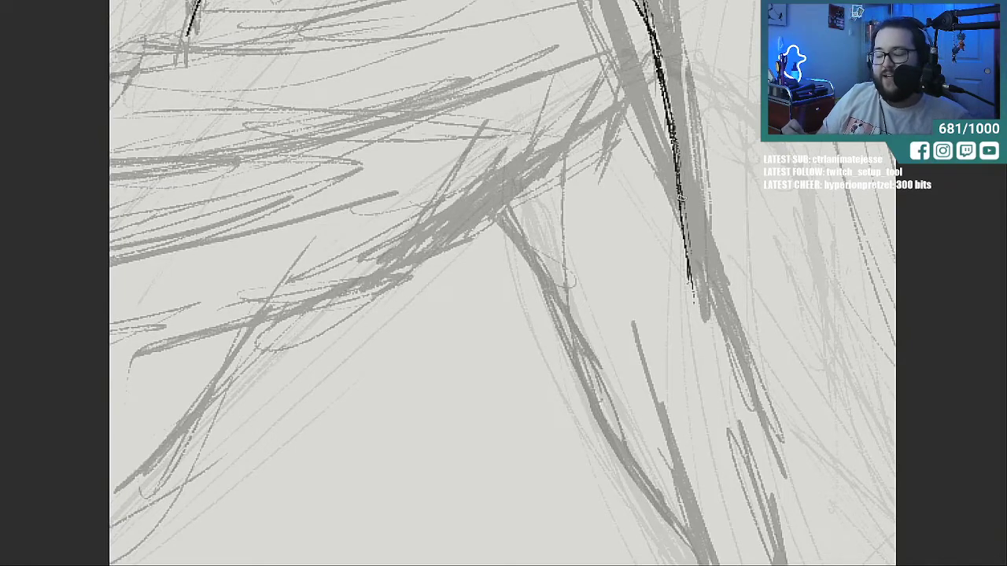
drag(681, 226, 686, 265)
mouse_move(684, 204)
mouse_down()
mouse_move(692, 297)
mouse_move(691, 274)
mouse_up()
drag(677, 162, 689, 302)
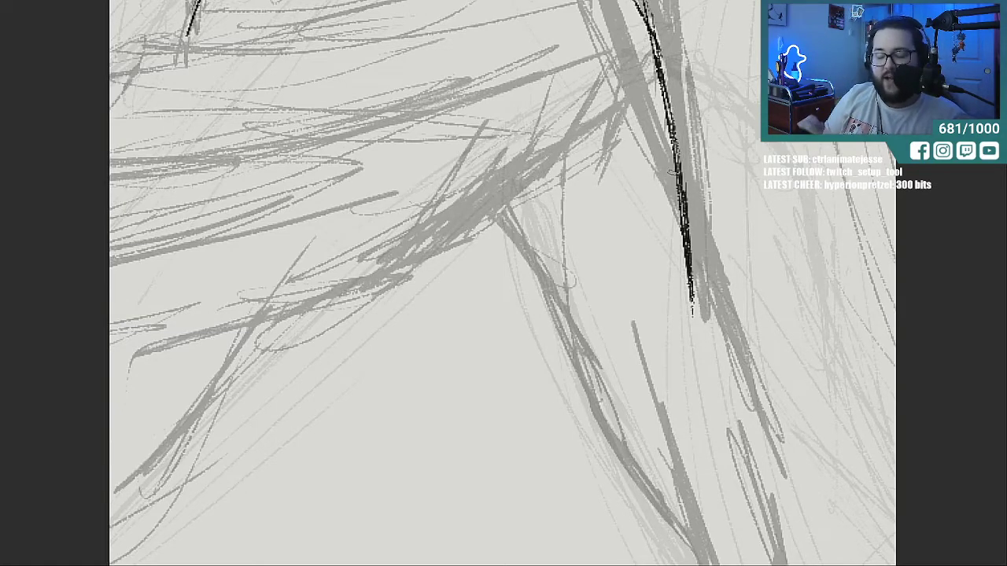
Ink the outer side contour of the torso from the armpit down toward the waist.
drag(494, 207, 555, 316)
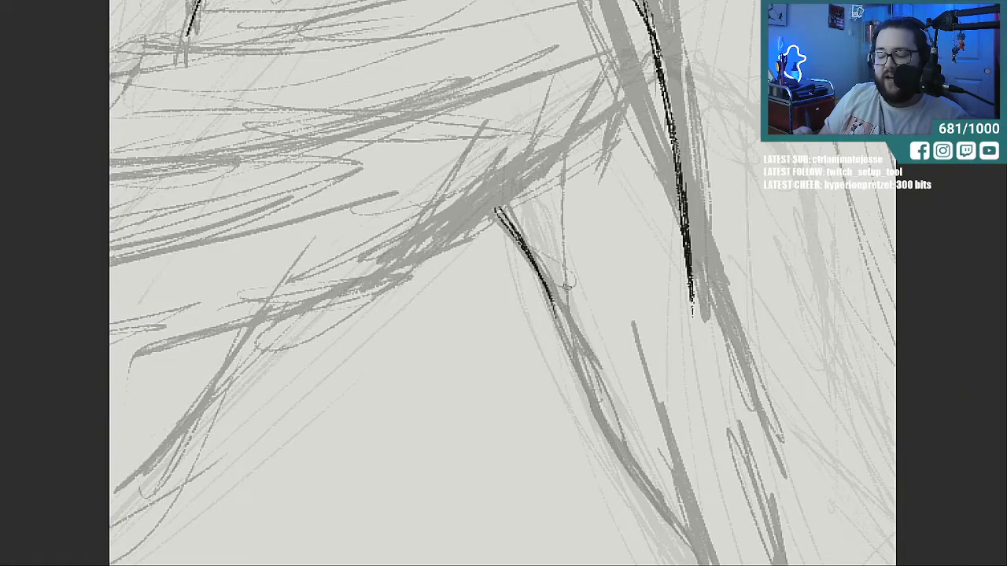
drag(542, 275, 591, 392)
drag(551, 299, 622, 457)
drag(586, 404, 675, 512)
drag(602, 431, 677, 516)
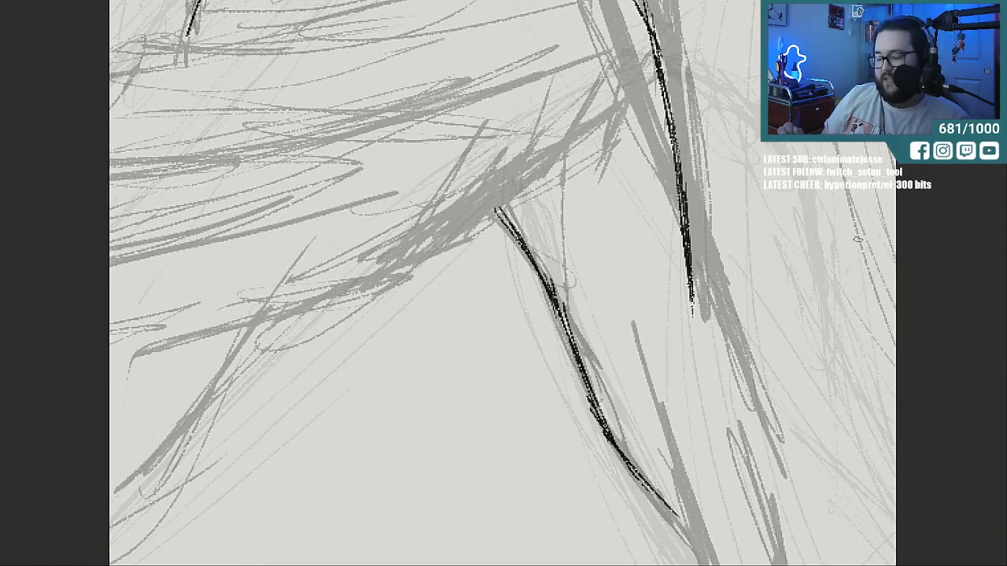
Ink the stepped outer edge of the sleeve's second fold and the long crease lines running from it across the arm.
scroll(503, 283, up, 9)
scroll(504, 283, down, 3)
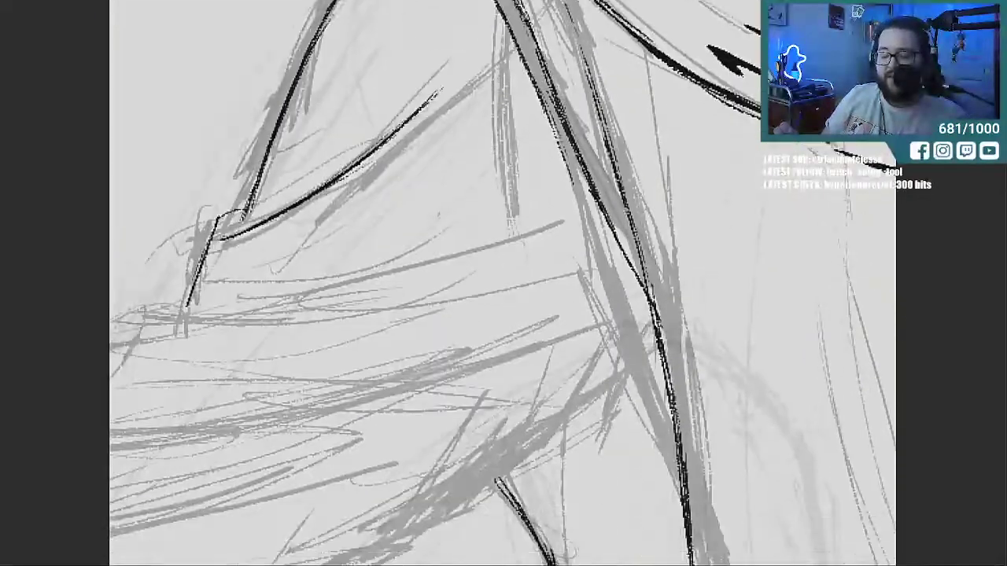
scroll(503, 283, up, 1)
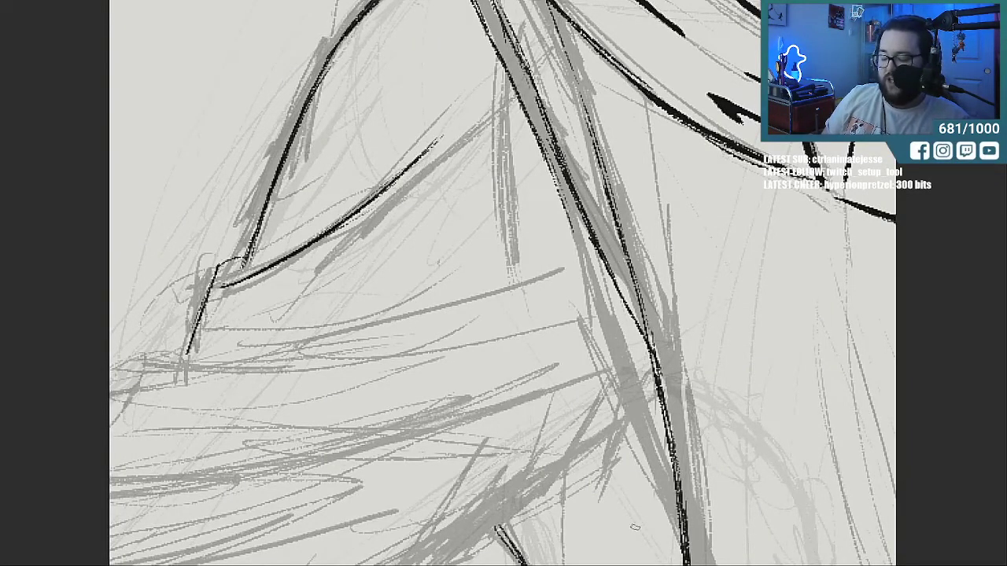
drag(638, 565, 556, 565)
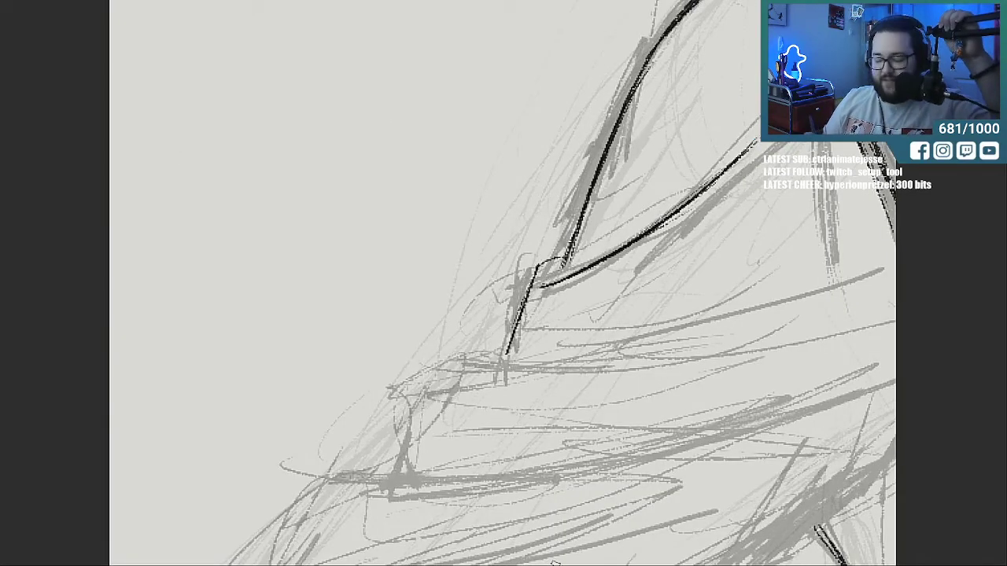
scroll(492, 183, down, 5)
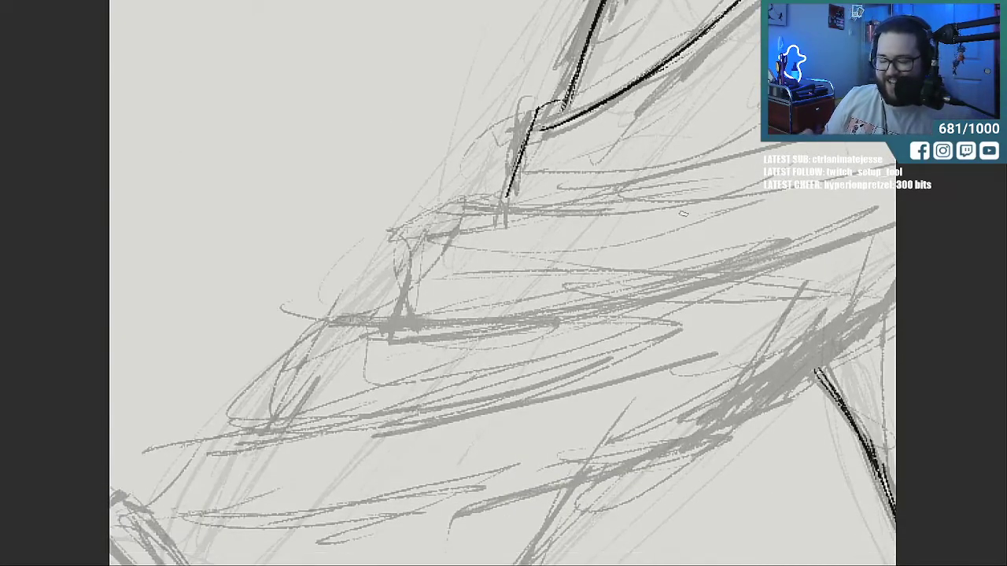
mouse_move(510, 185)
mouse_down()
mouse_move(463, 204)
mouse_move(393, 313)
mouse_up()
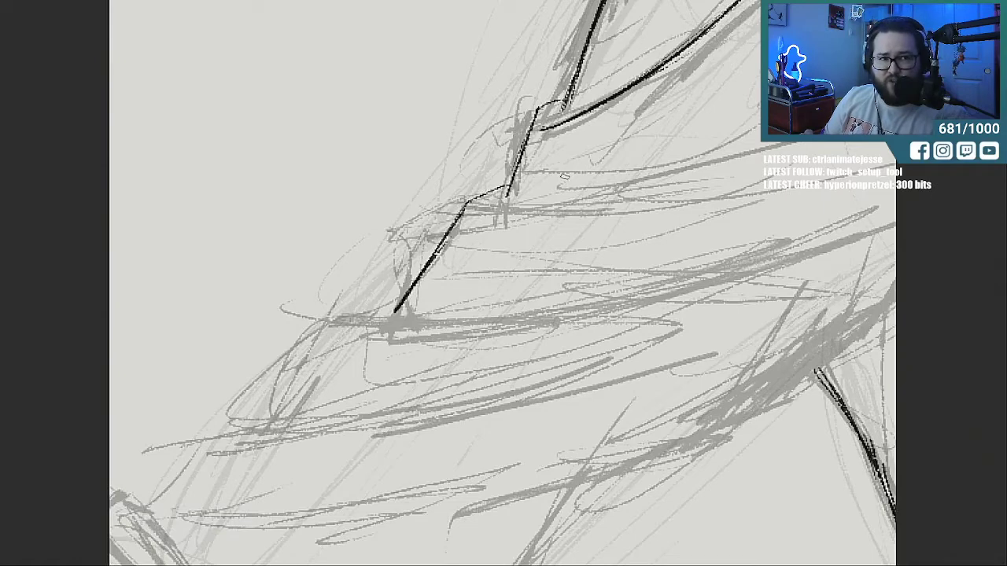
drag(500, 214, 763, 166)
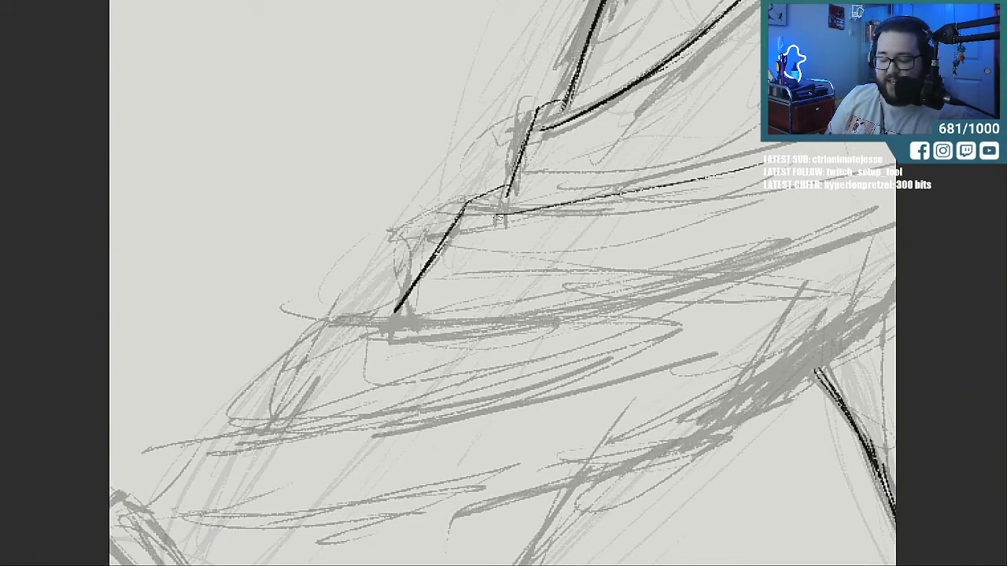
mouse_move(550, 206)
mouse_down()
mouse_move(778, 143)
mouse_move(760, 140)
mouse_up()
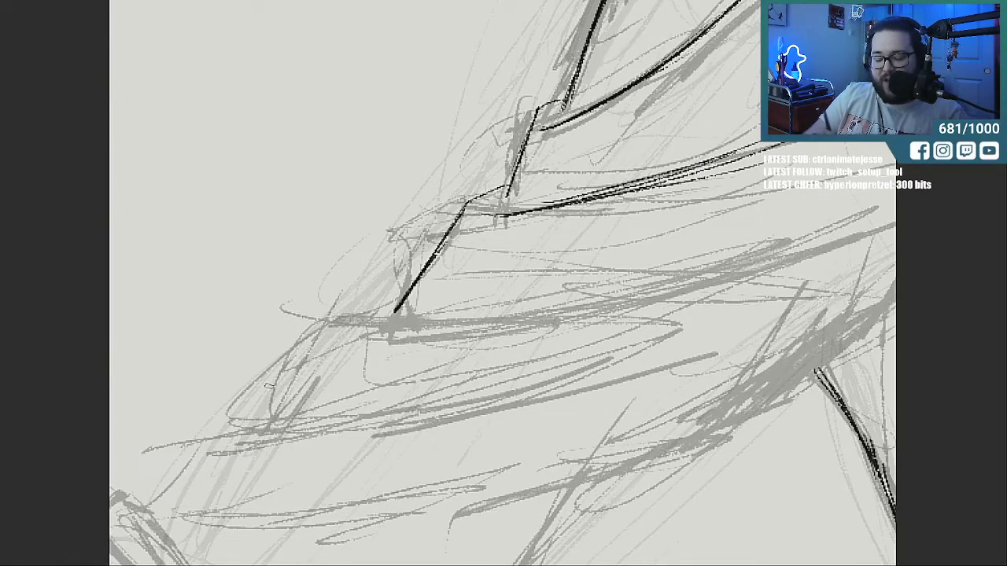
Ink the outer edge of the sleeve's third fold and its long crease lines running up toward the armpit.
mouse_move(285, 417)
mouse_down()
mouse_move(353, 307)
mouse_move(305, 379)
mouse_up()
mouse_move(354, 314)
mouse_down()
mouse_move(327, 349)
mouse_move(390, 302)
mouse_up()
mouse_move(348, 317)
mouse_down()
mouse_move(391, 302)
mouse_move(472, 305)
mouse_move(720, 243)
mouse_up()
drag(405, 321, 634, 269)
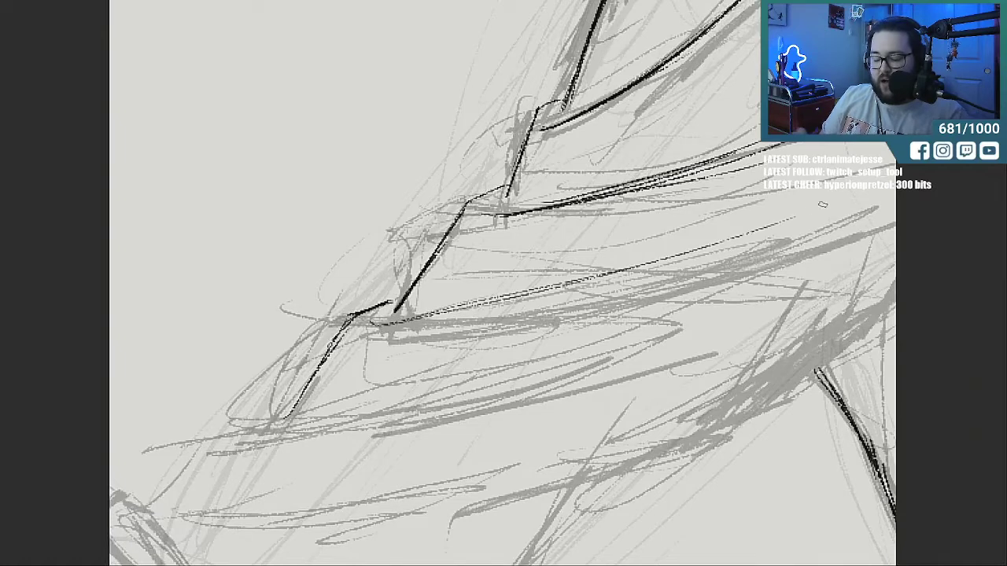
mouse_move(401, 322)
mouse_down()
mouse_move(784, 217)
mouse_move(680, 260)
mouse_move(848, 197)
mouse_up()
drag(526, 291, 655, 252)
Ink the underside of the sleeve from the armpit down toward the forearm, with a thickened branching fold line.
scroll(825, 196, down, 5)
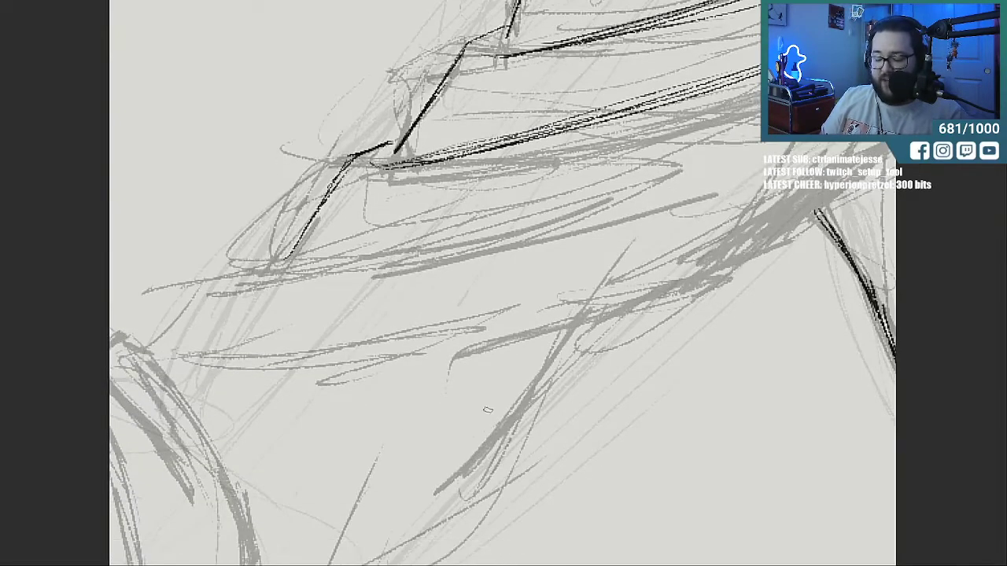
drag(393, 536, 630, 284)
drag(542, 385, 712, 217)
mouse_move(598, 311)
mouse_down()
mouse_move(730, 209)
mouse_move(641, 272)
mouse_move(468, 472)
mouse_up()
drag(507, 417, 432, 519)
drag(602, 313, 774, 230)
drag(660, 301, 799, 203)
drag(736, 253, 871, 154)
drag(827, 200, 650, 296)
drag(703, 268, 595, 321)
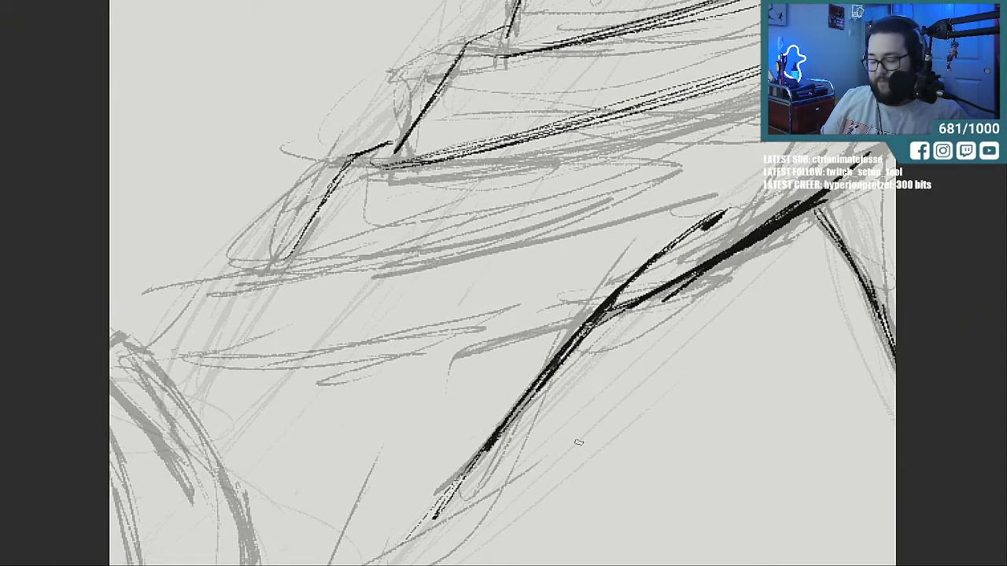
scroll(502, 283, left, 5)
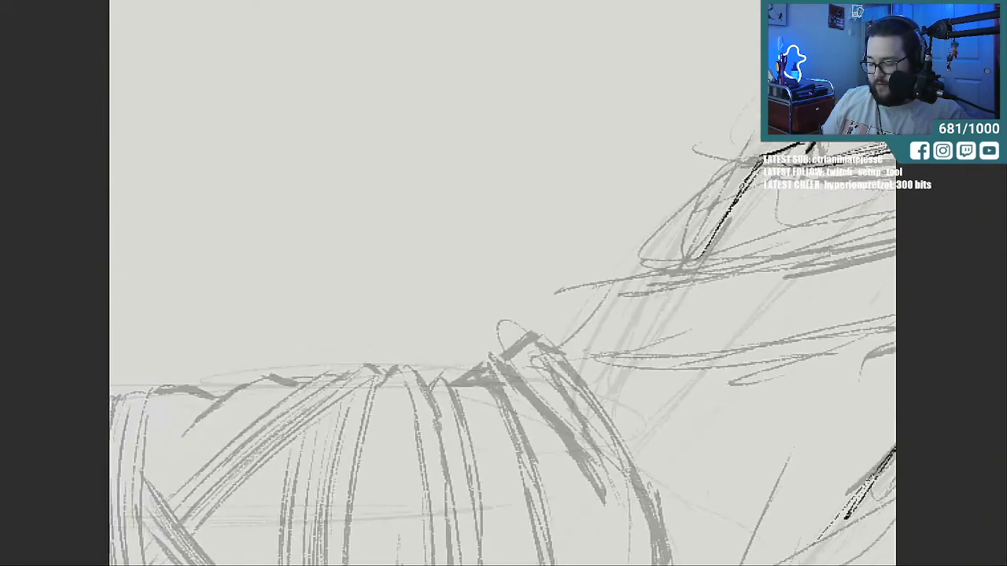
Ink the bunched folds at the top of the elbow and the sleeve's upper edge running from them up the arm.
scroll(502, 283, right, 1)
scroll(682, 212, down, 4)
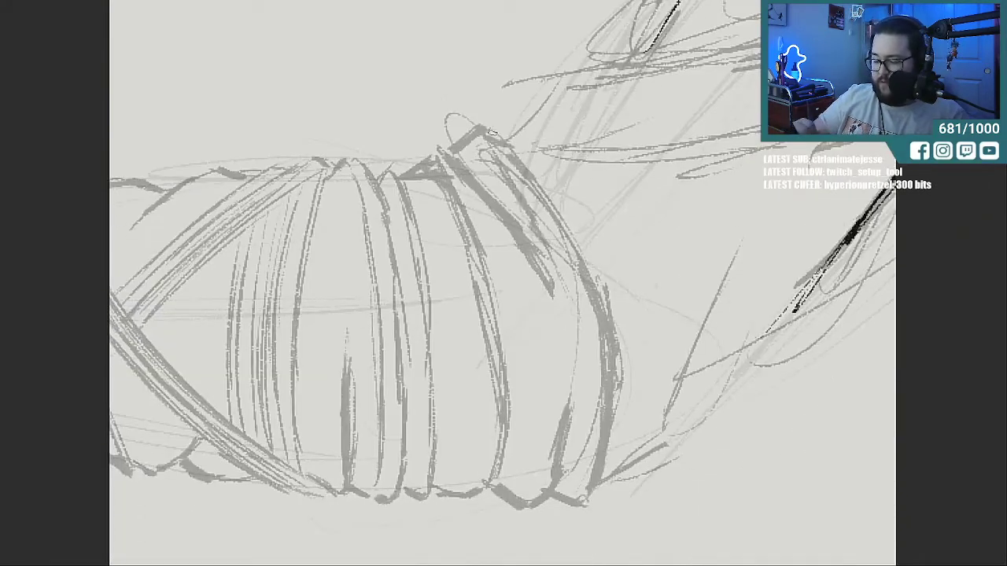
mouse_move(431, 171)
mouse_down()
mouse_move(463, 156)
mouse_move(531, 236)
mouse_up()
mouse_move(464, 157)
mouse_down()
mouse_move(475, 146)
mouse_move(540, 193)
mouse_move(534, 132)
mouse_move(714, 64)
mouse_up()
drag(569, 116, 760, 36)
mouse_move(598, 107)
mouse_down()
mouse_move(673, 28)
mouse_move(652, 55)
mouse_up()
mouse_move(621, 94)
mouse_down()
mouse_move(760, 22)
mouse_move(736, 44)
mouse_up()
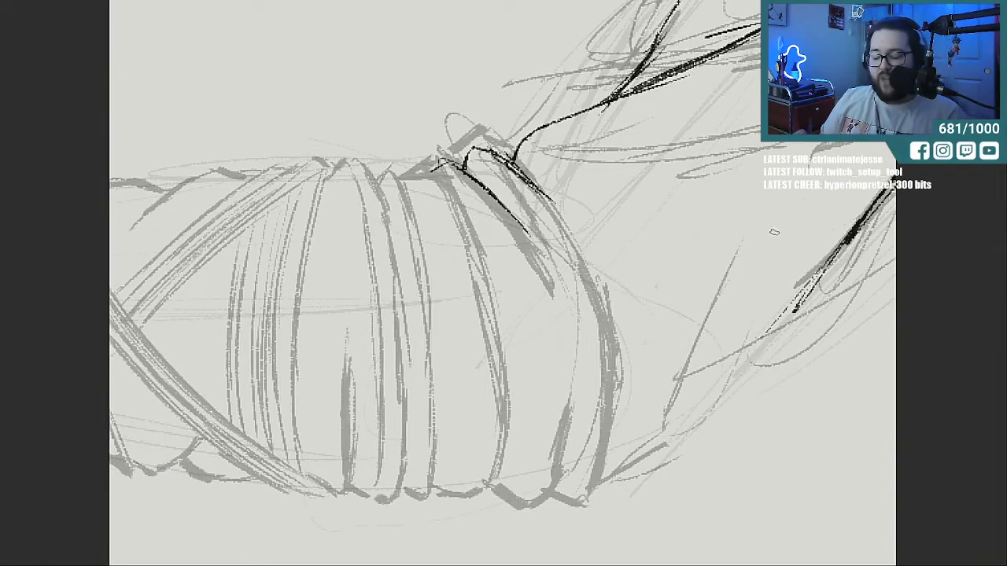
Ink the scalloped folds under the elbow, their short creases, and the sleeve's lower contour rising toward the armpit.
drag(603, 480, 633, 456)
mouse_move(495, 484)
mouse_down()
mouse_move(527, 507)
mouse_move(571, 410)
mouse_up()
mouse_move(559, 472)
mouse_down()
mouse_move(566, 355)
mouse_move(568, 433)
mouse_move(574, 362)
mouse_move(568, 398)
mouse_up()
mouse_move(551, 494)
mouse_down()
mouse_move(589, 500)
mouse_move(631, 398)
mouse_up()
drag(612, 449, 680, 338)
mouse_move(598, 478)
mouse_down()
mouse_move(654, 367)
mouse_move(681, 418)
mouse_move(753, 354)
mouse_up()
drag(669, 428, 807, 287)
mouse_move(724, 373)
mouse_down()
mouse_move(829, 260)
mouse_move(794, 304)
mouse_move(596, 477)
mouse_up()
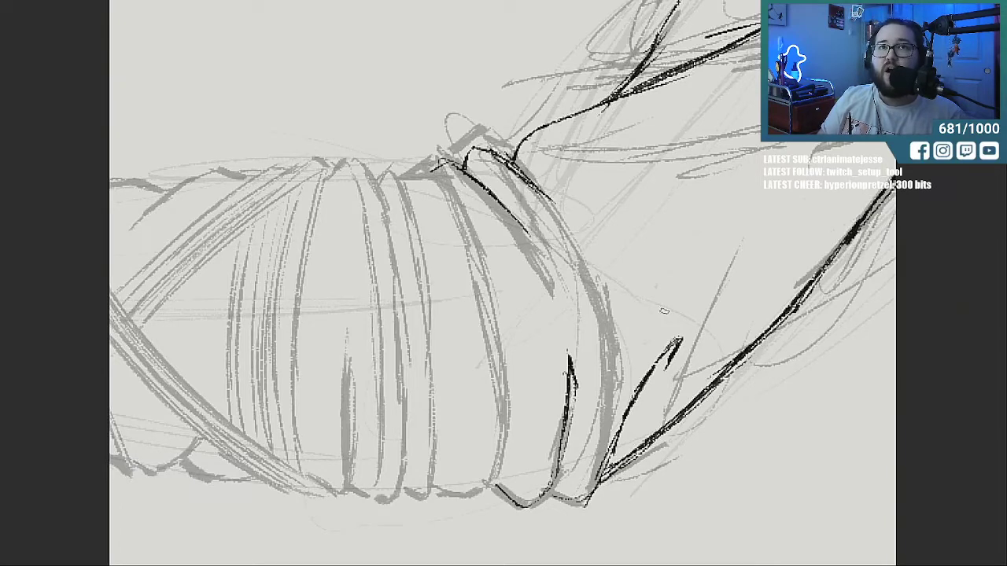
Ink the thick curved edge of the forearm wrap nearest the elbow, with short contour pieces at both ends.
mouse_move(401, 184)
mouse_down()
mouse_move(444, 178)
mouse_move(441, 166)
mouse_move(491, 343)
mouse_up()
drag(475, 271, 499, 445)
drag(494, 385, 497, 476)
mouse_move(434, 487)
mouse_down()
mouse_move(477, 492)
mouse_move(497, 455)
mouse_up()
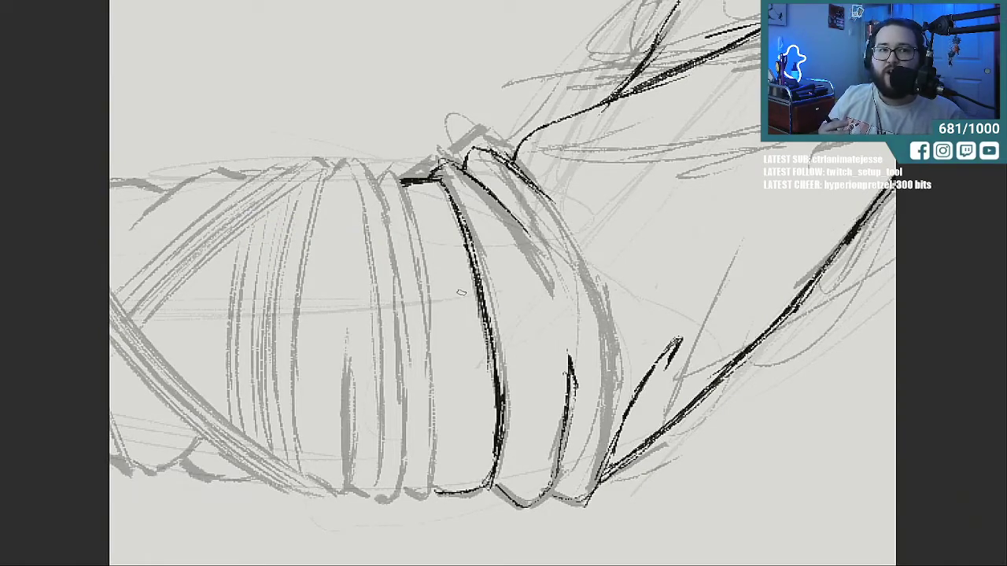
scroll(462, 297, down, 8)
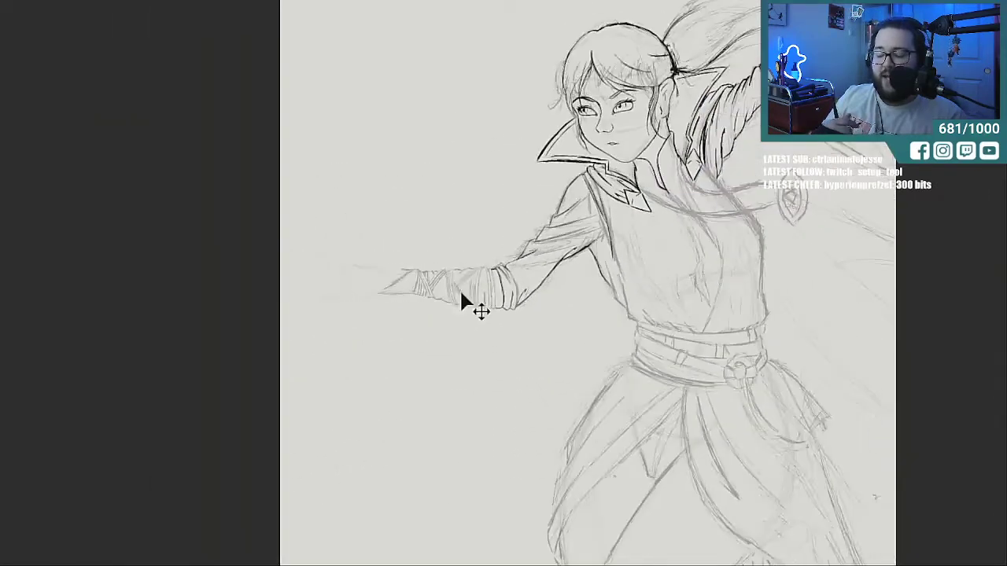
scroll(462, 299, down, 3)
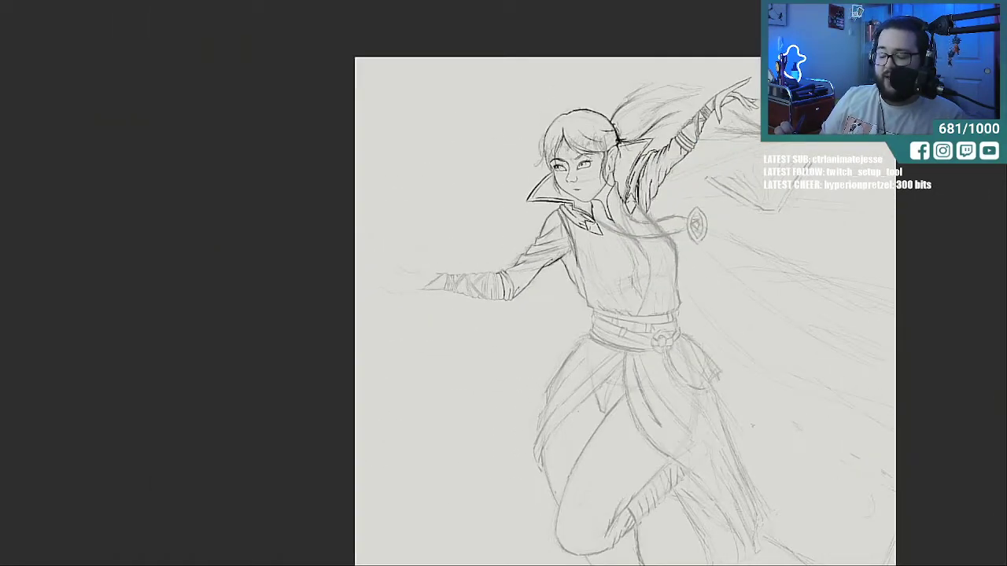
scroll(681, 150, down, 3)
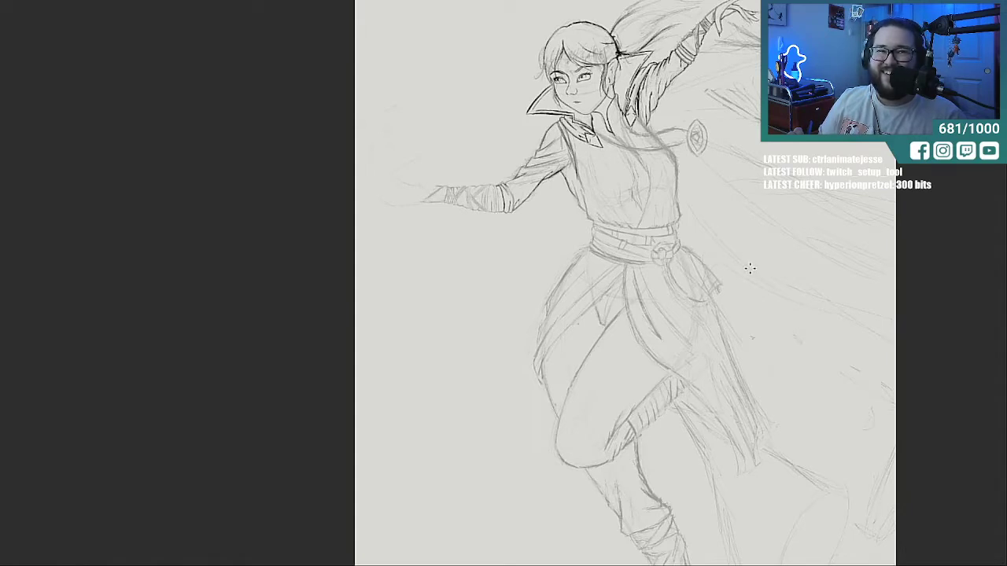
scroll(744, 268, up, 4)
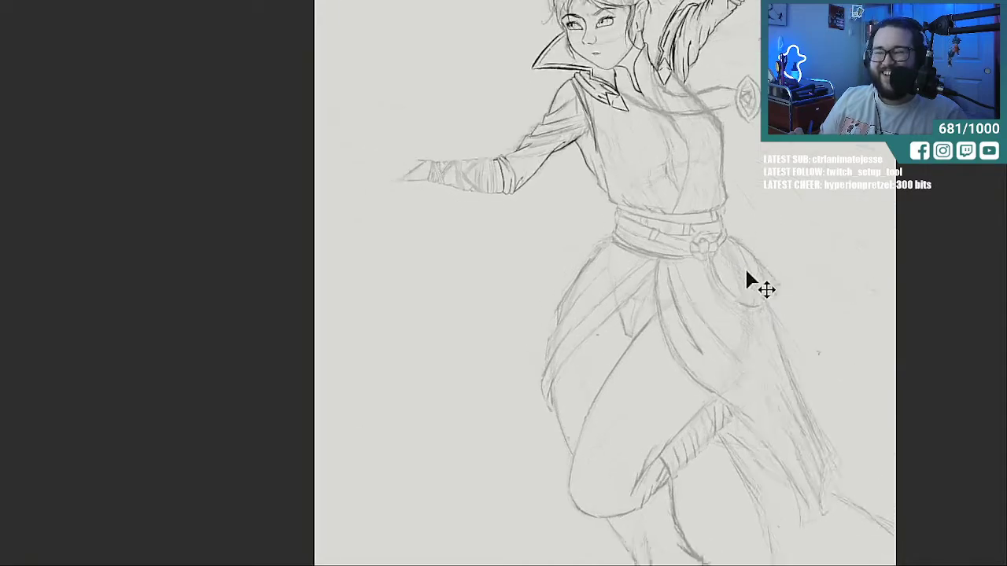
scroll(744, 271, up, 5)
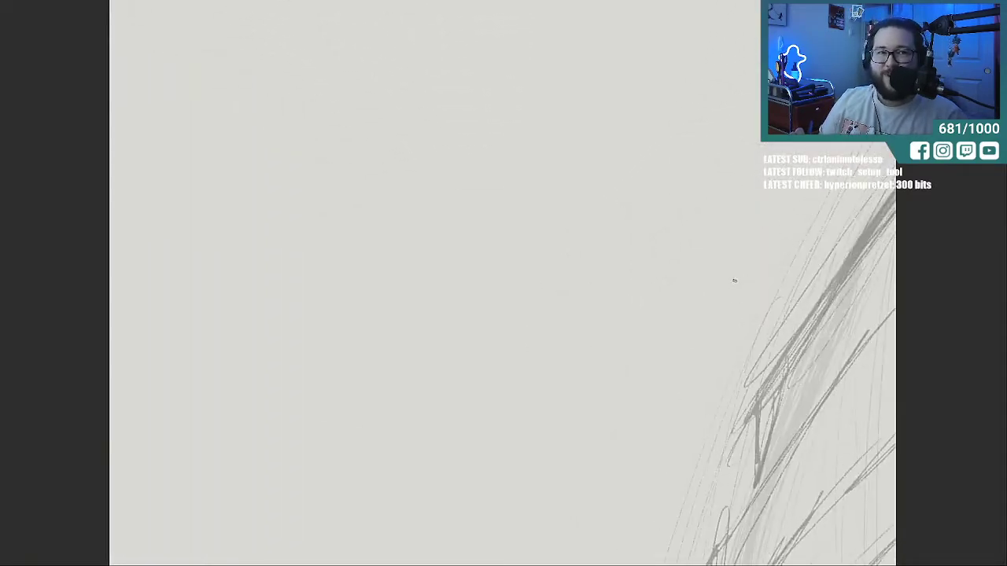
scroll(744, 270, down, 5)
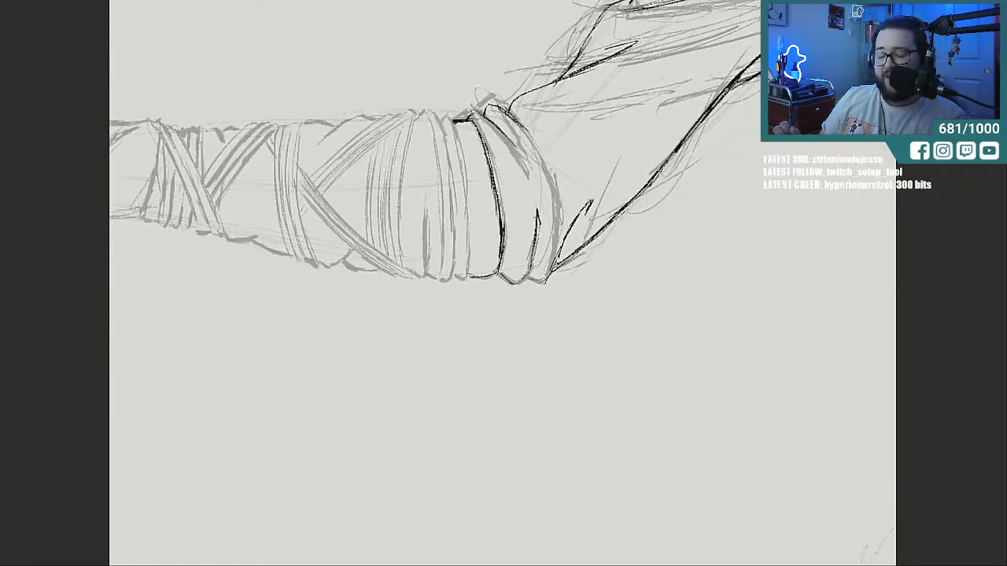
Ink the group of curved vertical wrap lines across the middle of the forearm.
scroll(519, 287, up, 3)
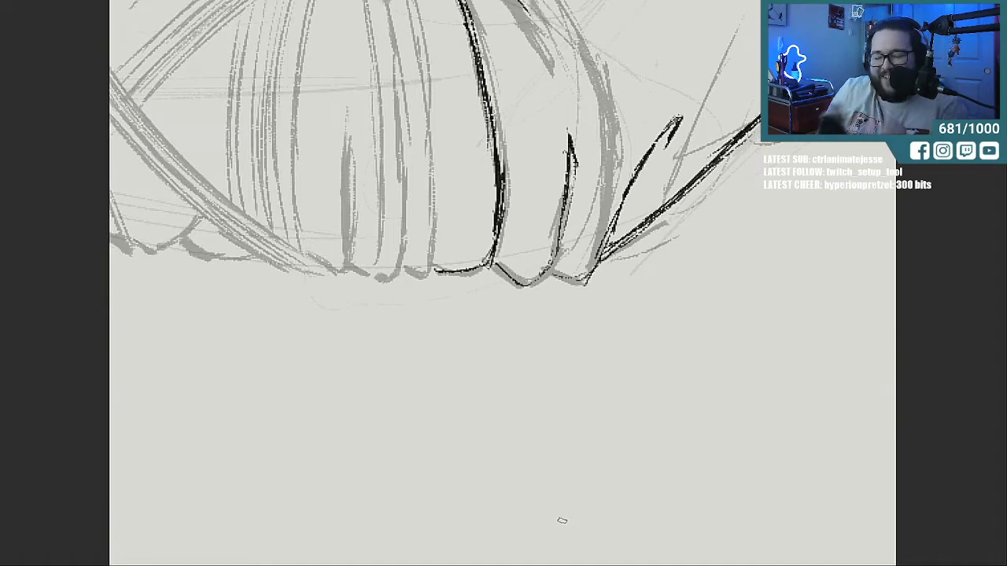
mouse_move(213, 550)
mouse_down()
mouse_move(520, 550)
mouse_move(489, 550)
mouse_up()
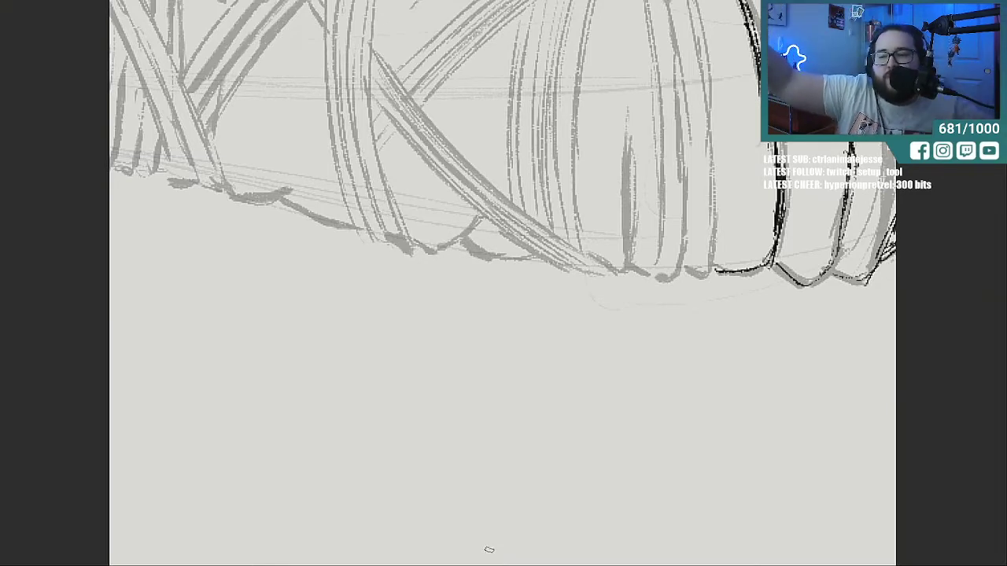
scroll(488, 550, up, 3)
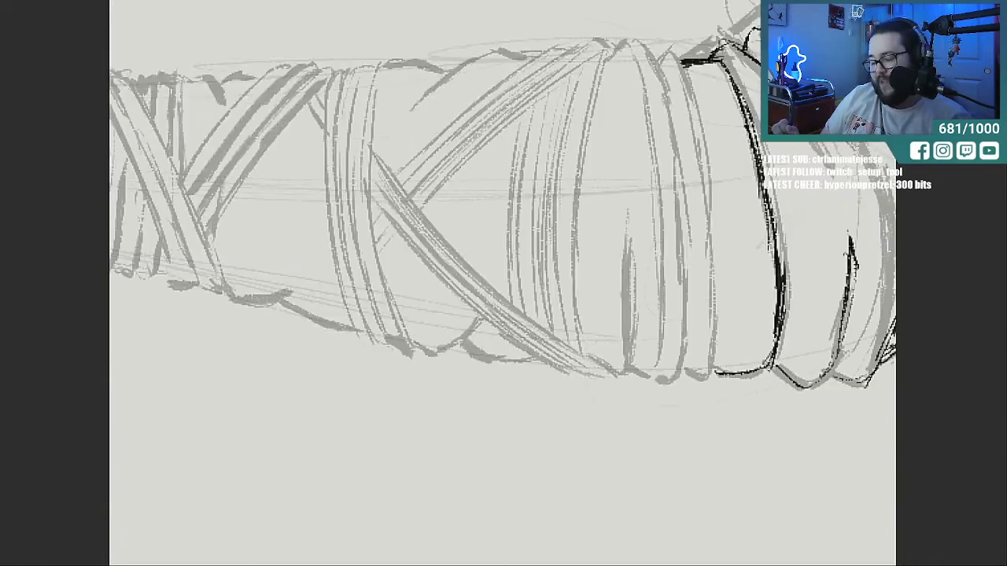
key(ctrl+plus)
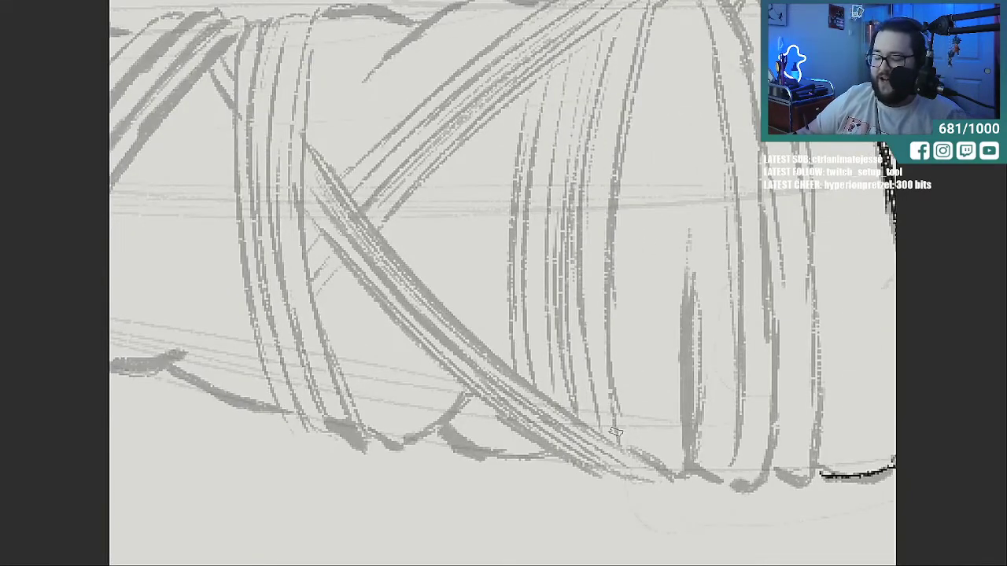
mouse_move(620, 440)
mouse_down()
mouse_move(611, 284)
mouse_move(640, 29)
mouse_up()
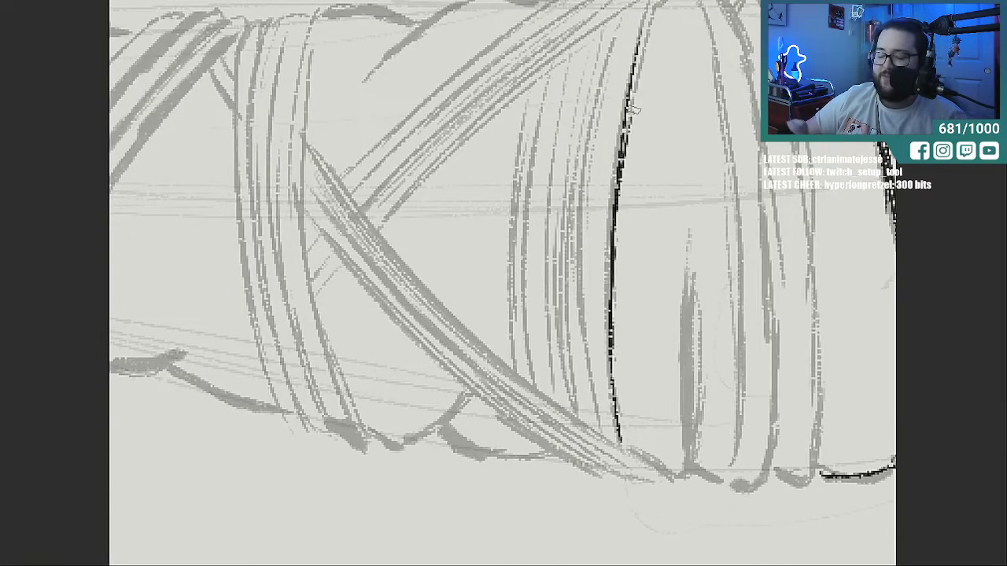
drag(601, 426, 584, 258)
drag(585, 332, 604, 79)
drag(591, 184, 620, 34)
drag(571, 410, 567, 160)
mouse_move(562, 218)
mouse_down()
mouse_move(595, 28)
mouse_move(571, 122)
mouse_up()
drag(535, 384, 543, 103)
drag(525, 327, 560, 51)
drag(516, 379, 522, 173)
drag(508, 272, 527, 78)
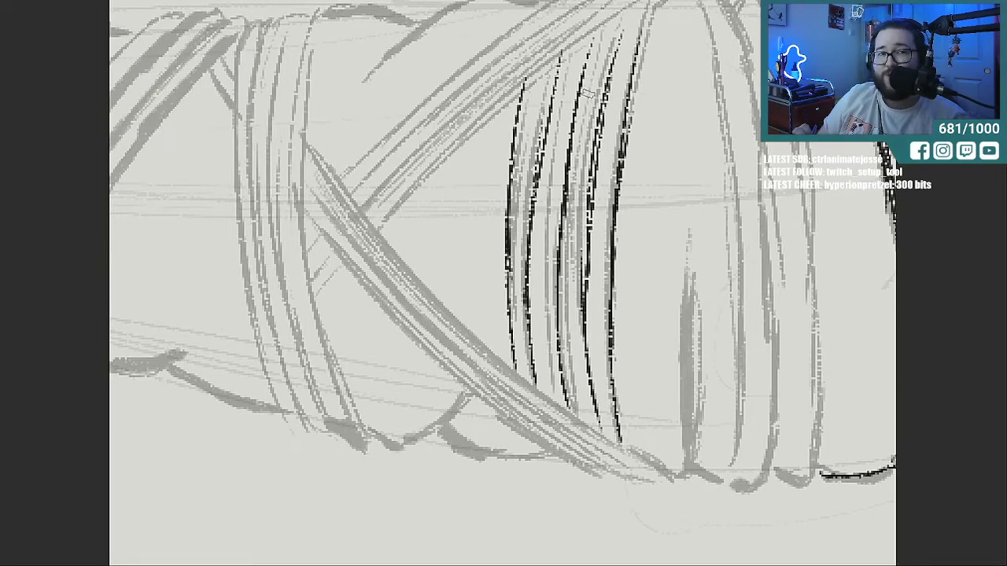
Ink both outer edges of the diagonal wrap band rising toward the forearm's upper contour, thickening the lines.
drag(380, 229, 616, 23)
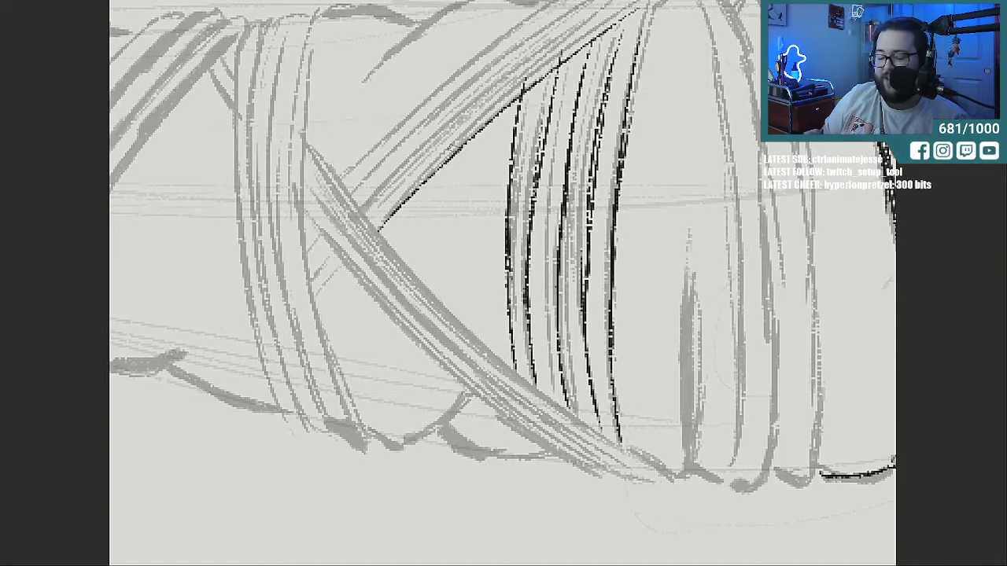
drag(409, 202, 610, 33)
drag(453, 151, 653, 2)
drag(550, 63, 653, 2)
drag(343, 179, 483, 55)
drag(375, 147, 551, 2)
drag(440, 88, 547, 3)
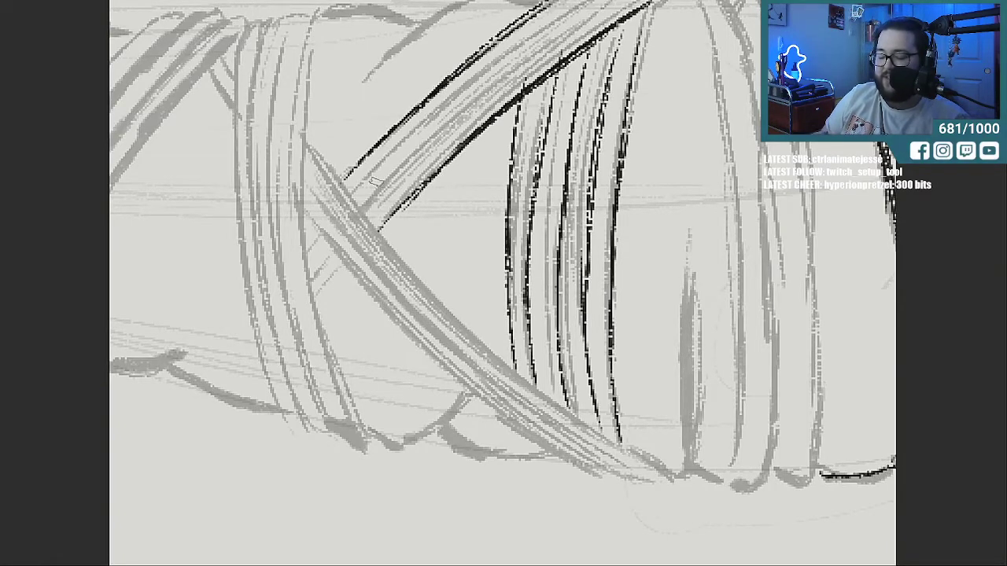
Ink the inner crease of the rising diagonal band and its short ends beyond the crossing band.
drag(304, 229, 315, 219)
drag(350, 266, 318, 297)
drag(363, 216, 585, 11)
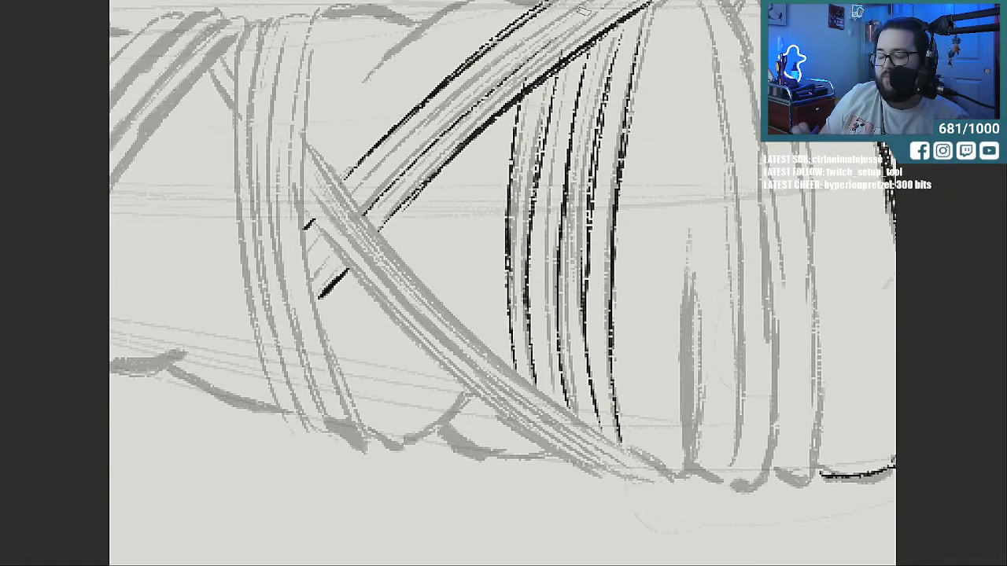
mouse_move(338, 258)
mouse_down()
mouse_move(312, 282)
mouse_move(336, 252)
mouse_up()
mouse_move(488, 96)
mouse_down()
mouse_move(612, 3)
mouse_move(602, 13)
mouse_up()
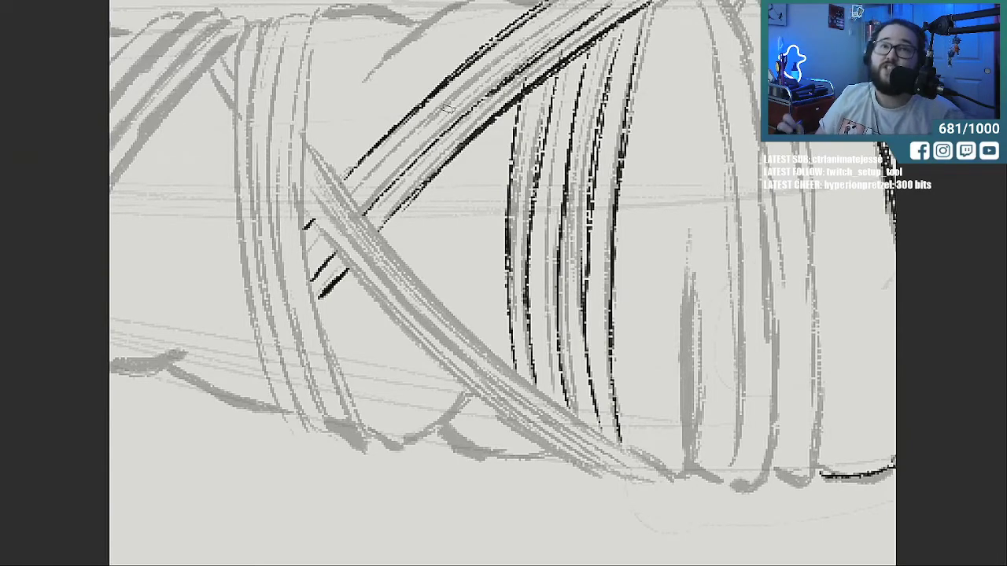
Ink the edges, lower end and inner creases of the diagonal band descending across the forearm.
mouse_move(312, 148)
mouse_down()
mouse_move(507, 367)
mouse_move(675, 477)
mouse_up()
mouse_move(301, 211)
mouse_down()
mouse_move(517, 435)
mouse_move(607, 480)
mouse_up()
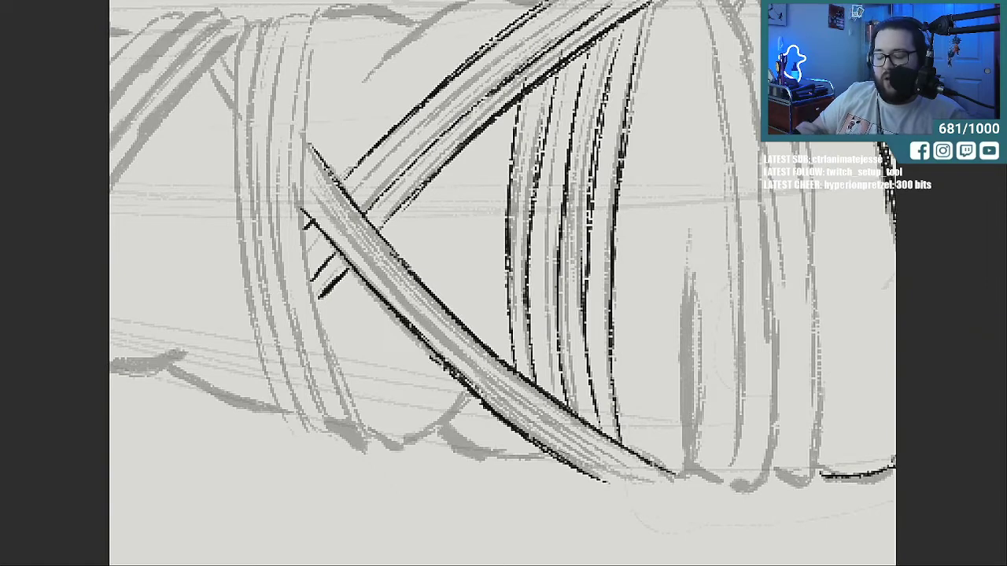
mouse_move(544, 426)
mouse_down()
mouse_move(641, 479)
mouse_move(678, 472)
mouse_up()
mouse_move(503, 390)
mouse_down()
mouse_move(429, 318)
mouse_move(500, 386)
mouse_up()
drag(323, 200, 407, 296)
drag(311, 186, 419, 307)
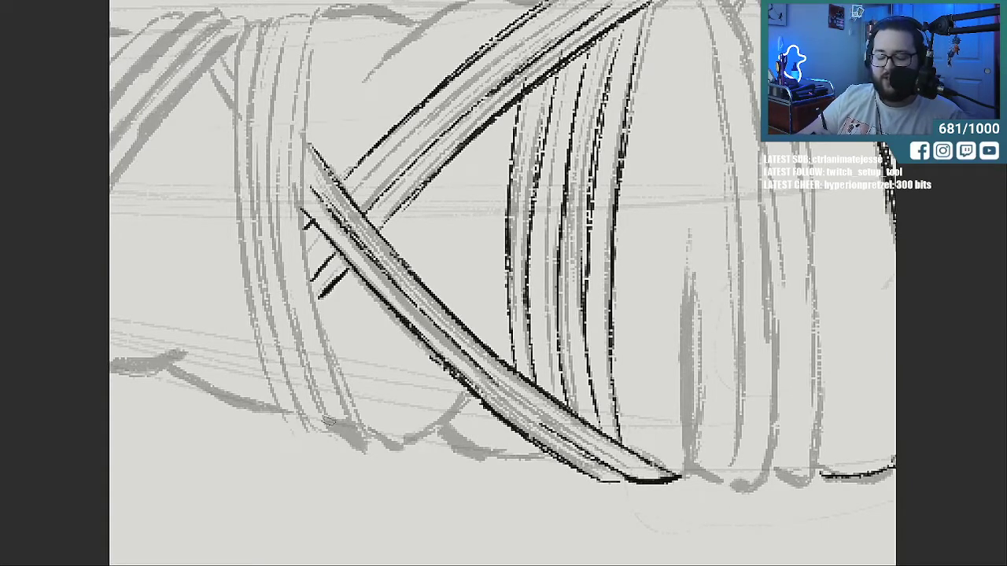
Ink the elbow-side edge, inner creases and rounded lower end of the vertical wrap band beside the crossing diagonals.
mouse_move(360, 434)
mouse_down()
mouse_move(320, 359)
mouse_move(300, 226)
mouse_move(305, 92)
mouse_move(334, 9)
mouse_move(301, 11)
mouse_move(279, 88)
mouse_up()
drag(299, 337, 355, 437)
drag(311, 384, 330, 417)
drag(279, 250, 300, 332)
drag(305, 419, 332, 438)
drag(282, 381, 319, 434)
drag(270, 306, 300, 413)
drag(256, 250, 293, 373)
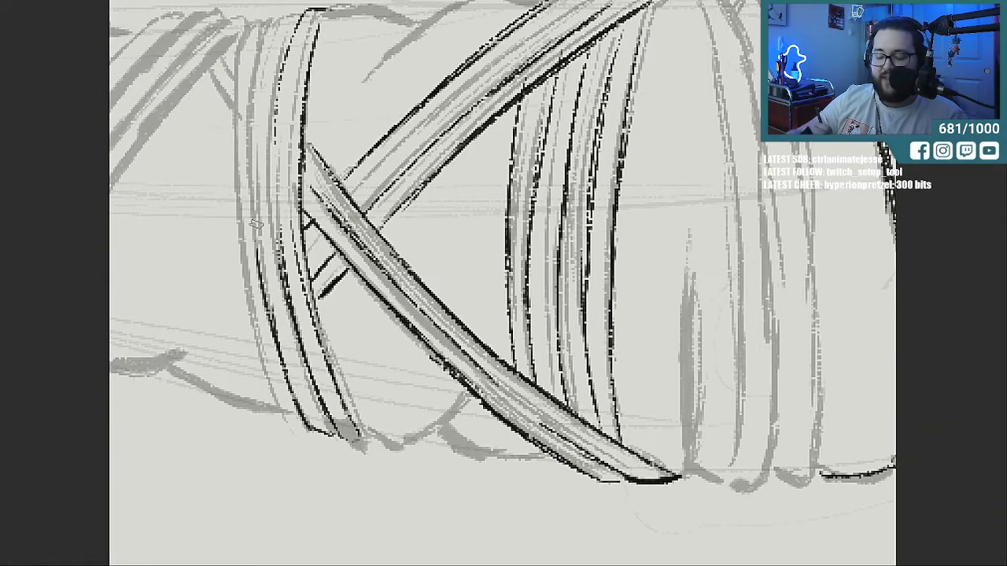
Ink the wrist-side edge and remaining inner line of the vertical wrap band, closing its upper end.
drag(255, 224, 250, 81)
mouse_move(255, 126)
mouse_down()
mouse_move(273, 21)
mouse_move(305, 11)
mouse_move(247, 31)
mouse_up()
drag(232, 84, 239, 233)
drag(239, 154, 260, 355)
mouse_move(252, 281)
mouse_down()
mouse_move(264, 372)
mouse_move(288, 423)
mouse_move(260, 338)
mouse_up()
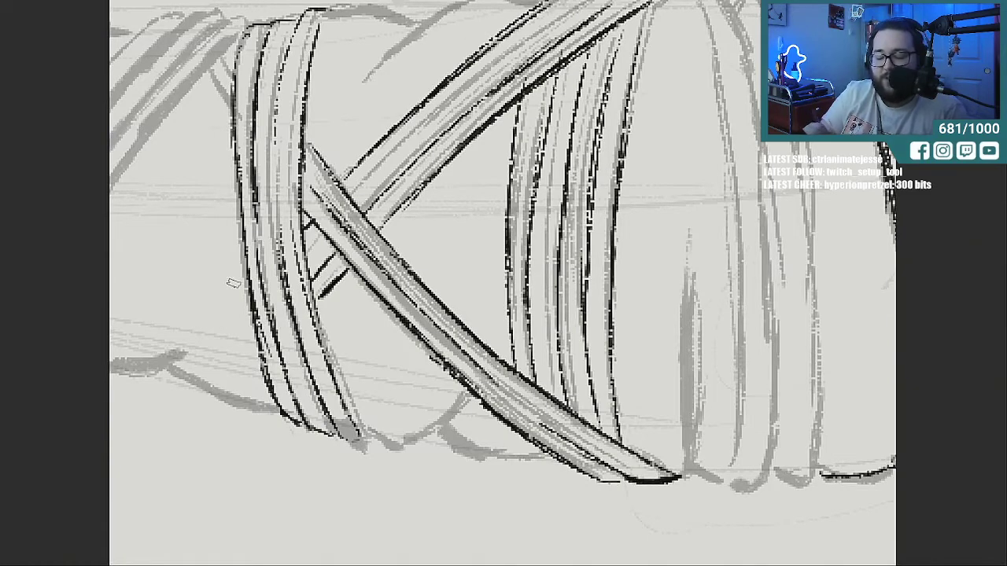
Ink the short strap end beside the vertical band and the cloth folds along the forearm's upper and lower contours.
mouse_move(212, 73)
mouse_down()
mouse_move(228, 102)
mouse_move(224, 55)
mouse_move(236, 63)
mouse_move(224, 30)
mouse_up()
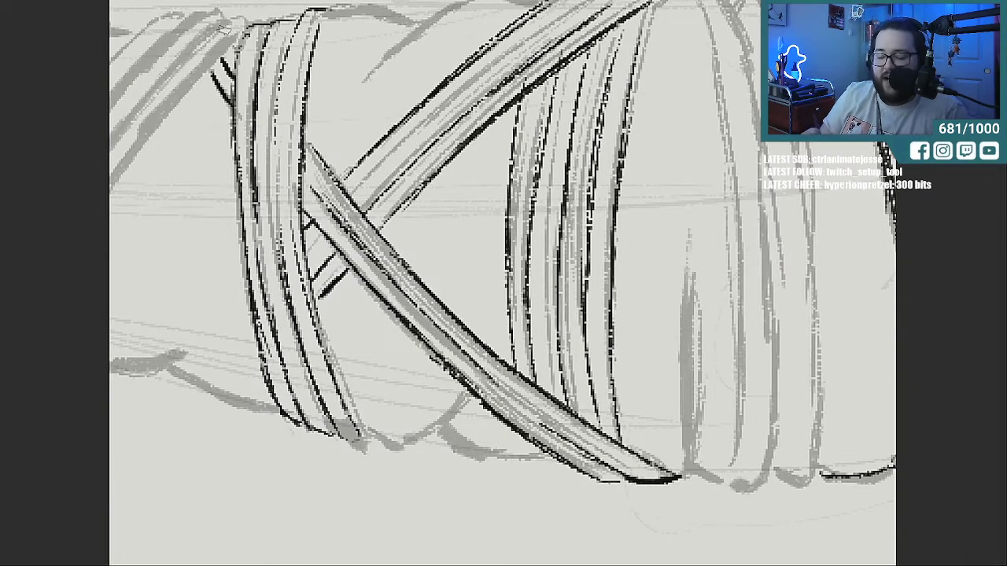
drag(363, 85, 460, 1)
mouse_move(322, 24)
mouse_down()
mouse_move(339, 11)
mouse_move(390, 10)
mouse_move(415, 29)
mouse_move(411, 16)
mouse_up()
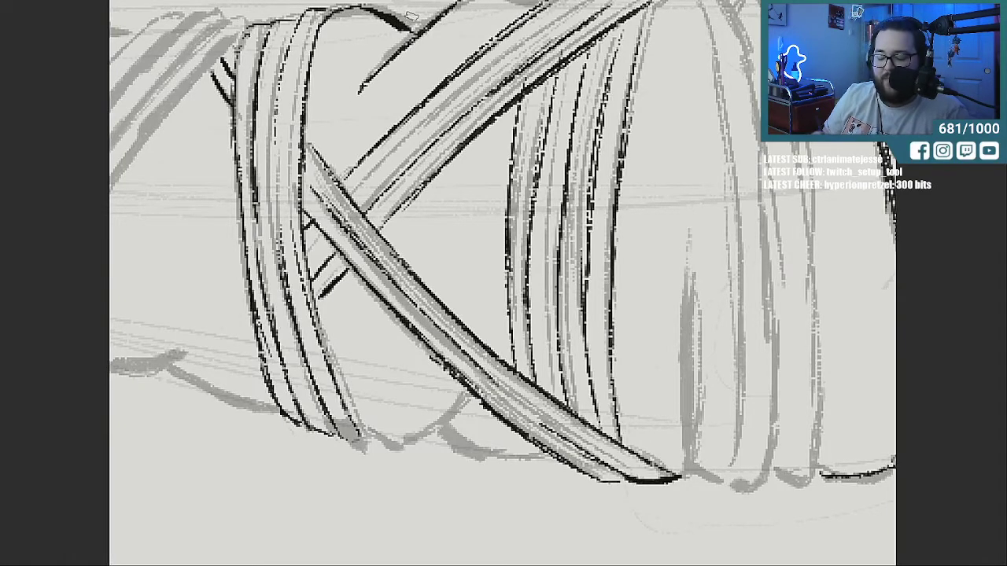
mouse_move(361, 427)
mouse_down()
mouse_move(391, 447)
mouse_move(468, 397)
mouse_up()
mouse_move(438, 429)
mouse_down()
mouse_move(477, 453)
mouse_move(518, 456)
mouse_up()
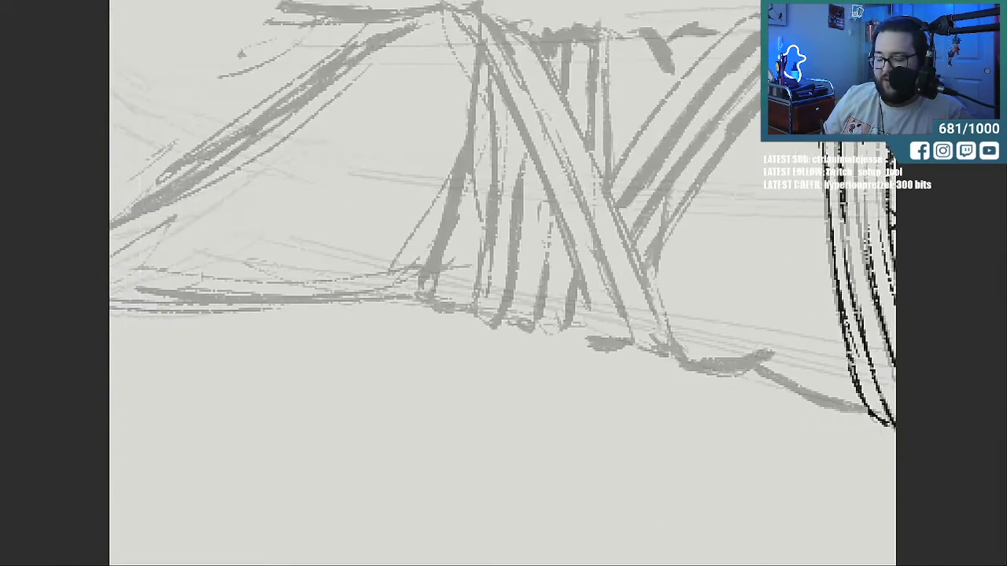
Ink the edges and inner creases of the rising diagonal wrap band closer to the wrist.
drag(578, 267, 728, 56)
mouse_move(601, 219)
mouse_down()
mouse_move(755, 37)
mouse_move(691, 60)
mouse_move(559, 236)
mouse_up()
mouse_move(541, 203)
mouse_down()
mouse_move(641, 79)
mouse_move(725, 12)
mouse_move(746, 18)
mouse_move(604, 82)
mouse_move(536, 178)
mouse_up()
Ink the elbow-side edge of the crossing band near the wrist and the forearm's lower contour to the vertical band.
mouse_move(433, 27)
mouse_down()
mouse_move(455, 37)
mouse_move(535, 175)
mouse_move(581, 315)
mouse_up()
drag(557, 228, 591, 349)
mouse_move(578, 295)
mouse_down()
mouse_move(562, 347)
mouse_move(598, 353)
mouse_move(606, 366)
mouse_move(708, 358)
mouse_up()
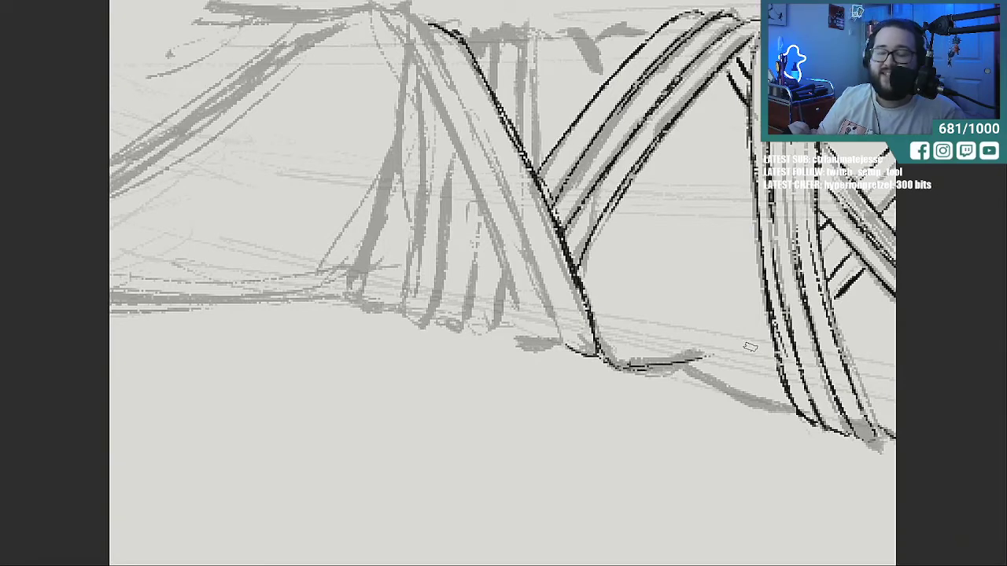
mouse_move(675, 365)
mouse_down()
mouse_move(767, 409)
mouse_move(763, 400)
mouse_up()
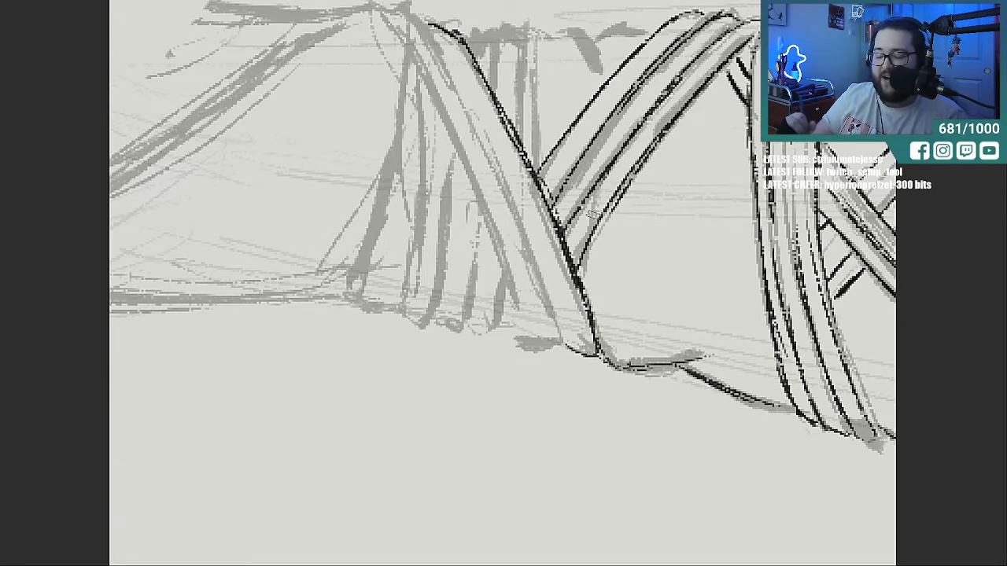
Ink the short vertical wraps showing above and below the crossing band near the wrist, with their rounded ends.
mouse_move(528, 162)
mouse_down()
mouse_move(531, 25)
mouse_move(505, 33)
mouse_move(494, 93)
mouse_up()
drag(504, 32, 473, 36)
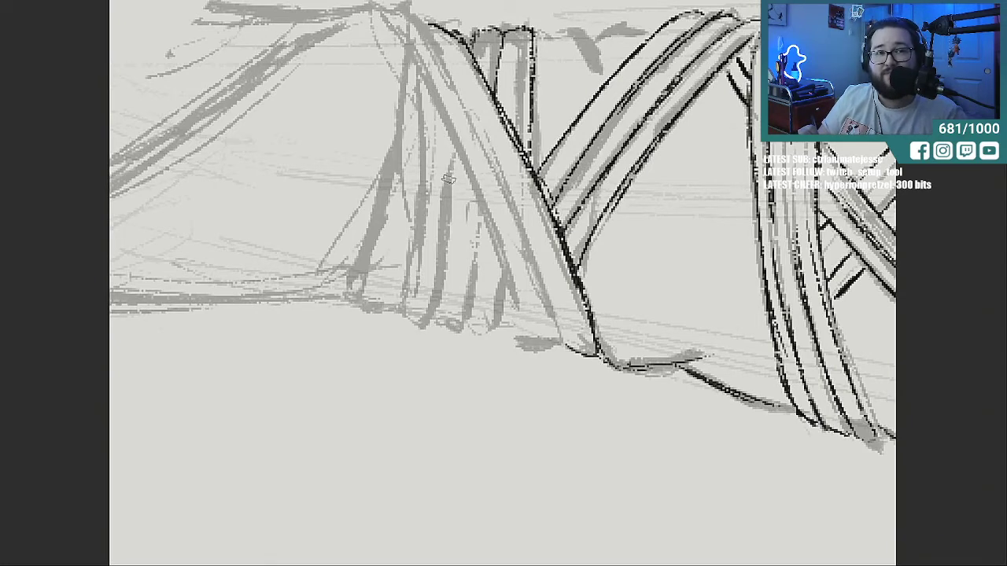
drag(461, 153, 429, 324)
drag(433, 324, 460, 329)
drag(476, 264, 463, 327)
drag(483, 209, 475, 272)
drag(466, 324, 481, 339)
mouse_move(506, 288)
mouse_down()
mouse_move(496, 334)
mouse_move(512, 344)
mouse_up()
drag(519, 329, 511, 344)
mouse_move(504, 277)
mouse_down()
mouse_move(524, 345)
mouse_move(554, 343)
mouse_move(540, 280)
mouse_move(520, 269)
mouse_up()
Ink the crossing band's wrist-side edge and centre crease, plus the last vertical wraps at the wrist.
drag(380, 10, 441, 110)
drag(408, 36, 470, 186)
drag(425, 73, 477, 211)
drag(465, 162, 503, 252)
drag(478, 193, 512, 286)
mouse_move(384, 6)
mouse_down()
mouse_move(423, 22)
mouse_move(543, 284)
mouse_up()
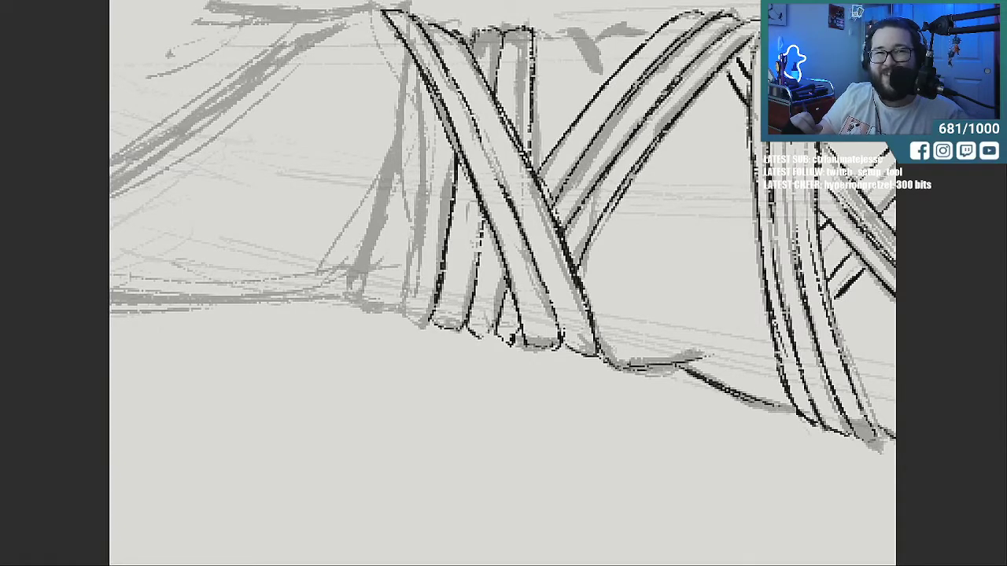
mouse_move(409, 52)
mouse_down()
mouse_move(369, 252)
mouse_move(374, 310)
mouse_move(406, 266)
mouse_up()
drag(394, 308, 430, 130)
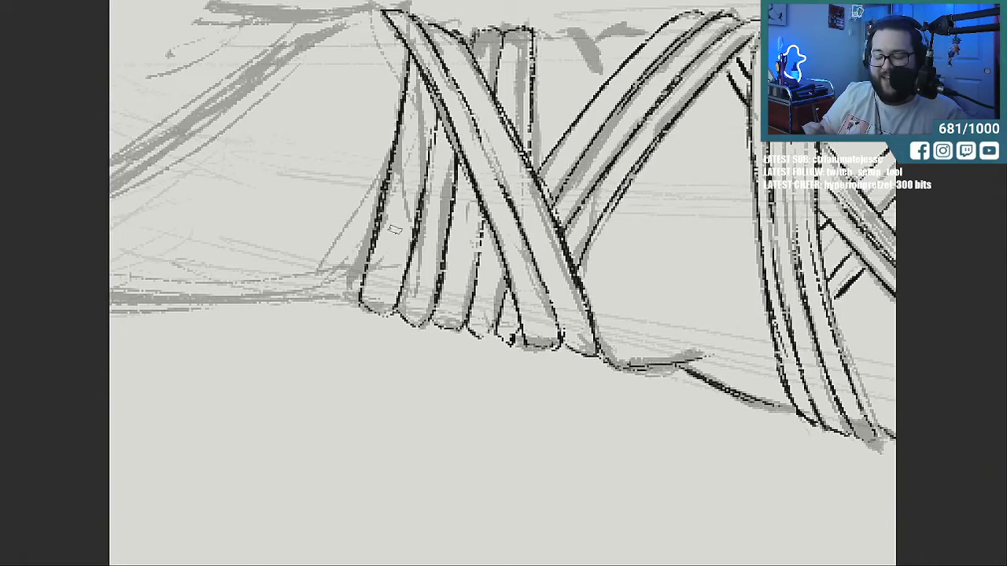
Ink the upper and lower edges of the pointed shape extending past the wrist wraps, joining the lower edge to them.
drag(574, 564, 438, 564)
mouse_move(327, 296)
mouse_down()
mouse_move(356, 297)
mouse_move(757, 12)
mouse_up()
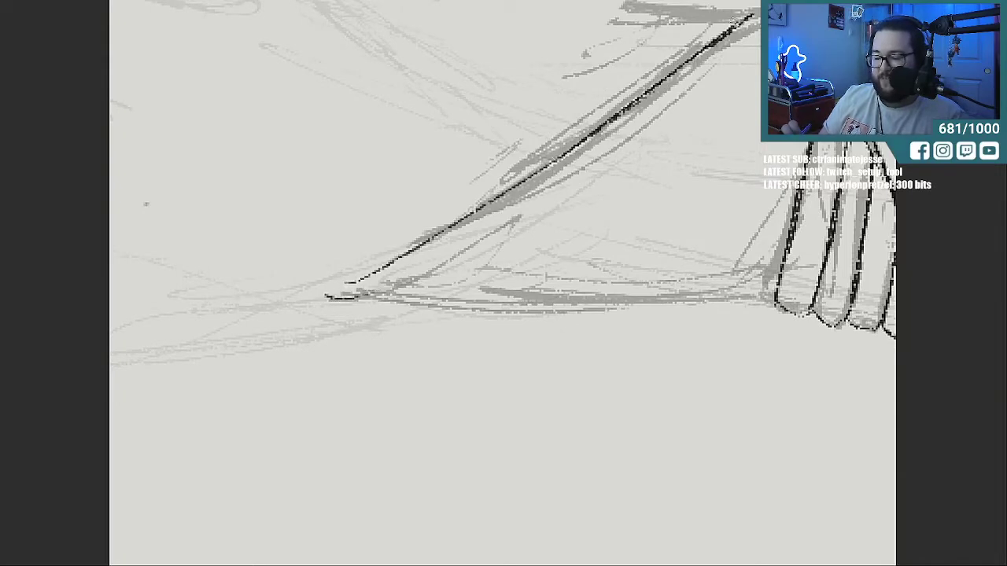
mouse_move(329, 294)
mouse_down()
mouse_move(496, 309)
mouse_move(759, 295)
mouse_up()
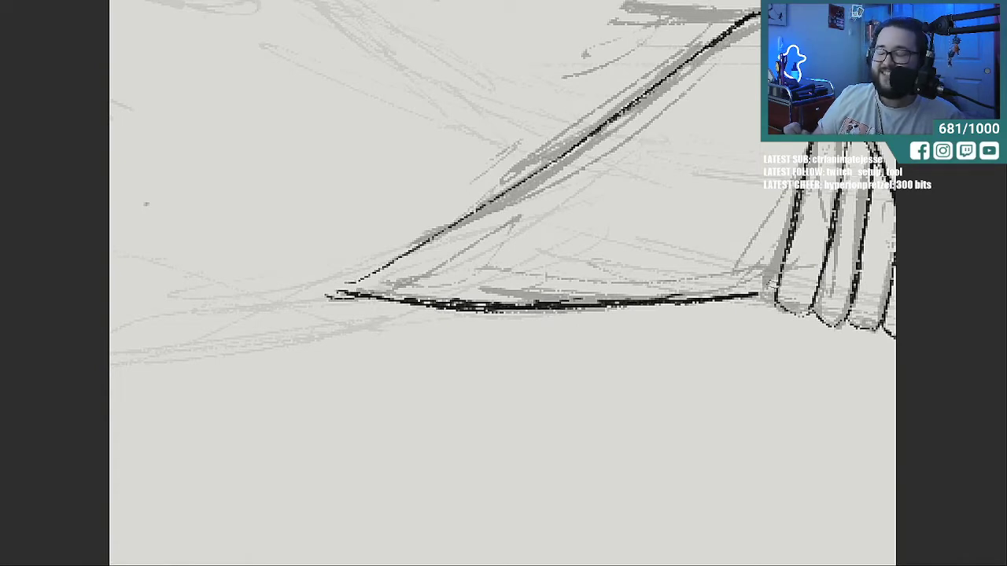
drag(757, 297, 775, 296)
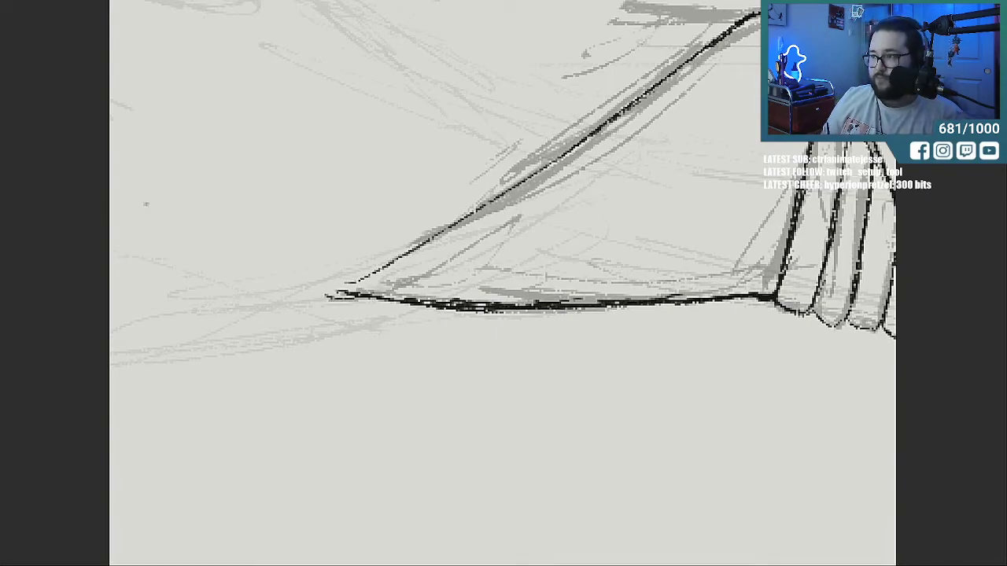
Ink the full-height edge of the vertical wrap beginning where the crossing band meets the forearm's lower contour.
scroll(502, 283, right, 10)
scroll(502, 284, left, 5)
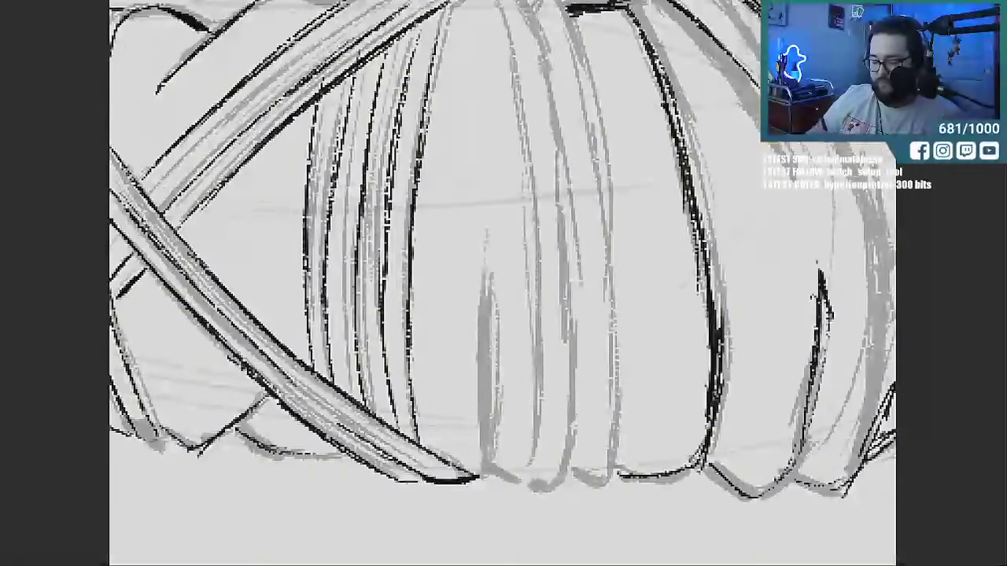
drag(482, 477, 486, 308)
drag(494, 450, 488, 317)
drag(490, 379, 488, 214)
drag(492, 276, 487, 211)
drag(492, 277, 483, 39)
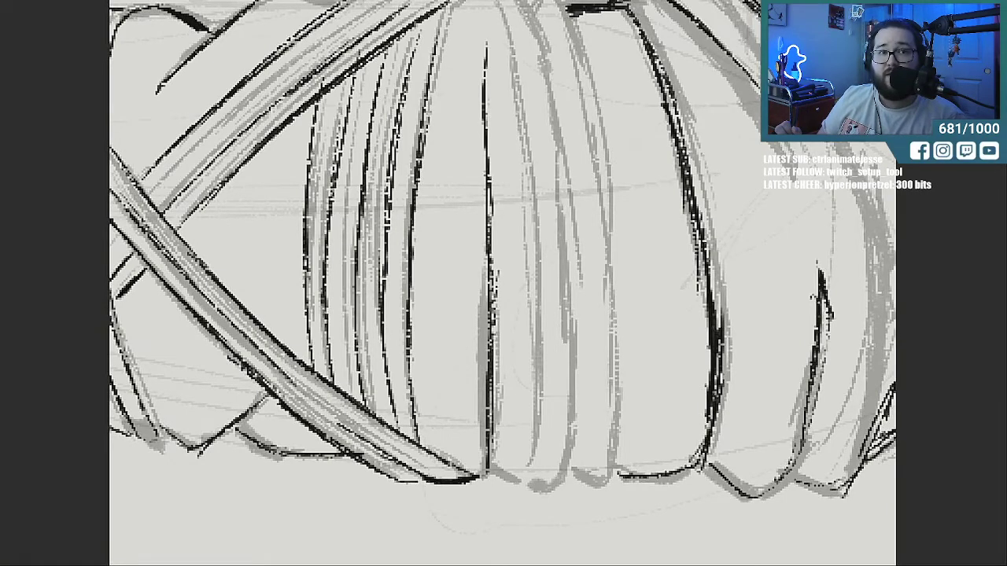
Ink the upper halves of the narrow vertical wraps in the middle of the forearm, curving down from the top contour.
mouse_move(485, 48)
mouse_down()
mouse_move(485, 371)
mouse_move(483, 79)
mouse_up()
mouse_move(486, 132)
mouse_down()
mouse_move(483, 77)
mouse_move(498, 68)
mouse_move(527, 177)
mouse_up()
mouse_move(491, 56)
mouse_down()
mouse_move(550, 114)
mouse_move(566, 190)
mouse_up()
mouse_move(532, 52)
mouse_down()
mouse_move(586, 90)
mouse_move(602, 193)
mouse_up()
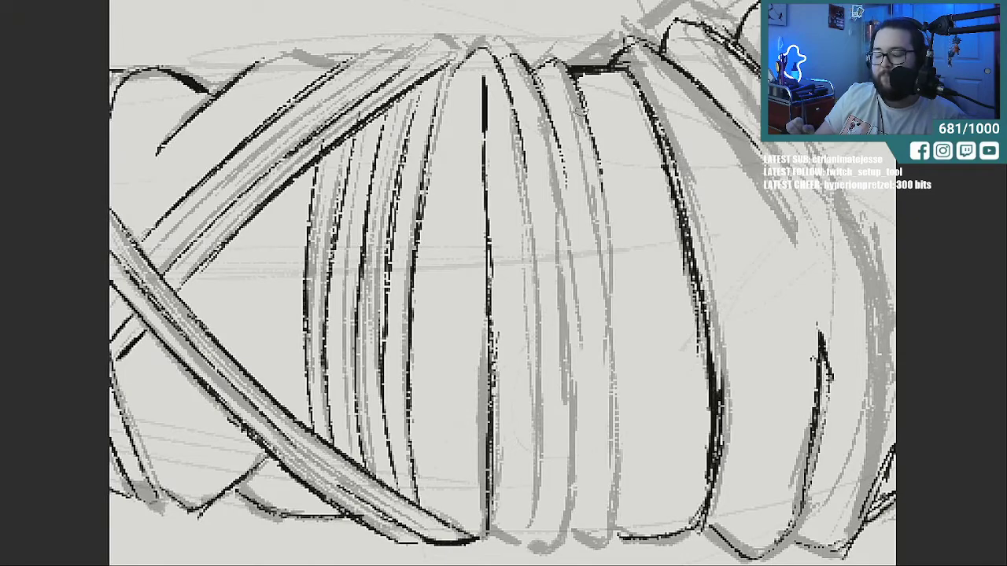
drag(582, 110, 605, 233)
Ink the lower halves of the narrow middle wraps and their rounded bottom ends, joining them to the upper lines.
drag(570, 537, 621, 432)
drag(612, 506, 618, 389)
drag(622, 475, 619, 349)
drag(620, 449, 619, 332)
drag(521, 548, 582, 432)
mouse_move(489, 530)
mouse_down()
mouse_move(516, 560)
mouse_move(535, 469)
mouse_up()
drag(526, 543, 550, 360)
drag(541, 452, 543, 282)
drag(565, 197, 578, 345)
drag(568, 167, 571, 272)
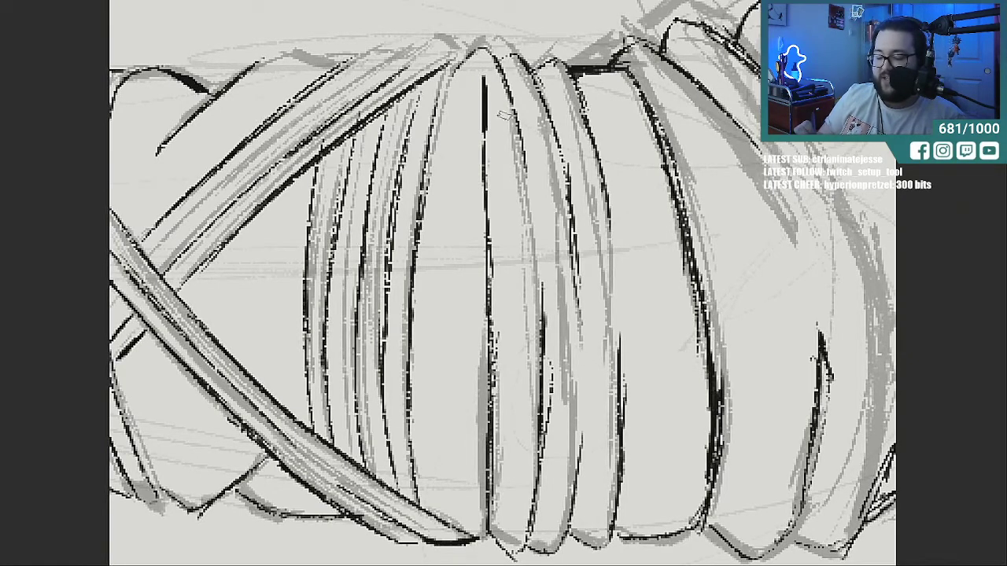
Ink the forearm's upper contour over the crossing band and the rounded wrap tops, and touch up the wrap ends.
mouse_move(458, 41)
mouse_down()
mouse_move(425, 49)
mouse_move(390, 82)
mouse_move(382, 57)
mouse_move(301, 121)
mouse_up()
drag(400, 52, 364, 69)
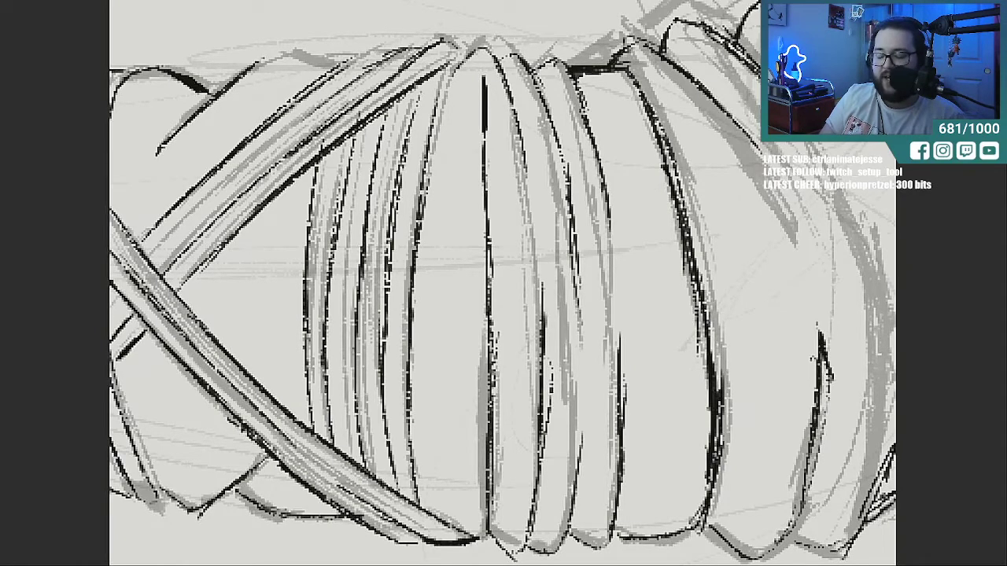
mouse_move(391, 31)
mouse_down()
mouse_move(368, 66)
mouse_move(310, 100)
mouse_move(360, 61)
mouse_up()
mouse_move(303, 98)
mouse_down()
mouse_move(405, 44)
mouse_move(326, 74)
mouse_move(275, 57)
mouse_move(232, 79)
mouse_move(323, 64)
mouse_move(330, 53)
mouse_move(334, 61)
mouse_up()
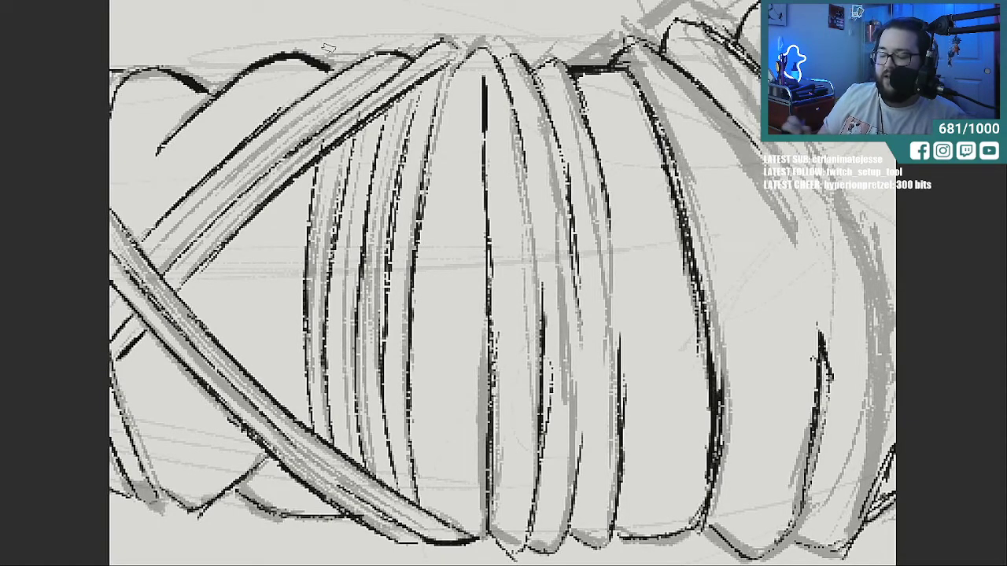
mouse_move(618, 58)
mouse_down()
mouse_move(646, 41)
mouse_move(691, 56)
mouse_up()
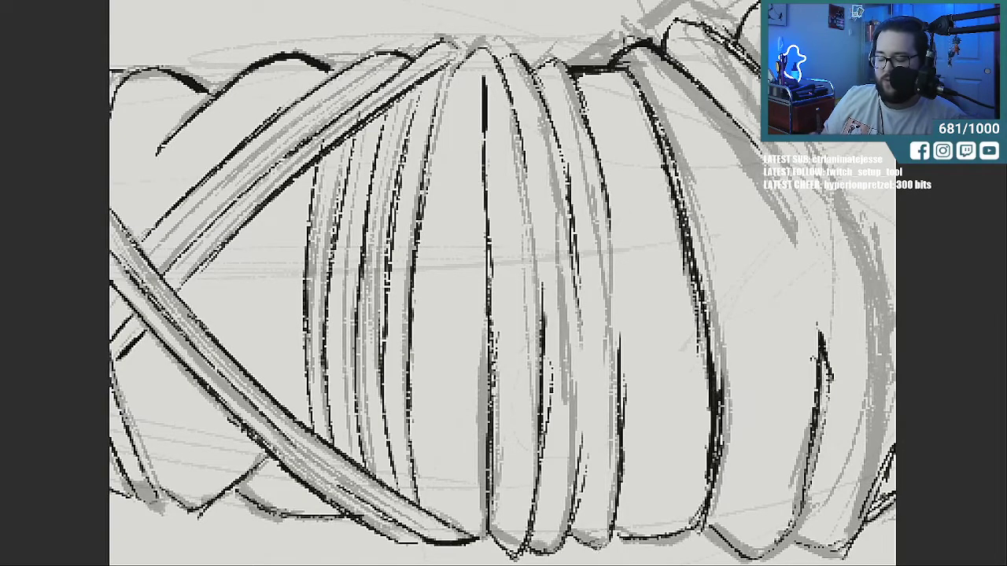
mouse_move(503, 564)
mouse_down()
mouse_move(705, 564)
mouse_move(664, 564)
mouse_up()
Ink the torso's outer contour as stepped cloth folds, following the sketch down to the long inner fold.
mouse_move(370, 91)
mouse_down()
mouse_move(444, 206)
mouse_move(463, 271)
mouse_up()
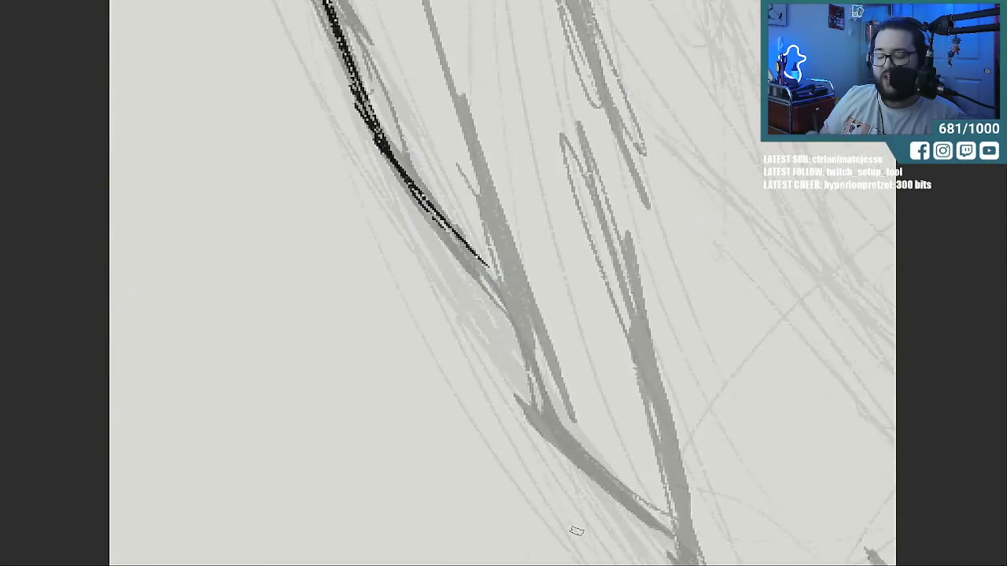
mouse_move(477, 162)
mouse_down()
mouse_move(528, 414)
mouse_move(675, 532)
mouse_up()
drag(475, 254, 502, 280)
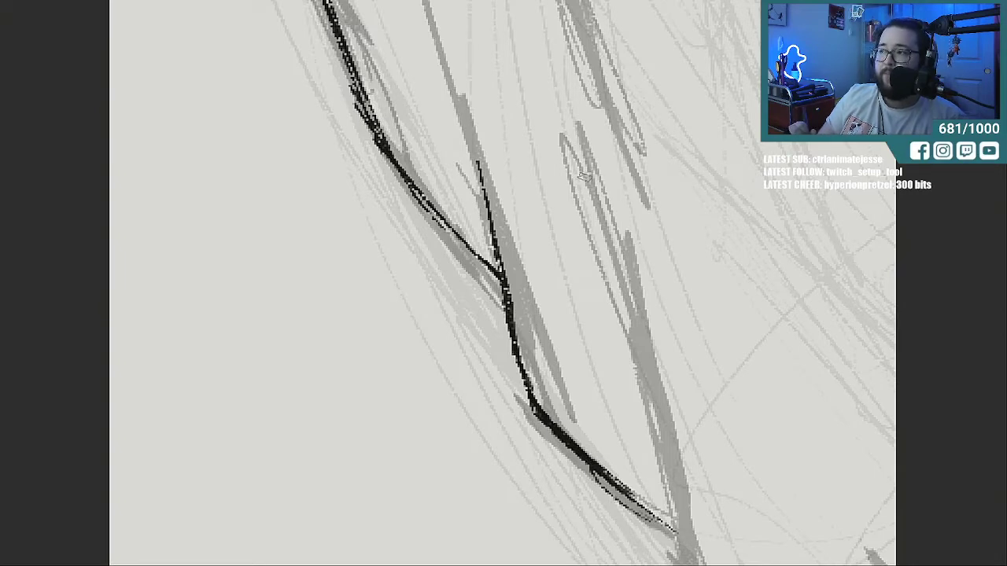
Ink the pointed inner fold of the torso cloth and continue it along the contour to the corner at the waist.
mouse_move(579, 127)
mouse_down()
mouse_move(618, 236)
mouse_move(629, 305)
mouse_move(574, 231)
mouse_move(589, 154)
mouse_up()
drag(613, 258, 640, 367)
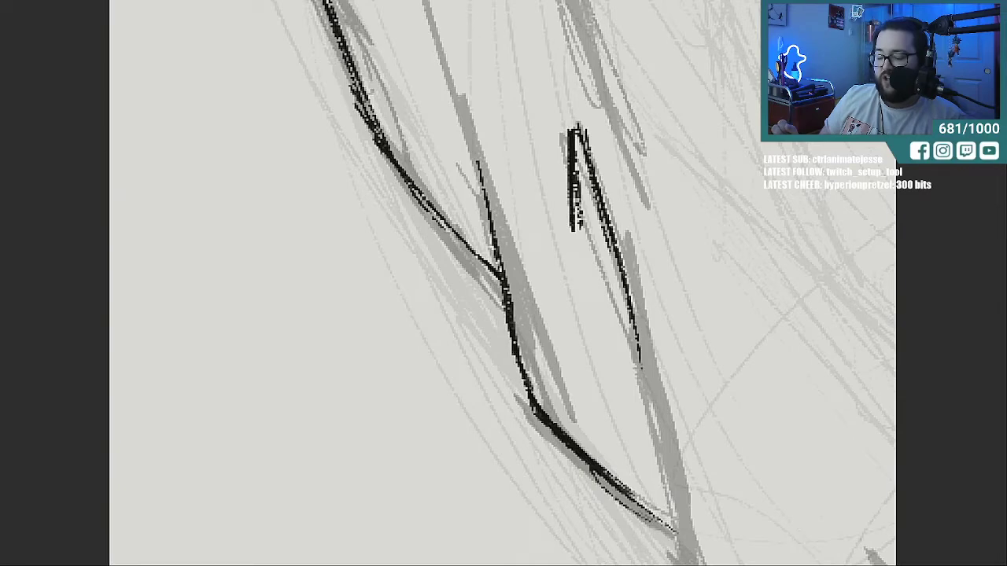
drag(729, 437, 728, 185)
drag(631, 77, 689, 368)
drag(675, 248, 676, 271)
mouse_move(688, 356)
mouse_down()
mouse_move(692, 401)
mouse_move(801, 446)
mouse_up()
drag(681, 337, 697, 400)
mouse_move(670, 288)
mouse_down()
mouse_move(698, 376)
mouse_move(743, 423)
mouse_up()
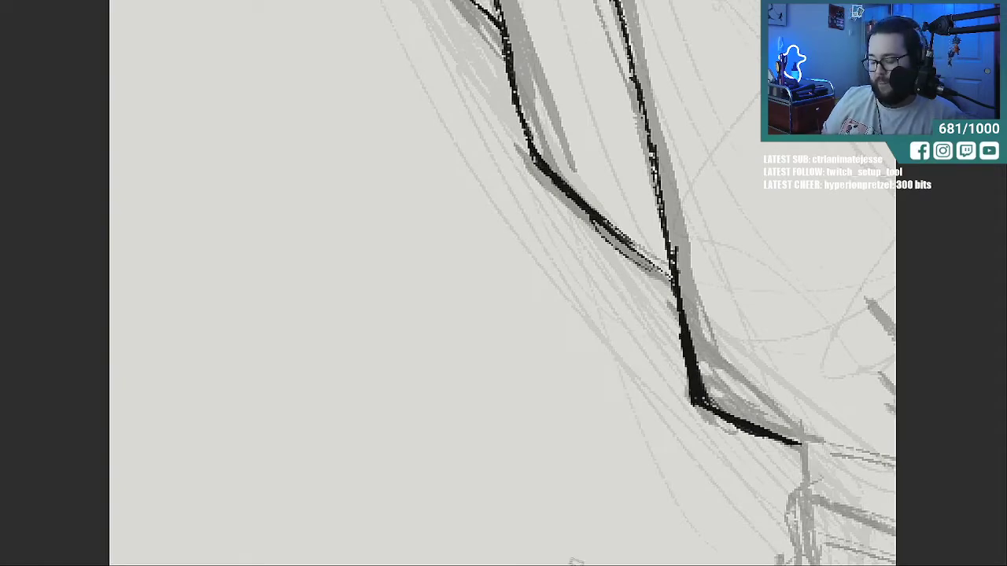
Ink the shirt's hem line across the waist and the short stepped side contour dropping below its corner.
drag(488, 564, 567, 565)
mouse_move(475, 444)
mouse_down()
mouse_move(475, 488)
mouse_move(502, 505)
mouse_move(459, 513)
mouse_move(464, 554)
mouse_up()
drag(477, 443, 656, 479)
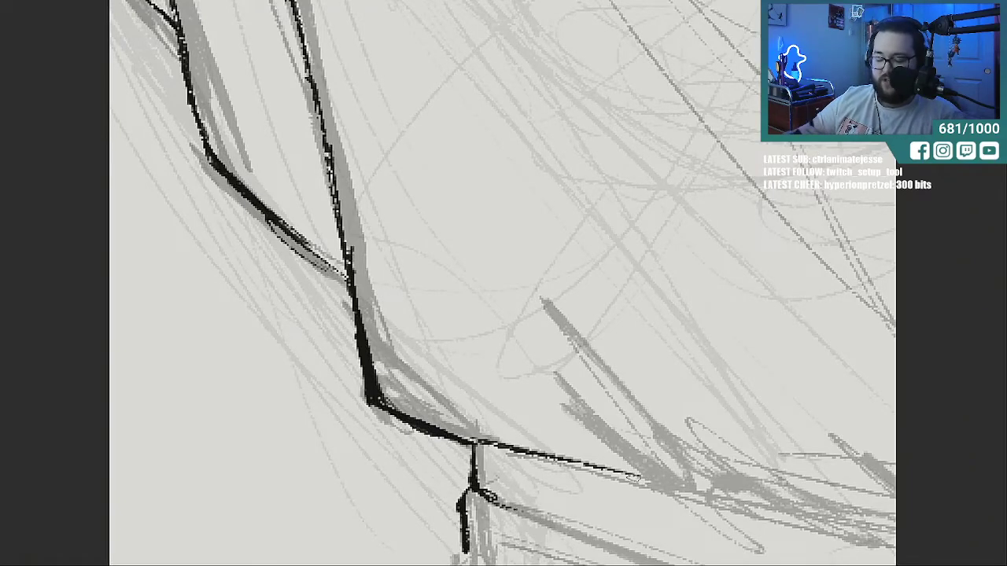
Ink the two diagonal cloth folds above the waist, running them into the hem and adding the short hooked tip.
mouse_move(558, 394)
mouse_down()
mouse_move(669, 489)
mouse_move(740, 499)
mouse_up()
drag(625, 393, 752, 510)
drag(681, 471, 835, 528)
drag(652, 434, 746, 509)
mouse_move(611, 372)
mouse_down()
mouse_move(721, 493)
mouse_move(689, 469)
mouse_up()
mouse_move(577, 347)
mouse_down()
mouse_move(513, 277)
mouse_move(522, 322)
mouse_up()
drag(506, 272, 519, 305)
drag(510, 274, 591, 354)
drag(653, 422, 596, 368)
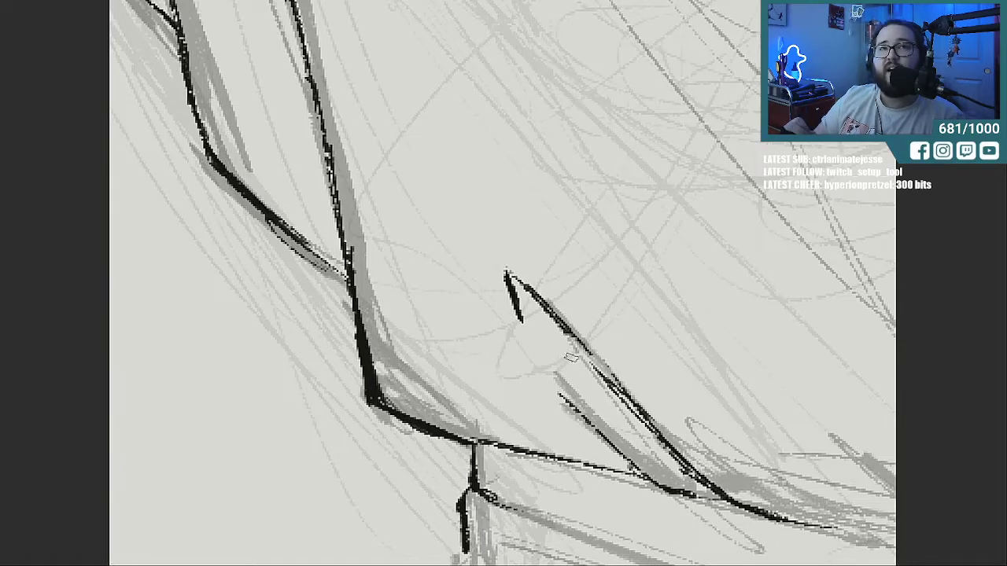
Ink the belt's outer end, its thick upper edge and the start of its lower edge, plus the side contour beneath it.
scroll(503, 283, down, 6)
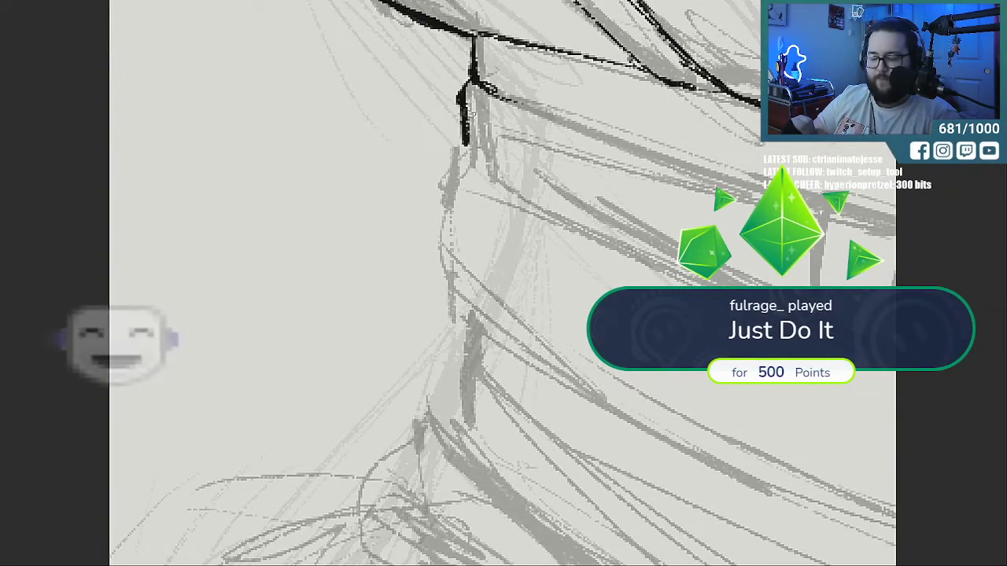
mouse_move(450, 254)
mouse_down()
mouse_move(455, 170)
mouse_move(452, 297)
mouse_move(476, 327)
mouse_move(600, 401)
mouse_up()
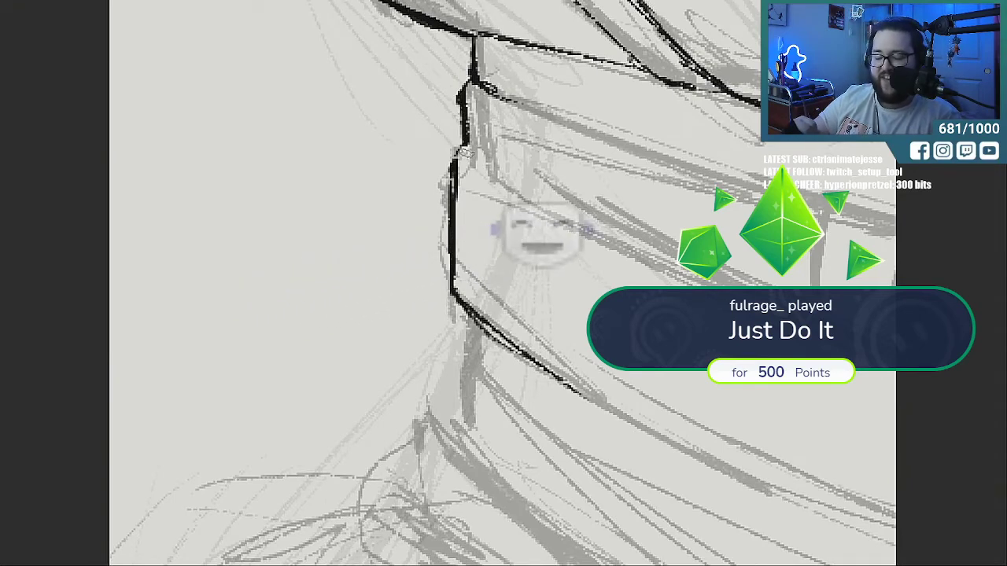
mouse_move(472, 163)
mouse_down()
mouse_move(582, 228)
mouse_move(475, 154)
mouse_up()
mouse_move(464, 115)
mouse_down()
mouse_move(474, 164)
mouse_move(614, 244)
mouse_up()
drag(511, 188, 653, 260)
mouse_move(557, 210)
mouse_down()
mouse_move(742, 295)
mouse_move(690, 279)
mouse_up()
drag(631, 254, 675, 275)
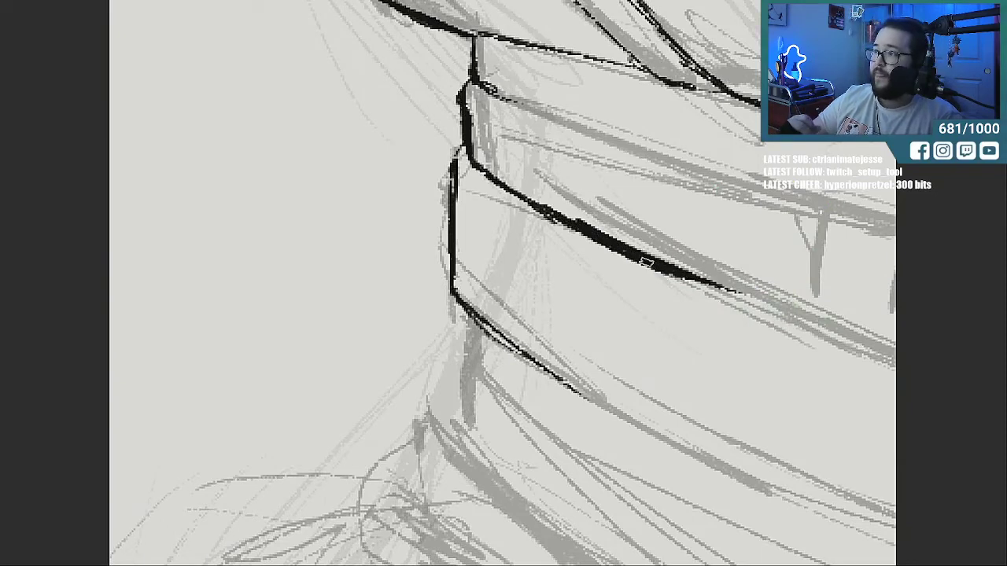
mouse_move(469, 313)
mouse_down()
mouse_move(472, 365)
mouse_move(491, 384)
mouse_move(461, 428)
mouse_up()
drag(461, 376, 458, 433)
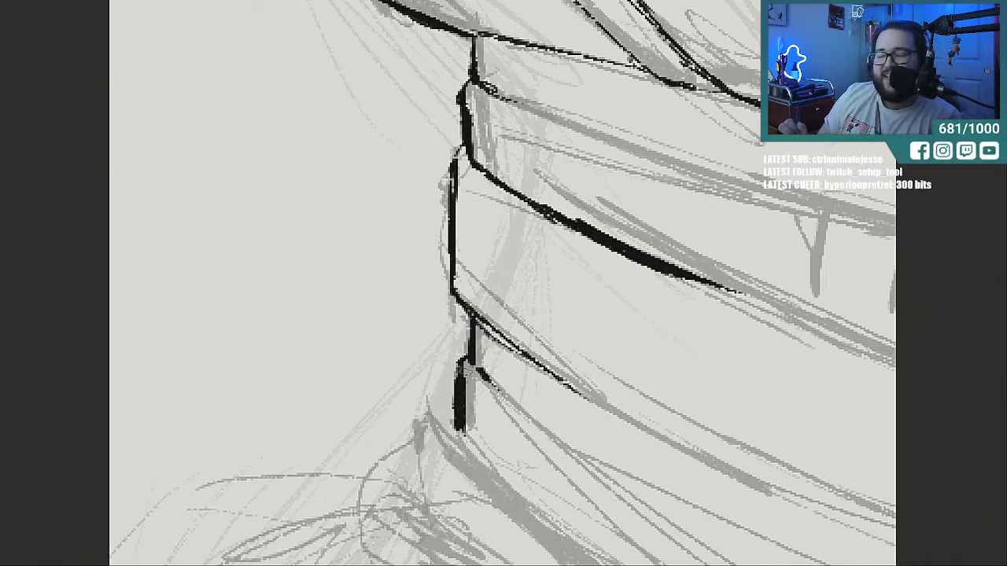
Ink the tapering strap below the belt, with its outer end and two long diagonal edges converging to a point.
scroll(459, 126, down, 6)
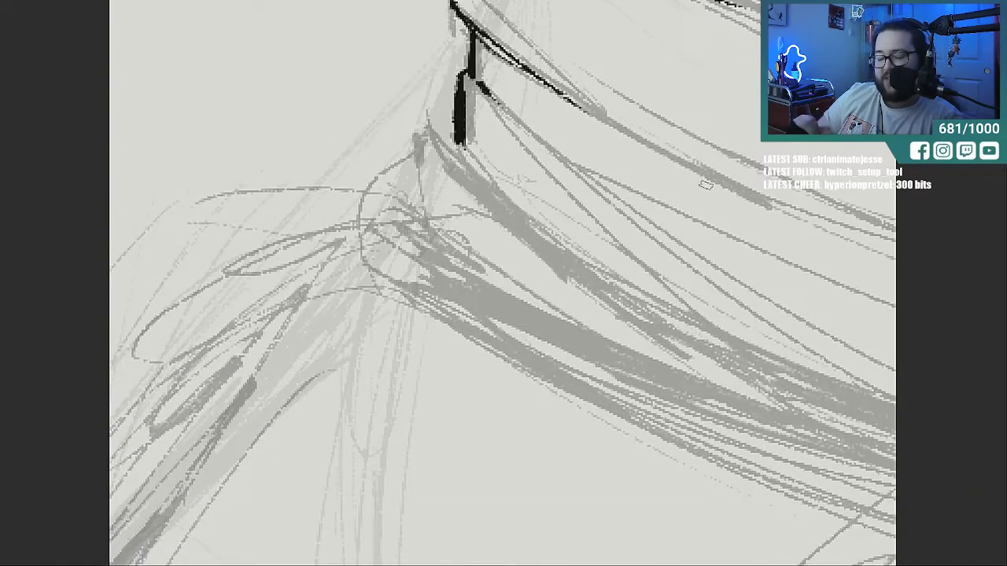
drag(445, 118, 425, 224)
mouse_move(431, 148)
mouse_down()
mouse_move(452, 124)
mouse_move(570, 255)
mouse_up()
drag(457, 170, 650, 304)
drag(512, 115, 706, 270)
drag(577, 182, 716, 288)
drag(639, 226, 810, 358)
drag(669, 248, 838, 370)
drag(708, 279, 857, 383)
drag(507, 110, 668, 243)
drag(551, 157, 704, 275)
drag(614, 287, 767, 348)
drag(641, 300, 820, 367)
drag(684, 321, 822, 373)
drag(612, 292, 812, 372)
drag(451, 153, 599, 288)
mouse_move(462, 135)
mouse_down()
mouse_move(463, 162)
mouse_move(497, 203)
mouse_move(645, 297)
mouse_up()
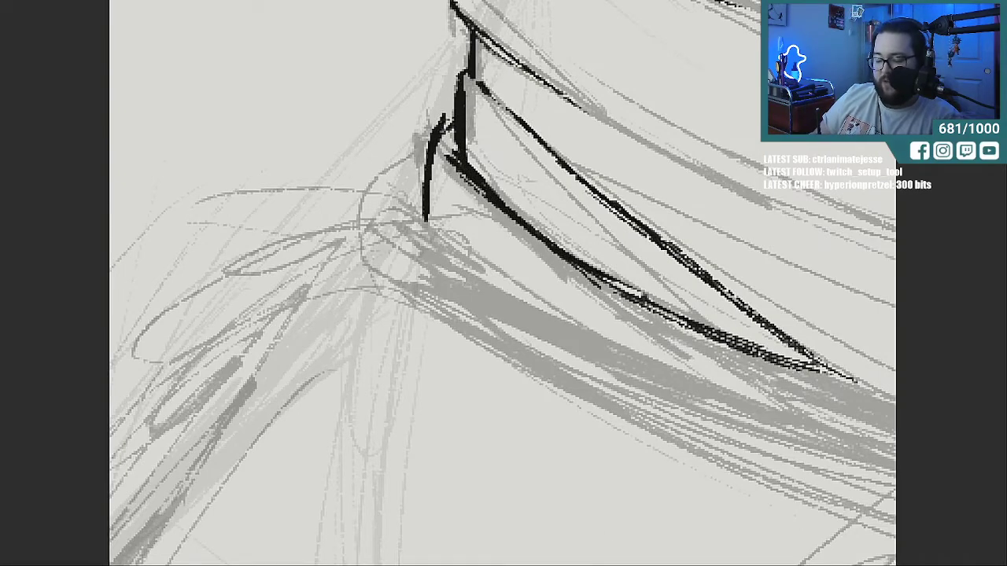
Ink the slanted belt loop across the belt and extend the belt's thick upper edge to meet it.
scroll(548, 192, right, 5)
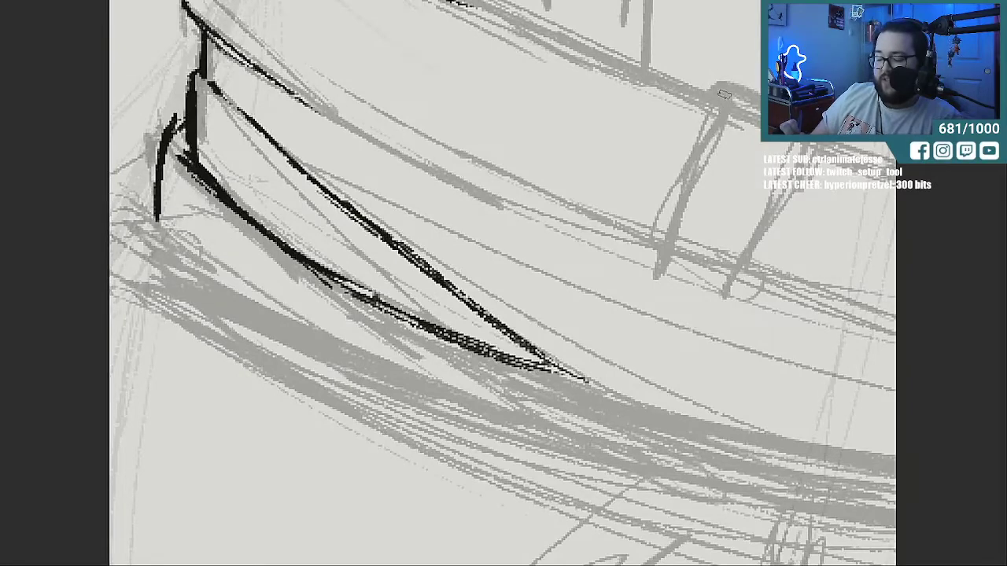
mouse_move(724, 94)
mouse_down()
mouse_move(703, 186)
mouse_move(662, 271)
mouse_move(722, 282)
mouse_move(768, 178)
mouse_move(741, 244)
mouse_move(744, 87)
mouse_move(755, 102)
mouse_up()
drag(659, 266, 730, 280)
drag(730, 275, 763, 181)
drag(667, 253, 678, 228)
drag(719, 126, 697, 179)
mouse_move(525, 22)
mouse_down()
mouse_move(708, 100)
mouse_move(654, 92)
mouse_up()
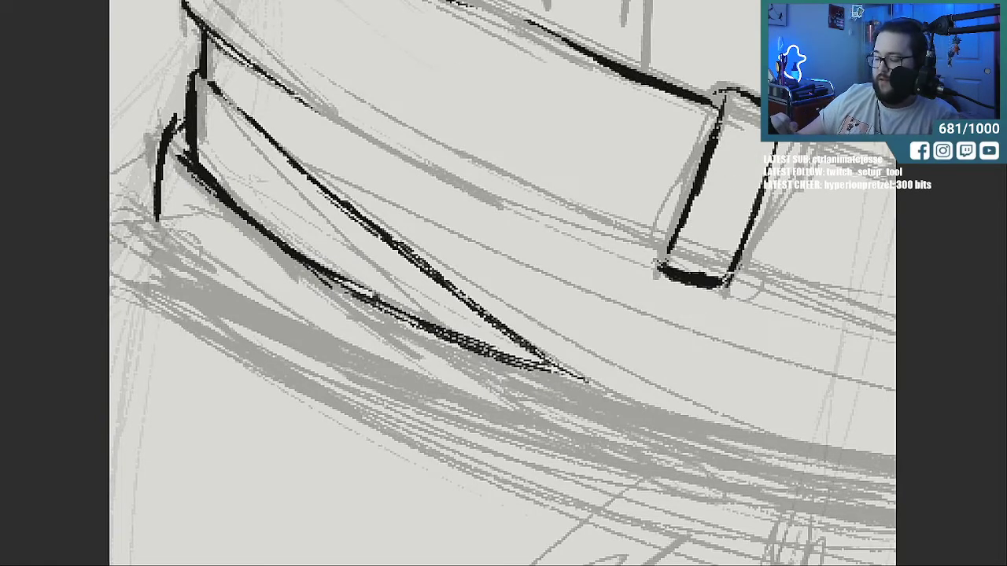
scroll(502, 283, up, 3)
mouse_move(445, 146)
mouse_down()
mouse_move(558, 186)
mouse_move(440, 150)
mouse_up()
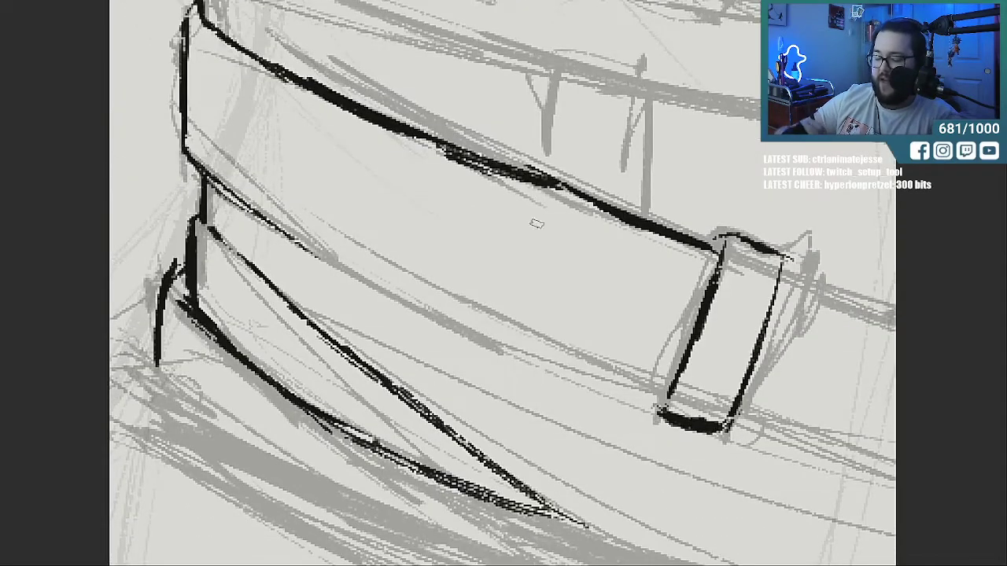
Extend the belt's lower edge to the belt loop and touch up the upper edge.
drag(281, 231, 472, 331)
mouse_move(346, 271)
mouse_down()
mouse_move(648, 403)
mouse_move(496, 346)
mouse_move(642, 397)
mouse_up()
drag(508, 174, 641, 227)
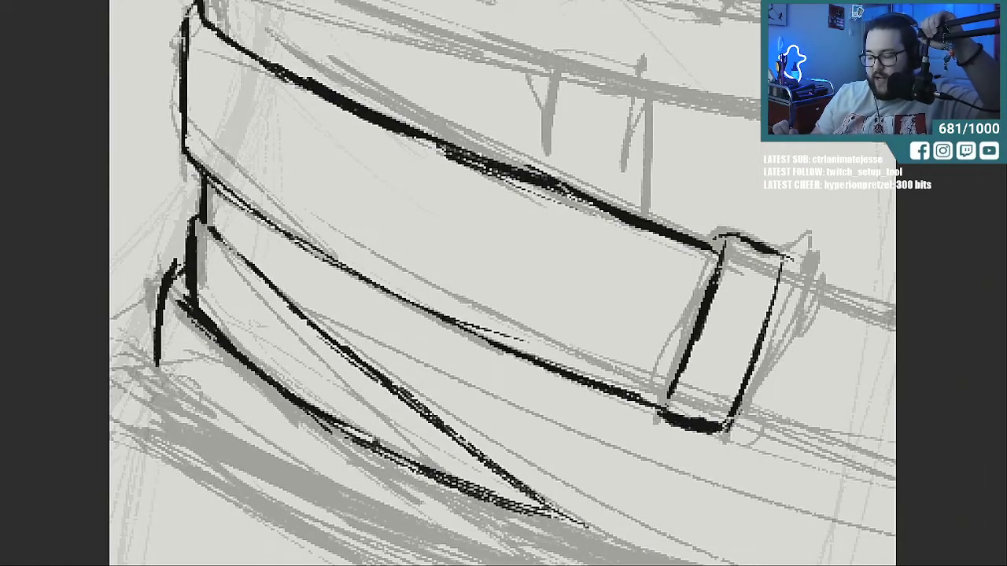
Try inking a knot of overlapping rounded shapes around the lower end of the belt loop.
scroll(802, 271, down, 5)
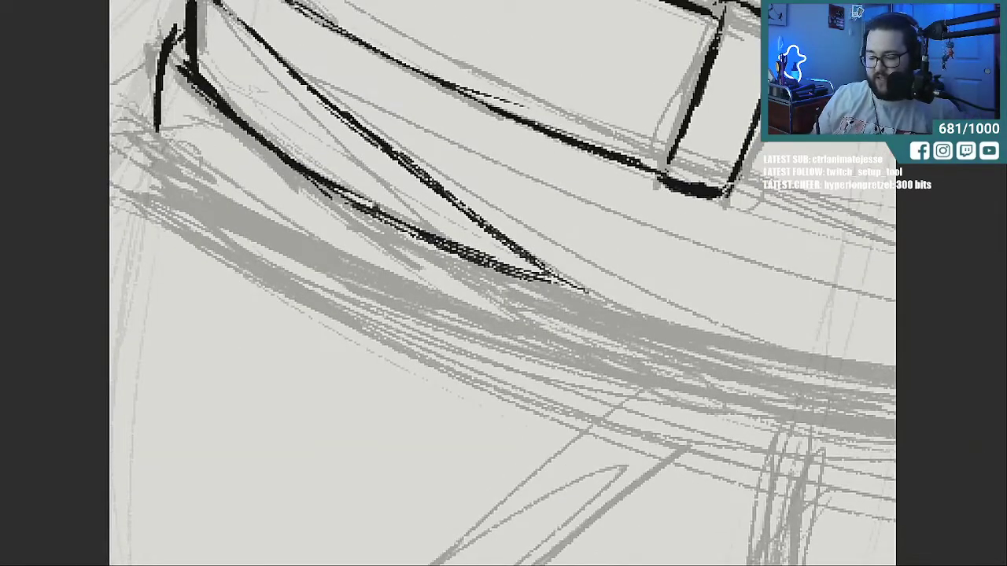
scroll(503, 283, right, 8)
scroll(503, 283, left, 2)
mouse_move(476, 167)
mouse_down()
mouse_move(478, 211)
mouse_move(462, 252)
mouse_up()
drag(393, 145, 369, 209)
mouse_move(386, 164)
mouse_down()
mouse_move(383, 236)
mouse_move(397, 248)
mouse_move(382, 282)
mouse_move(409, 263)
mouse_move(405, 228)
mouse_move(415, 263)
mouse_up()
mouse_move(386, 225)
mouse_down()
mouse_move(403, 276)
mouse_move(445, 272)
mouse_move(409, 209)
mouse_move(443, 250)
mouse_up()
mouse_move(390, 203)
mouse_down()
mouse_move(444, 267)
mouse_move(428, 295)
mouse_move(417, 283)
mouse_move(442, 236)
mouse_move(385, 198)
mouse_move(358, 263)
mouse_move(354, 222)
mouse_move(381, 203)
mouse_move(408, 273)
mouse_move(406, 352)
mouse_up()
mouse_move(393, 236)
mouse_down()
mouse_move(400, 265)
mouse_move(429, 260)
mouse_move(437, 352)
mouse_up()
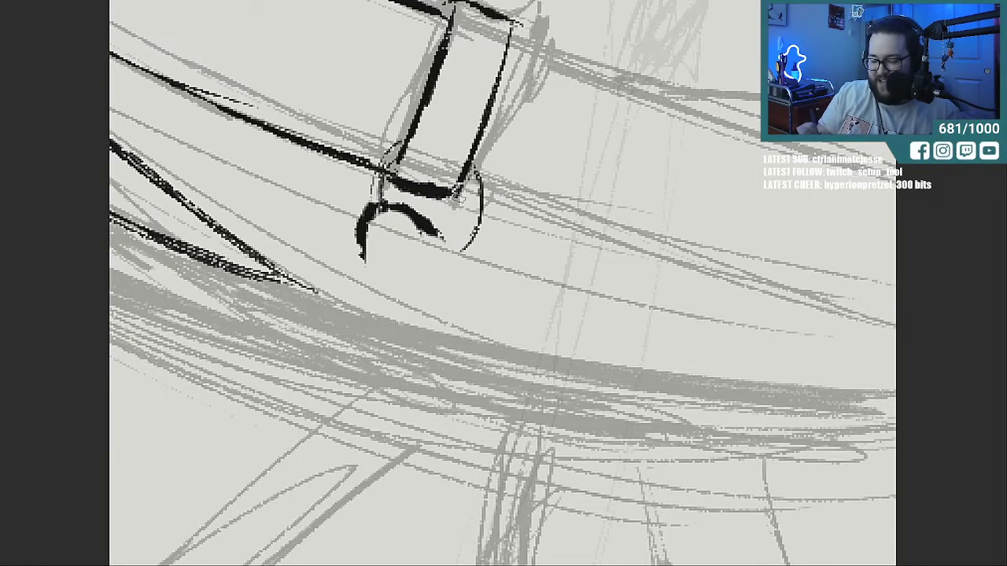
mouse_move(389, 266)
mouse_down()
mouse_move(415, 220)
mouse_move(439, 209)
mouse_move(472, 250)
mouse_move(392, 267)
mouse_move(470, 270)
mouse_move(492, 245)
mouse_move(497, 185)
mouse_move(474, 257)
mouse_move(479, 225)
mouse_move(472, 233)
mouse_move(491, 230)
mouse_move(464, 242)
mouse_up()
drag(484, 193, 476, 225)
mouse_move(497, 163)
mouse_down()
mouse_move(476, 206)
mouse_move(474, 188)
mouse_move(468, 263)
mouse_move(495, 247)
mouse_up()
mouse_move(407, 175)
mouse_down()
mouse_move(434, 201)
mouse_move(387, 204)
mouse_up()
mouse_move(398, 146)
mouse_down()
mouse_move(375, 187)
mouse_move(393, 267)
mouse_up()
drag(373, 224, 392, 265)
mouse_move(370, 193)
mouse_down()
mouse_move(417, 219)
mouse_move(416, 251)
mouse_move(373, 260)
mouse_move(365, 301)
mouse_move(406, 307)
mouse_up()
drag(385, 271, 417, 310)
mouse_move(440, 261)
mouse_down()
mouse_move(405, 308)
mouse_move(436, 315)
mouse_move(384, 271)
mouse_move(376, 294)
mouse_up()
drag(362, 259, 387, 304)
drag(368, 240, 358, 293)
drag(395, 255, 370, 274)
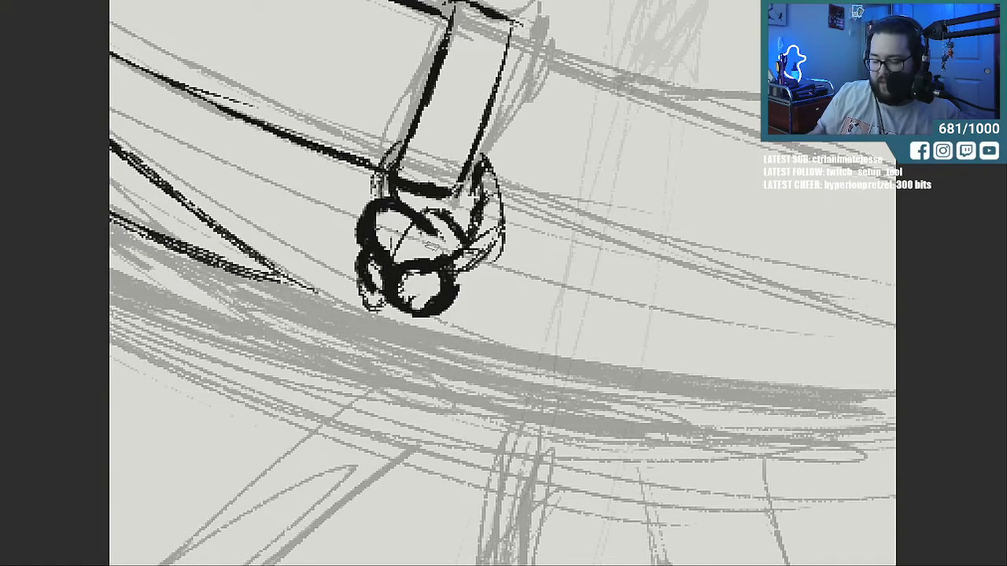
Try thickening the rounded knot's outer outline under the belt loop.
drag(385, 316, 390, 357)
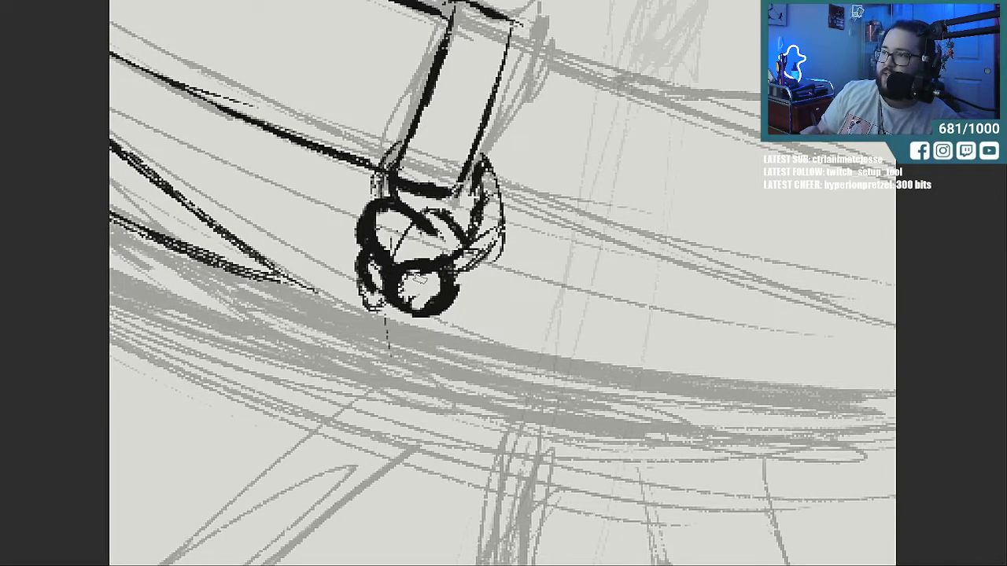
mouse_move(403, 175)
mouse_down()
mouse_move(438, 213)
mouse_move(435, 197)
mouse_up()
mouse_move(364, 180)
mouse_down()
mouse_move(369, 219)
mouse_move(431, 195)
mouse_move(470, 238)
mouse_up()
drag(429, 209, 472, 201)
drag(390, 192, 440, 217)
mouse_move(362, 181)
mouse_down()
mouse_move(416, 196)
mouse_move(386, 244)
mouse_up()
drag(475, 221, 454, 260)
drag(496, 203, 470, 273)
drag(504, 185, 487, 247)
drag(483, 203, 461, 217)
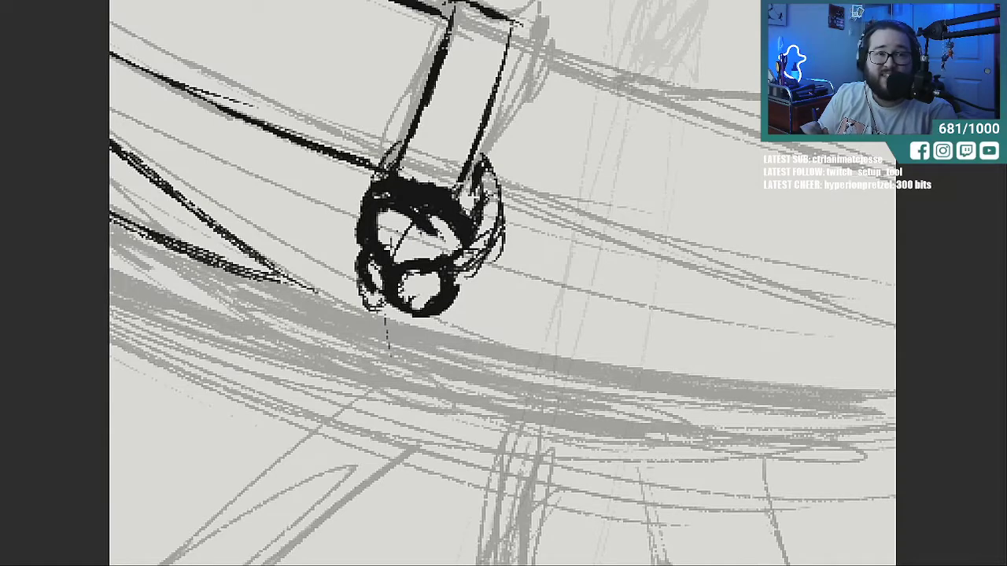
mouse_move(455, 299)
mouse_down()
mouse_move(470, 254)
mouse_move(451, 300)
mouse_up()
mouse_move(477, 247)
mouse_down()
mouse_move(459, 286)
mouse_move(439, 292)
mouse_up()
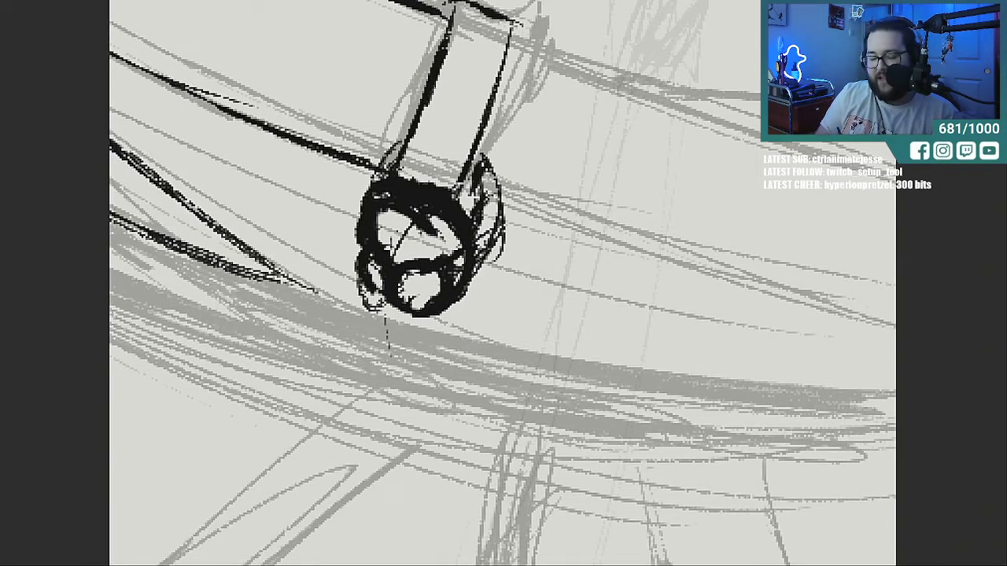
Erase the knot drawing and re-ink the belt loop's sides and rounded lower end.
mouse_move(507, 193)
mouse_down()
mouse_move(483, 254)
mouse_move(441, 298)
mouse_move(371, 325)
mouse_move(472, 157)
mouse_up()
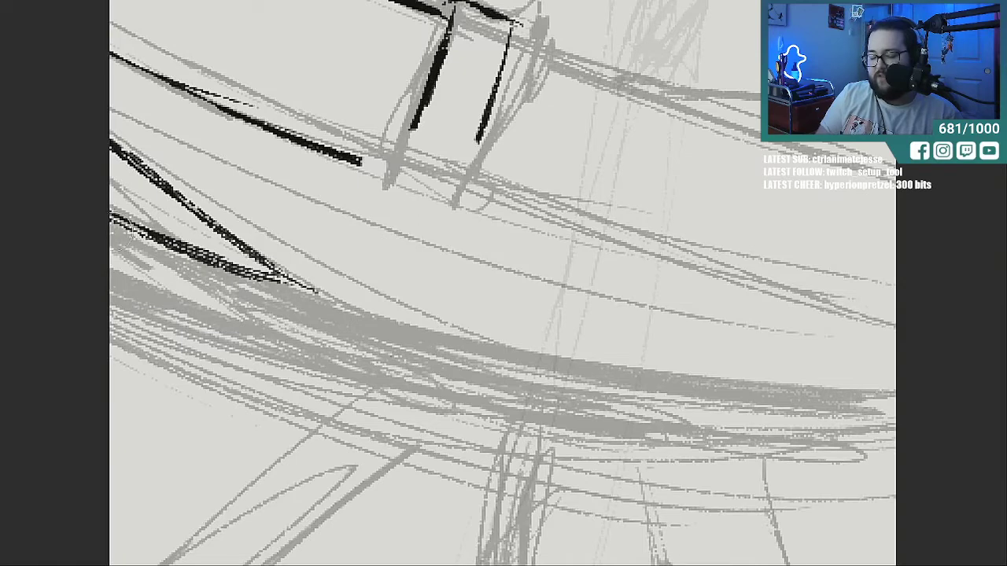
drag(475, 121, 454, 196)
mouse_move(415, 124)
mouse_down()
mouse_move(383, 188)
mouse_move(444, 210)
mouse_move(458, 188)
mouse_move(378, 190)
mouse_up()
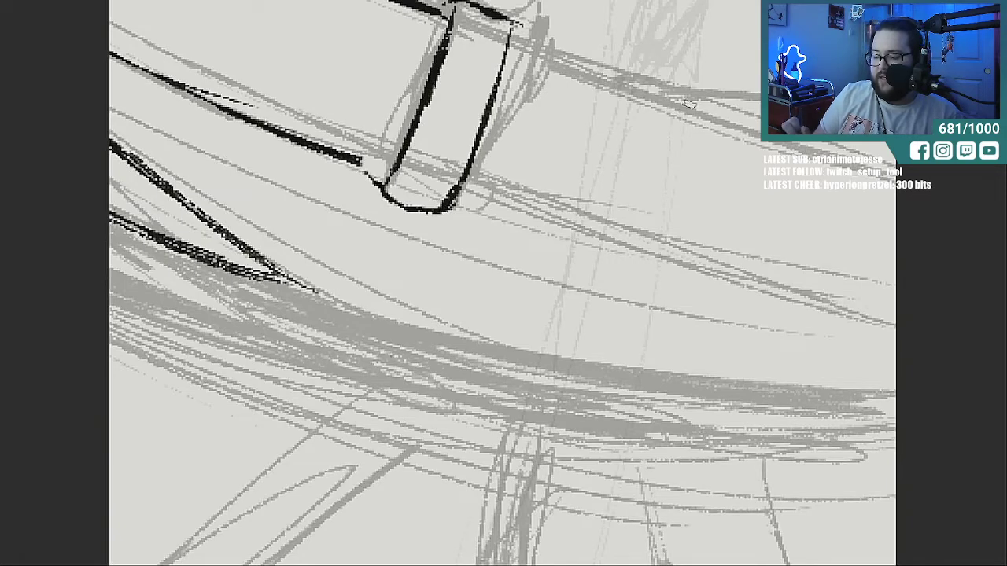
Ink a large circle over the belt, beyond the belt loop, as the outline of a round buckle.
mouse_move(744, 303)
mouse_down()
mouse_move(645, 225)
mouse_move(656, 124)
mouse_move(708, 64)
mouse_up()
mouse_move(749, 301)
mouse_down()
mouse_move(786, 298)
mouse_move(826, 275)
mouse_move(865, 190)
mouse_up()
drag(852, 228, 866, 146)
mouse_move(760, 63)
mouse_down()
mouse_move(682, 90)
mouse_move(760, 60)
mouse_up()
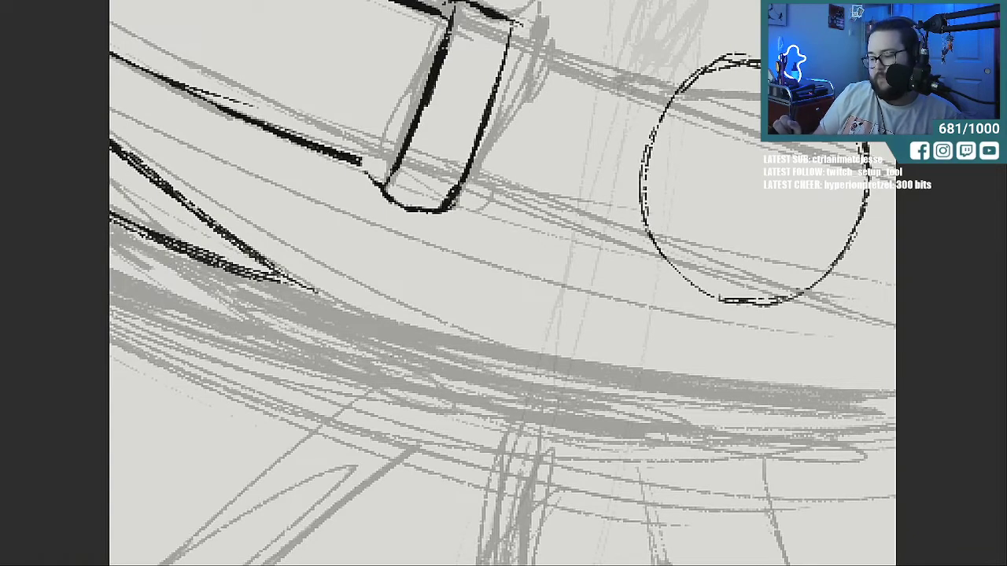
Ink the buckle's inner curves and extend the belt's upper and lower edges from the loop into the circle.
mouse_move(747, 54)
mouse_down()
mouse_move(644, 206)
mouse_move(692, 289)
mouse_move(763, 293)
mouse_up()
mouse_move(738, 244)
mouse_down()
mouse_move(711, 228)
mouse_move(712, 140)
mouse_up()
mouse_move(824, 191)
mouse_down()
mouse_move(790, 230)
mouse_move(737, 247)
mouse_up()
mouse_move(507, 31)
mouse_down()
mouse_move(661, 100)
mouse_move(735, 121)
mouse_up()
mouse_move(454, 192)
mouse_down()
mouse_move(643, 243)
mouse_move(717, 236)
mouse_move(716, 169)
mouse_move(737, 118)
mouse_move(716, 224)
mouse_move(776, 338)
mouse_move(802, 472)
mouse_up()
Ink the strap hanging from the buckle, with its curved top fold and two long slanting edges.
mouse_move(722, 229)
mouse_down()
mouse_move(775, 271)
mouse_move(785, 314)
mouse_move(807, 273)
mouse_up()
drag(783, 237, 877, 405)
drag(818, 305, 859, 377)
drag(739, 241, 789, 398)
drag(754, 273, 794, 408)
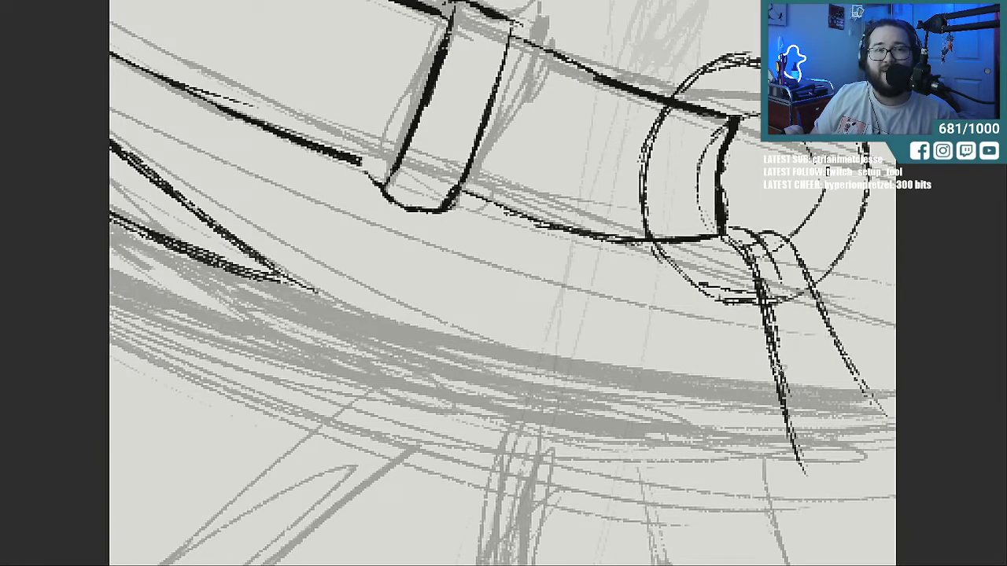
key(ctrl+minus)
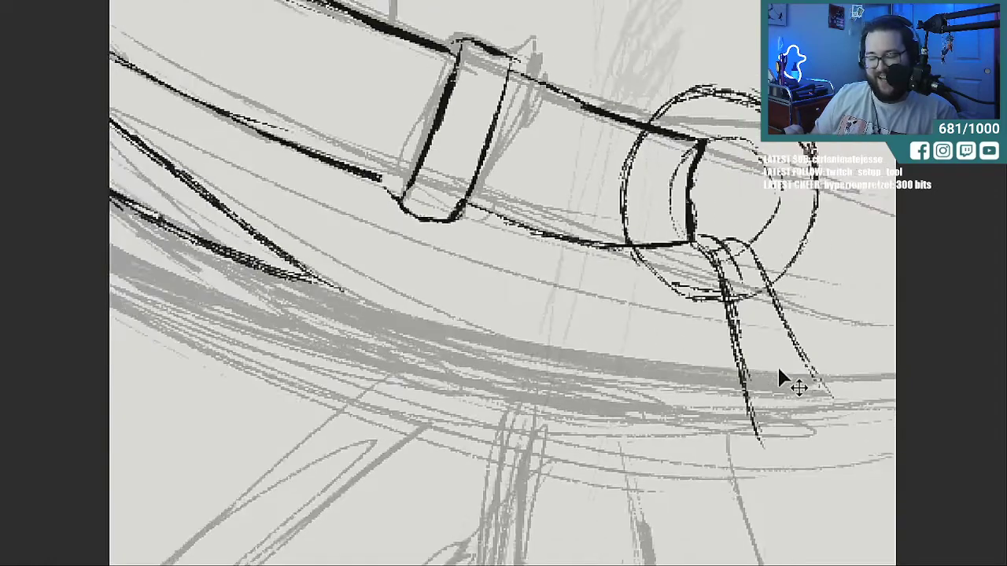
key(ctrl+plus)
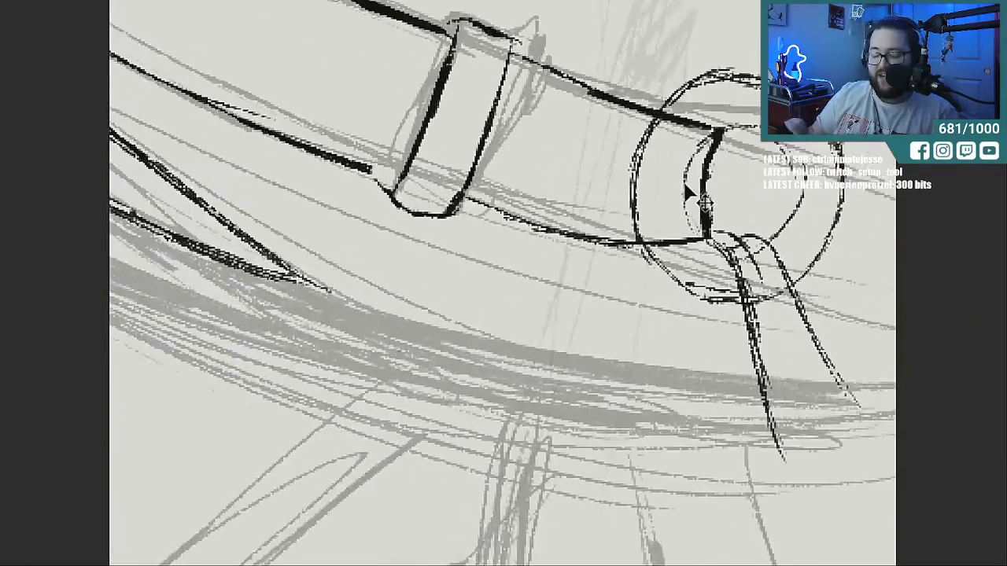
Thicken the belt's upper edge up to the small round buckle and erase the circle lines crossing the belt with a smaller eraser.
mouse_move(542, 41)
mouse_down()
mouse_move(663, 110)
mouse_move(722, 123)
mouse_up()
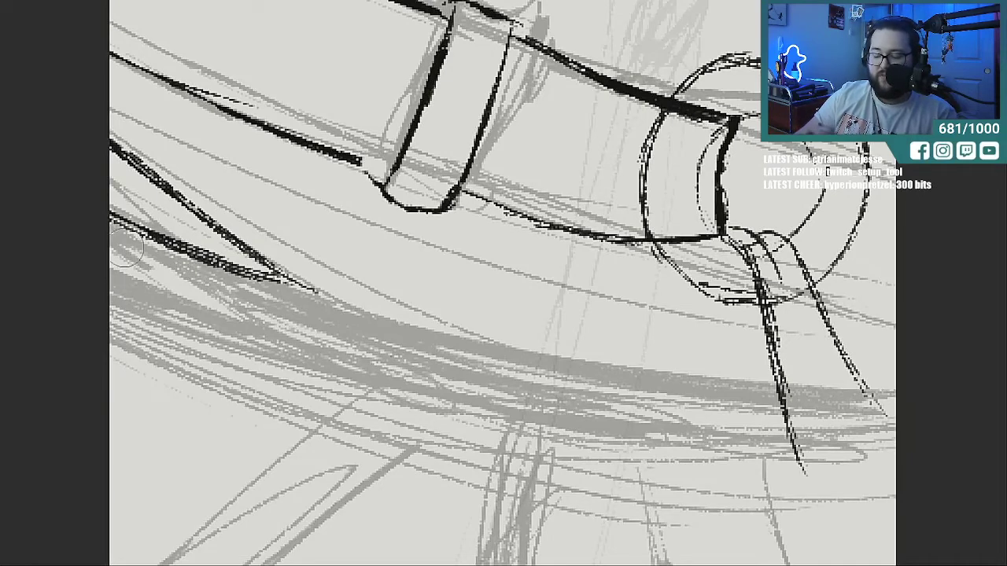
mouse_move(660, 118)
mouse_down()
mouse_move(646, 197)
mouse_move(689, 146)
mouse_up()
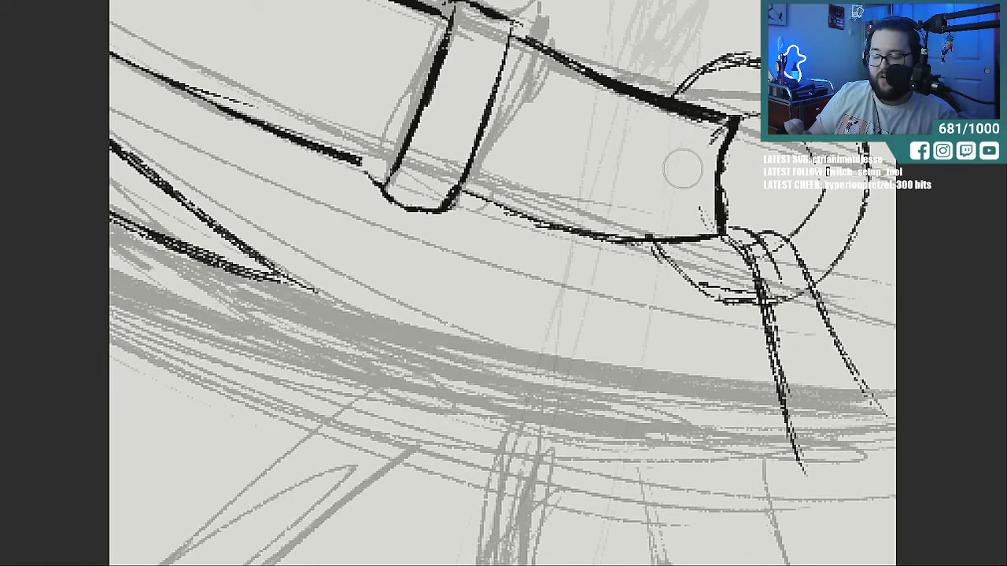
key(bracketleft)
key(bracketleft)
key(bracketleft)
key(bracketleft)
drag(699, 198, 705, 221)
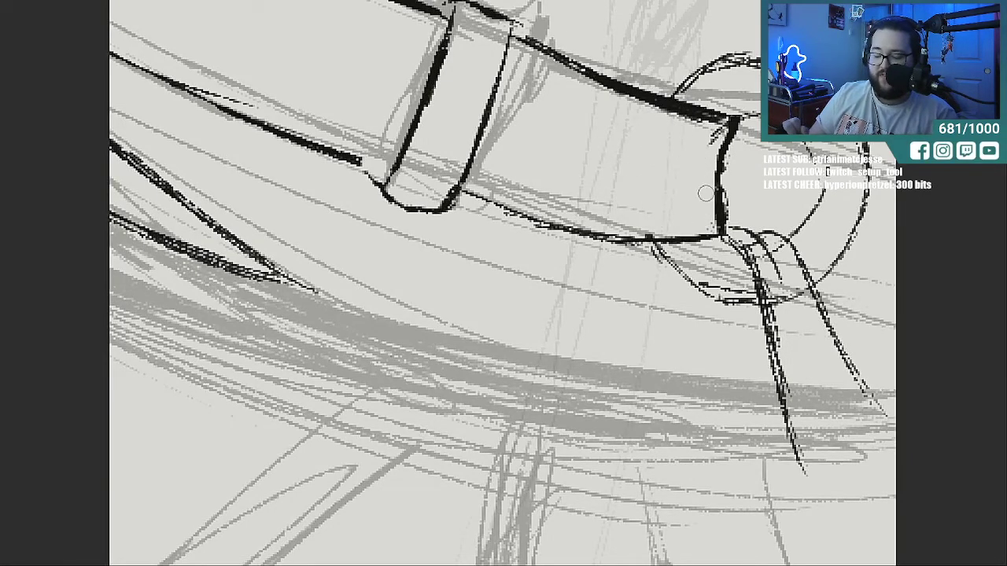
drag(711, 140, 713, 148)
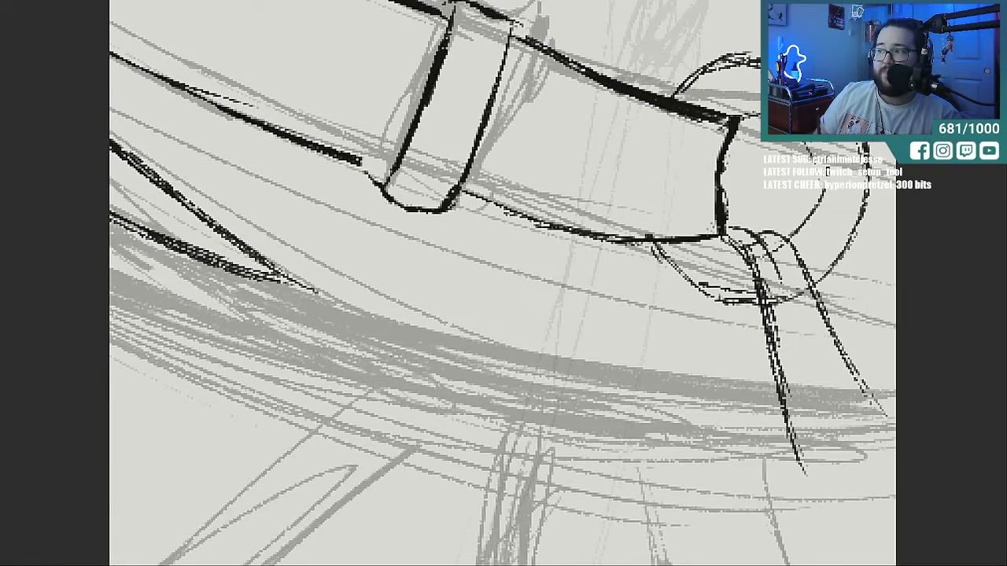
Erase the strap hanging from the small round buckle and re-ink the ring's inner and outer lower curves.
drag(624, 564, 719, 565)
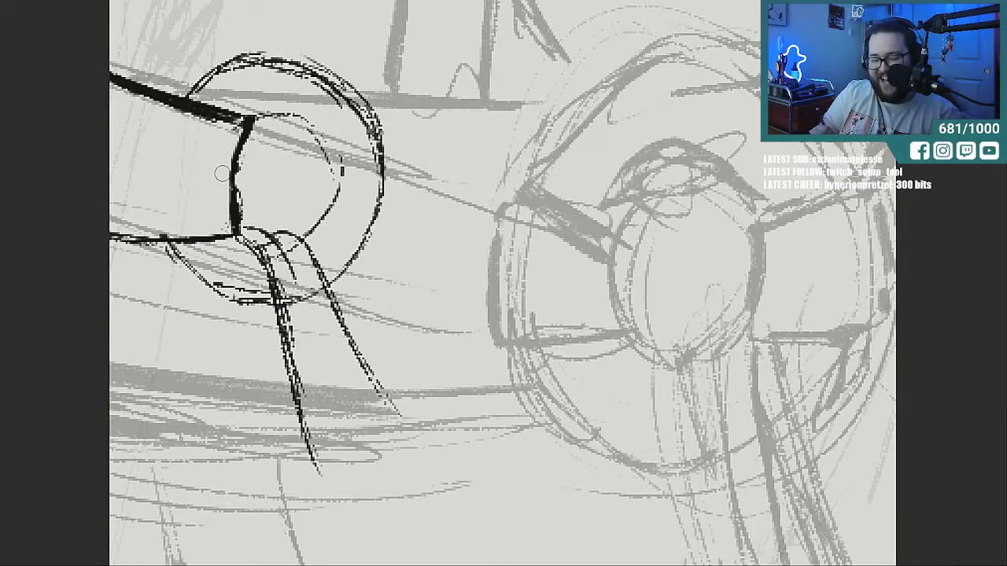
mouse_move(263, 224)
mouse_down()
mouse_move(255, 259)
mouse_move(283, 236)
mouse_move(394, 425)
mouse_up()
mouse_move(271, 275)
mouse_down()
mouse_move(307, 424)
mouse_move(312, 353)
mouse_up()
mouse_move(234, 236)
mouse_down()
mouse_move(259, 252)
mouse_move(322, 232)
mouse_move(335, 201)
mouse_up()
drag(196, 285, 314, 301)
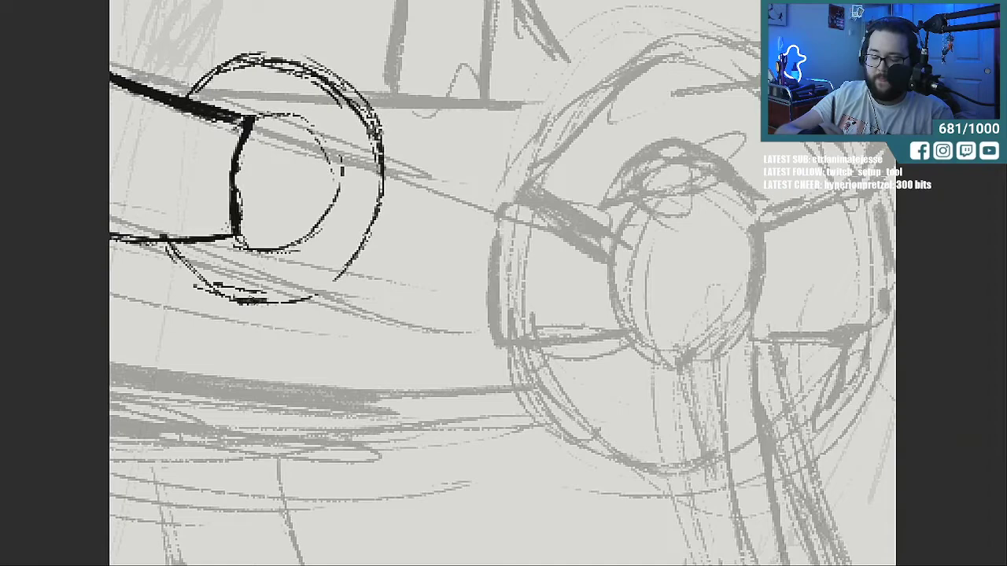
Ink the belt segment between the small ring and the large sketched ring, with both long edges and curved ends.
drag(303, 242, 494, 316)
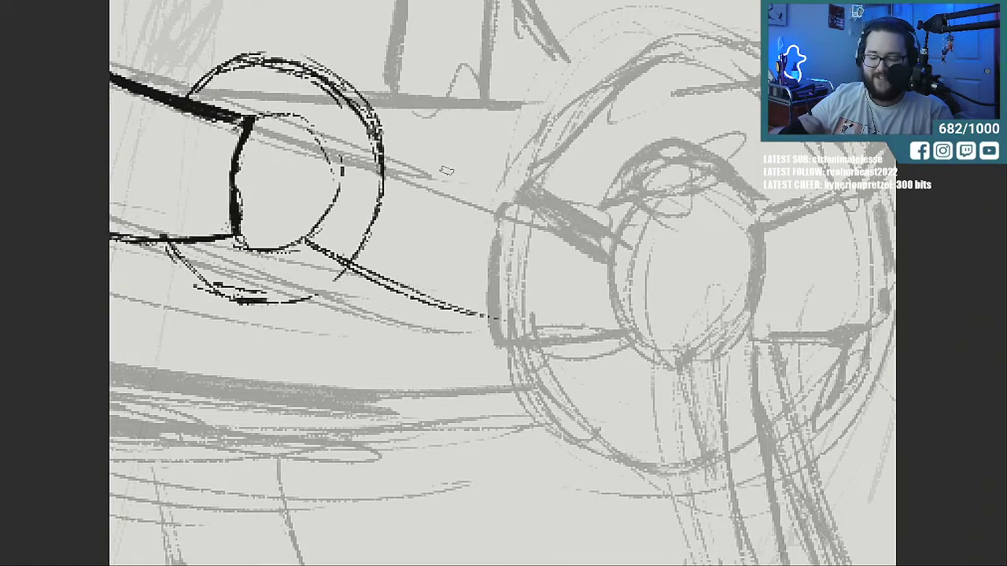
mouse_move(326, 154)
mouse_down()
mouse_move(612, 214)
mouse_move(535, 207)
mouse_up()
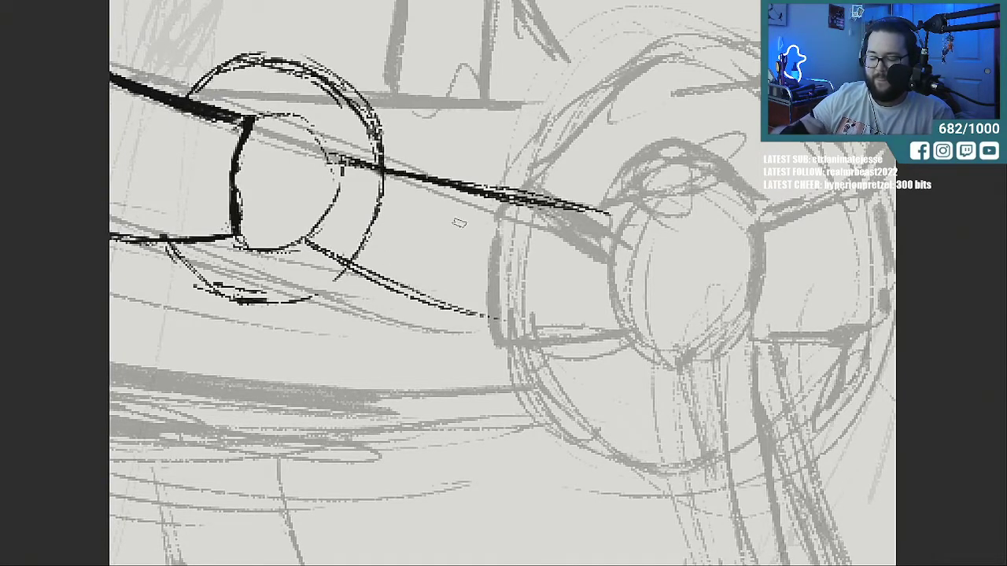
drag(364, 273, 585, 339)
drag(478, 320, 638, 330)
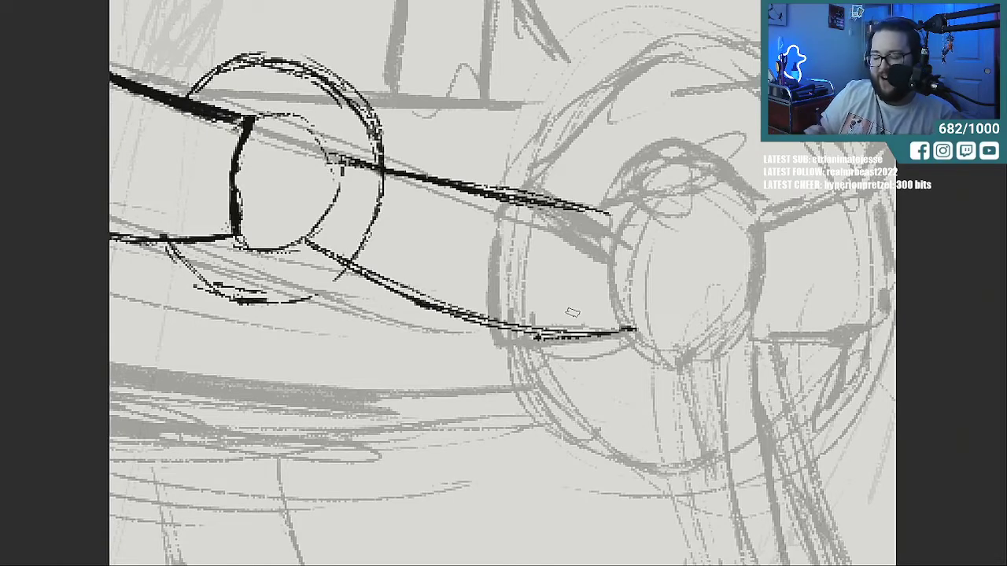
mouse_move(305, 237)
mouse_down()
mouse_move(301, 209)
mouse_move(328, 157)
mouse_move(303, 237)
mouse_up()
mouse_move(599, 196)
mouse_down()
mouse_move(623, 225)
mouse_move(630, 321)
mouse_move(621, 229)
mouse_up()
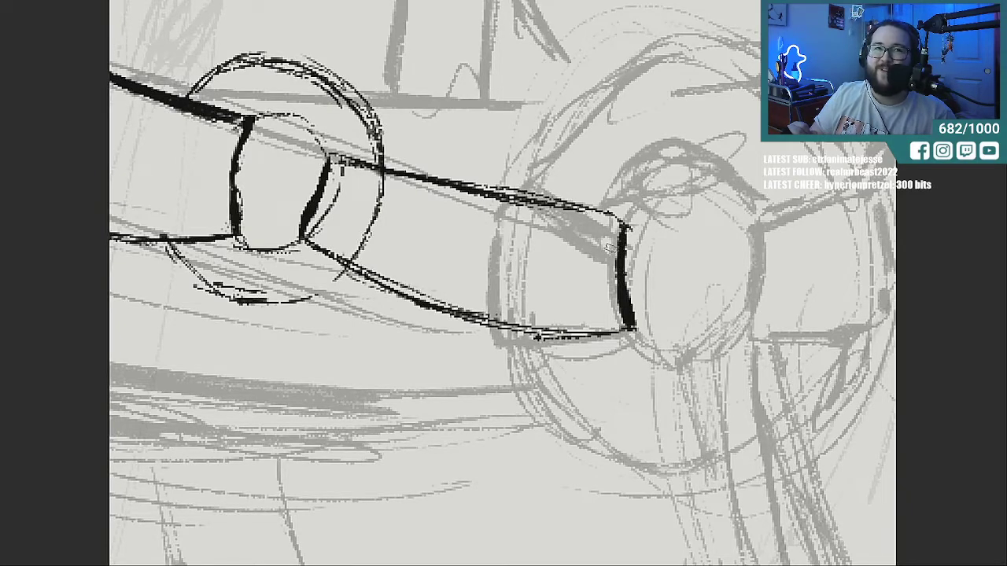
Thicken the lower and upper edges of the belt segment between the two rings.
drag(314, 251, 476, 324)
mouse_move(346, 266)
mouse_down()
mouse_move(503, 325)
mouse_move(583, 334)
mouse_up()
drag(598, 210, 484, 189)
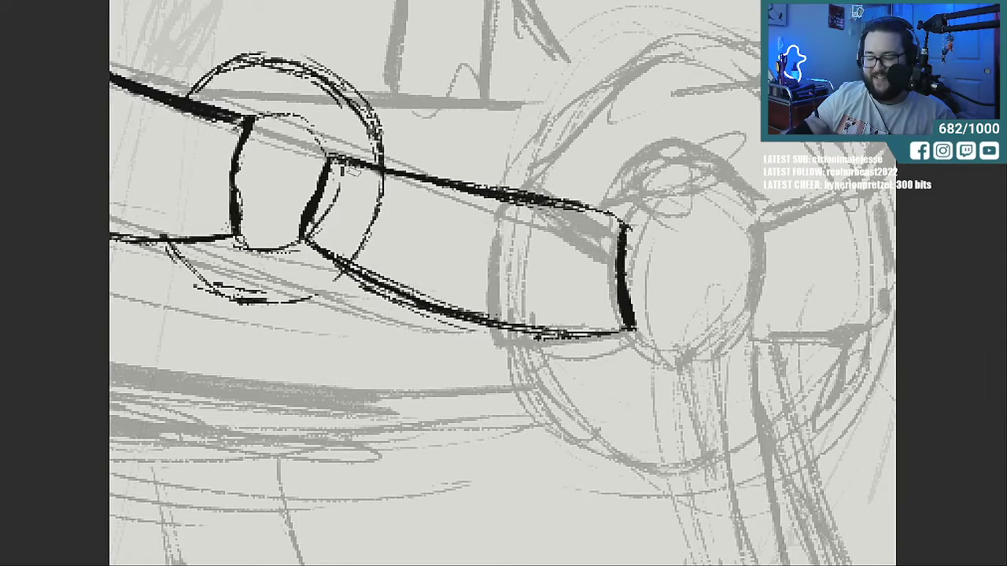
drag(346, 165, 512, 208)
mouse_move(378, 169)
mouse_down()
mouse_move(527, 195)
mouse_move(541, 210)
mouse_up()
Erase the small ring's outline across the belt segment, re-ink its lower arc and darken the segment's adjoining end.
mouse_move(340, 209)
mouse_down()
mouse_move(358, 252)
mouse_move(365, 192)
mouse_move(397, 193)
mouse_move(340, 195)
mouse_up()
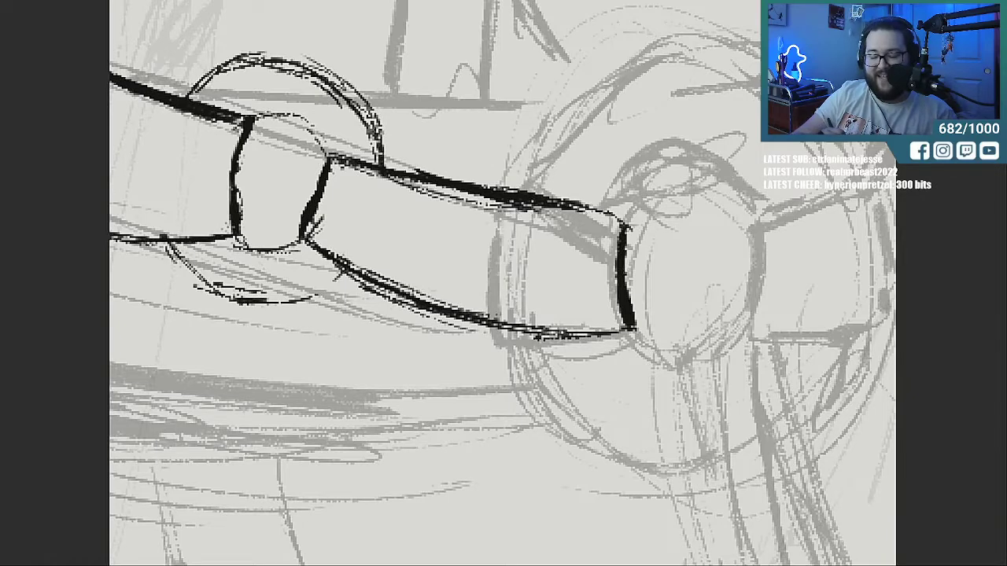
mouse_move(166, 241)
mouse_down()
mouse_move(197, 279)
mouse_move(351, 278)
mouse_move(263, 303)
mouse_move(198, 283)
mouse_up()
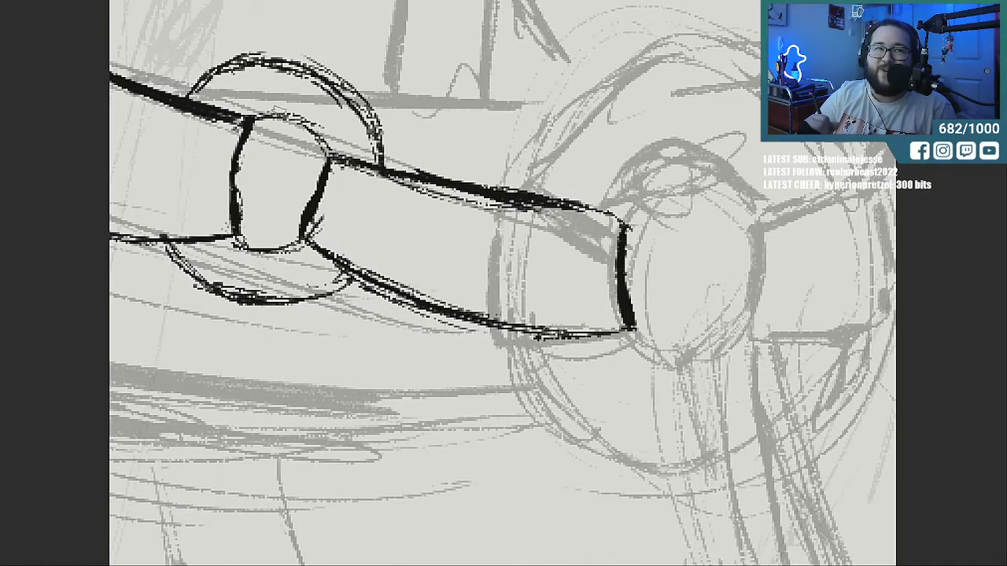
mouse_move(327, 152)
mouse_down()
mouse_move(450, 187)
mouse_move(335, 160)
mouse_move(305, 236)
mouse_up()
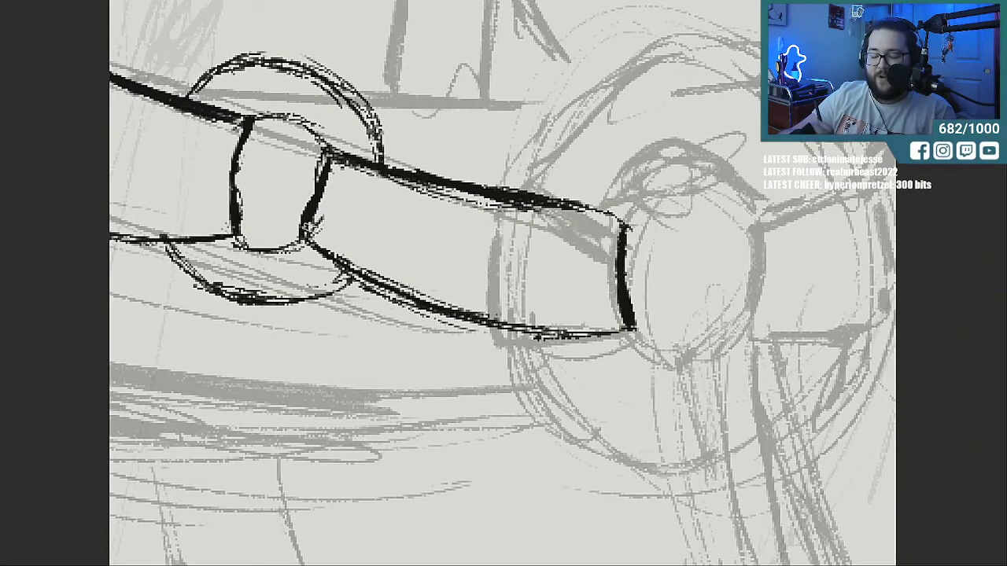
drag(403, 291, 527, 319)
Ink the large ring's inner and outer upper arcs, thickening the outer one.
mouse_move(613, 211)
mouse_down()
mouse_move(664, 169)
mouse_move(708, 171)
mouse_move(761, 226)
mouse_up()
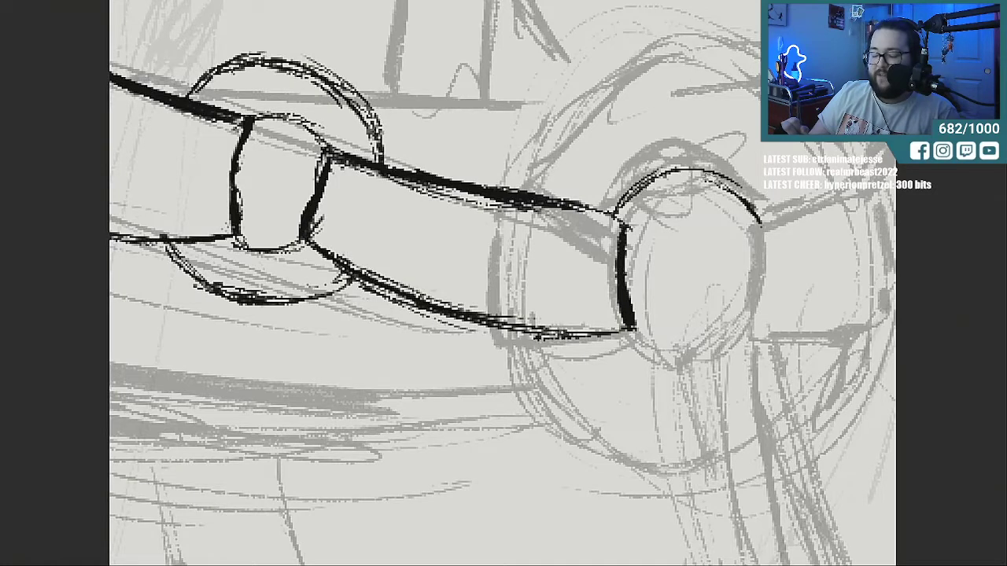
drag(512, 192, 572, 110)
drag(527, 173, 591, 88)
mouse_move(541, 157)
mouse_down()
mouse_move(598, 87)
mouse_move(558, 126)
mouse_move(696, 39)
mouse_move(761, 72)
mouse_up()
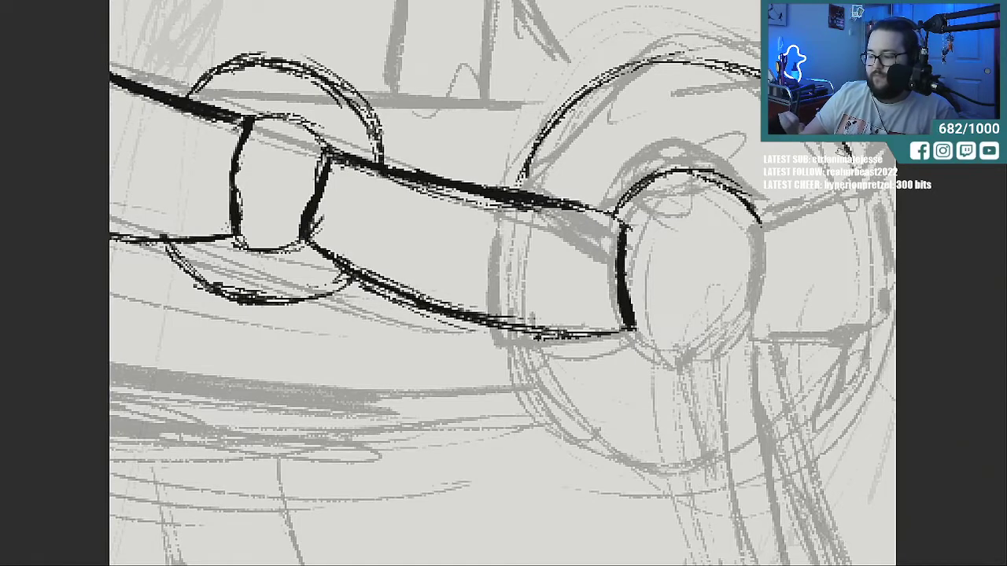
mouse_move(722, 79)
mouse_down()
mouse_move(669, 63)
mouse_move(529, 154)
mouse_move(574, 93)
mouse_up()
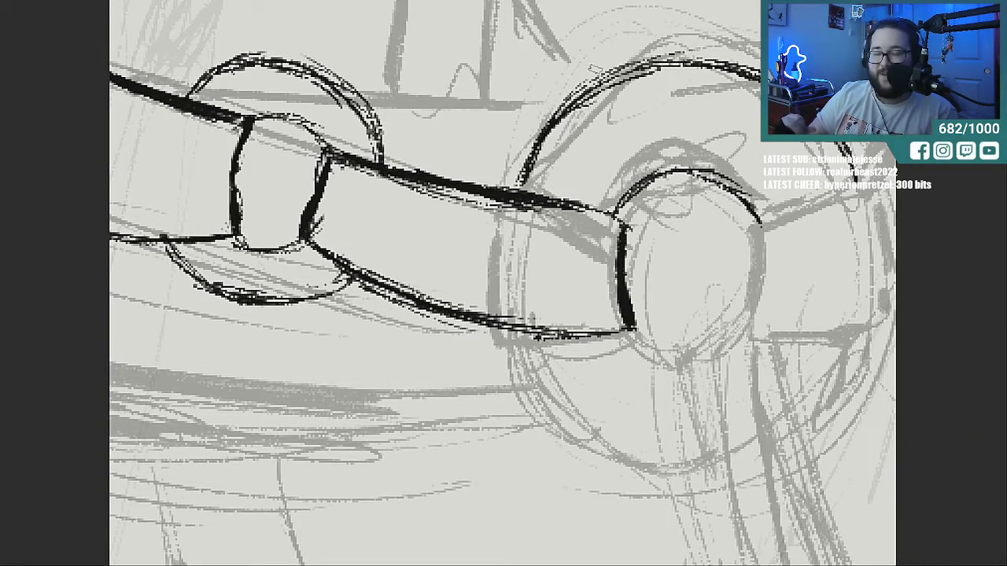
Ink the strap wrapped over the large ring's top and the belt piece looped around its far side.
drag(598, 91, 653, 168)
drag(615, 121, 658, 179)
mouse_move(736, 93)
mouse_down()
mouse_move(717, 182)
mouse_move(717, 162)
mouse_up()
mouse_move(592, 89)
mouse_down()
mouse_move(676, 67)
mouse_move(735, 61)
mouse_move(733, 71)
mouse_up()
drag(719, 170, 648, 181)
mouse_move(755, 223)
mouse_down()
mouse_move(764, 295)
mouse_move(746, 332)
mouse_move(857, 190)
mouse_move(881, 322)
mouse_move(868, 341)
mouse_up()
mouse_move(745, 329)
mouse_down()
mouse_move(810, 346)
mouse_move(874, 340)
mouse_move(886, 266)
mouse_move(878, 198)
mouse_move(818, 203)
mouse_move(777, 222)
mouse_up()
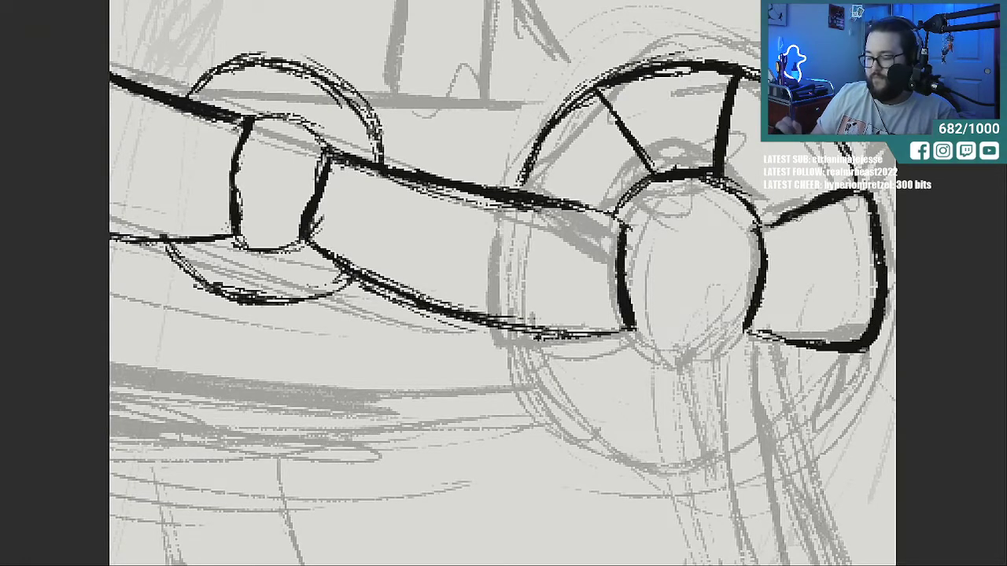
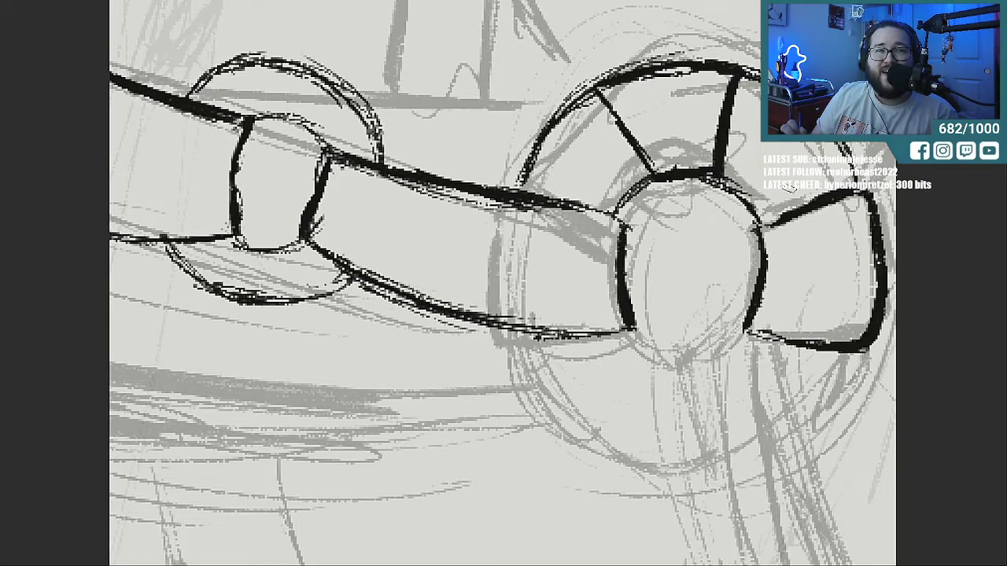
Ink the large ring's lower outer arcs on both sides and the start of its lower inner curve.
drag(627, 329, 649, 357)
drag(509, 330, 576, 433)
drag(513, 350, 598, 445)
drag(519, 380, 651, 458)
drag(544, 413, 665, 458)
drag(508, 331, 518, 357)
drag(815, 417, 865, 354)
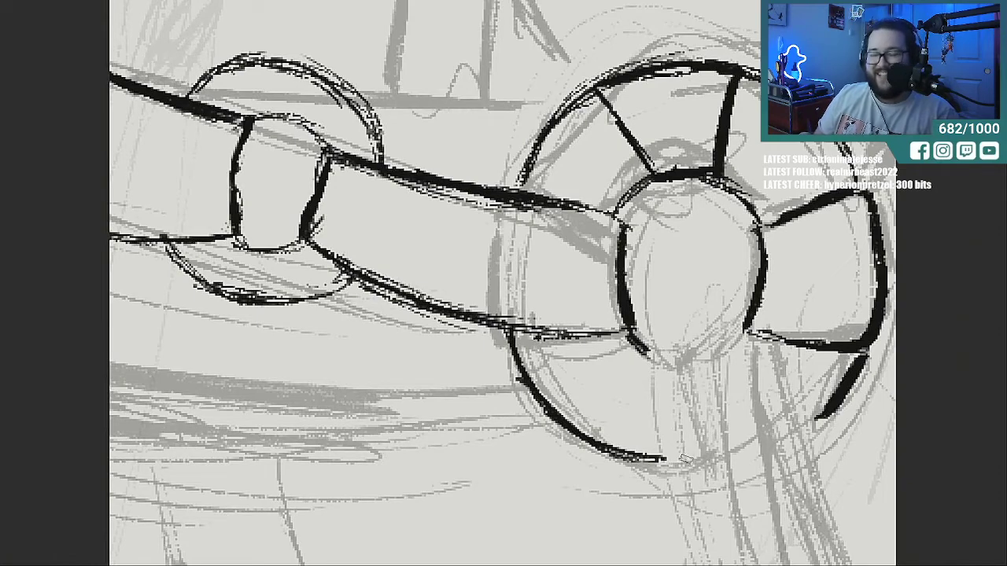
Ink the belt's upper edge sweeping from the large ring up toward the hip.
mouse_move(645, 565)
mouse_down()
mouse_move(716, 565)
mouse_move(693, 564)
mouse_up()
mouse_move(396, 233)
mouse_down()
mouse_move(440, 219)
mouse_move(583, 39)
mouse_up()
drag(471, 189, 535, 126)
drag(424, 217, 520, 157)
Ink the belt's lower edge sweeping up past the large ring and erase the short closed belt end crossing it.
drag(391, 331, 555, 264)
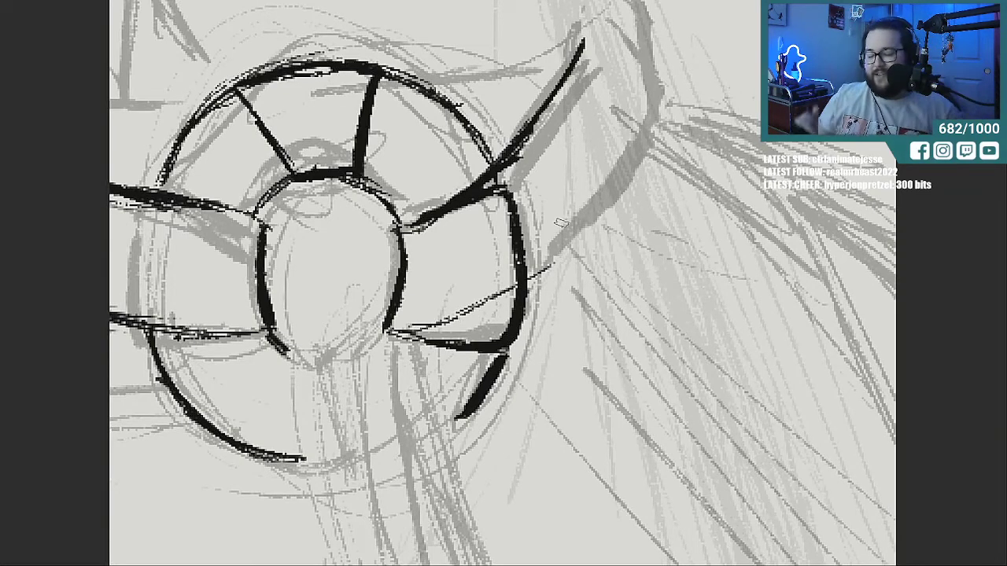
drag(413, 324, 510, 279)
drag(468, 308, 608, 186)
drag(527, 264, 643, 120)
drag(553, 231, 651, 107)
drag(503, 280, 661, 108)
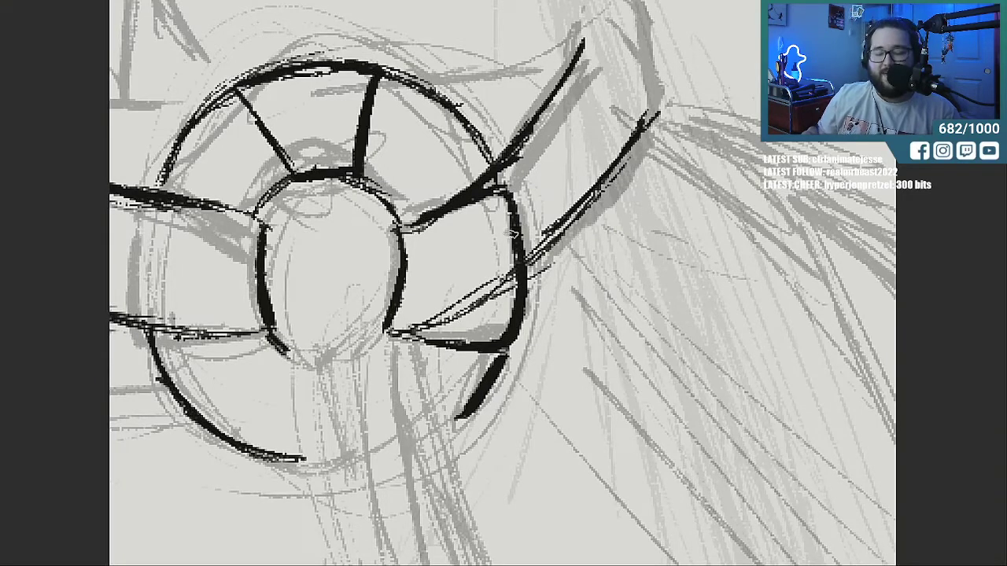
mouse_move(519, 190)
mouse_down()
mouse_move(493, 225)
mouse_move(551, 220)
mouse_move(504, 337)
mouse_move(429, 341)
mouse_move(478, 339)
mouse_move(472, 353)
mouse_move(461, 348)
mouse_up()
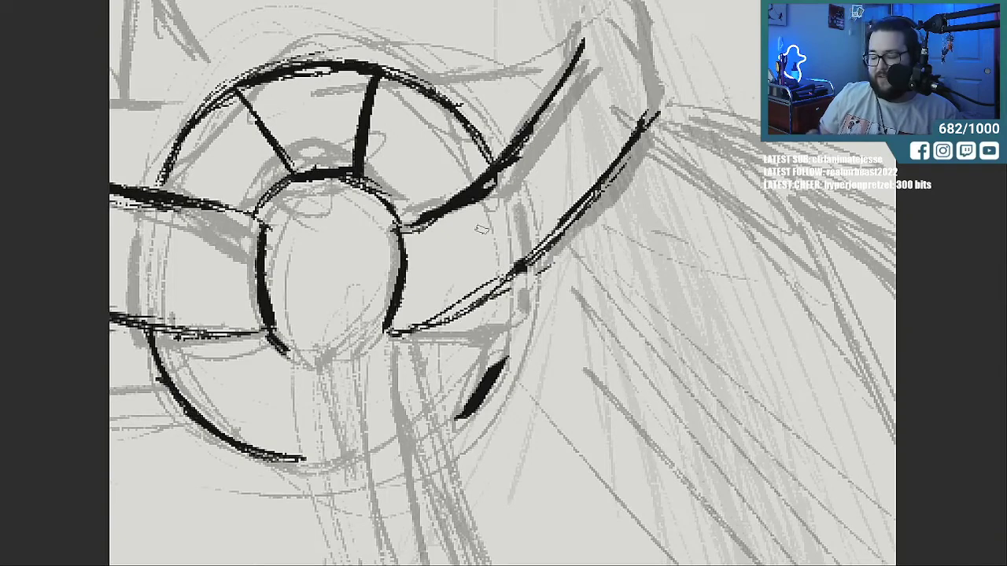
mouse_move(411, 331)
mouse_down()
mouse_move(551, 236)
mouse_move(656, 118)
mouse_up()
Ink the belt's angled end at the hip, the upper belt's lower edge and its rounded outer side.
mouse_move(582, 141)
mouse_down()
mouse_move(582, 355)
mouse_move(582, 340)
mouse_up()
drag(564, 280, 596, 224)
drag(448, 292, 578, 249)
drag(487, 277, 602, 229)
mouse_move(542, 260)
mouse_down()
mouse_move(606, 222)
mouse_move(588, 71)
mouse_move(533, 60)
mouse_up()
mouse_move(606, 224)
mouse_down()
mouse_move(637, 241)
mouse_move(658, 319)
mouse_up()
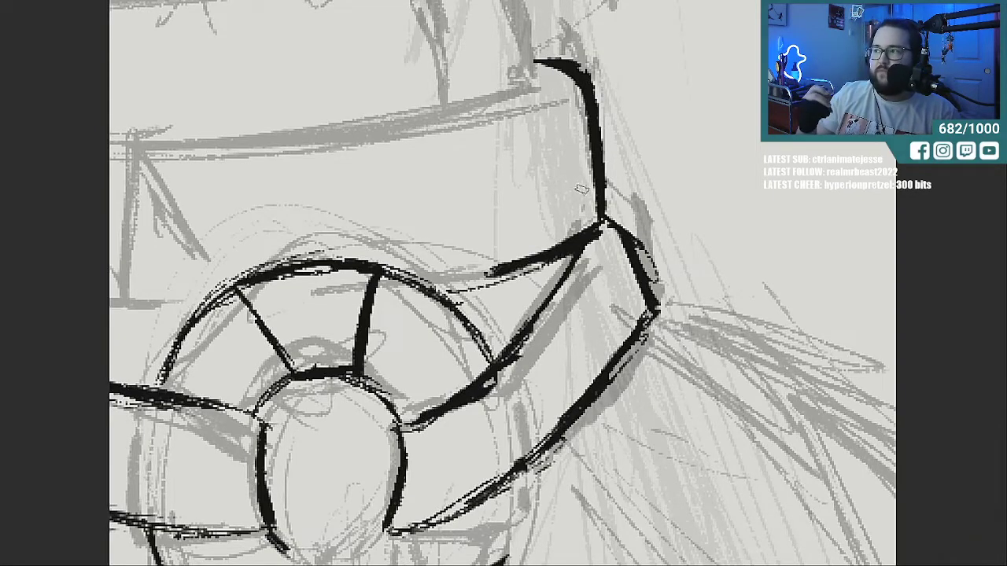
Complete the large ring's lower arcs and ink the folded tops of the straps hanging from it.
scroll(500, 139, down, 5)
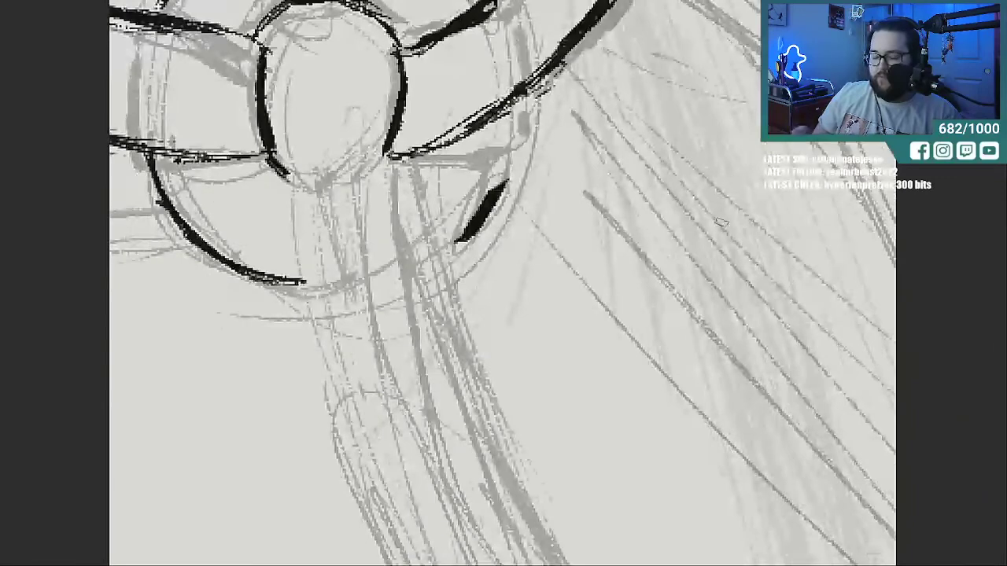
drag(513, 110, 491, 190)
mouse_move(287, 167)
mouse_down()
mouse_move(322, 187)
mouse_move(348, 242)
mouse_up()
mouse_move(323, 172)
mouse_down()
mouse_move(362, 188)
mouse_move(390, 264)
mouse_up()
mouse_move(352, 174)
mouse_down()
mouse_move(385, 148)
mouse_move(438, 243)
mouse_up()
mouse_move(395, 175)
mouse_down()
mouse_move(533, 384)
mouse_move(423, 233)
mouse_move(473, 305)
mouse_up()
mouse_move(455, 241)
mouse_down()
mouse_move(443, 250)
mouse_move(479, 221)
mouse_move(515, 118)
mouse_move(503, 177)
mouse_up()
drag(236, 275, 293, 289)
Ink the long curving edges of the straps hanging below the large ring.
mouse_move(291, 178)
mouse_down()
mouse_move(323, 337)
mouse_move(358, 418)
mouse_up()
drag(338, 370, 382, 468)
drag(358, 268, 449, 440)
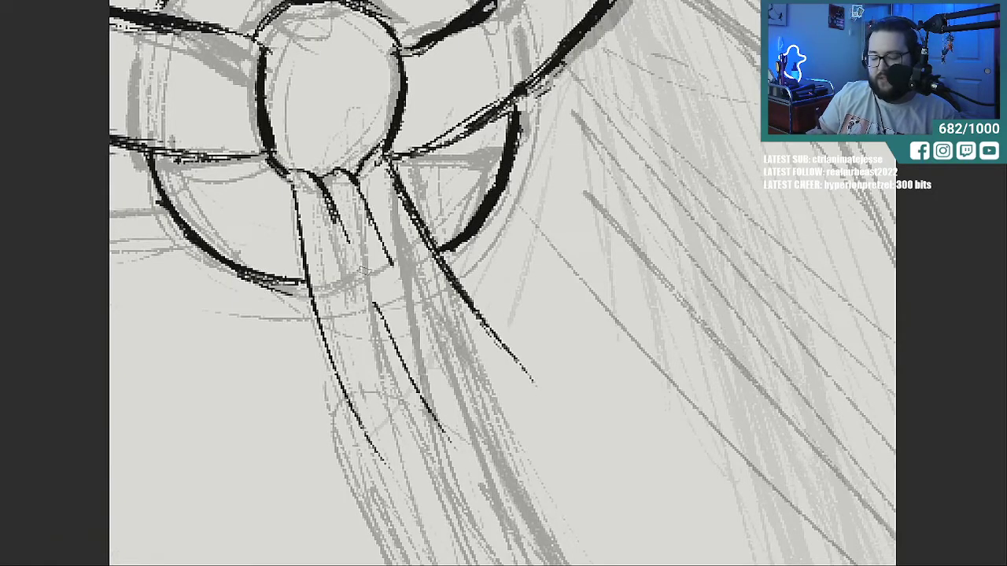
drag(370, 283, 472, 460)
drag(323, 188, 397, 339)
drag(409, 288, 489, 428)
drag(420, 321, 526, 468)
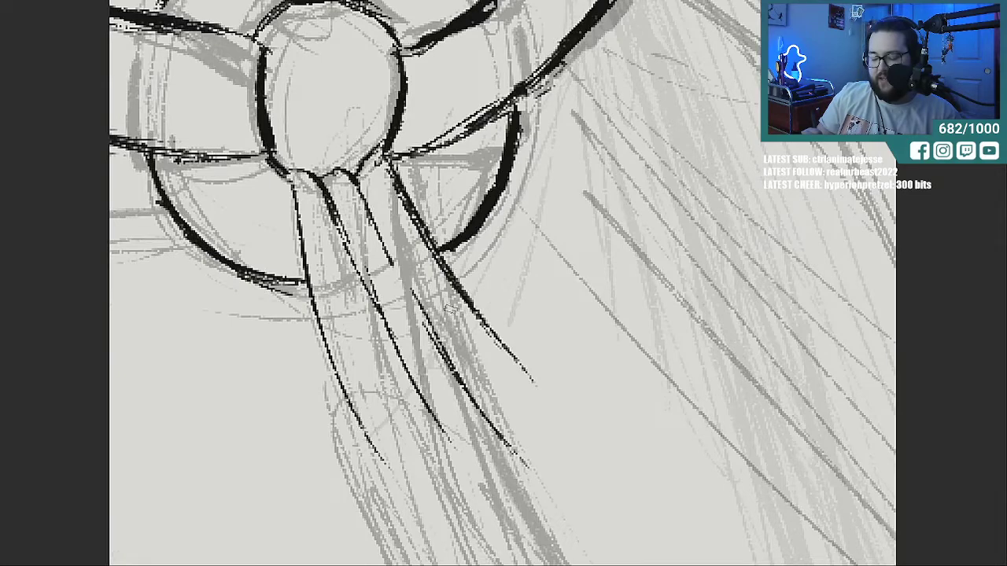
Ink the outer hanging strap as a thick tapering curve and remove the stray line beside it.
drag(413, 225, 482, 380)
drag(402, 205, 491, 401)
drag(429, 291, 516, 448)
drag(445, 369, 603, 515)
drag(429, 338, 633, 531)
drag(410, 280, 511, 445)
drag(406, 282, 540, 465)
drag(403, 260, 494, 422)
drag(431, 244, 450, 259)
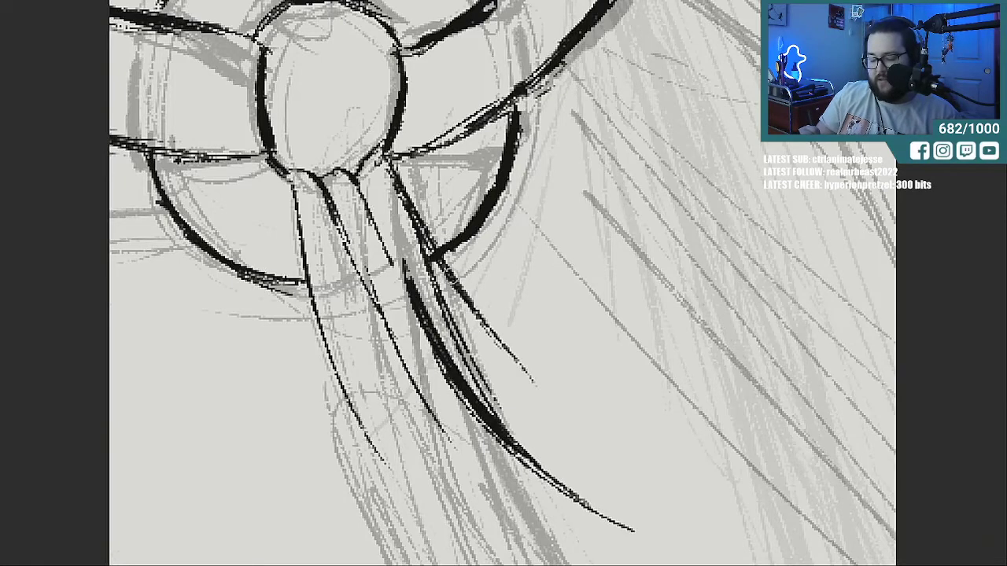
key(ctrl+z)
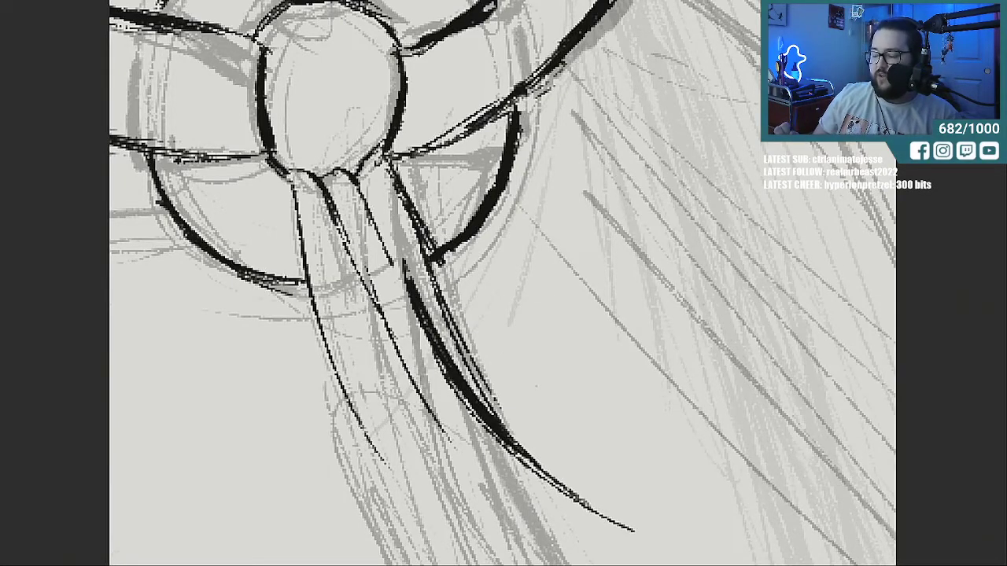
Ink two fold lines above the upper belt, the belt's top edge near the hip and its lower edge to the ring.
scroll(502, 283, up, 5)
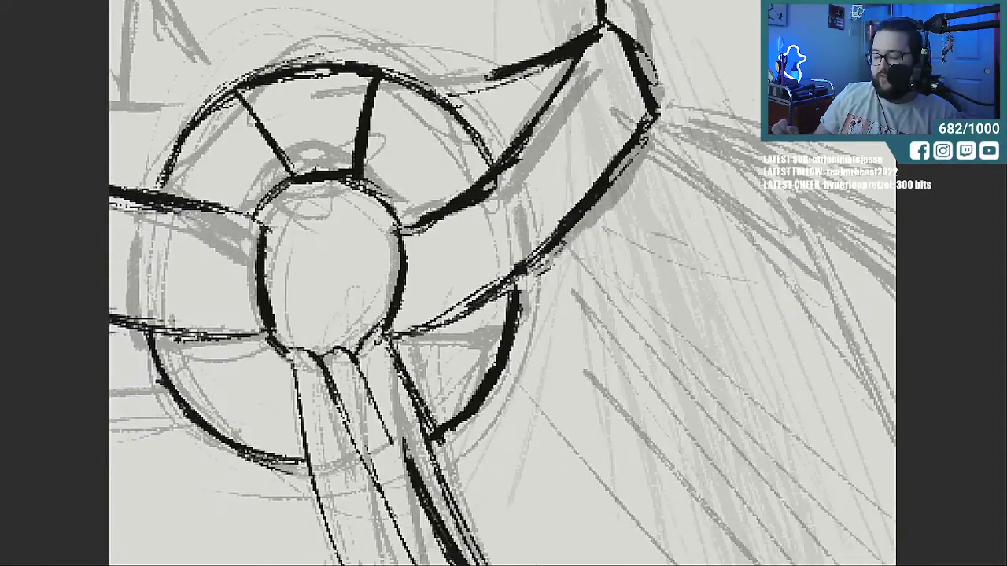
scroll(501, 283, up, 8)
scroll(502, 283, down, 2)
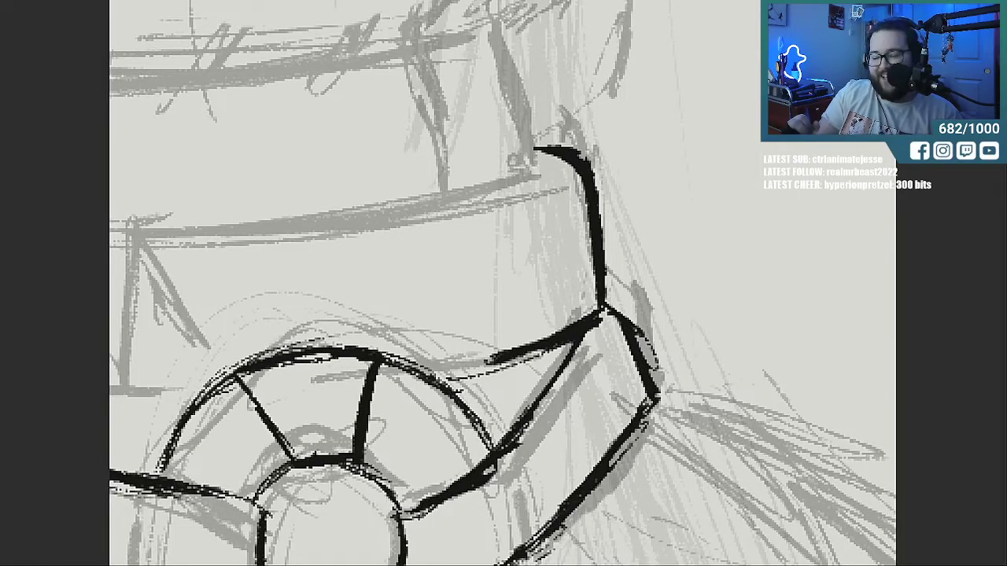
drag(425, 52, 442, 207)
drag(497, 31, 533, 162)
drag(291, 222, 476, 189)
drag(326, 217, 540, 174)
mouse_move(434, 368)
mouse_down()
mouse_move(500, 358)
mouse_move(450, 368)
mouse_up()
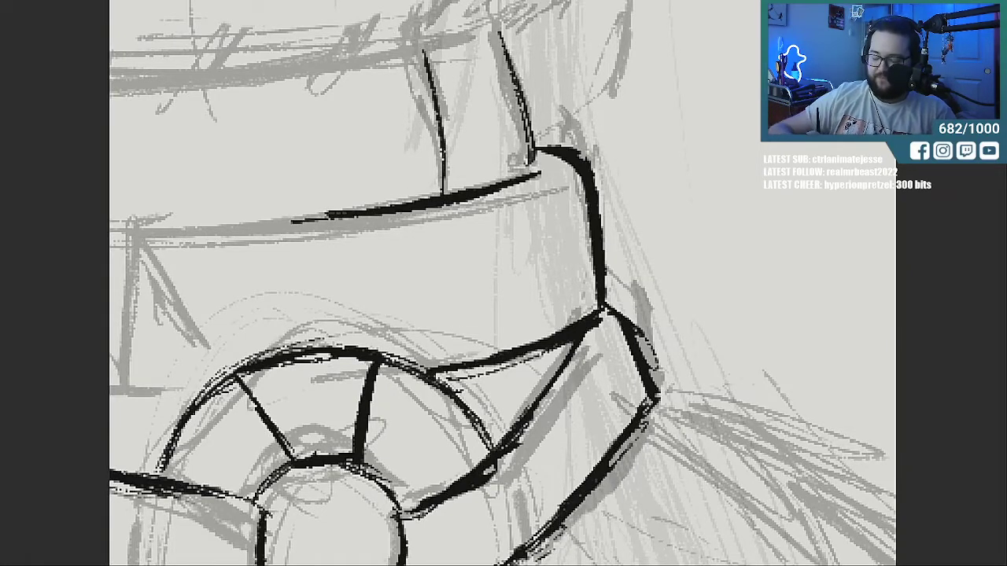
Ink the vertical loop around the upper belt above the large ring, with both sides and the adjoining belt edges.
scroll(504, 283, left, 10)
scroll(504, 283, right, 3)
mouse_move(393, 388)
mouse_down()
mouse_move(512, 397)
mouse_move(505, 229)
mouse_up()
drag(509, 331, 506, 228)
mouse_move(402, 390)
mouse_down()
mouse_move(409, 231)
mouse_move(527, 231)
mouse_up()
mouse_move(405, 223)
mouse_down()
mouse_move(525, 231)
mouse_move(692, 221)
mouse_up()
drag(531, 379, 596, 384)
Extend the upper belt's top edge across the waist to the opposite side as a thick line.
drag(411, 227, 154, 203)
drag(400, 386, 364, 385)
mouse_move(202, 375)
mouse_down()
mouse_move(135, 366)
mouse_move(833, 377)
mouse_up()
drag(551, 150, 832, 213)
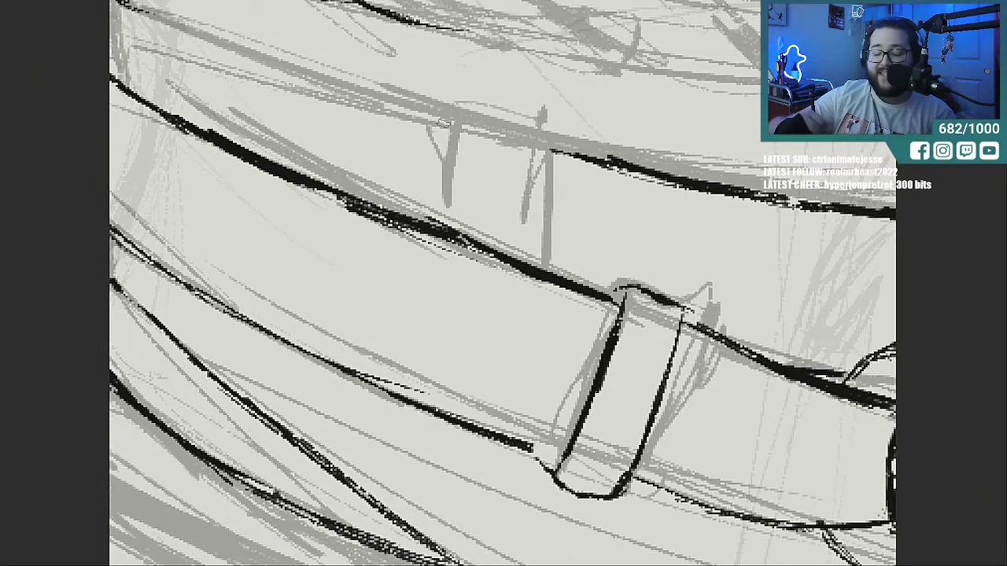
mouse_move(393, 110)
mouse_down()
mouse_move(586, 161)
mouse_move(264, 70)
mouse_move(142, 17)
mouse_move(346, 90)
mouse_up()
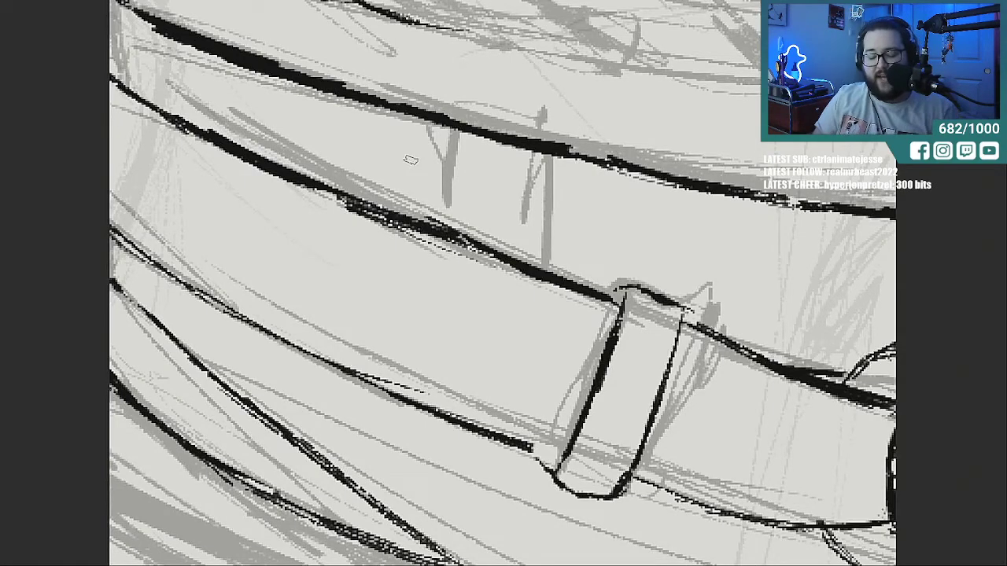
scroll(411, 159, down, 5)
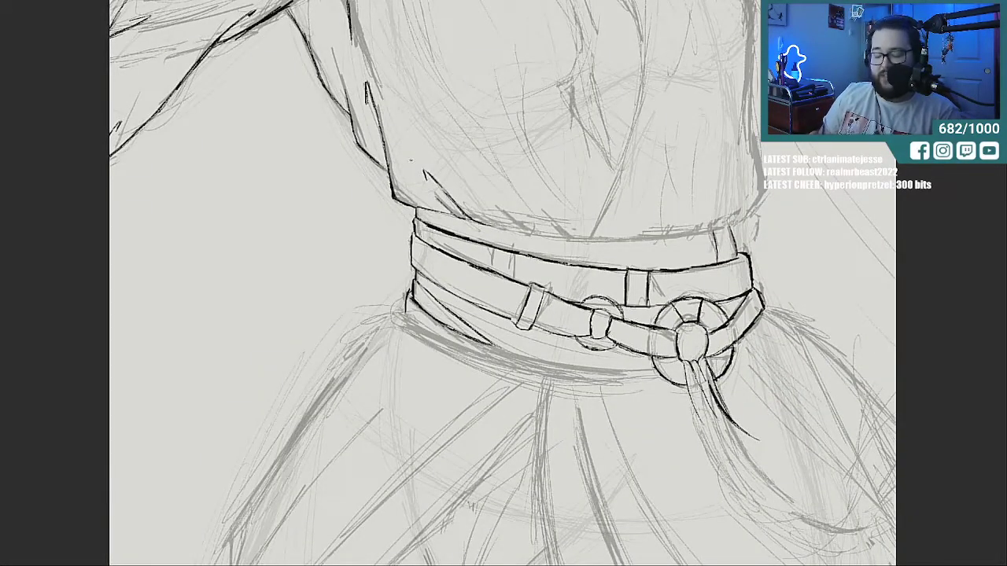
On an empty area of the canvas, draw a row of vertical posts that get shorter and thinner toward a vanishing point.
scroll(556, 560, left, 6)
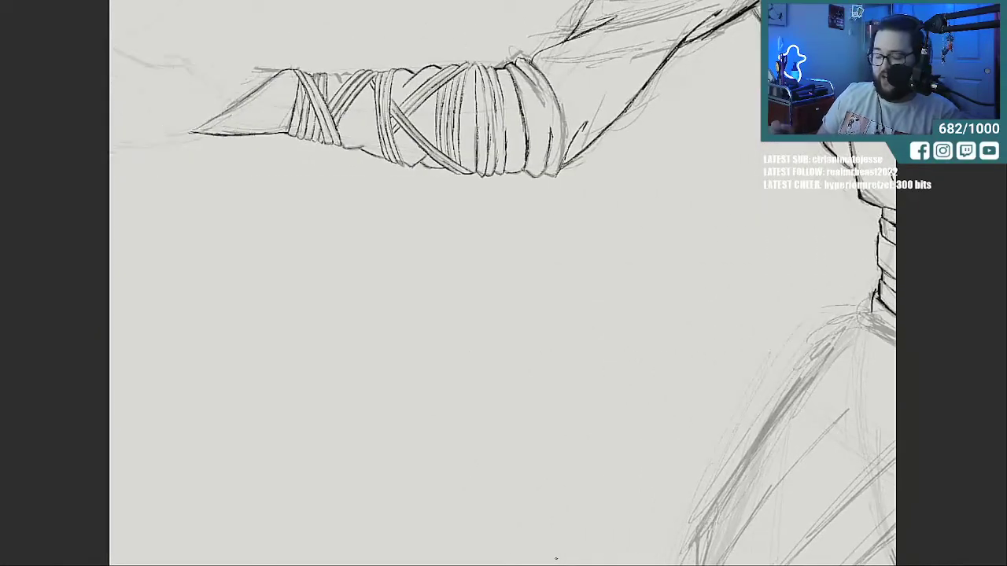
scroll(560, 255, down, 5)
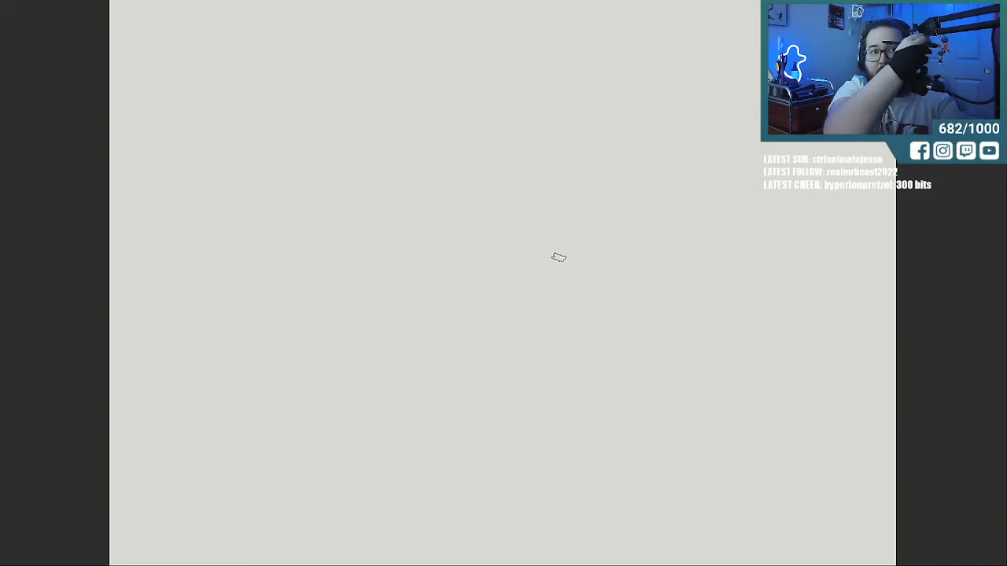
mouse_move(498, 139)
mouse_down()
mouse_move(507, 265)
mouse_move(501, 112)
mouse_move(501, 341)
mouse_move(501, 119)
mouse_move(503, 295)
mouse_up()
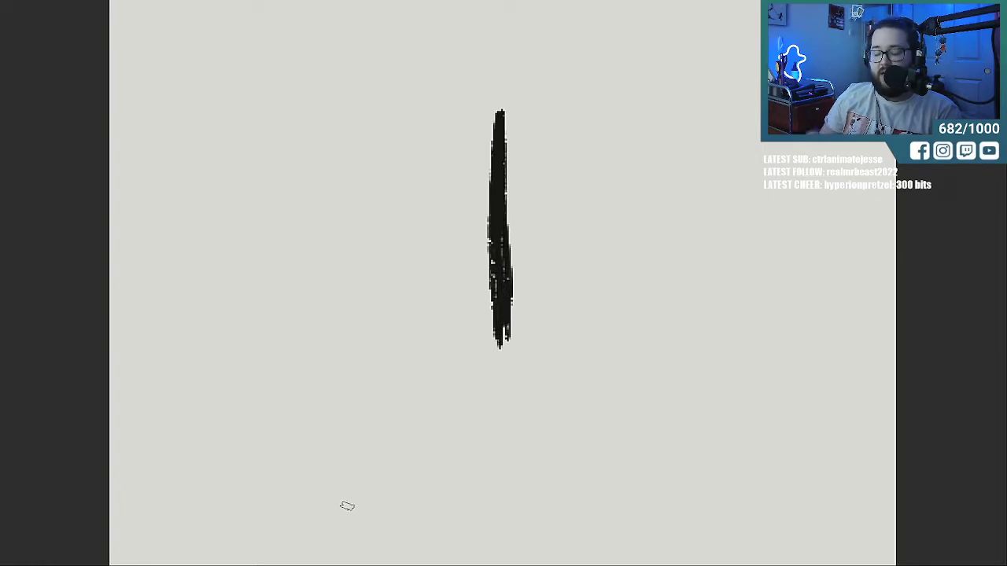
drag(552, 131, 553, 249)
mouse_move(552, 207)
mouse_down()
mouse_move(555, 314)
mouse_move(550, 138)
mouse_up()
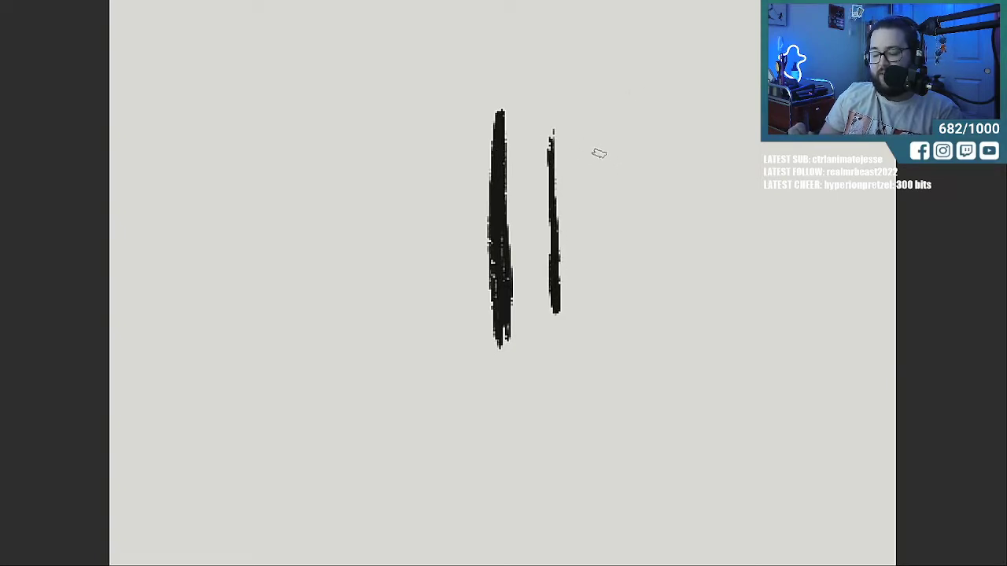
drag(602, 149, 603, 293)
drag(641, 156, 644, 267)
mouse_move(650, 153)
mouse_down()
mouse_move(672, 195)
mouse_move(737, 209)
mouse_up()
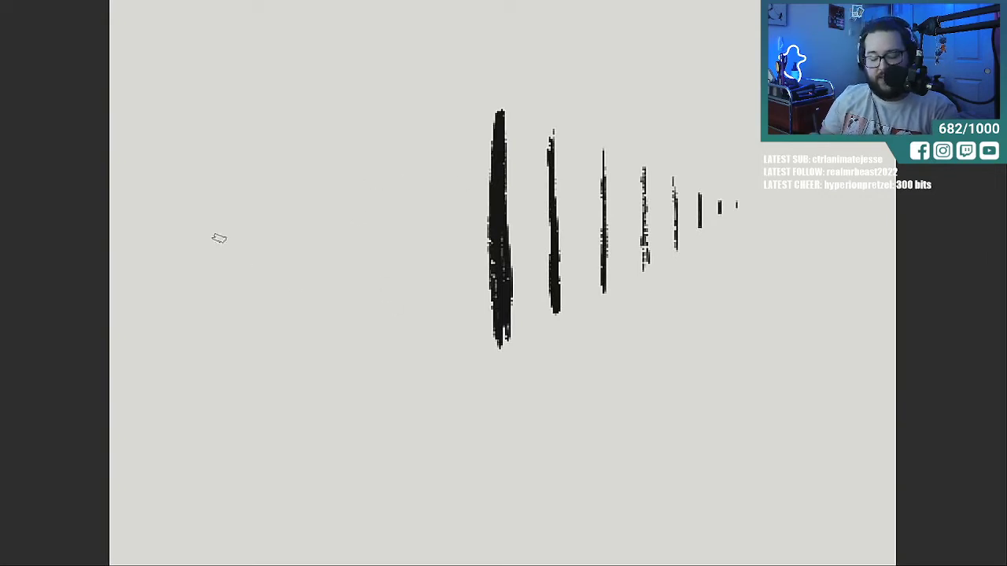
Draw the converging top, rail and ground lines along the posts so they meet at the vanishing point.
key(space)
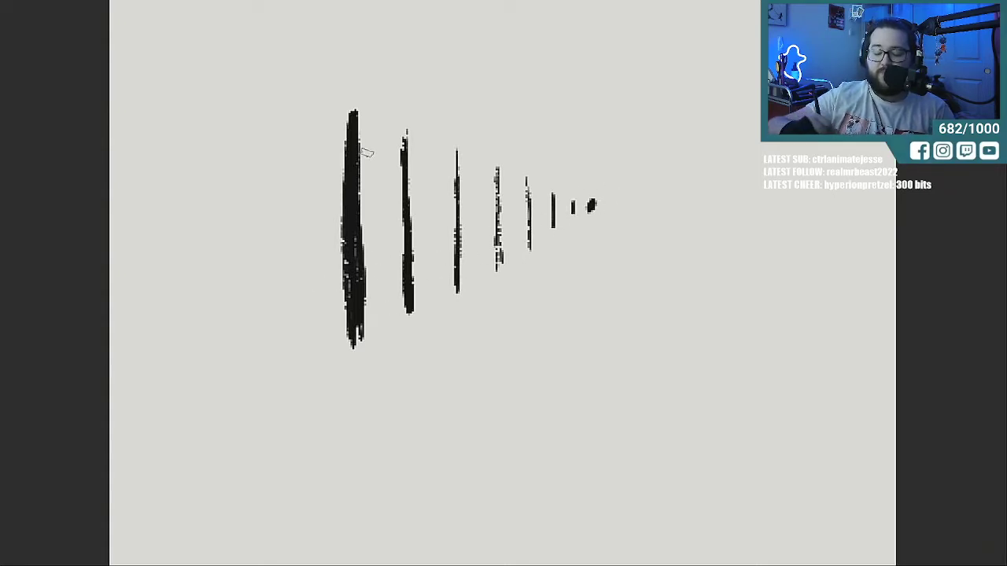
drag(318, 114, 417, 147)
drag(358, 127, 588, 205)
drag(330, 175, 483, 197)
mouse_move(370, 181)
mouse_down()
mouse_move(516, 214)
mouse_move(583, 211)
mouse_up()
drag(520, 205, 538, 209)
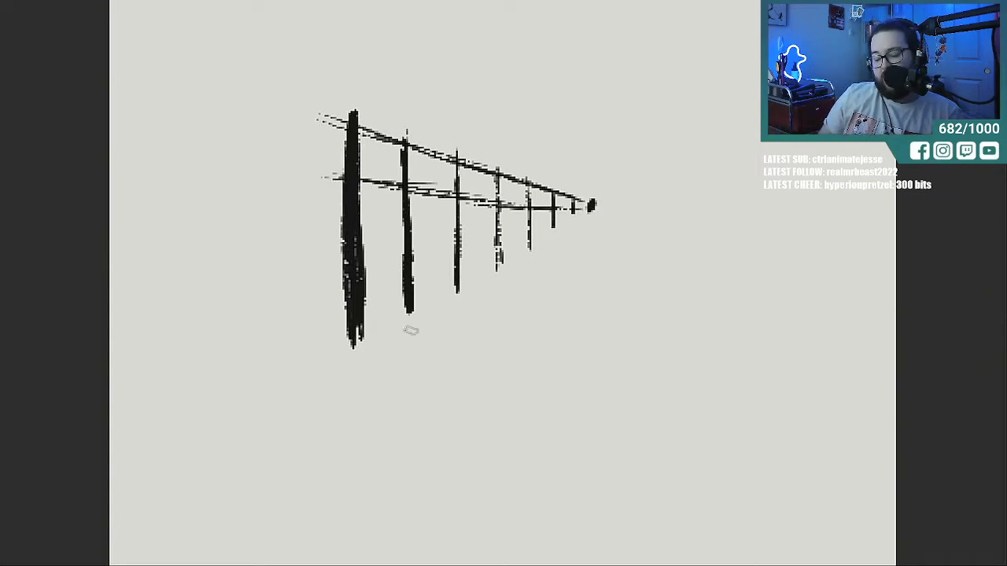
drag(358, 346, 590, 211)
drag(357, 350, 582, 215)
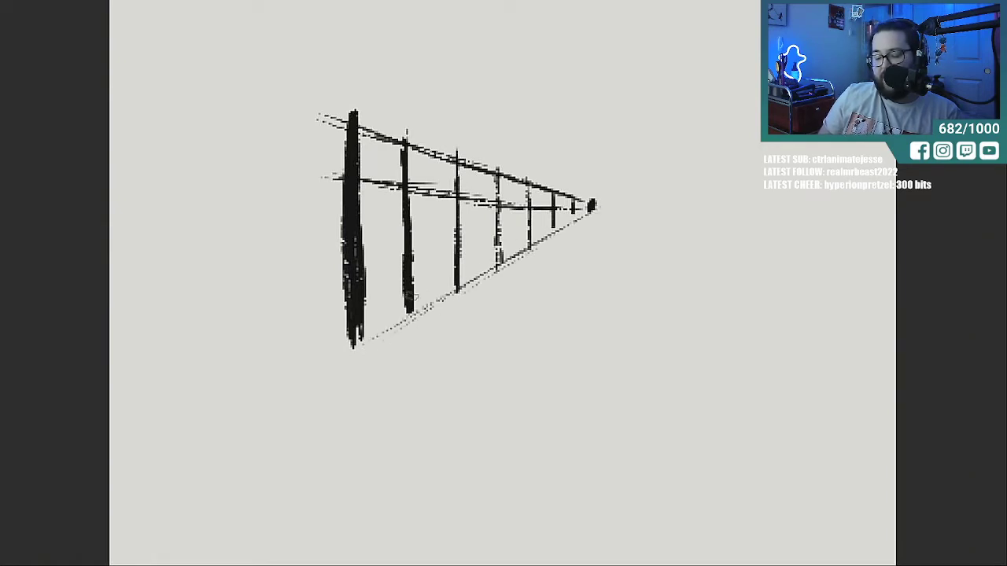
Extend the rail line past the nearest post and draw a narrow rectangular end face for the beam.
drag(308, 183, 402, 187)
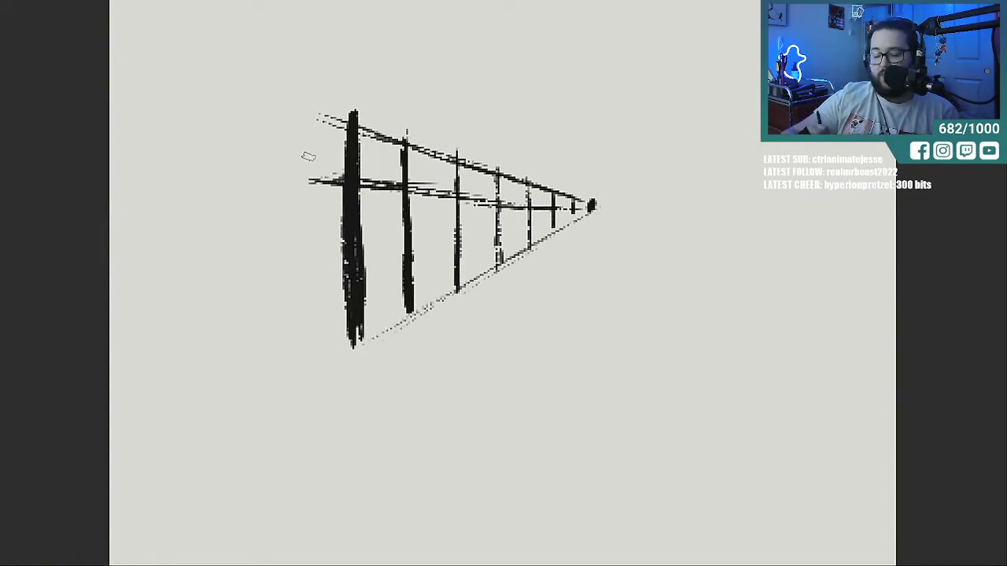
mouse_move(308, 118)
mouse_down()
mouse_move(307, 185)
mouse_move(307, 157)
mouse_move(285, 161)
mouse_move(284, 118)
mouse_move(285, 165)
mouse_up()
drag(310, 116, 282, 118)
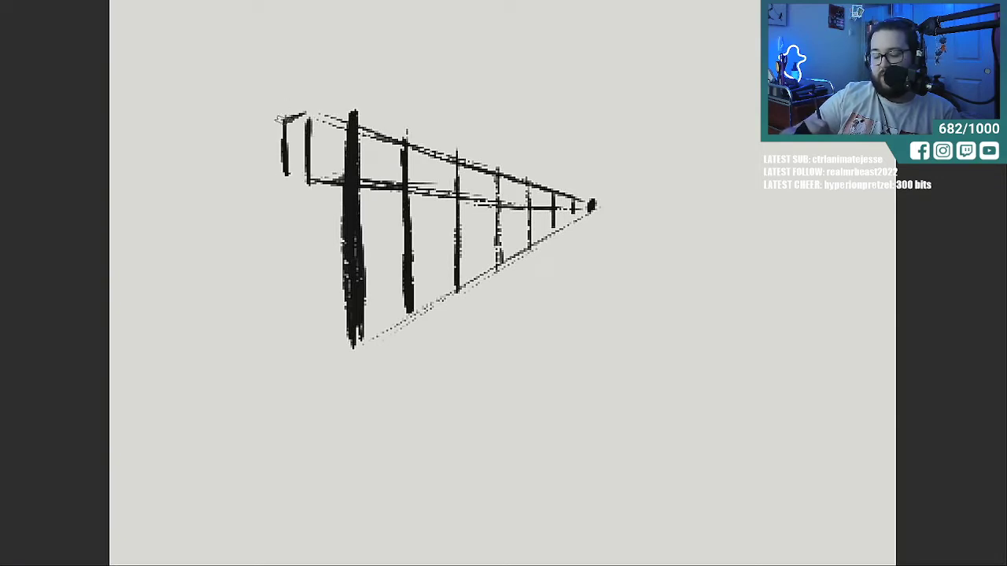
drag(284, 174, 315, 184)
mouse_move(282, 118)
mouse_down()
mouse_move(315, 118)
mouse_move(295, 114)
mouse_move(309, 180)
mouse_up()
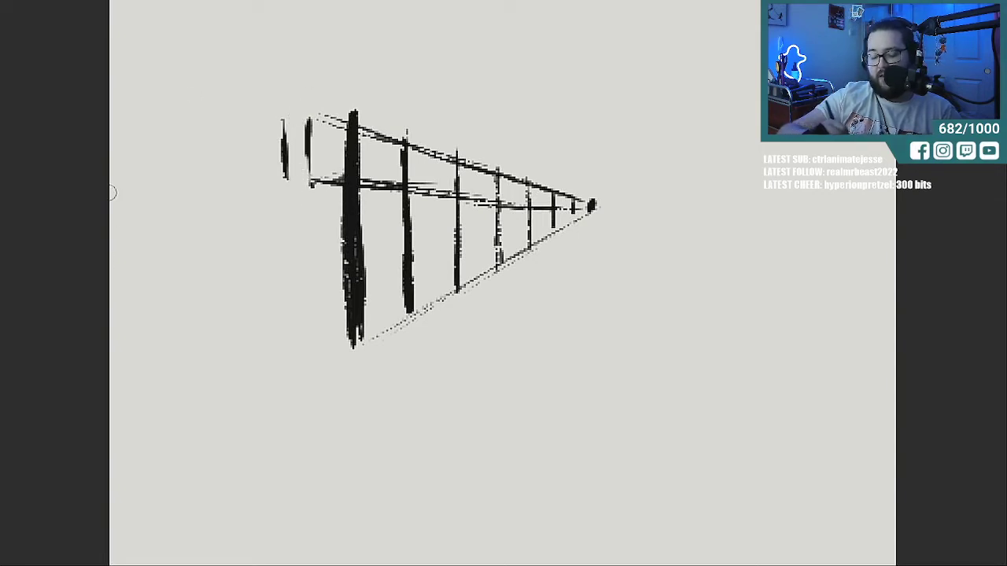
mouse_move(295, 115)
mouse_down()
mouse_move(282, 118)
mouse_move(315, 118)
mouse_up()
drag(286, 180, 313, 182)
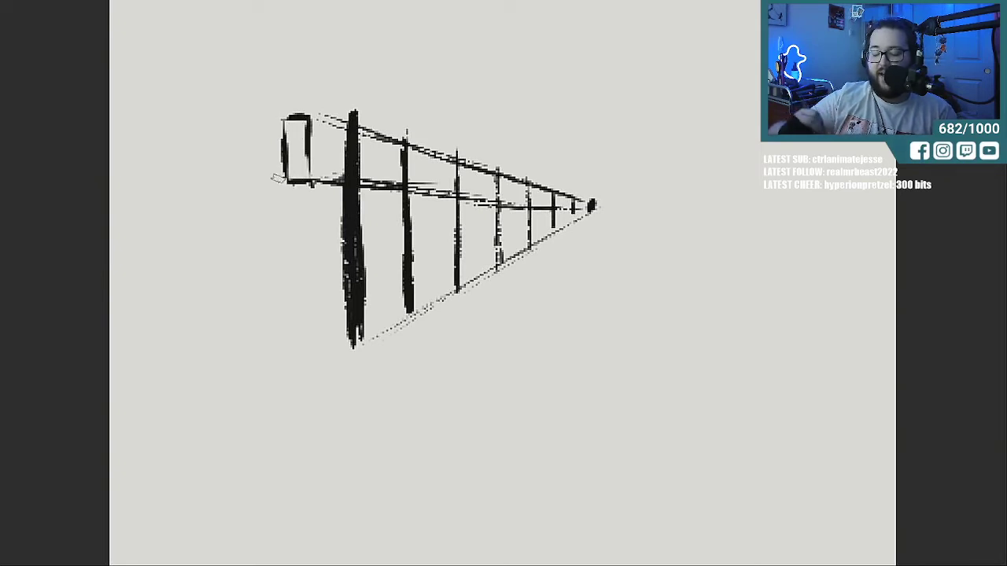
mouse_move(209, 417)
mouse_down()
mouse_move(795, 386)
mouse_move(868, 393)
mouse_up()
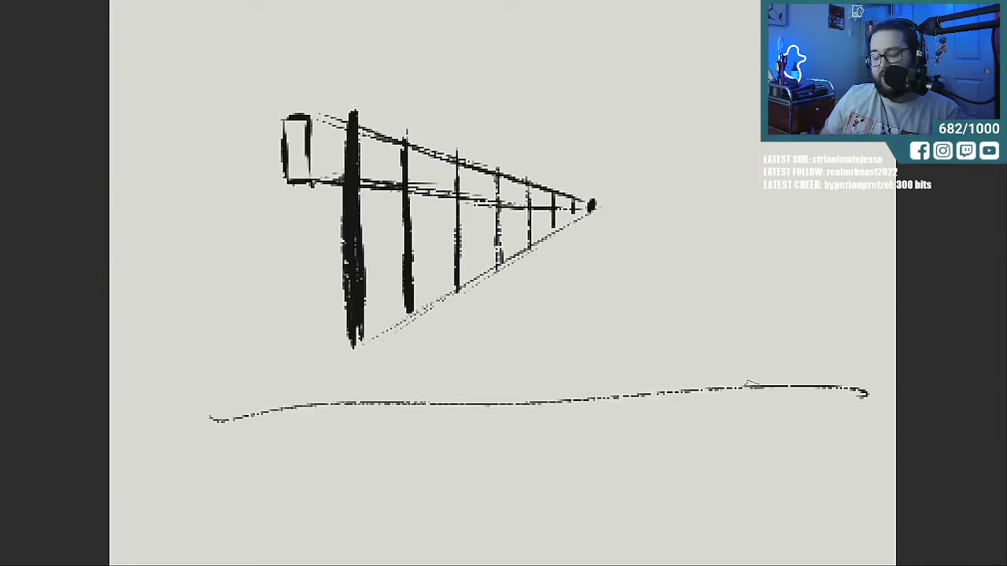
key(ctrl+z)
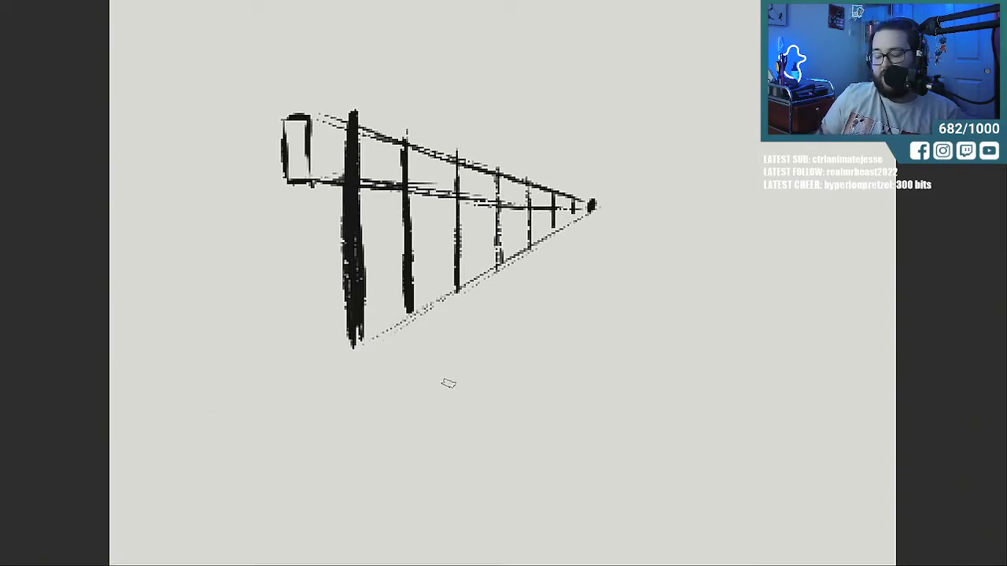
drag(506, 469, 572, 222)
drag(566, 468, 588, 246)
drag(635, 496, 611, 281)
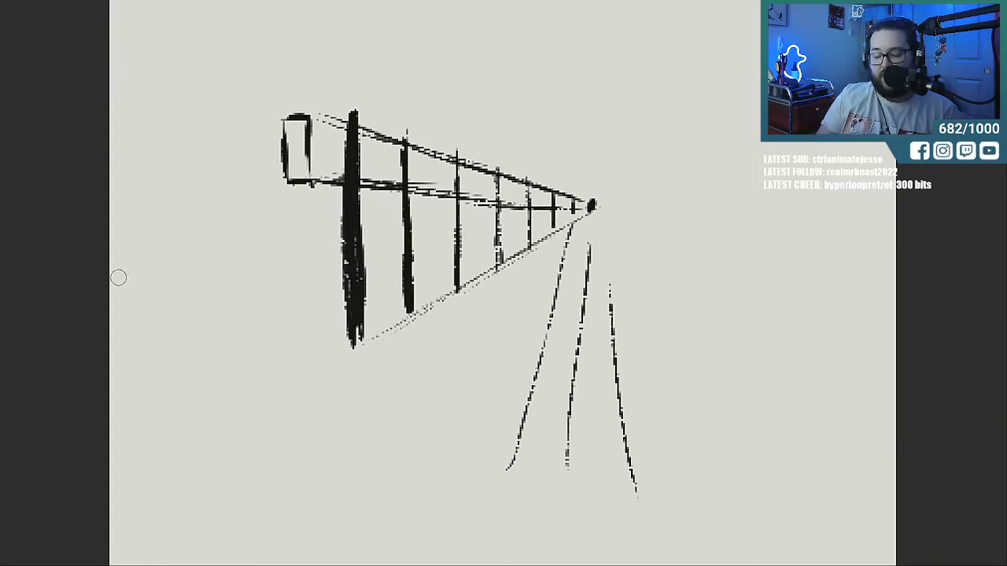
mouse_move(582, 270)
mouse_down()
mouse_move(589, 227)
mouse_move(565, 237)
mouse_up()
mouse_move(562, 291)
mouse_down()
mouse_move(540, 352)
mouse_move(557, 468)
mouse_move(612, 443)
mouse_move(598, 409)
mouse_up()
Erase the post segments inside the beam and redraw the beam's upper edge toward the vanishing point.
mouse_move(355, 162)
mouse_down()
mouse_move(350, 169)
mouse_move(335, 136)
mouse_move(427, 175)
mouse_move(386, 153)
mouse_move(554, 201)
mouse_up()
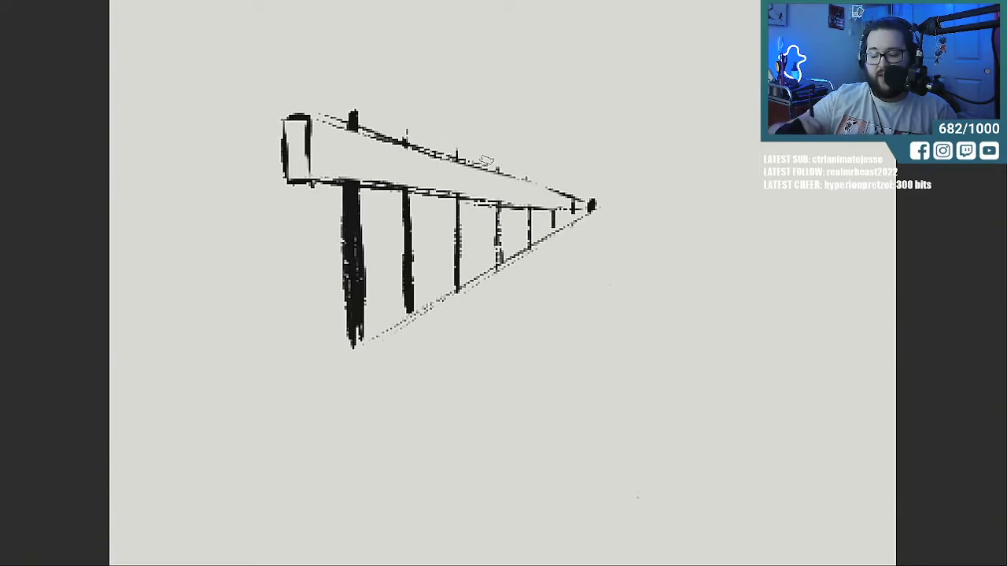
drag(420, 147, 541, 187)
drag(466, 161, 579, 200)
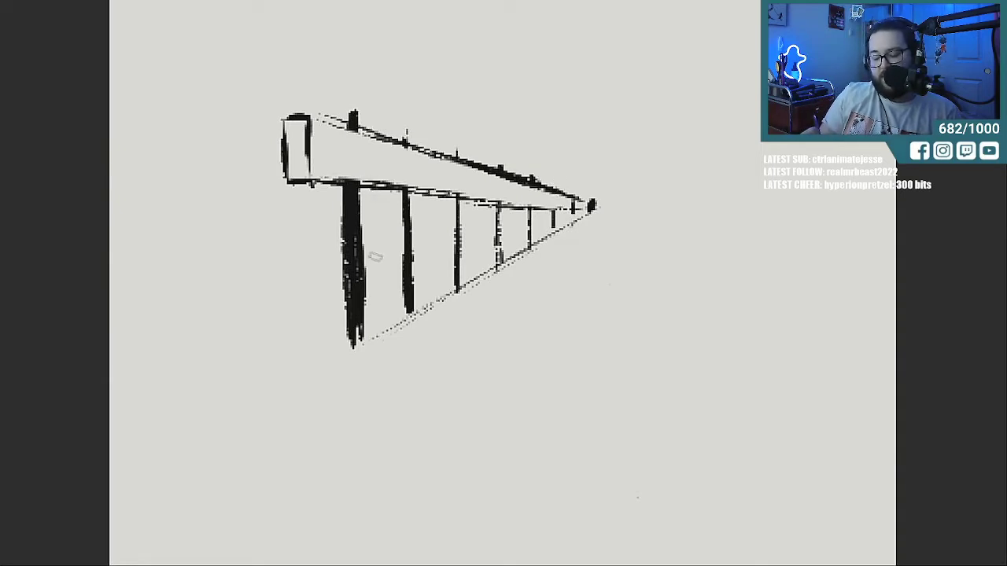
Add a second vertical line beside each post below the beam to give the posts a side face.
drag(370, 189, 376, 310)
drag(371, 206, 381, 331)
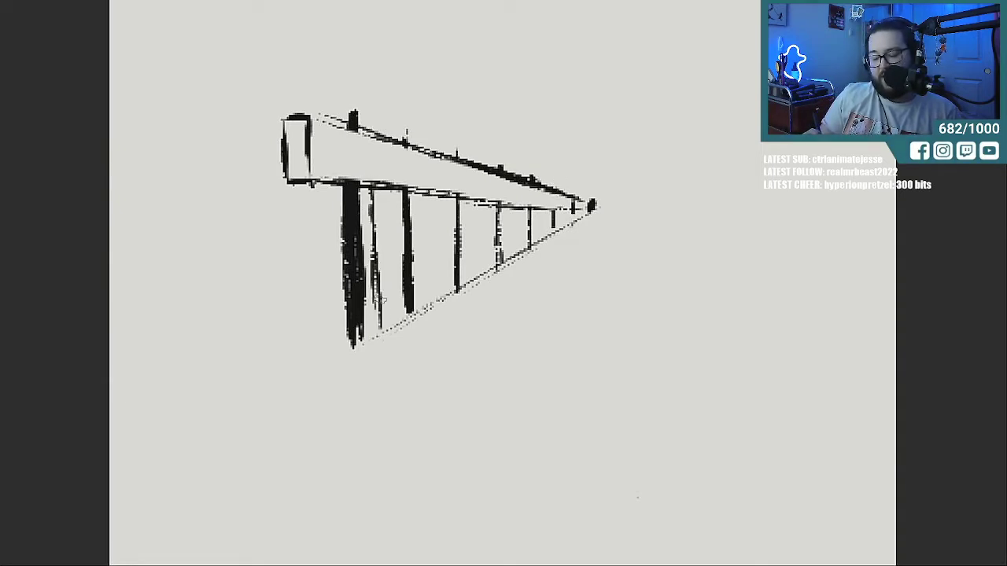
drag(422, 197, 424, 276)
drag(424, 214, 426, 298)
drag(464, 197, 467, 283)
drag(507, 203, 509, 262)
mouse_move(537, 203)
mouse_down()
mouse_move(539, 247)
mouse_move(580, 224)
mouse_up()
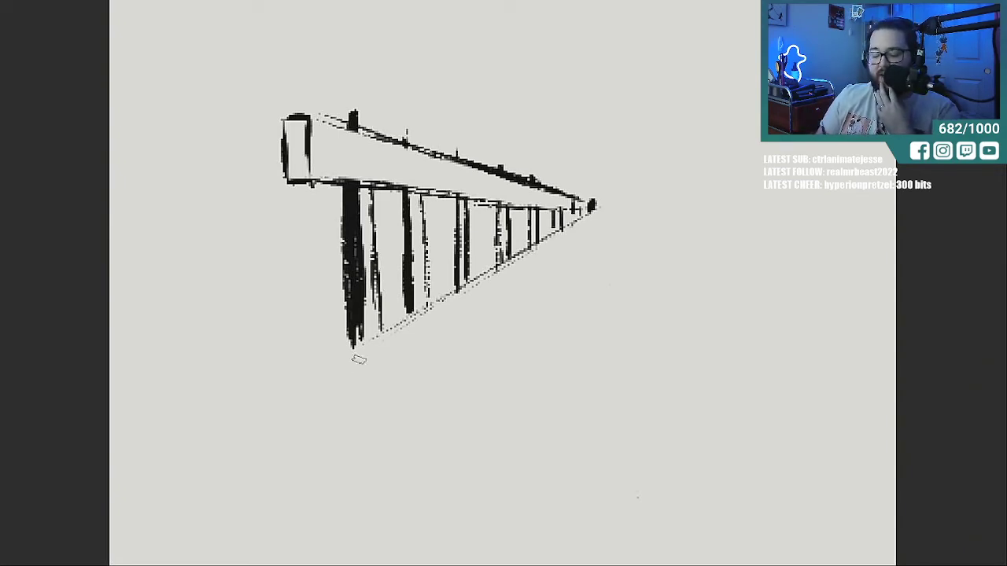
Draw small grass tufts along the ground line at the base of the posts, plus a loose vertical stroke below.
mouse_move(368, 346)
mouse_down()
mouse_move(440, 288)
mouse_move(450, 292)
mouse_up()
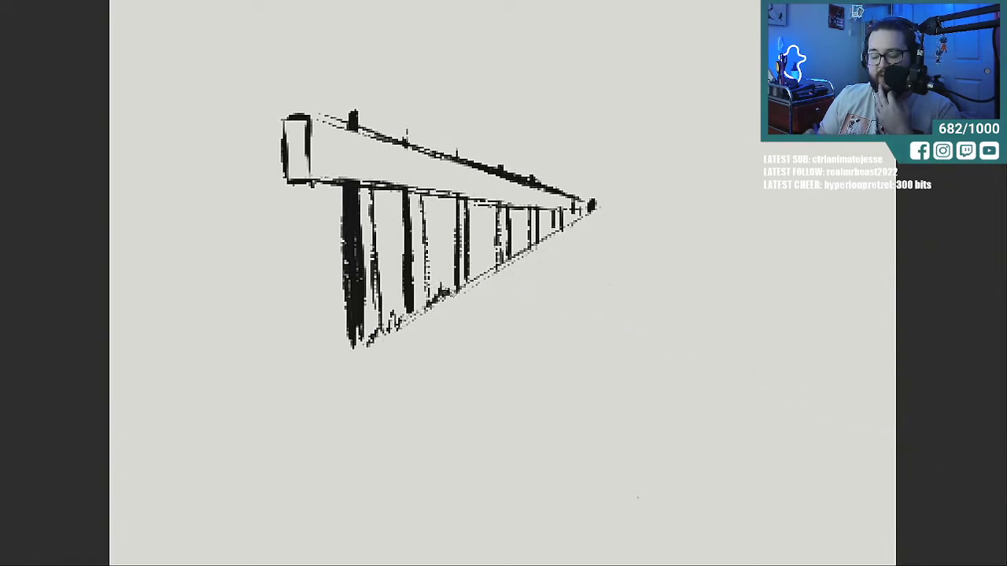
drag(512, 316, 514, 403)
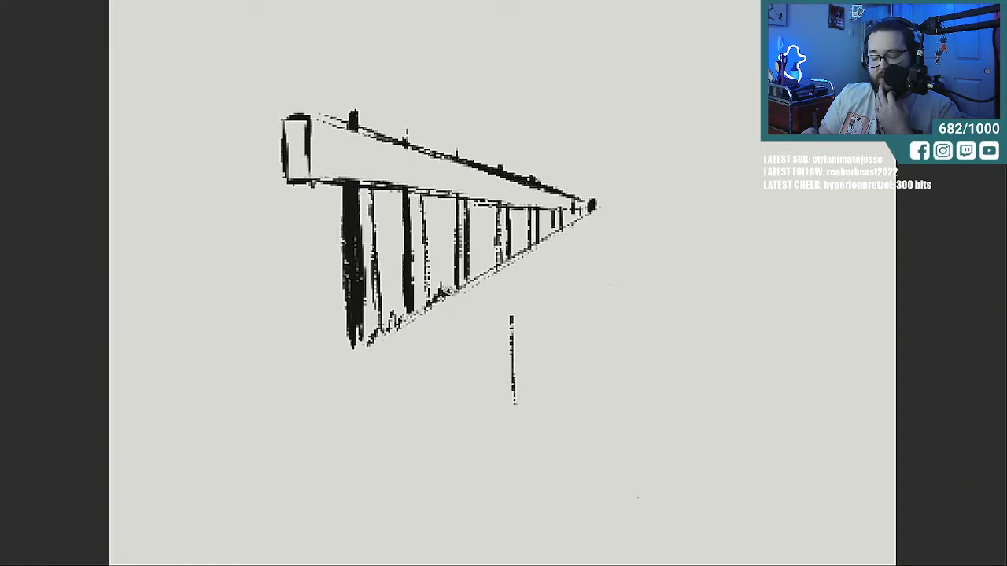
mouse_move(471, 286)
mouse_down()
mouse_move(475, 268)
mouse_move(572, 224)
mouse_up()
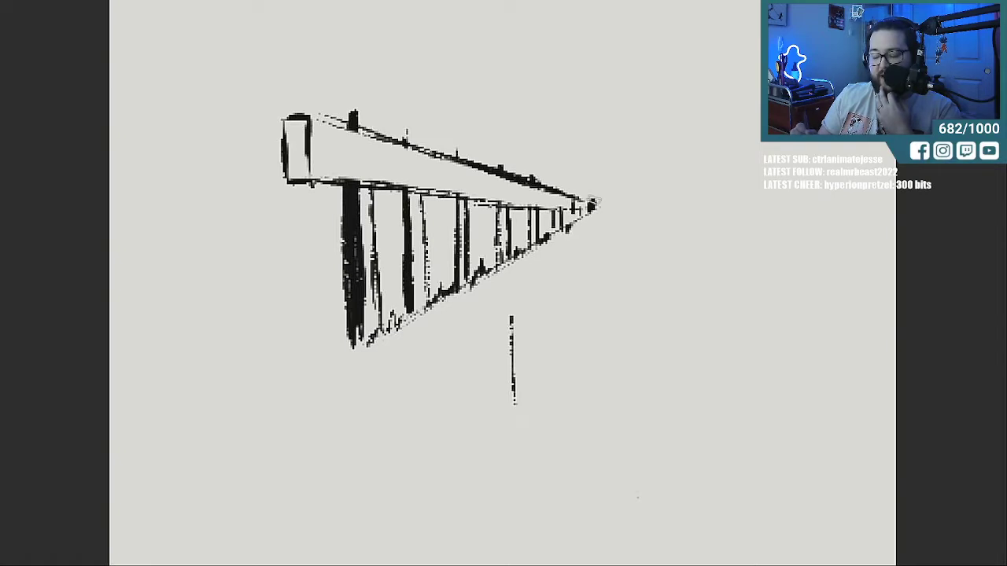
drag(381, 331, 401, 307)
drag(447, 275, 468, 267)
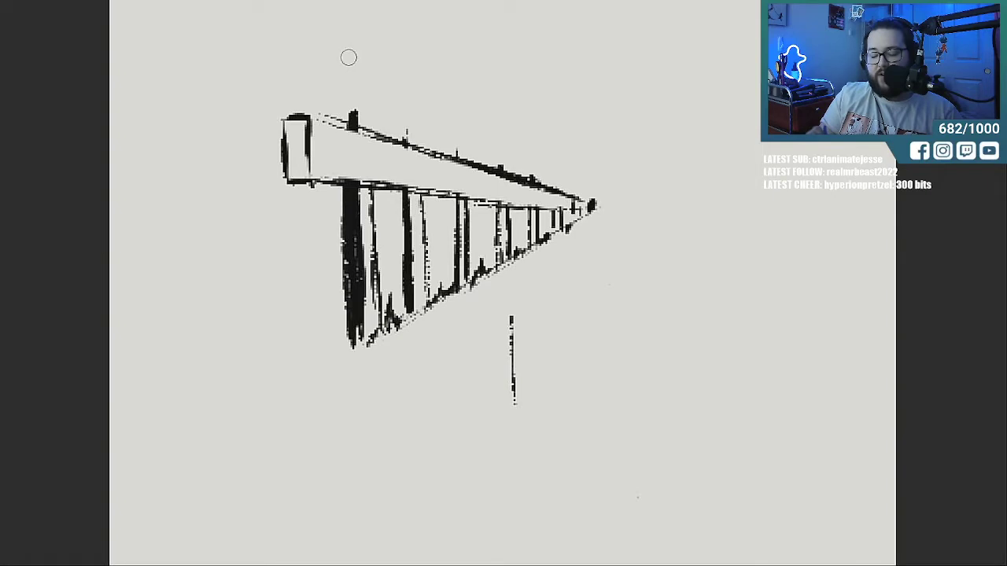
Clear the fence sketch, draw a large circle with layered strokes and remove the overshooting line at its upper edge.
mouse_move(304, 107)
mouse_down()
mouse_move(272, 196)
mouse_move(300, 296)
mouse_move(351, 367)
mouse_move(425, 288)
mouse_move(508, 259)
mouse_move(600, 169)
mouse_up()
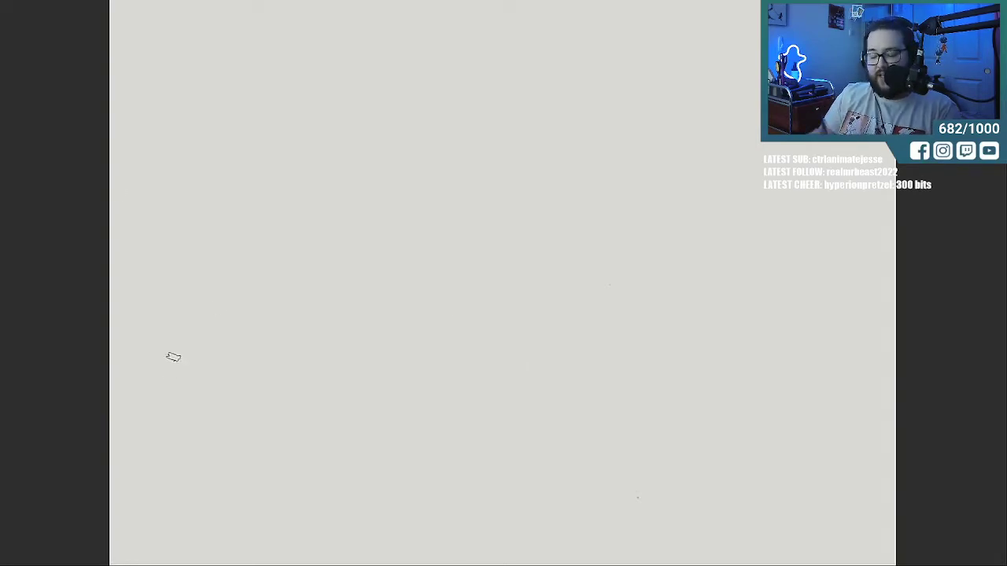
mouse_move(434, 125)
mouse_down()
mouse_move(416, 376)
mouse_move(337, 209)
mouse_up()
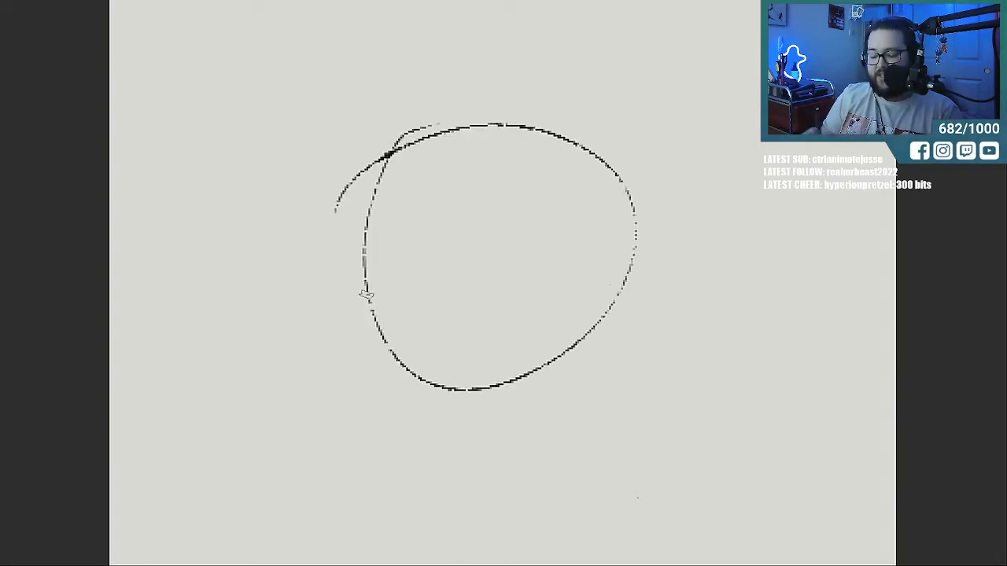
mouse_move(413, 143)
mouse_down()
mouse_move(359, 246)
mouse_move(495, 386)
mouse_up()
mouse_move(408, 372)
mouse_down()
mouse_move(437, 147)
mouse_move(533, 132)
mouse_move(622, 221)
mouse_up()
drag(585, 148, 632, 252)
drag(601, 167, 632, 270)
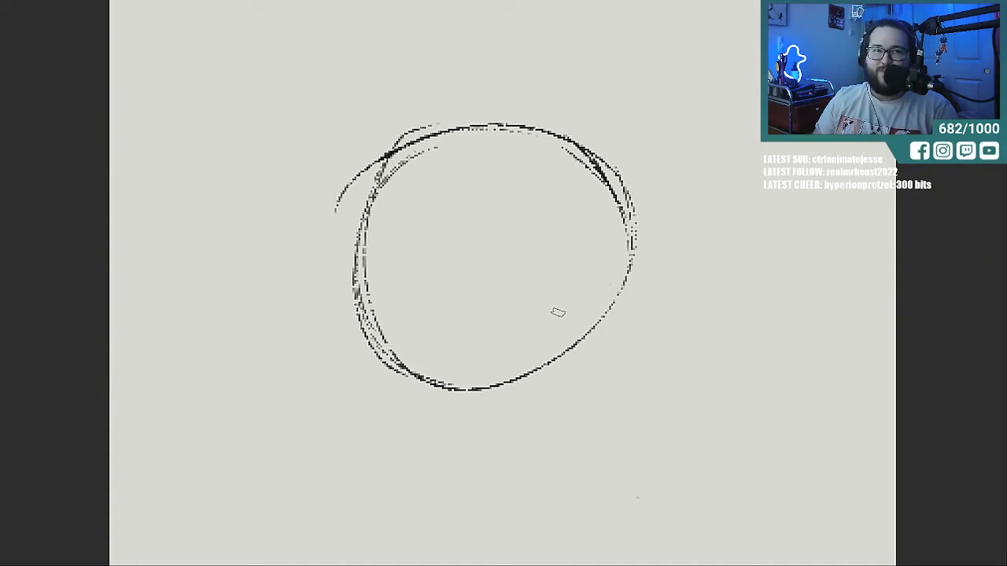
drag(353, 293, 447, 139)
drag(371, 142, 404, 112)
Draw a filled black oval as the light source, with three straight rays aimed at the circle.
mouse_move(218, 73)
mouse_down()
mouse_move(224, 61)
mouse_move(229, 79)
mouse_move(246, 50)
mouse_move(219, 101)
mouse_move(241, 52)
mouse_up()
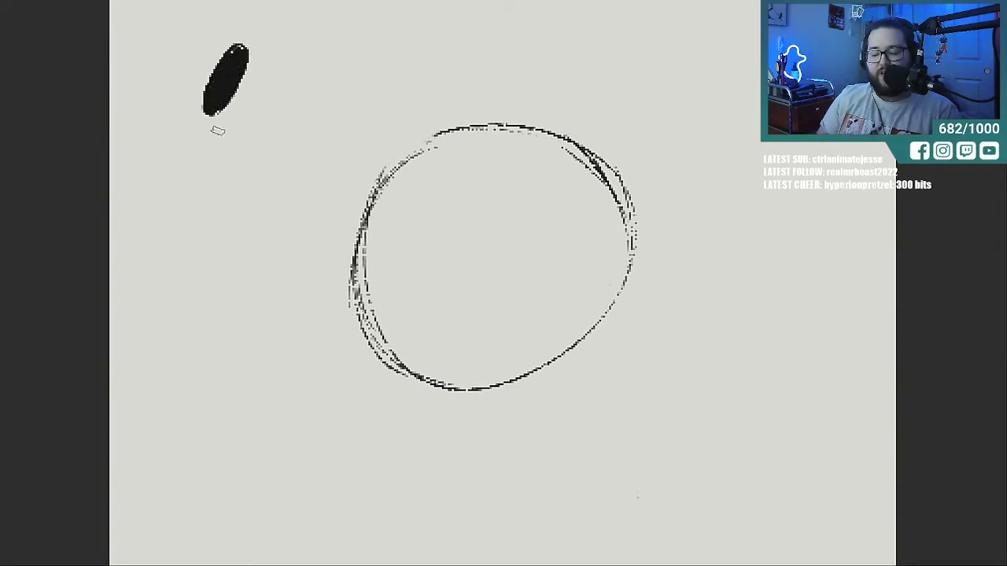
drag(206, 139, 261, 192)
drag(279, 36, 374, 69)
drag(257, 101, 315, 142)
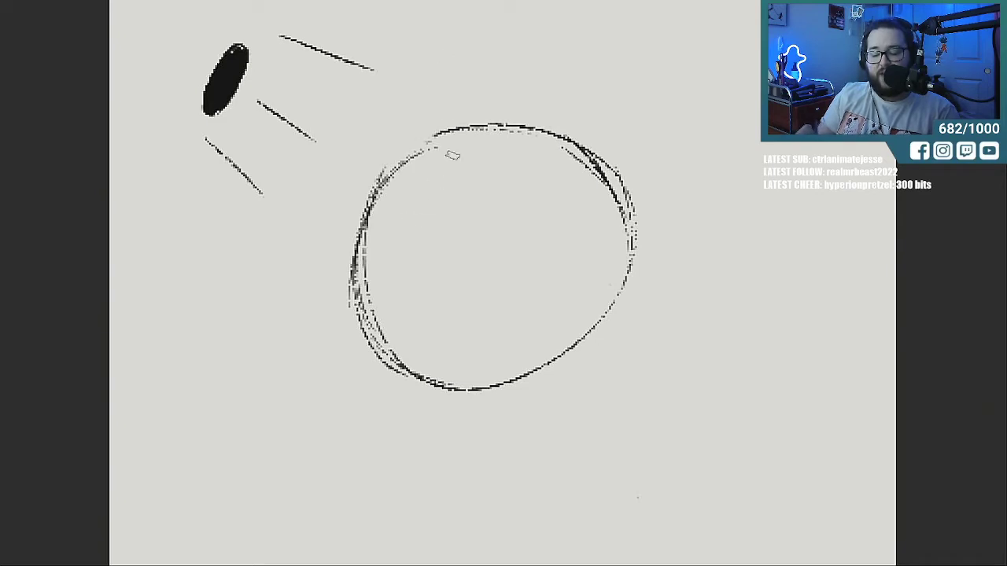
Shade the circle lightly on its light-facing edge and build a thick black crescent of shadow along the opposite edge.
mouse_move(411, 179)
mouse_down()
mouse_move(383, 216)
mouse_move(417, 185)
mouse_move(427, 147)
mouse_move(389, 203)
mouse_move(445, 156)
mouse_move(393, 228)
mouse_up()
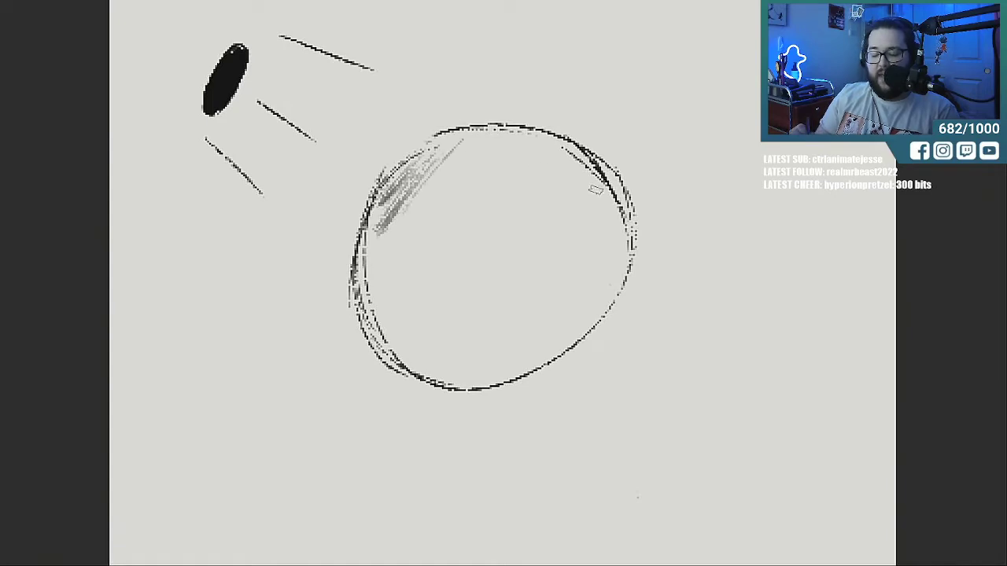
drag(605, 184, 609, 270)
mouse_move(613, 202)
mouse_down()
mouse_move(604, 280)
mouse_move(568, 334)
mouse_up()
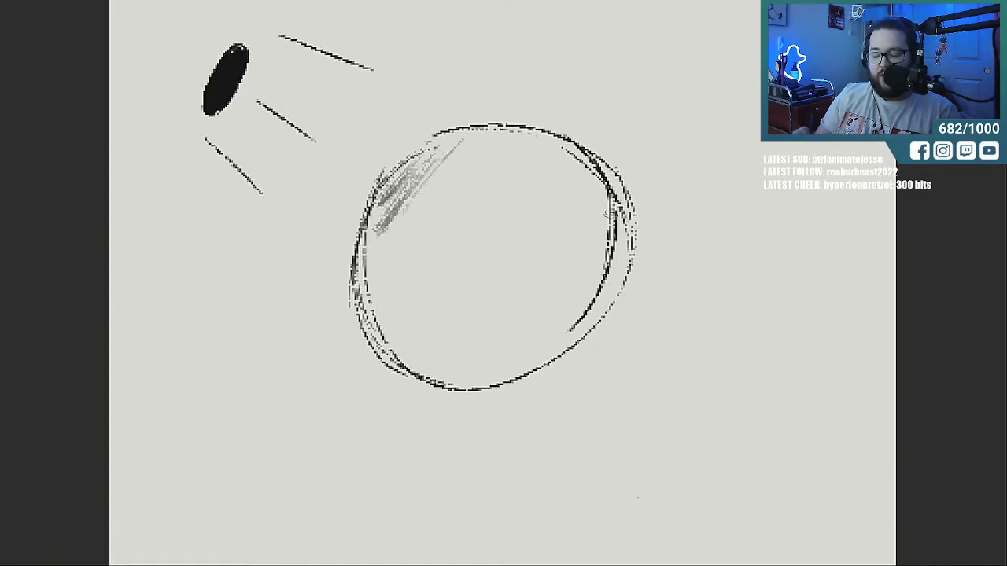
drag(618, 215, 570, 346)
drag(626, 241, 522, 366)
mouse_move(582, 327)
mouse_down()
mouse_move(454, 389)
mouse_move(589, 292)
mouse_up()
drag(551, 343, 603, 259)
mouse_move(590, 300)
mouse_down()
mouse_move(604, 203)
mouse_move(594, 287)
mouse_move(513, 366)
mouse_move(453, 389)
mouse_up()
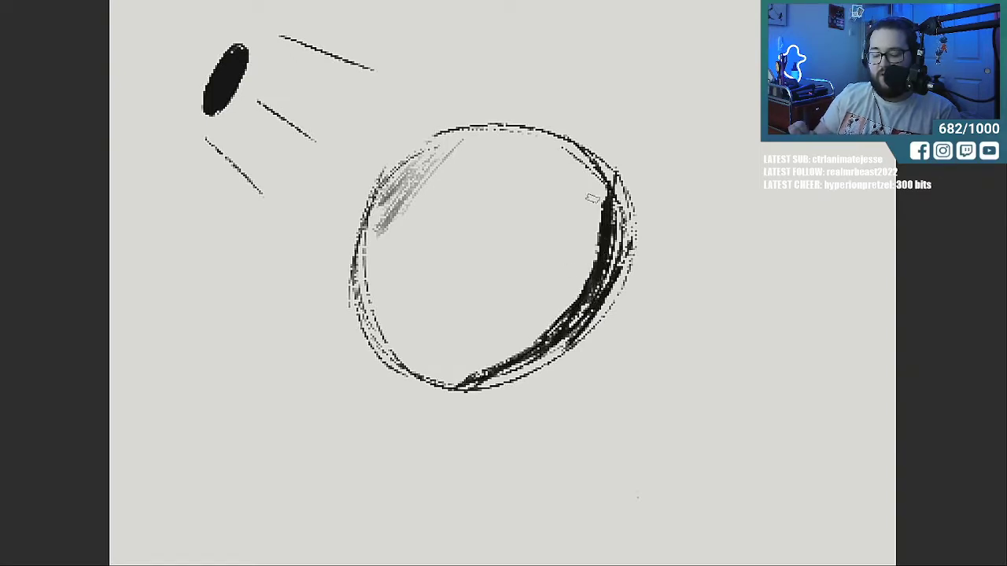
Hatch diagonal midtones across the sphere, darker toward the crescent shadow, and add short horizontal cast-shadow strokes beneath it.
mouse_move(525, 135)
mouse_down()
mouse_move(538, 170)
mouse_move(563, 194)
mouse_up()
drag(573, 149, 590, 203)
mouse_move(588, 168)
mouse_down()
mouse_move(591, 234)
mouse_move(546, 304)
mouse_move(464, 378)
mouse_up()
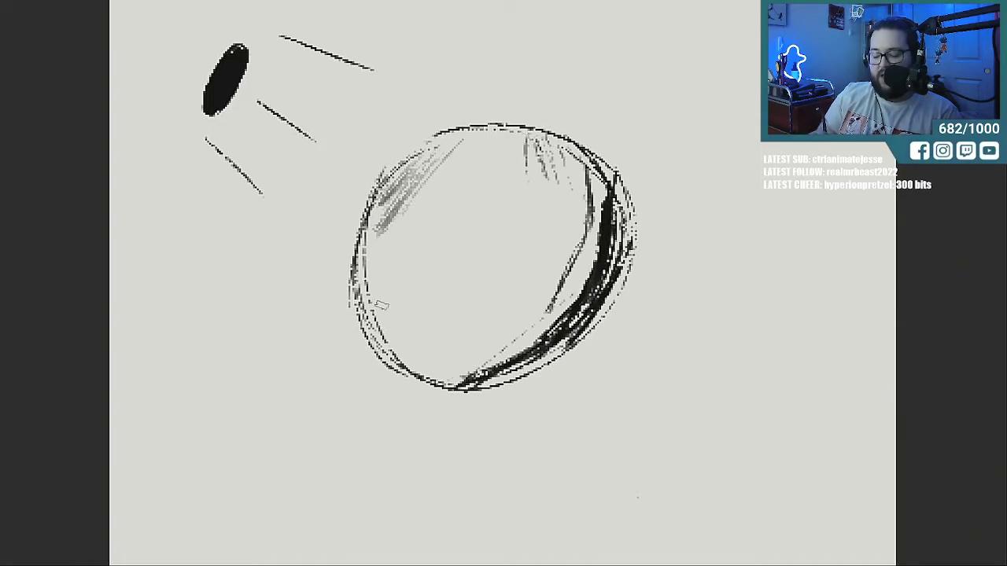
drag(380, 238, 378, 313)
drag(398, 222, 418, 360)
drag(398, 308, 425, 360)
drag(398, 219, 407, 338)
mouse_move(456, 146)
mouse_down()
mouse_move(369, 275)
mouse_move(465, 170)
mouse_move(499, 152)
mouse_move(384, 329)
mouse_up()
drag(505, 146, 424, 283)
mouse_move(403, 344)
mouse_down()
mouse_move(533, 164)
mouse_move(488, 237)
mouse_move(551, 176)
mouse_move(541, 272)
mouse_move(582, 281)
mouse_move(518, 343)
mouse_move(526, 284)
mouse_move(495, 307)
mouse_move(521, 191)
mouse_move(430, 243)
mouse_move(425, 181)
mouse_move(444, 177)
mouse_move(389, 283)
mouse_move(440, 369)
mouse_move(501, 337)
mouse_move(550, 285)
mouse_move(566, 299)
mouse_move(588, 268)
mouse_move(553, 361)
mouse_move(579, 308)
mouse_move(489, 378)
mouse_move(600, 231)
mouse_move(600, 189)
mouse_up()
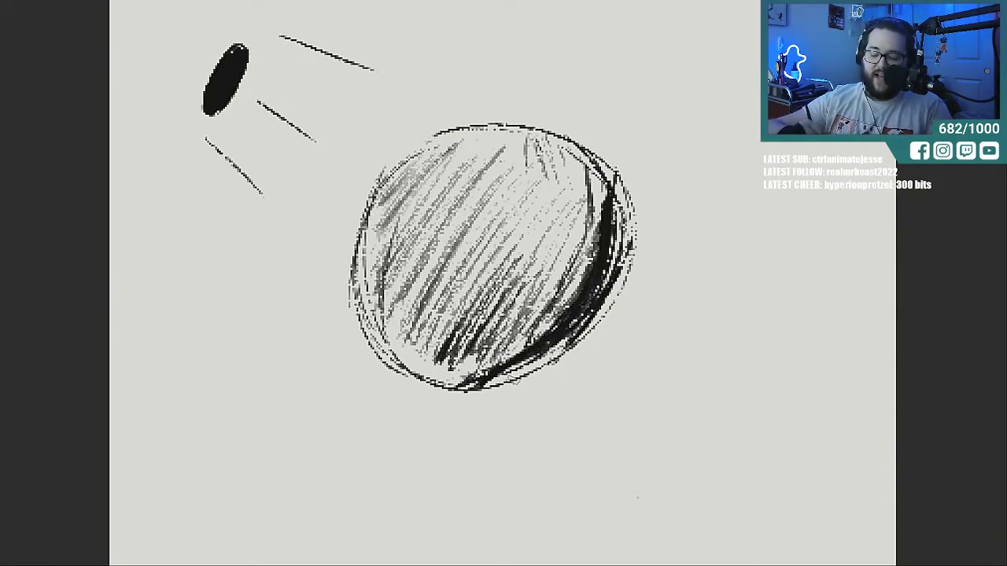
drag(574, 386, 601, 386)
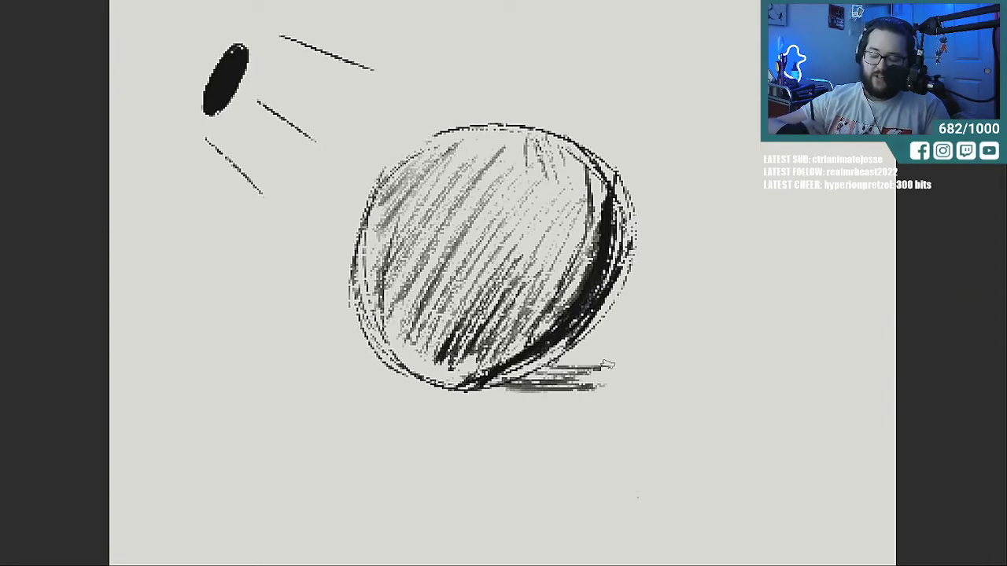
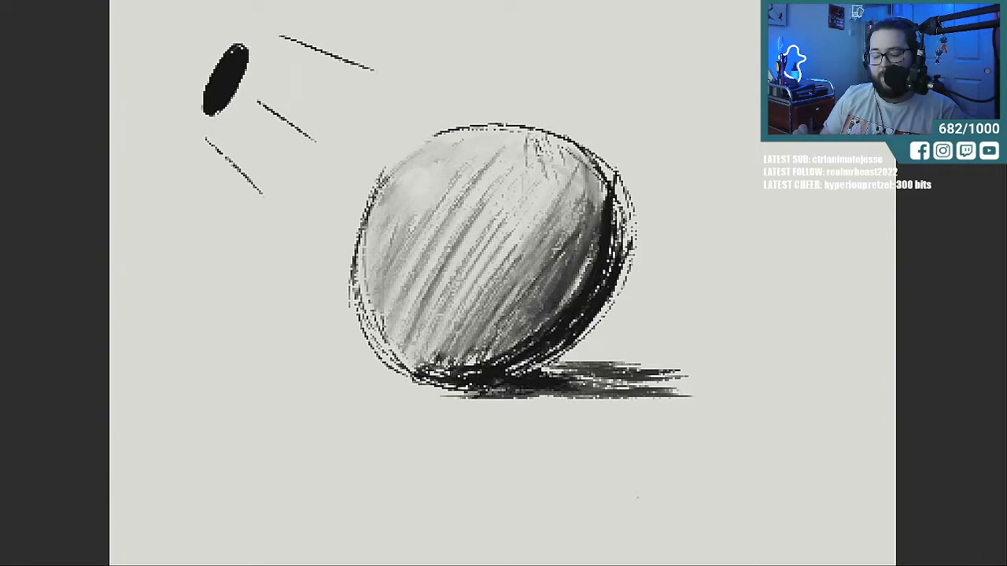
Blend the sphere's dark crescent and lower edge smoothly, and soften and extend the cast shadow along the ground.
mouse_move(497, 361)
mouse_down()
mouse_move(417, 362)
mouse_move(497, 353)
mouse_up()
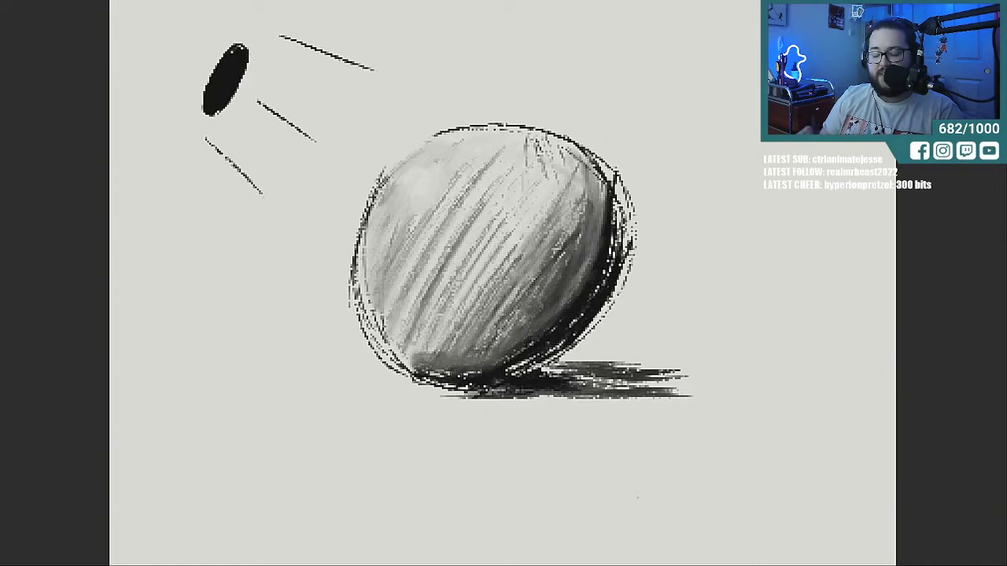
drag(574, 331, 593, 248)
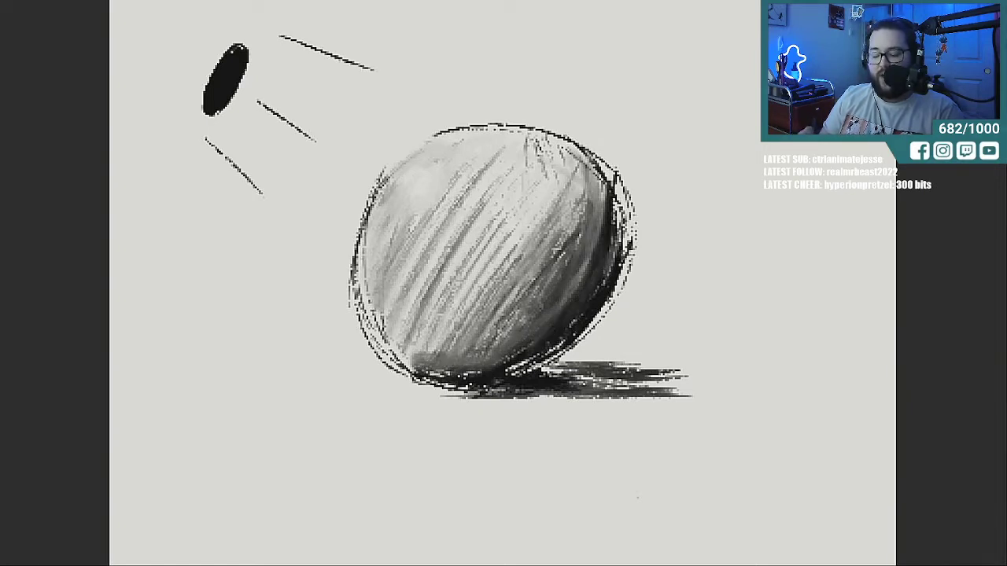
mouse_move(505, 364)
mouse_down()
mouse_move(406, 353)
mouse_move(514, 329)
mouse_up()
mouse_move(598, 246)
mouse_down()
mouse_move(606, 192)
mouse_move(619, 248)
mouse_move(574, 323)
mouse_up()
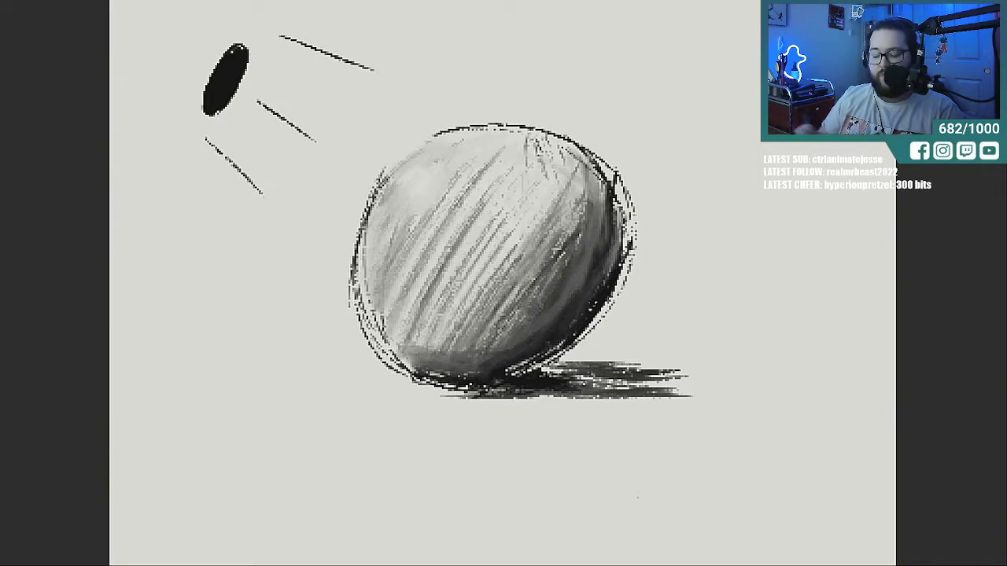
mouse_move(470, 396)
mouse_down()
mouse_move(548, 394)
mouse_move(576, 383)
mouse_move(538, 377)
mouse_move(560, 373)
mouse_move(494, 386)
mouse_up()
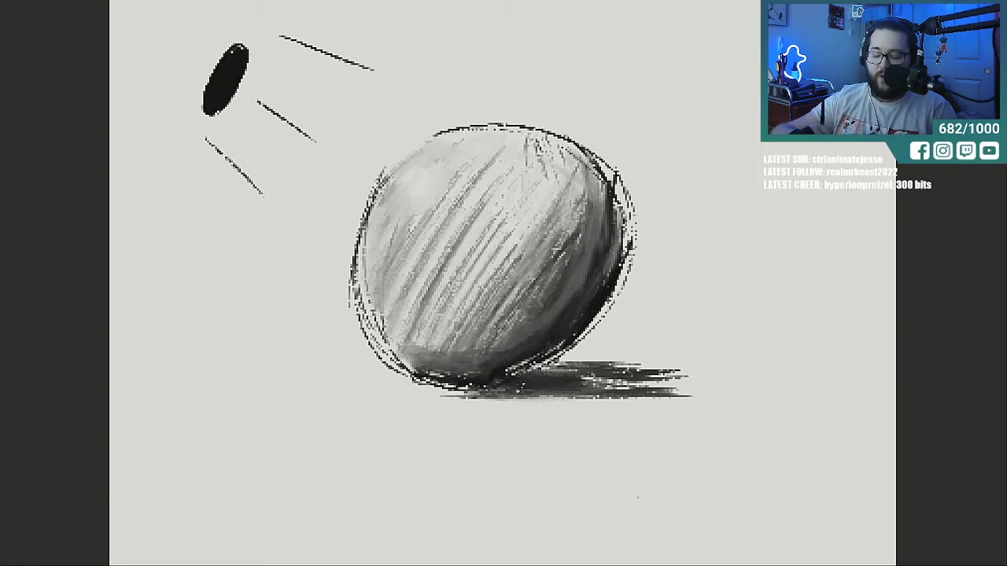
mouse_move(587, 364)
mouse_down()
mouse_move(712, 378)
mouse_move(629, 384)
mouse_move(720, 391)
mouse_move(582, 398)
mouse_move(638, 384)
mouse_move(645, 366)
mouse_up()
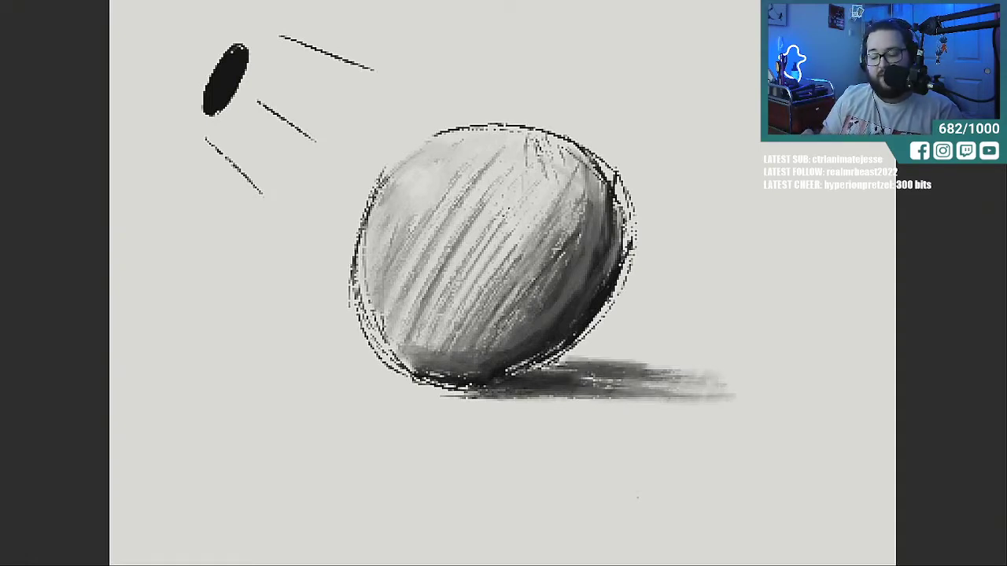
Smudge the diagonal midtone hatching across the sphere to soften the transition toward the shadow side.
drag(441, 277, 478, 213)
drag(435, 238, 406, 275)
drag(436, 307, 481, 243)
mouse_move(461, 301)
mouse_down()
mouse_move(505, 238)
mouse_move(515, 247)
mouse_up()
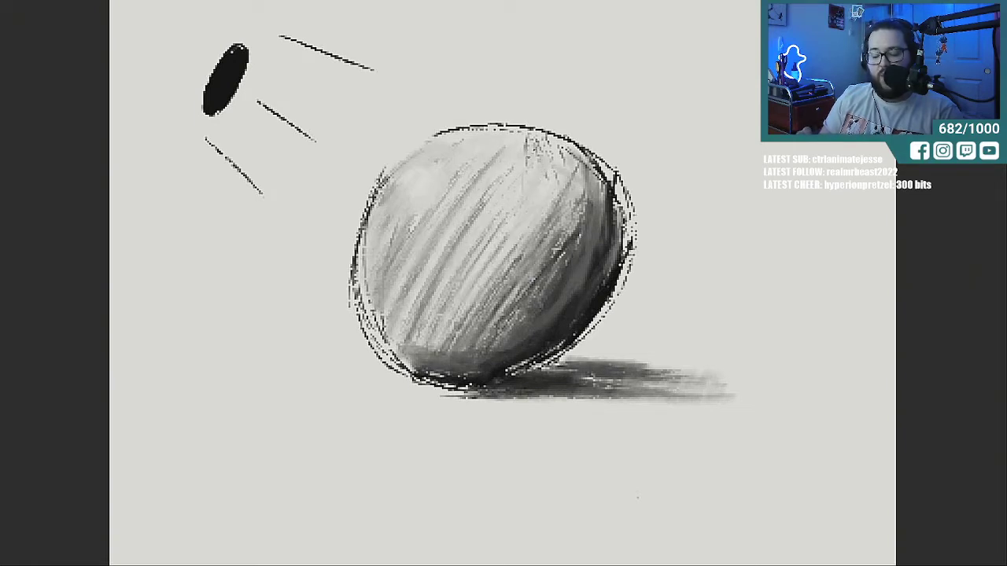
drag(526, 293, 579, 222)
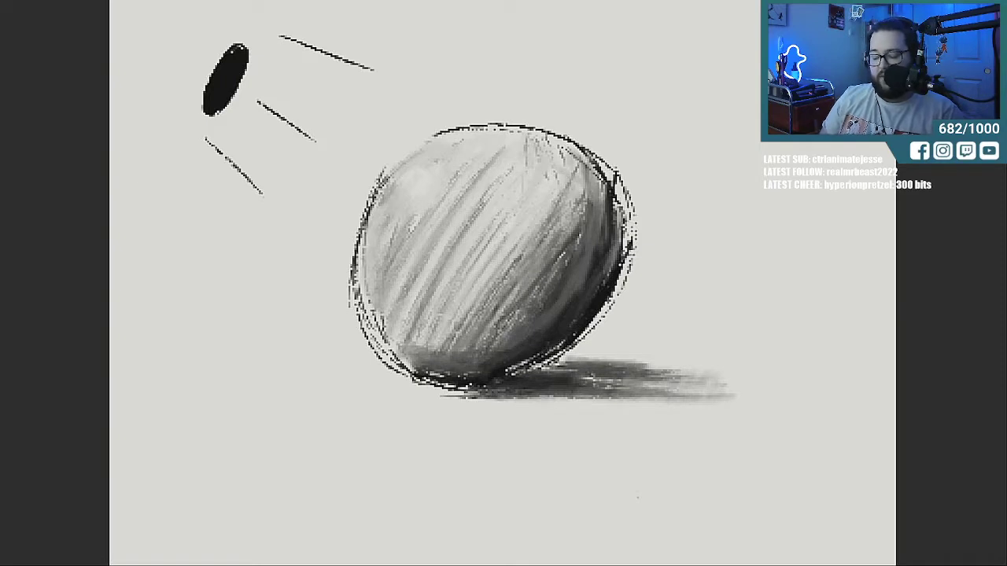
Draw a large square front face for a cube in the empty space beside the sphere.
mouse_move(597, 275)
mouse_down()
mouse_move(148, 275)
mouse_move(277, 275)
mouse_up()
mouse_move(571, 165)
mouse_down()
mouse_move(571, 146)
mouse_move(570, 311)
mouse_up()
mouse_move(574, 149)
mouse_down()
mouse_move(732, 141)
mouse_move(598, 152)
mouse_up()
drag(569, 305, 664, 312)
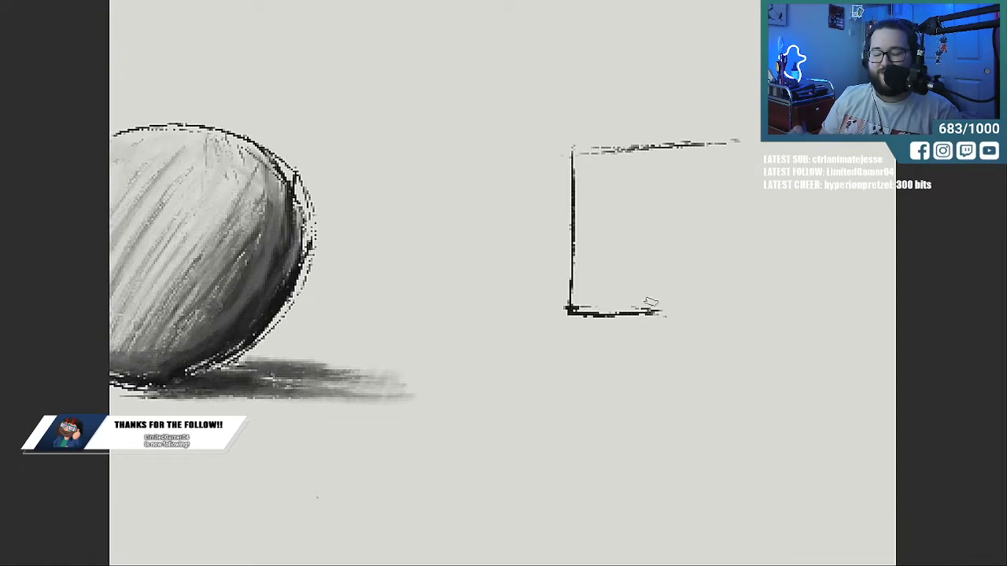
drag(738, 149, 730, 325)
drag(602, 323, 723, 326)
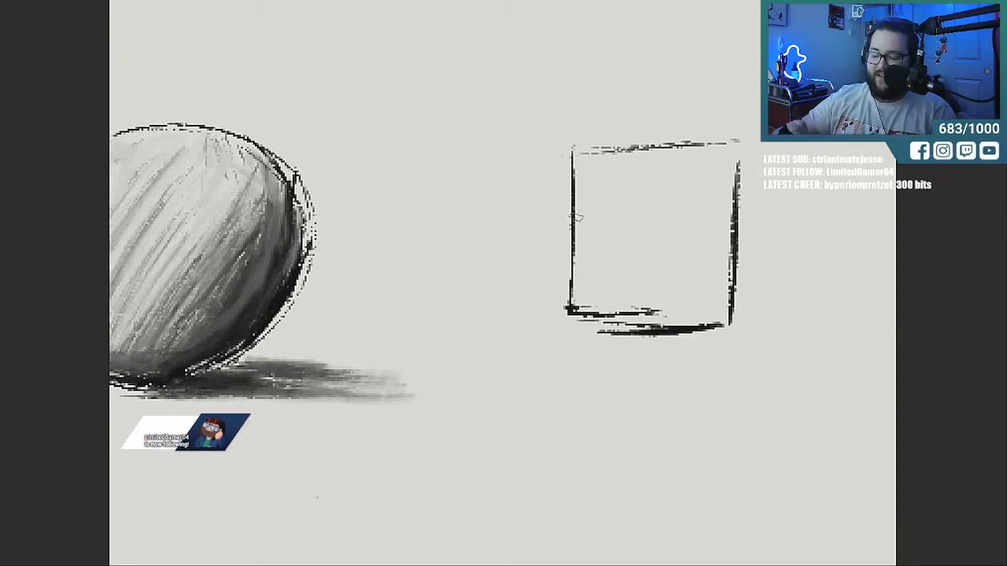
Draw an offset rear square overlapping the front face for the back of the cube.
drag(668, 167, 668, 291)
mouse_move(765, 296)
mouse_down()
mouse_move(696, 304)
mouse_move(820, 303)
mouse_move(804, 189)
mouse_move(799, 239)
mouse_up()
mouse_move(754, 156)
mouse_down()
mouse_move(668, 163)
mouse_move(746, 160)
mouse_up()
drag(802, 176, 793, 305)
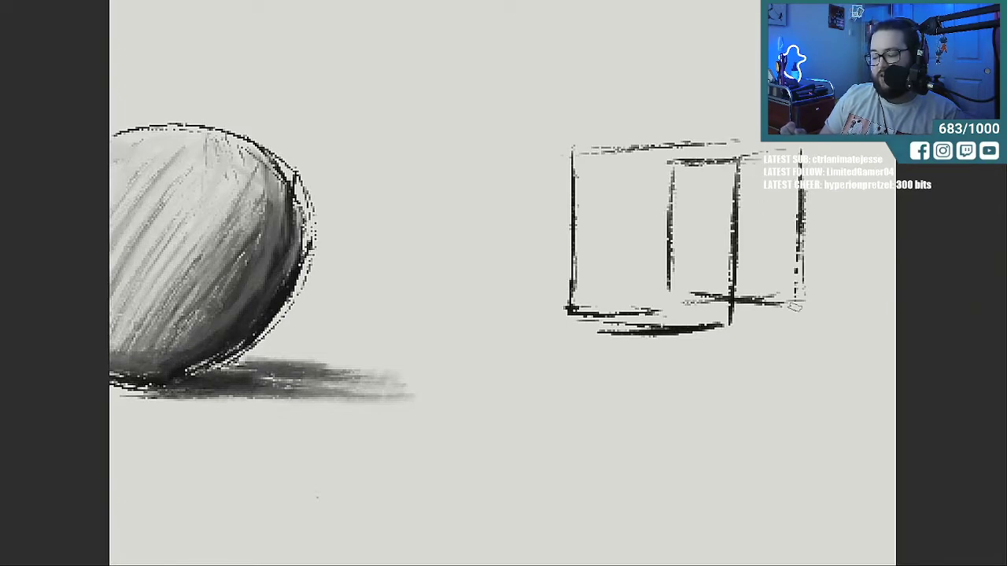
Connect the cube's front and rear corners along one side and erase the hidden rear lines inside the front face.
drag(733, 321, 798, 295)
drag(738, 140, 796, 153)
mouse_move(669, 161)
mouse_down()
mouse_move(670, 289)
mouse_move(716, 300)
mouse_up()
drag(684, 218, 694, 196)
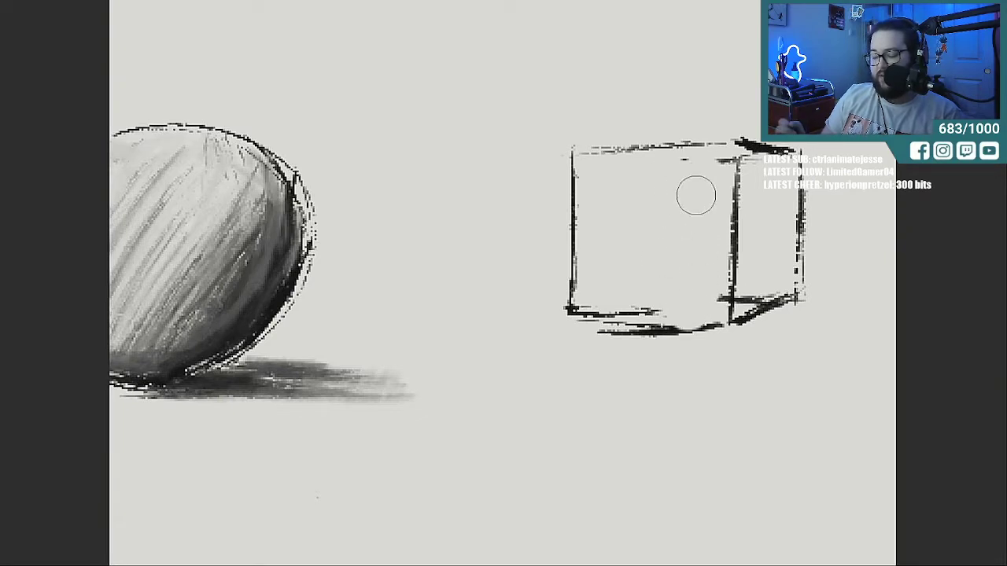
Thicken the cube's near vertical and lower edges, and draw a filled black oval light source with two rays facing it.
mouse_move(732, 159)
mouse_down()
mouse_move(728, 317)
mouse_move(730, 158)
mouse_move(720, 145)
mouse_move(751, 149)
mouse_up()
mouse_move(795, 185)
mouse_down()
mouse_move(802, 291)
mouse_move(731, 316)
mouse_up()
drag(661, 329, 590, 327)
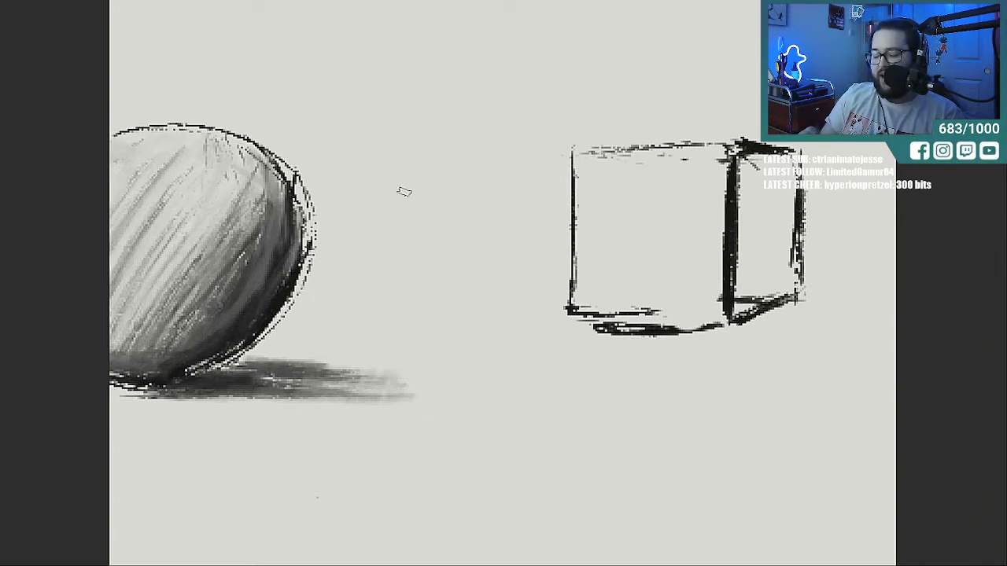
mouse_move(420, 202)
mouse_down()
mouse_move(418, 265)
mouse_move(438, 241)
mouse_move(424, 274)
mouse_up()
drag(448, 188, 477, 175)
drag(442, 297, 491, 287)
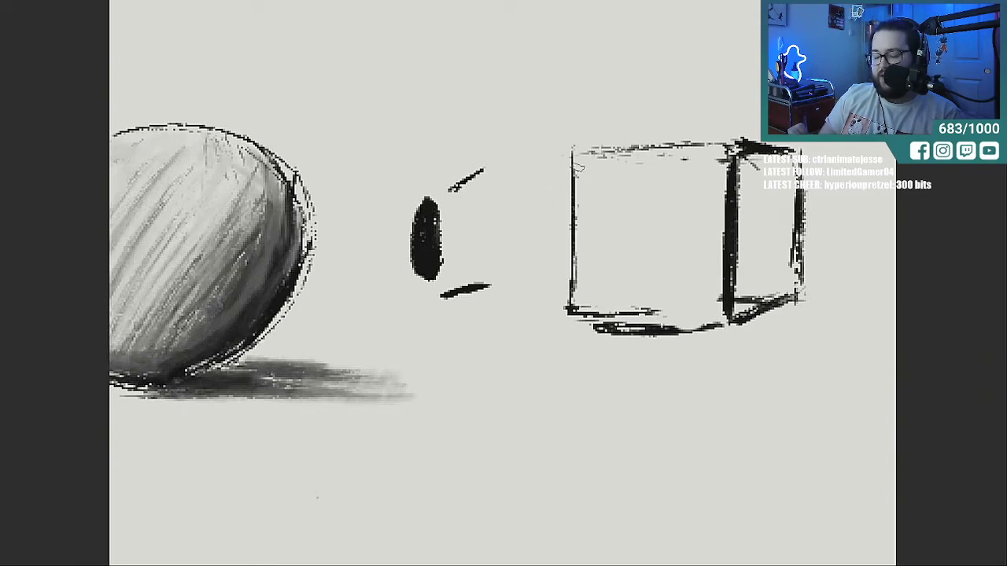
Hatch the cube's light-facing front with light, thin vertical strokes.
drag(589, 312, 588, 206)
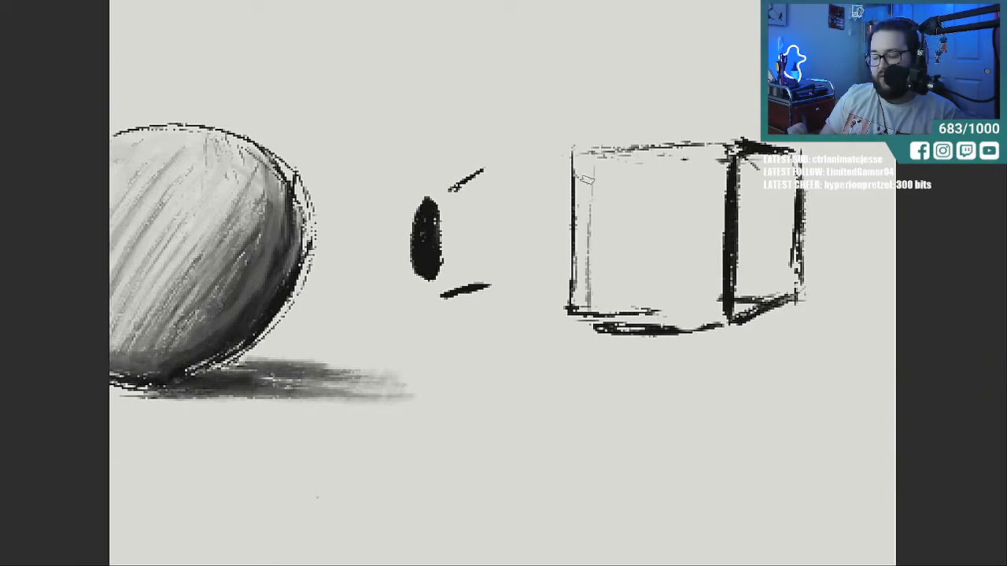
mouse_move(602, 303)
mouse_down()
mouse_move(616, 285)
mouse_move(634, 195)
mouse_up()
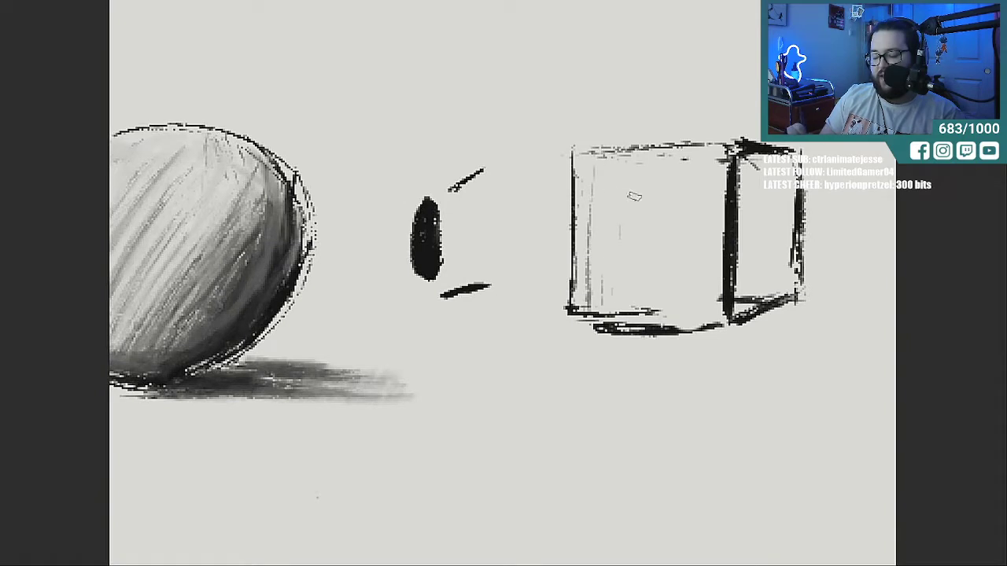
mouse_move(637, 294)
mouse_down()
mouse_move(636, 236)
mouse_move(611, 179)
mouse_up()
drag(665, 285, 664, 197)
drag(678, 308, 688, 186)
drag(704, 291, 708, 224)
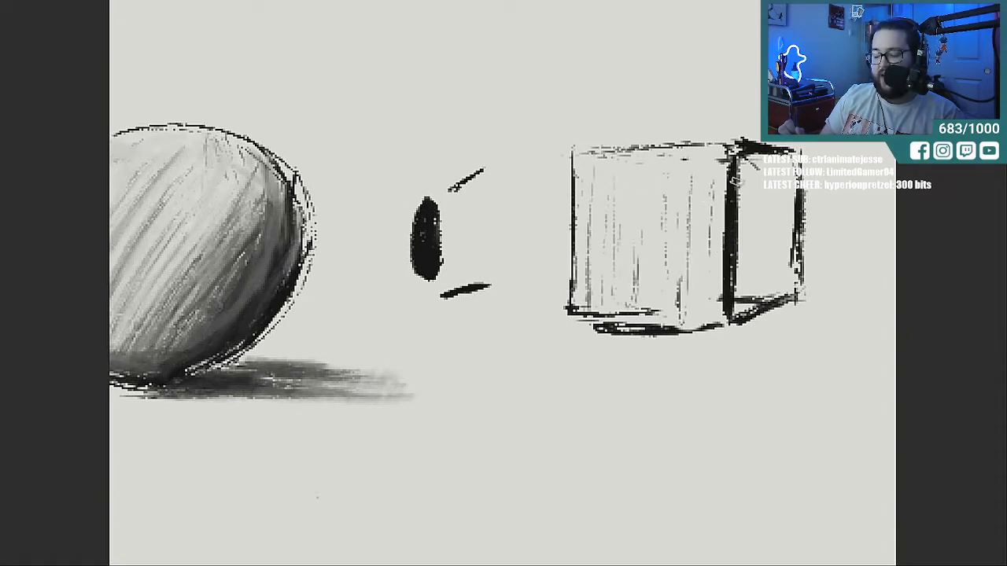
Fill the cube's side face with dense, dark vertical hatching and add strokes on the front face beside the shared corner.
mouse_move(741, 161)
mouse_down()
mouse_move(739, 295)
mouse_move(746, 166)
mouse_up()
mouse_move(754, 293)
mouse_down()
mouse_move(752, 178)
mouse_move(749, 294)
mouse_move(763, 189)
mouse_move(766, 295)
mouse_up()
mouse_move(776, 179)
mouse_down()
mouse_move(780, 291)
mouse_move(790, 178)
mouse_move(788, 296)
mouse_up()
mouse_move(790, 294)
mouse_down()
mouse_move(788, 178)
mouse_move(793, 294)
mouse_up()
drag(794, 287, 794, 178)
drag(783, 236, 784, 296)
mouse_move(779, 295)
mouse_down()
mouse_move(779, 178)
mouse_move(775, 278)
mouse_up()
mouse_move(772, 307)
mouse_down()
mouse_move(773, 207)
mouse_move(773, 291)
mouse_up()
drag(706, 325, 722, 316)
drag(718, 168, 714, 238)
mouse_move(719, 195)
mouse_down()
mouse_move(719, 302)
mouse_move(716, 294)
mouse_up()
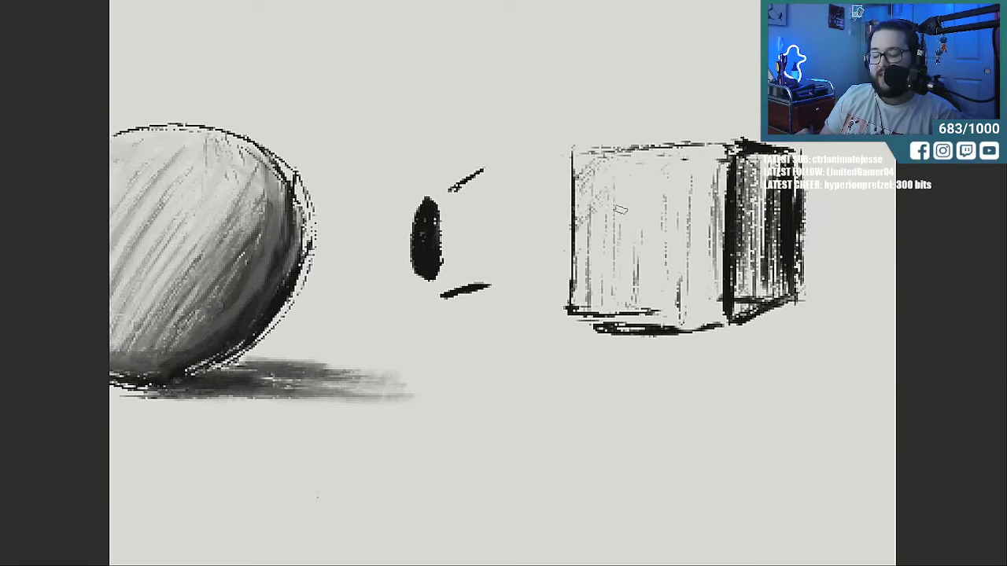
Cross-hatch the cube's front face with light diagonal strokes over the vertical ones.
drag(664, 184, 625, 246)
drag(693, 208, 627, 295)
drag(681, 260, 651, 313)
drag(696, 279, 675, 315)
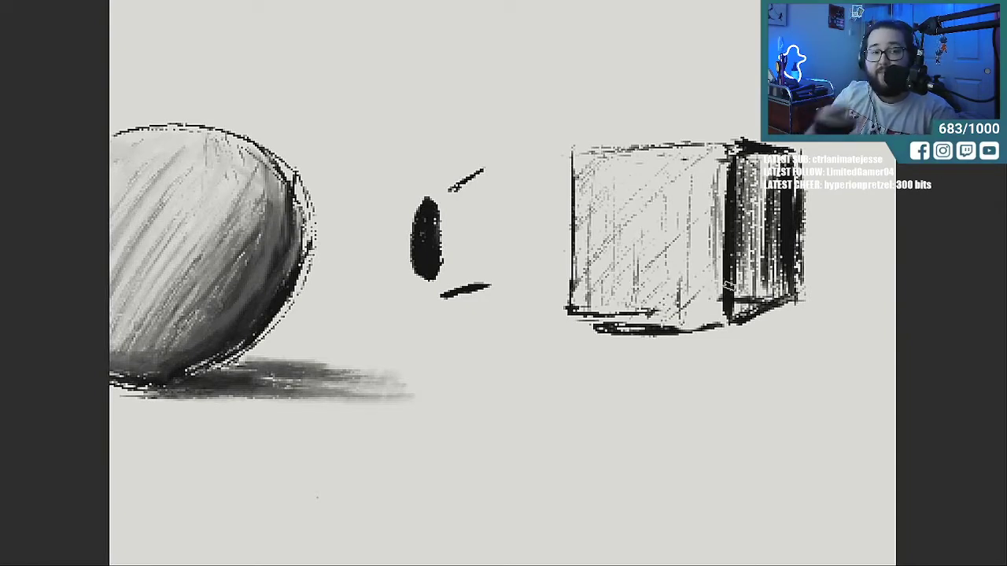
Sketch a rocky cliff below the cube with a jagged slope, a top ridge line and wavy vertical cracks.
mouse_move(478, 406)
mouse_down()
mouse_move(517, 414)
mouse_move(584, 489)
mouse_move(608, 541)
mouse_up()
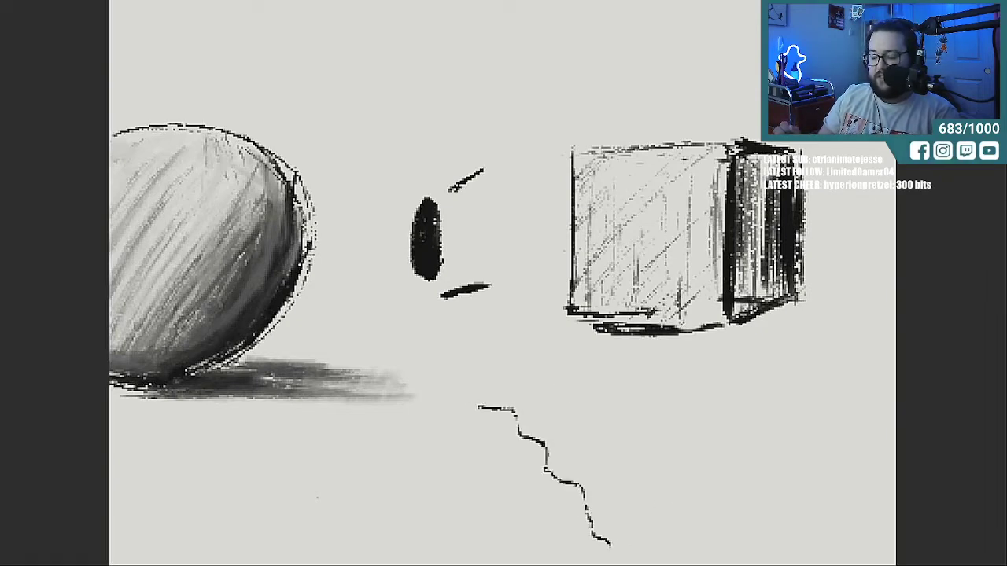
scroll(703, 197, down, 4)
mouse_move(517, 118)
mouse_down()
mouse_move(658, 116)
mouse_move(693, 128)
mouse_move(703, 142)
mouse_move(714, 271)
mouse_up()
drag(704, 135, 744, 136)
drag(612, 147, 677, 281)
mouse_move(524, 124)
mouse_down()
mouse_move(547, 138)
mouse_move(595, 225)
mouse_move(617, 242)
mouse_up()
Thicken the cliff's crack lines with black strokes, and add further heavy cracks at both ends of the rock face.
mouse_move(549, 227)
mouse_down()
mouse_move(547, 247)
mouse_move(572, 298)
mouse_move(550, 226)
mouse_move(578, 305)
mouse_up()
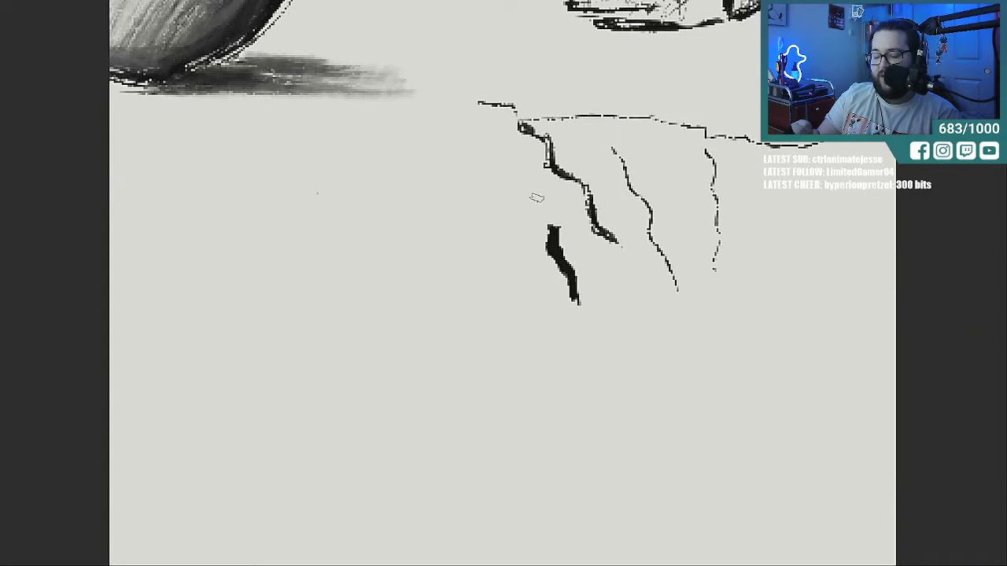
mouse_move(542, 226)
mouse_down()
mouse_move(528, 197)
mouse_move(539, 205)
mouse_move(510, 170)
mouse_move(551, 232)
mouse_move(508, 169)
mouse_up()
mouse_move(521, 124)
mouse_down()
mouse_move(541, 131)
mouse_move(582, 178)
mouse_move(598, 229)
mouse_move(562, 118)
mouse_move(592, 120)
mouse_move(650, 210)
mouse_move(681, 291)
mouse_up()
mouse_move(708, 142)
mouse_down()
mouse_move(723, 236)
mouse_move(714, 287)
mouse_up()
mouse_move(761, 204)
mouse_down()
mouse_move(776, 267)
mouse_move(780, 244)
mouse_move(763, 203)
mouse_move(787, 254)
mouse_move(762, 200)
mouse_move(777, 209)
mouse_up()
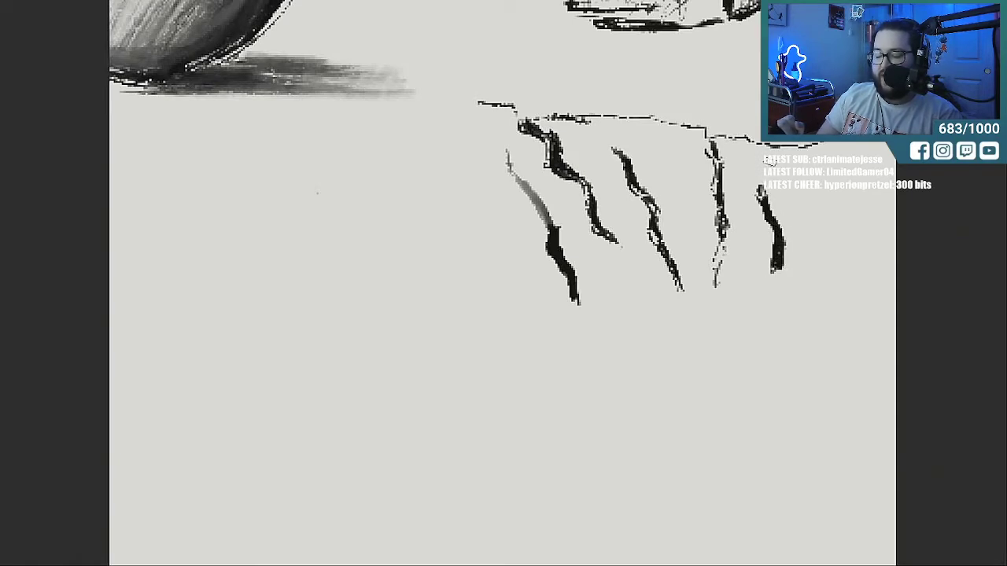
Extend the cliff cracks downward with thin branching lines and short forked strokes.
mouse_move(716, 219)
mouse_down()
mouse_move(755, 236)
mouse_move(760, 274)
mouse_move(814, 314)
mouse_move(820, 346)
mouse_up()
mouse_move(767, 276)
mouse_down()
mouse_move(733, 227)
mouse_move(716, 255)
mouse_move(751, 291)
mouse_move(784, 356)
mouse_move(812, 363)
mouse_up()
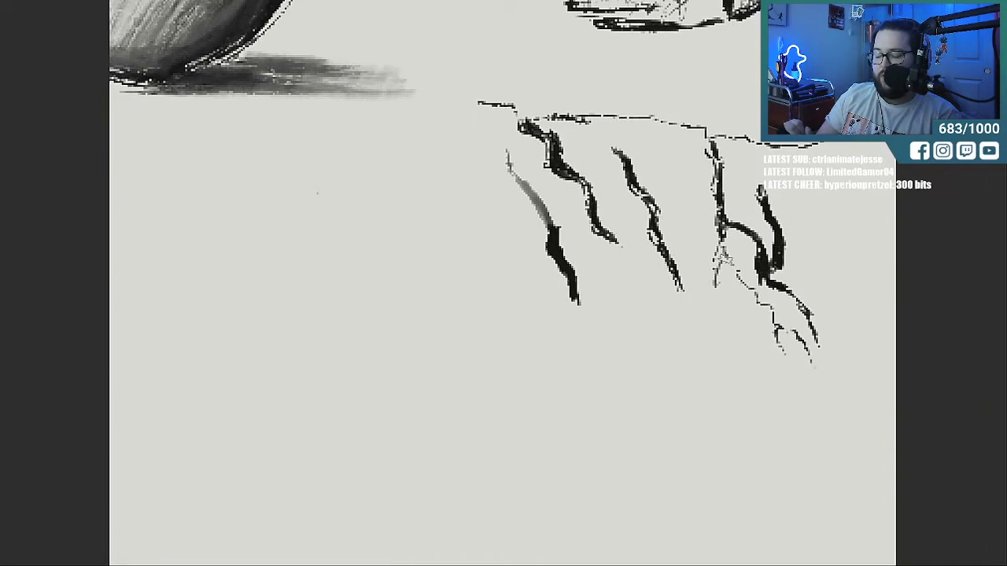
mouse_move(669, 274)
mouse_down()
mouse_move(706, 350)
mouse_move(689, 260)
mouse_move(701, 265)
mouse_up()
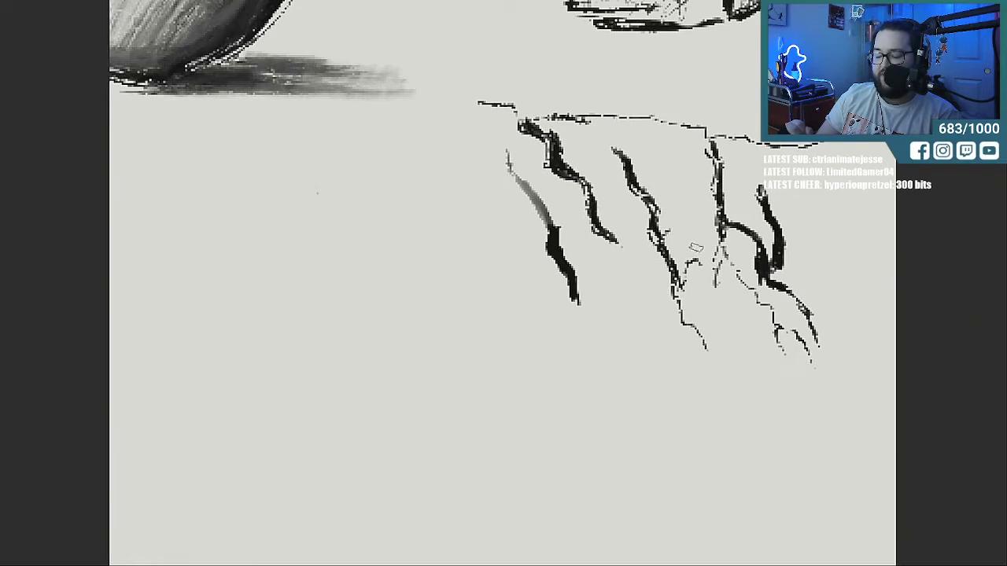
drag(562, 252, 620, 302)
mouse_move(591, 272)
mouse_down()
mouse_move(641, 297)
mouse_move(615, 300)
mouse_up()
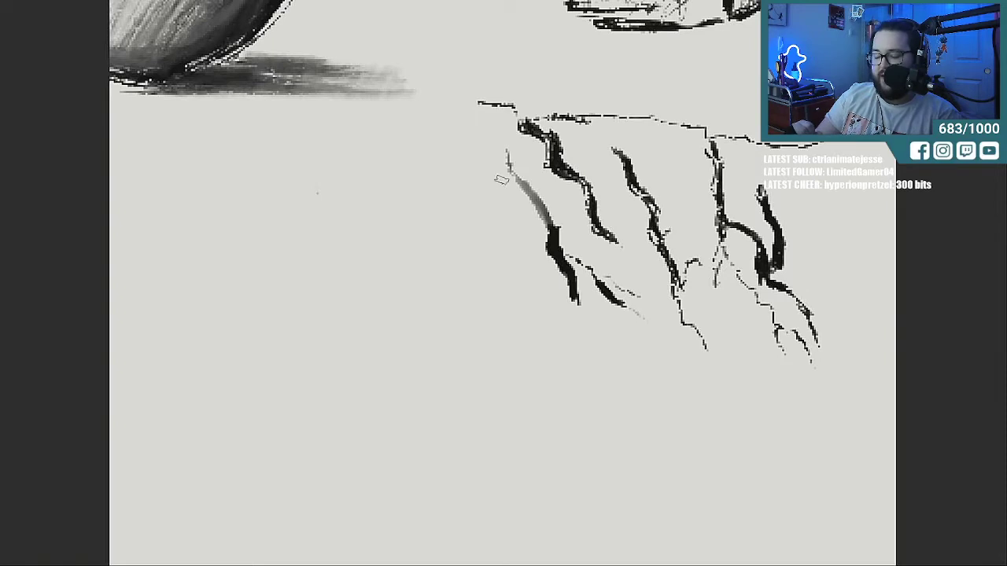
Shade around the cliff's outermost crack with light gray diagonal strokes.
drag(512, 195, 539, 226)
drag(507, 183, 533, 224)
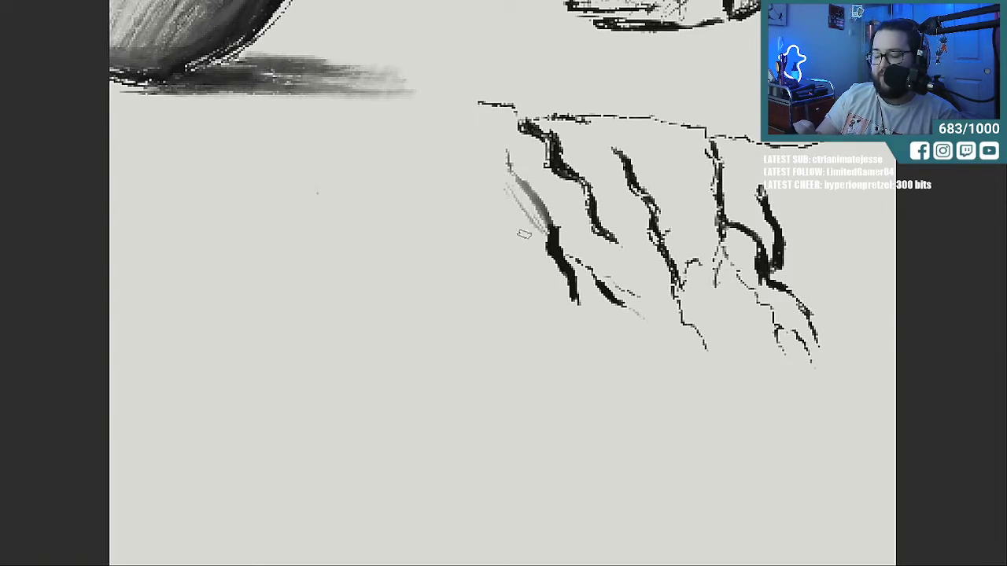
mouse_move(581, 198)
mouse_down()
mouse_move(562, 186)
mouse_move(564, 206)
mouse_move(542, 183)
mouse_move(551, 220)
mouse_move(541, 186)
mouse_move(564, 250)
mouse_move(586, 258)
mouse_move(568, 217)
mouse_move(592, 236)
mouse_up()
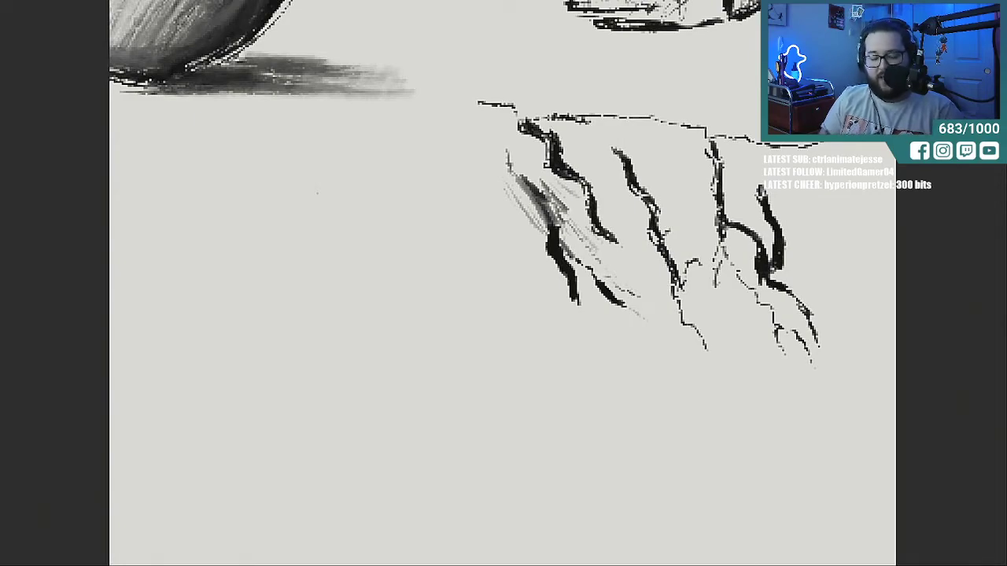
On the character's belt, draw a small filled black oval on the strap and shade a dark shadow along the loop's opposite edge.
key(ctrl+minus)
key(ctrl+minus)
drag(724, 283, 283, 283)
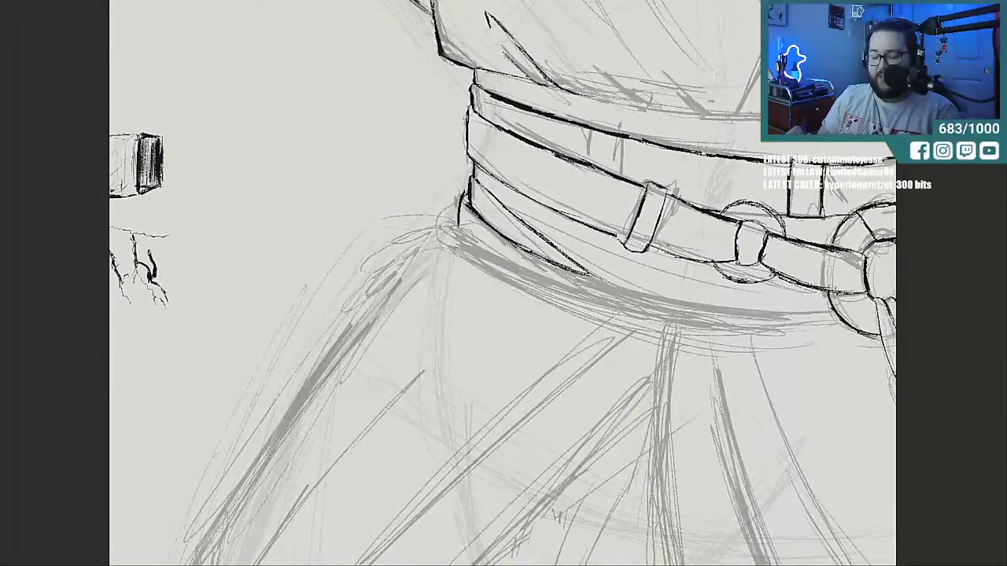
scroll(276, 209, up, 2)
scroll(348, 231, up, 2)
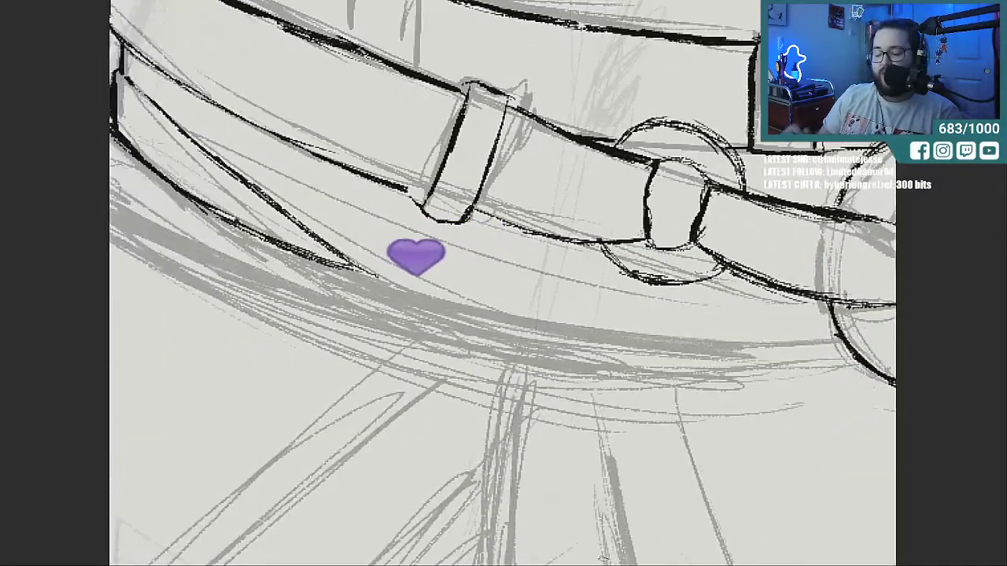
scroll(503, 287, up, 5)
scroll(578, 311, down, 1)
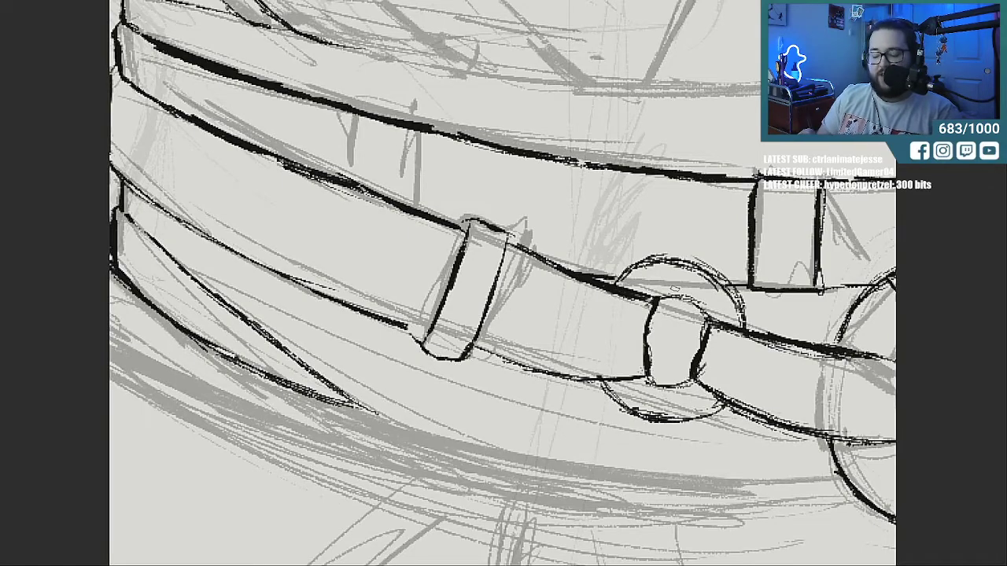
key(ctrl+plus)
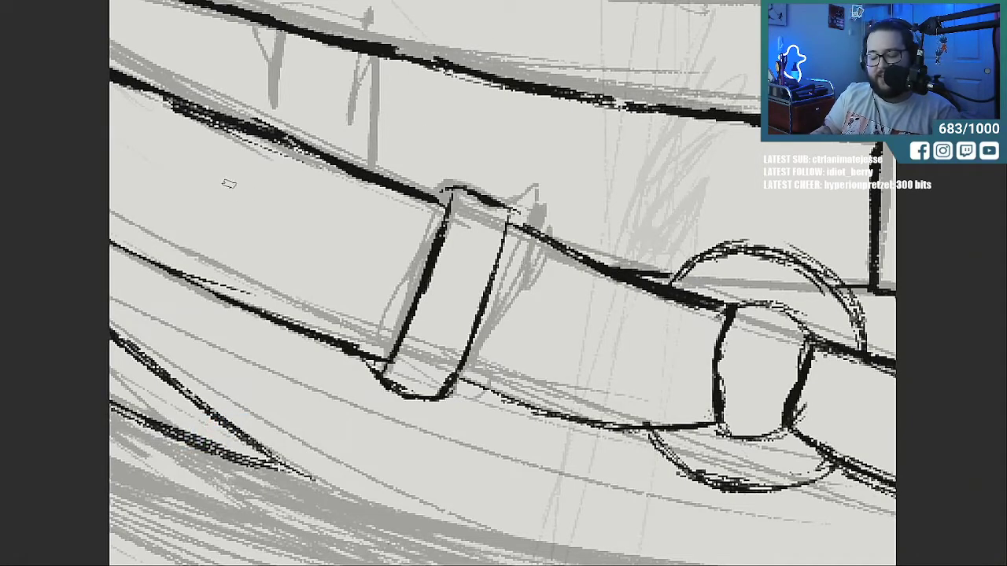
mouse_move(199, 198)
mouse_down()
mouse_move(194, 220)
mouse_move(206, 175)
mouse_move(190, 224)
mouse_move(221, 181)
mouse_up()
drag(508, 228, 481, 328)
mouse_move(510, 265)
mouse_down()
mouse_move(458, 383)
mouse_move(519, 235)
mouse_move(494, 302)
mouse_up()
drag(536, 236, 511, 284)
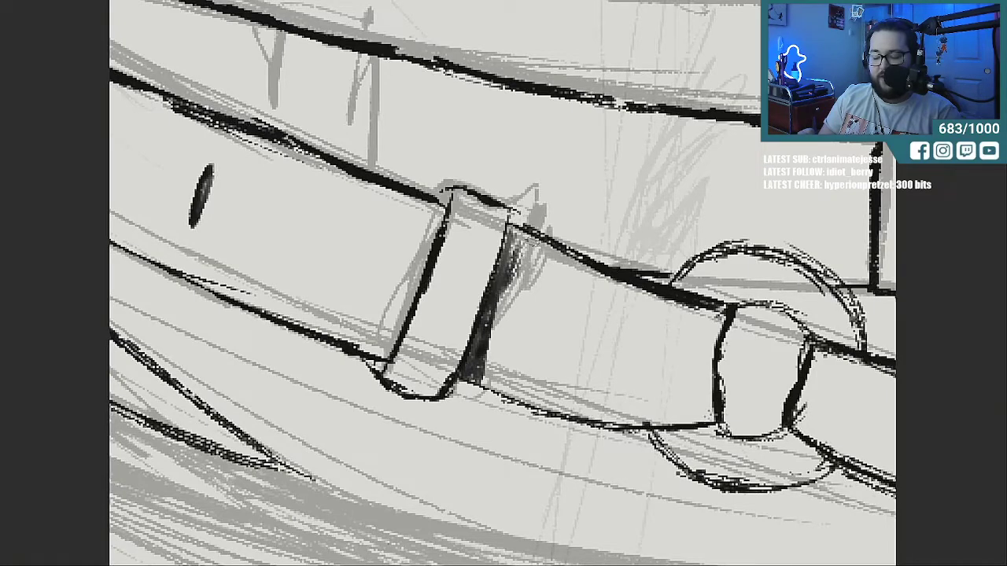
drag(492, 362, 508, 365)
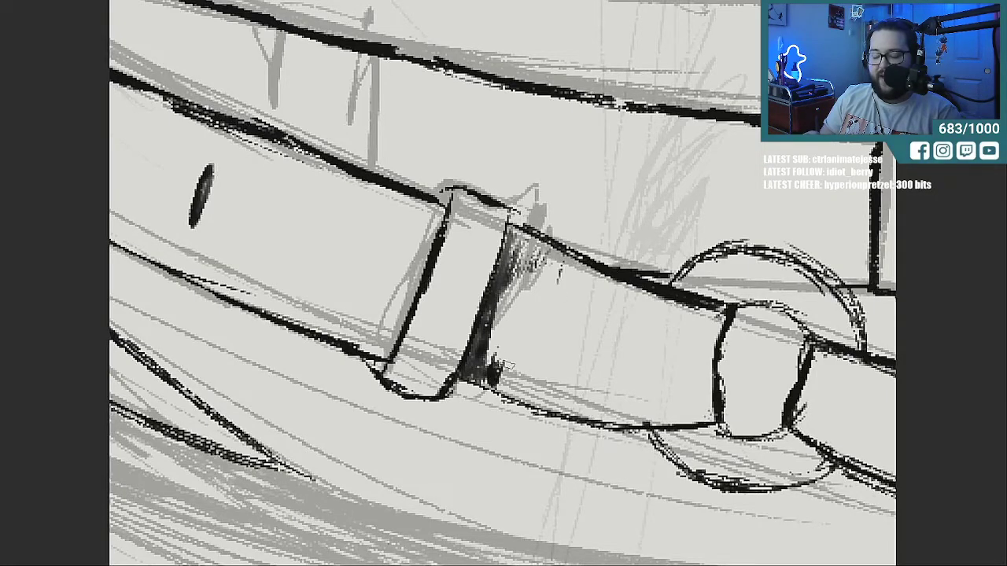
Hatch the belt loop's shadow outward along the strap with fading parallel strokes and deepen the black beside the loop.
drag(511, 288, 491, 353)
drag(530, 265, 494, 360)
drag(527, 303, 506, 375)
drag(563, 274, 525, 374)
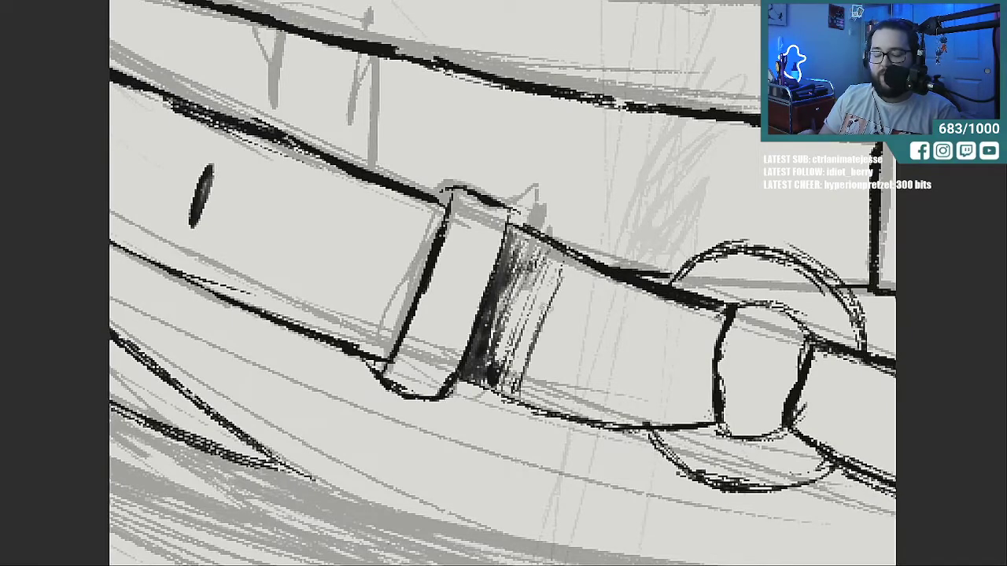
mouse_move(544, 288)
mouse_down()
mouse_move(507, 352)
mouse_move(477, 354)
mouse_up()
drag(503, 288, 472, 357)
drag(525, 239, 494, 309)
drag(527, 256, 507, 311)
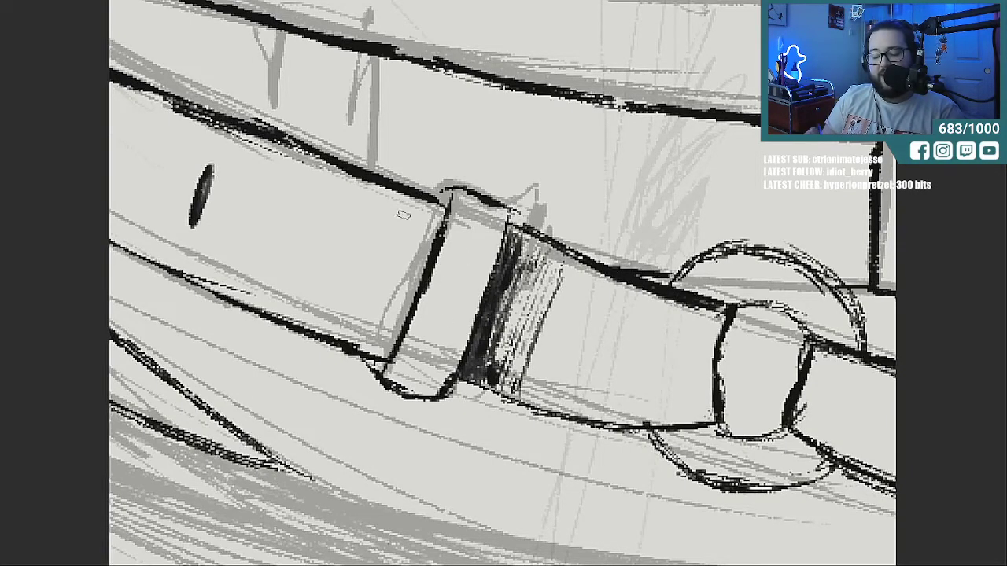
Replace the black oval on the belt strap with one closer to the loop and fill the loop's shadow solid black.
drag(390, 242, 379, 280)
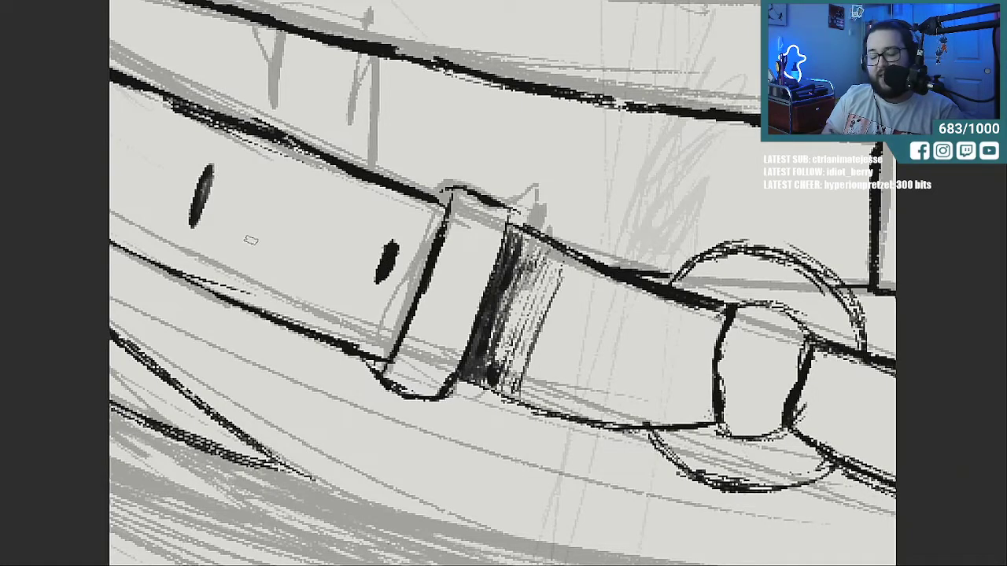
drag(207, 166, 196, 223)
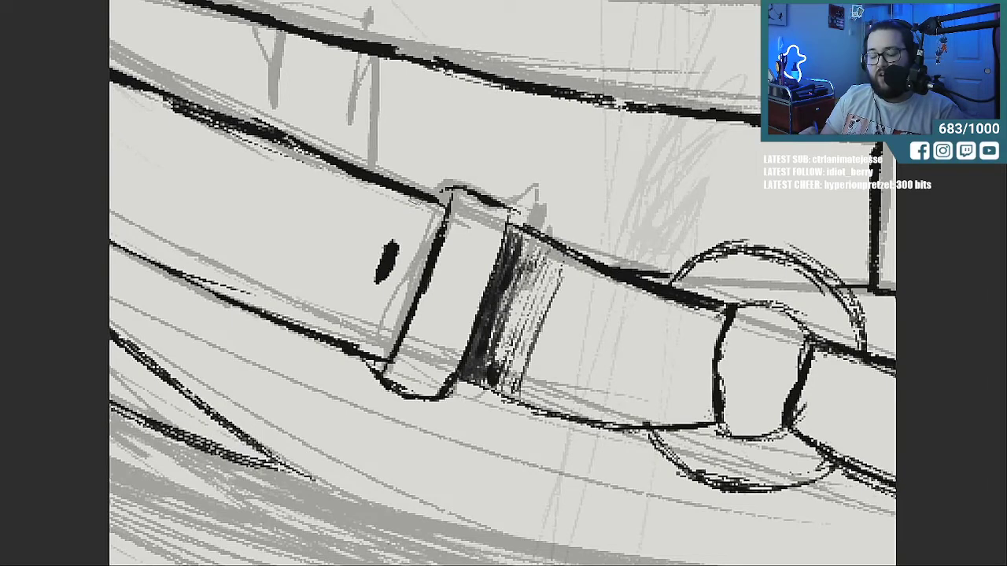
mouse_move(508, 240)
mouse_down()
mouse_move(464, 370)
mouse_move(515, 251)
mouse_move(480, 358)
mouse_move(535, 260)
mouse_move(494, 368)
mouse_move(525, 358)
mouse_up()
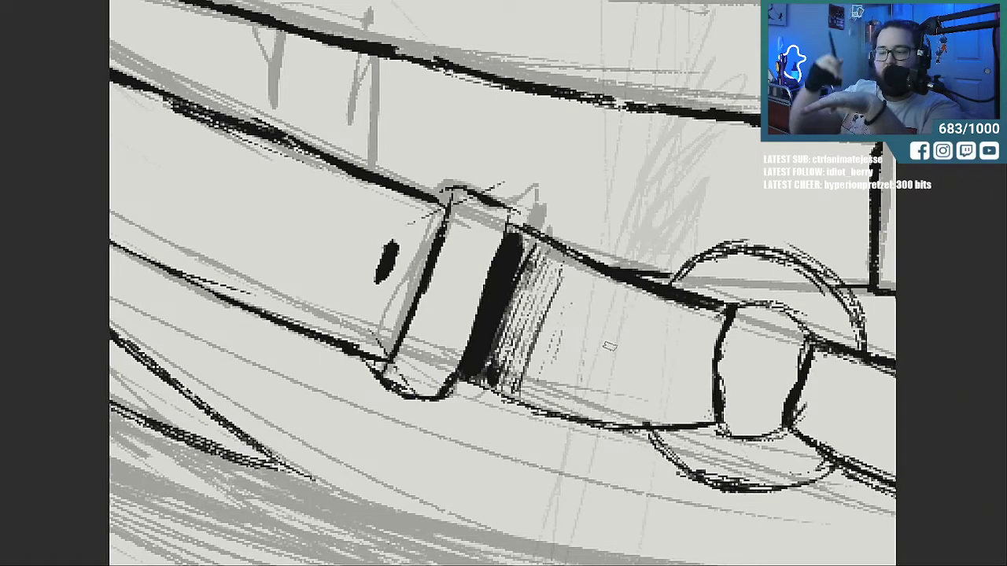
Draw short sample strokes in different directions and weights in the empty space above the belt loop.
mouse_move(616, 192)
mouse_down()
mouse_move(615, 136)
mouse_move(617, 193)
mouse_move(658, 206)
mouse_move(791, 204)
mouse_up()
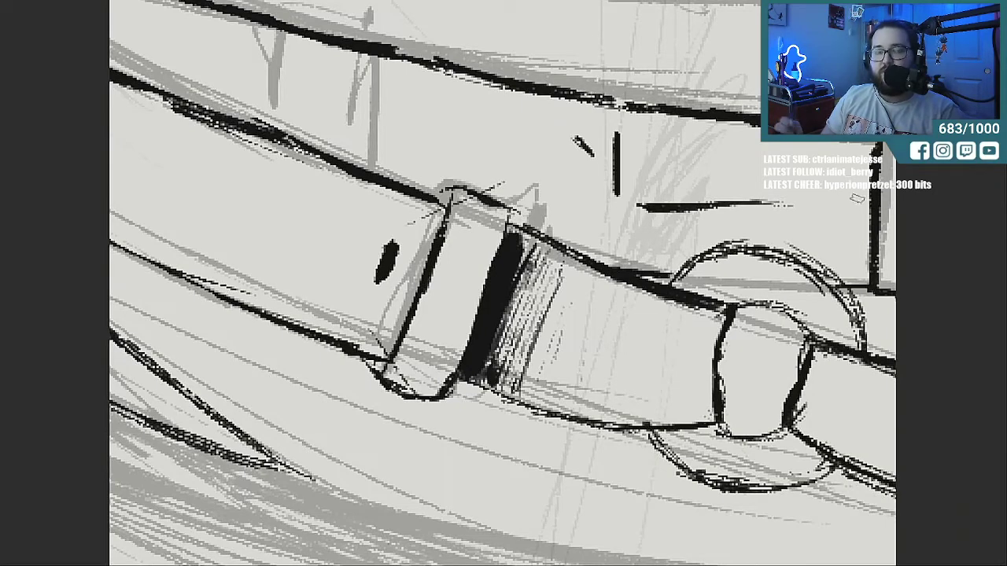
mouse_move(584, 143)
mouse_down()
mouse_move(611, 184)
mouse_move(658, 195)
mouse_move(748, 195)
mouse_up()
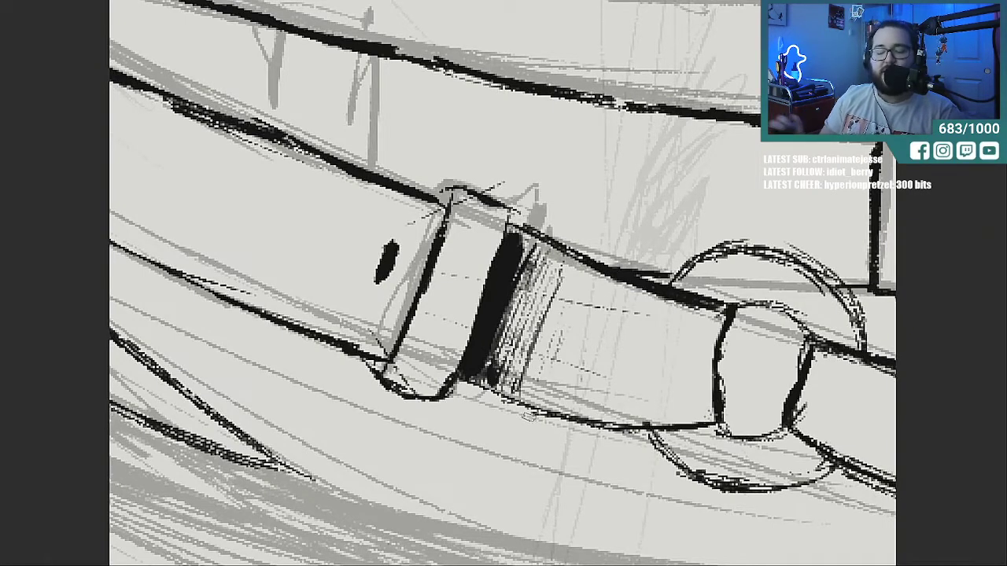
drag(626, 141, 627, 197)
drag(563, 152, 590, 166)
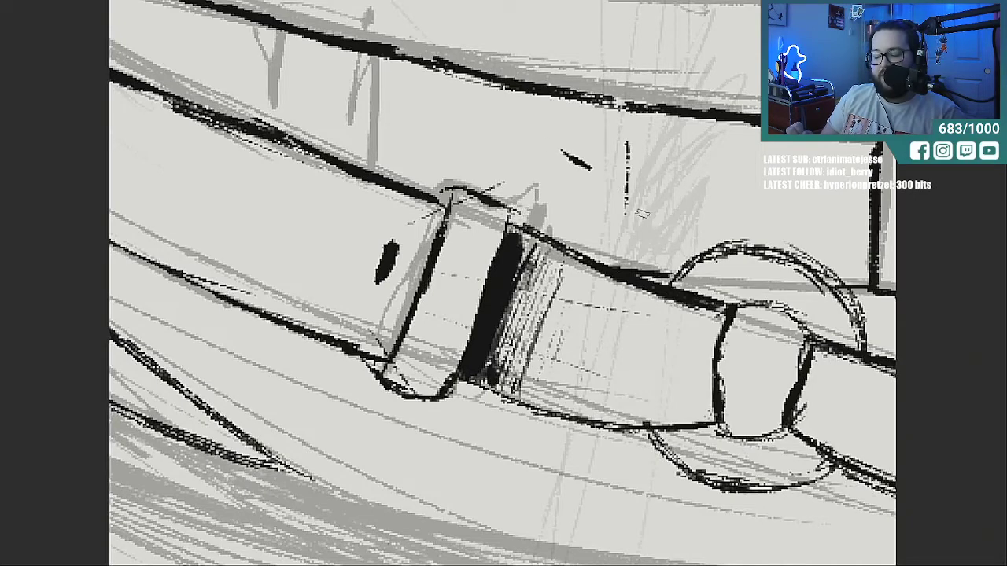
Erase the sample strokes above the belt and the black oval beside the loop.
click(642, 214)
click(619, 125)
mouse_move(578, 160)
mouse_down()
mouse_move(602, 138)
mouse_move(634, 171)
mouse_up()
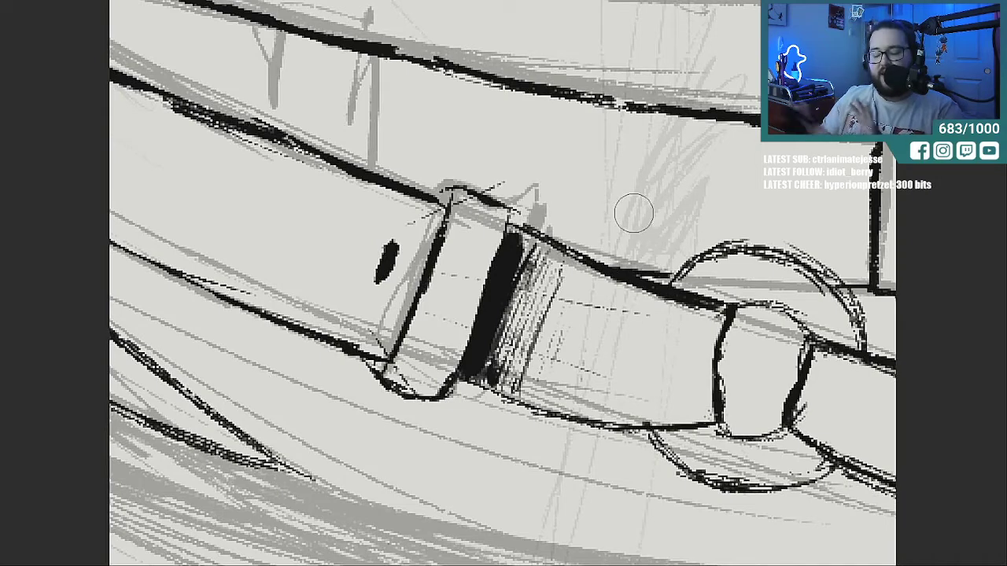
mouse_move(399, 218)
mouse_down()
mouse_move(378, 262)
mouse_move(374, 318)
mouse_up()
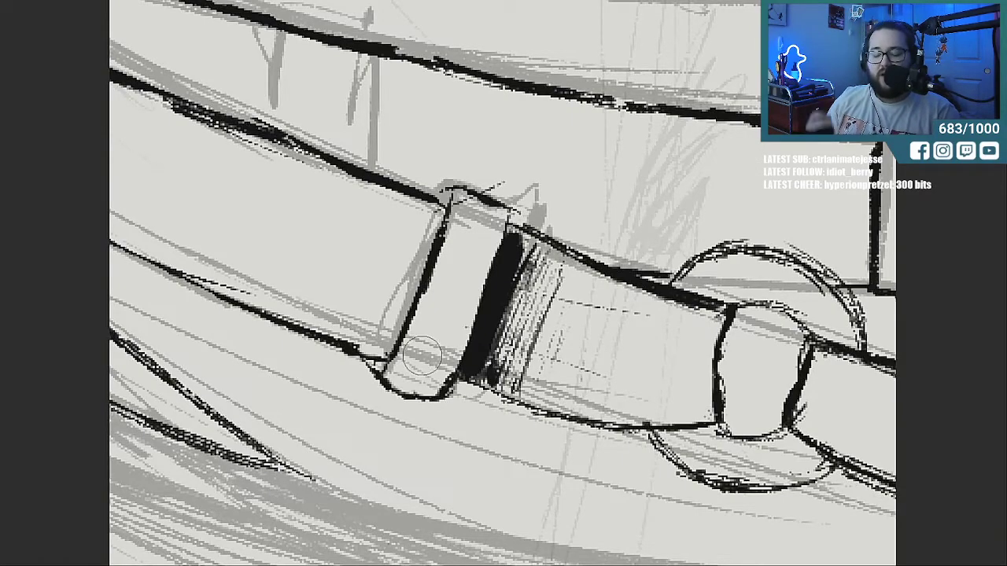
Sketch a tall, narrow four-sided shape beside the shaded cube study and undo its strokes.
drag(423, 356, 818, 511)
drag(191, 552, 519, 553)
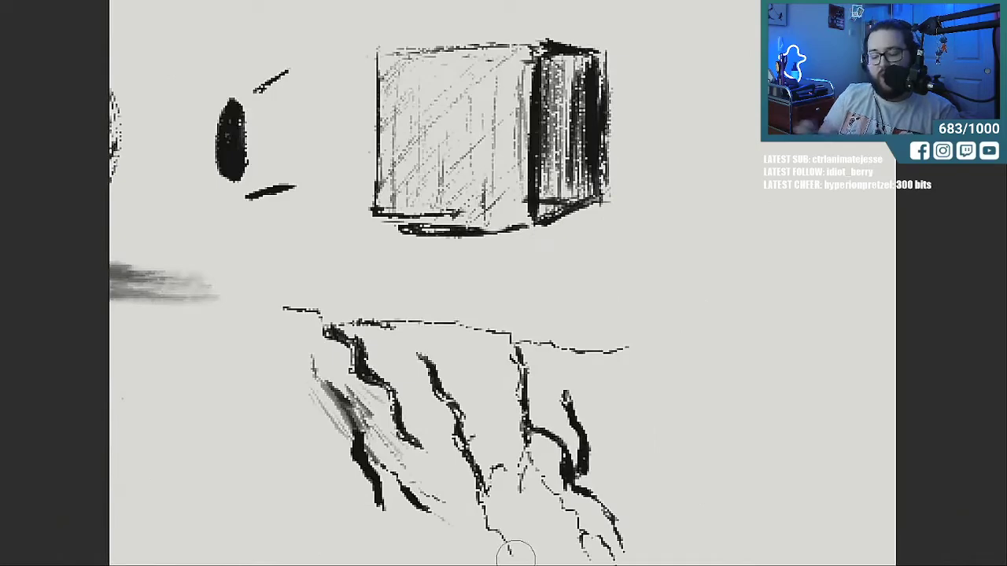
key(ctrl+minus)
key(ctrl+minus)
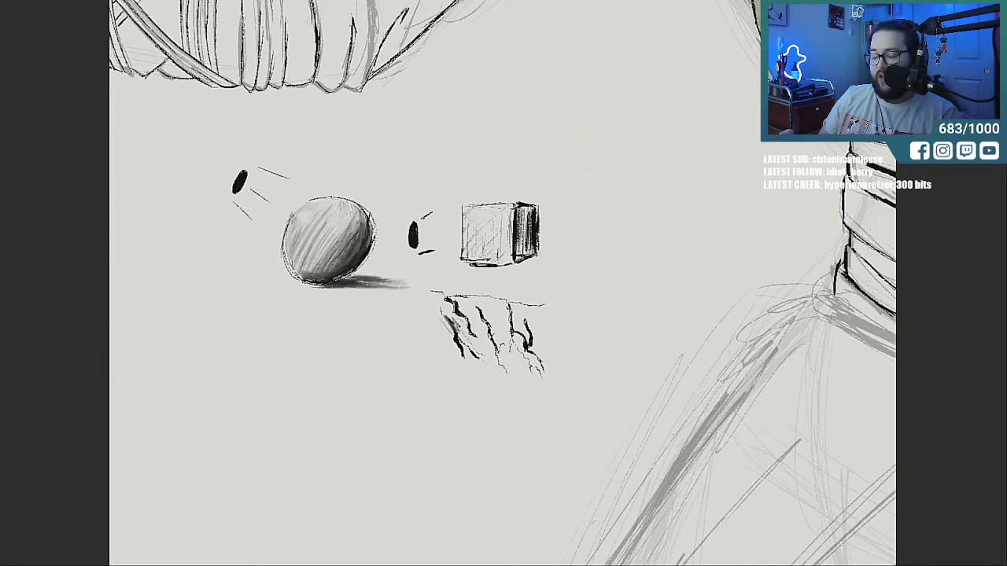
key(Delete)
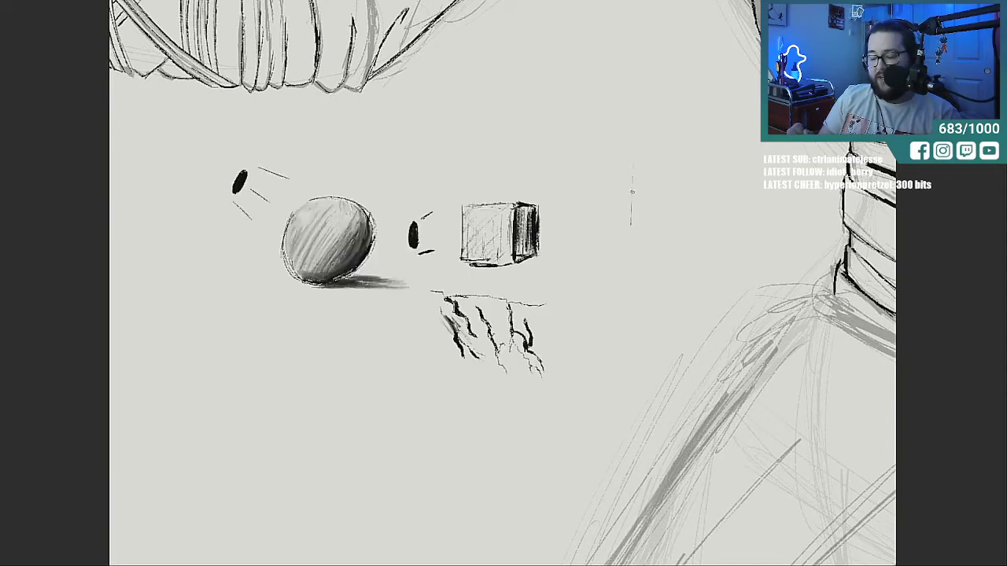
mouse_move(631, 191)
mouse_down()
mouse_move(631, 264)
mouse_move(632, 118)
mouse_move(627, 265)
mouse_up()
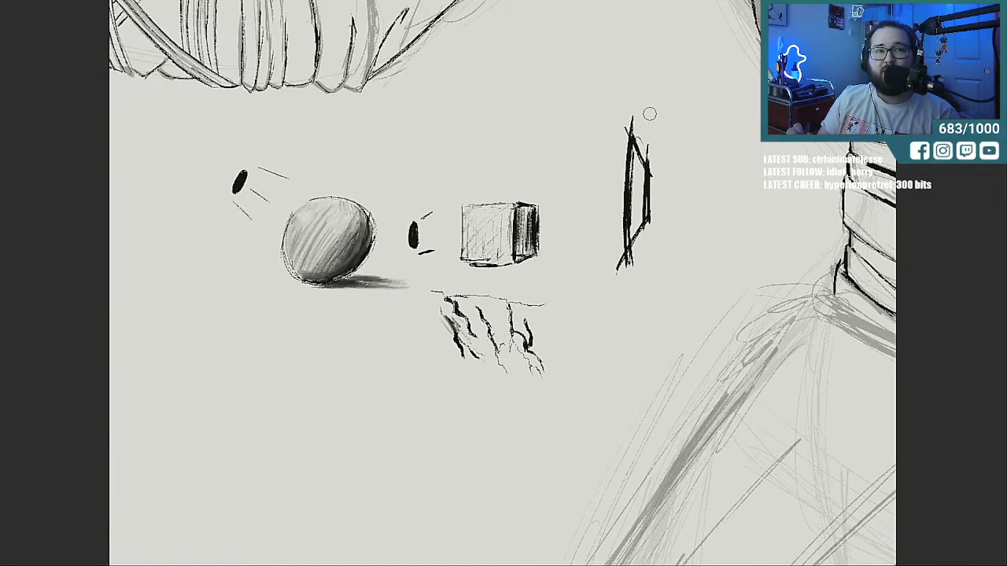
key(ctrl+z)
key(ctrl+z)
key(ctrl+z)
key(ctrl+z)
key(ctrl+z)
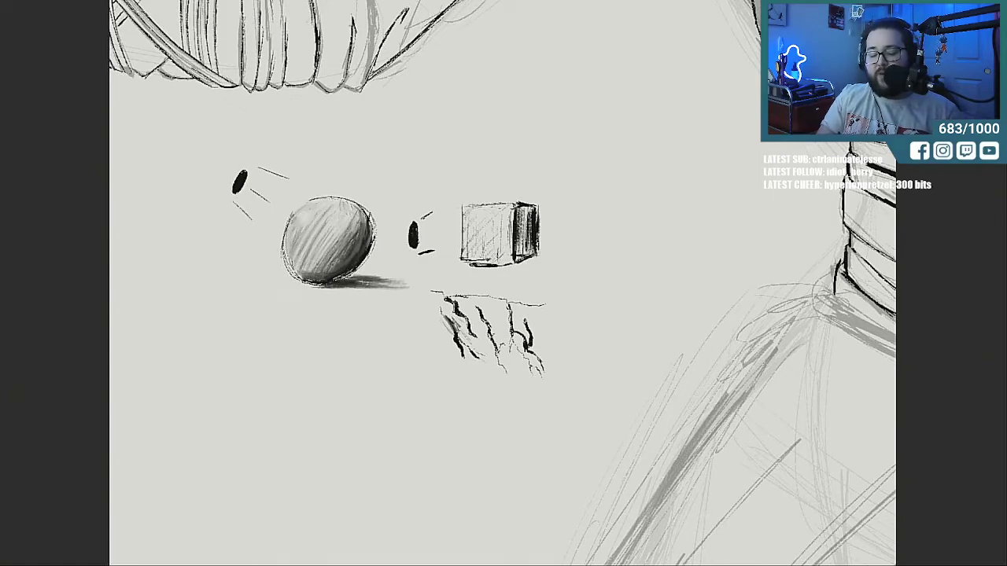
Draw a short, thick slanted stroke in the empty space above the cube study.
drag(535, 117, 555, 76)
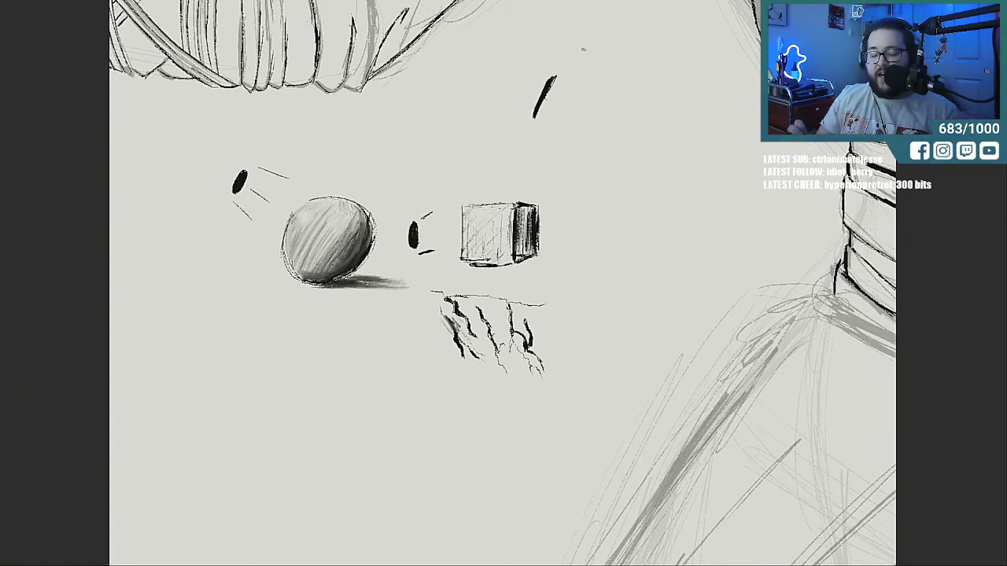
key(ctrl+minus)
key(ctrl+minus)
key(ctrl+minus)
key(ctrl+minus)
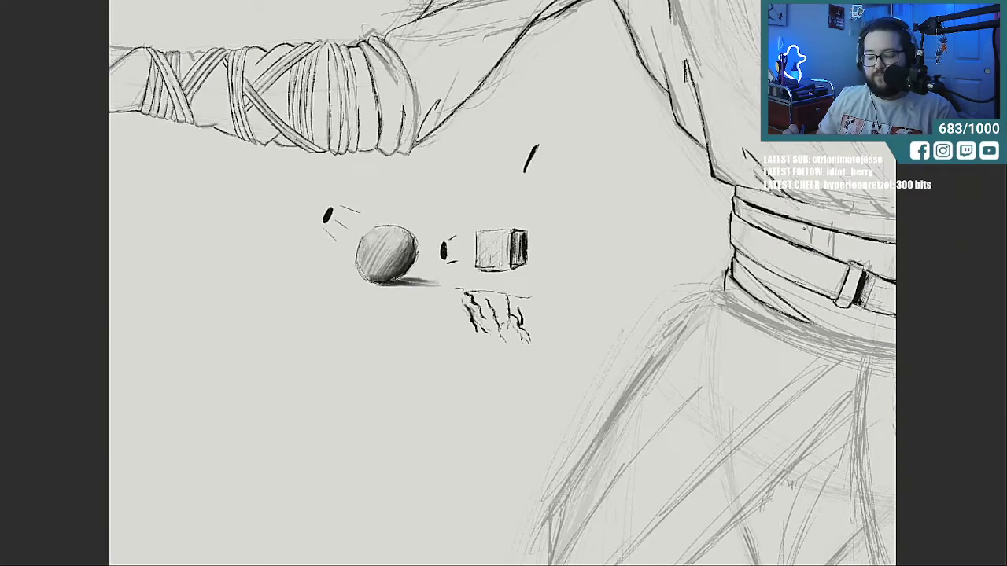
key(ctrl+minus)
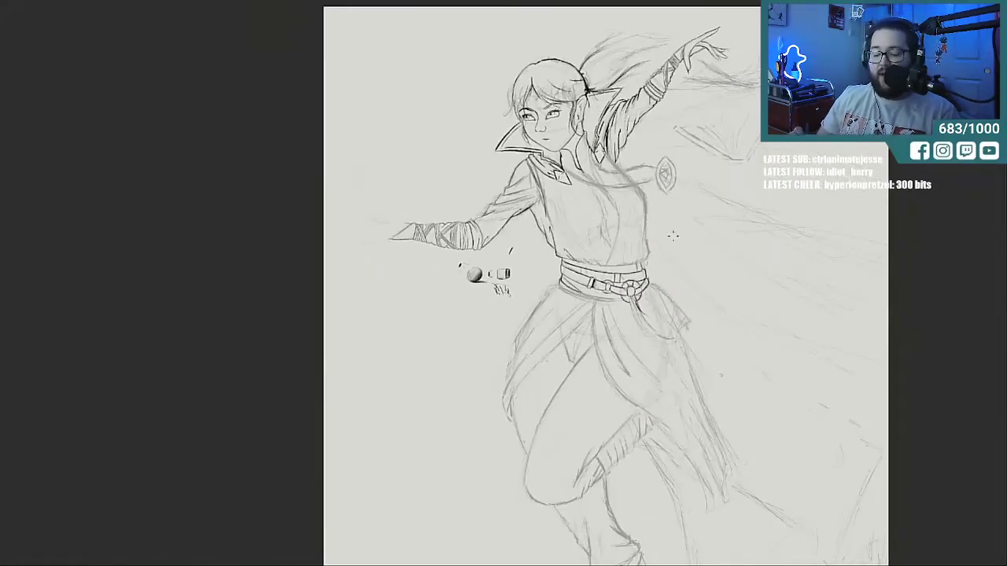
key(ctrl+minus)
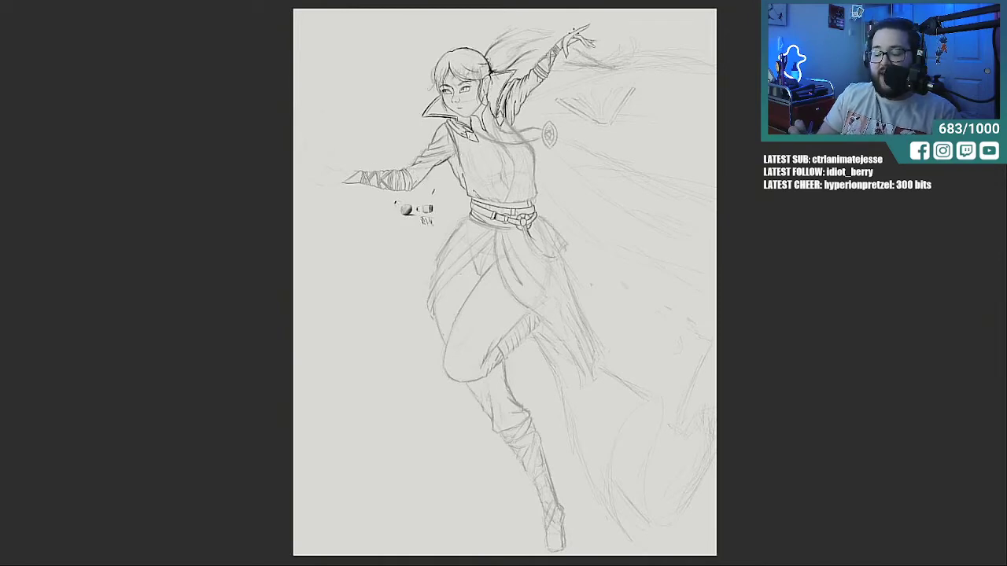
Lasso the character's raised hand and forearm, scale them down, and undo the transformation and the selection.
drag(532, 77, 538, 88)
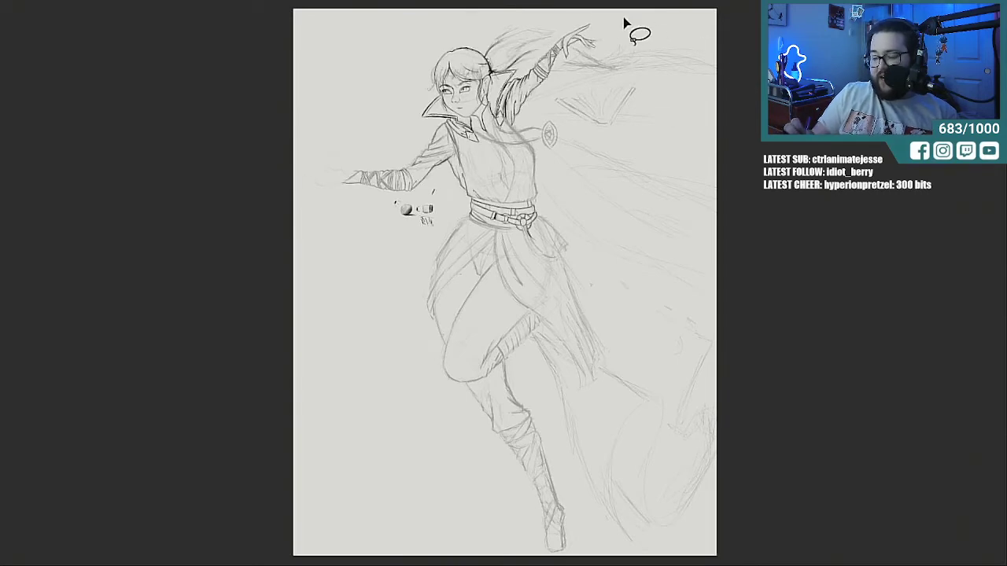
mouse_move(589, 23)
mouse_down()
mouse_move(533, 45)
mouse_move(535, 90)
mouse_move(612, 75)
mouse_move(590, 17)
mouse_up()
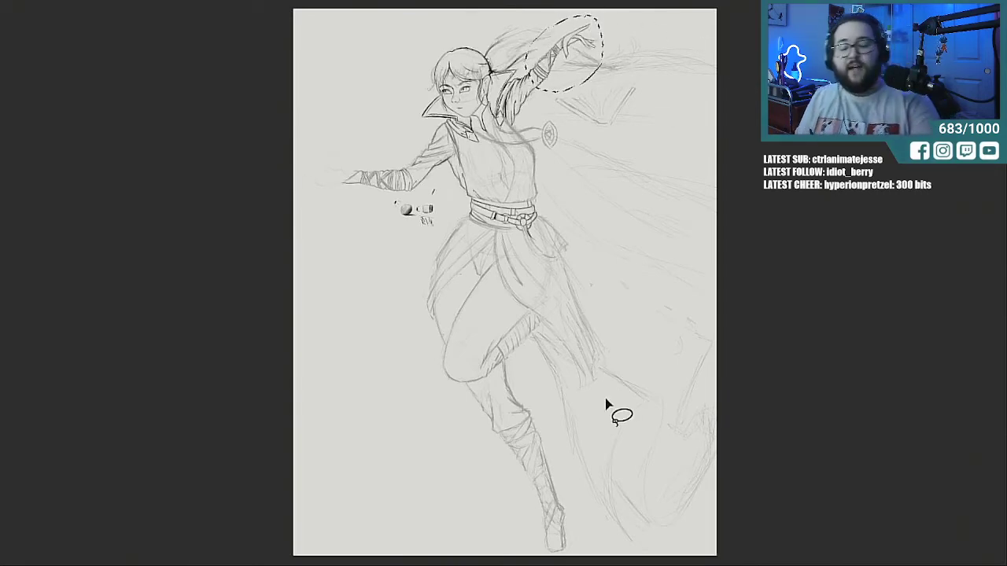
key(ctrl+t)
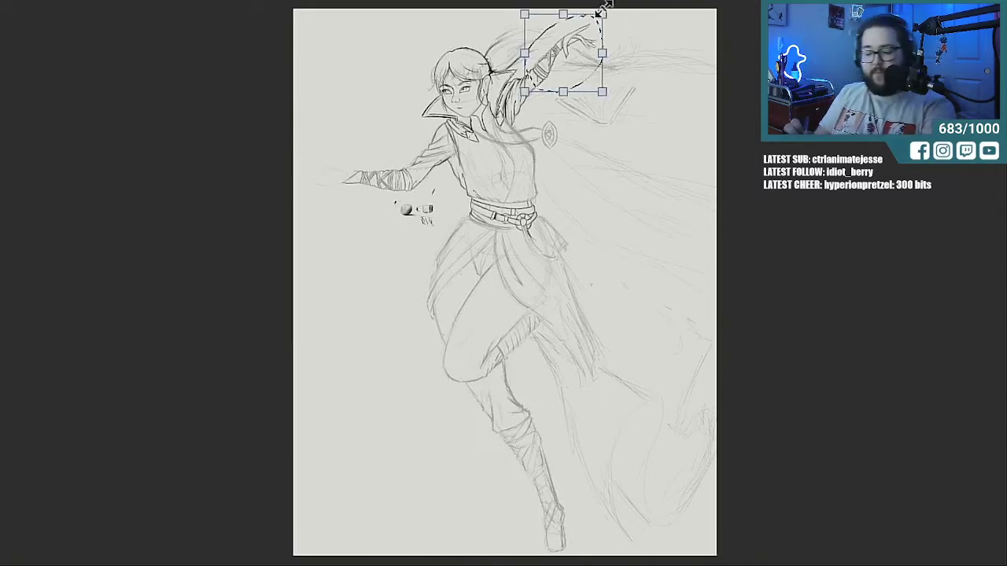
drag(602, 14, 586, 30)
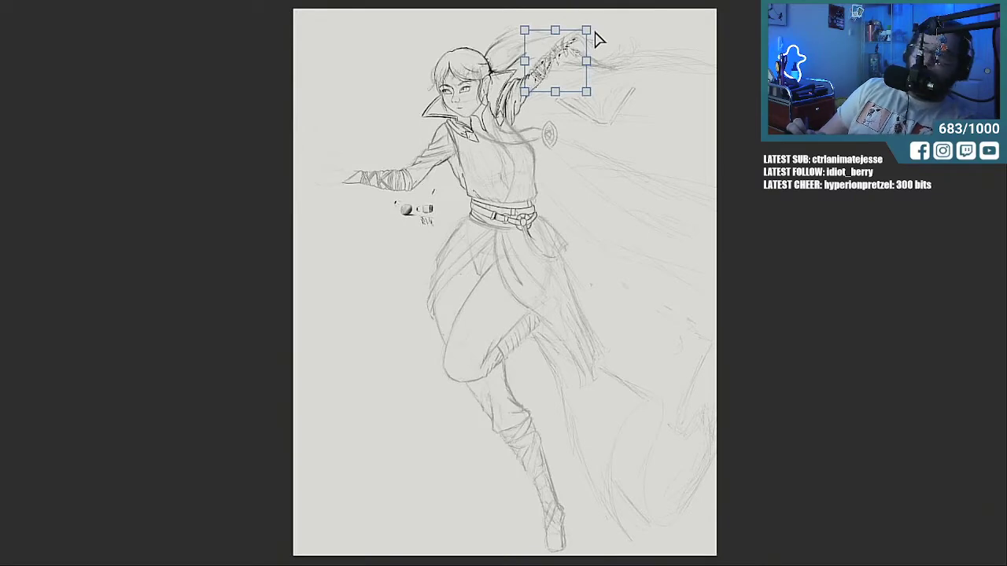
key(Return)
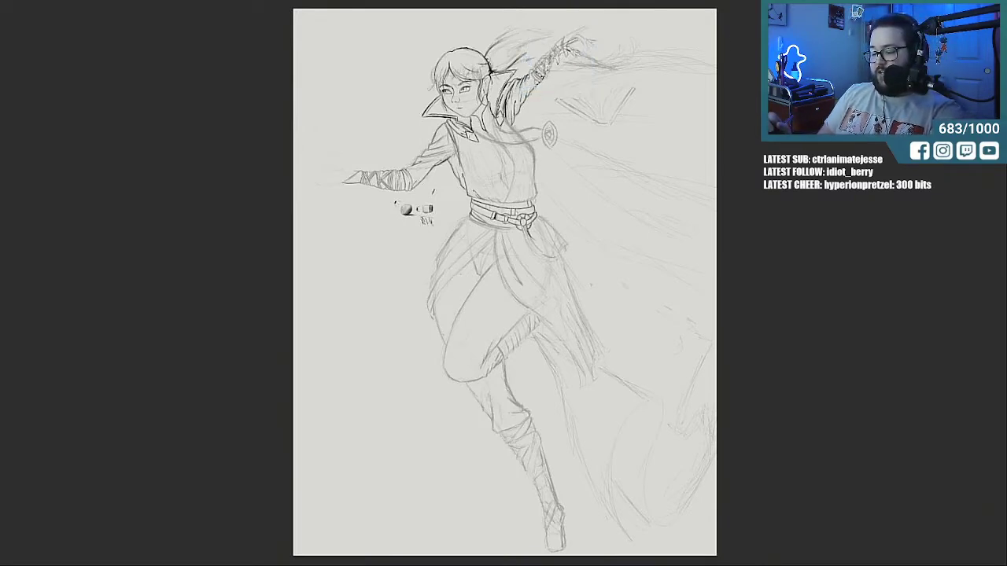
key(ctrl+comma)
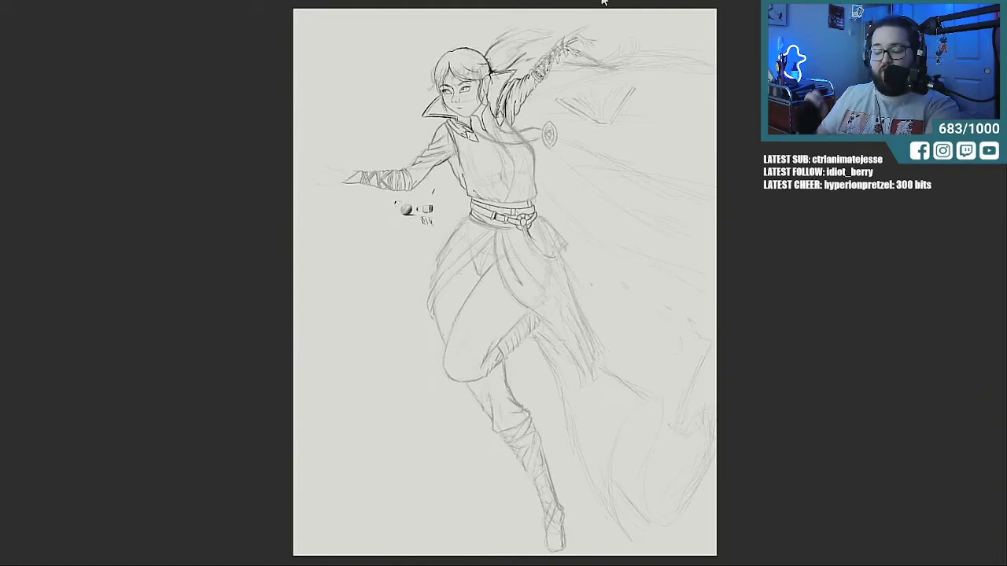
key(ctrl+z)
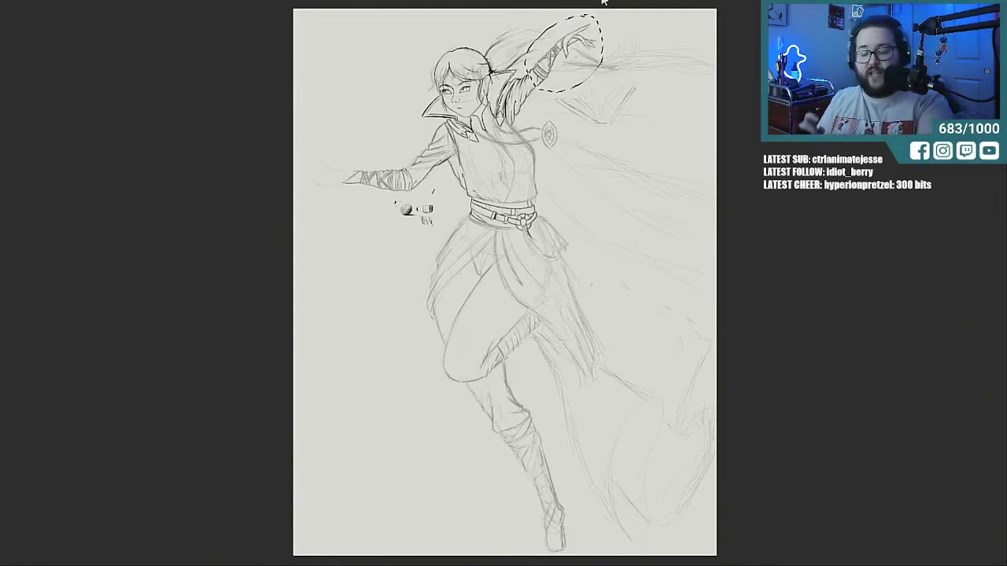
key(ctrl+z)
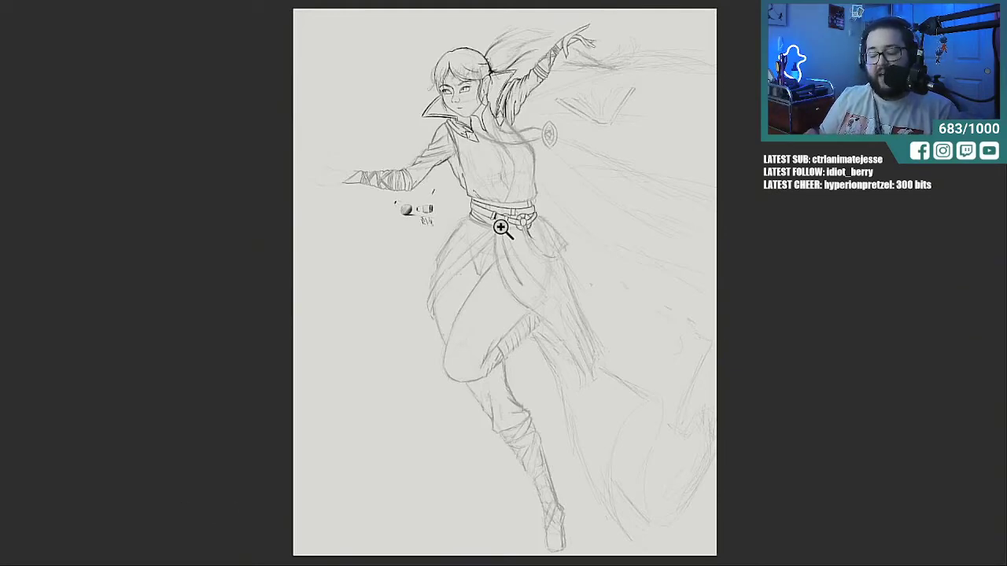
Sketch a second cube below the sphere study with thick outlines and fill its narrow side face black.
mouse_move(411, 215)
mouse_down()
mouse_move(492, 231)
mouse_move(479, 213)
mouse_up()
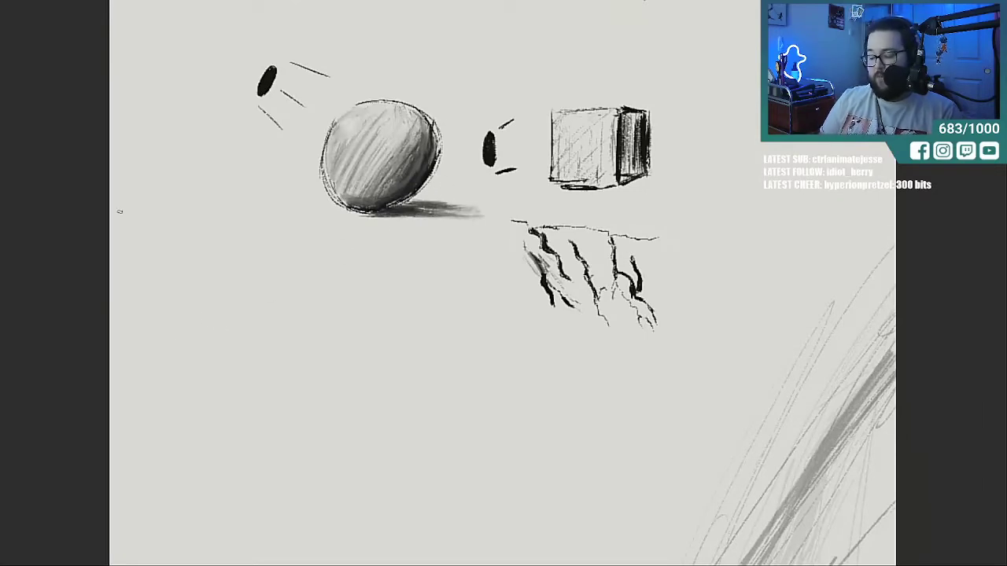
mouse_move(370, 321)
mouse_down()
mouse_move(371, 398)
mouse_move(370, 316)
mouse_move(382, 386)
mouse_move(402, 368)
mouse_move(401, 327)
mouse_up()
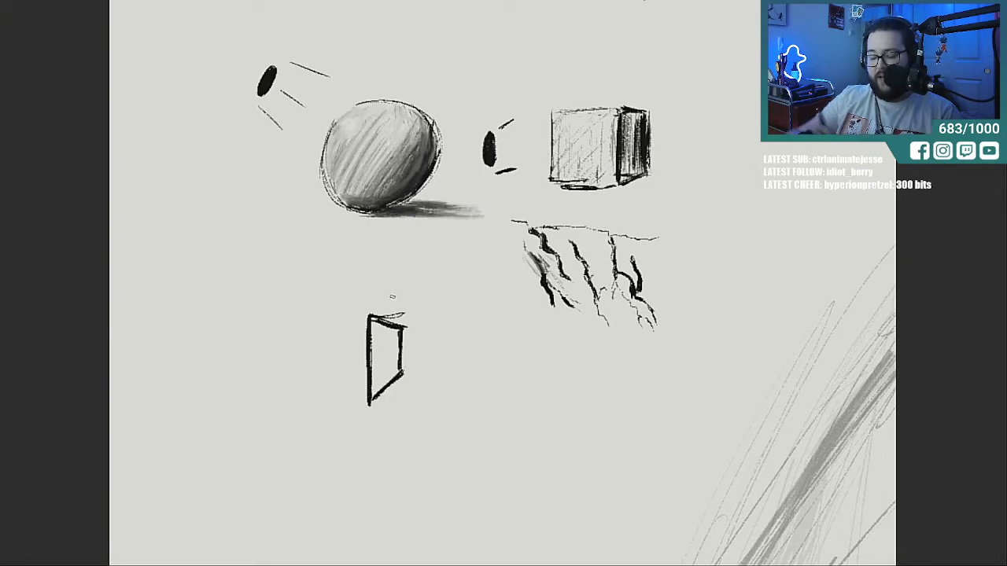
mouse_move(376, 402)
mouse_down()
mouse_move(312, 403)
mouse_move(328, 402)
mouse_up()
mouse_move(367, 321)
mouse_down()
mouse_move(332, 320)
mouse_move(301, 401)
mouse_move(298, 325)
mouse_move(319, 322)
mouse_move(375, 391)
mouse_move(373, 326)
mouse_move(378, 396)
mouse_move(385, 323)
mouse_move(392, 385)
mouse_move(397, 334)
mouse_move(374, 323)
mouse_up()
drag(292, 325, 361, 317)
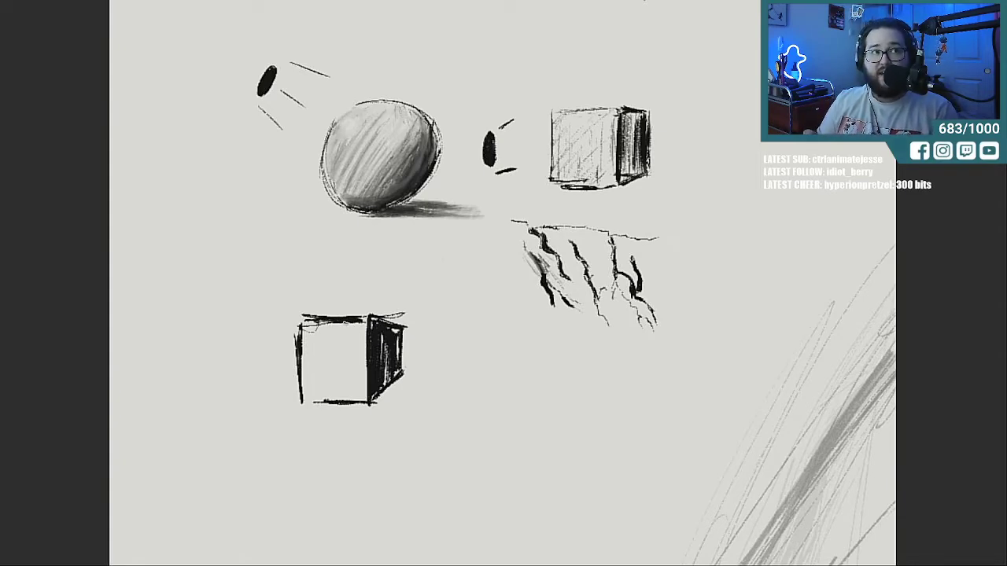
mouse_move(344, 324)
mouse_down()
mouse_move(394, 359)
mouse_move(398, 346)
mouse_move(386, 367)
mouse_up()
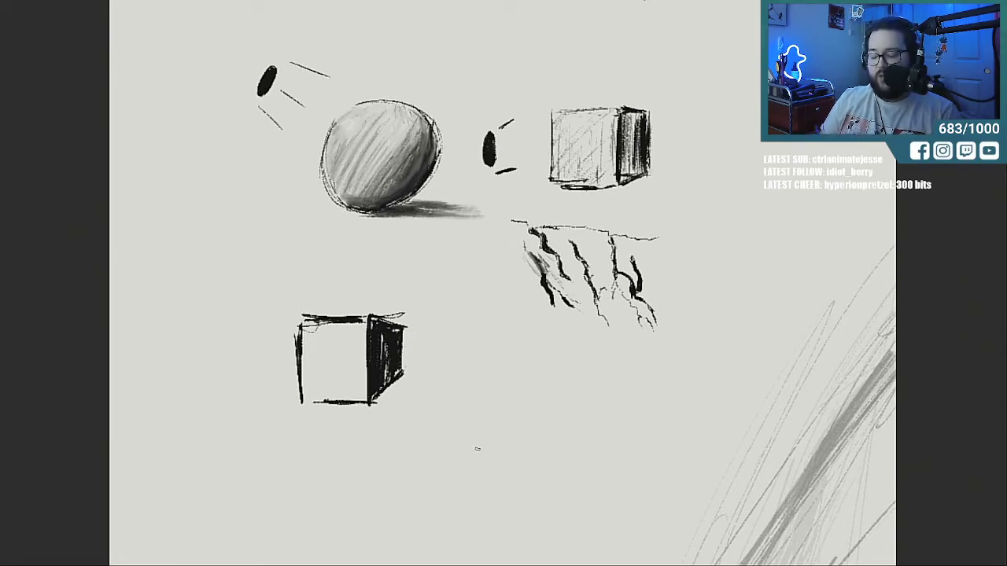
Sketch a simple head below the cliff study with a round skull, tapered jaw, center line, eyes and a dark mouth.
drag(464, 395, 532, 483)
mouse_move(494, 378)
mouse_down()
mouse_move(531, 482)
mouse_move(563, 433)
mouse_up()
drag(538, 485, 593, 428)
mouse_move(468, 390)
mouse_down()
mouse_move(520, 432)
mouse_move(590, 393)
mouse_move(553, 308)
mouse_move(476, 417)
mouse_move(608, 394)
mouse_move(481, 455)
mouse_up()
drag(469, 411, 496, 470)
mouse_move(483, 448)
mouse_down()
mouse_move(521, 480)
mouse_move(540, 482)
mouse_up()
drag(540, 482, 573, 458)
drag(591, 396, 569, 454)
mouse_move(498, 334)
mouse_down()
mouse_move(503, 445)
mouse_move(457, 422)
mouse_up()
mouse_move(518, 387)
mouse_down()
mouse_move(521, 400)
mouse_move(475, 407)
mouse_move(523, 442)
mouse_move(487, 446)
mouse_move(542, 432)
mouse_up()
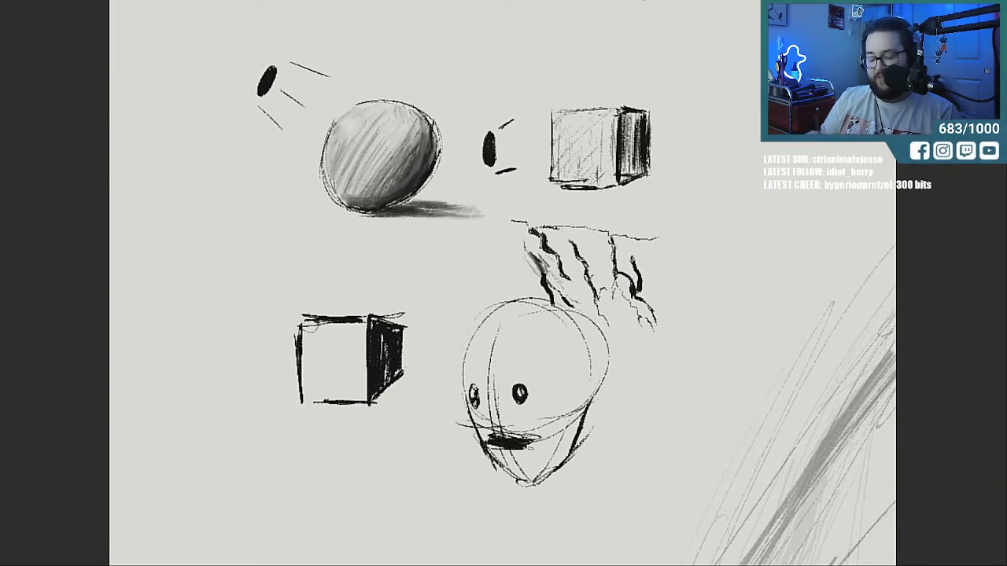
Add a neck with a solid black shadow under the head's jaw and draw a small light-source oval above the second cube.
mouse_move(589, 409)
mouse_down()
mouse_move(582, 496)
mouse_move(587, 477)
mouse_move(533, 507)
mouse_up()
drag(583, 434, 596, 497)
mouse_move(422, 272)
mouse_down()
mouse_move(413, 284)
mouse_move(423, 276)
mouse_up()
mouse_move(583, 434)
mouse_down()
mouse_move(579, 473)
mouse_move(537, 489)
mouse_move(556, 483)
mouse_move(538, 493)
mouse_move(550, 494)
mouse_up()
mouse_move(582, 462)
mouse_down()
mouse_move(566, 483)
mouse_move(595, 494)
mouse_up()
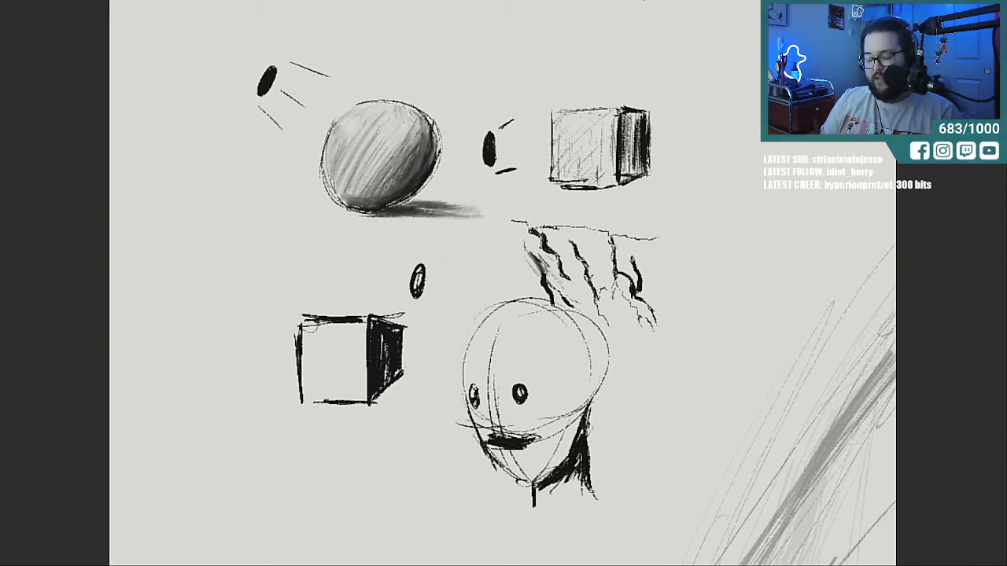
Add cheek lines, an ear and a black nose shadow to the head, and erase the whole head sketch.
drag(563, 424, 566, 456)
mouse_move(571, 377)
mouse_down()
mouse_move(592, 365)
mouse_move(582, 416)
mouse_move(592, 368)
mouse_move(588, 402)
mouse_move(557, 463)
mouse_up()
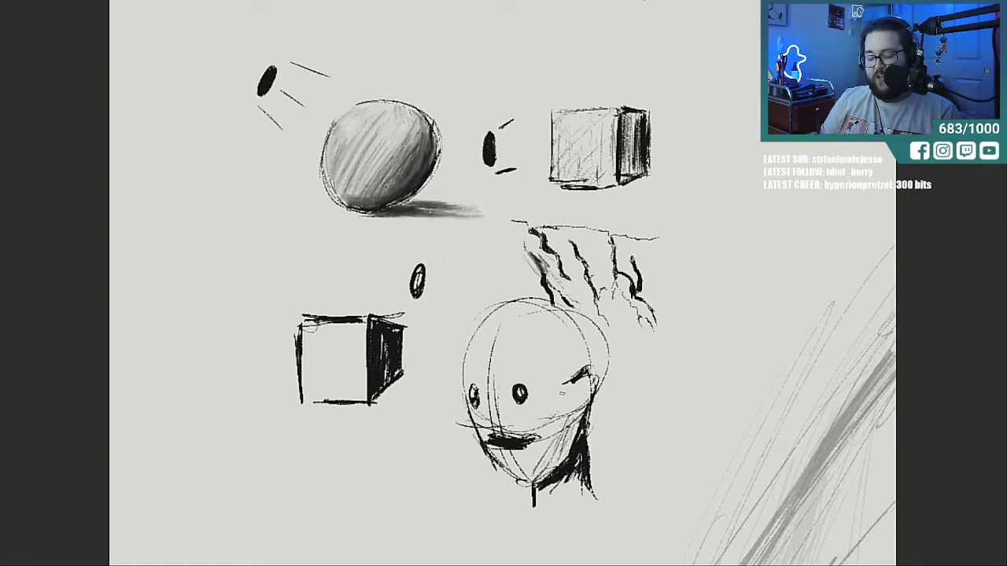
mouse_move(497, 391)
mouse_down()
mouse_move(482, 423)
mouse_move(501, 421)
mouse_move(489, 421)
mouse_up()
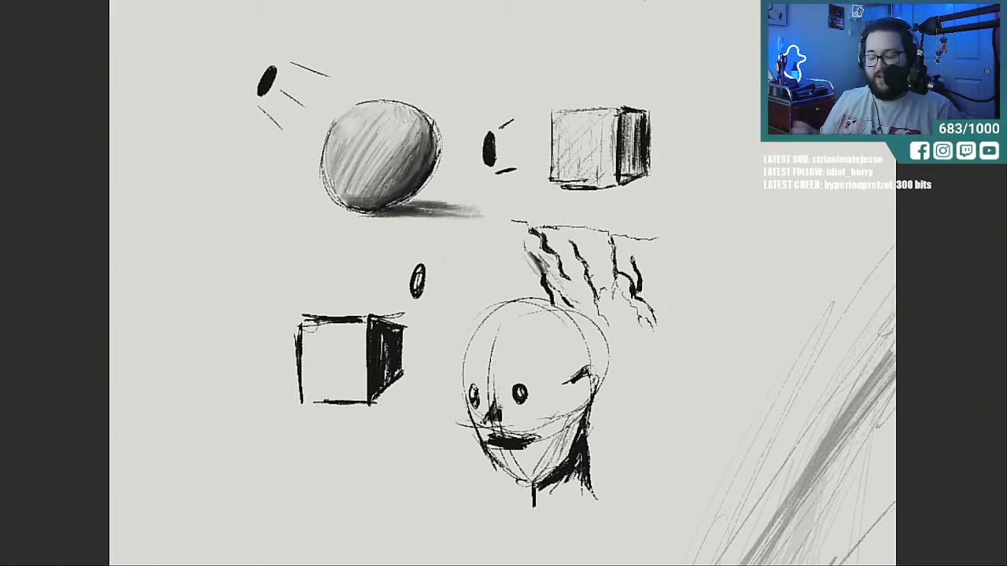
mouse_move(488, 308)
mouse_down()
mouse_move(440, 468)
mouse_move(550, 348)
mouse_move(551, 429)
mouse_move(582, 464)
mouse_move(616, 418)
mouse_move(589, 502)
mouse_move(583, 339)
mouse_move(530, 314)
mouse_move(609, 381)
mouse_up()
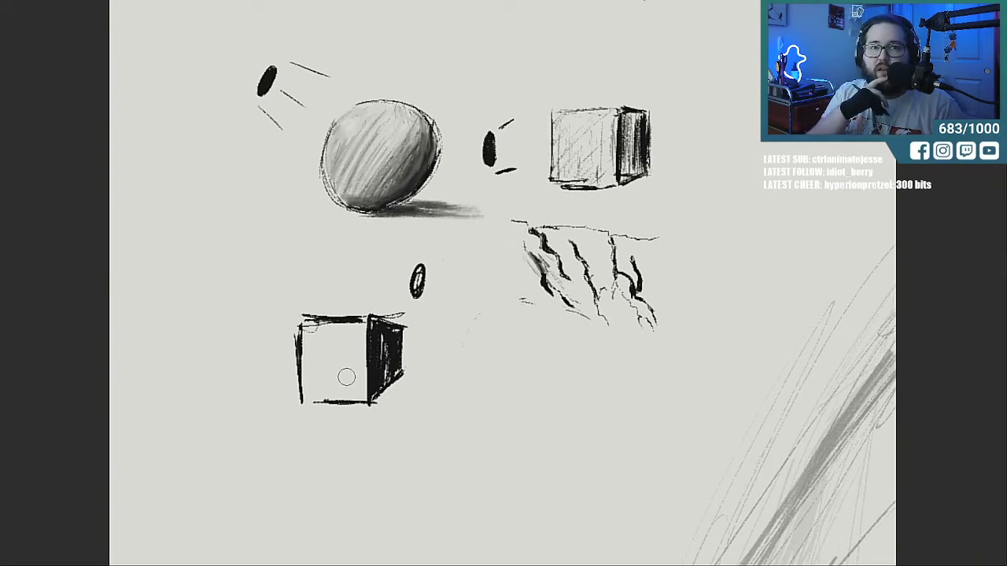
drag(857, 429, 210, 431)
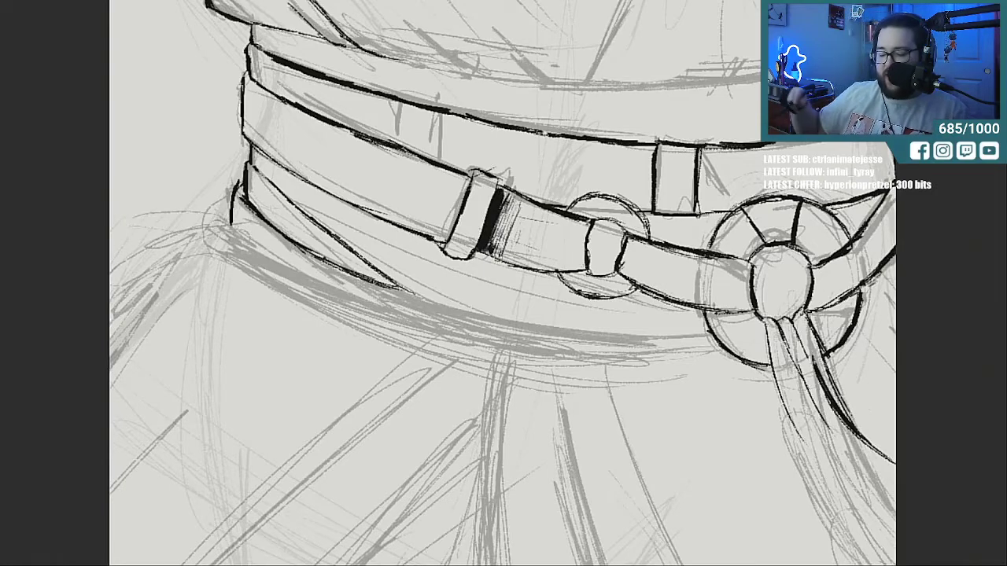
Extend the hanging strap below the belt ring with curved ink lines along its edges and central fold.
scroll(502, 284, right, 8)
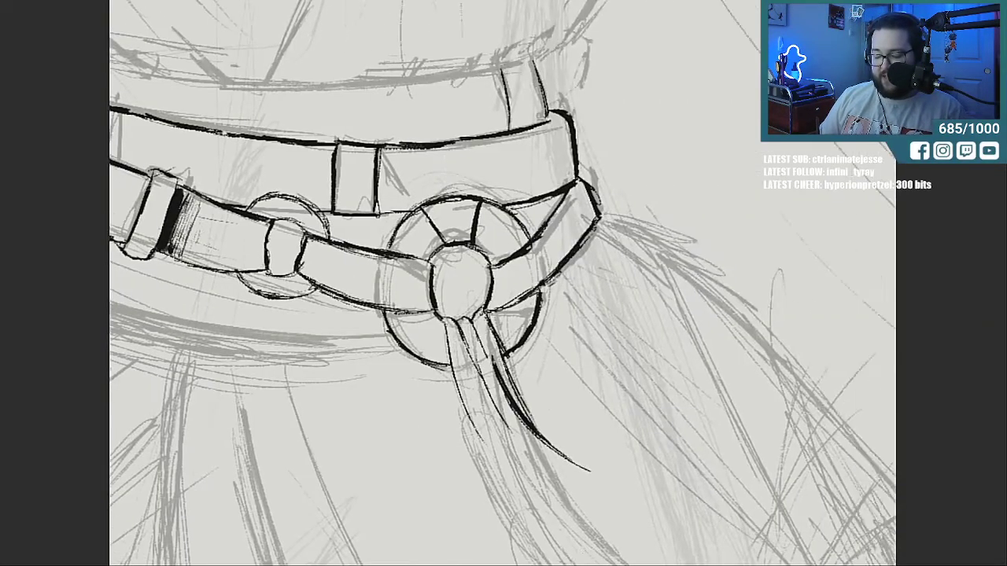
scroll(502, 283, left, 1)
scroll(503, 283, down, 7)
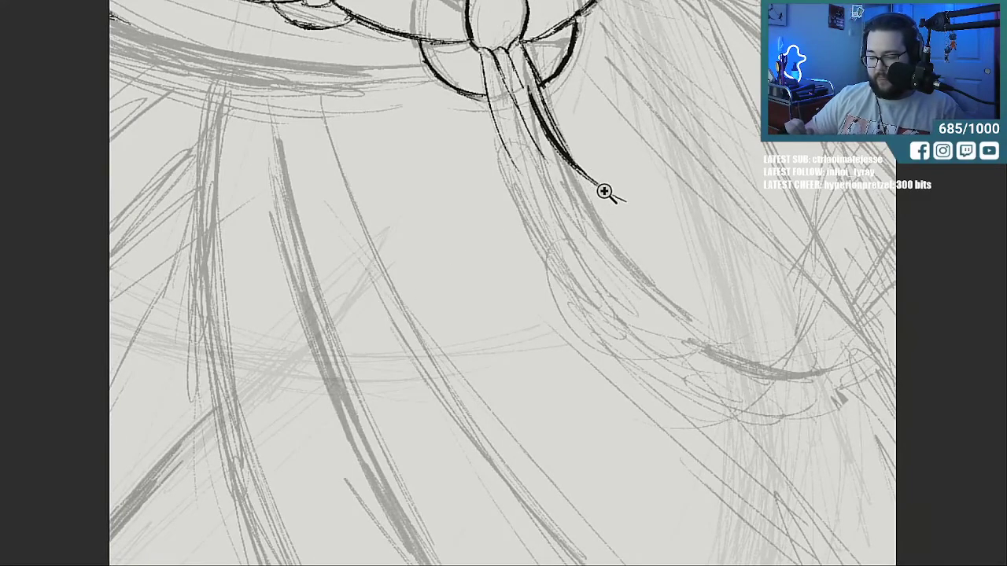
drag(603, 187, 648, 188)
drag(444, 119, 578, 267)
drag(472, 106, 670, 291)
drag(464, 161, 665, 322)
drag(444, 137, 641, 314)
drag(431, 98, 617, 240)
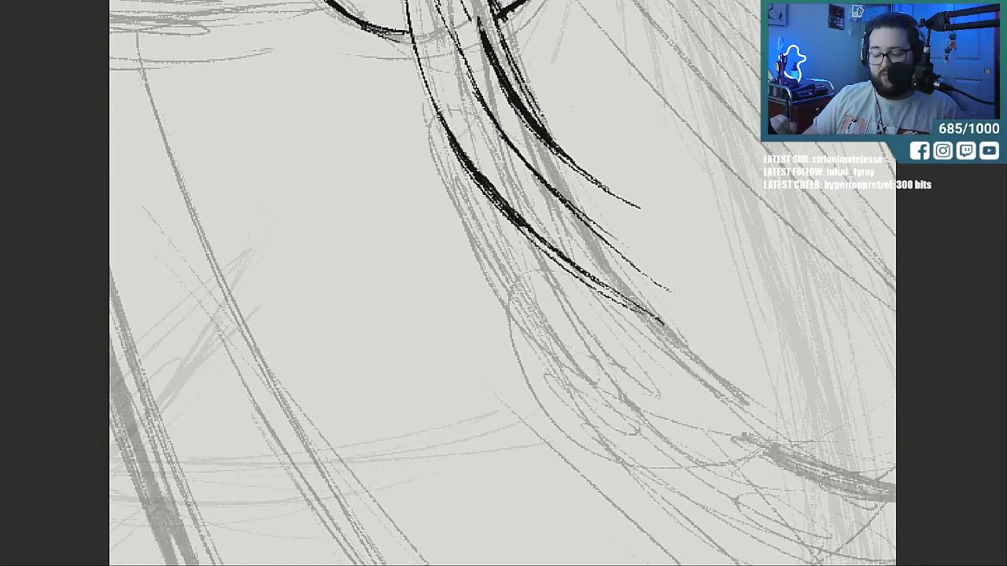
Thicken the hanging strap's curved lines and lengthen its upper edge and central fold along the sketch.
scroll(503, 283, up, 3)
drag(445, 72, 466, 162)
mouse_move(433, 47)
mouse_down()
mouse_move(481, 197)
mouse_move(508, 240)
mouse_up()
mouse_move(436, 54)
mouse_down()
mouse_move(466, 39)
mouse_move(563, 236)
mouse_up()
drag(488, 139, 633, 297)
drag(547, 225, 653, 313)
drag(559, 242, 692, 332)
drag(579, 317, 733, 387)
drag(530, 324, 718, 470)
mouse_move(607, 338)
mouse_down()
mouse_move(736, 435)
mouse_move(731, 428)
mouse_up()
drag(571, 307, 684, 405)
drag(547, 282, 710, 416)
Double the strap's lower edge, round its folds under the ring, and erase stray ink between the lines.
drag(419, 150, 548, 324)
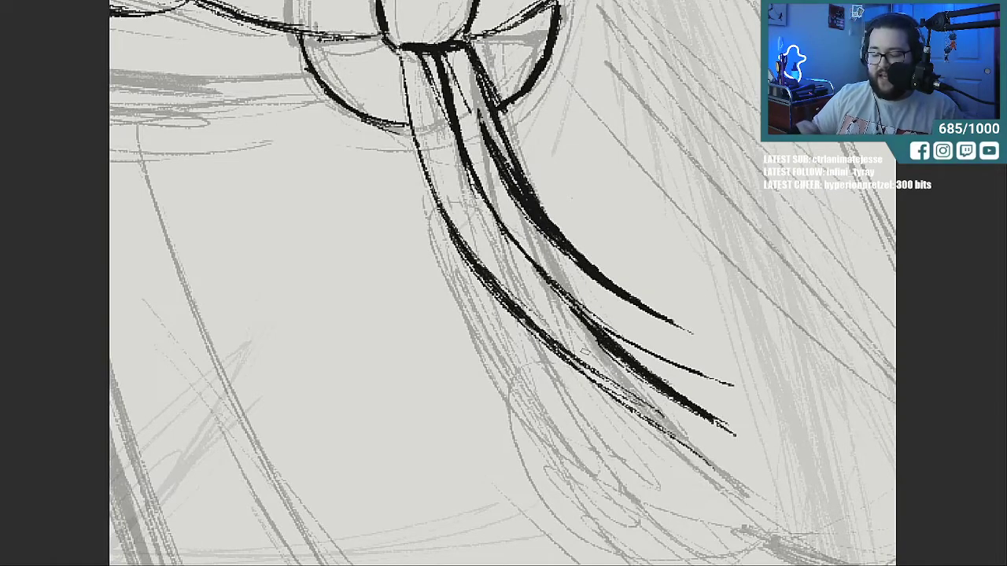
drag(411, 111, 523, 306)
mouse_move(400, 40)
mouse_down()
mouse_move(440, 59)
mouse_move(429, 40)
mouse_move(469, 30)
mouse_move(512, 150)
mouse_up()
key(e)
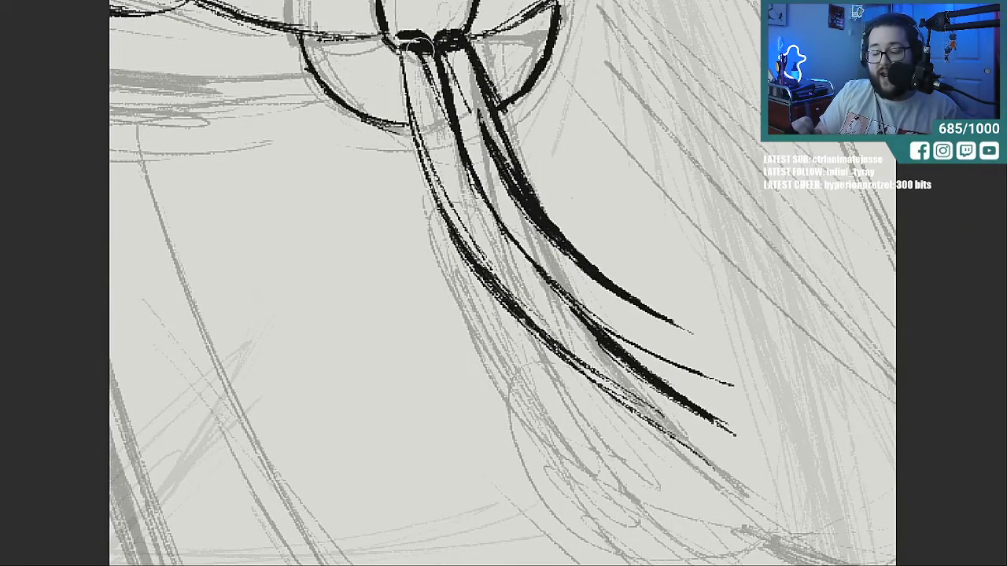
mouse_move(414, 50)
mouse_down()
mouse_move(431, 84)
mouse_move(455, 49)
mouse_move(504, 185)
mouse_move(542, 249)
mouse_move(551, 236)
mouse_up()
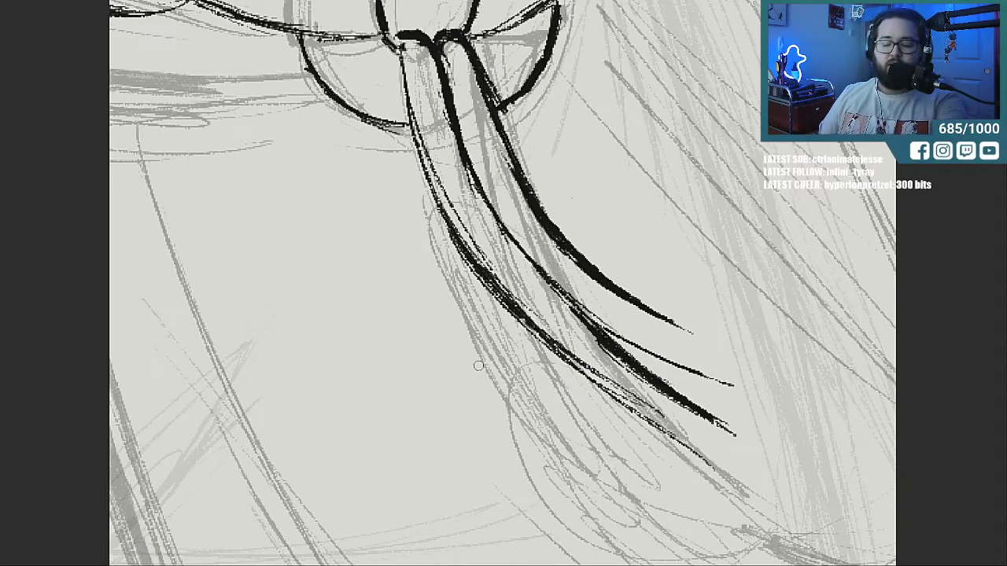
Undo the recent thickening, lengthening and cleanup strokes on the hanging strap.
key(ctrl+z)
key(ctrl+z)
key(ctrl+z)
key(ctrl+z)
key(ctrl+z)
key(ctrl+z)
key(ctrl+z)
key(ctrl+z)
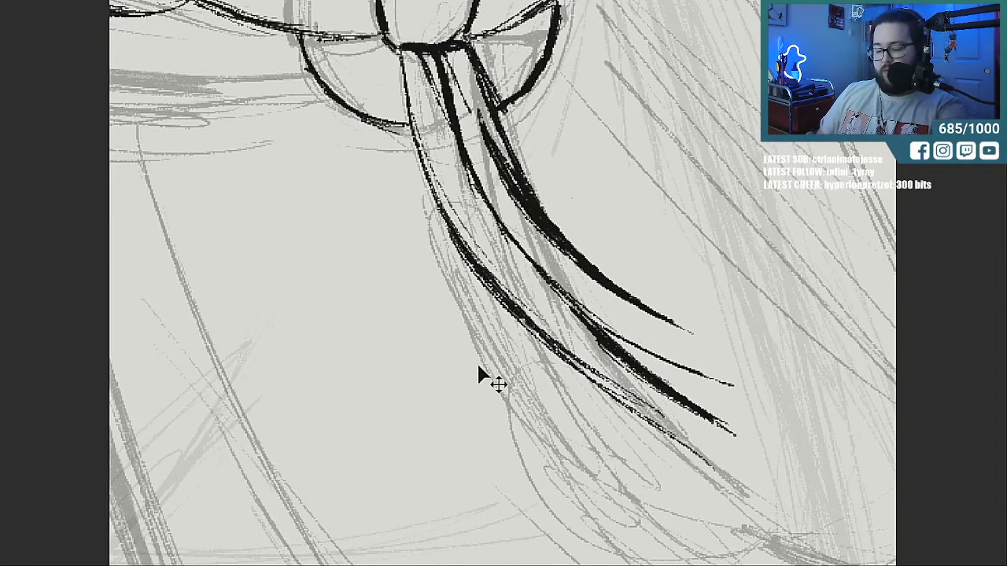
key(ctrl+z)
key(ctrl+z)
key(ctrl+z)
key(ctrl+z)
key(ctrl+z)
key(ctrl+z)
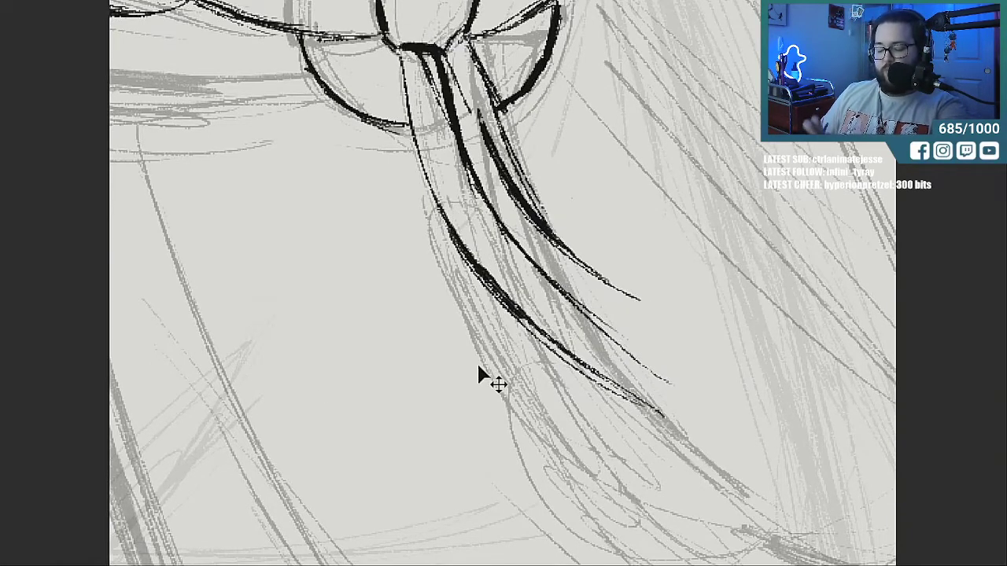
key(ctrl+z)
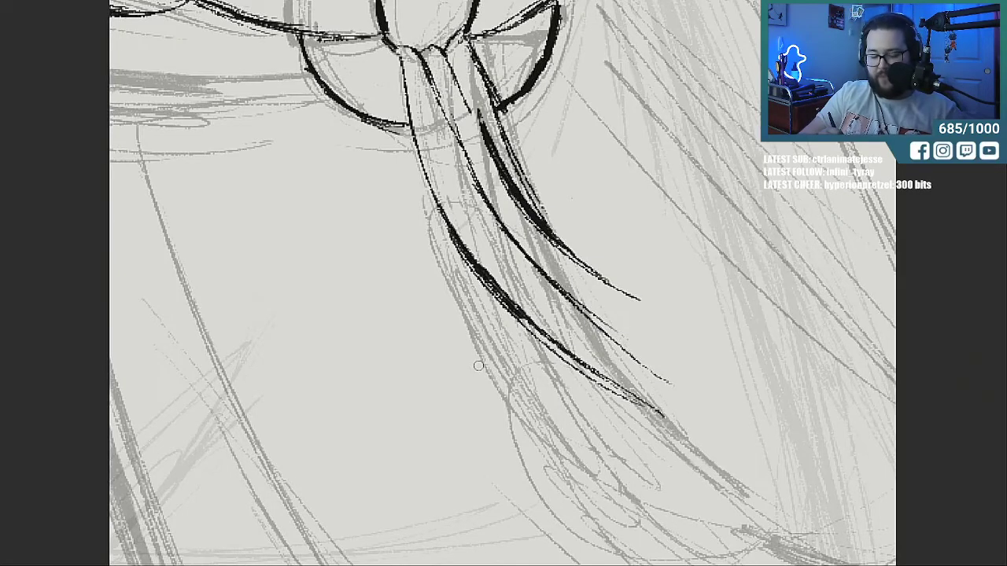
Lengthen the hanging strap's lower edge, central fold and upper edge with thin tapering ink strokes.
drag(617, 393, 791, 475)
drag(527, 254, 629, 339)
drag(559, 267, 649, 356)
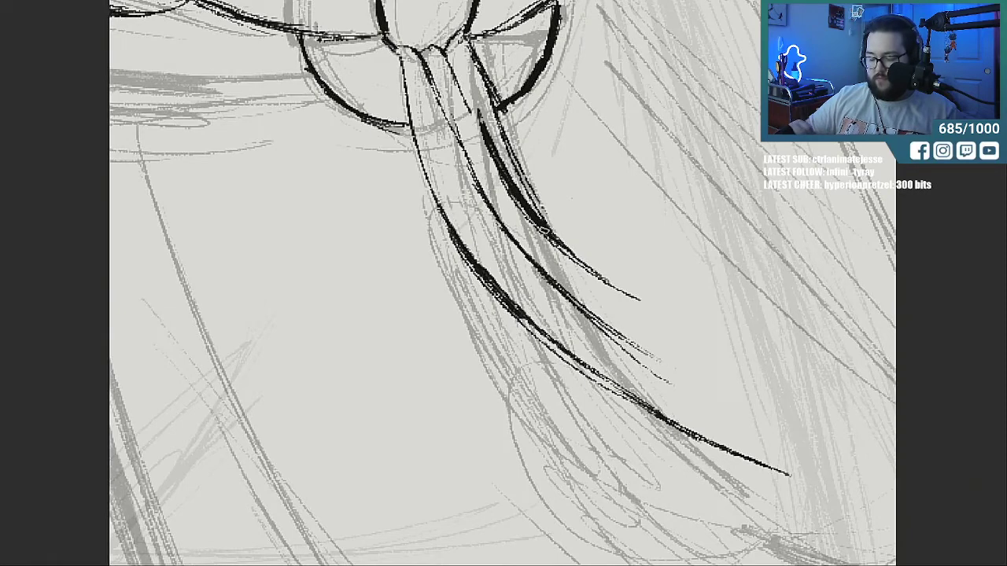
drag(545, 236, 752, 370)
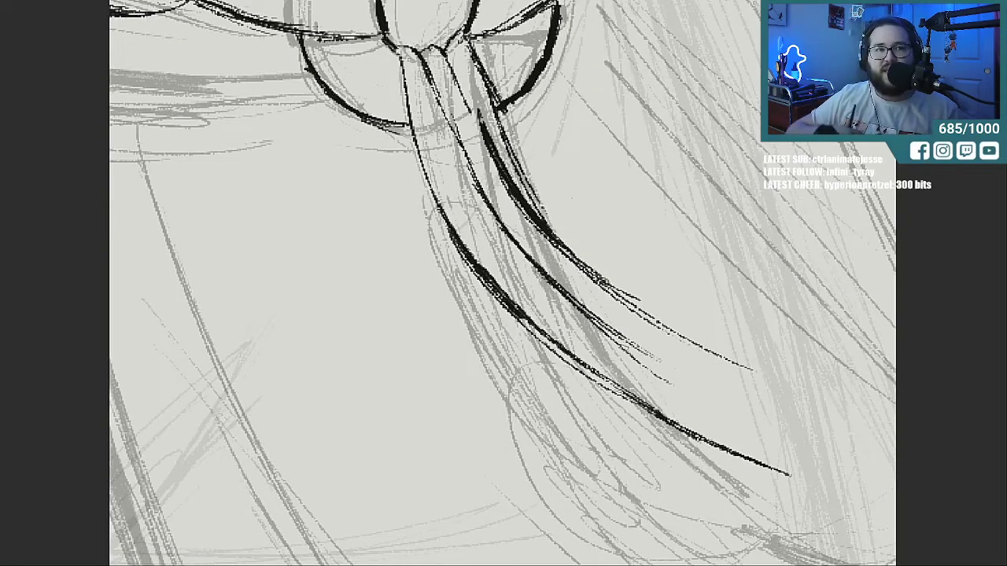
Carry the strap's lower edge out to its end and sketch the curved outline of the tip.
mouse_move(624, 347)
mouse_down()
mouse_move(199, 348)
mouse_move(476, 348)
mouse_up()
drag(463, 392, 614, 468)
drag(551, 437, 707, 516)
mouse_move(629, 482)
mouse_down()
mouse_move(755, 539)
mouse_move(710, 462)
mouse_up()
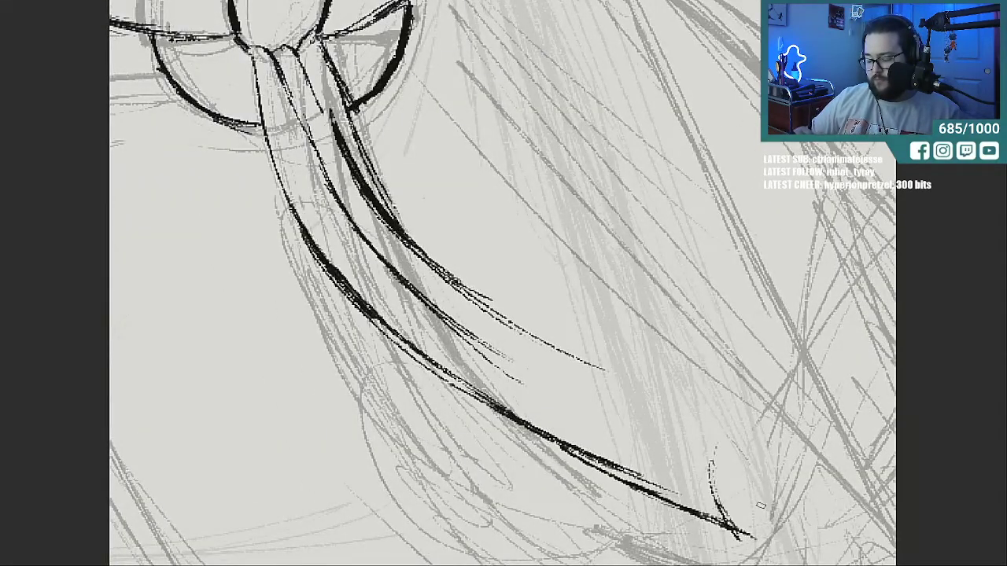
drag(789, 401, 802, 505)
drag(781, 381, 802, 452)
Extend the strap's central fold and upper edge until both meet the curved tip.
drag(620, 369, 686, 381)
drag(510, 329, 689, 389)
drag(444, 323, 639, 412)
mouse_move(549, 381)
mouse_down()
mouse_move(733, 440)
mouse_move(767, 510)
mouse_move(808, 492)
mouse_move(811, 445)
mouse_up()
mouse_move(777, 378)
mouse_down()
mouse_move(811, 455)
mouse_move(759, 430)
mouse_up()
mouse_move(591, 369)
mouse_down()
mouse_move(722, 409)
mouse_move(774, 397)
mouse_up()
drag(622, 383, 773, 393)
drag(698, 393, 782, 391)
drag(583, 363, 733, 391)
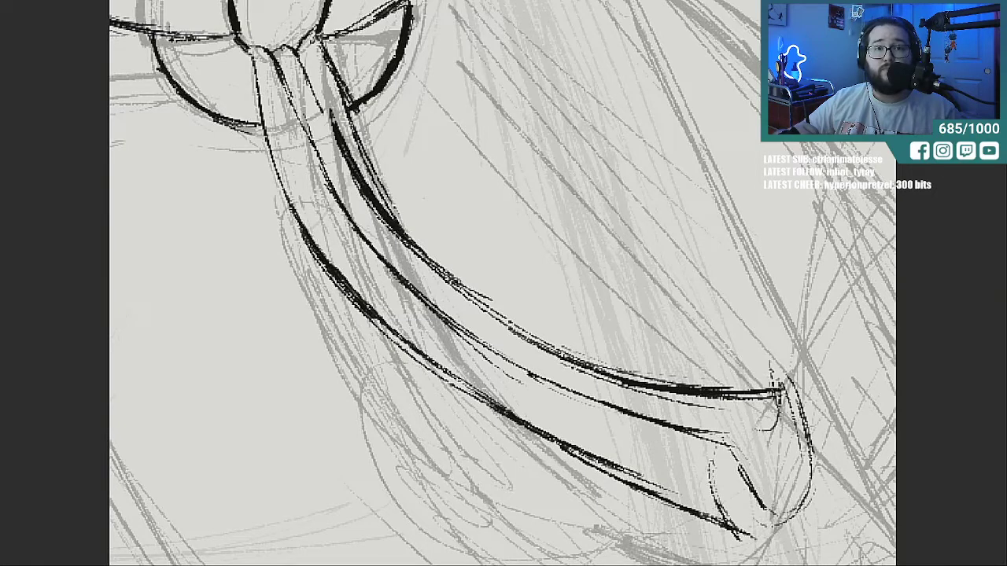
Thicken the strap's lower edge and define the notched fold at its tip.
mouse_move(722, 450)
mouse_down()
mouse_move(767, 505)
mouse_move(715, 515)
mouse_move(457, 397)
mouse_move(340, 292)
mouse_move(265, 148)
mouse_up()
mouse_move(330, 201)
mouse_down()
mouse_move(476, 340)
mouse_move(631, 412)
mouse_up()
drag(714, 497, 785, 522)
mouse_move(722, 449)
mouse_down()
mouse_move(771, 513)
mouse_move(711, 513)
mouse_move(786, 520)
mouse_move(794, 404)
mouse_move(813, 440)
mouse_up()
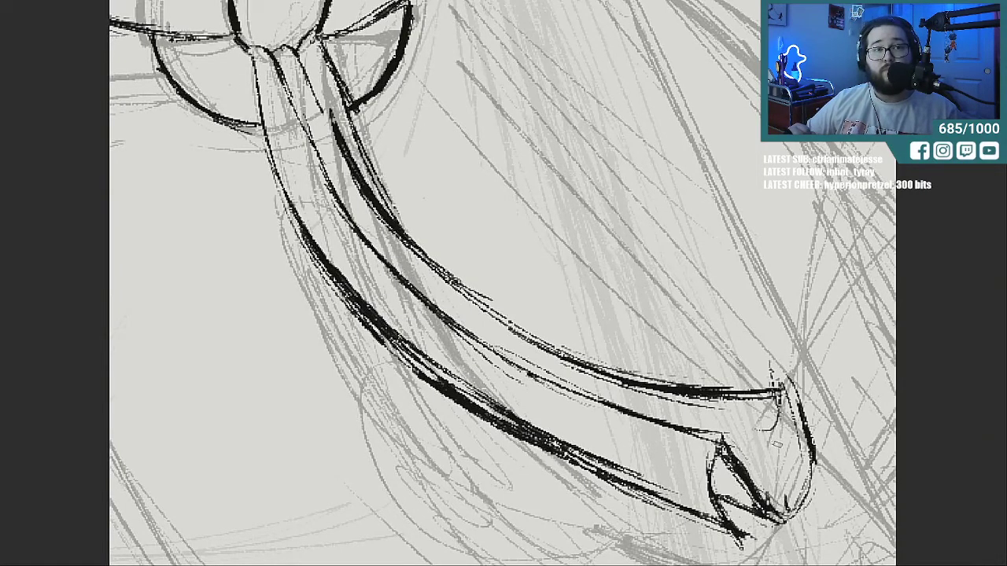
Build up the strap's central fold line into a heavy, tapered black stroke.
drag(693, 429, 446, 322)
drag(593, 395, 390, 278)
mouse_move(544, 370)
mouse_down()
mouse_move(367, 248)
mouse_move(633, 407)
mouse_up()
mouse_move(401, 291)
mouse_down()
mouse_move(461, 339)
mouse_move(559, 389)
mouse_up()
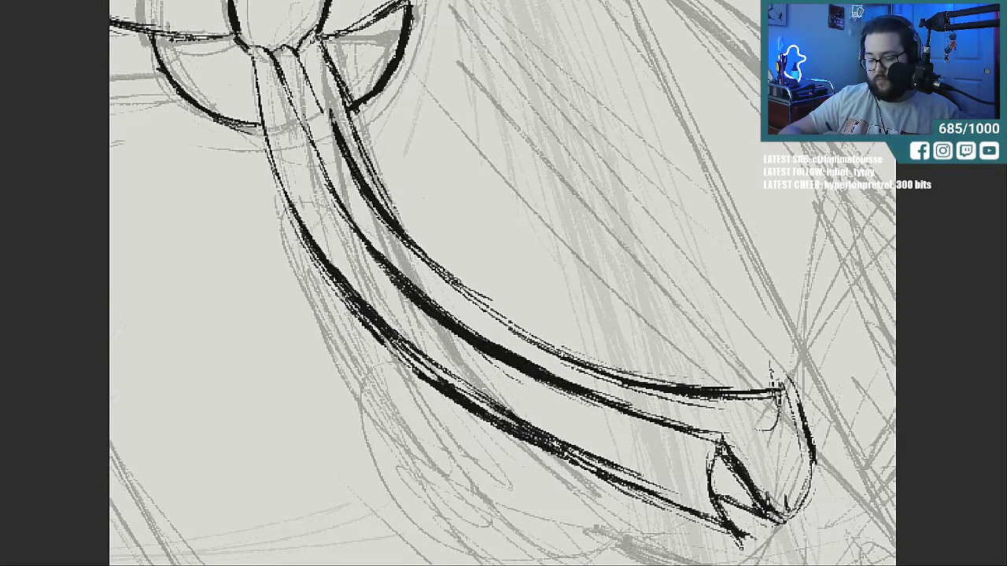
Clear the strap's inner lines near the ring and redraw its upper edge as one heavy continuous curve.
key(ctrl+z)
key(ctrl+z)
key(ctrl+z)
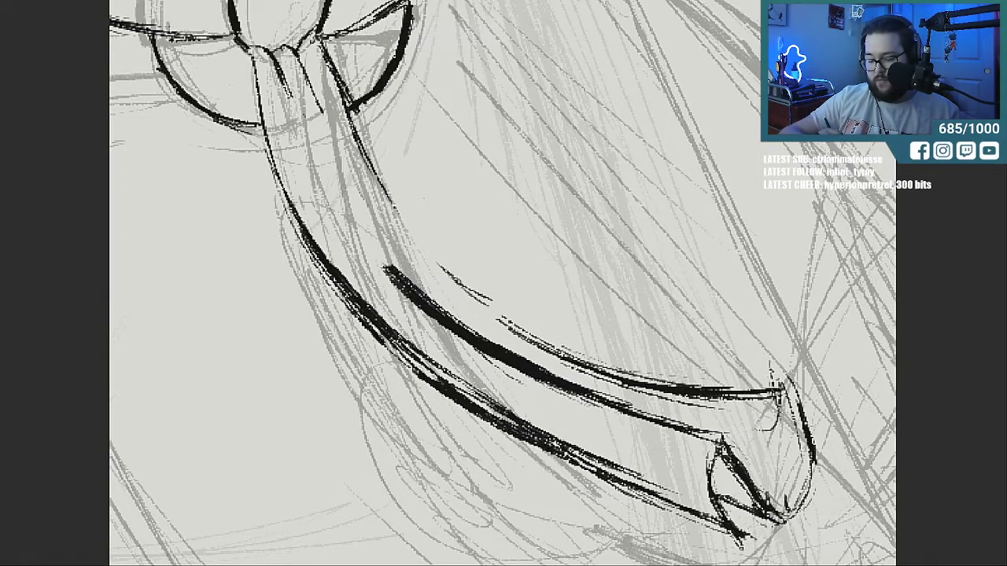
drag(378, 186, 518, 333)
drag(312, 93, 480, 293)
drag(354, 165, 533, 329)
drag(409, 237, 592, 360)
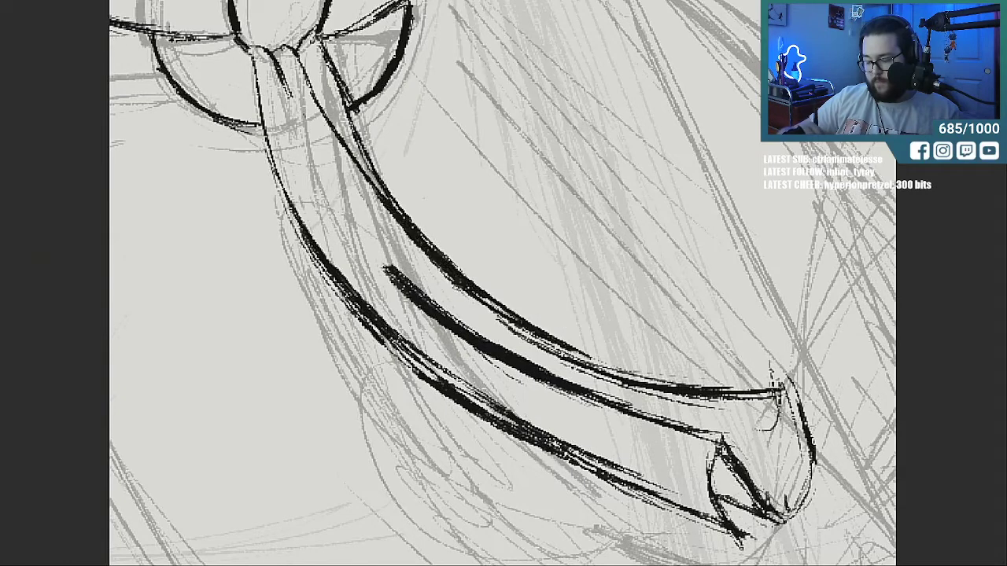
drag(445, 275, 550, 343)
mouse_move(396, 228)
mouse_down()
mouse_move(620, 389)
mouse_move(774, 400)
mouse_move(836, 442)
mouse_up()
Add a small folded corner at the strap's tip and thicken the tip's outline and notch.
drag(802, 405, 831, 441)
mouse_move(782, 389)
mouse_down()
mouse_move(820, 421)
mouse_move(802, 385)
mouse_move(832, 443)
mouse_up()
mouse_move(810, 409)
mouse_down()
mouse_move(834, 443)
mouse_move(805, 450)
mouse_move(797, 499)
mouse_up()
mouse_move(795, 488)
mouse_down()
mouse_move(766, 505)
mouse_move(801, 484)
mouse_up()
drag(809, 443, 796, 504)
drag(802, 423, 790, 508)
drag(720, 438, 773, 506)
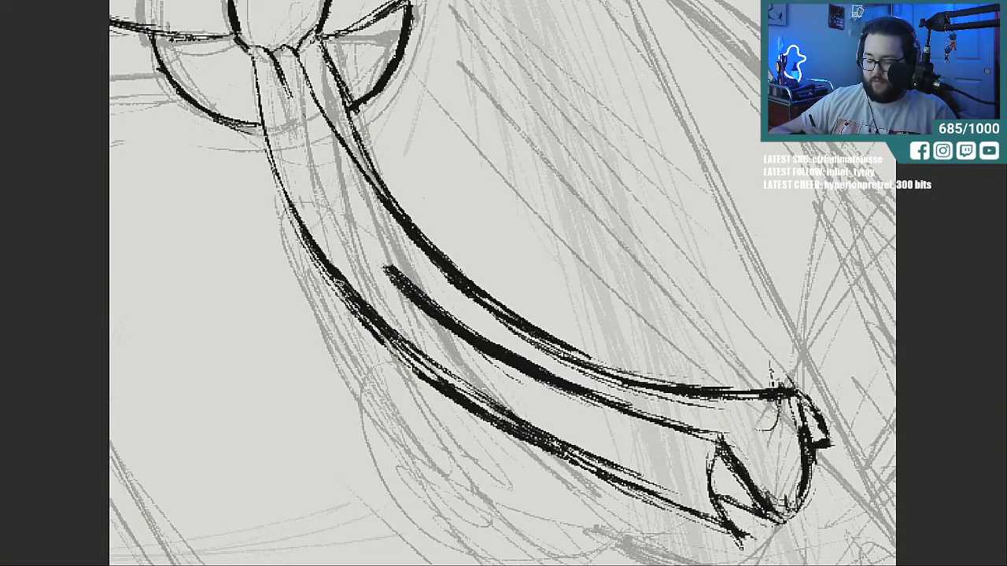
Redraw the strap's lower edge as a wider curve, erase the old edge and extend the central fold upward.
mouse_move(374, 331)
mouse_down()
mouse_move(639, 555)
mouse_move(606, 538)
mouse_move(587, 523)
mouse_move(708, 560)
mouse_up()
drag(602, 532, 763, 563)
drag(710, 456, 740, 549)
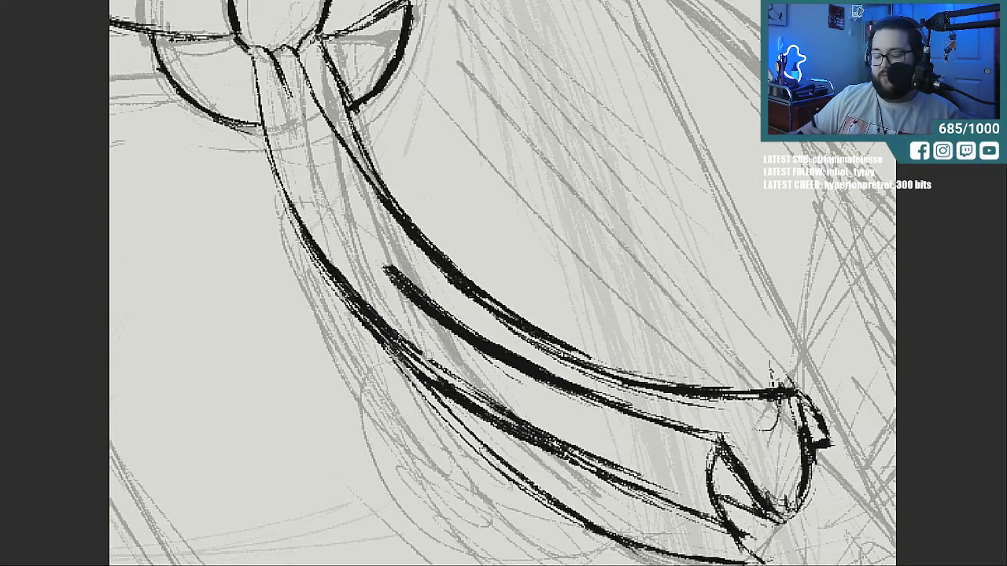
mouse_move(429, 358)
mouse_down()
mouse_move(535, 441)
mouse_move(448, 397)
mouse_move(613, 472)
mouse_move(712, 531)
mouse_move(689, 504)
mouse_up()
mouse_move(617, 466)
mouse_down()
mouse_move(519, 419)
mouse_move(493, 422)
mouse_up()
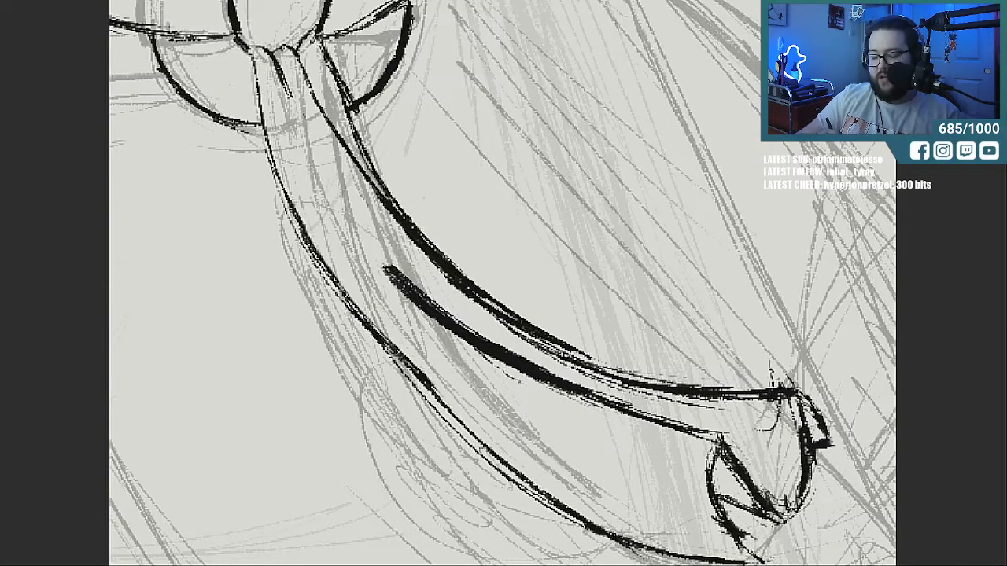
mouse_move(388, 268)
mouse_down()
mouse_move(338, 206)
mouse_move(340, 217)
mouse_up()
Thicken the strap's new lower edge along its curve up toward the belt ring.
scroll(771, 376, down, 5)
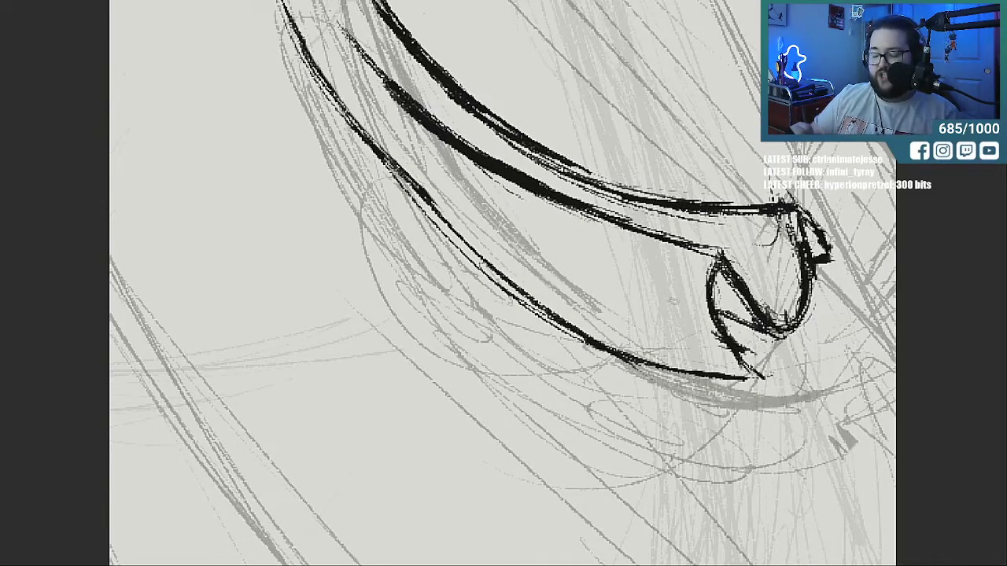
mouse_move(401, 180)
mouse_down()
mouse_move(527, 303)
mouse_move(578, 336)
mouse_up()
drag(319, 92, 472, 255)
mouse_move(306, 63)
mouse_down()
mouse_move(425, 204)
mouse_move(404, 184)
mouse_up()
drag(291, 33, 397, 188)
scroll(503, 283, up, 3)
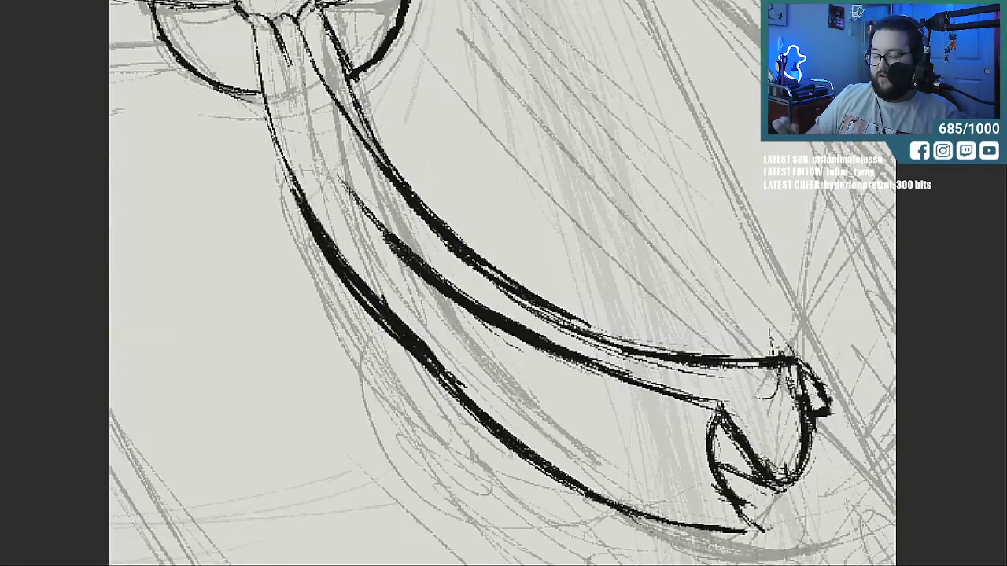
drag(269, 96, 302, 178)
drag(261, 50, 295, 166)
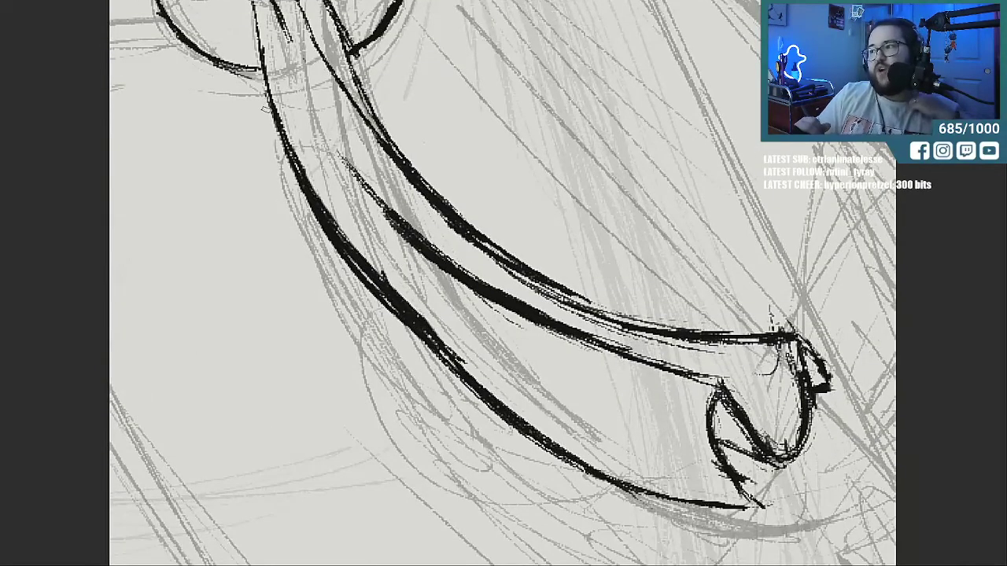
Taper the central fold upward and add a short crease beside the strap's lower edge.
drag(327, 124, 417, 258)
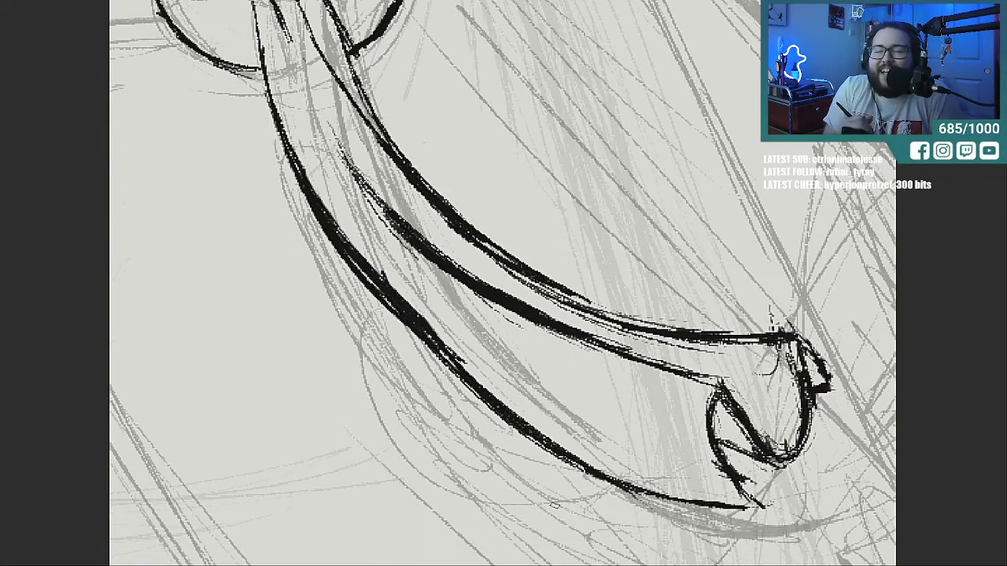
drag(337, 222, 404, 312)
drag(335, 201, 385, 280)
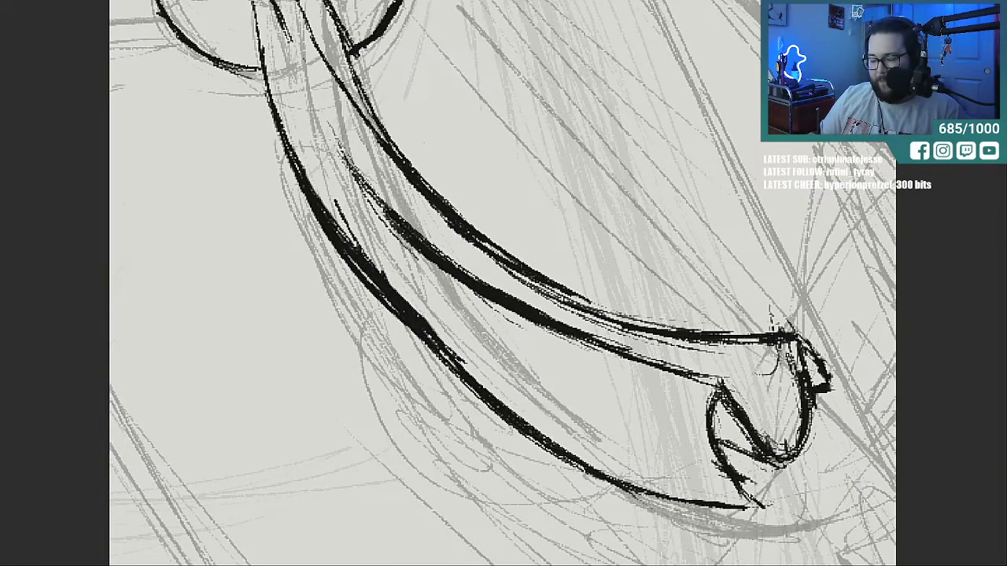
Ink the shirt's hem fold above the belt and start the torso's side outline rising from the waist.
scroll(502, 283, right, 5)
scroll(503, 284, left, 5)
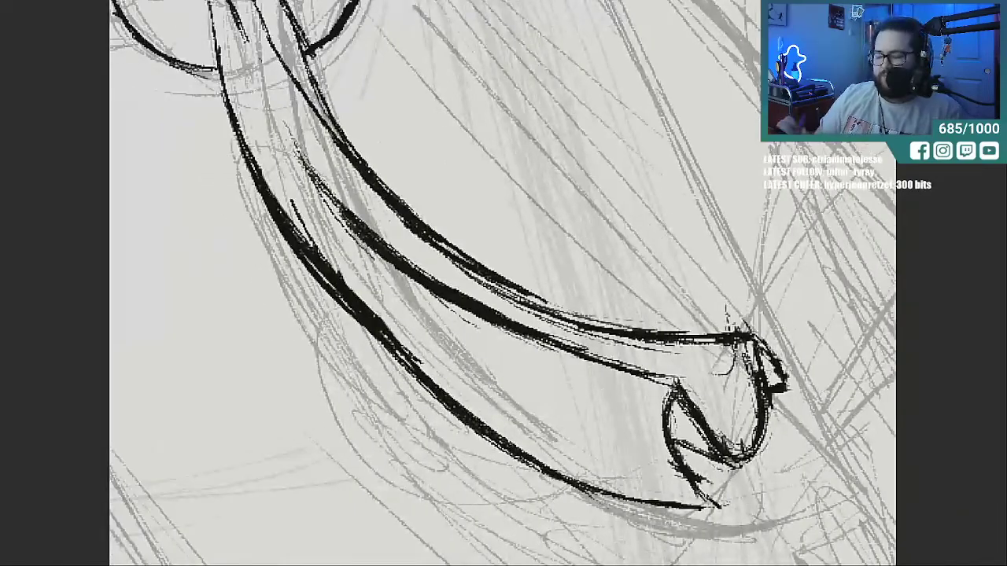
scroll(503, 284, up, 10)
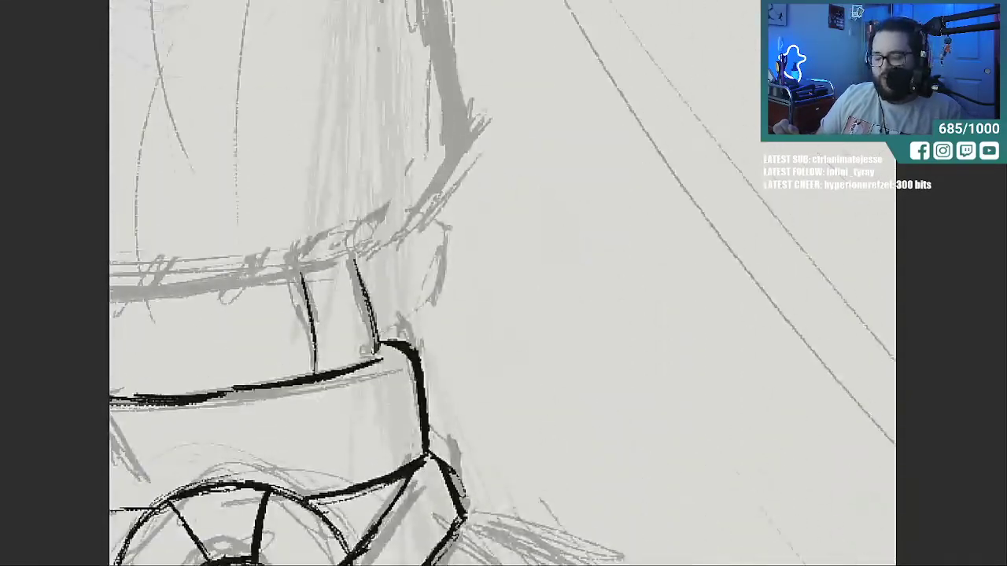
scroll(503, 283, up, 2)
scroll(503, 283, left, 10)
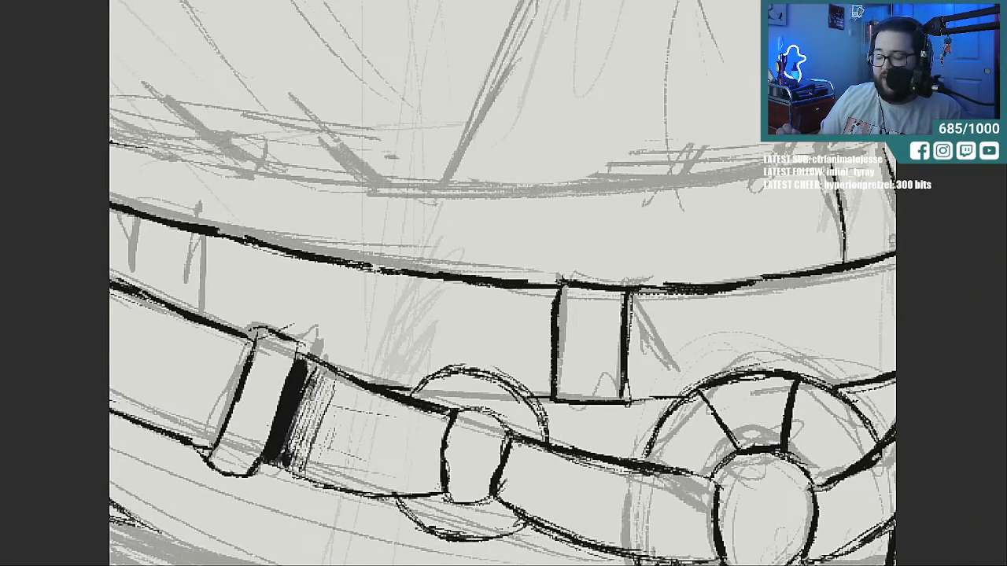
scroll(869, 247, up, 4)
scroll(503, 283, right, 10)
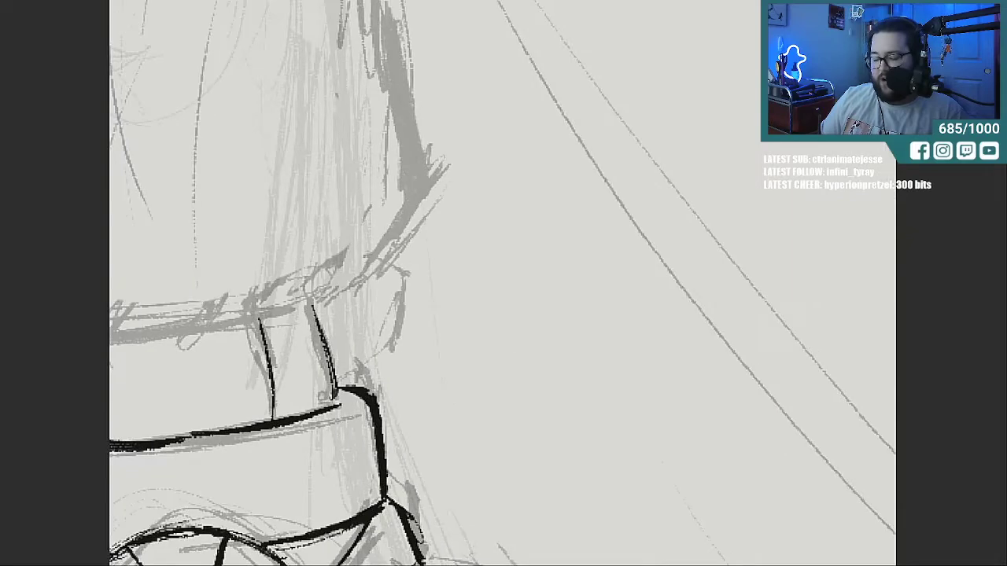
scroll(502, 283, left, 5)
mouse_move(630, 305)
mouse_down()
mouse_move(683, 282)
mouse_move(700, 317)
mouse_move(699, 363)
mouse_move(660, 403)
mouse_move(692, 376)
mouse_up()
mouse_move(647, 400)
mouse_down()
mouse_move(697, 370)
mouse_move(691, 278)
mouse_up()
mouse_move(636, 302)
mouse_down()
mouse_move(705, 250)
mouse_move(735, 188)
mouse_up()
drag(684, 273, 634, 307)
mouse_move(730, 197)
mouse_down()
mouse_move(699, 27)
mouse_move(708, 70)
mouse_up()
Continue the torso's side outline upward with a heavy line and a forked fold at the waist.
scroll(887, 230, up, 3)
mouse_move(702, 308)
mouse_down()
mouse_move(683, 107)
mouse_move(661, 302)
mouse_move(684, 88)
mouse_up()
drag(683, 150, 696, 31)
scroll(438, 283, up, 3)
mouse_move(694, 267)
mouse_down()
mouse_move(702, 167)
mouse_move(690, 251)
mouse_move(692, 220)
mouse_up()
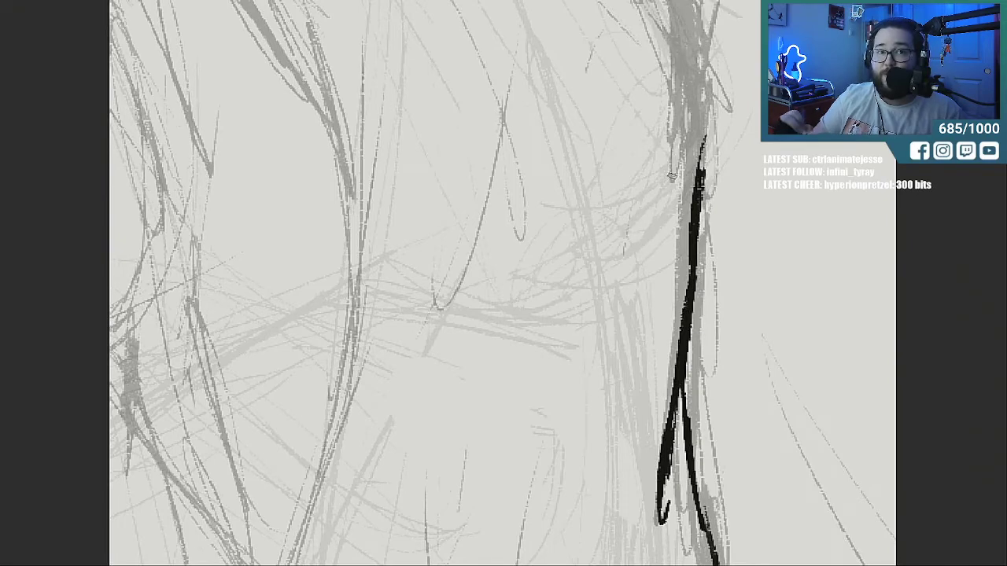
drag(700, 148, 699, 31)
mouse_move(697, 174)
mouse_down()
mouse_move(705, 54)
mouse_move(696, 28)
mouse_up()
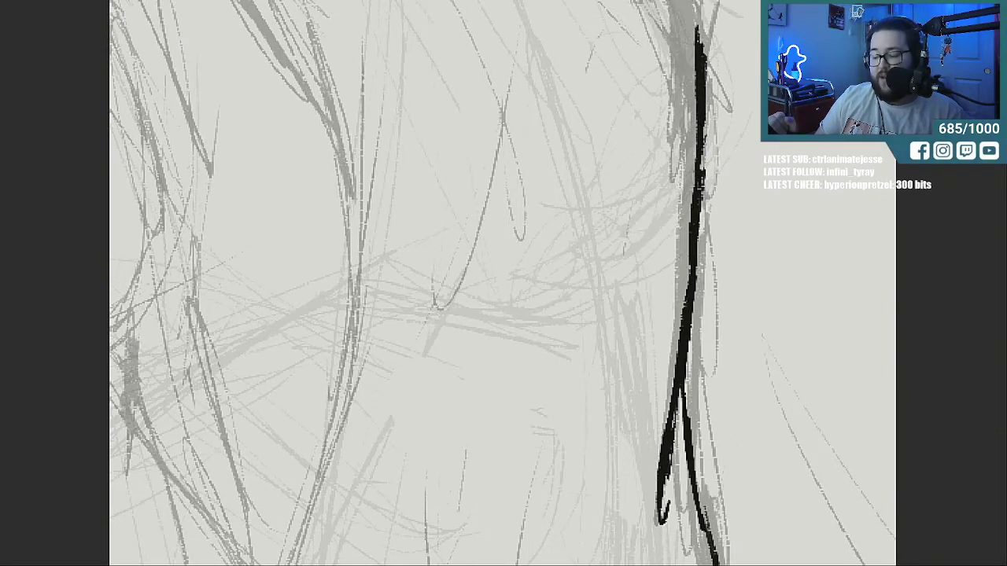
Ink the torso's upper side contour toward the shoulder, add a smoother inner line and erase the angular outer one.
scroll(504, 283, up, 5)
mouse_move(583, 201)
mouse_down()
mouse_move(668, 291)
mouse_move(695, 409)
mouse_up()
drag(673, 360, 696, 400)
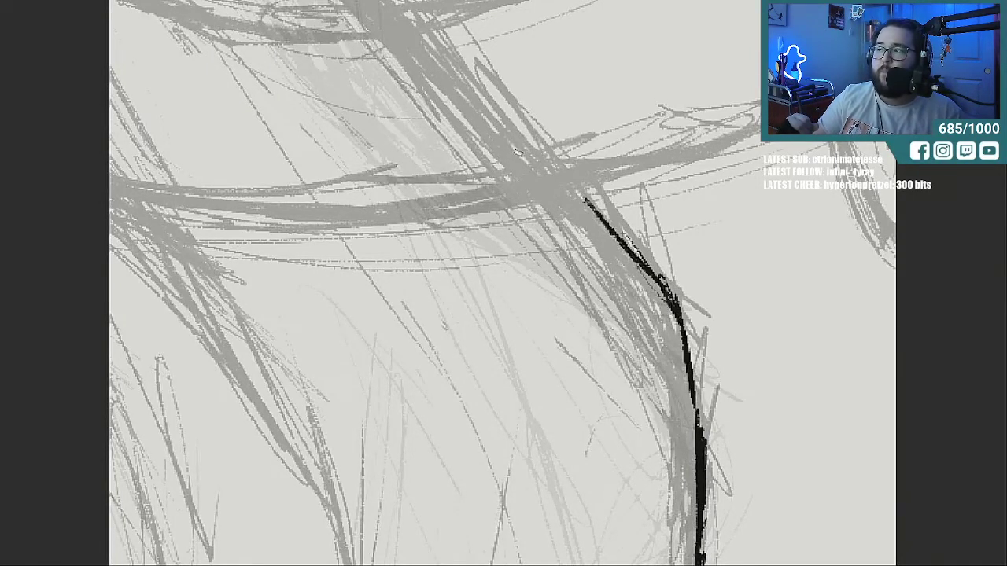
mouse_move(674, 347)
mouse_down()
mouse_move(695, 446)
mouse_move(692, 555)
mouse_up()
drag(688, 543, 675, 450)
mouse_move(684, 512)
mouse_down()
mouse_move(656, 315)
mouse_move(592, 183)
mouse_move(560, 134)
mouse_move(409, 14)
mouse_move(532, 107)
mouse_up()
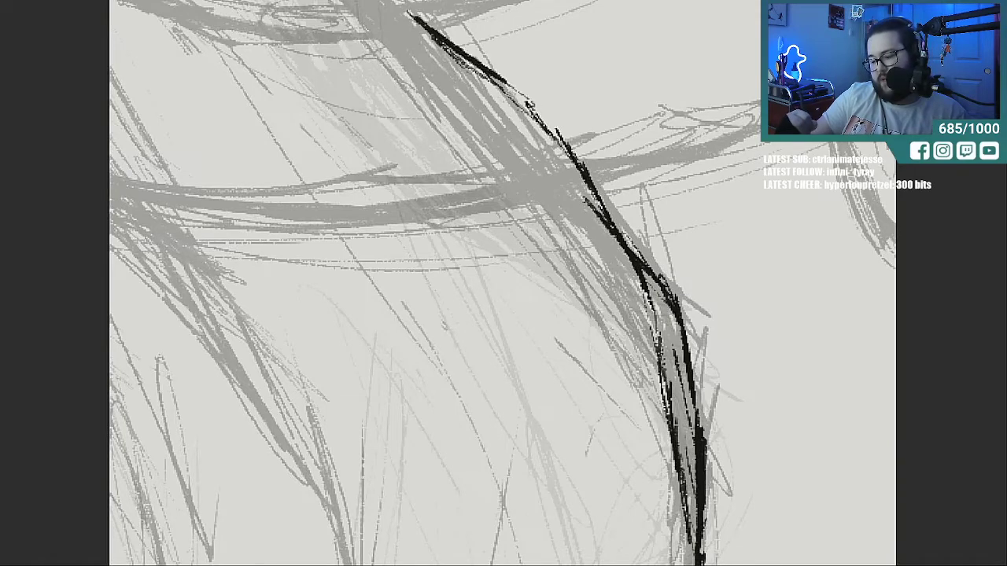
mouse_move(468, 55)
mouse_down()
mouse_move(606, 188)
mouse_move(657, 287)
mouse_move(680, 460)
mouse_up()
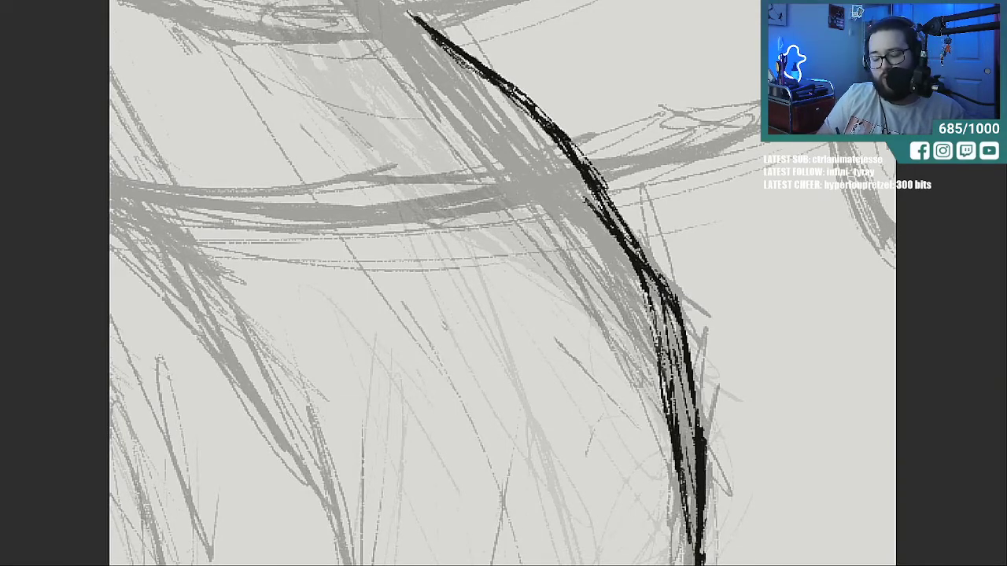
drag(675, 276, 704, 532)
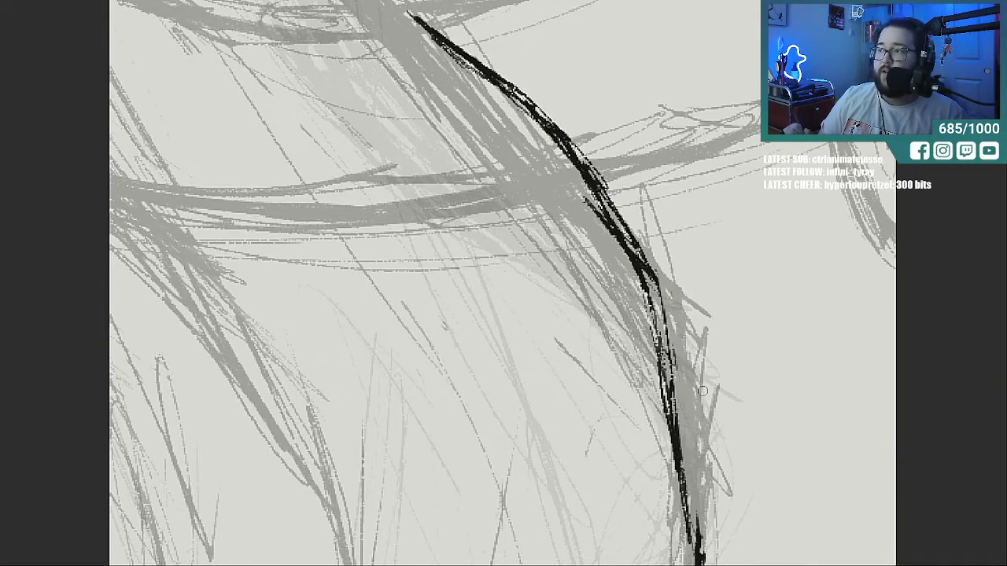
Smooth the torso's side contour below the chest curve into one continuous heavy line.
mouse_move(657, 299)
mouse_down()
mouse_move(686, 488)
mouse_move(681, 400)
mouse_up()
scroll(669, 354, down, 1)
drag(686, 472, 694, 523)
mouse_move(653, 252)
mouse_down()
mouse_move(700, 539)
mouse_move(650, 252)
mouse_up()
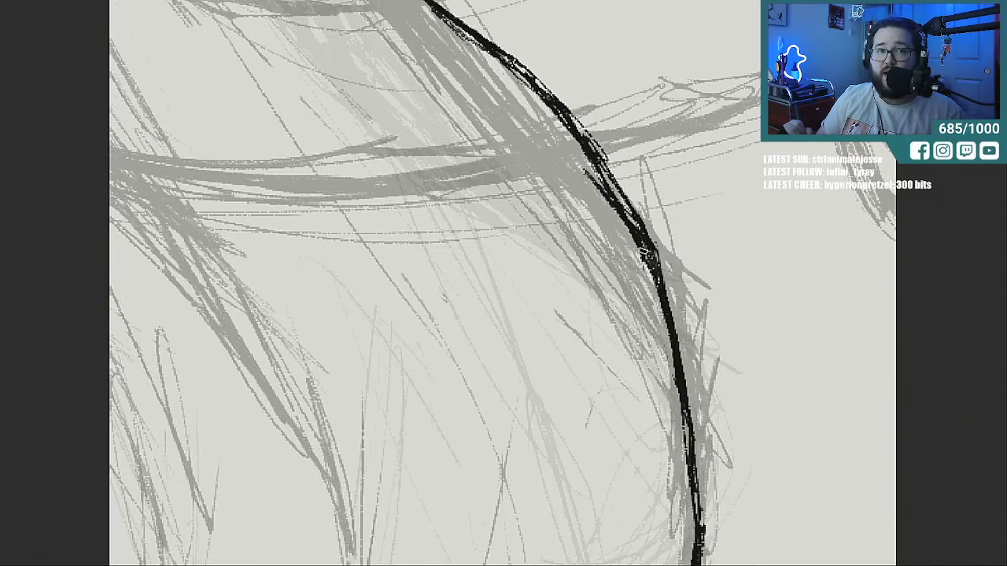
Thicken the torso's upper contour where the pointed fold meets it and along the chest curve below.
drag(445, 297, 432, 563)
mouse_move(296, 158)
mouse_down()
mouse_move(423, 271)
mouse_move(271, 148)
mouse_move(197, 46)
mouse_move(253, 132)
mouse_up()
drag(190, 31, 225, 93)
drag(208, 45, 225, 75)
drag(209, 21, 240, 95)
drag(310, 143, 315, 180)
drag(335, 94, 313, 173)
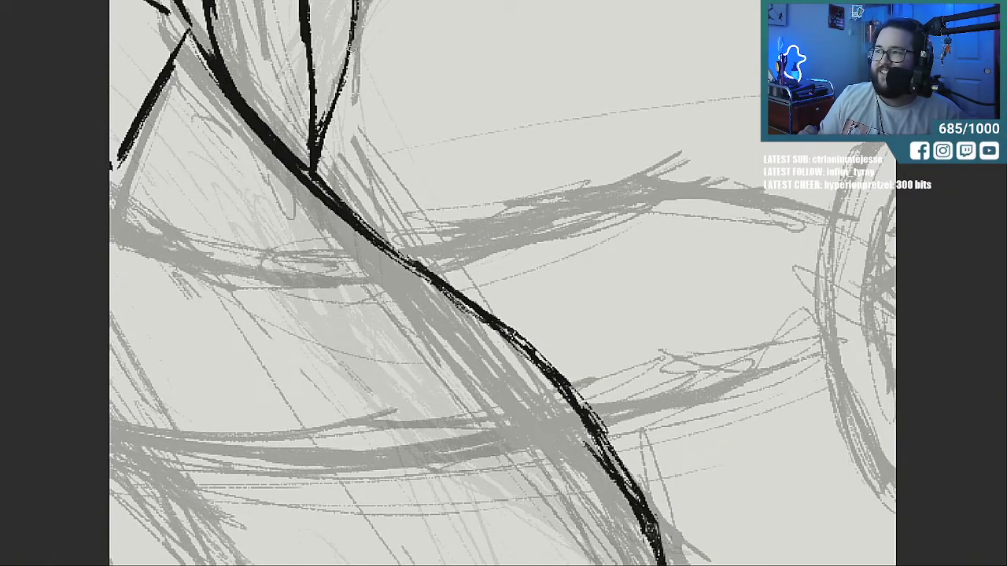
drag(601, 437, 639, 505)
drag(584, 405, 639, 505)
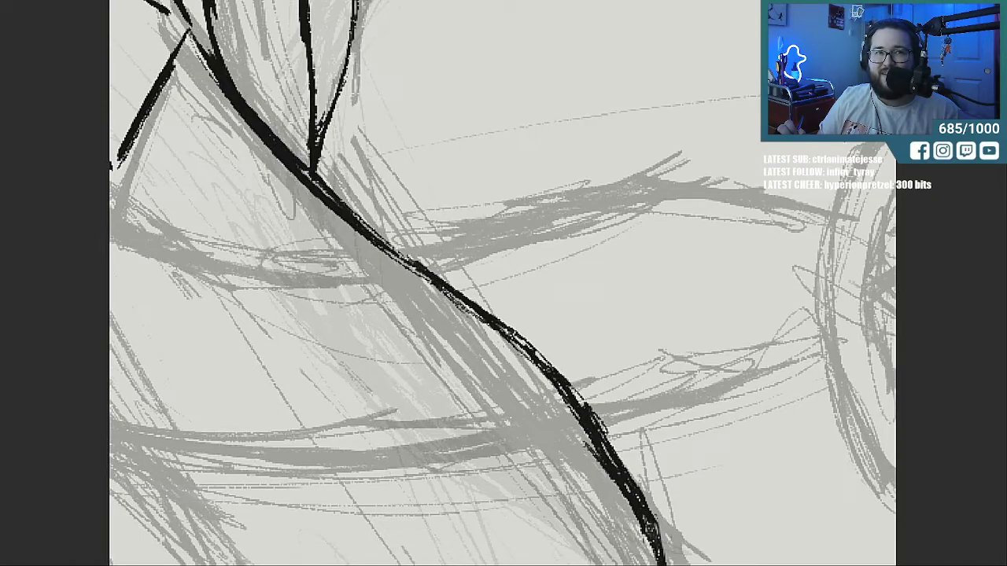
Ink a second side contour curving inward from the existing outer line along the torso's middle.
scroll(504, 283, down, 10)
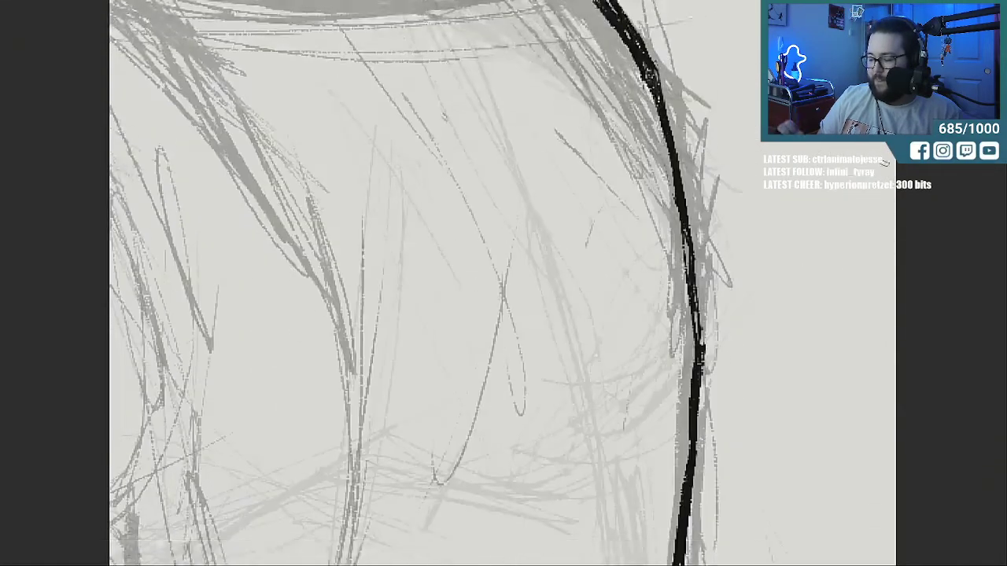
drag(678, 189, 660, 350)
drag(676, 216, 661, 386)
drag(682, 189, 659, 358)
drag(676, 224, 659, 478)
drag(662, 351, 669, 538)
drag(664, 402, 668, 555)
drag(666, 375, 667, 565)
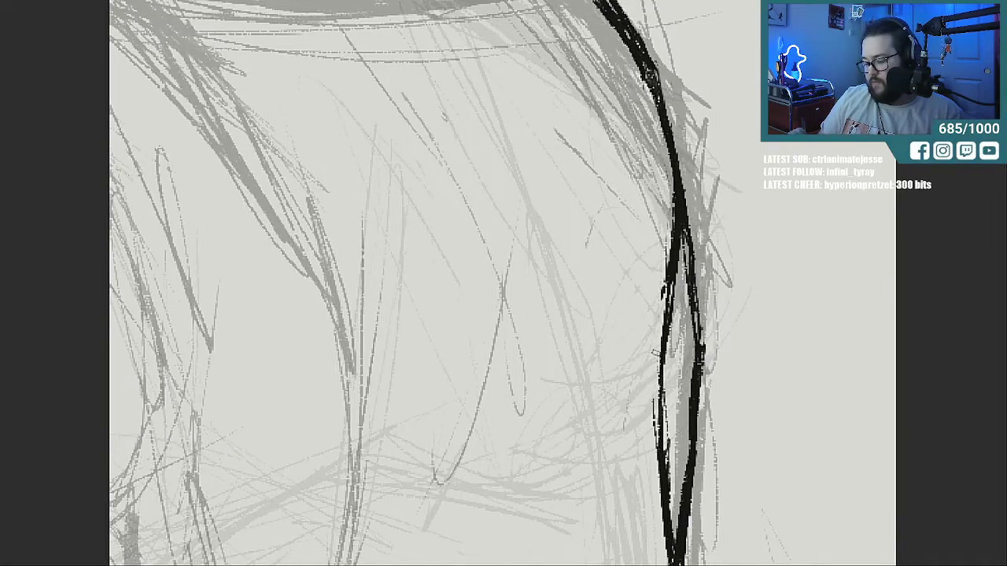
drag(670, 282, 655, 401)
drag(684, 303, 662, 355)
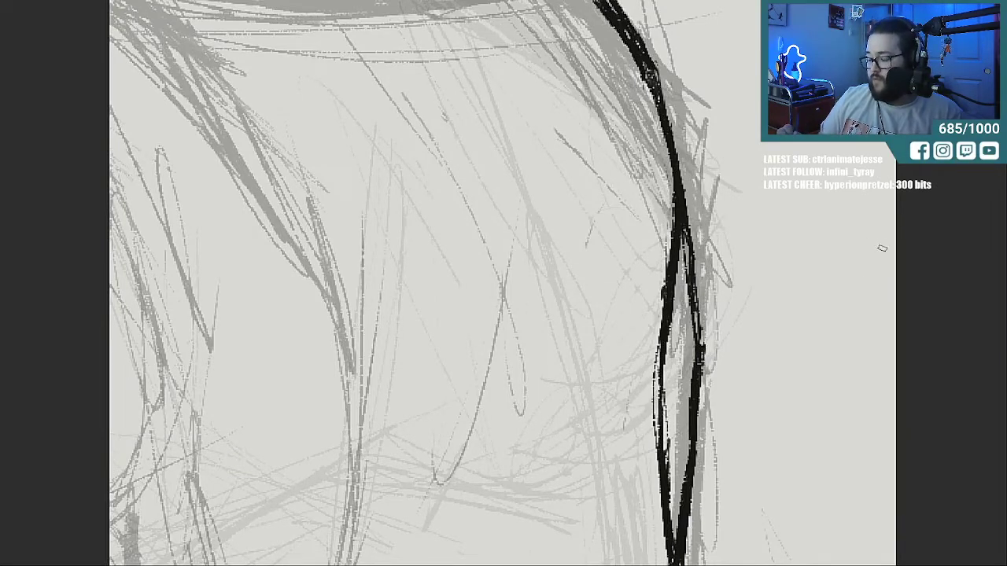
Continue the inner side contour down to the pointed shirt fold above the belt with a heavy line.
scroll(885, 220, down, 5)
drag(669, 221, 723, 520)
drag(710, 411, 726, 527)
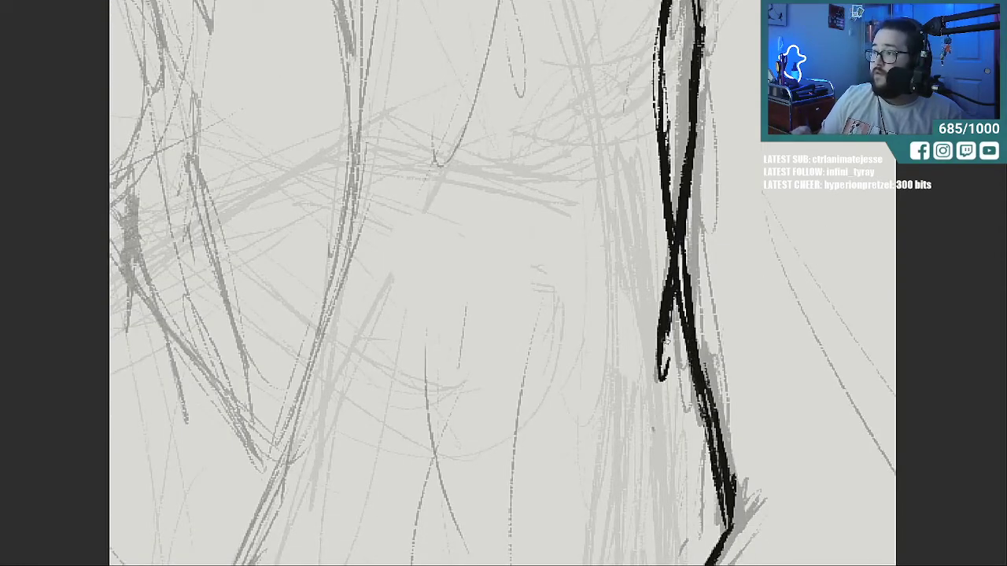
Erase the old outer contour and the leftover hook at the torso's side, and thicken the chest curve above.
drag(692, 145, 662, 376)
drag(661, 303, 659, 380)
drag(693, 93, 689, 178)
drag(697, 67, 693, 154)
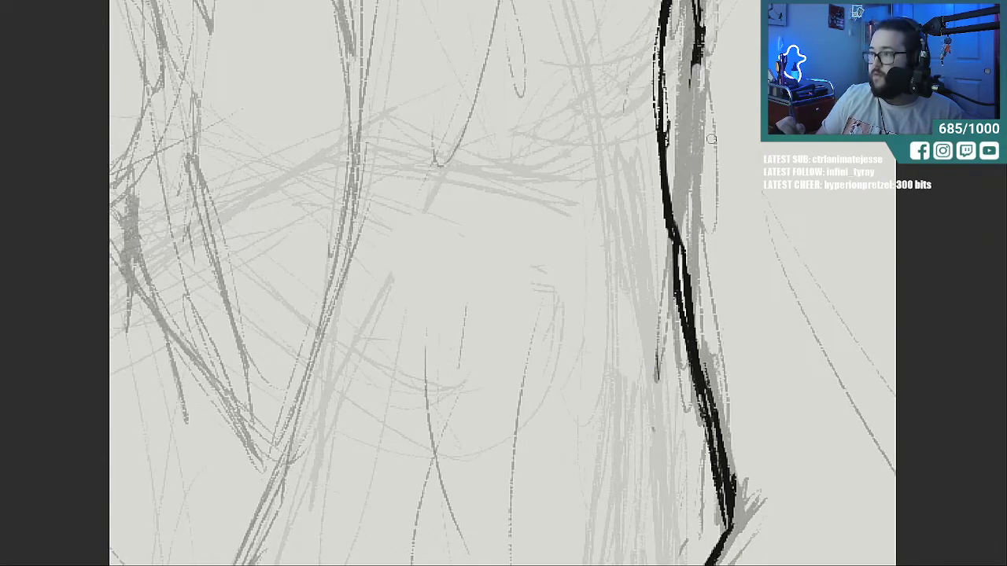
scroll(885, 257, up, 5)
mouse_move(710, 156)
mouse_down()
mouse_move(689, 226)
mouse_move(694, 323)
mouse_up()
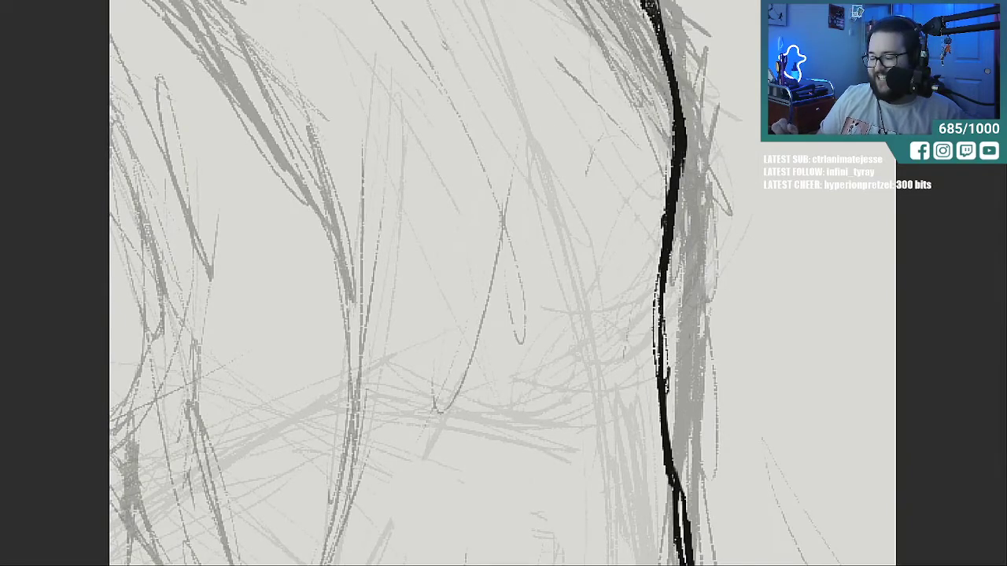
scroll(435, 283, up, 5)
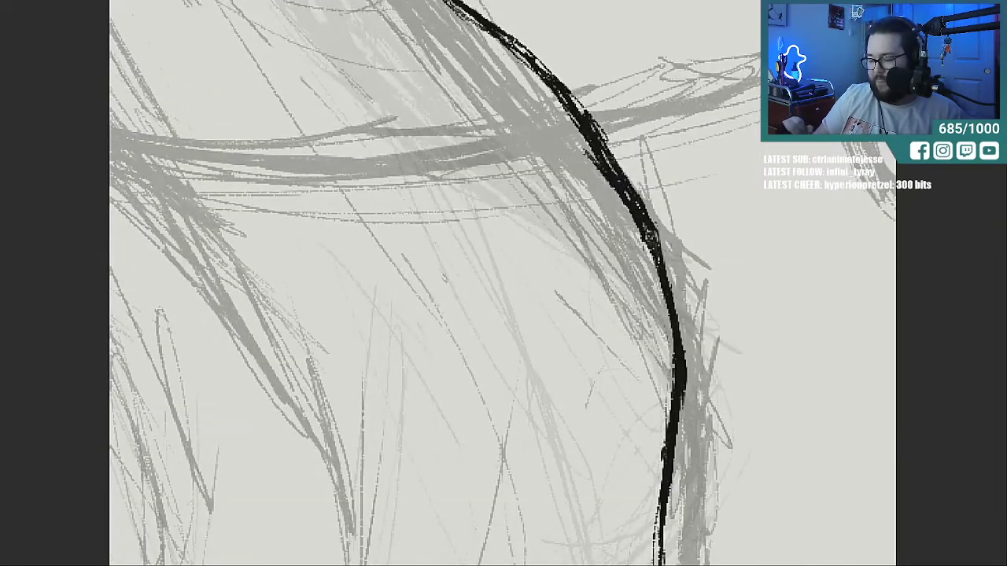
mouse_move(598, 132)
mouse_down()
mouse_move(655, 225)
mouse_move(663, 277)
mouse_up()
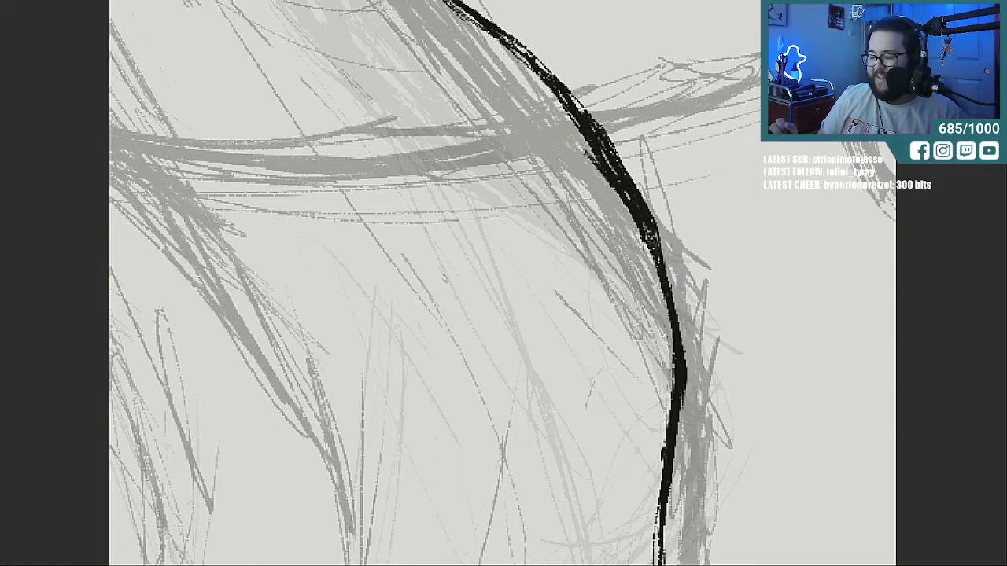
Try a straighter contour line inside the torso's side, running down to the shirt's hem above the belt.
scroll(502, 283, down, 10)
scroll(502, 283, up, 2)
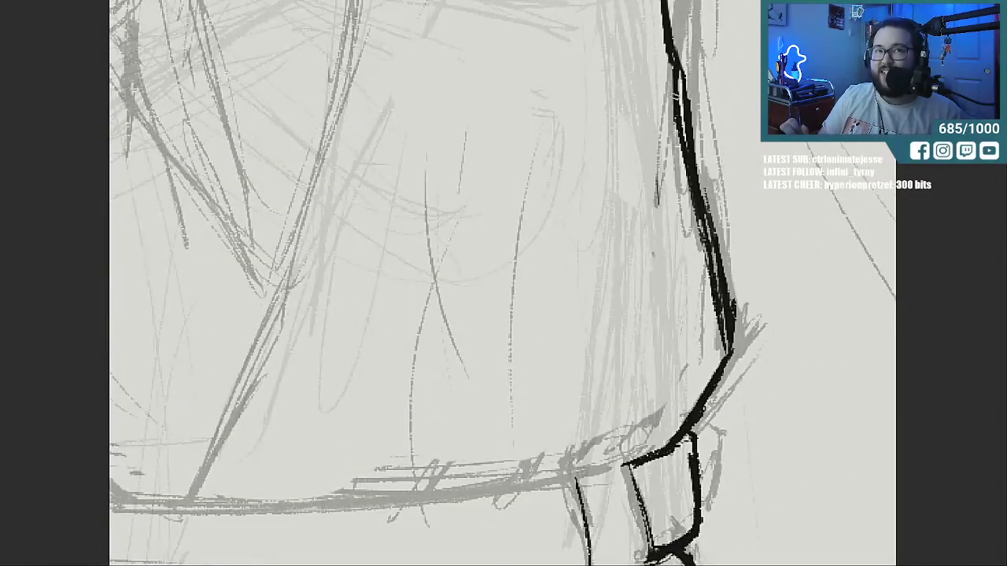
drag(672, 57, 688, 338)
drag(671, 49, 674, 287)
drag(675, 189, 690, 400)
drag(684, 304, 695, 428)
drag(687, 348, 697, 425)
drag(680, 252, 691, 334)
drag(675, 187, 695, 299)
drag(669, 114, 690, 286)
drag(664, 61, 686, 221)
drag(659, 29, 673, 192)
drag(663, 52, 678, 182)
drag(673, 203, 696, 309)
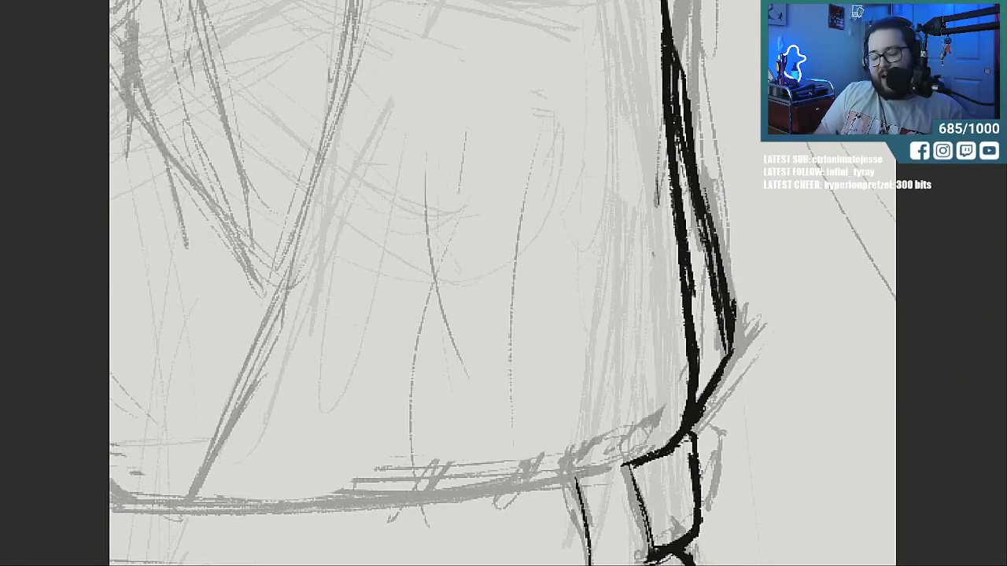
drag(666, 181, 681, 264)
mouse_move(671, 224)
mouse_down()
mouse_move(678, 213)
mouse_move(688, 386)
mouse_move(702, 347)
mouse_up()
drag(654, 115, 675, 167)
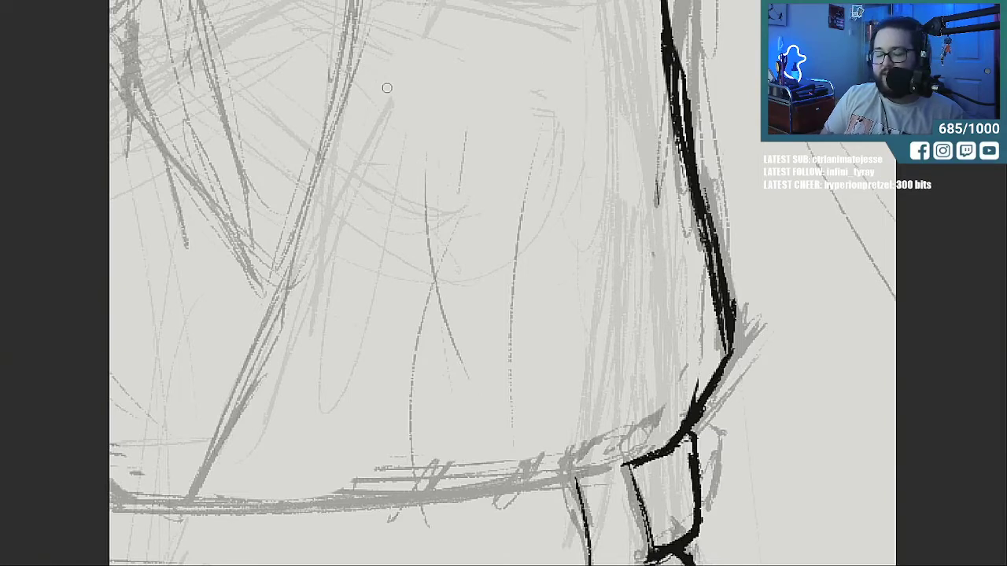
Ink the shirt's hem across the front above the belt and start the long central fold rising from it.
mouse_move(568, 473)
mouse_down()
mouse_move(625, 463)
mouse_move(247, 499)
mouse_up()
mouse_move(346, 495)
mouse_down()
mouse_move(145, 498)
mouse_move(538, 495)
mouse_up()
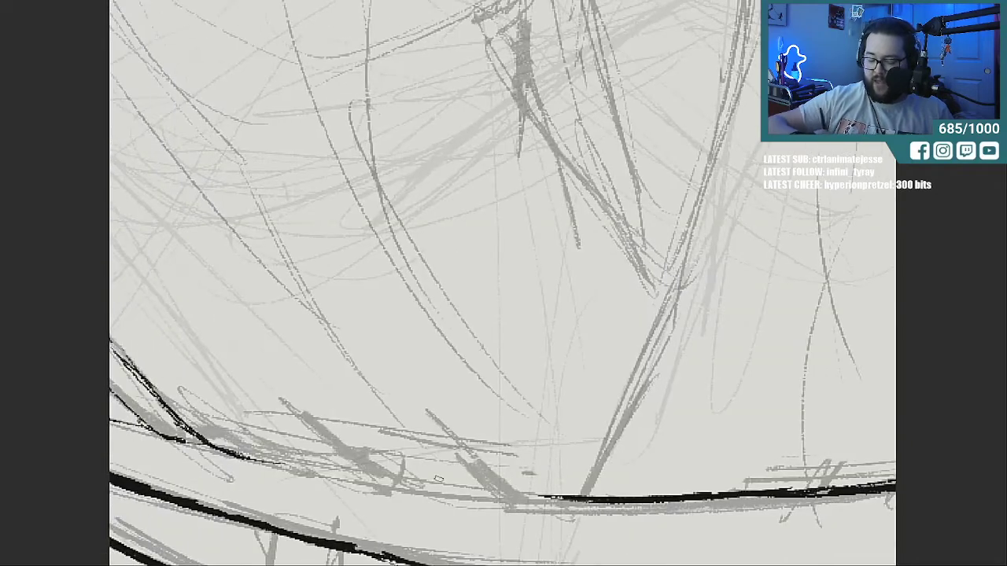
mouse_move(263, 466)
mouse_down()
mouse_move(590, 500)
mouse_move(386, 482)
mouse_up()
mouse_move(580, 494)
mouse_down()
mouse_move(640, 383)
mouse_move(692, 226)
mouse_up()
drag(649, 344, 696, 197)
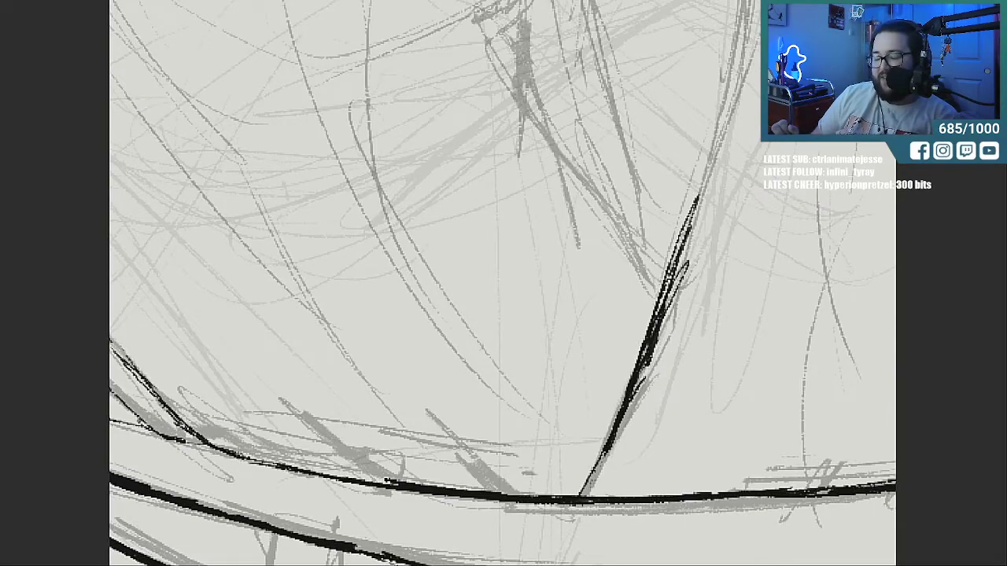
Connect the central fold upward to the inked chest line with a long curve and thicken its middle.
drag(441, 86, 590, 504)
drag(503, 110, 504, 474)
drag(279, 203, 421, 362)
key(ctrl+minus)
key(ctrl+minus)
mouse_move(437, 290)
mouse_down()
mouse_move(563, 389)
mouse_move(586, 421)
mouse_move(607, 492)
mouse_up()
scroll(502, 283, down, 3)
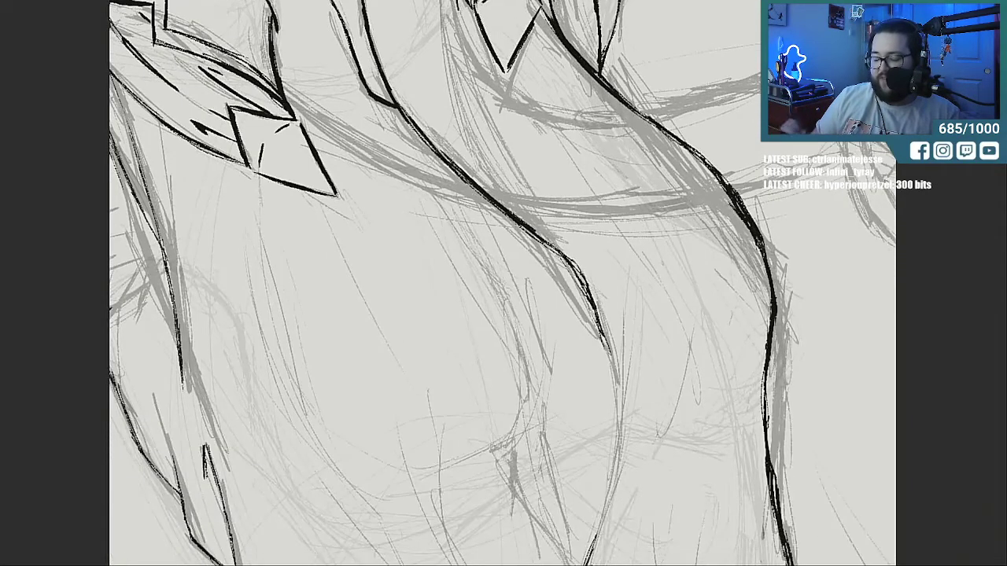
mouse_move(595, 318)
mouse_down()
mouse_move(610, 411)
mouse_move(583, 562)
mouse_up()
drag(604, 458, 585, 564)
scroll(502, 284, down, 3)
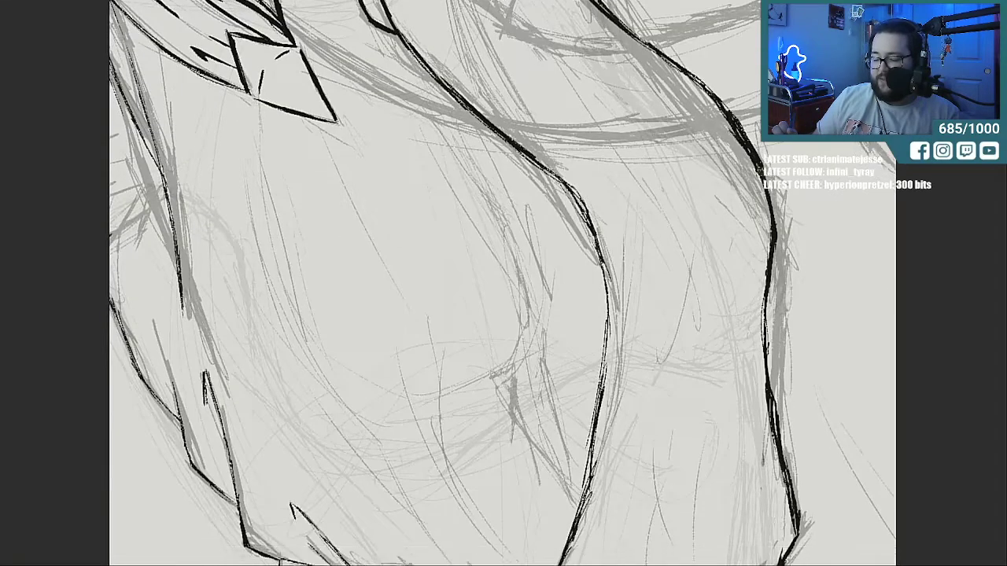
drag(607, 260, 582, 425)
mouse_move(567, 481)
mouse_down()
mouse_move(607, 256)
mouse_move(591, 177)
mouse_move(557, 91)
mouse_up()
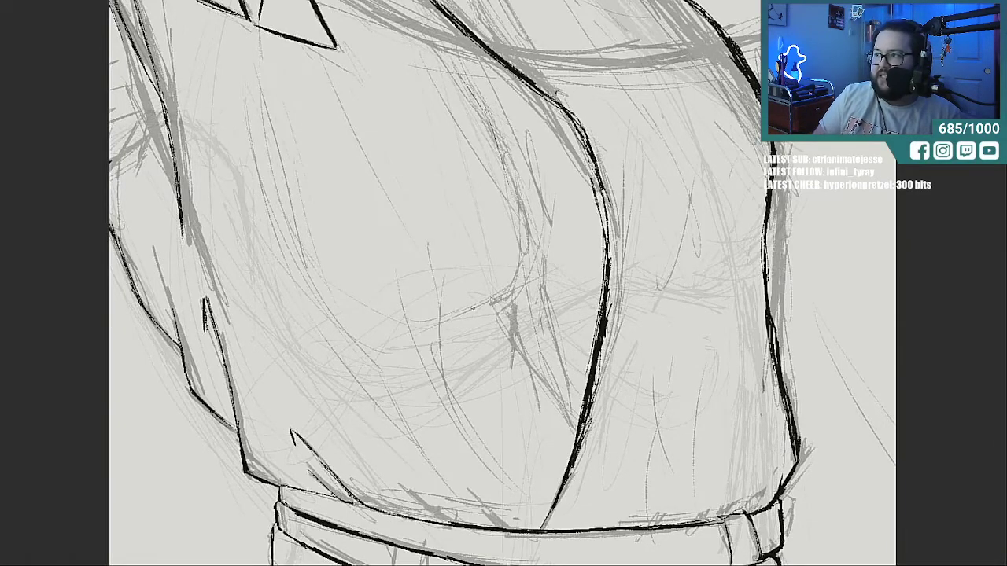
Add a short crease above the hem and ink a long curved fold down the torso below the cape's pointed end.
drag(661, 524, 691, 446)
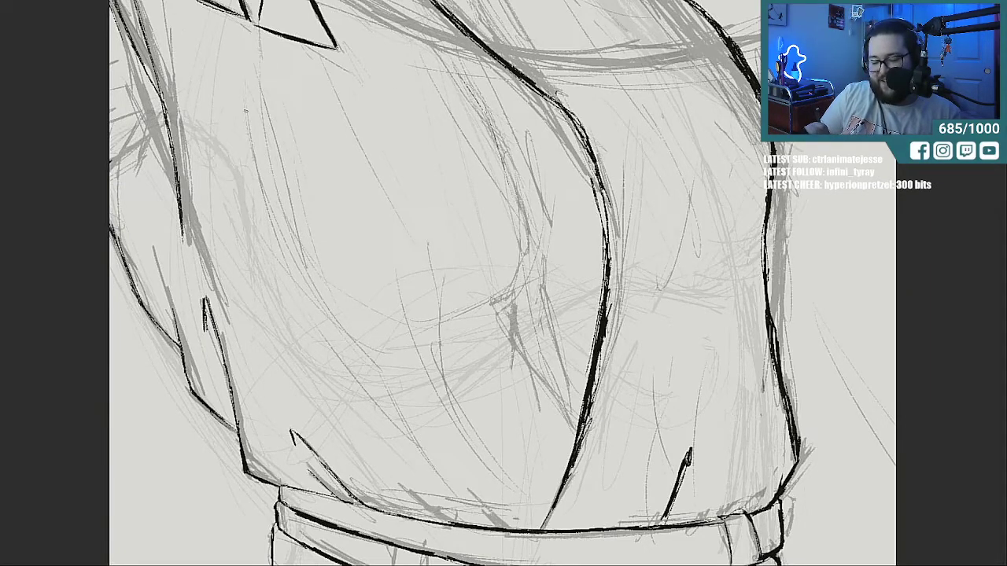
drag(250, 63, 275, 228)
drag(256, 107, 318, 297)
drag(280, 239, 376, 357)
drag(302, 260, 385, 377)
drag(303, 263, 363, 343)
drag(290, 236, 337, 318)
drag(313, 280, 290, 186)
drag(305, 256, 288, 176)
mouse_move(300, 211)
mouse_down()
mouse_move(241, 54)
mouse_move(296, 183)
mouse_up()
drag(270, 132, 310, 281)
drag(296, 238, 374, 370)
drag(307, 261, 364, 359)
drag(282, 156, 300, 239)
Ink a second long, thin fold down the torso between the first curved fold and the central fold.
mouse_move(397, 49)
mouse_down()
mouse_move(470, 206)
mouse_move(487, 354)
mouse_up()
mouse_move(485, 271)
mouse_down()
mouse_move(489, 362)
mouse_move(475, 233)
mouse_up()
drag(482, 285, 448, 143)
drag(469, 206, 453, 170)
drag(443, 137, 398, 58)
drag(433, 115, 382, 28)
drag(432, 106, 379, 27)
drag(455, 154, 492, 288)
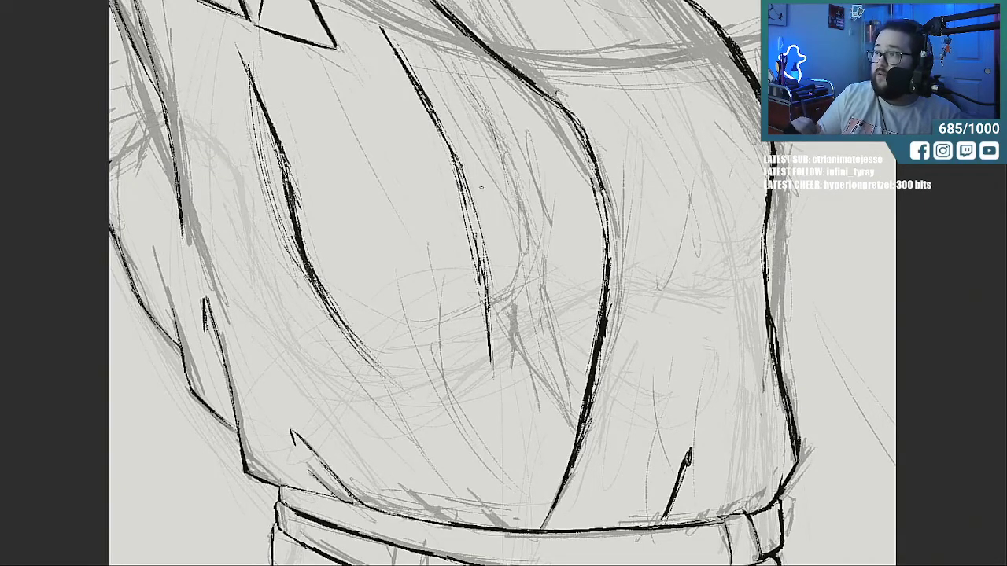
Ink a long fold between the central fold and the side contour, heavy in its lower half and tapering toward the hem.
mouse_move(593, 14)
mouse_down()
mouse_move(672, 82)
mouse_move(702, 148)
mouse_up()
mouse_move(684, 160)
mouse_down()
mouse_move(707, 252)
mouse_move(703, 318)
mouse_up()
drag(706, 220, 715, 325)
drag(711, 250, 698, 343)
drag(712, 288, 687, 393)
drag(703, 305, 675, 394)
drag(668, 413, 651, 467)
drag(693, 353, 667, 427)
drag(683, 374, 642, 492)
drag(694, 350, 659, 452)
drag(678, 346, 663, 433)
drag(680, 364, 664, 419)
drag(696, 384, 658, 459)
drag(716, 363, 670, 439)
mouse_move(710, 312)
mouse_down()
mouse_move(695, 398)
mouse_move(673, 435)
mouse_up()
drag(676, 426, 664, 456)
drag(689, 338, 662, 452)
drag(699, 351, 656, 468)
drag(700, 325, 670, 414)
drag(706, 310, 695, 350)
drag(705, 265, 697, 339)
drag(707, 217, 700, 309)
drag(690, 382, 682, 418)
drag(675, 431, 643, 499)
drag(658, 464, 634, 510)
drag(650, 494, 640, 506)
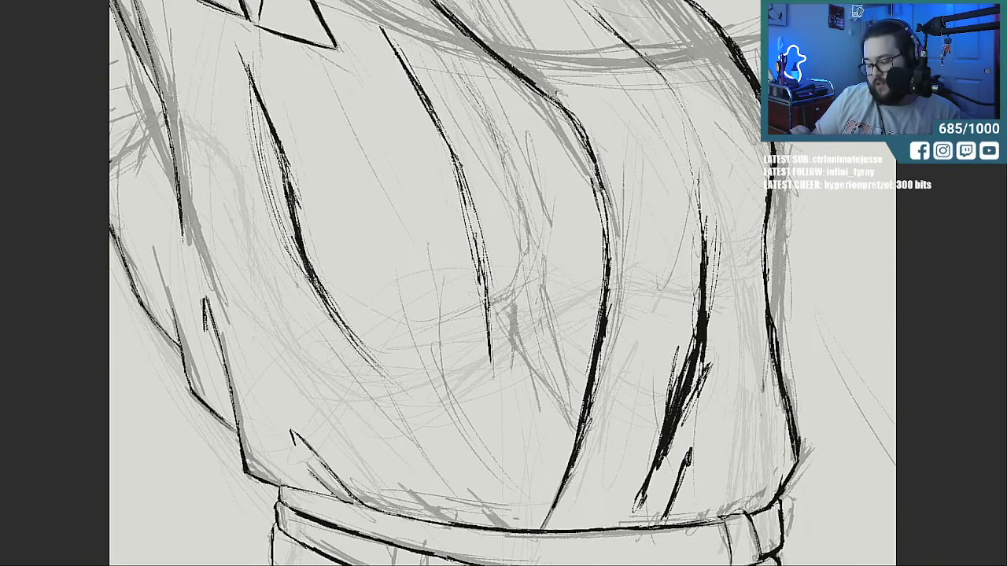
Add short tapered creases rising from the shirt's hem along the belt, on both sides of the central fold.
drag(755, 461, 732, 513)
mouse_move(761, 443)
mouse_down()
mouse_move(738, 494)
mouse_move(730, 473)
mouse_up()
drag(754, 455, 742, 480)
drag(563, 496, 534, 538)
drag(562, 520, 536, 538)
drag(589, 530, 620, 476)
drag(542, 533, 587, 534)
drag(450, 500, 503, 527)
drag(422, 472, 499, 527)
mouse_move(338, 417)
mouse_down()
mouse_move(448, 524)
mouse_move(425, 508)
mouse_up()
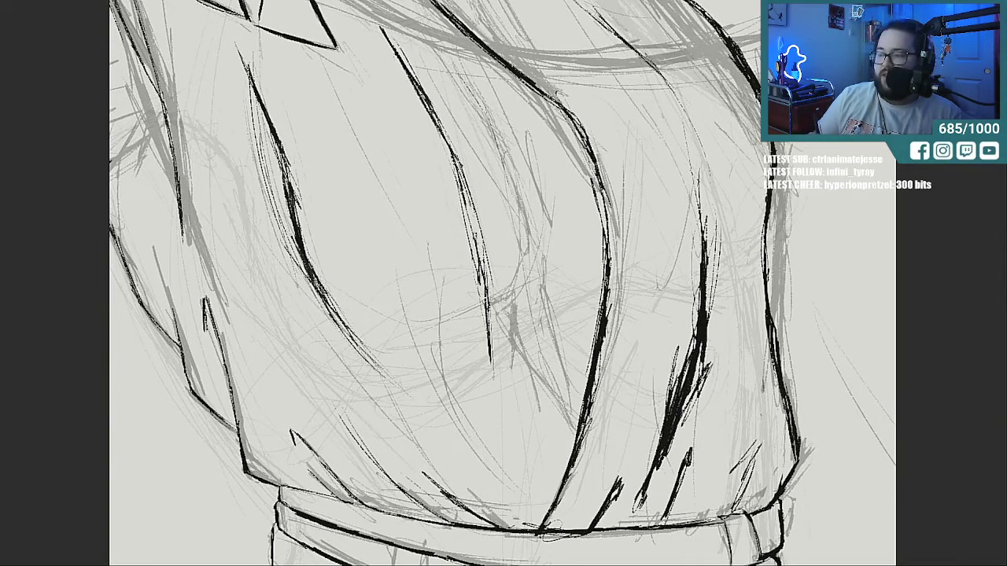
Ink a heavier inner contour with dense strokes below the armpit, from the sleeve down the torso's edge.
scroll(465, 202, left, 4)
scroll(464, 203, right, 1)
drag(452, 201, 484, 312)
mouse_move(448, 166)
mouse_down()
mouse_move(470, 298)
mouse_move(487, 322)
mouse_up()
drag(457, 222, 489, 321)
drag(463, 247, 513, 343)
drag(472, 266, 516, 347)
drag(513, 228, 524, 295)
mouse_move(500, 145)
mouse_down()
mouse_move(516, 233)
mouse_move(512, 213)
mouse_up()
mouse_move(429, 178)
mouse_down()
mouse_move(475, 149)
mouse_move(508, 175)
mouse_up()
drag(459, 137, 511, 200)
mouse_move(464, 240)
mouse_down()
mouse_move(511, 358)
mouse_move(518, 349)
mouse_up()
mouse_move(471, 193)
mouse_down()
mouse_move(509, 335)
mouse_move(498, 293)
mouse_up()
drag(455, 178, 509, 323)
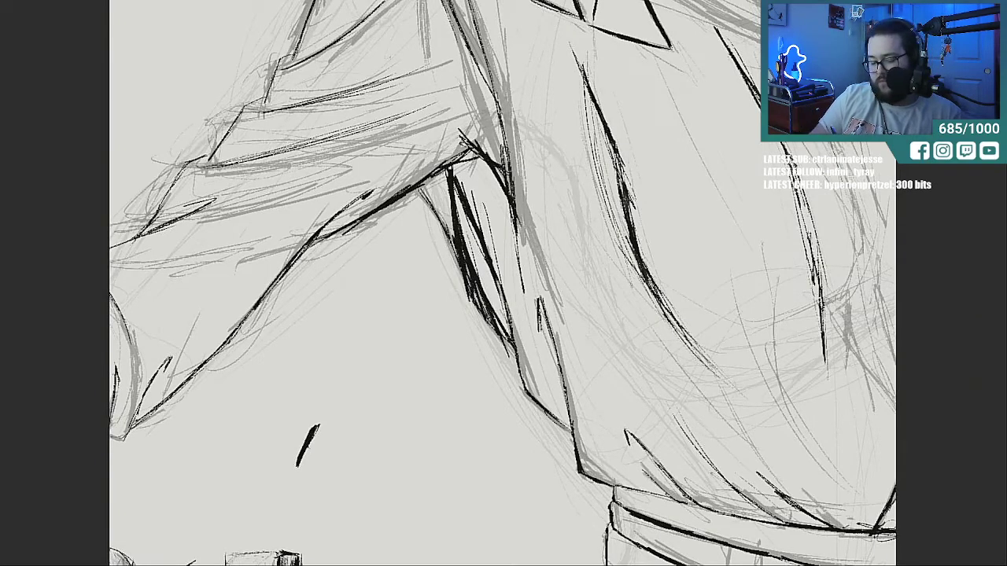
Erase the excess dark strokes and the old outer line below the armpit, leaving a single clean contour.
drag(446, 224, 477, 302)
drag(447, 193, 492, 330)
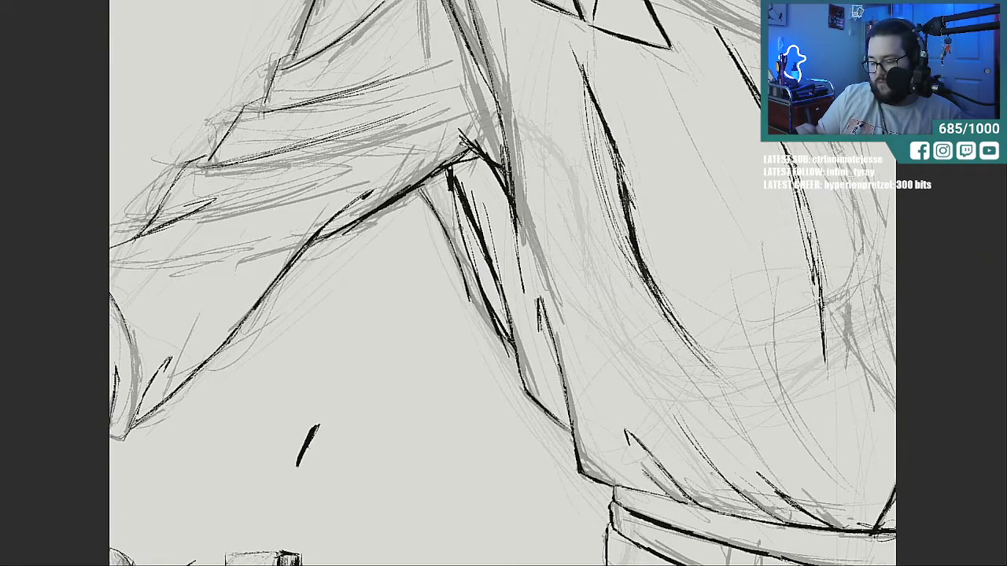
drag(459, 216, 500, 341)
mouse_move(488, 296)
mouse_down()
mouse_move(503, 349)
mouse_move(447, 233)
mouse_up()
drag(442, 225, 425, 196)
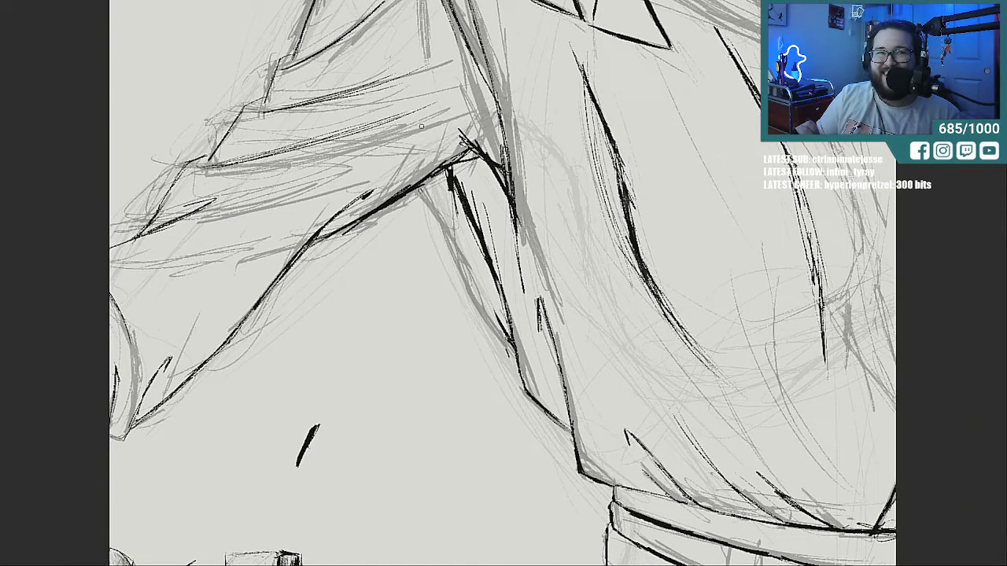
drag(454, 200, 486, 303)
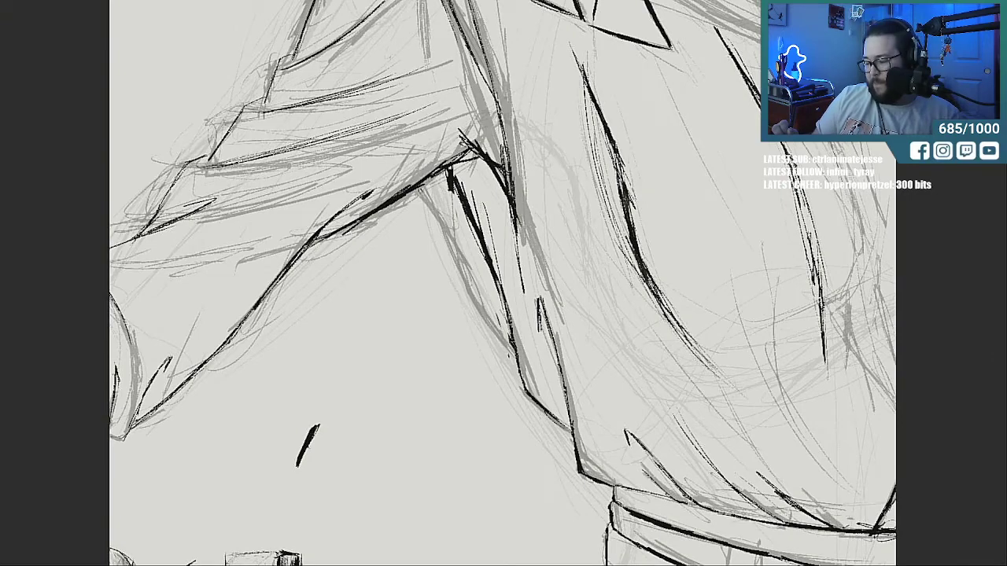
Ink the belt wrap's two lower edges beneath the loops, merging them into one thick tapering line.
scroll(502, 283, down, 10)
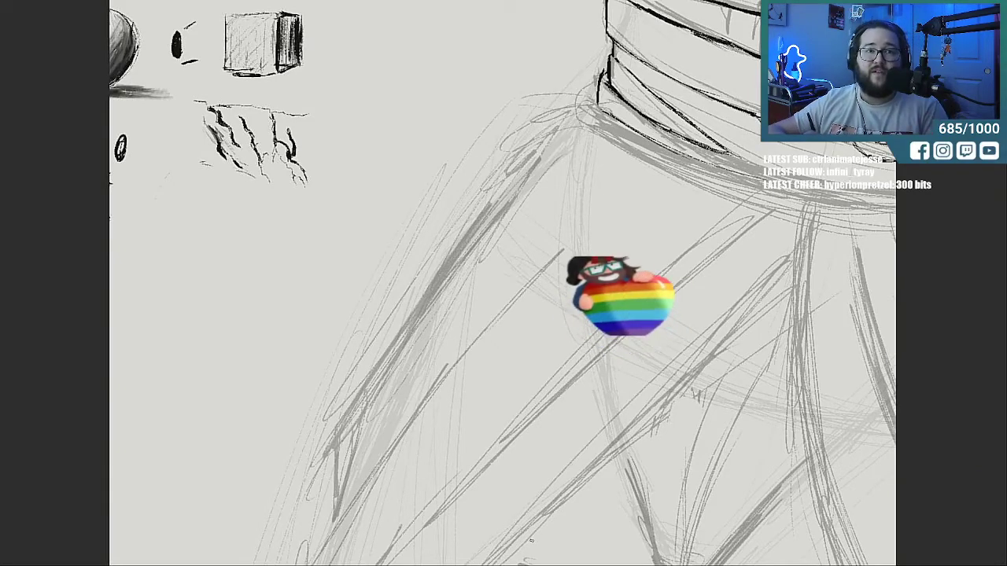
scroll(539, 555, down, 5)
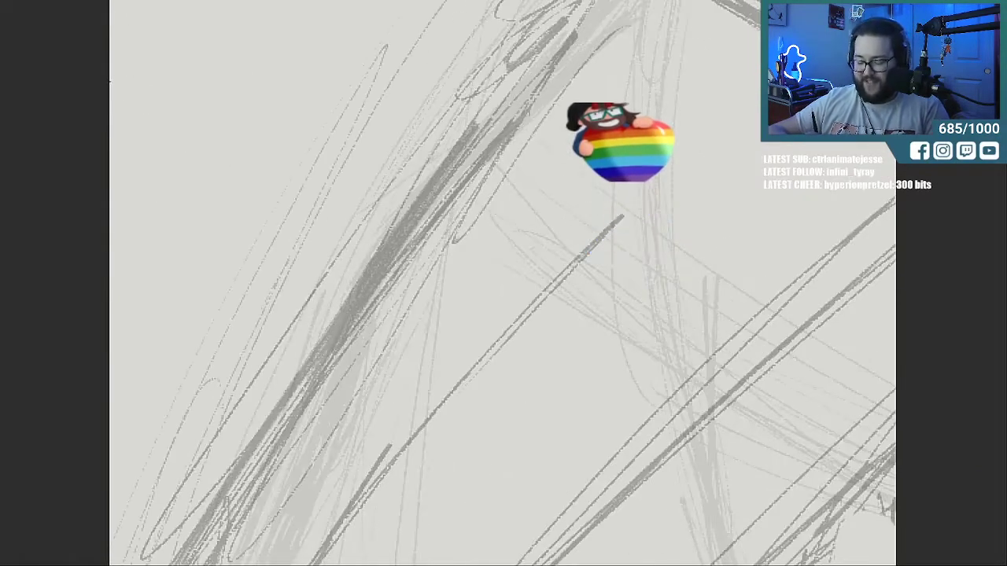
scroll(609, 562, up, 5)
scroll(502, 283, up, 3)
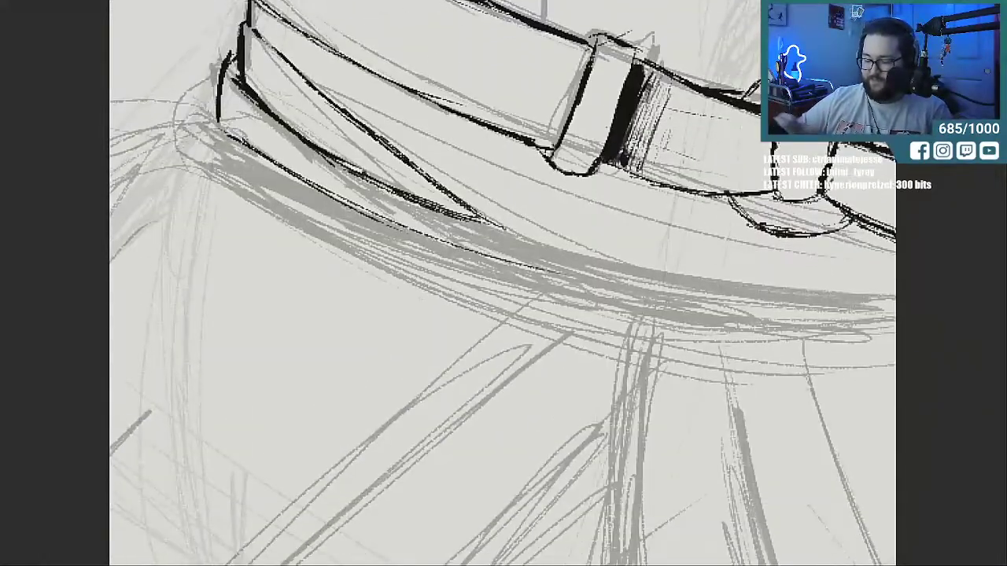
drag(466, 206, 561, 253)
drag(498, 226, 589, 260)
drag(449, 209, 623, 270)
drag(437, 233, 621, 284)
mouse_move(464, 246)
mouse_down()
mouse_move(677, 295)
mouse_move(823, 304)
mouse_up()
mouse_move(590, 253)
mouse_down()
mouse_move(686, 290)
mouse_move(852, 296)
mouse_up()
drag(766, 297, 853, 302)
mouse_move(502, 232)
mouse_down()
mouse_move(617, 271)
mouse_move(599, 262)
mouse_up()
mouse_move(474, 222)
mouse_down()
mouse_move(603, 268)
mouse_move(522, 242)
mouse_up()
drag(433, 209, 520, 244)
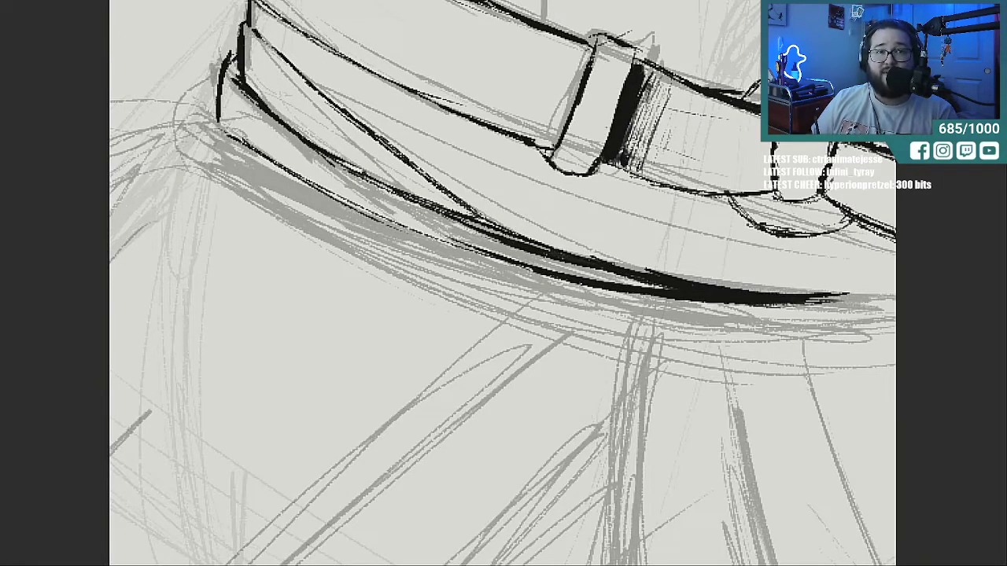
Thicken the belt wrap's merged lower edge and extend it along the sketch to the large round buckle.
drag(542, 565, 624, 565)
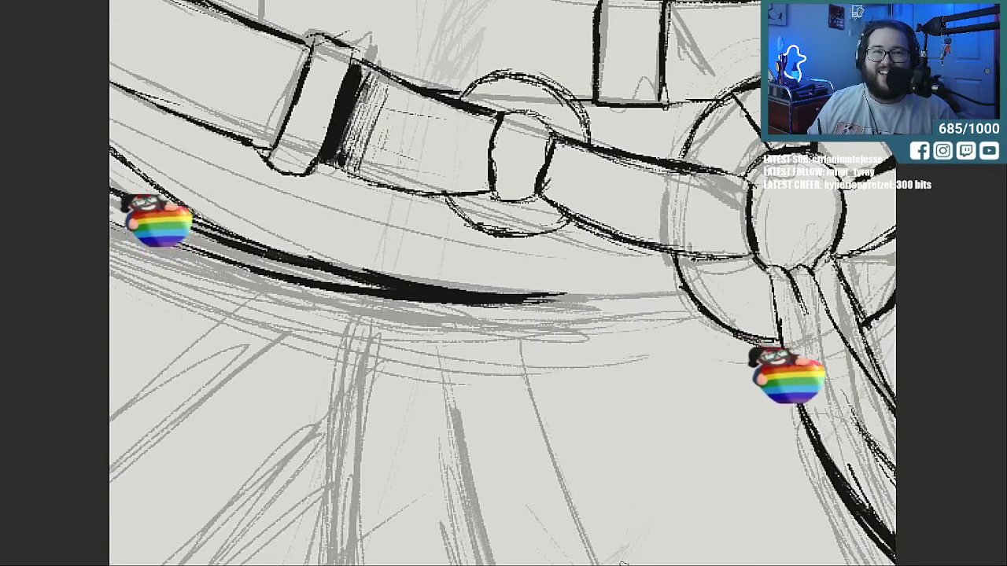
mouse_move(624, 563)
mouse_down()
mouse_move(708, 563)
mouse_move(653, 564)
mouse_up()
drag(381, 290, 571, 288)
drag(422, 304, 511, 296)
drag(343, 288, 947, 320)
drag(472, 220, 541, 245)
drag(575, 262, 635, 280)
mouse_move(542, 254)
mouse_down()
mouse_move(654, 282)
mouse_move(348, 163)
mouse_move(221, 136)
mouse_up()
drag(297, 170, 476, 245)
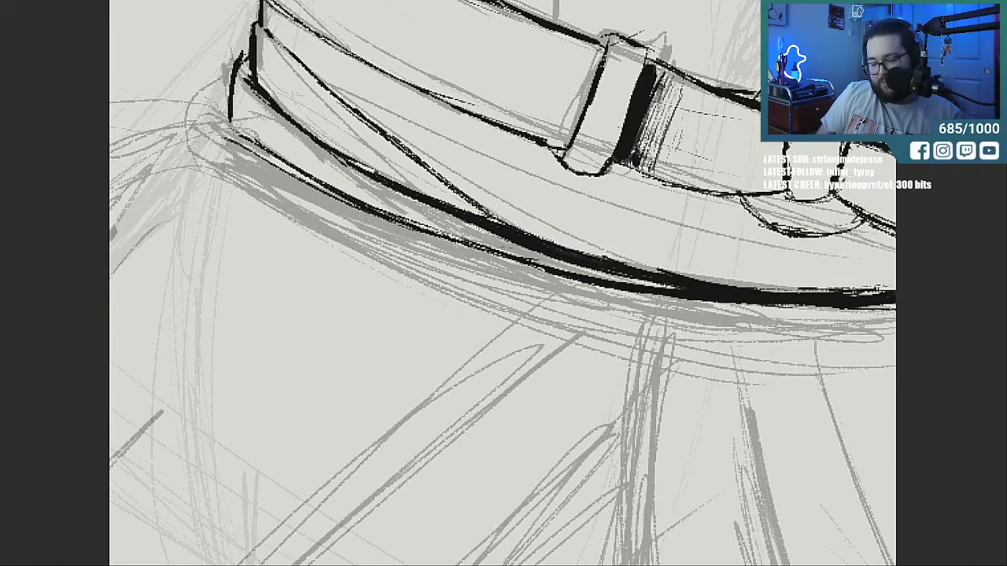
Thicken the wrap's outermost lower line from its corner at the hip to where it meets the upper edge.
drag(228, 124, 356, 206)
mouse_move(256, 153)
mouse_down()
mouse_move(392, 225)
mouse_move(461, 245)
mouse_up()
drag(369, 216, 511, 263)
drag(477, 213, 587, 254)
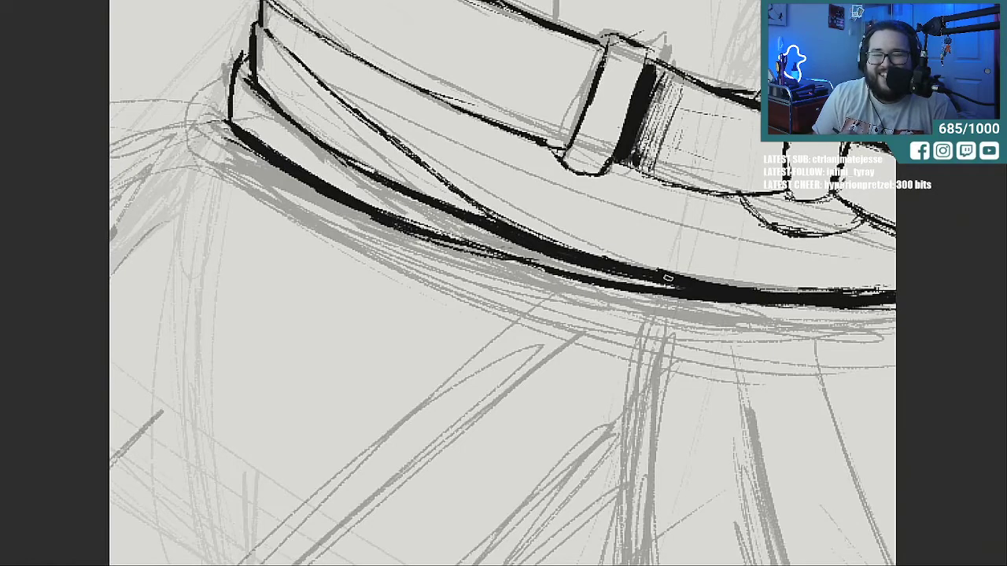
Ink a tapered trouser fold line dropping from the belt's lower edge below the strap loop.
drag(647, 294, 626, 455)
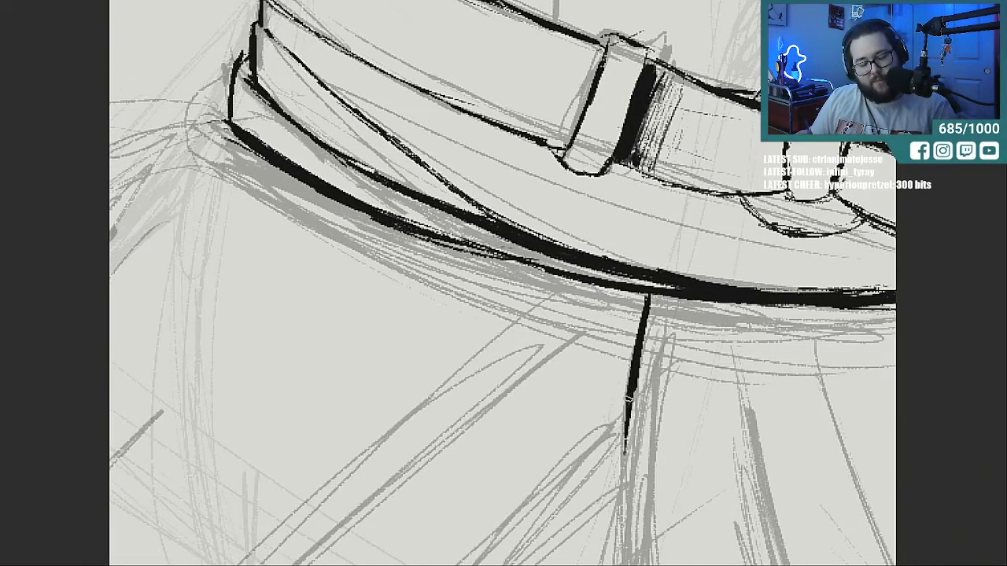
drag(642, 390, 633, 504)
drag(631, 409, 623, 521)
drag(630, 463, 645, 314)
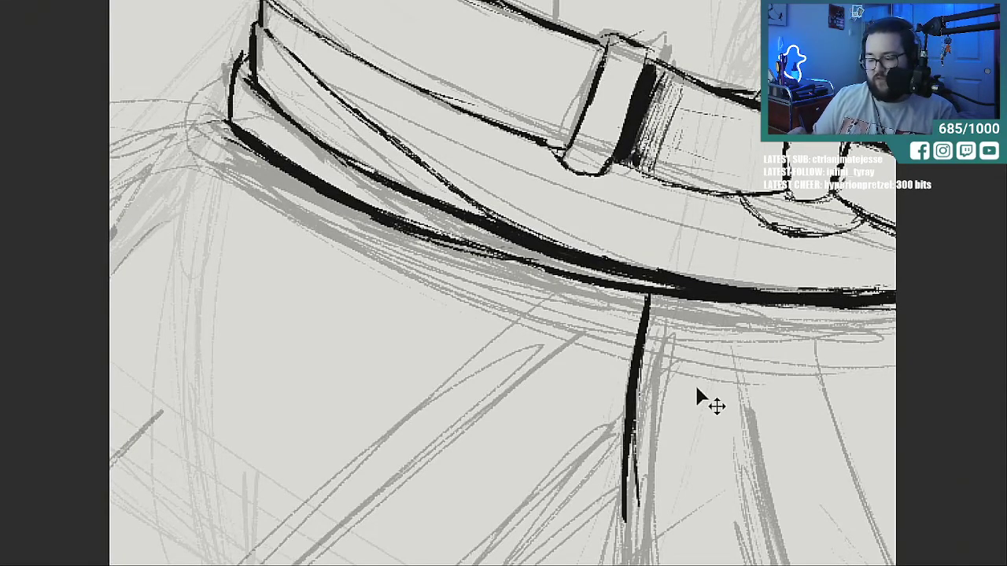
key(ctrl+minus)
drag(566, 398, 564, 496)
Ink a short, pointed crease hanging from the belt beside the long trouser fold.
drag(606, 310, 599, 370)
drag(607, 293, 599, 405)
drag(607, 351, 598, 397)
drag(607, 301, 601, 334)
Extend the long trouser fold downward into a thick curve sweeping along the sketched inner leg contour.
mouse_move(573, 406)
mouse_down()
mouse_move(565, 519)
mouse_move(574, 542)
mouse_up()
drag(562, 379, 574, 541)
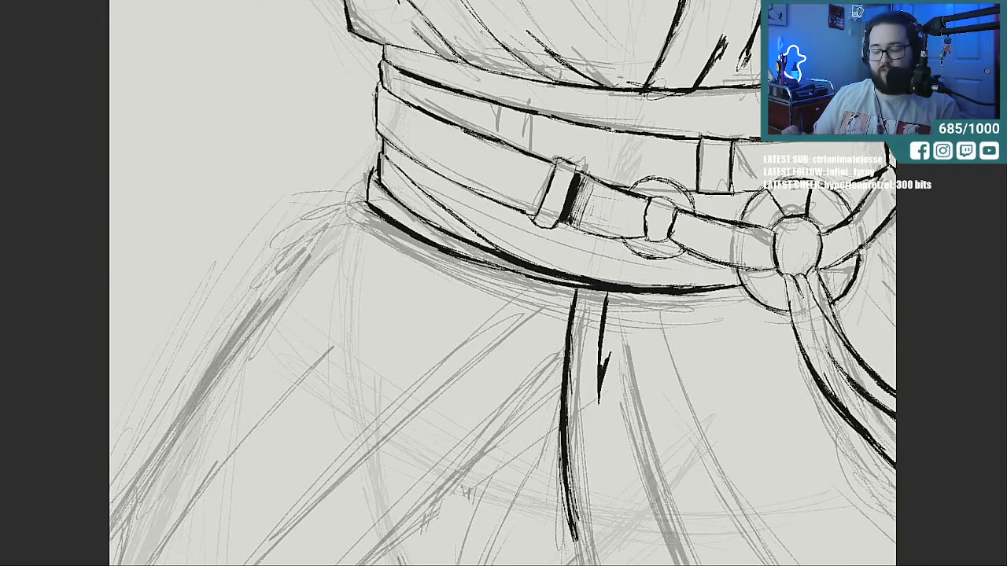
scroll(504, 283, down, 5)
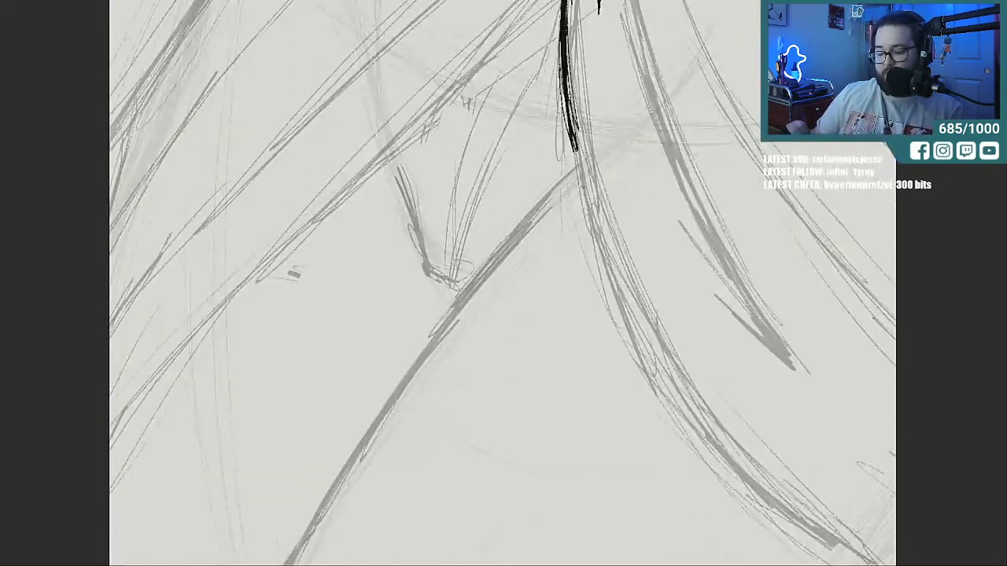
mouse_move(574, 149)
mouse_down()
mouse_move(645, 346)
mouse_move(638, 333)
mouse_up()
drag(587, 222, 683, 412)
drag(602, 268, 702, 441)
drag(640, 347, 751, 492)
drag(708, 452, 753, 494)
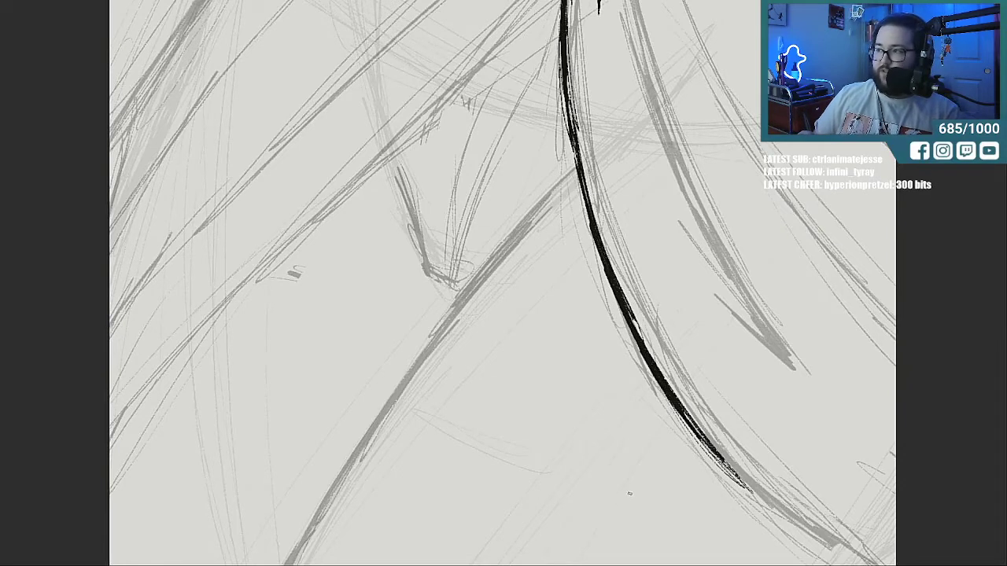
drag(721, 460, 779, 516)
drag(678, 417, 793, 529)
drag(695, 433, 803, 525)
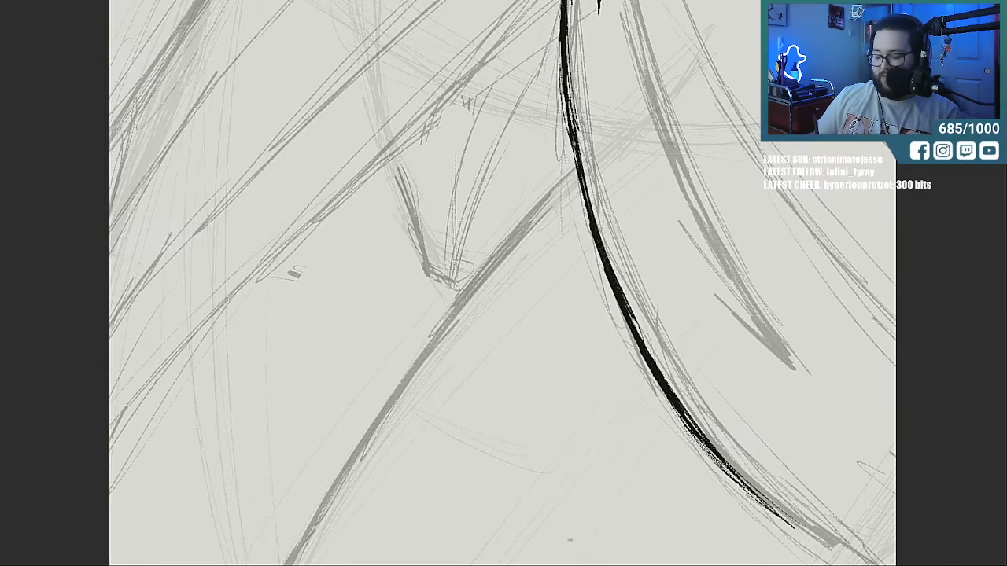
Ink a diagonal contour from the long curved fold down across the thigh to the trouser leg's outer tip.
mouse_move(708, 565)
mouse_down()
mouse_move(408, 565)
mouse_move(419, 564)
mouse_up()
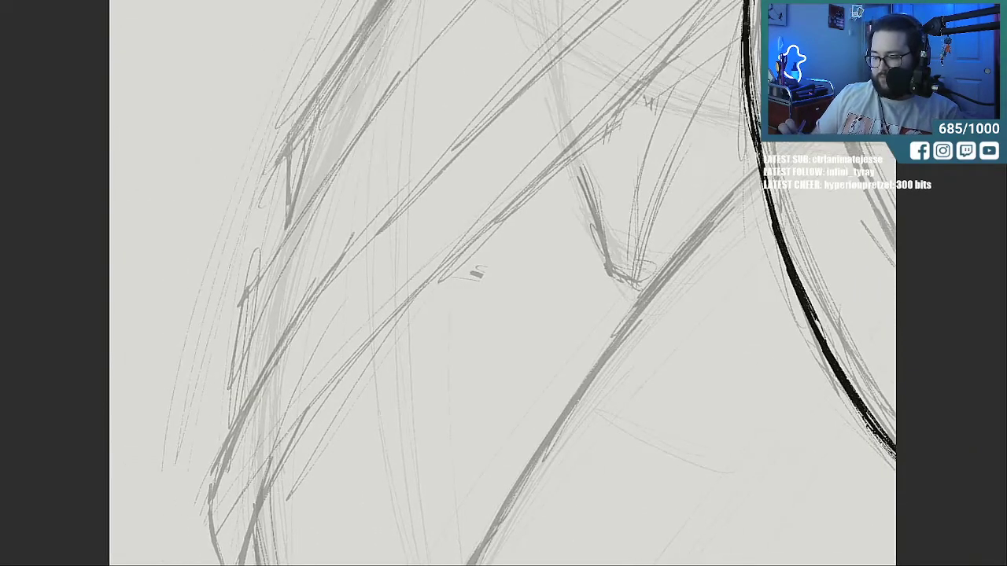
drag(726, 91, 351, 469)
mouse_move(255, 562)
mouse_down()
mouse_move(487, 318)
mouse_move(307, 501)
mouse_up()
mouse_move(421, 389)
mouse_down()
mouse_move(731, 94)
mouse_move(672, 164)
mouse_up()
drag(743, 79, 680, 151)
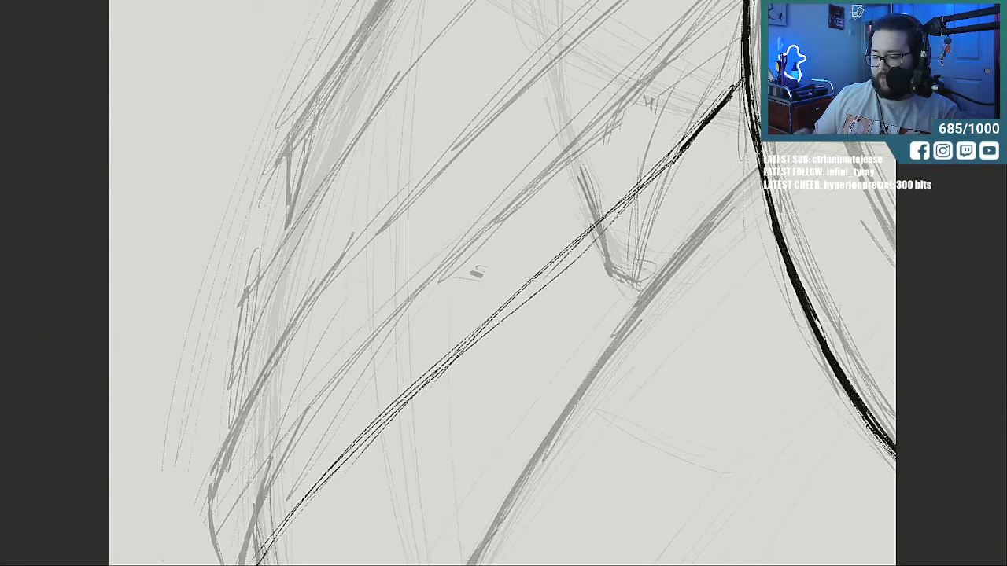
drag(717, 110, 477, 342)
drag(584, 235, 374, 439)
drag(466, 357, 279, 532)
mouse_move(434, 384)
mouse_down()
mouse_move(267, 541)
mouse_move(569, 258)
mouse_up()
drag(469, 343, 742, 79)
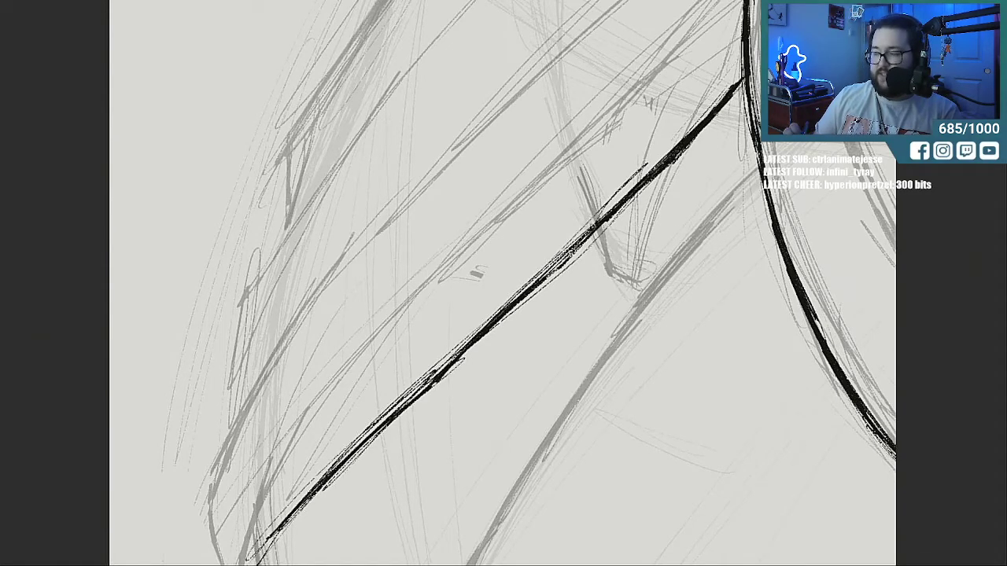
Reinforce the diagonal thigh contour with overlapping strokes, bowing it slightly and bending its lower end down to the tip.
scroll(699, 236, down, 5)
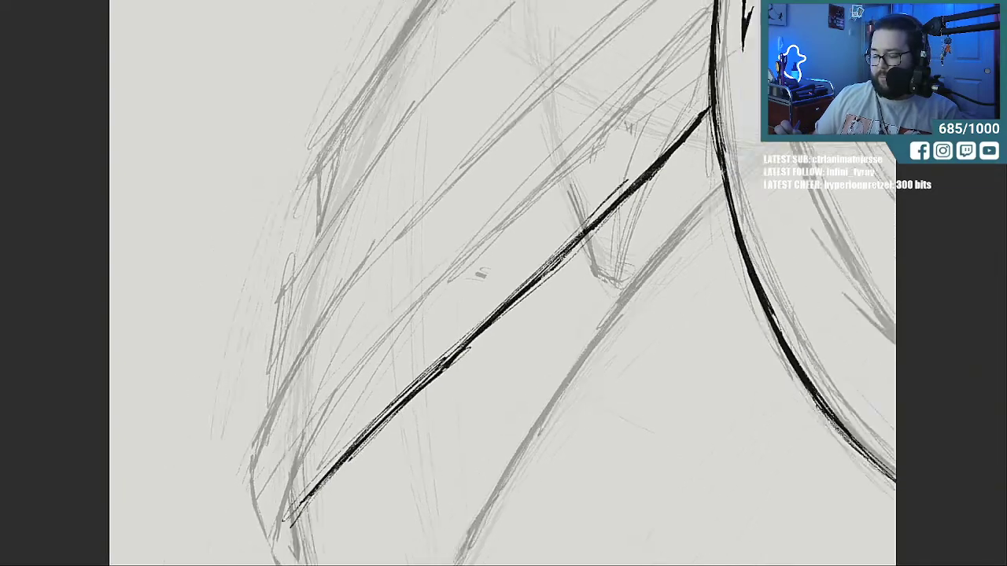
mouse_move(666, 149)
mouse_down()
mouse_move(606, 236)
mouse_move(504, 326)
mouse_up()
drag(568, 266, 325, 521)
mouse_move(362, 447)
mouse_down()
mouse_move(327, 565)
mouse_move(394, 413)
mouse_up()
drag(344, 486, 436, 370)
drag(391, 417, 518, 298)
drag(432, 378, 553, 276)
drag(450, 360, 562, 266)
drag(492, 323, 593, 236)
drag(516, 302, 601, 223)
drag(548, 274, 632, 192)
mouse_move(591, 235)
mouse_down()
mouse_move(654, 167)
mouse_move(598, 233)
mouse_up()
drag(635, 194, 503, 313)
drag(569, 258, 447, 362)
drag(483, 328, 333, 494)
mouse_move(393, 414)
mouse_down()
mouse_move(332, 514)
mouse_move(389, 418)
mouse_up()
drag(356, 464, 442, 374)
drag(401, 401, 481, 332)
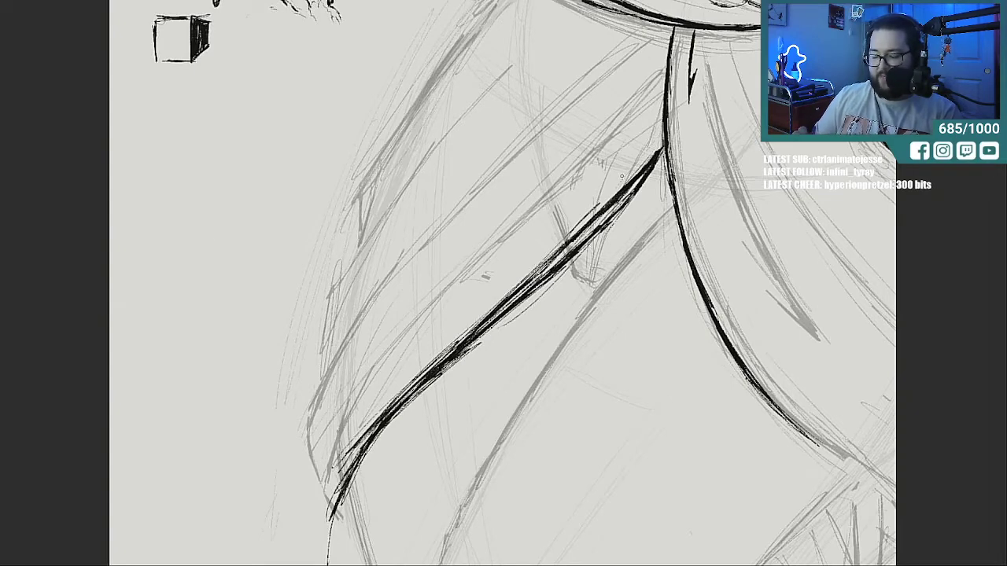
Clean the doubled stroke off the diagonal contour's upper half and re-ink its upper end as one thick line.
drag(637, 170, 483, 314)
drag(532, 280, 464, 331)
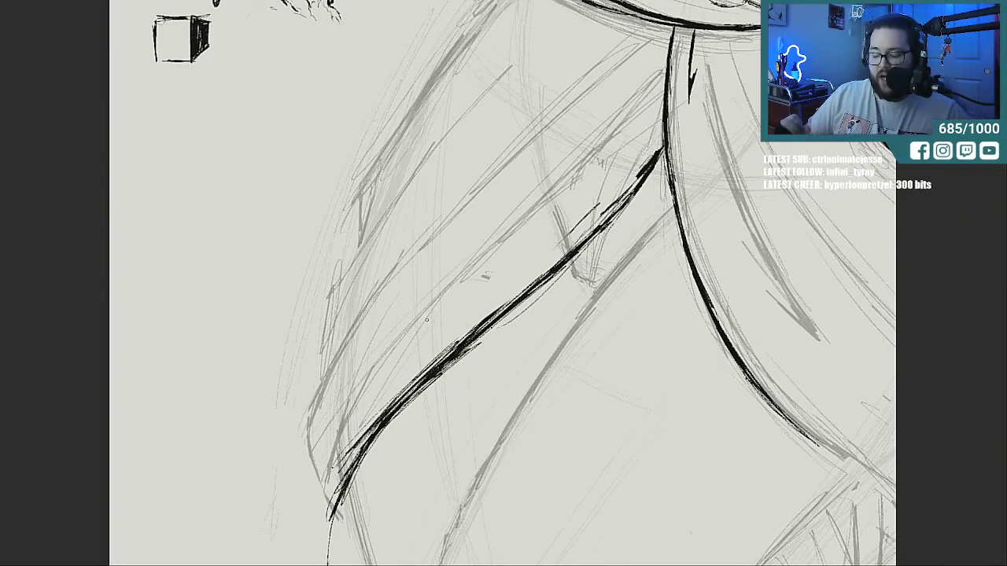
key(ctrl+z)
key(ctrl+z)
key(ctrl+z)
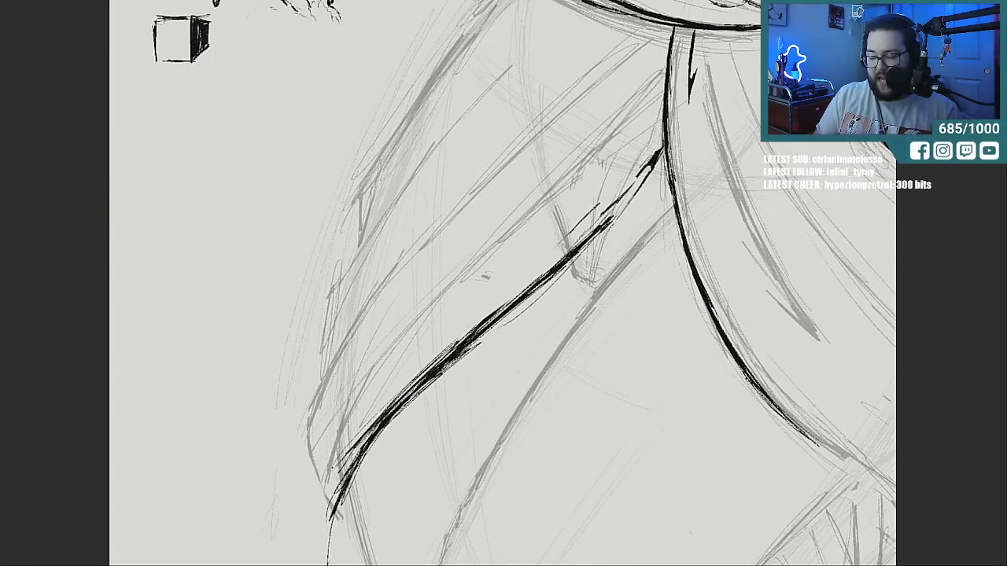
drag(650, 167, 594, 234)
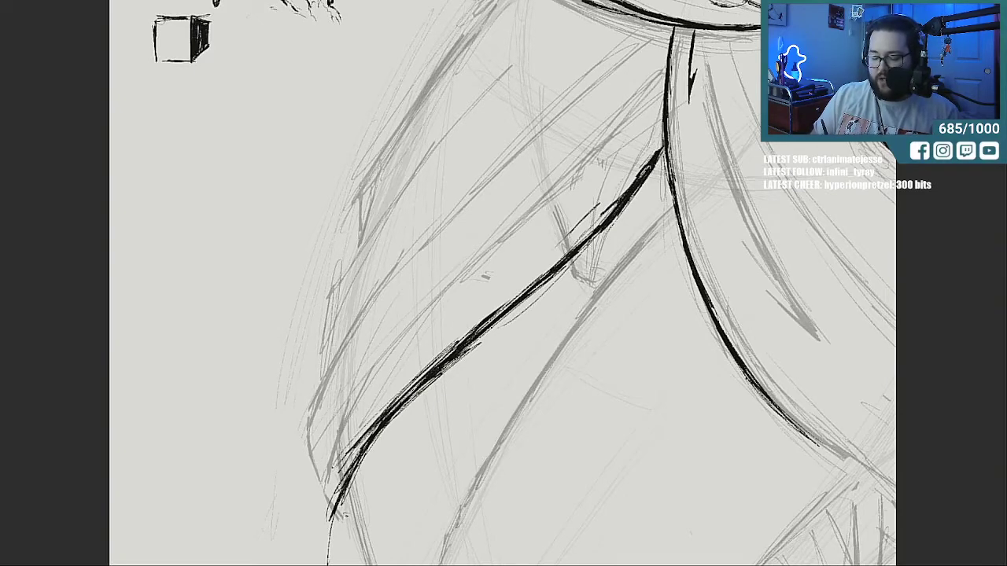
Ink the trouser leg's outer contour from the lower tip around the bend, tapering up into a fold.
drag(330, 503, 325, 427)
drag(327, 470, 335, 389)
mouse_move(329, 430)
mouse_down()
mouse_move(396, 293)
mouse_move(376, 332)
mouse_up()
drag(331, 400, 436, 266)
drag(376, 338, 464, 230)
drag(398, 309, 468, 227)
Ink an angled section of the outer thigh contour above the lower fold, running up toward the hip.
drag(368, 229, 384, 169)
drag(372, 203, 434, 94)
drag(393, 157, 455, 69)
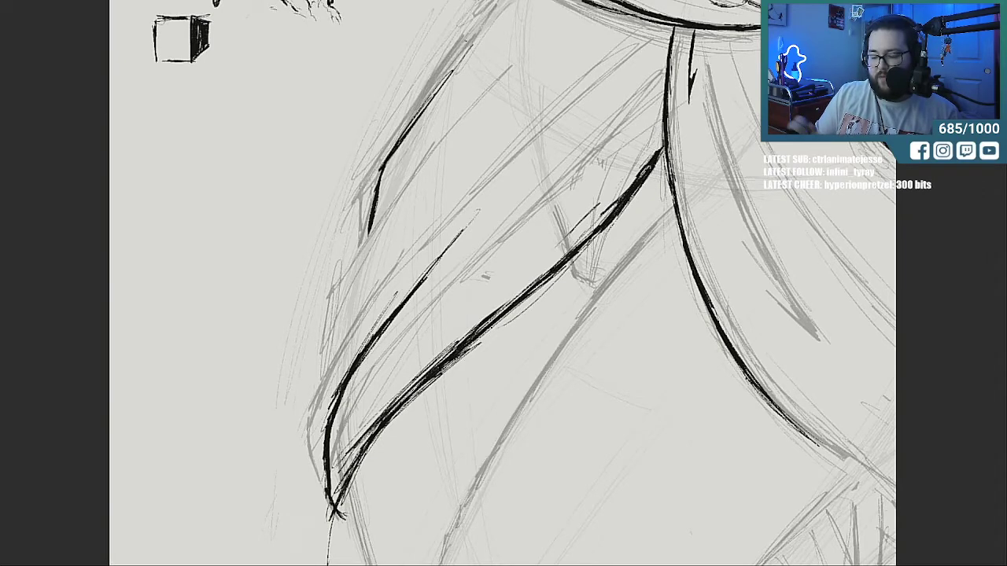
scroll(503, 283, up, 2)
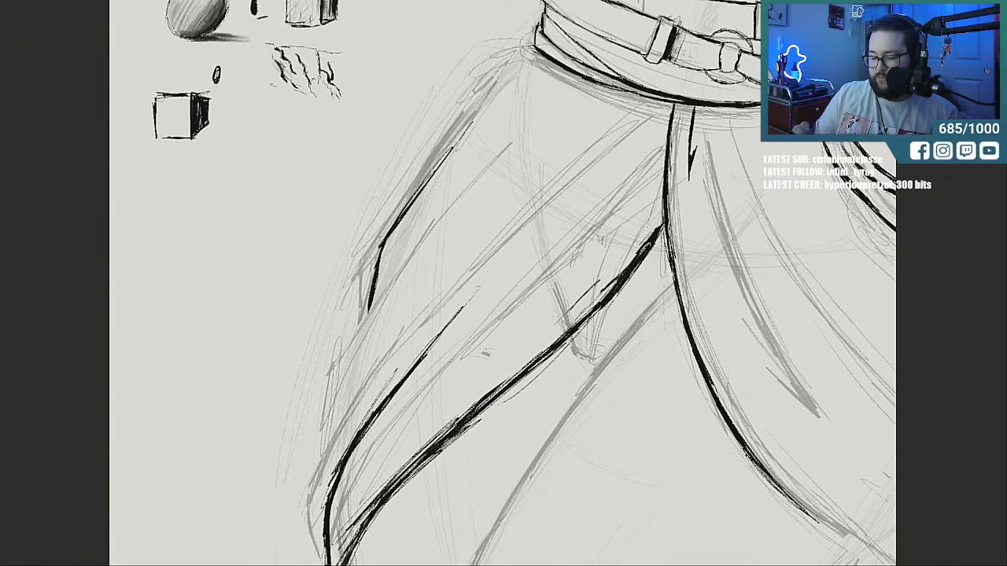
Ink the skirt's outer left contour from the belt down to the existing hip line.
mouse_move(534, 48)
mouse_down()
mouse_move(497, 74)
mouse_move(458, 143)
mouse_up()
drag(497, 80, 440, 168)
mouse_move(485, 102)
mouse_down()
mouse_move(424, 190)
mouse_move(497, 81)
mouse_move(532, 52)
mouse_up()
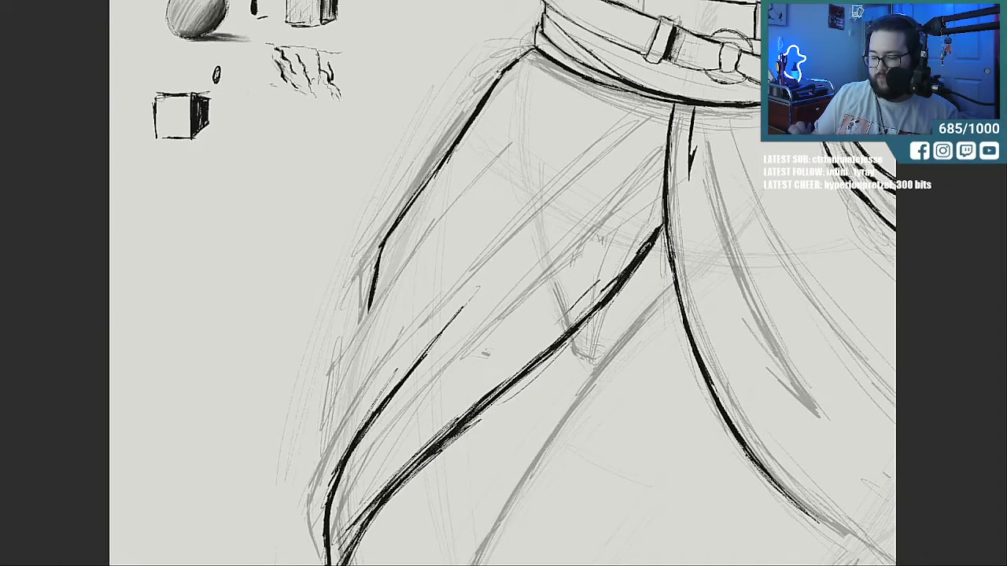
Ink a long diagonal fold across the left front skirt panel, starting just below the belt.
drag(623, 93, 524, 197)
drag(602, 115, 467, 252)
drag(513, 206, 380, 373)
drag(455, 273, 386, 373)
mouse_move(521, 198)
mouse_down()
mouse_move(399, 349)
mouse_move(536, 187)
mouse_up()
drag(428, 298, 588, 127)
drag(516, 203, 620, 95)
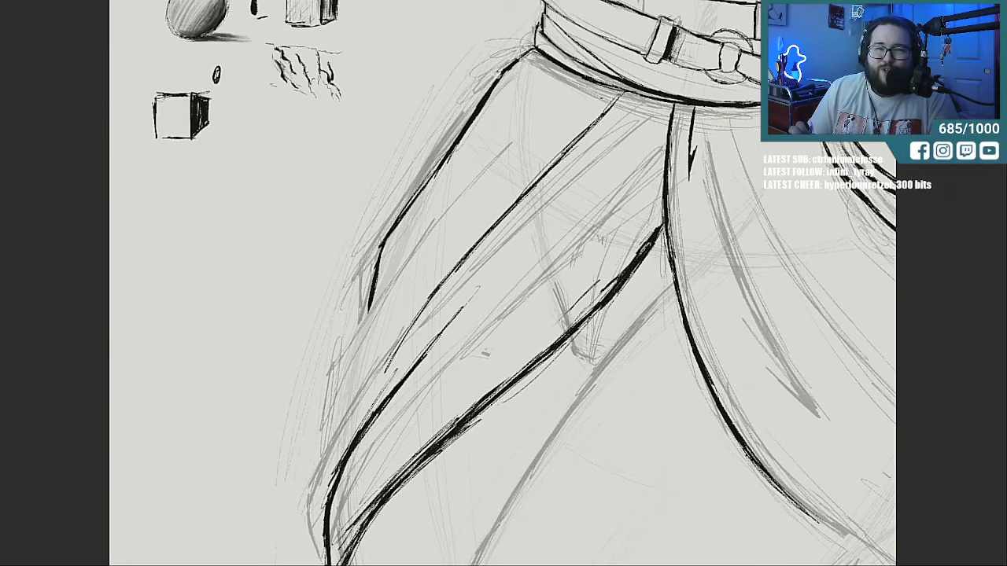
Extend the diagonal fold towards the hem and ink short folds and the outline along the panel's outer edge.
mouse_move(623, 91)
mouse_down()
mouse_move(555, 173)
mouse_move(433, 282)
mouse_move(385, 354)
mouse_move(369, 402)
mouse_up()
mouse_move(402, 343)
mouse_down()
mouse_move(335, 470)
mouse_move(351, 402)
mouse_move(384, 347)
mouse_up()
drag(351, 406, 445, 250)
mouse_move(355, 385)
mouse_down()
mouse_move(366, 327)
mouse_move(357, 385)
mouse_up()
mouse_move(364, 321)
mouse_down()
mouse_move(351, 398)
mouse_move(434, 223)
mouse_move(365, 320)
mouse_up()
drag(365, 316, 351, 391)
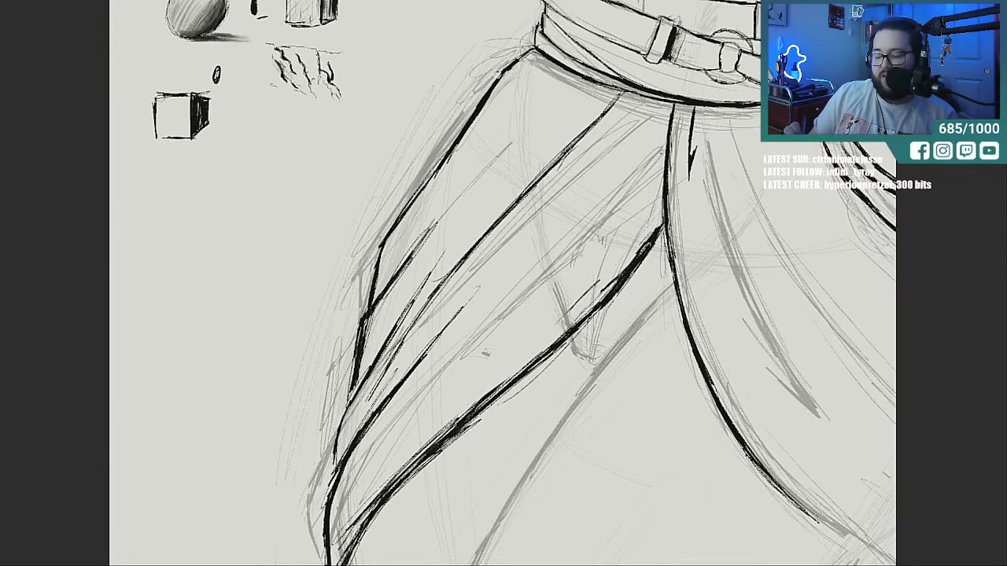
Ink a trim line parallel to the left front panel's lower edge, from the overlap down to the outer hem.
mouse_move(654, 196)
mouse_down()
mouse_move(582, 282)
mouse_move(488, 366)
mouse_up()
drag(584, 280, 414, 428)
drag(502, 358, 372, 483)
drag(421, 425, 328, 529)
drag(498, 368, 356, 479)
drag(523, 337, 419, 420)
drag(584, 274, 469, 381)
drag(634, 223, 514, 341)
mouse_move(658, 183)
mouse_down()
mouse_move(571, 300)
mouse_move(471, 384)
mouse_up()
drag(423, 415, 330, 524)
drag(490, 354, 362, 475)
drag(510, 341, 425, 412)
drag(564, 294, 497, 352)
drag(627, 233, 526, 332)
drag(662, 181, 609, 246)
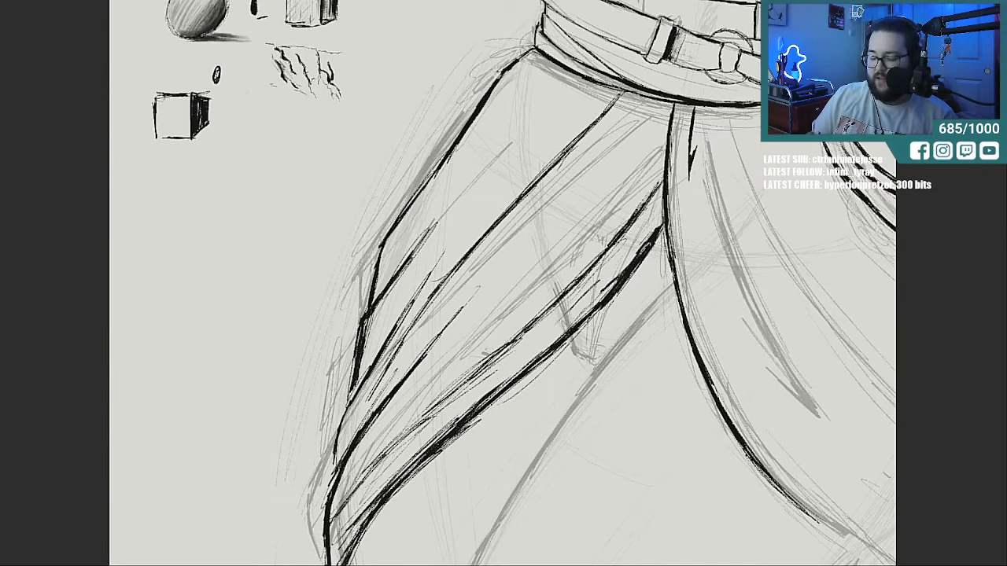
mouse_move(527, 332)
mouse_down()
mouse_move(370, 469)
mouse_move(328, 530)
mouse_up()
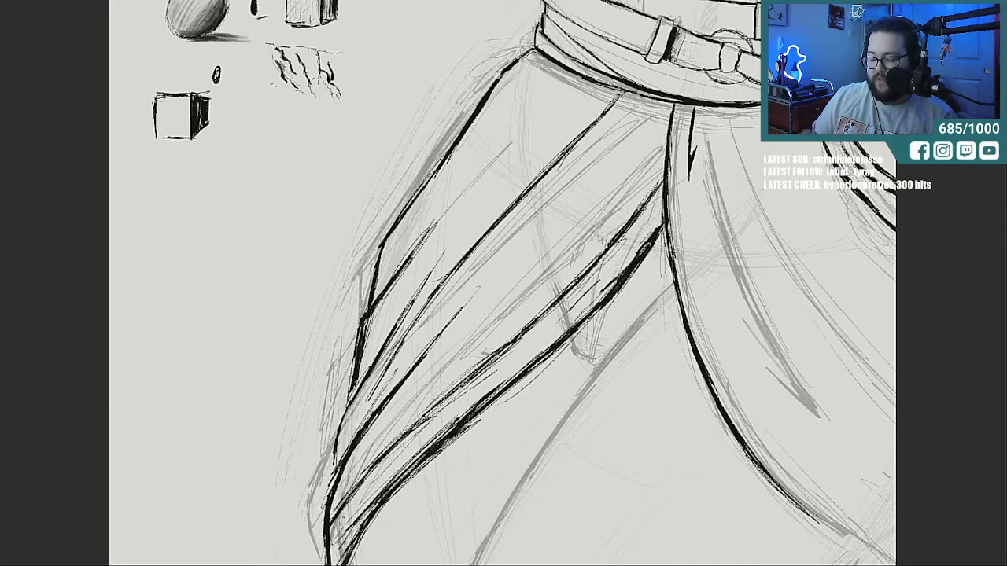
Darken the lower stretch of the left panel's trim line towards its pointed end.
scroll(504, 284, down, 3)
drag(358, 344, 332, 427)
drag(385, 312, 334, 424)
drag(402, 291, 345, 384)
drag(430, 267, 353, 358)
mouse_move(474, 228)
mouse_down()
mouse_move(369, 330)
mouse_move(403, 295)
mouse_up()
drag(512, 203, 428, 266)
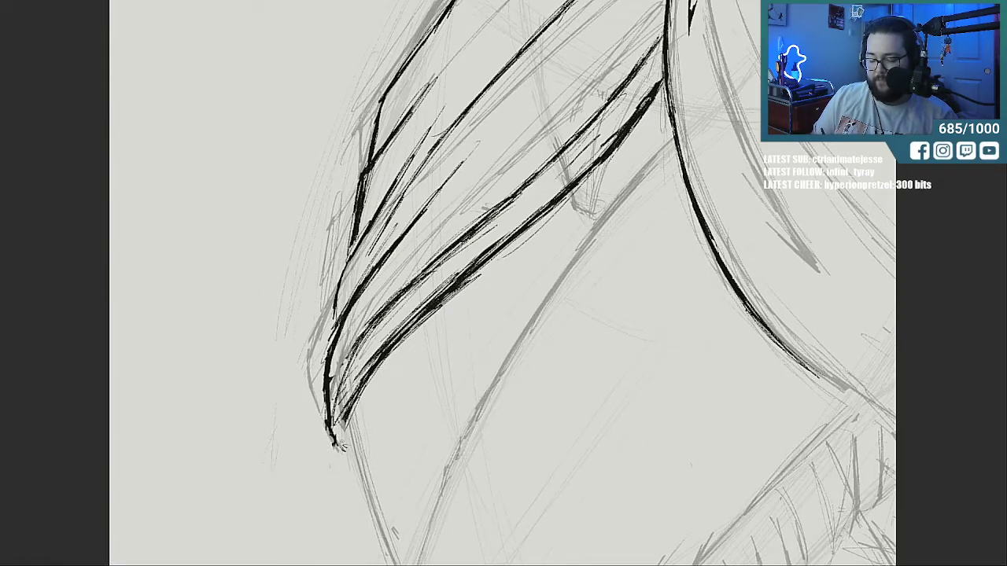
Ink the pointed tip where the left front panel's edges meet.
drag(341, 446, 353, 462)
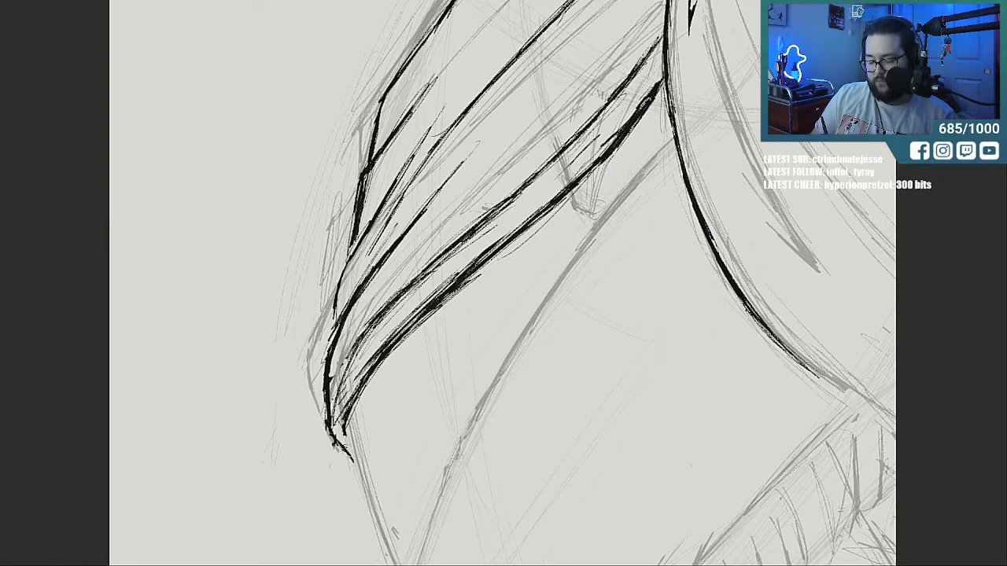
drag(345, 371, 335, 435)
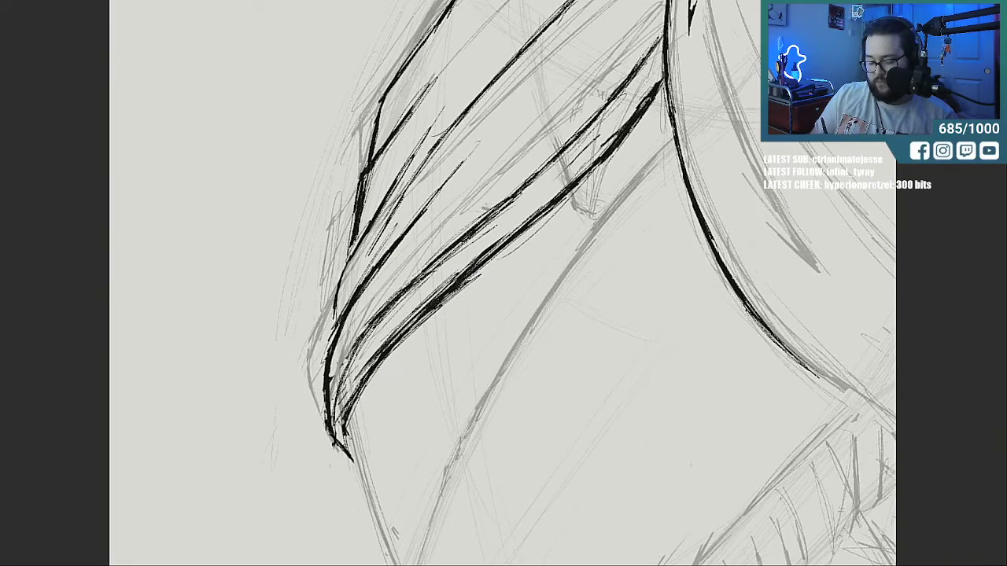
drag(335, 439, 338, 348)
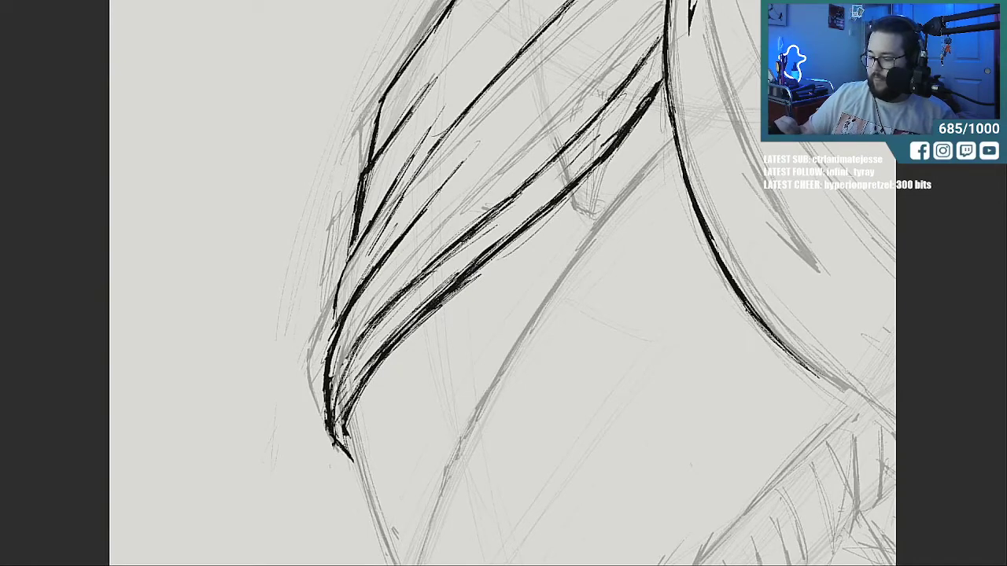
Ink a second line inside the right front panel's curved edge to form its trim.
mouse_move(756, 275)
mouse_down()
mouse_move(683, 33)
mouse_move(697, 126)
mouse_move(728, 208)
mouse_move(799, 330)
mouse_up()
drag(668, 141, 669, 279)
mouse_move(689, 211)
mouse_down()
mouse_move(691, 127)
mouse_move(687, 143)
mouse_up()
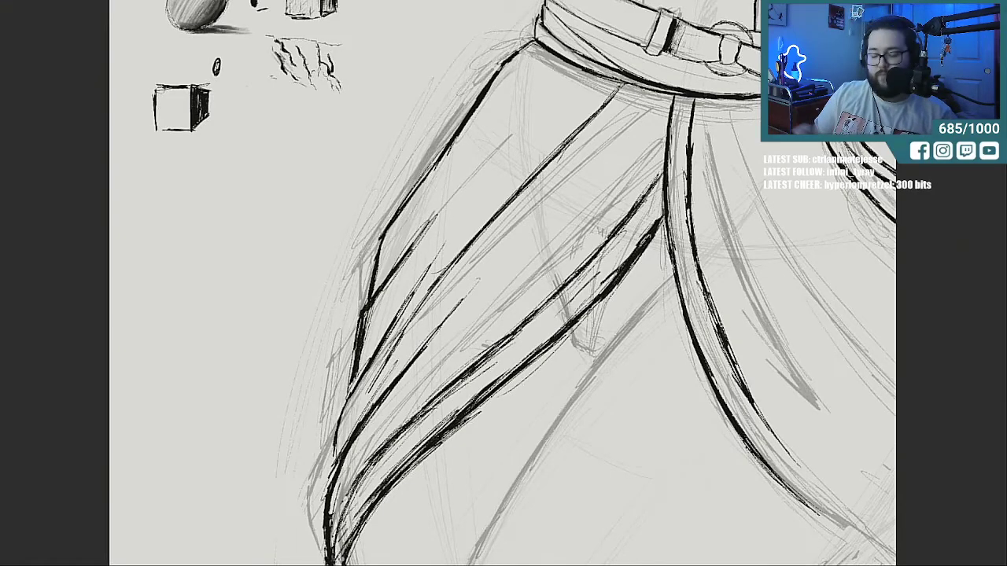
Sketch the skirt's curved back hem, sweeping from behind the standing leg to the tail's lower corner.
scroll(503, 283, right, 5)
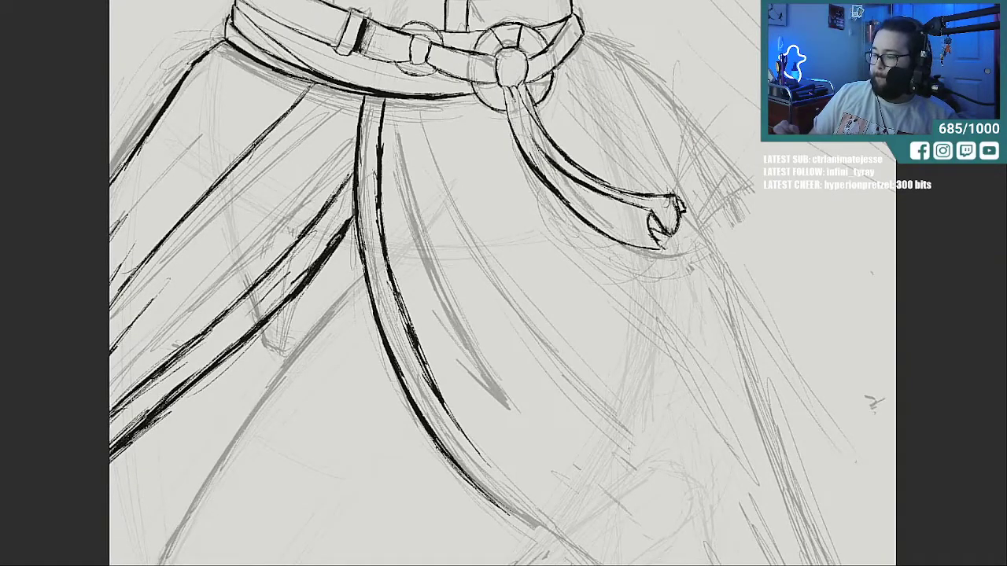
scroll(495, 275, down, 10)
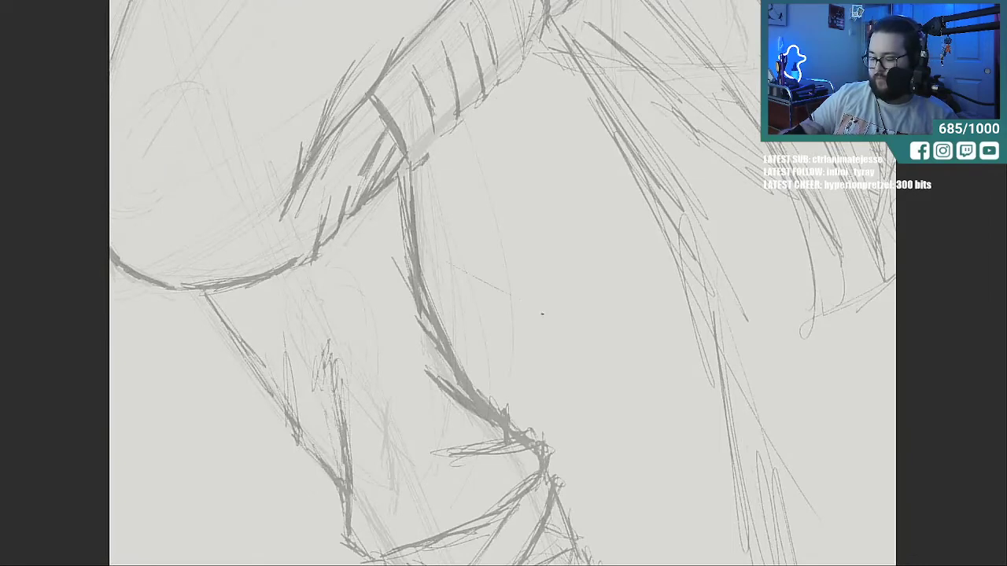
drag(422, 248, 565, 317)
drag(490, 269, 647, 355)
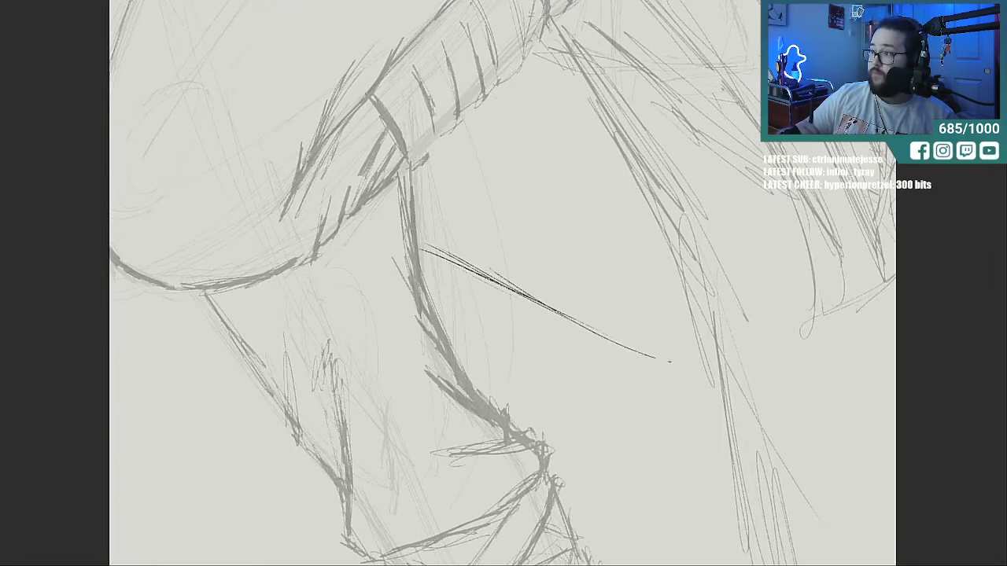
drag(562, 323, 765, 383)
drag(634, 358, 782, 343)
drag(530, 309, 814, 336)
drag(537, 300, 621, 330)
drag(477, 269, 567, 310)
drag(428, 244, 546, 302)
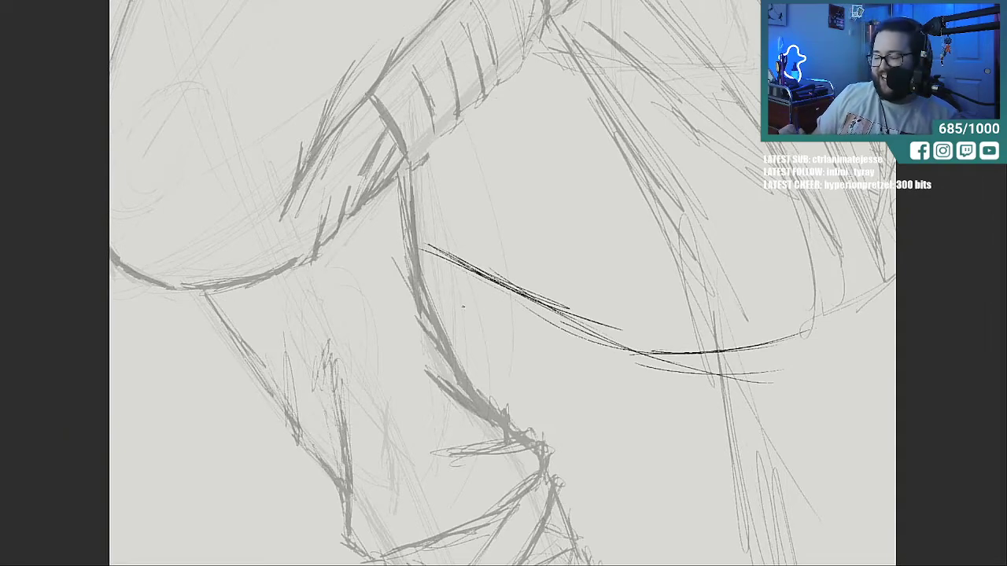
Sketch the lower corner of the skirt tail with its front edge and upturned hem.
drag(801, 202, 818, 332)
drag(813, 277, 815, 351)
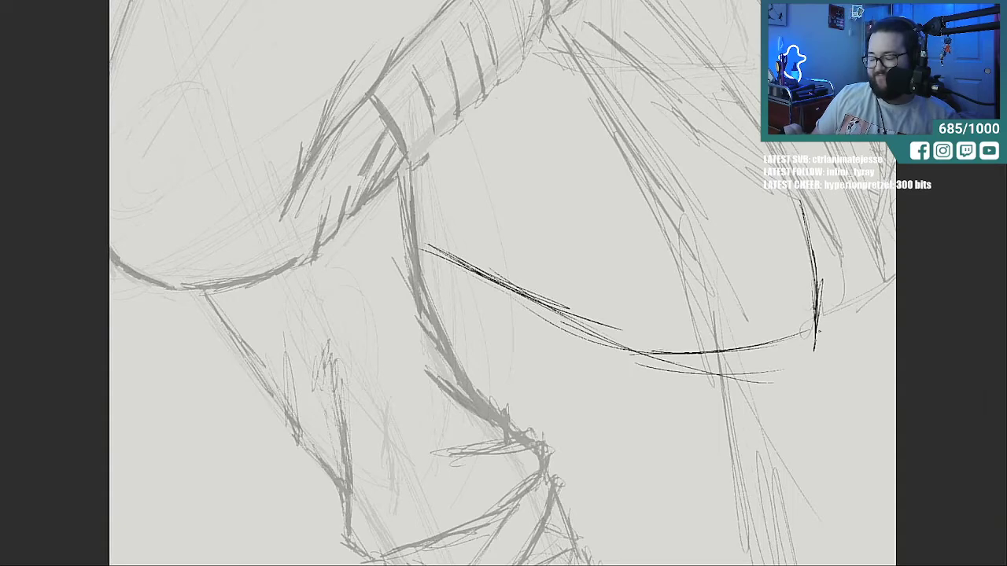
mouse_move(819, 288)
mouse_down()
mouse_move(812, 336)
mouse_move(875, 302)
mouse_up()
mouse_move(834, 336)
mouse_down()
mouse_move(889, 246)
mouse_move(804, 348)
mouse_up()
drag(868, 285, 889, 261)
Ink the rippled outer hem of the skirt tail with its fold lines.
mouse_move(708, 315)
mouse_down()
mouse_move(473, 315)
mouse_move(512, 315)
mouse_up()
drag(681, 290, 705, 204)
mouse_move(693, 252)
mouse_down()
mouse_move(705, 198)
mouse_move(646, 116)
mouse_up()
drag(700, 198, 643, 114)
drag(692, 180, 724, 127)
drag(703, 162, 716, 86)
mouse_move(692, 181)
mouse_down()
mouse_move(716, 88)
mouse_move(721, 110)
mouse_up()
drag(686, 66, 716, 118)
mouse_move(719, 74)
mouse_down()
mouse_move(713, 100)
mouse_move(689, 29)
mouse_up()
mouse_move(720, 98)
mouse_down()
mouse_move(694, 24)
mouse_move(706, 103)
mouse_up()
drag(650, 17, 708, 106)
mouse_move(623, 79)
mouse_down()
mouse_move(692, 183)
mouse_move(683, 173)
mouse_up()
Build up and darken the narrow fold at the skirt tail's lower corner.
drag(619, 248, 617, 343)
drag(615, 294, 658, 332)
mouse_move(601, 297)
mouse_down()
mouse_move(666, 323)
mouse_move(634, 338)
mouse_up()
mouse_move(604, 273)
mouse_down()
mouse_move(656, 329)
mouse_move(616, 330)
mouse_up()
drag(619, 252, 617, 348)
mouse_move(617, 270)
mouse_down()
mouse_move(615, 339)
mouse_move(625, 327)
mouse_up()
drag(628, 218, 623, 327)
drag(633, 241, 627, 329)
Ink the skirt tail's front edge upward from its lower corner.
drag(609, 184, 629, 281)
mouse_move(595, 141)
mouse_down()
mouse_move(623, 236)
mouse_move(621, 208)
mouse_up()
mouse_move(584, 148)
mouse_down()
mouse_move(618, 247)
mouse_move(601, 208)
mouse_up()
drag(571, 140, 599, 194)
drag(547, 104, 577, 141)
mouse_move(528, 80)
mouse_down()
mouse_move(586, 169)
mouse_move(580, 148)
mouse_move(601, 160)
mouse_up()
mouse_move(546, 82)
mouse_down()
mouse_move(596, 153)
mouse_move(590, 137)
mouse_up()
mouse_move(530, 61)
mouse_down()
mouse_move(584, 125)
mouse_move(554, 87)
mouse_up()
drag(513, 44, 560, 96)
mouse_move(486, 11)
mouse_down()
mouse_move(549, 77)
mouse_move(539, 91)
mouse_move(535, 83)
mouse_up()
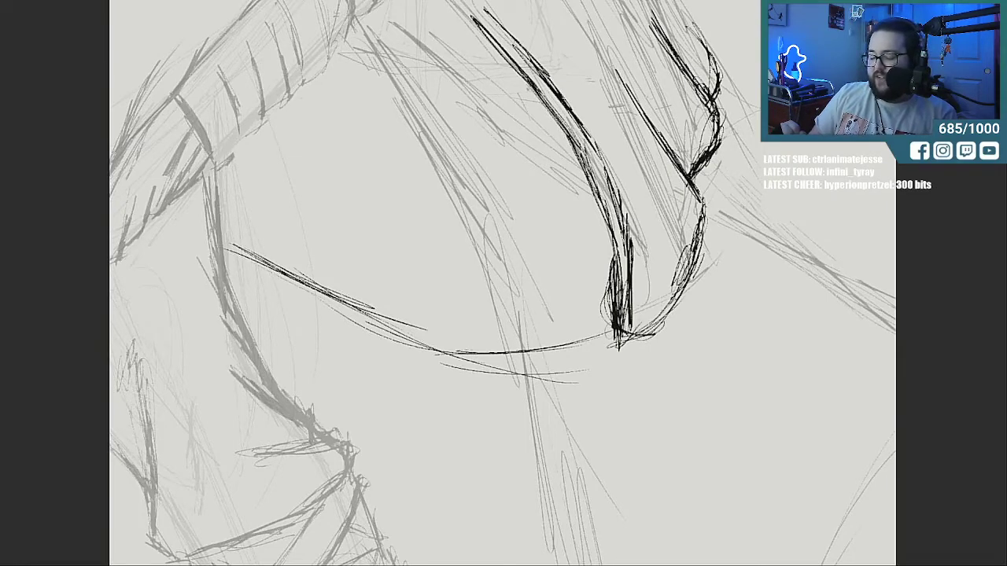
Connect the tail's front edge with the right front panel's curved edge above the raised leg.
scroll(503, 283, up, 5)
drag(289, 120, 482, 276)
drag(375, 175, 453, 246)
drag(348, 154, 415, 216)
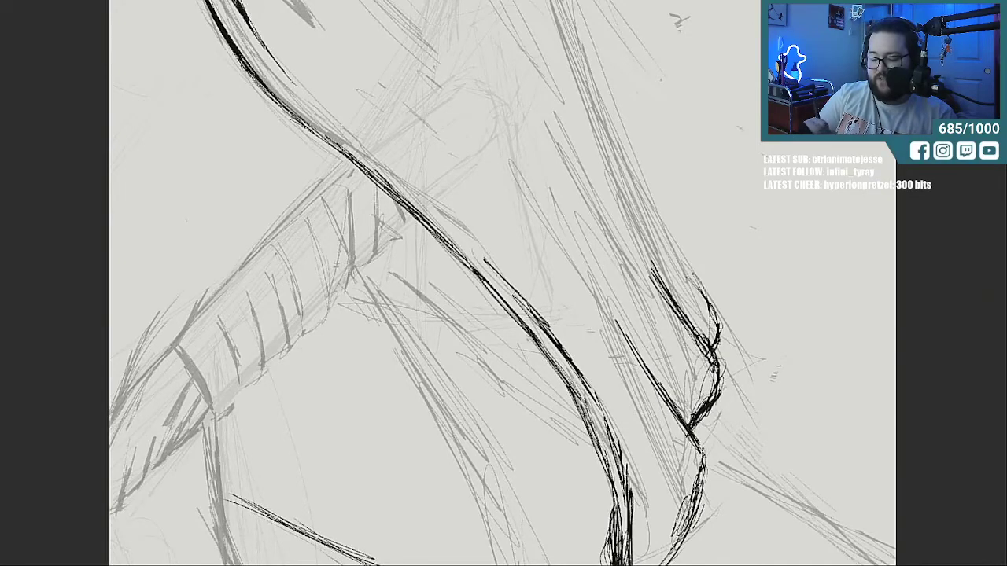
Ink the parallel trim line along the right panel's front edge down to the tail.
mouse_move(298, 90)
mouse_down()
mouse_move(468, 229)
mouse_move(526, 293)
mouse_move(299, 94)
mouse_move(280, 55)
mouse_move(421, 193)
mouse_up()
mouse_move(338, 118)
mouse_down()
mouse_move(464, 220)
mouse_move(551, 323)
mouse_move(625, 472)
mouse_up()
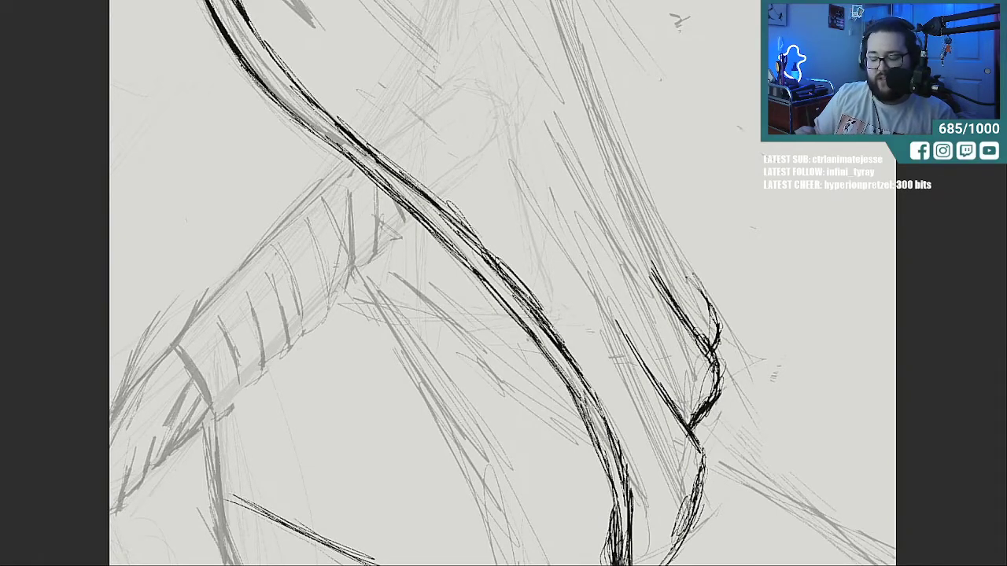
drag(255, 34, 308, 104)
drag(252, 27, 297, 92)
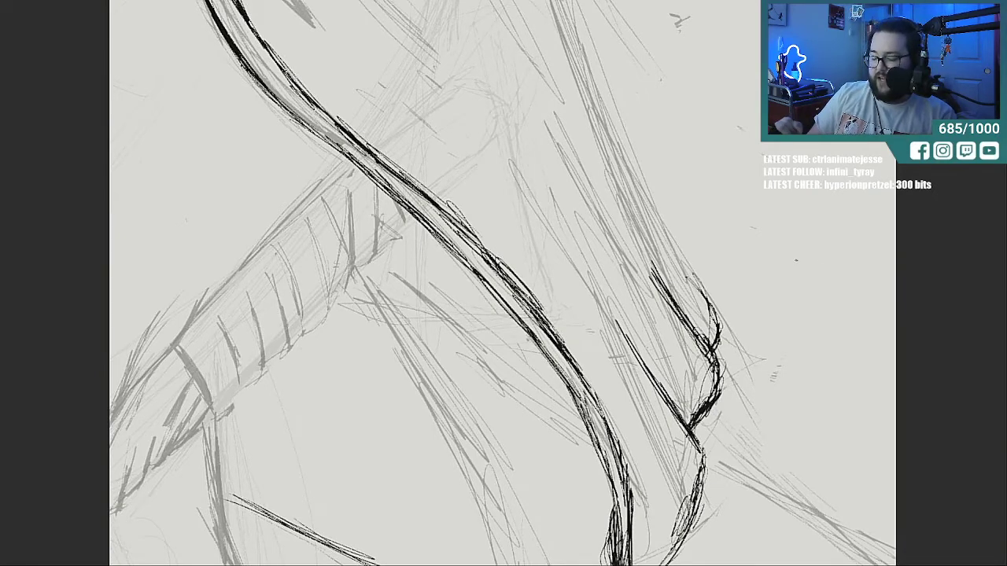
Sketch the inner hem line of the skirt's back lining with two fold lines rising from it.
mouse_move(367, 419)
mouse_down()
mouse_move(368, 285)
mouse_move(367, 314)
mouse_up()
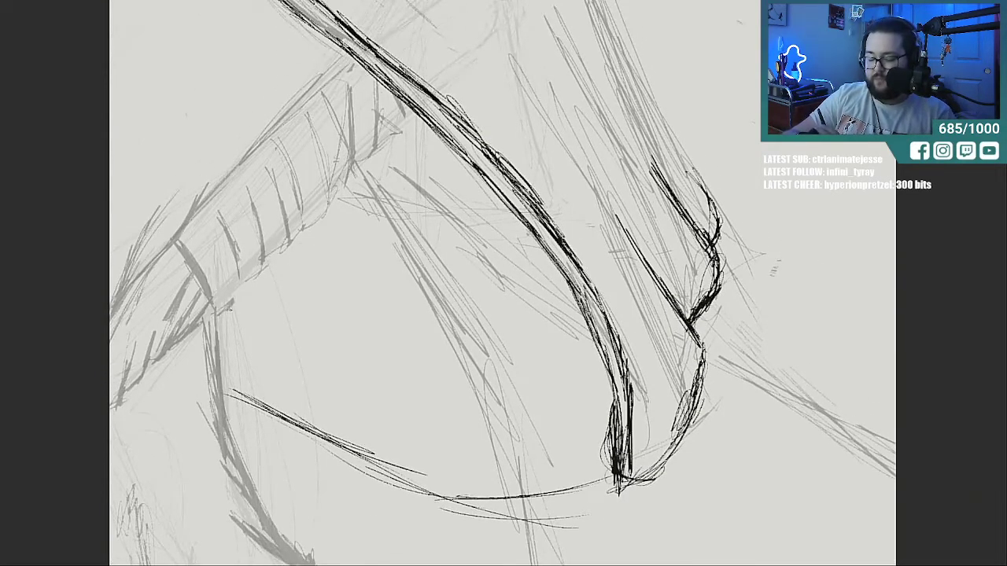
drag(365, 369, 440, 398)
drag(445, 391, 505, 401)
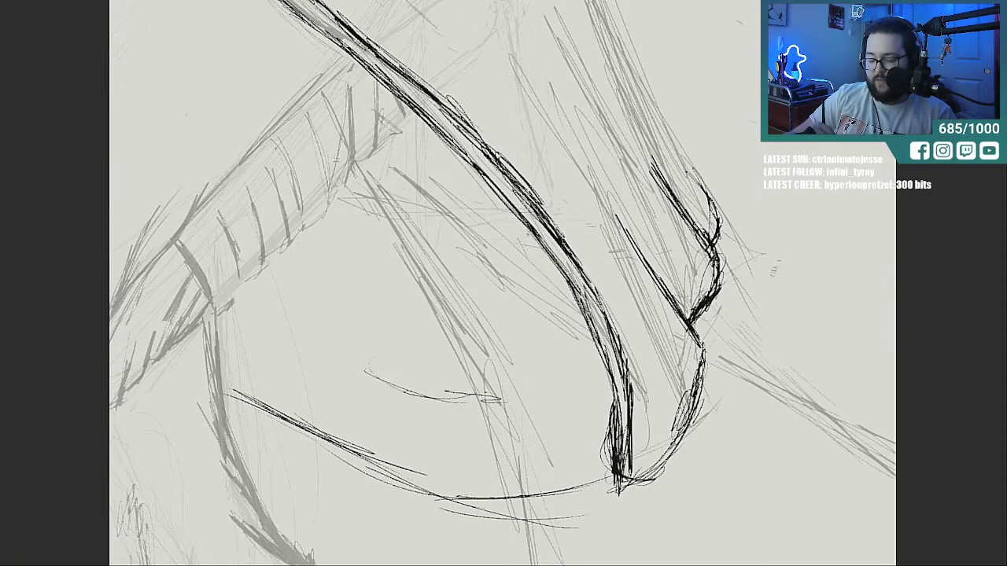
mouse_move(433, 386)
mouse_down()
mouse_move(466, 401)
mouse_move(548, 409)
mouse_move(469, 404)
mouse_up()
drag(500, 297, 537, 383)
drag(477, 253, 518, 341)
drag(416, 320, 435, 362)
drag(401, 270, 439, 371)
mouse_move(387, 263)
mouse_down()
mouse_move(442, 376)
mouse_move(535, 409)
mouse_move(582, 396)
mouse_move(606, 414)
mouse_up()
mouse_move(550, 392)
mouse_down()
mouse_move(602, 414)
mouse_move(534, 408)
mouse_up()
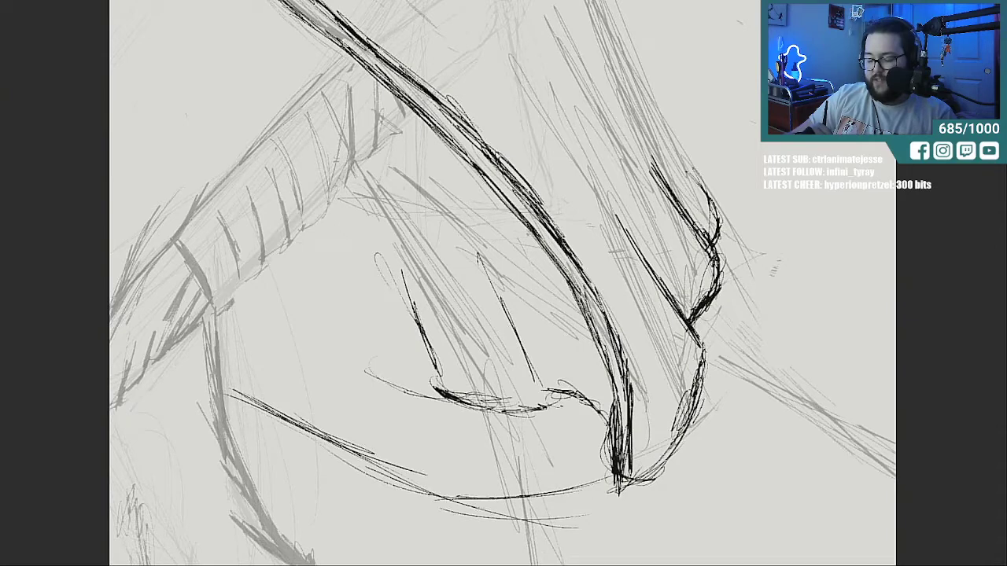
Darken the lining fold nearest the front trim and the point where it meets the inner hem.
drag(516, 333, 551, 400)
drag(505, 310, 554, 398)
mouse_move(557, 406)
mouse_down()
mouse_move(470, 407)
mouse_move(508, 411)
mouse_up()
drag(536, 351, 551, 401)
drag(550, 391, 513, 411)
drag(503, 280, 542, 383)
drag(481, 257, 511, 328)
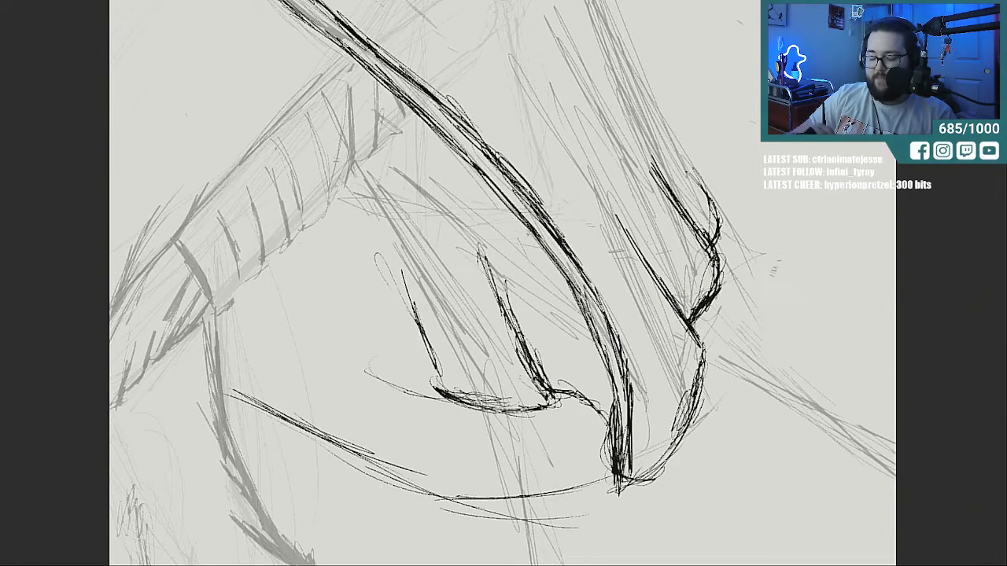
Extend the lining's inner hem towards the standing leg and reinforce its middle section.
drag(429, 371, 309, 355)
mouse_move(380, 368)
mouse_down()
mouse_move(276, 358)
mouse_move(430, 371)
mouse_up()
mouse_move(430, 367)
mouse_down()
mouse_move(438, 386)
mouse_move(508, 409)
mouse_up()
drag(431, 360, 453, 387)
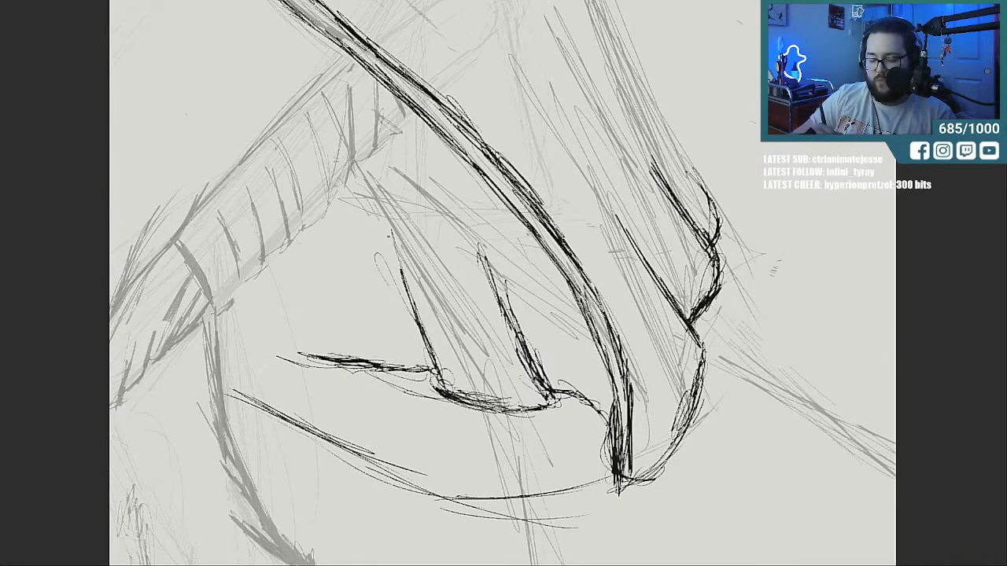
drag(369, 364, 281, 350)
mouse_move(331, 358)
mouse_down()
mouse_move(272, 344)
mouse_move(324, 356)
mouse_move(240, 357)
mouse_move(299, 367)
mouse_up()
mouse_move(244, 359)
mouse_down()
mouse_move(321, 370)
mouse_move(298, 369)
mouse_up()
Add another fold near the standing leg and strengthen the inner hem around its base.
mouse_move(305, 309)
mouse_down()
mouse_move(318, 354)
mouse_move(311, 346)
mouse_up()
drag(295, 285, 328, 357)
drag(290, 267, 322, 356)
drag(288, 285, 321, 338)
drag(322, 351, 349, 340)
mouse_move(330, 351)
mouse_down()
mouse_move(356, 338)
mouse_move(357, 350)
mouse_up()
drag(359, 370, 415, 376)
drag(368, 358, 427, 377)
mouse_move(322, 358)
mouse_down()
mouse_move(344, 341)
mouse_move(364, 358)
mouse_up()
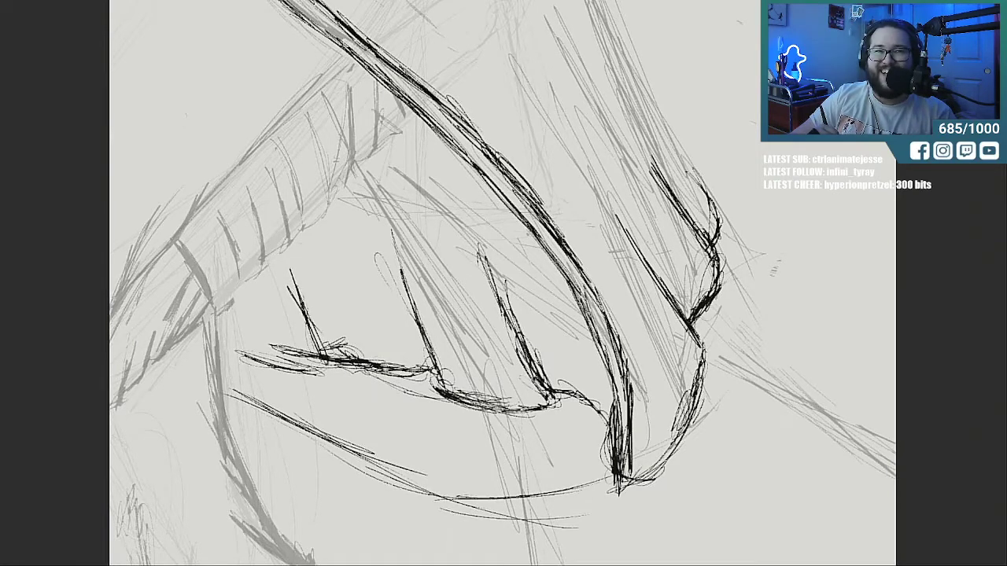
Finish the inner hem up to the standing leg and sketch a long fold down the lining.
drag(235, 353, 305, 375)
drag(284, 269, 325, 349)
mouse_move(214, 331)
mouse_down()
mouse_move(284, 370)
mouse_move(311, 366)
mouse_up()
drag(229, 341, 320, 363)
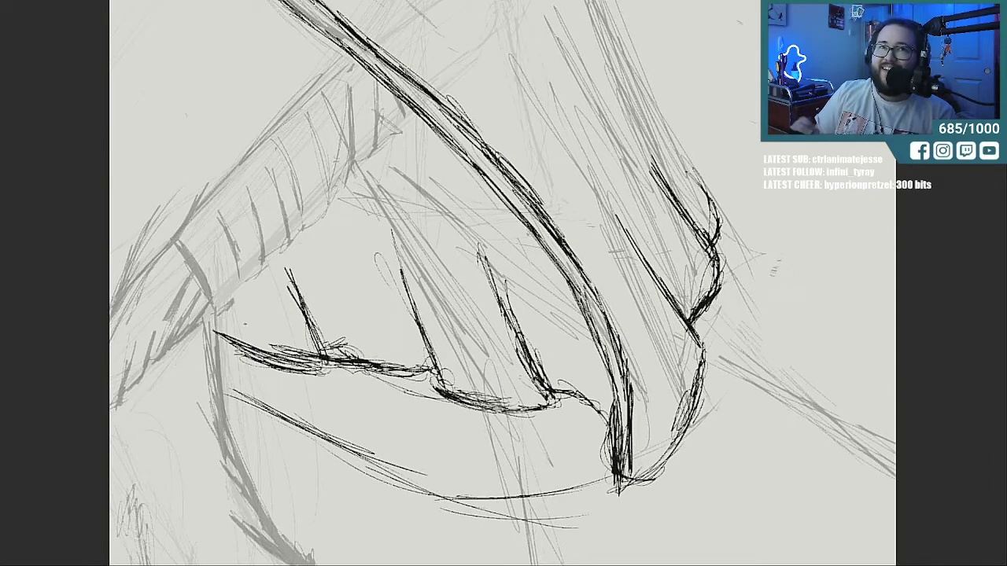
drag(406, 143, 453, 251)
drag(412, 160, 482, 316)
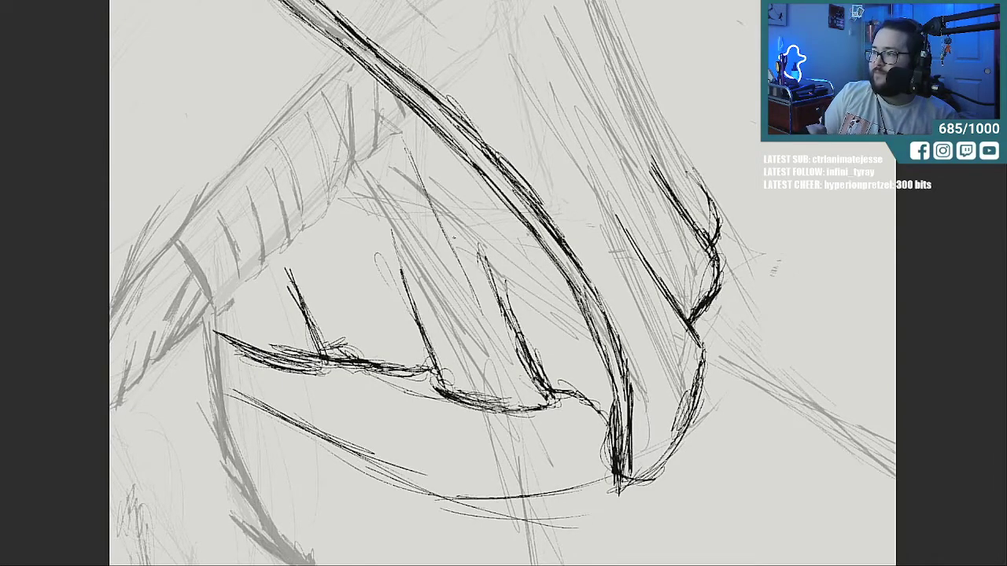
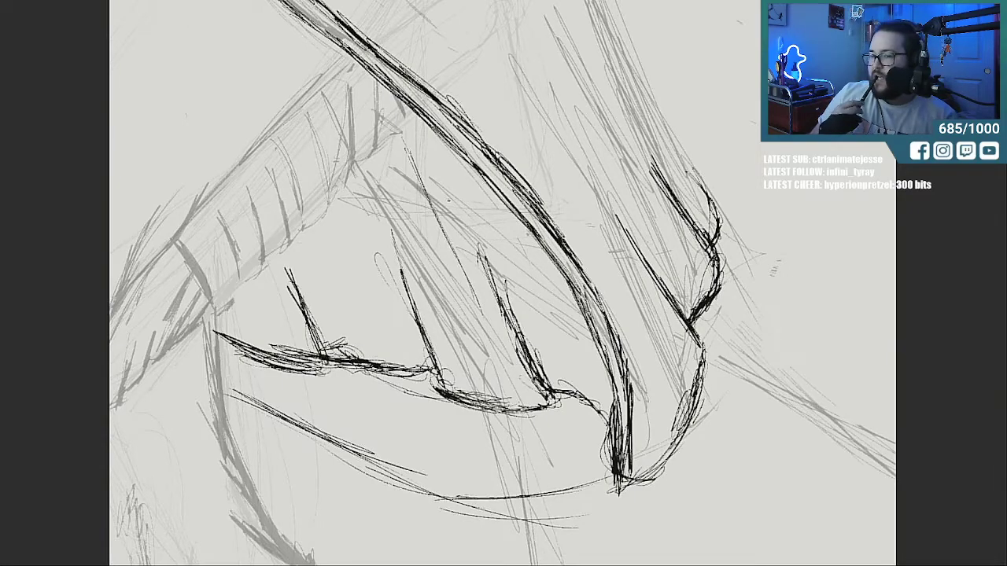
Erase the inked lower skirt tail, including its trim, rippled hem, back hem and lining folds.
key(ctrl+minus)
key(ctrl+minus)
key(ctrl+minus)
key(ctrl+minus)
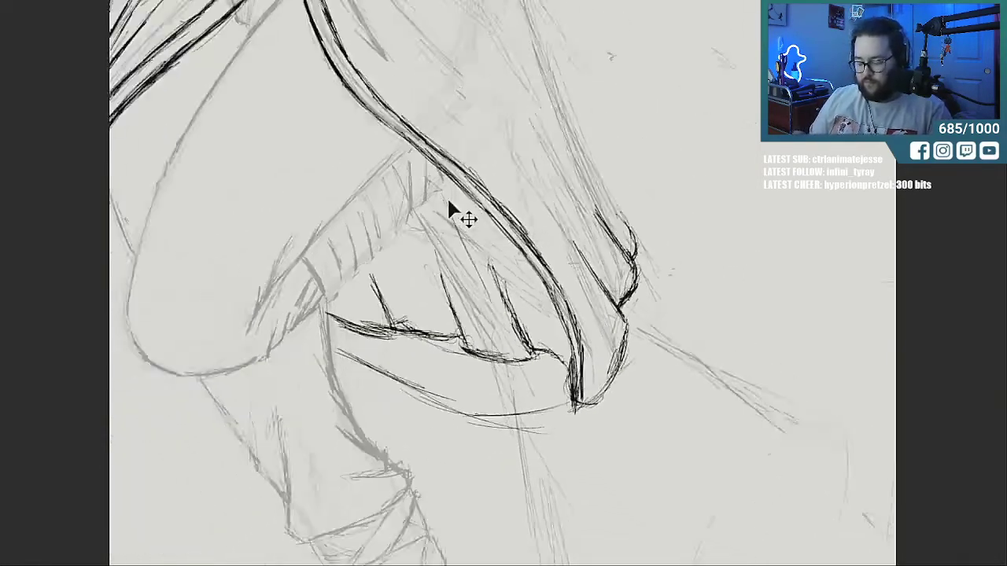
key(ctrl+0)
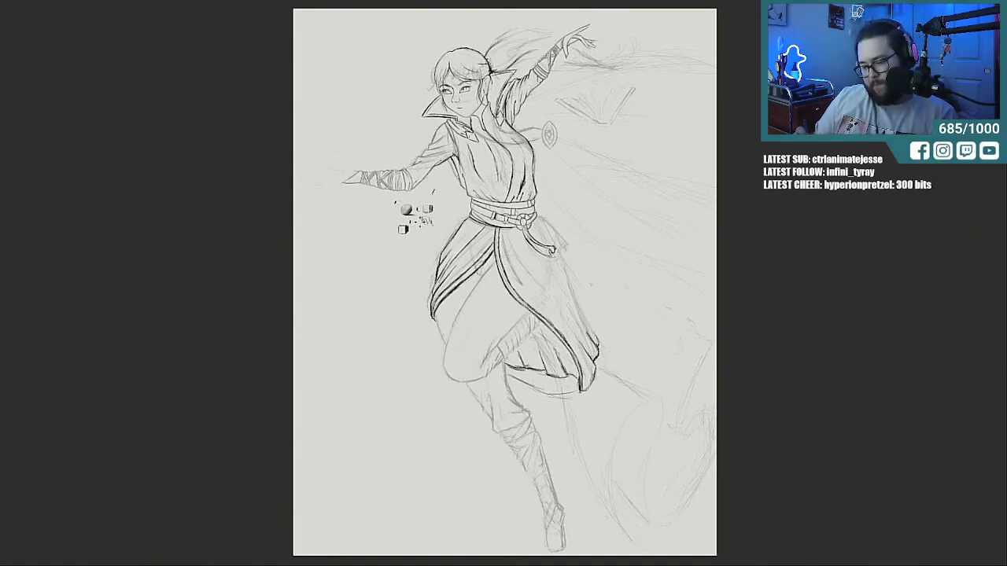
key(ctrl+plus)
key(ctrl+plus)
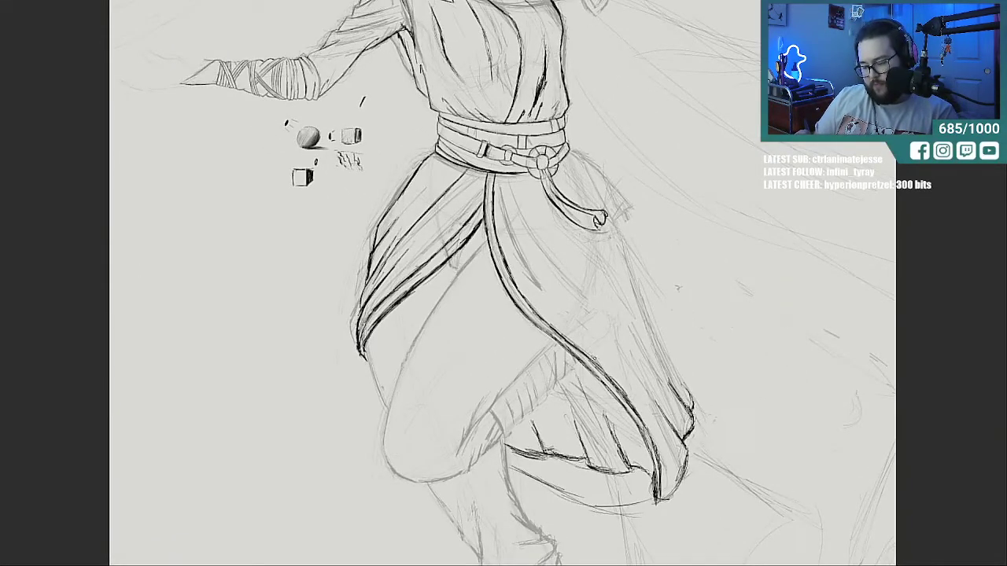
drag(594, 359, 560, 335)
mouse_move(515, 456)
mouse_down()
mouse_move(519, 472)
mouse_move(574, 433)
mouse_move(606, 452)
mouse_move(629, 444)
mouse_move(653, 472)
mouse_move(669, 409)
mouse_move(698, 435)
mouse_up()
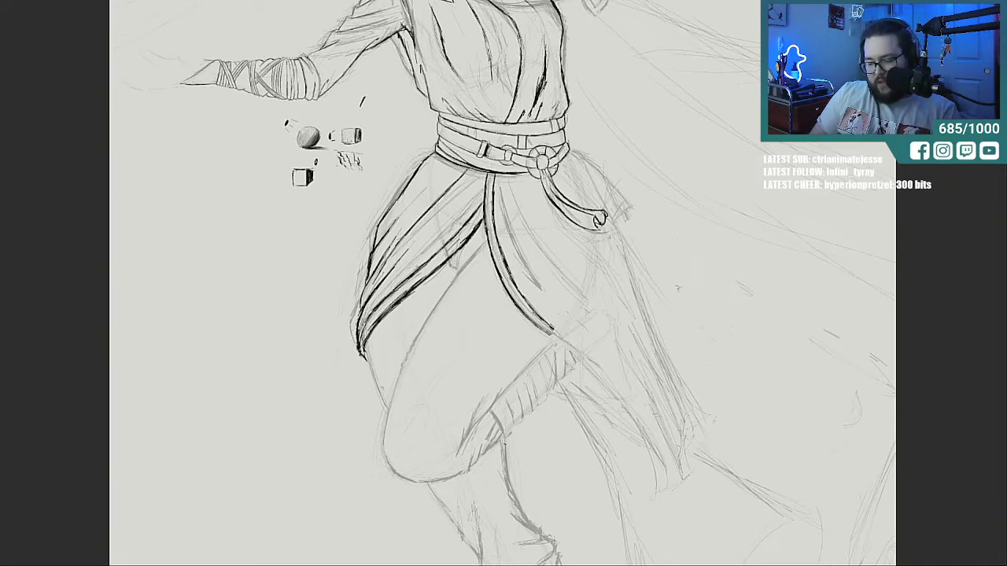
Redraw the skirt's rounded right hip contour and ink a short folded section beneath it over the rough sketch.
drag(602, 315, 621, 253)
mouse_move(577, 155)
mouse_down()
mouse_move(621, 245)
mouse_move(612, 193)
mouse_move(623, 236)
mouse_move(612, 279)
mouse_move(651, 401)
mouse_move(599, 370)
mouse_move(642, 360)
mouse_move(634, 374)
mouse_move(592, 354)
mouse_move(631, 393)
mouse_move(630, 359)
mouse_move(598, 366)
mouse_move(634, 407)
mouse_move(642, 352)
mouse_up()
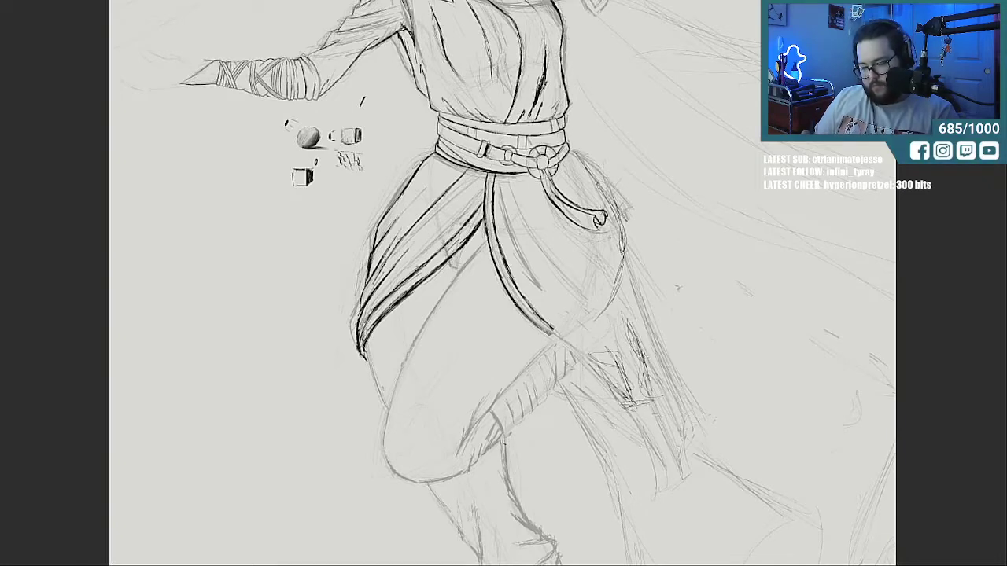
mouse_move(634, 316)
mouse_down()
mouse_move(661, 398)
mouse_move(625, 408)
mouse_up()
mouse_move(630, 365)
mouse_down()
mouse_move(612, 403)
mouse_move(623, 388)
mouse_move(623, 411)
mouse_up()
drag(621, 406, 662, 398)
drag(629, 327, 646, 376)
drag(614, 310, 657, 398)
mouse_move(624, 338)
mouse_down()
mouse_move(640, 357)
mouse_move(625, 338)
mouse_up()
mouse_move(623, 254)
mouse_down()
mouse_move(606, 319)
mouse_move(623, 306)
mouse_up()
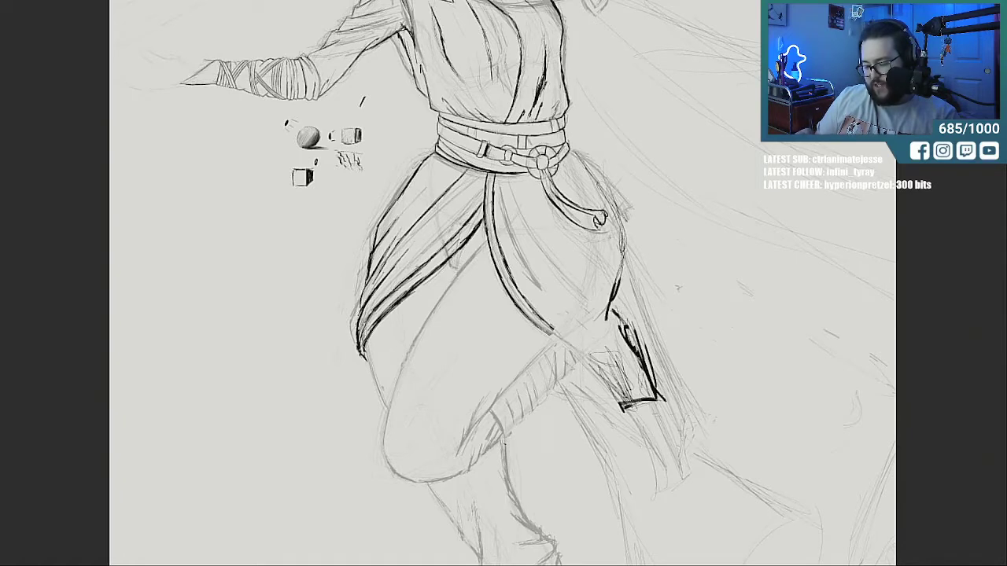
Ink the long tapered shape trailing beneath the skirt's short folded section, then outline that section's remaining lower and inner edges.
drag(648, 407, 694, 458)
drag(659, 409, 729, 471)
mouse_move(638, 476)
mouse_down()
mouse_move(693, 510)
mouse_move(735, 478)
mouse_up()
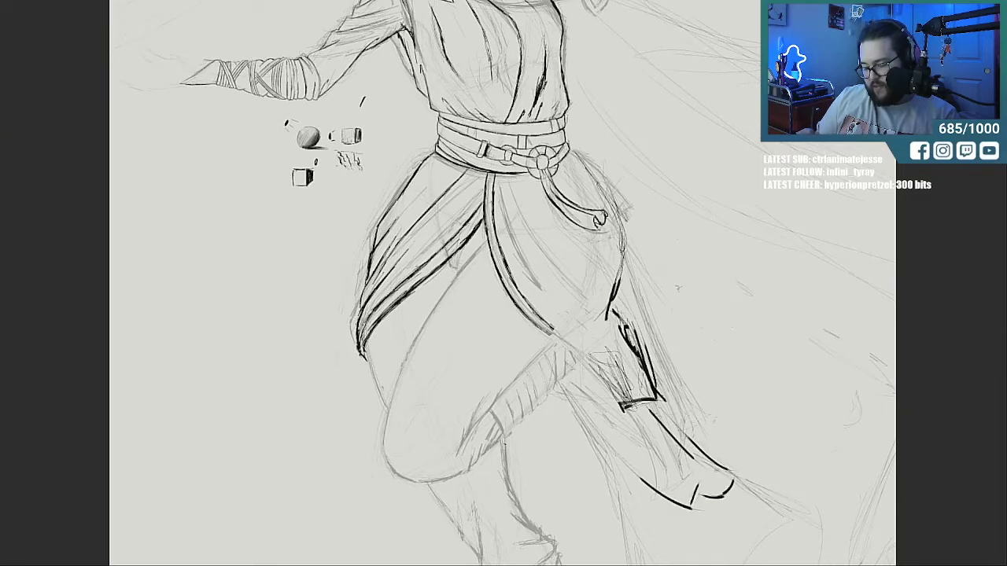
drag(621, 463, 669, 500)
drag(586, 411, 623, 465)
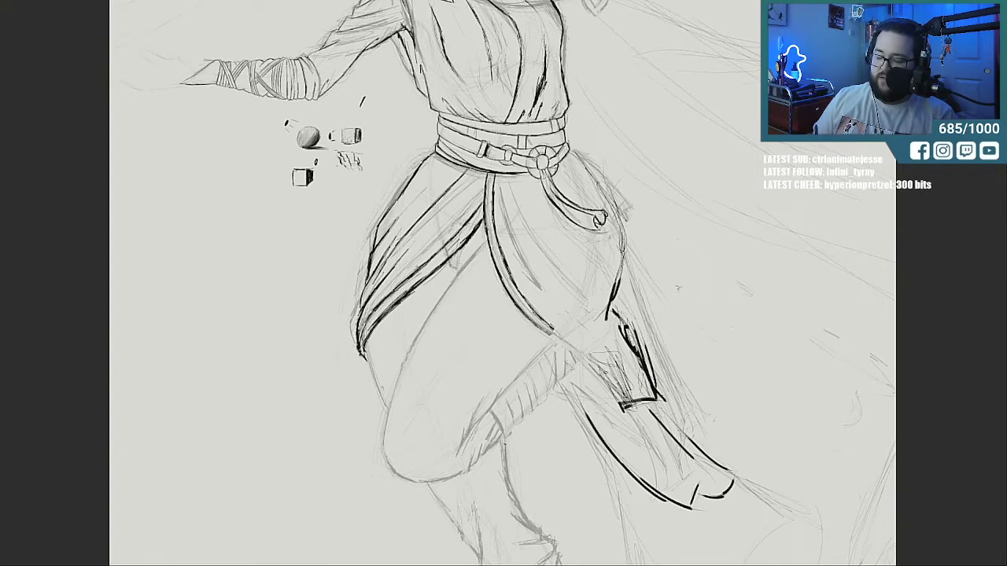
mouse_move(629, 403)
mouse_down()
mouse_move(605, 363)
mouse_move(615, 387)
mouse_up()
mouse_move(587, 355)
mouse_down()
mouse_move(628, 397)
mouse_move(652, 400)
mouse_move(627, 344)
mouse_up()
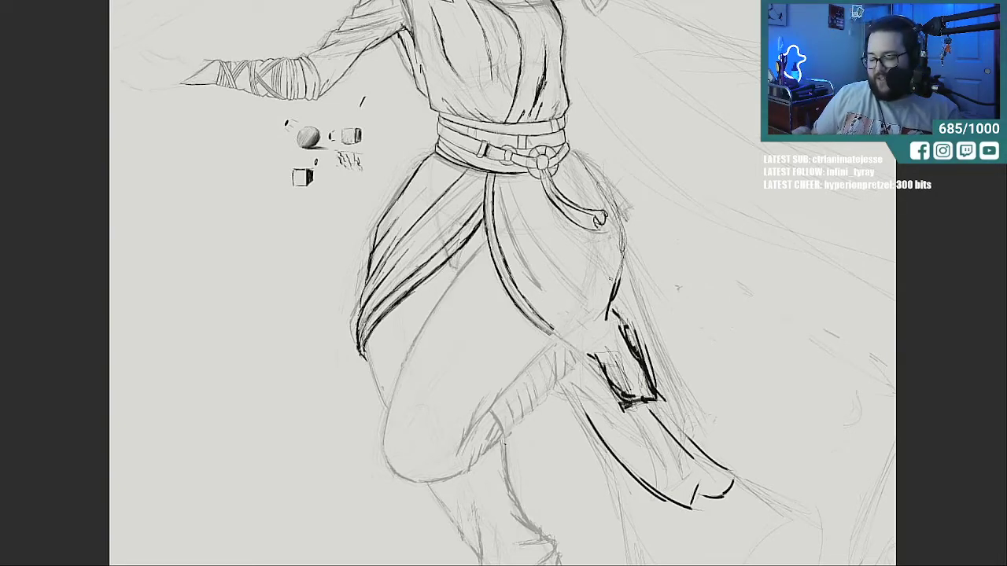
Ink the rounded hip section's lower edge, thicken its outer contour, and add gathered folds along the hem and inside.
mouse_move(551, 351)
mouse_down()
mouse_move(612, 291)
mouse_move(625, 346)
mouse_move(586, 356)
mouse_move(598, 363)
mouse_up()
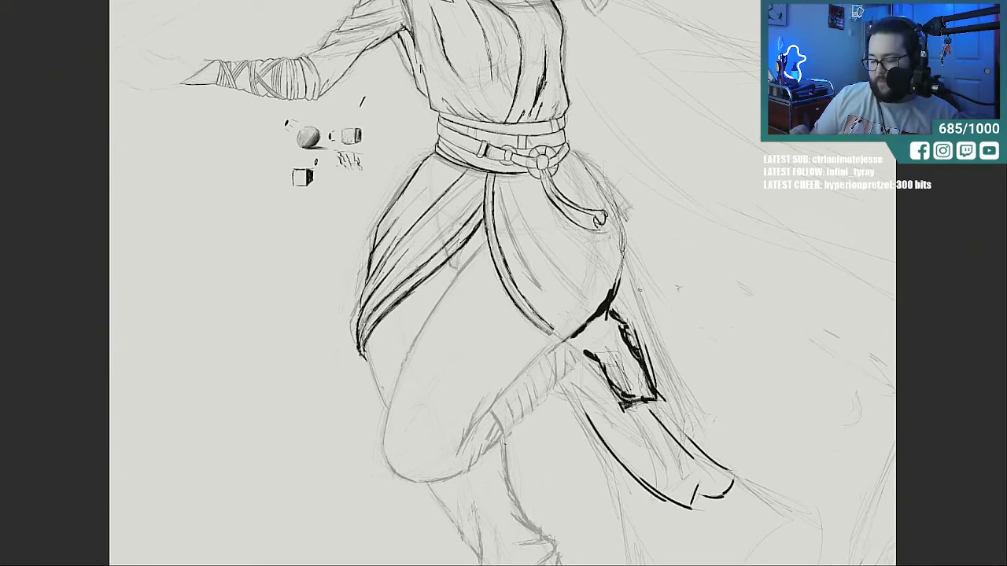
mouse_move(578, 328)
mouse_down()
mouse_move(578, 312)
mouse_move(561, 335)
mouse_move(589, 300)
mouse_move(578, 313)
mouse_move(596, 315)
mouse_up()
mouse_move(609, 265)
mouse_down()
mouse_move(598, 310)
mouse_move(607, 296)
mouse_up()
drag(619, 228, 612, 276)
mouse_move(614, 197)
mouse_down()
mouse_move(620, 259)
mouse_move(623, 236)
mouse_up()
drag(594, 176, 606, 196)
mouse_move(608, 201)
mouse_down()
mouse_move(621, 220)
mouse_move(607, 203)
mouse_up()
drag(623, 262, 610, 286)
drag(626, 343, 613, 368)
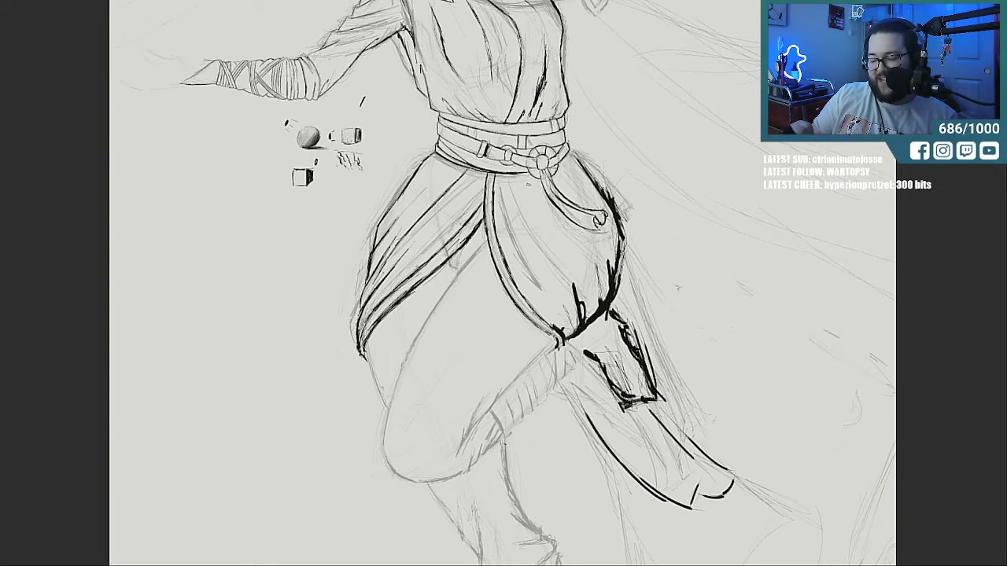
drag(560, 228, 590, 278)
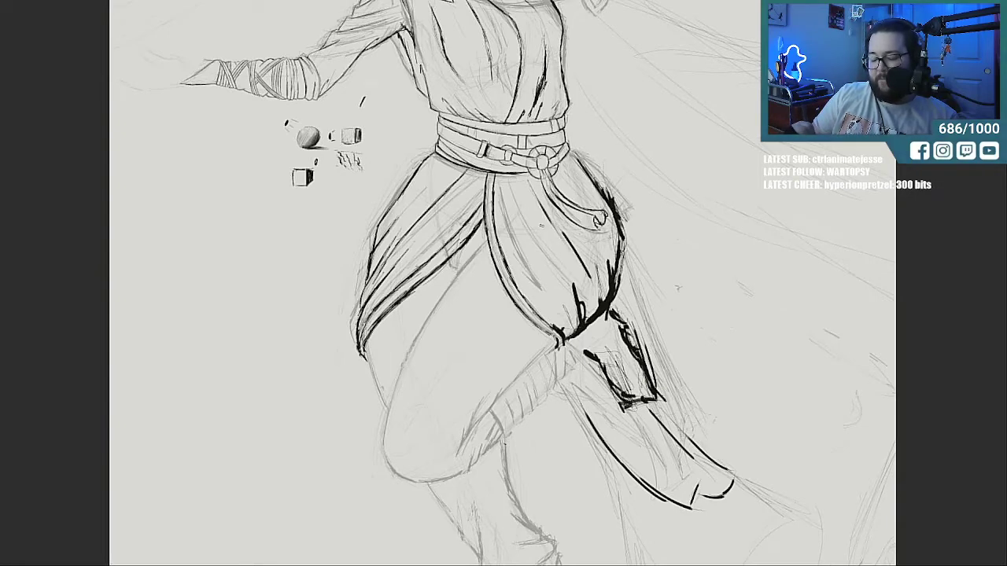
drag(535, 233, 564, 270)
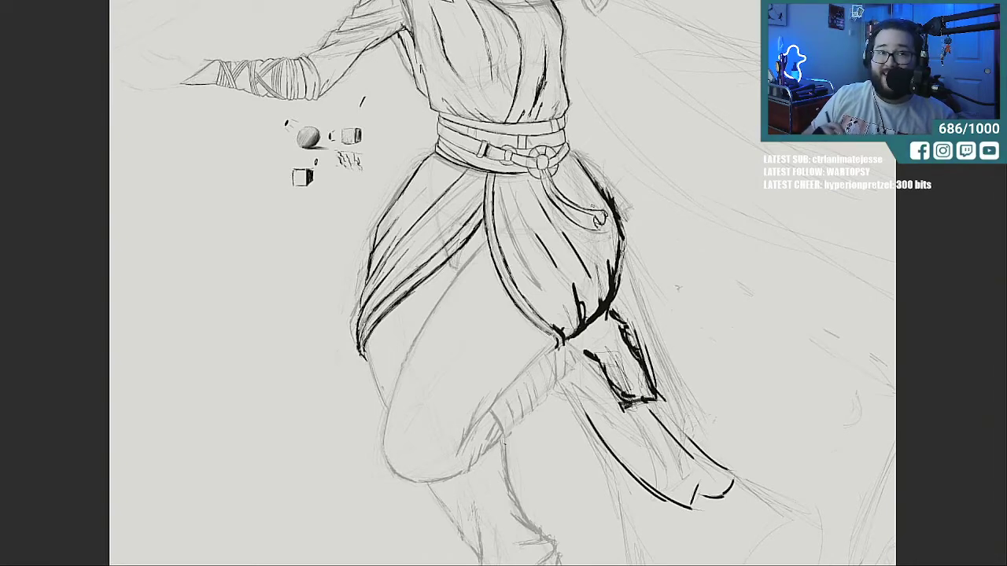
Strengthen the inner edge of the trailing shape with repeated strokes and reinforce the hip contour just below the belt.
drag(538, 415, 610, 454)
drag(578, 422, 612, 457)
drag(570, 404, 608, 449)
mouse_move(564, 394)
mouse_down()
mouse_move(603, 444)
mouse_move(685, 501)
mouse_move(615, 442)
mouse_up()
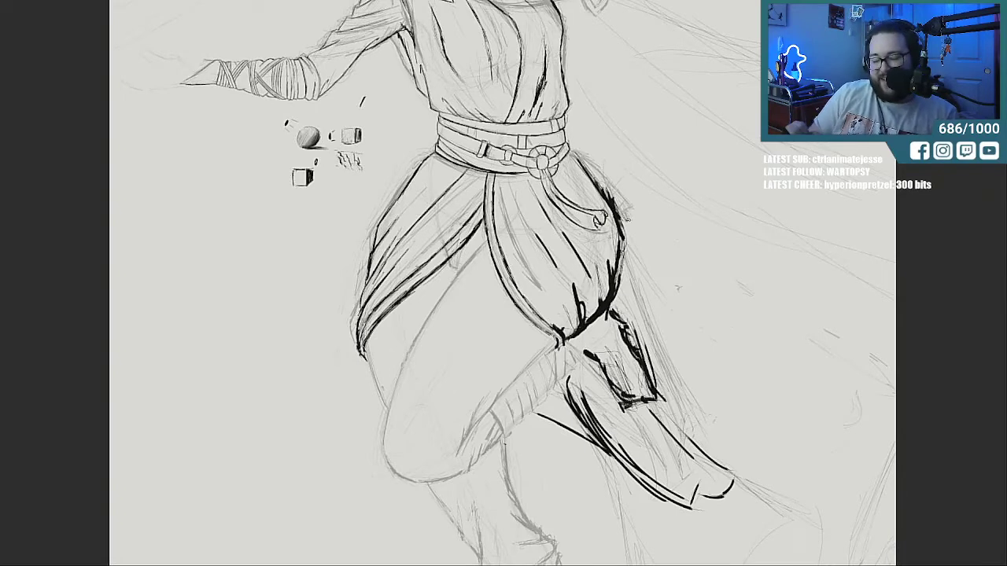
drag(571, 159, 607, 204)
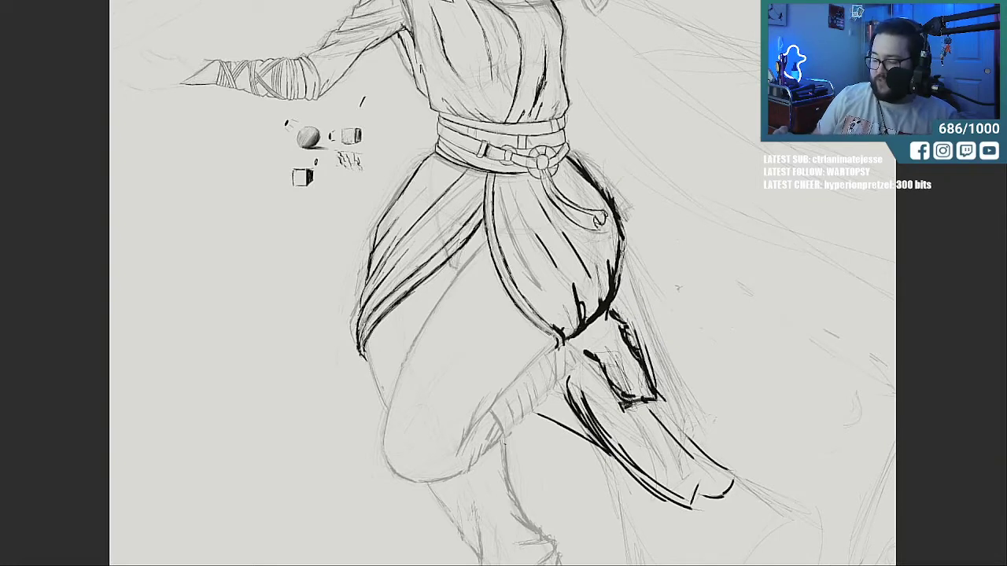
Fade the existing drawing to a light grey so it serves as a guide for new line art.
key(ctrl+z)
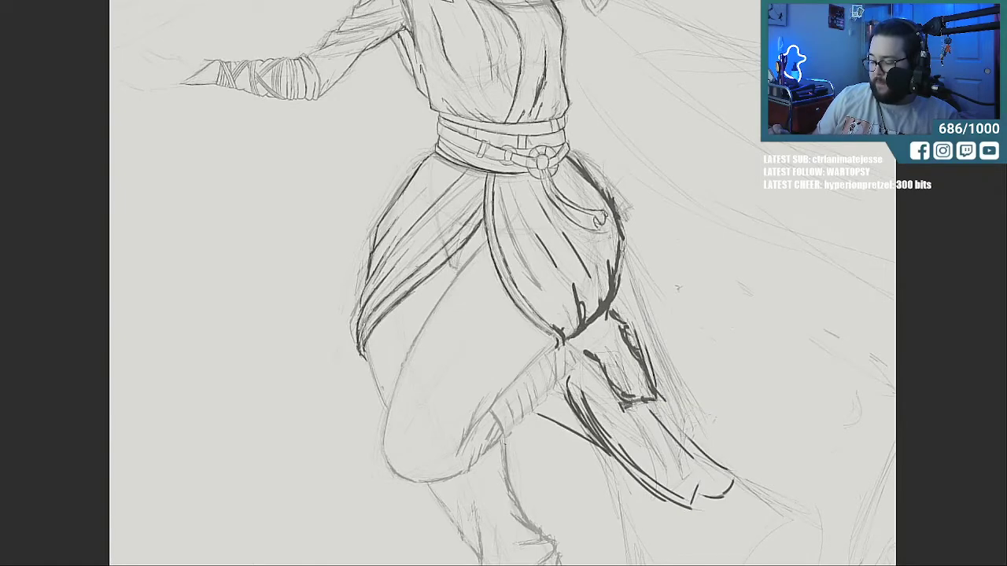
key(ctrl+z)
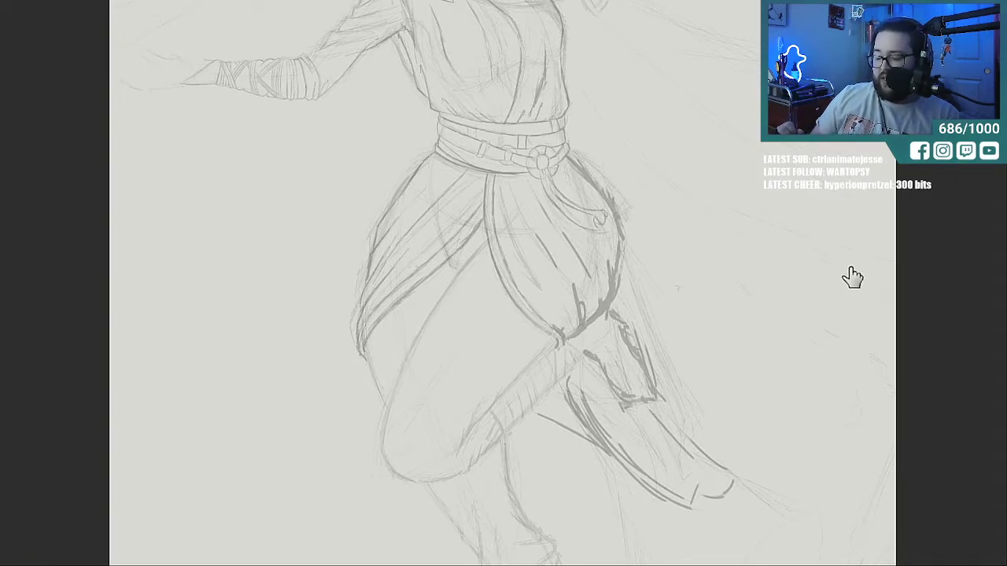
scroll(887, 226, up, 2)
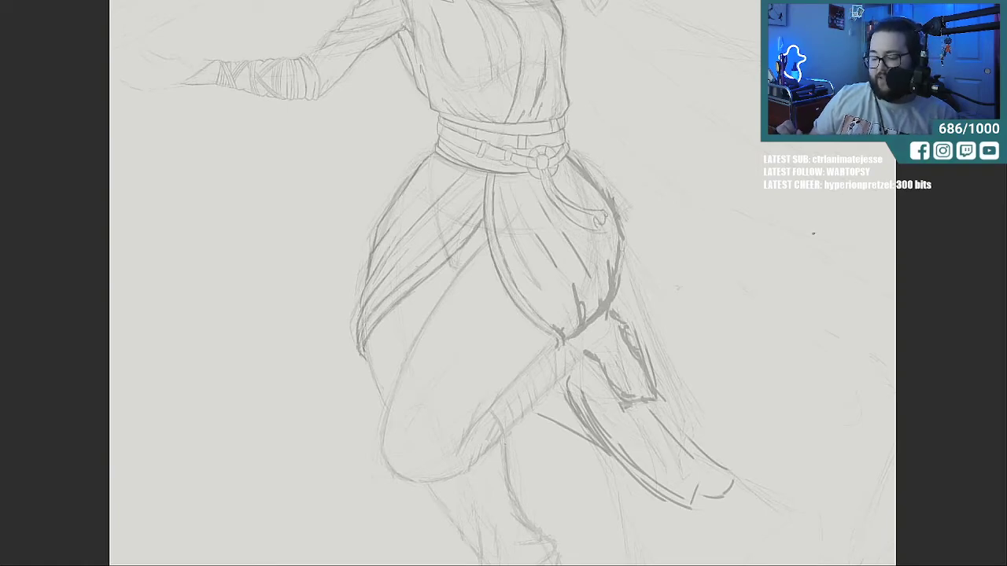
Try short black strokes along the ear's upper front edge with successively smaller brush sizes, undoing each one.
scroll(887, 193, up, 7)
scroll(887, 193, down, 2)
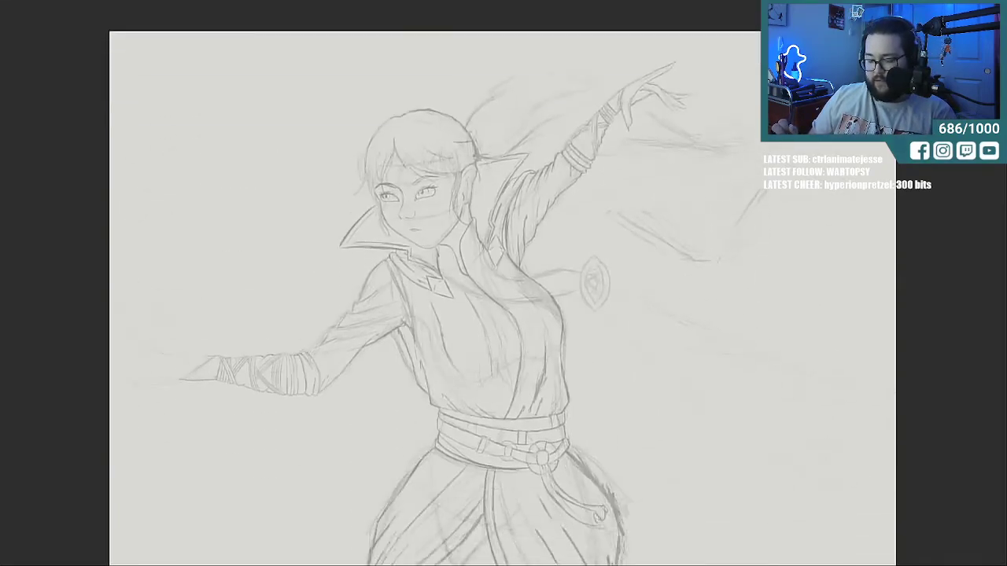
key(ctrl+plus)
key(ctrl+plus)
key(ctrl+plus)
key(ctrl+plus)
key(ctrl+plus)
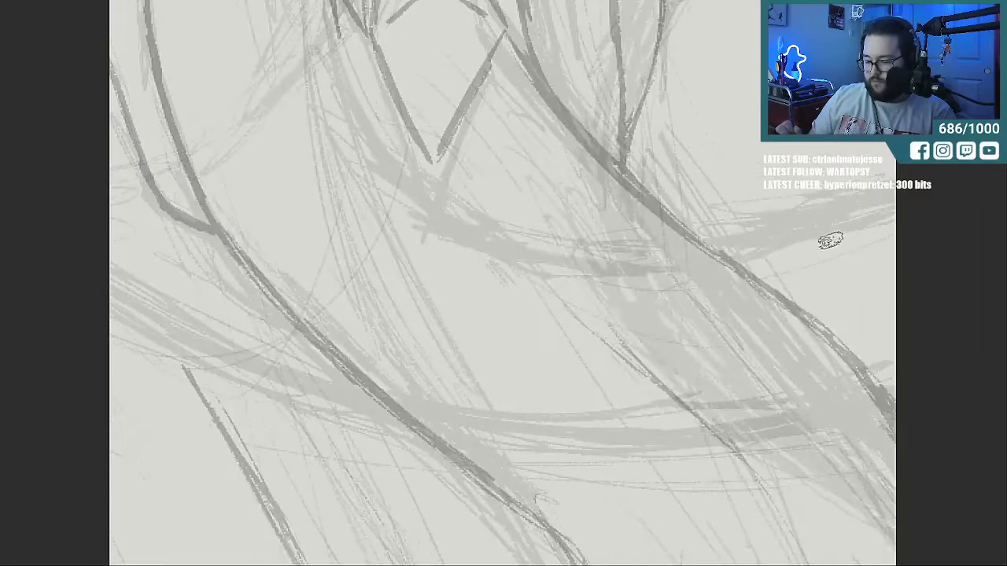
key(ctrl+plus)
scroll(503, 283, up, 10)
scroll(504, 283, down, 5)
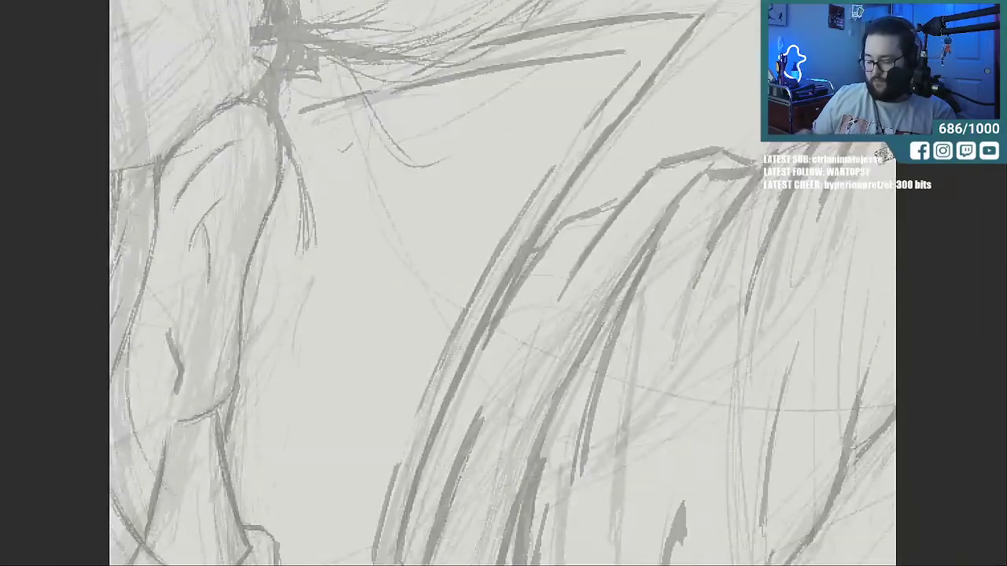
scroll(503, 283, left, 12)
scroll(504, 283, right, 1)
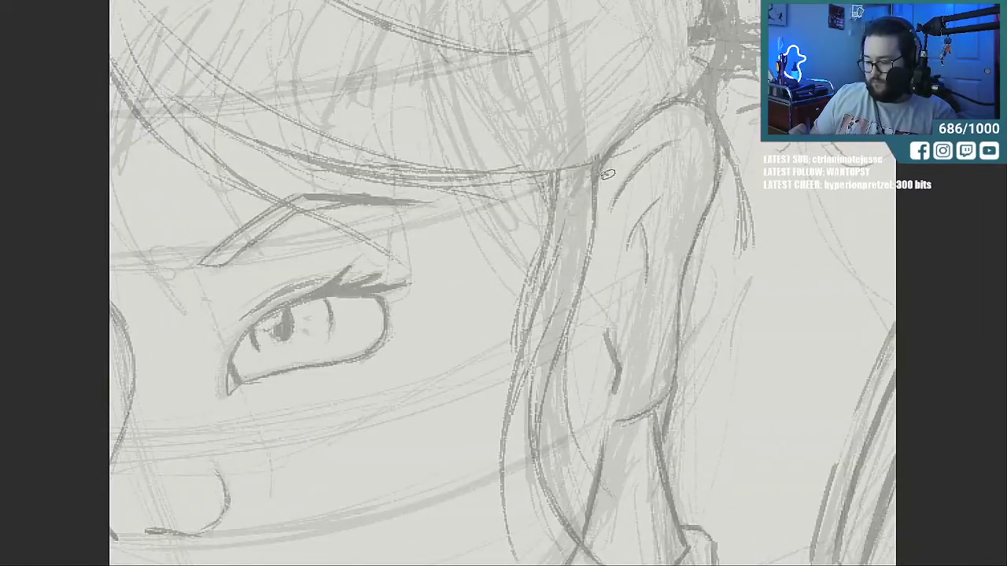
drag(599, 173, 634, 128)
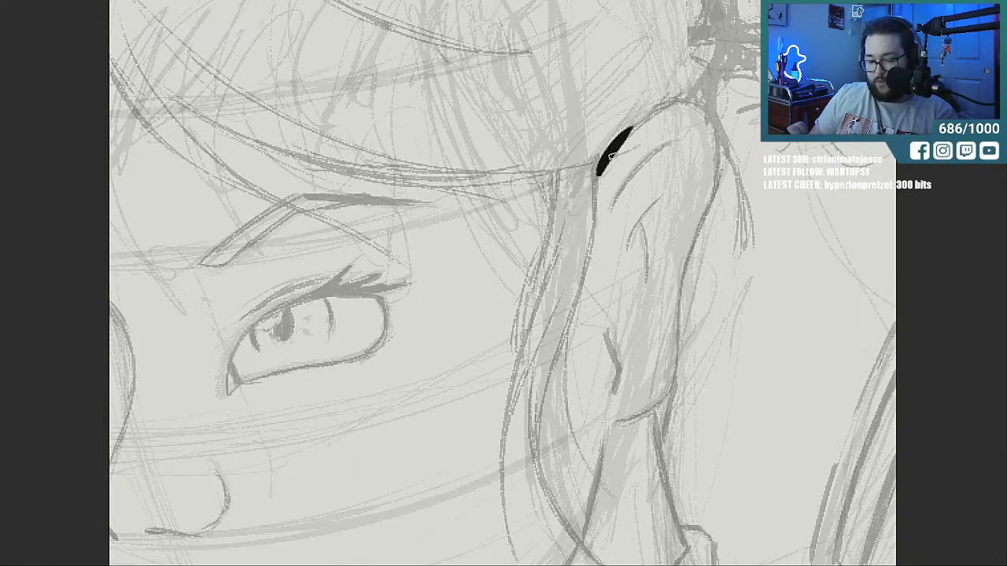
key(ctrl+z)
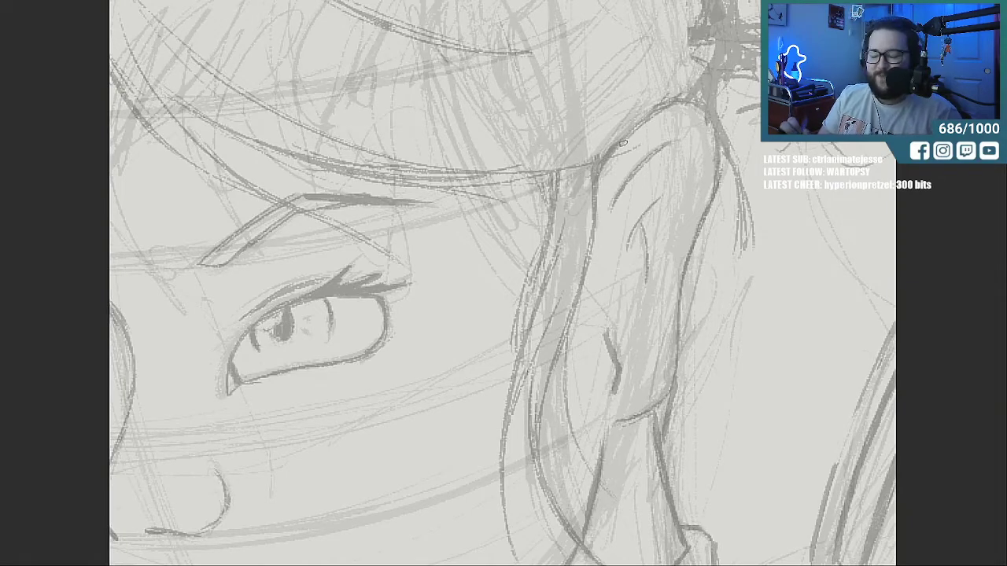
drag(623, 137, 597, 171)
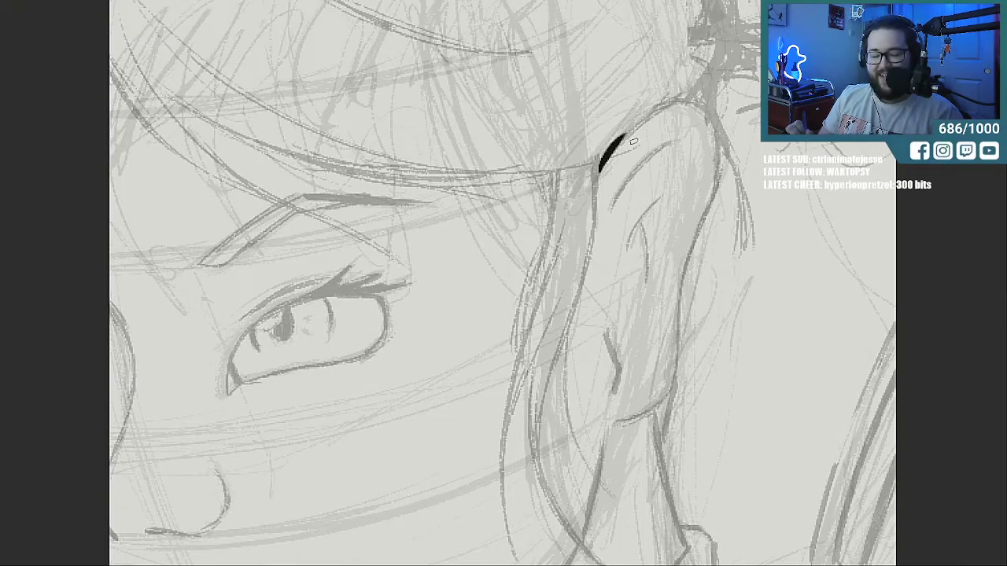
key(ctrl+z)
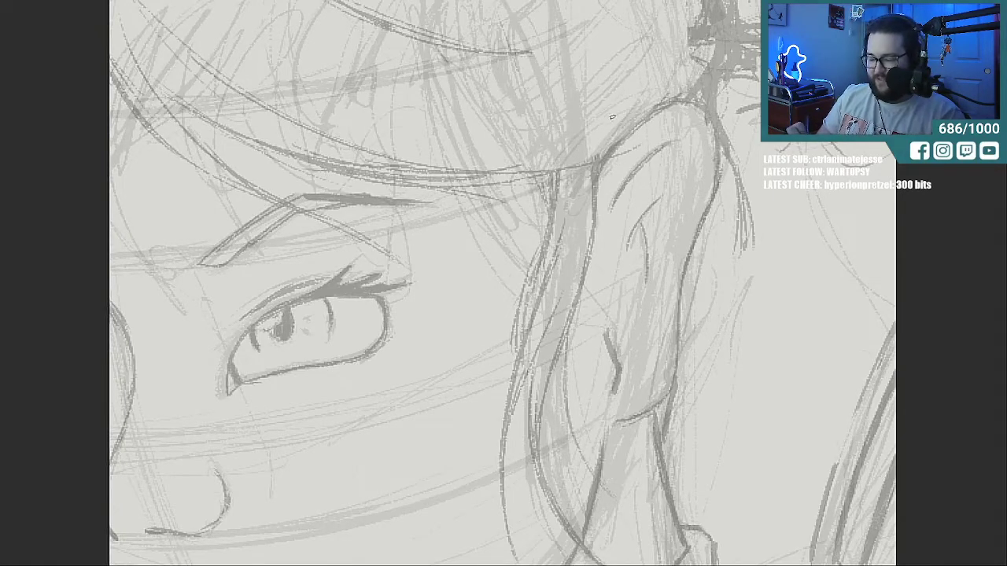
Try inking the ear's outer contour with a thin black line from its upper front edge around to the lobe.
drag(598, 173, 647, 118)
drag(612, 151, 668, 100)
drag(720, 156, 712, 206)
drag(683, 286, 678, 350)
mouse_move(679, 307)
mouse_down()
mouse_move(675, 386)
mouse_move(647, 415)
mouse_move(618, 423)
mouse_move(640, 416)
mouse_up()
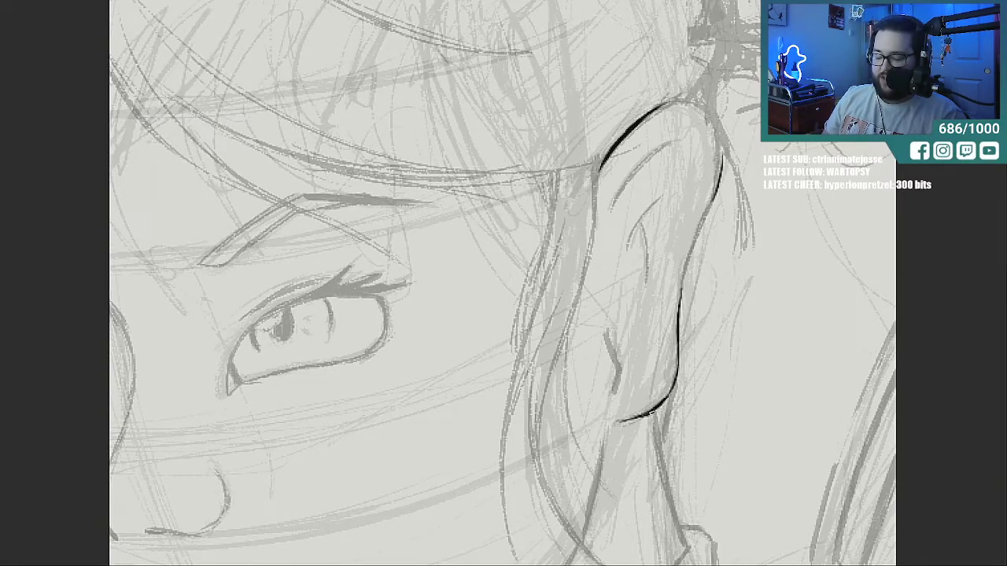
mouse_move(682, 297)
mouse_down()
mouse_move(688, 257)
mouse_move(681, 291)
mouse_up()
mouse_move(708, 213)
mouse_down()
mouse_move(692, 242)
mouse_move(698, 235)
mouse_up()
drag(715, 188, 710, 203)
mouse_move(695, 104)
mouse_down()
mouse_move(721, 130)
mouse_move(724, 166)
mouse_up()
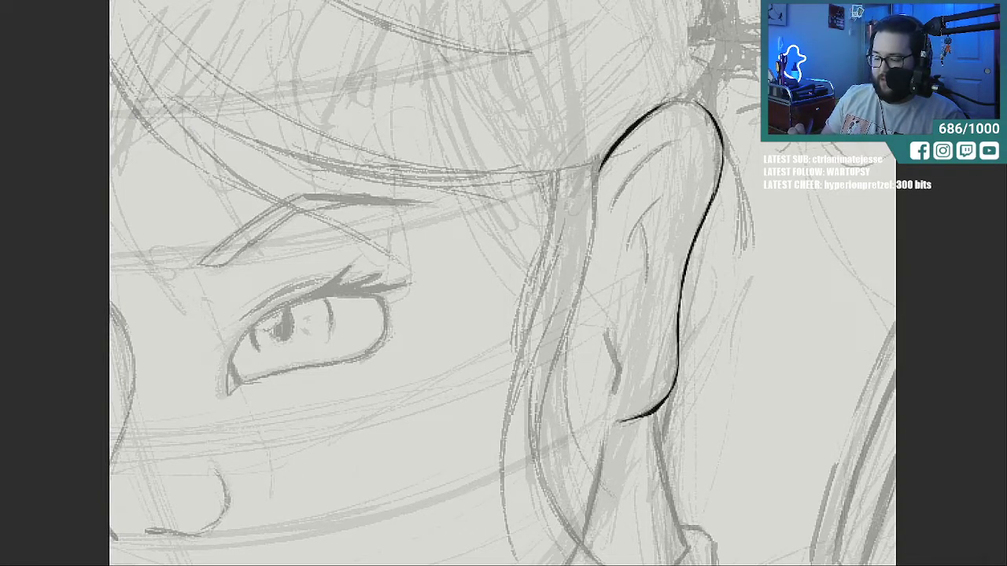
drag(650, 117, 708, 99)
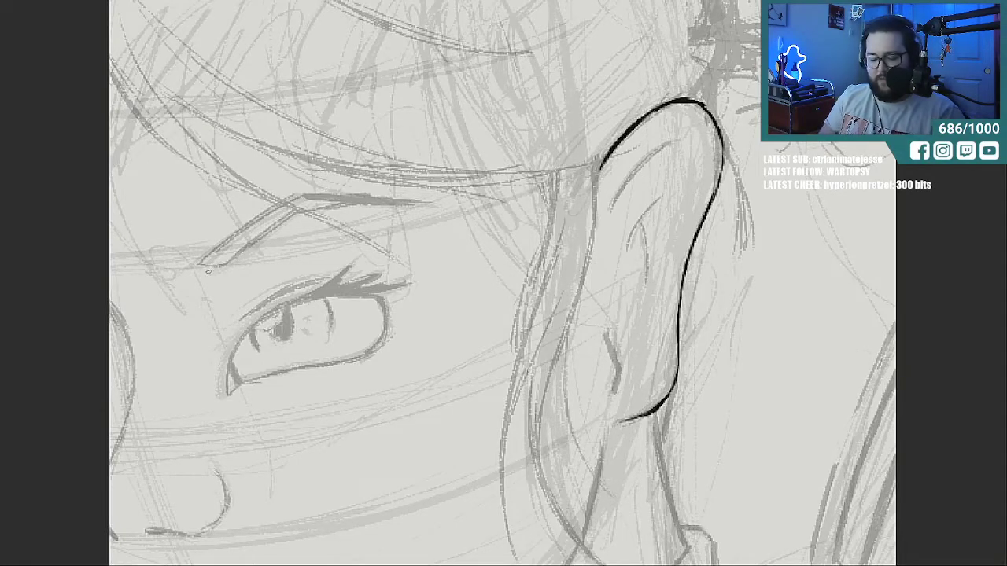
Undo all the strokes of the inked ear outline.
key(ctrl+z)
key(ctrl+z)
key(ctrl+z)
key(ctrl+z)
key(ctrl+z)
key(ctrl+z)
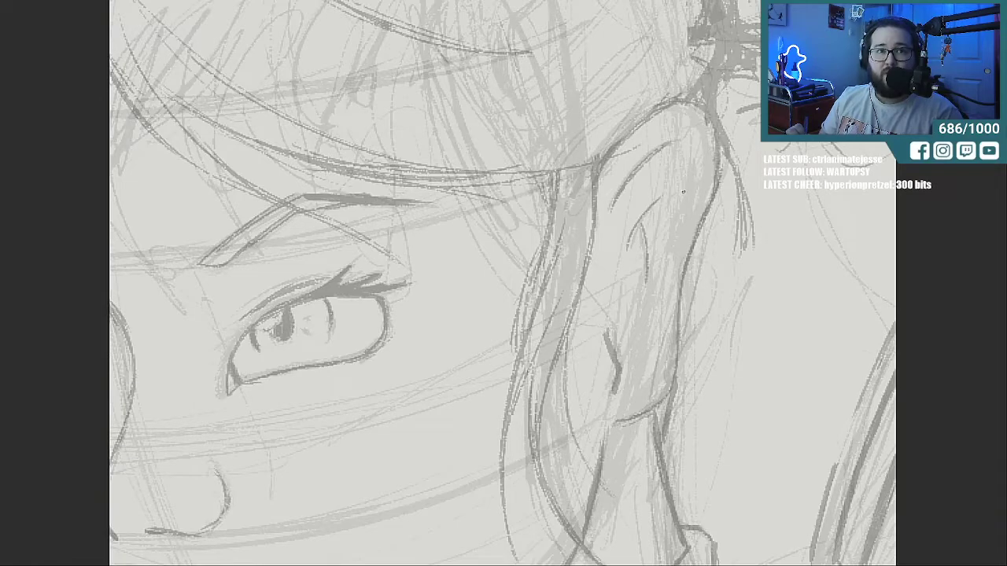
Ink the ear's outer contour again in fine black strokes, over the top and down the back edge.
scroll(680, 192, down, 6)
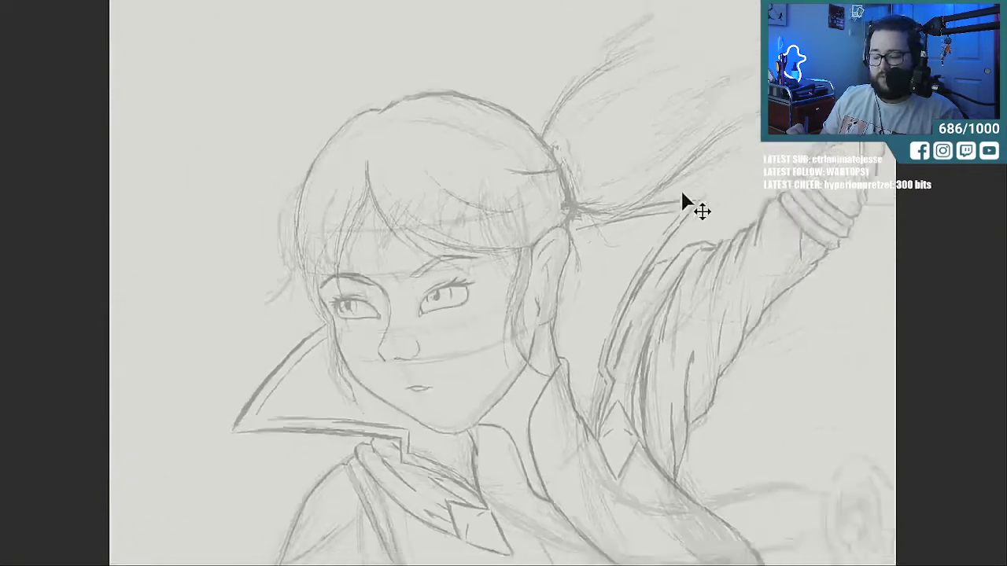
scroll(583, 320, down, 5)
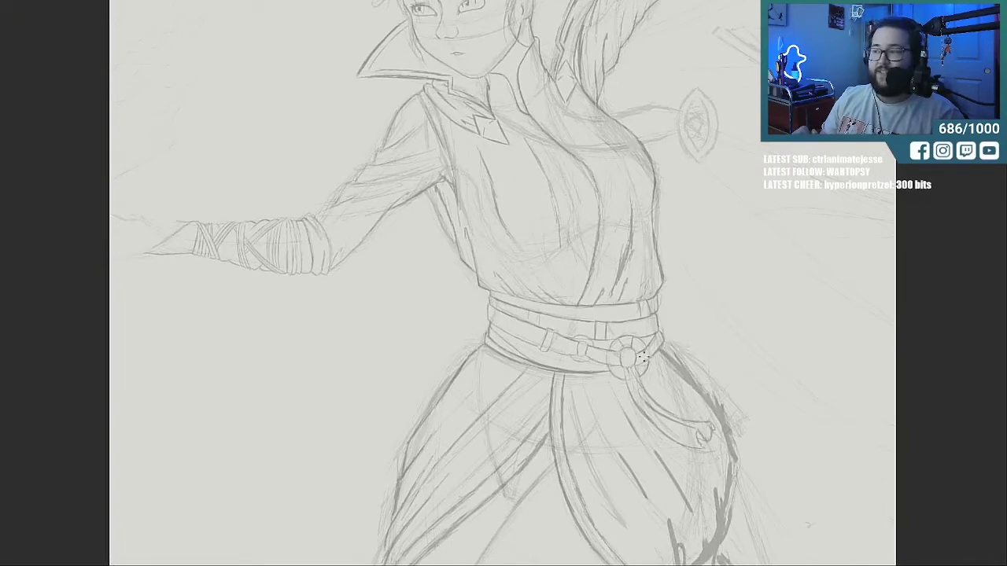
scroll(809, 525, up, 4)
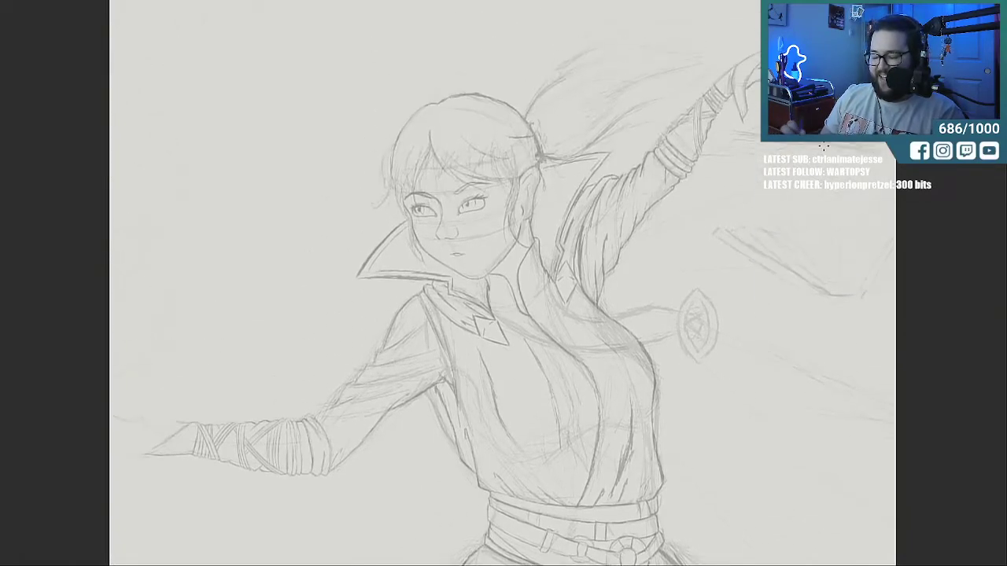
key(ctrl+plus)
key(ctrl+plus)
key(ctrl+plus)
key(ctrl+plus)
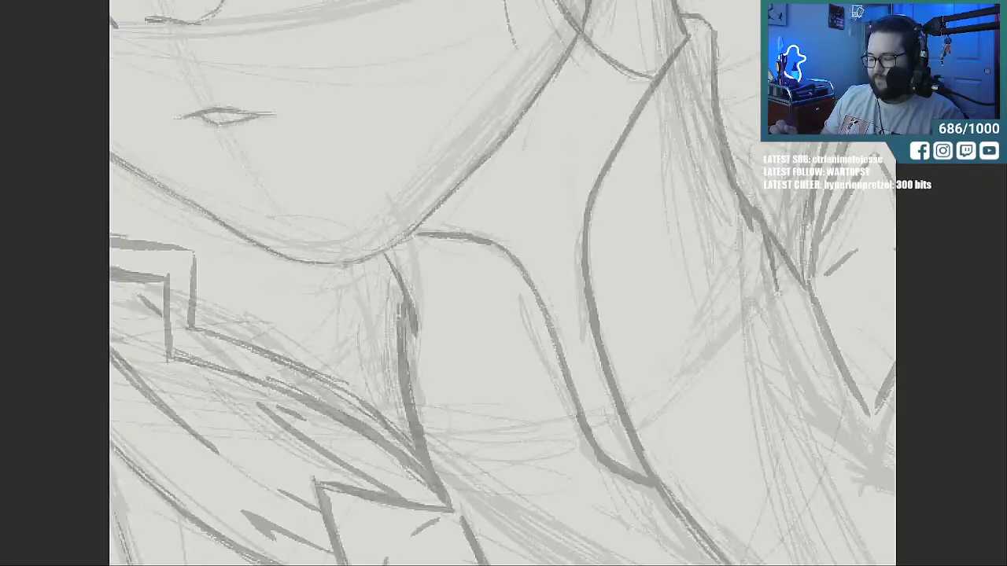
scroll(504, 283, up, 9)
key(ctrl+plus)
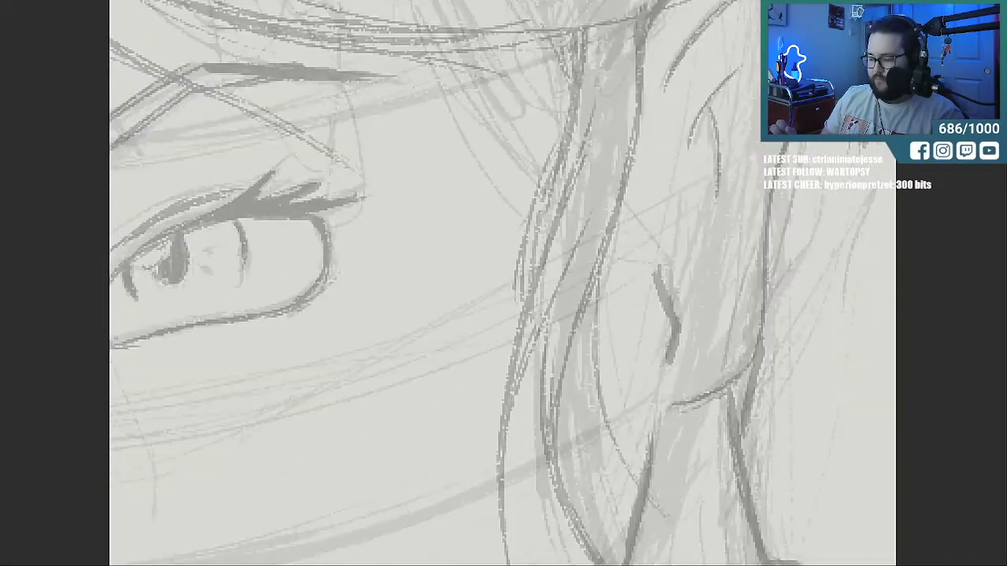
scroll(504, 283, up, 4)
mouse_move(643, 244)
mouse_down()
mouse_move(707, 166)
mouse_move(653, 224)
mouse_move(704, 169)
mouse_move(755, 140)
mouse_up()
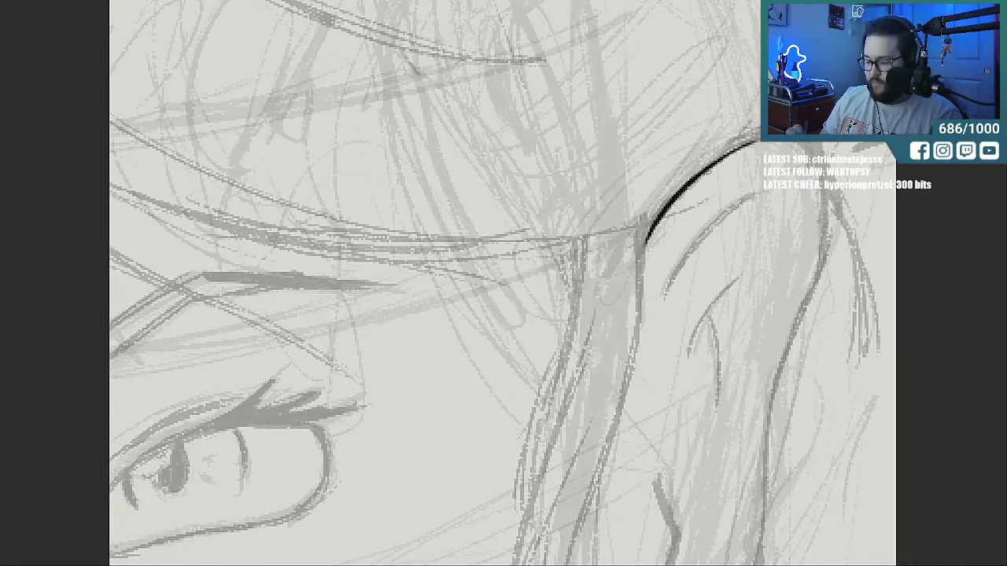
drag(827, 192, 818, 269)
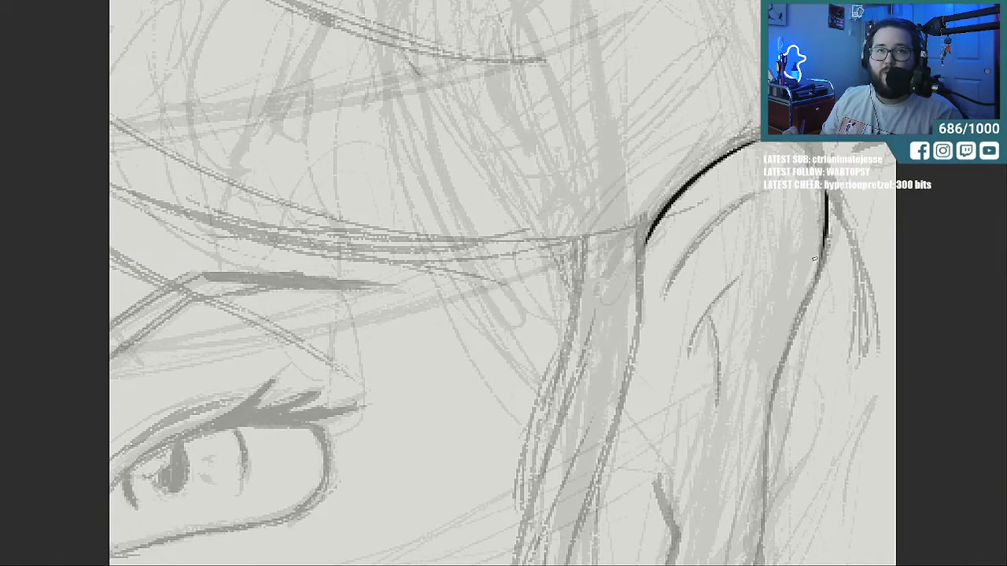
mouse_move(765, 465)
mouse_down()
mouse_move(774, 377)
mouse_move(823, 240)
mouse_up()
drag(797, 143, 824, 204)
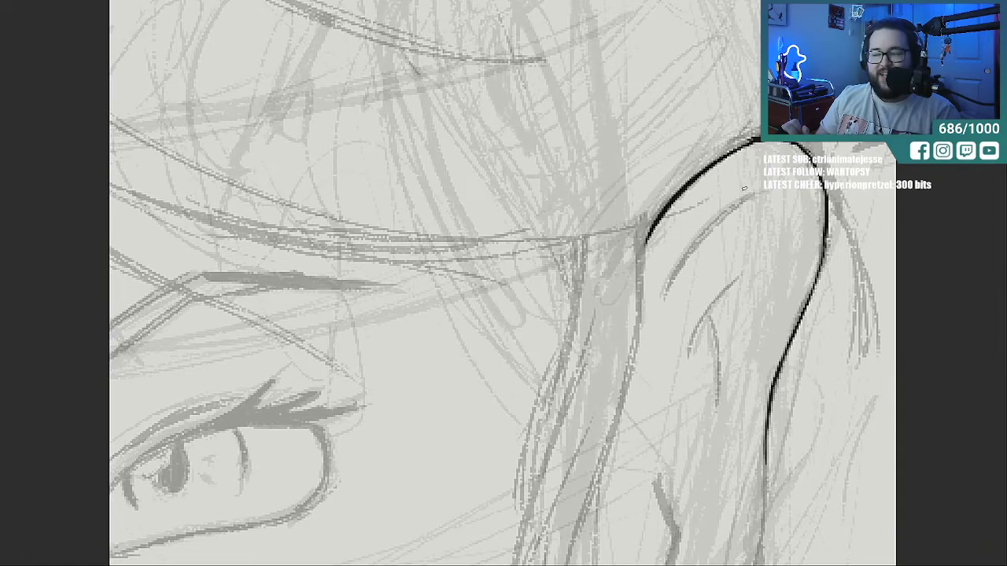
Ink the ear's inner details: the upper rim fold, the forked inner ridge, and the small angled fold above the lobe.
mouse_move(750, 198)
mouse_down()
mouse_move(715, 261)
mouse_move(663, 311)
mouse_up()
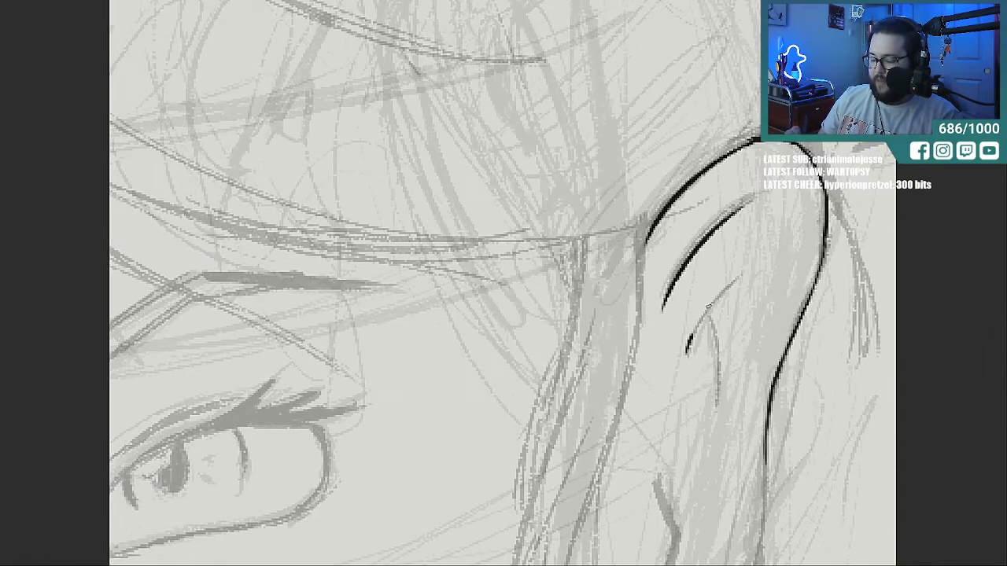
drag(747, 264, 685, 354)
drag(710, 316, 719, 387)
scroll(502, 283, down, 5)
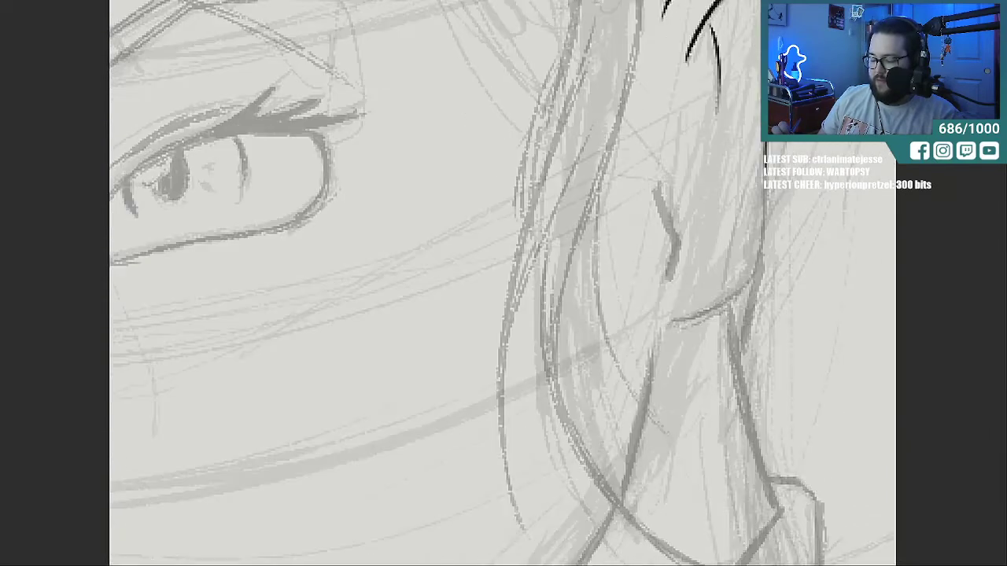
mouse_move(657, 188)
mouse_down()
mouse_move(681, 243)
mouse_move(669, 277)
mouse_up()
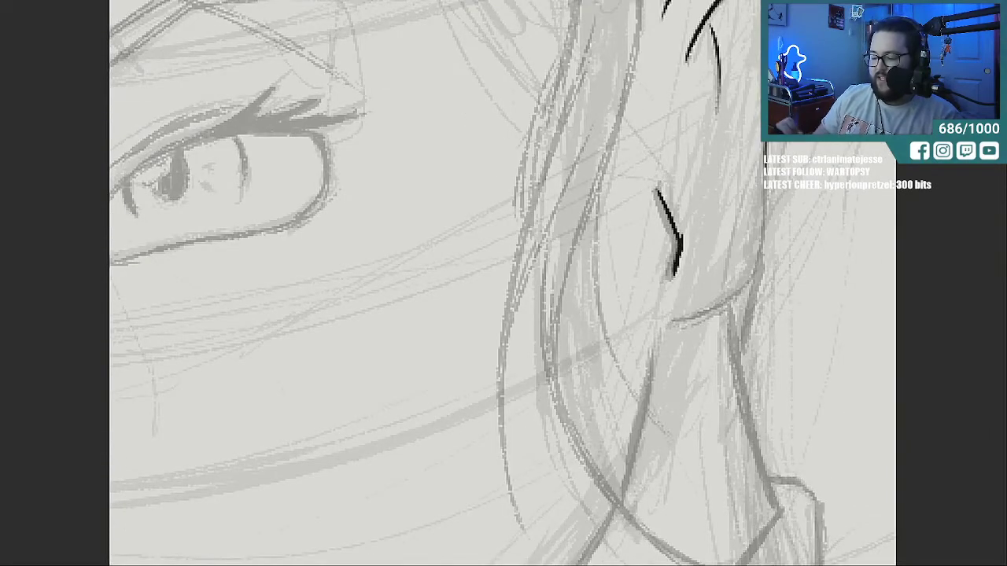
Ink the earlobe's lower curve and carry the line up to join the ear's back edge.
scroll(501, 283, up, 3)
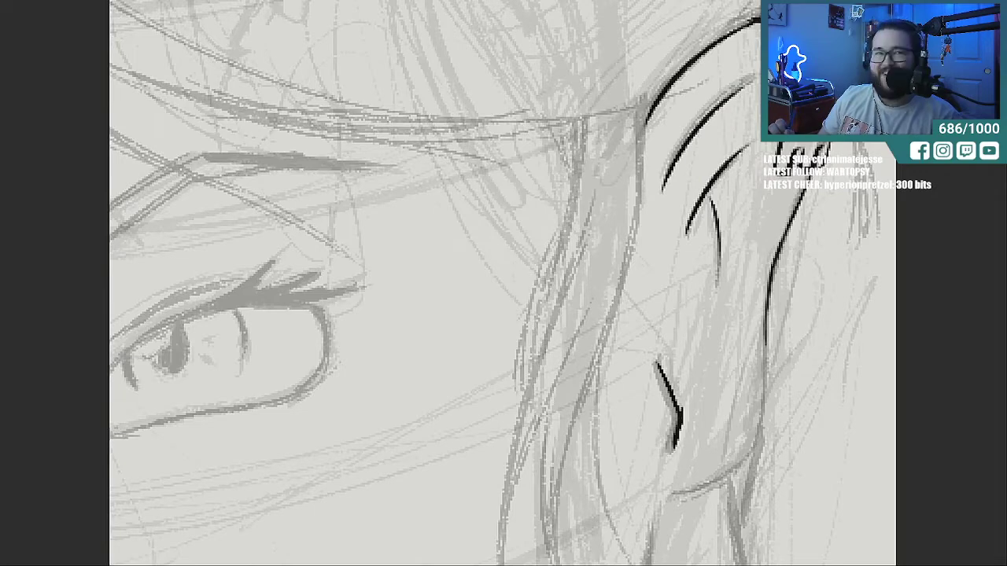
scroll(503, 283, down, 5)
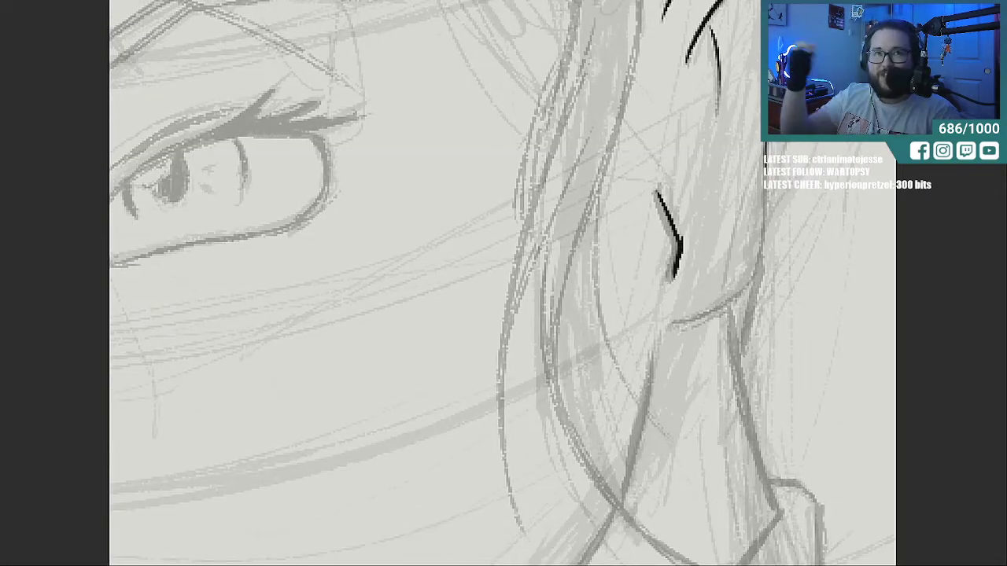
mouse_move(665, 329)
mouse_down()
mouse_move(728, 302)
mouse_move(754, 274)
mouse_up()
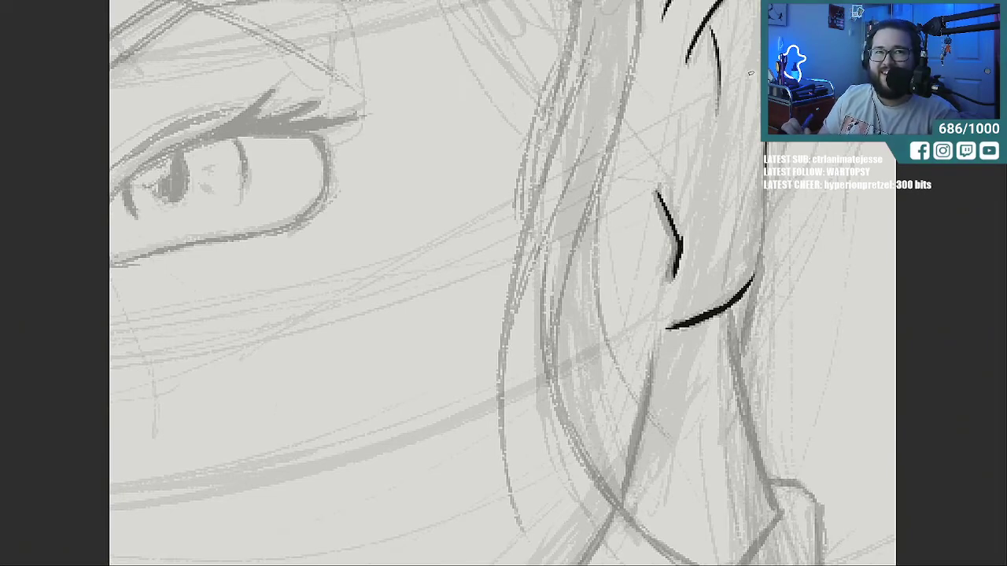
drag(752, 279, 763, 176)
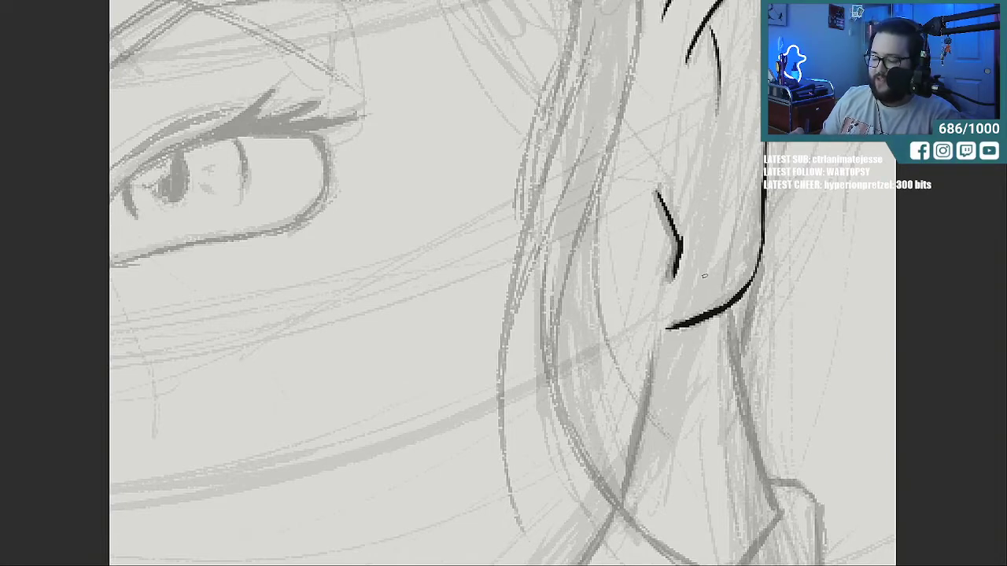
Ink the earring's stem as a narrow curved double line from a small piercing in the lobe, swinging outward below the ear.
drag(708, 265, 705, 277)
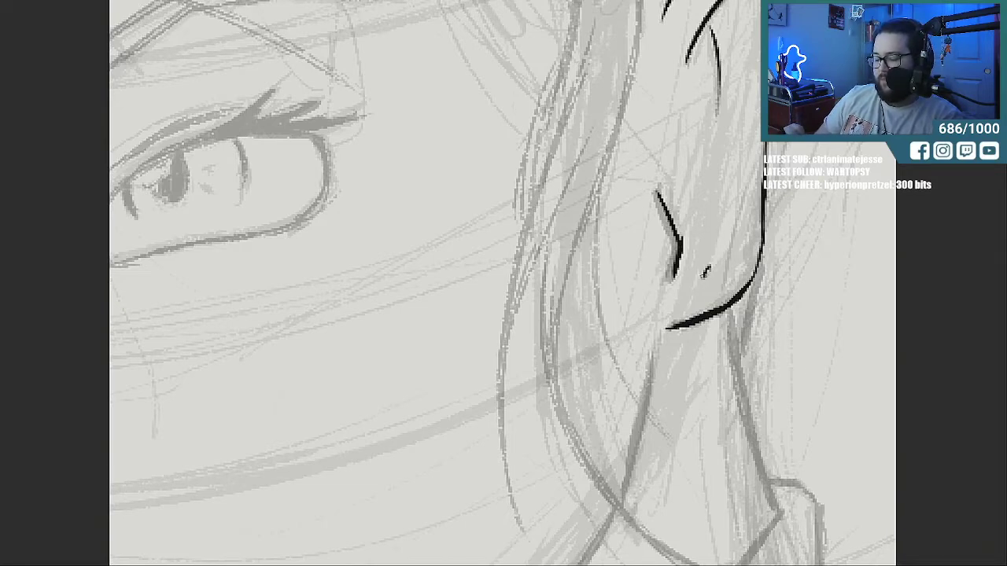
drag(706, 272, 781, 383)
drag(718, 286, 749, 333)
mouse_move(709, 267)
mouse_down()
mouse_move(786, 373)
mouse_move(757, 341)
mouse_up()
drag(718, 286, 801, 384)
drag(756, 343, 826, 402)
drag(731, 315, 785, 381)
drag(744, 340, 810, 404)
drag(710, 269, 757, 334)
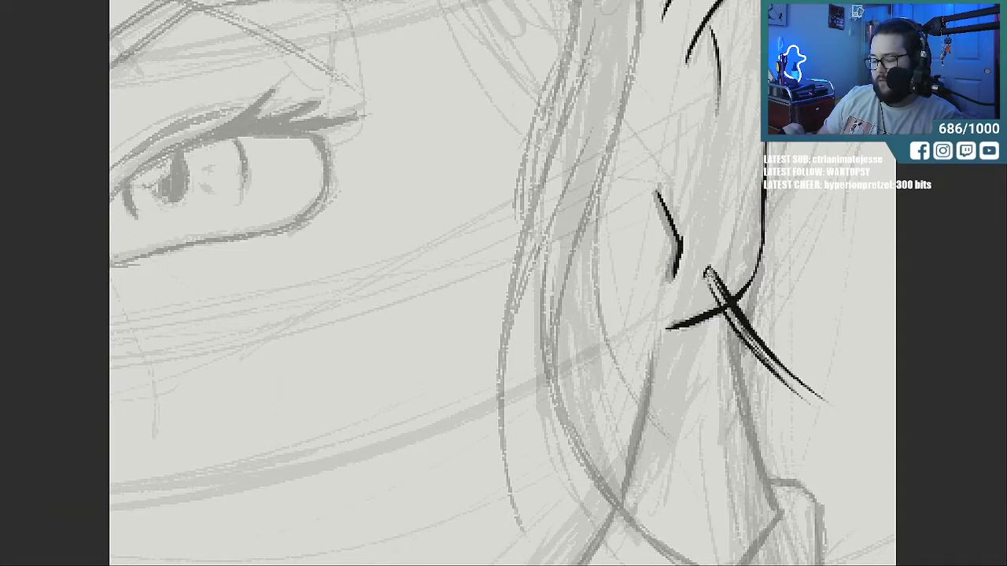
Ink a triangular pendant at the end of the earring's stem, with a smaller triangle inside it.
mouse_move(723, 307)
mouse_down()
mouse_move(192, 292)
mouse_move(270, 304)
mouse_move(262, 126)
mouse_move(270, 142)
mouse_up()
drag(367, 251, 401, 310)
drag(371, 233, 447, 260)
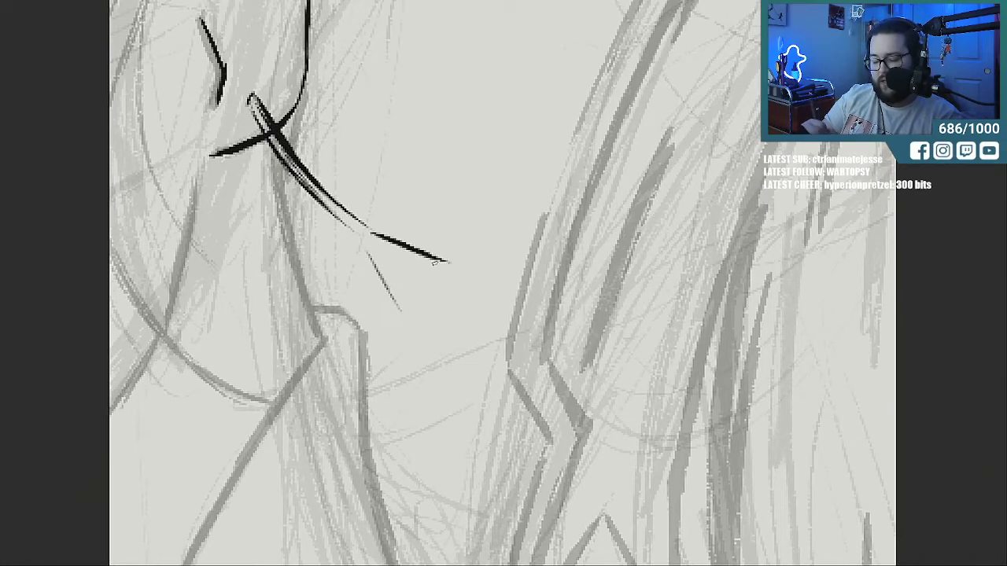
drag(412, 313, 440, 280)
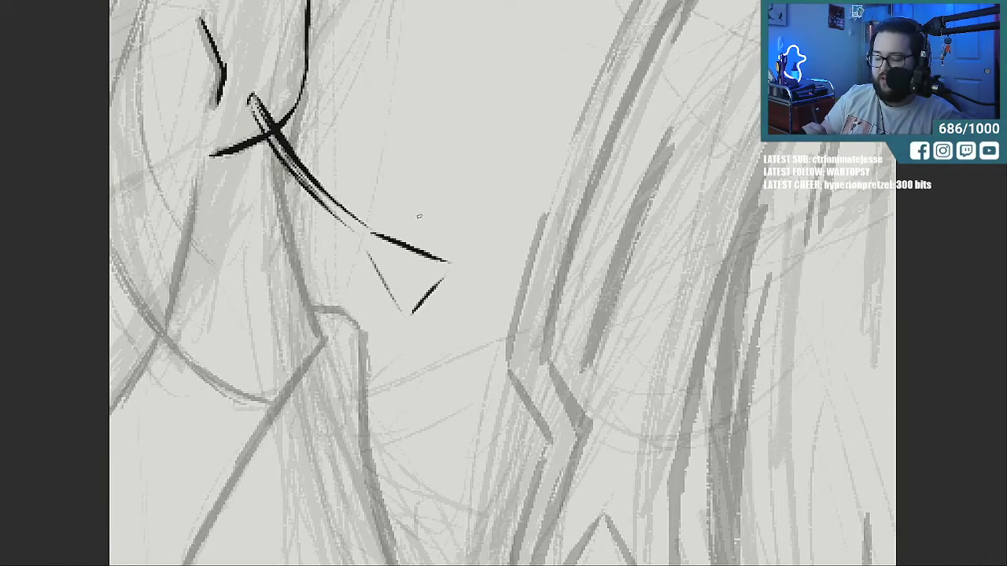
drag(381, 258, 406, 297)
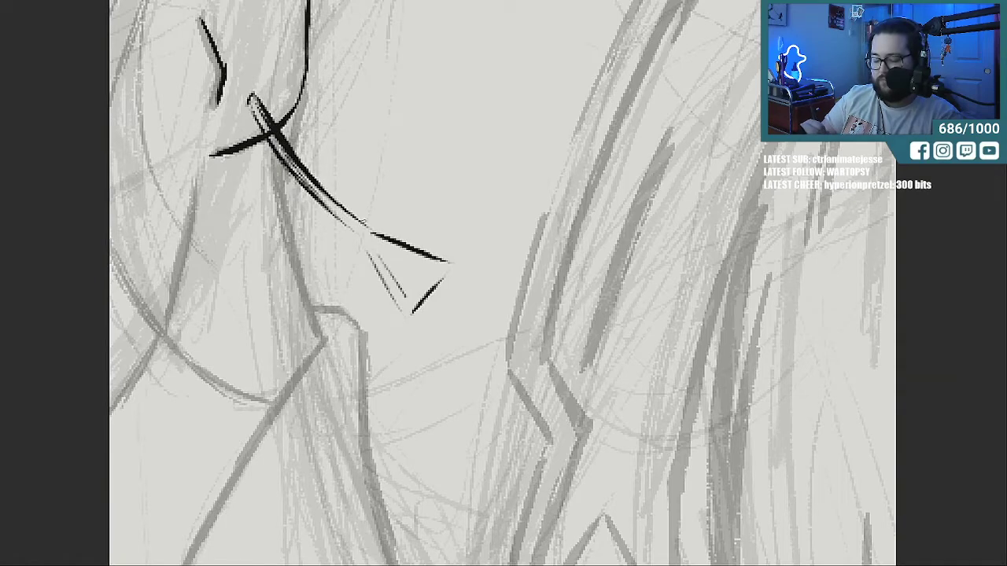
mouse_move(373, 243)
mouse_down()
mouse_move(424, 265)
mouse_move(411, 292)
mouse_up()
mouse_move(371, 258)
mouse_down()
mouse_move(357, 231)
mouse_move(430, 263)
mouse_up()
drag(413, 314, 439, 280)
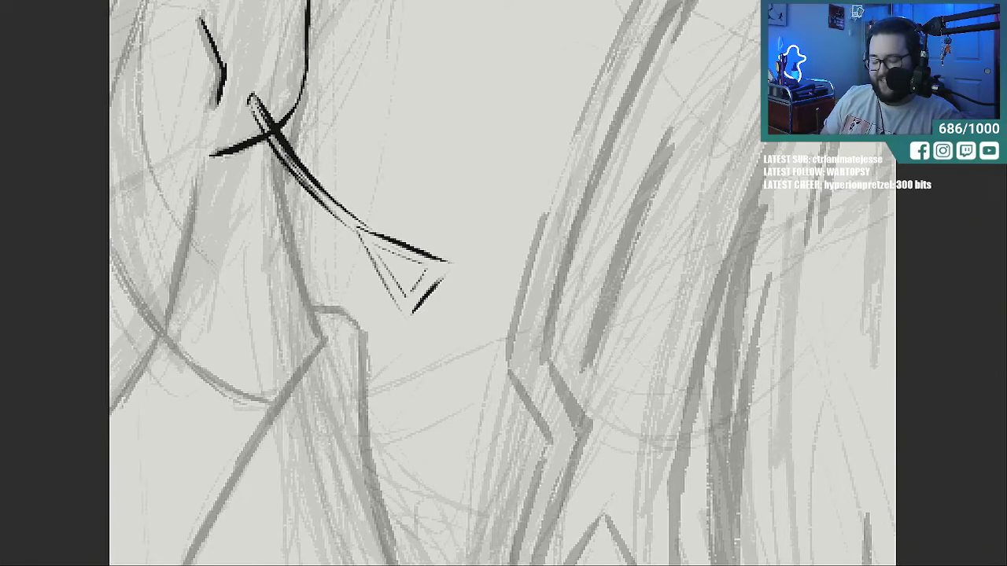
Ink the back line of the neck from below the earlobe to the collar, with a short parallel stroke beside it.
scroll(527, 210, left, 10)
scroll(527, 210, right, 5)
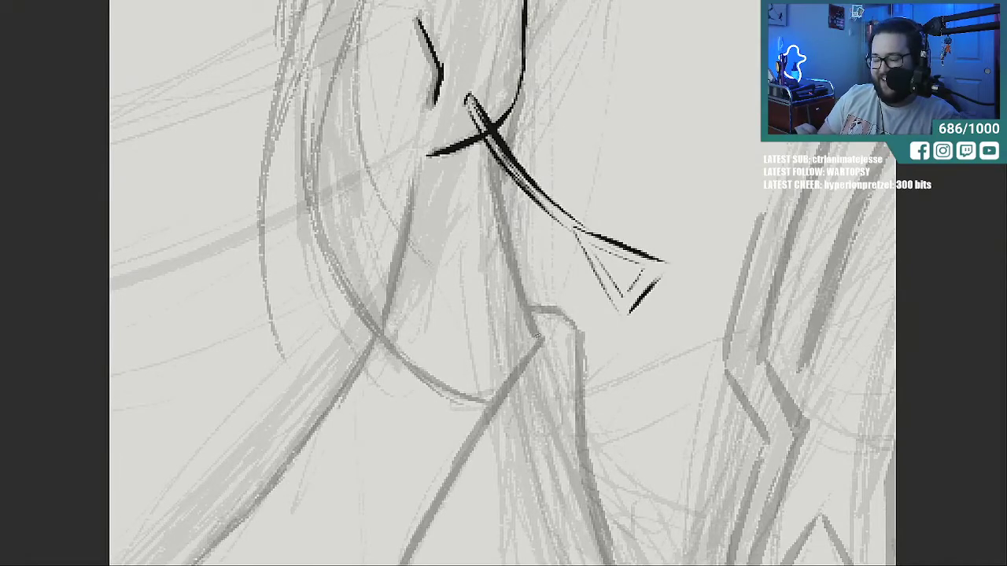
drag(541, 340, 516, 253)
drag(531, 305, 506, 198)
mouse_move(497, 246)
mouse_down()
mouse_move(470, 149)
mouse_move(511, 227)
mouse_move(496, 163)
mouse_up()
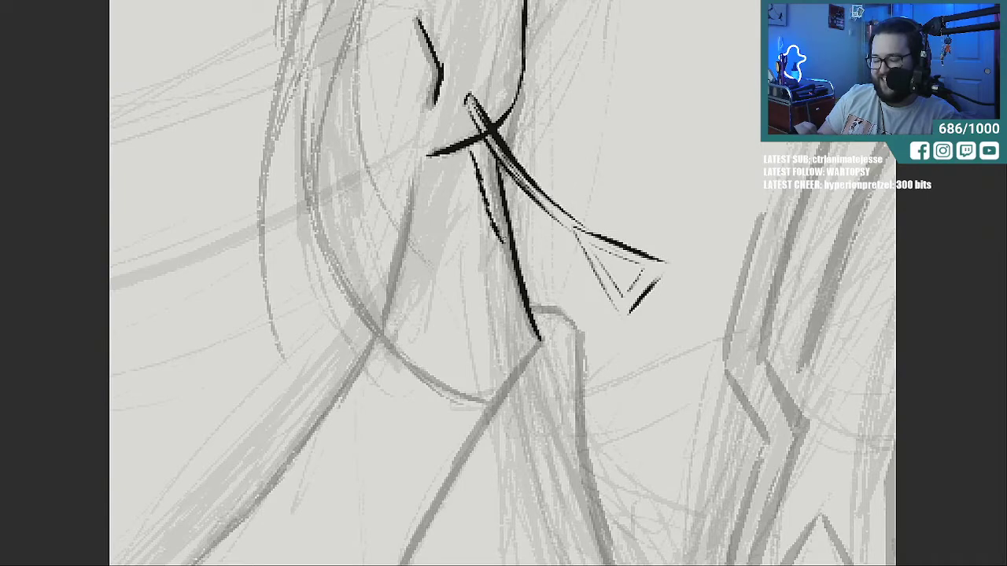
Ink the outermost pointed hair strand over the cheek and the long curve of the strand beside it.
drag(265, 189, 285, 374)
drag(267, 242, 303, 61)
mouse_move(277, 323)
mouse_down()
mouse_move(270, 67)
mouse_move(431, 395)
mouse_up()
drag(319, 249, 444, 413)
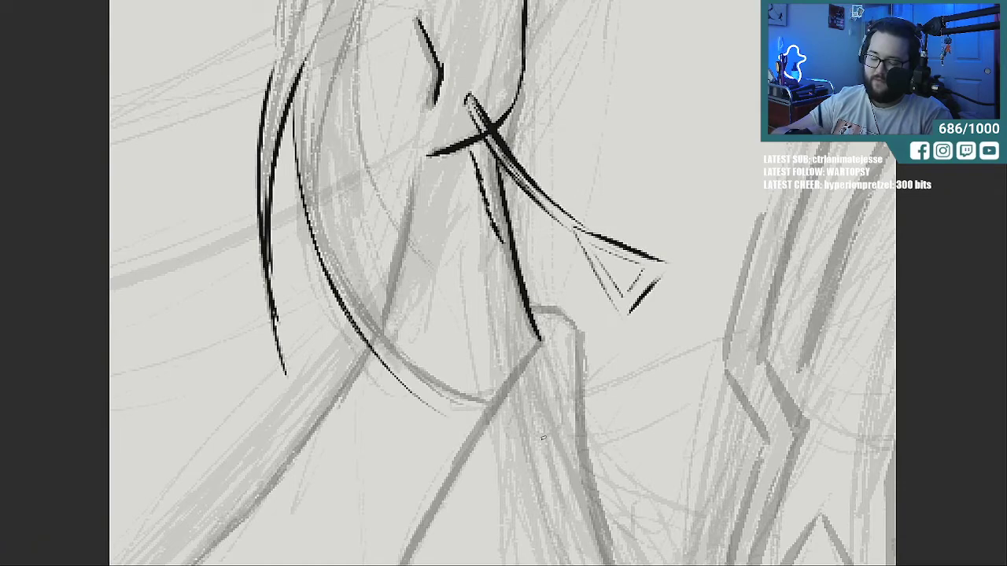
Ink the inner curved strands of the side lock between the cheek and the earlobe.
drag(393, 370, 319, 177)
mouse_move(352, 314)
mouse_down()
mouse_move(363, 330)
mouse_move(340, 31)
mouse_up()
mouse_move(324, 206)
mouse_down()
mouse_move(339, 53)
mouse_move(439, 317)
mouse_up()
drag(393, 256, 359, 99)
drag(383, 222, 359, 26)
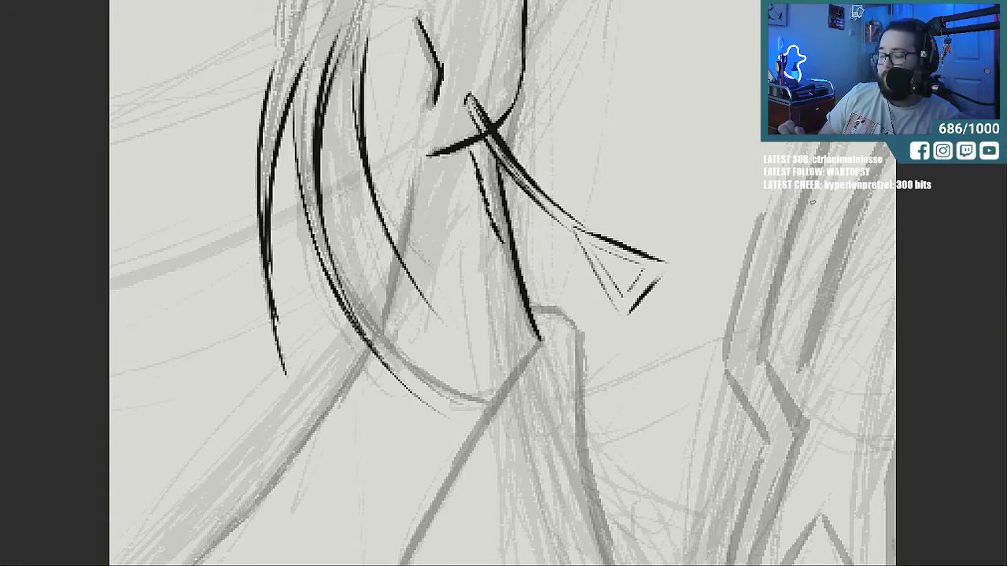
Try a bulging outer contour for the hair lock in front of the ear, down to the inked strand tips.
scroll(315, 133, up, 5)
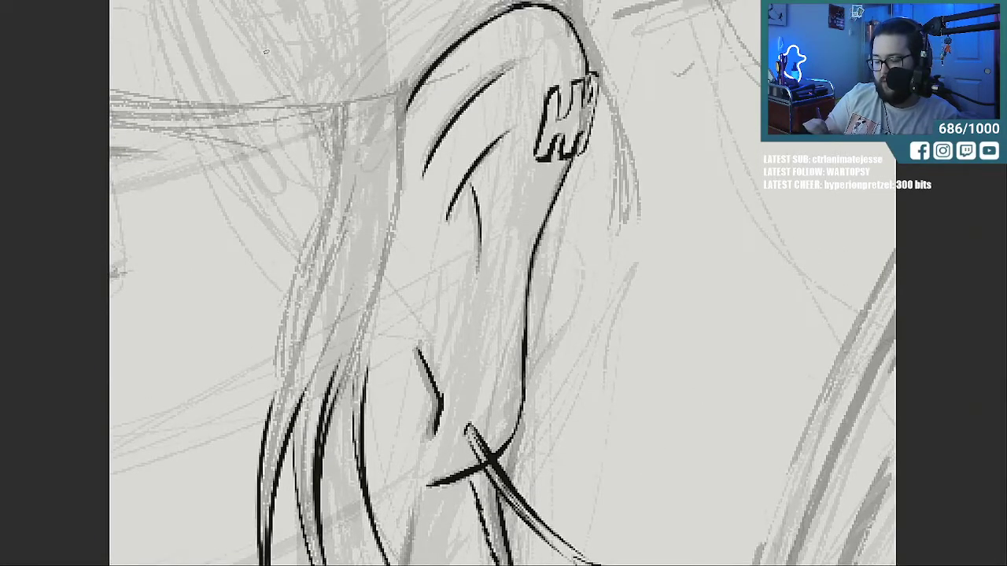
drag(317, 31, 250, 358)
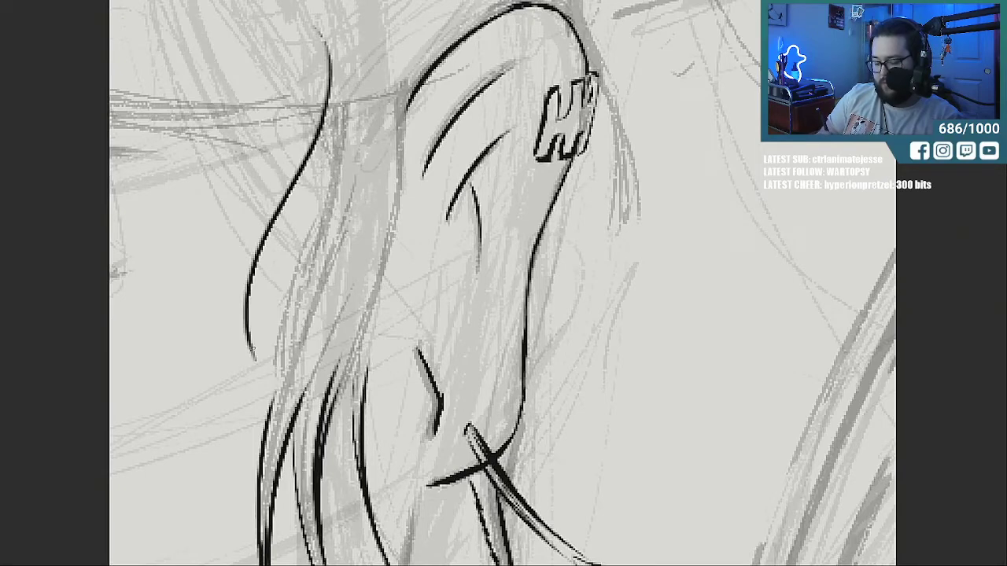
mouse_move(252, 351)
mouse_down()
mouse_move(272, 397)
mouse_move(259, 315)
mouse_move(269, 422)
mouse_up()
Ink the side lock's cheek-side edge up from the strand tips, with fine hair strokes inside the bulge.
drag(298, 321, 276, 398)
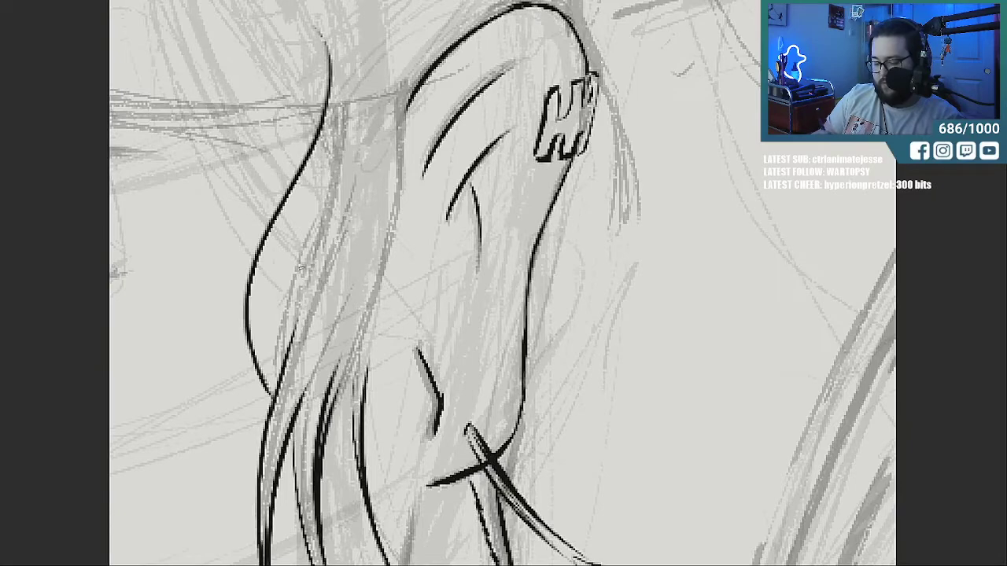
drag(277, 338, 276, 260)
drag(297, 204, 275, 347)
drag(292, 266, 282, 329)
drag(295, 236, 288, 327)
drag(308, 204, 291, 302)
drag(317, 178, 295, 258)
drag(329, 196, 291, 343)
drag(331, 145, 318, 250)
Ink the side lock's edge along the front of the ear down to the lobe, with a tapered strand tip beside it.
drag(408, 76, 404, 213)
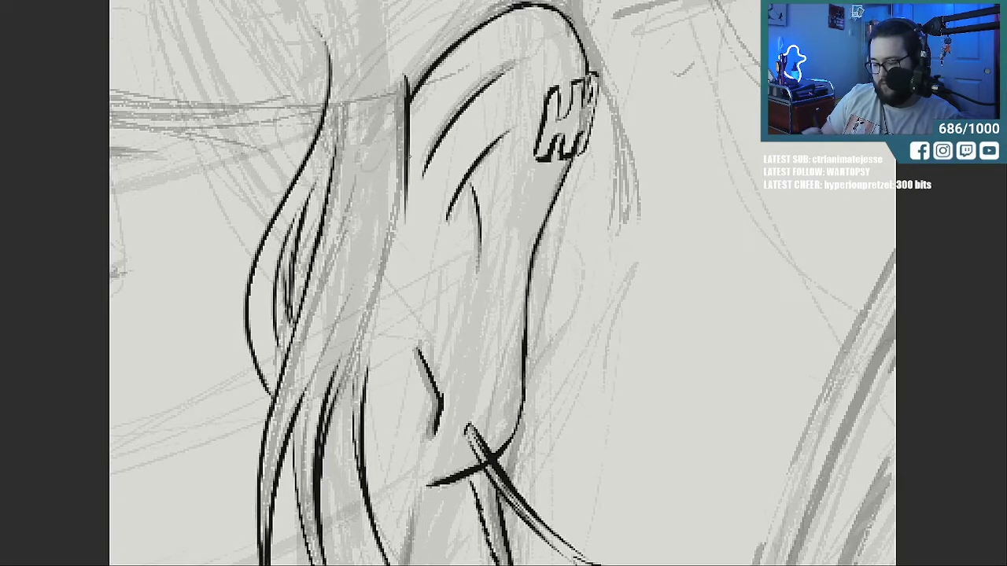
drag(409, 156, 378, 369)
drag(381, 375, 430, 503)
drag(373, 406, 431, 503)
drag(361, 373, 403, 470)
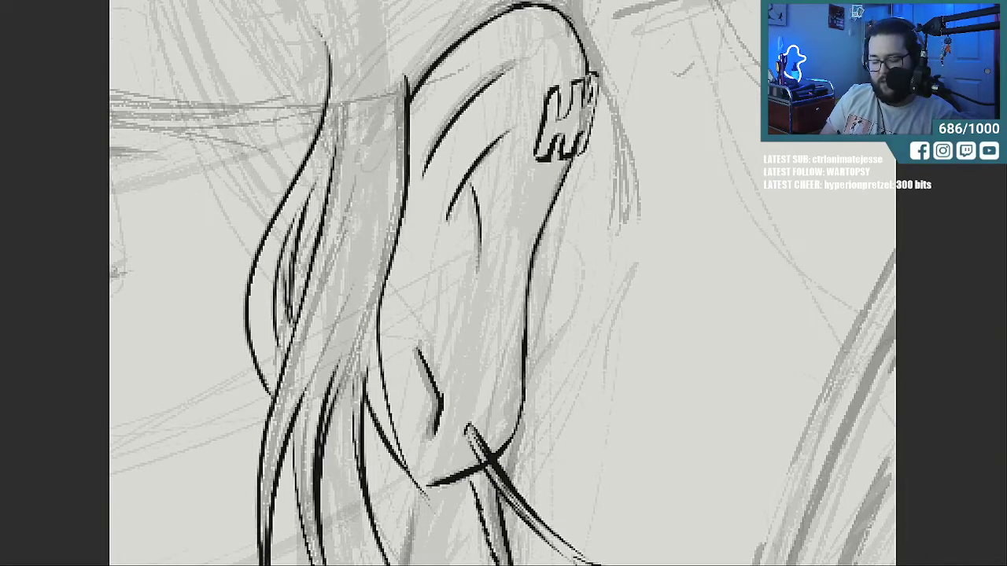
Erase the bulging outer contour and its inner hair strokes, and add short pointed strokes between the lower strands.
drag(318, 36, 308, 165)
mouse_move(324, 63)
mouse_down()
mouse_move(317, 160)
mouse_move(251, 346)
mouse_move(294, 157)
mouse_move(305, 210)
mouse_move(285, 311)
mouse_move(260, 362)
mouse_move(272, 306)
mouse_move(234, 334)
mouse_up()
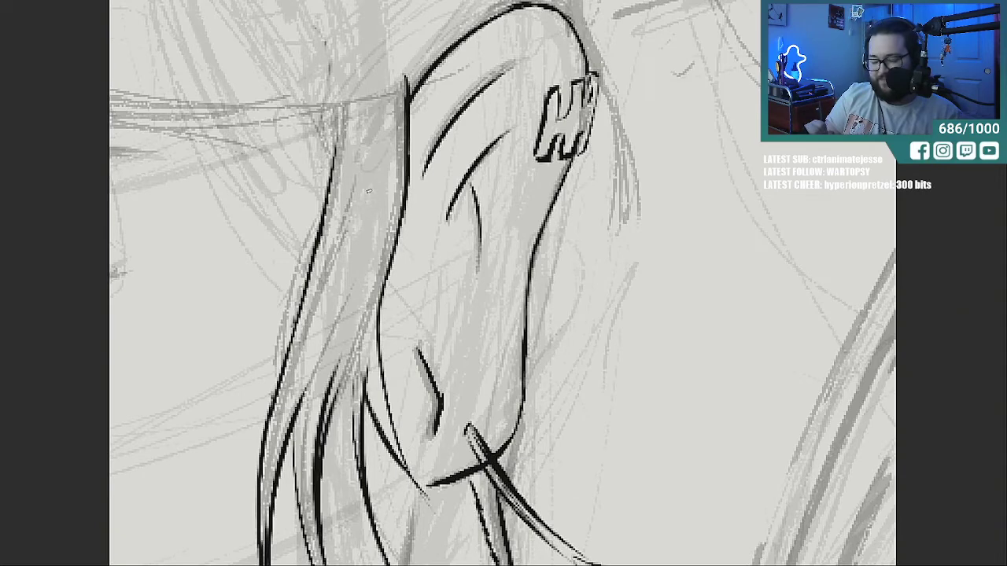
mouse_move(338, 409)
mouse_down()
mouse_move(335, 462)
mouse_move(352, 525)
mouse_move(342, 431)
mouse_up()
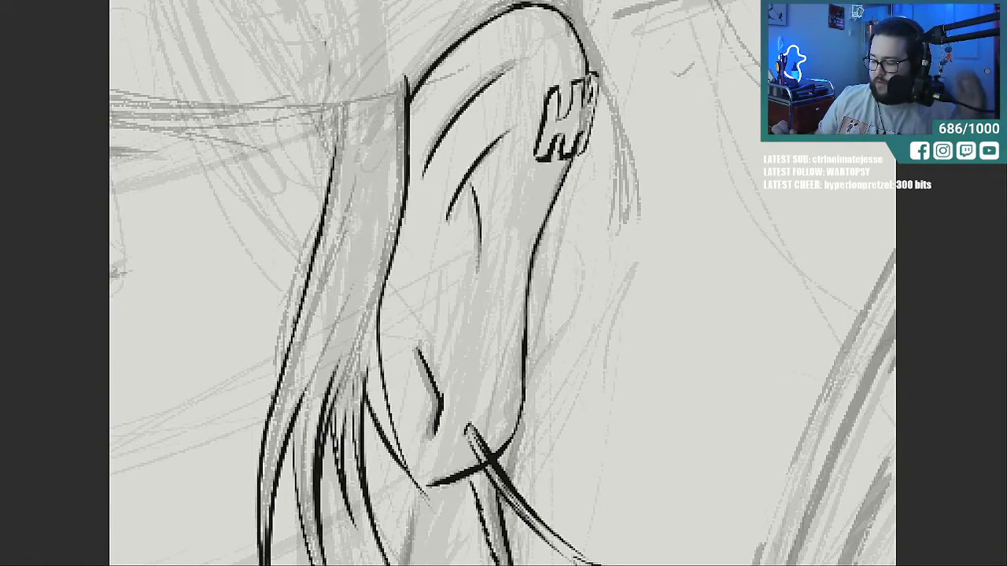
Ink the long curved line sweeping across the hair into the ear's upper front edge, and a shorter curve above it.
scroll(503, 283, up, 5)
scroll(502, 283, up, 1)
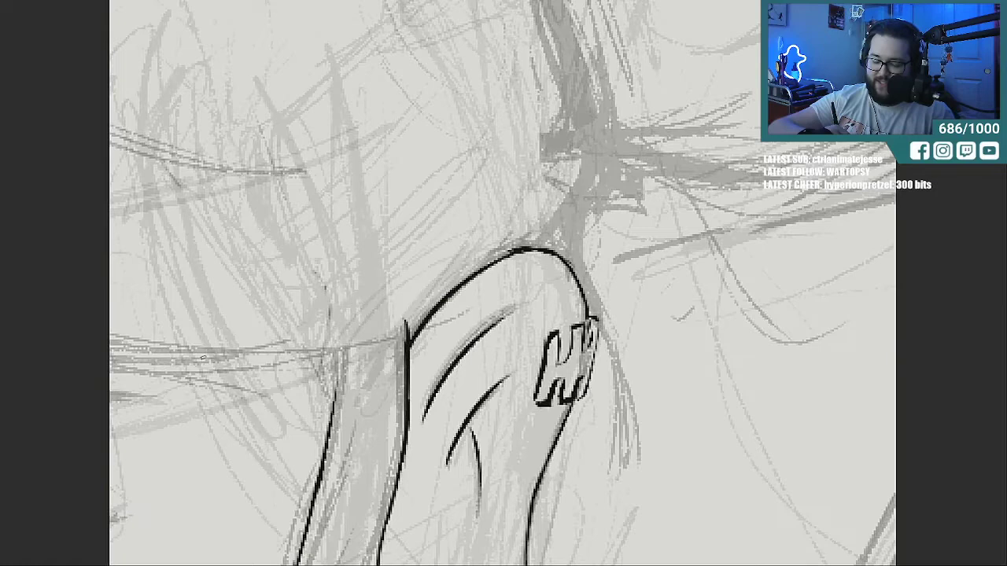
drag(159, 325, 349, 344)
drag(197, 339, 402, 336)
drag(271, 348, 409, 332)
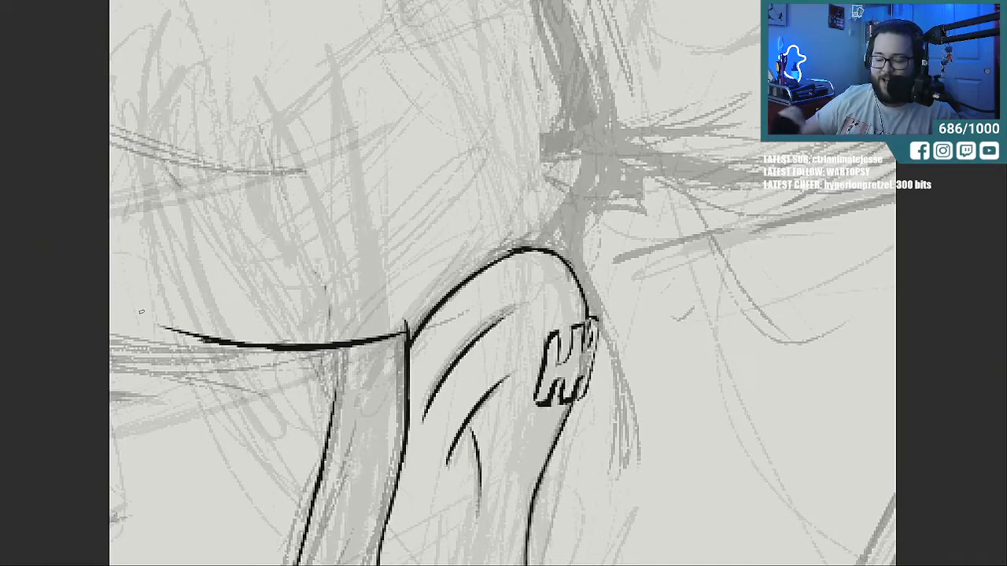
drag(167, 149, 300, 175)
drag(222, 165, 322, 172)
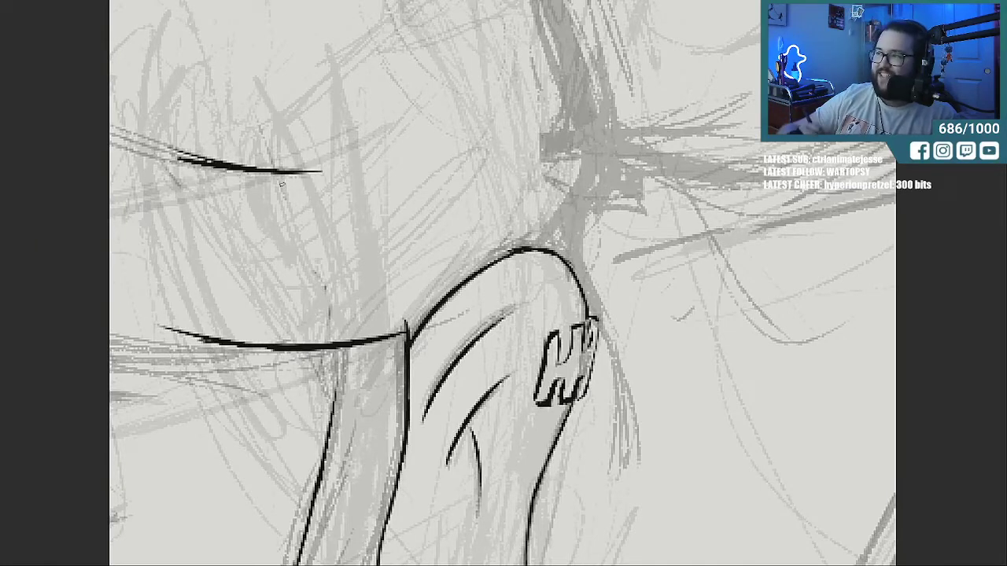
Ink the fringe from the parting: two curved lines down over the far eyebrow and one long line down the forehead.
drag(141, 283, 880, 284)
mouse_move(335, 52)
mouse_down()
mouse_move(196, 490)
mouse_move(217, 563)
mouse_up()
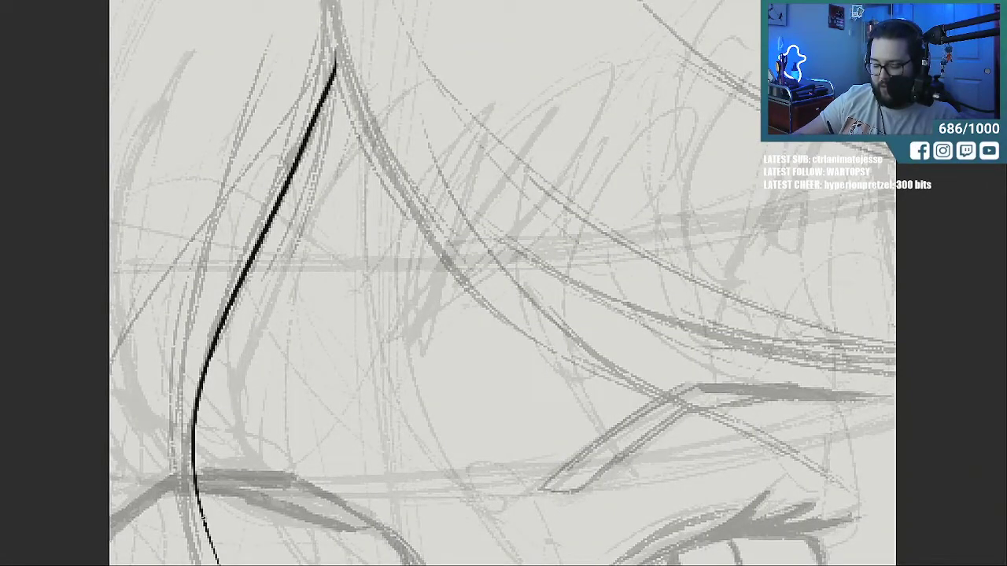
drag(191, 504, 198, 243)
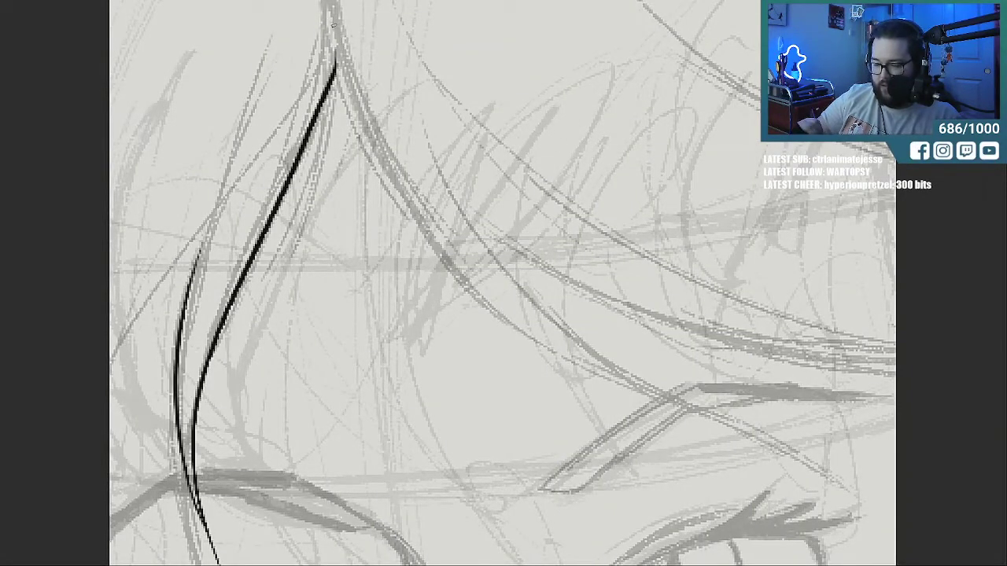
drag(334, 22, 548, 526)
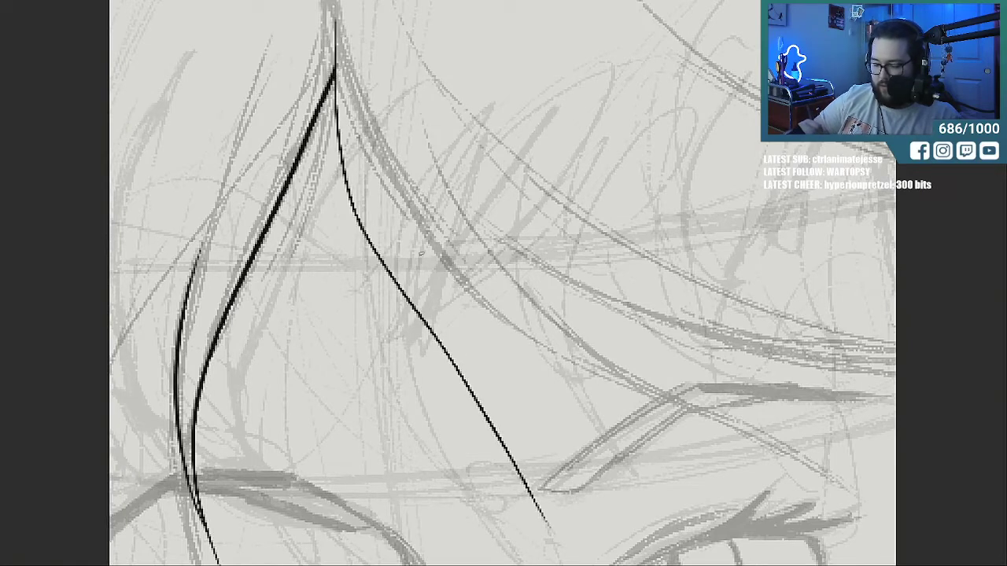
Ink the lower edge of the near-side fringe lock from the parting, across the near eyebrow, to a tip above the eye.
mouse_move(356, 154)
mouse_down()
mouse_move(382, 261)
mouse_move(353, 88)
mouse_up()
drag(359, 123, 394, 199)
drag(349, 81, 410, 213)
drag(379, 155, 464, 276)
drag(394, 186, 496, 301)
drag(438, 241, 565, 350)
drag(505, 311, 576, 353)
mouse_move(639, 385)
mouse_down()
mouse_move(748, 430)
mouse_move(865, 515)
mouse_up()
Ink the near-side fringe lock's upper edge and thicken the line where both edges merge above the near eyebrow.
drag(429, 154, 598, 352)
drag(538, 335, 638, 384)
drag(565, 354, 656, 393)
drag(589, 348, 643, 385)
drag(546, 340, 639, 387)
drag(587, 345, 673, 400)
drag(733, 422, 623, 372)
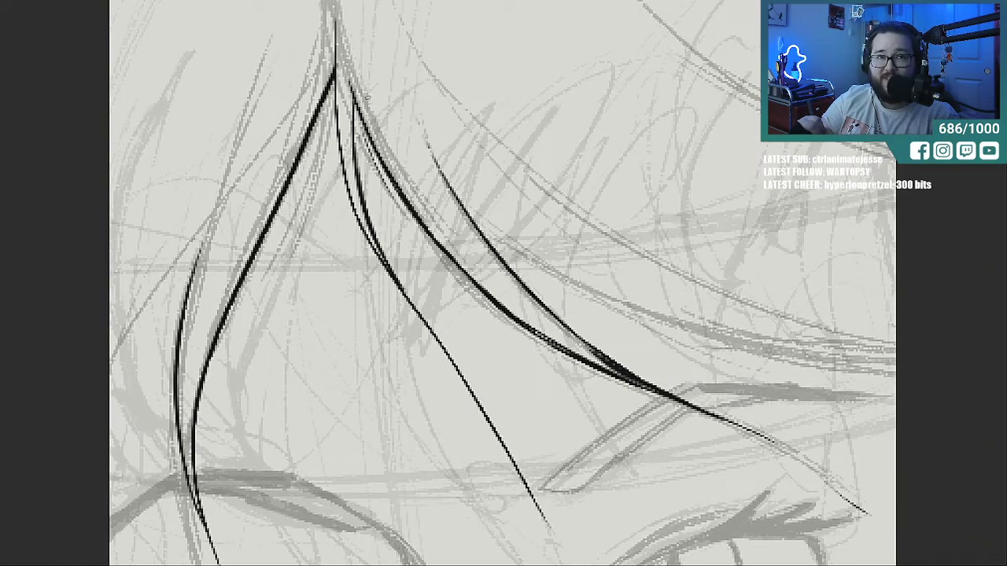
Ink the long curved strand line down the far side of the head, outside the far eyebrow.
mouse_move(574, 565)
mouse_down()
mouse_move(548, 565)
mouse_move(558, 565)
mouse_up()
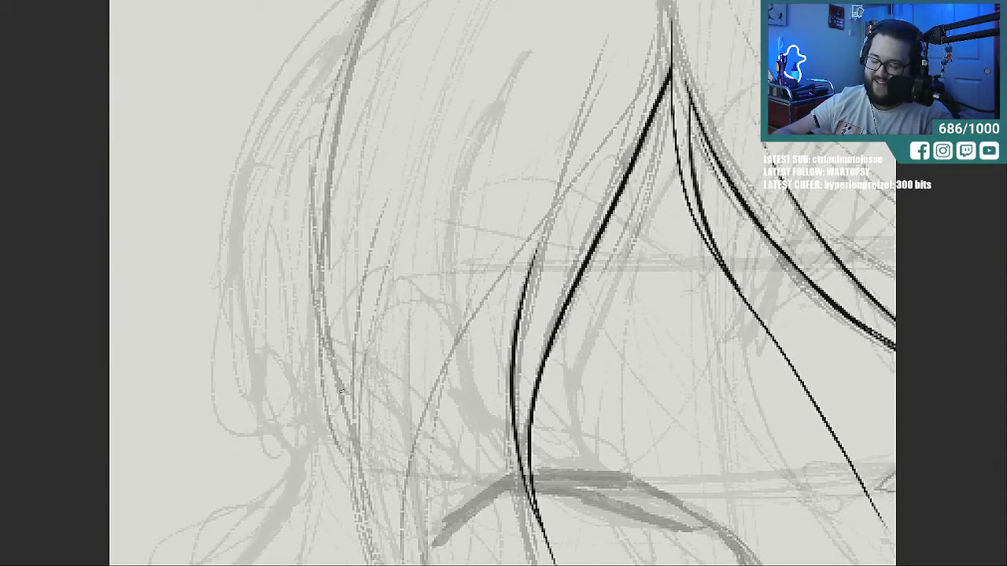
drag(340, 396, 319, 212)
mouse_move(340, 359)
mouse_down()
mouse_move(325, 334)
mouse_move(360, 36)
mouse_up()
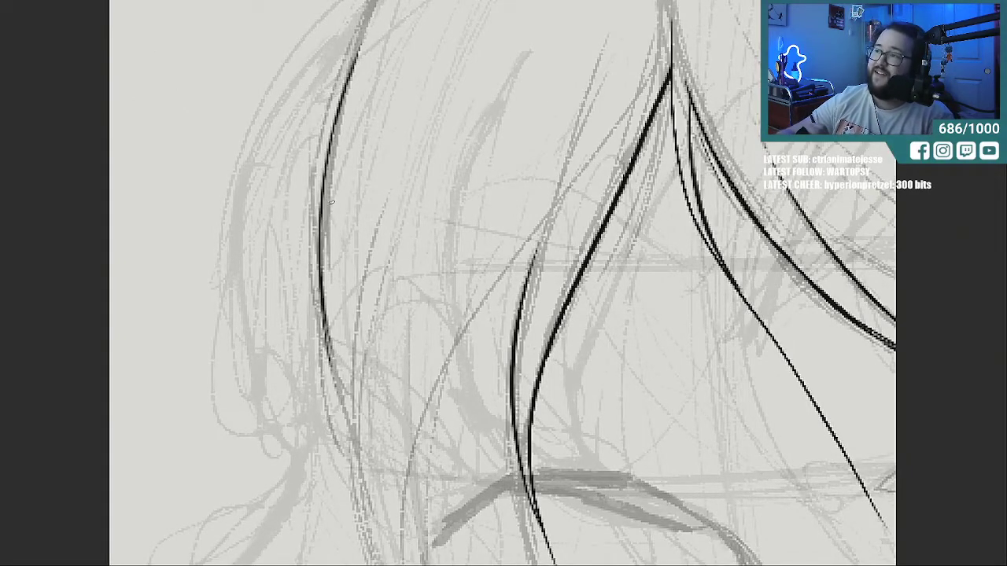
Ink the outermost contour of the far-side hair, ending in a pointed tip that flicks outward.
mouse_move(361, 10)
mouse_down()
mouse_move(225, 272)
mouse_move(222, 522)
mouse_up()
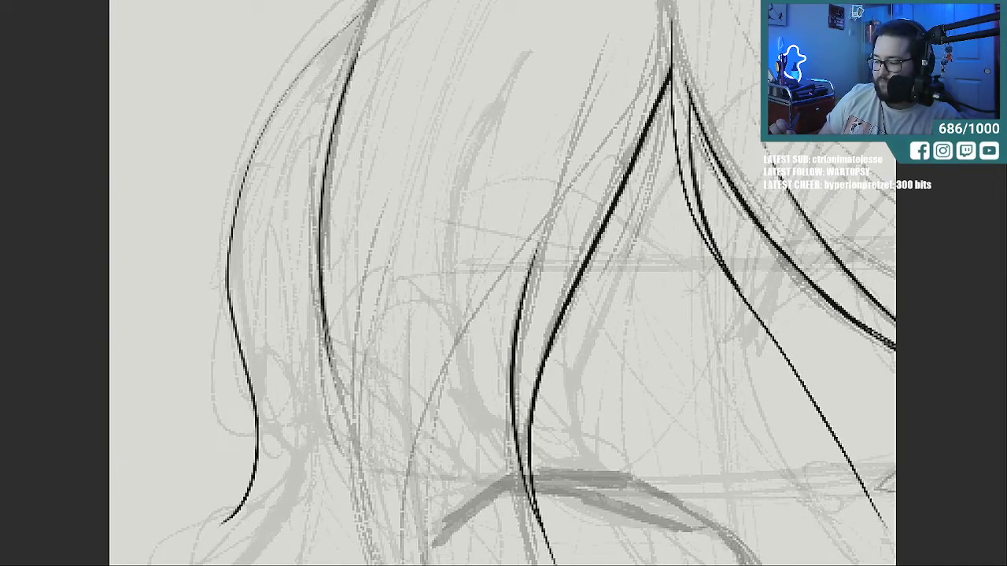
scroll(504, 283, down, 5)
drag(250, 181, 179, 254)
drag(225, 217, 181, 253)
drag(270, 182, 210, 219)
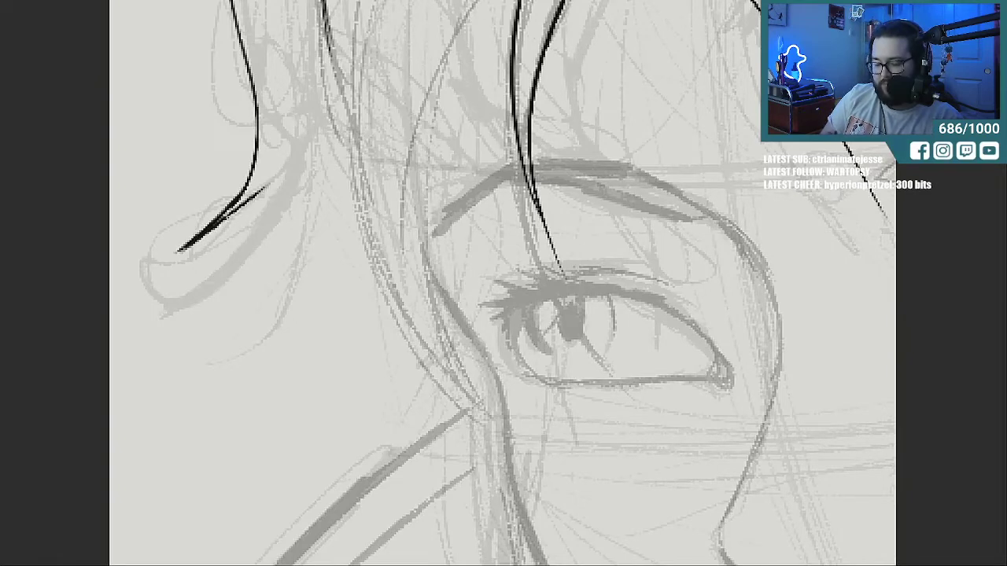
drag(305, 116, 220, 225)
Ink the far-side lock curving down beside the eye to the cheek, with a second inner line merging into it.
mouse_move(469, 403)
mouse_down()
mouse_move(431, 366)
mouse_move(362, 232)
mouse_up()
drag(388, 314, 343, 114)
drag(367, 247, 339, 89)
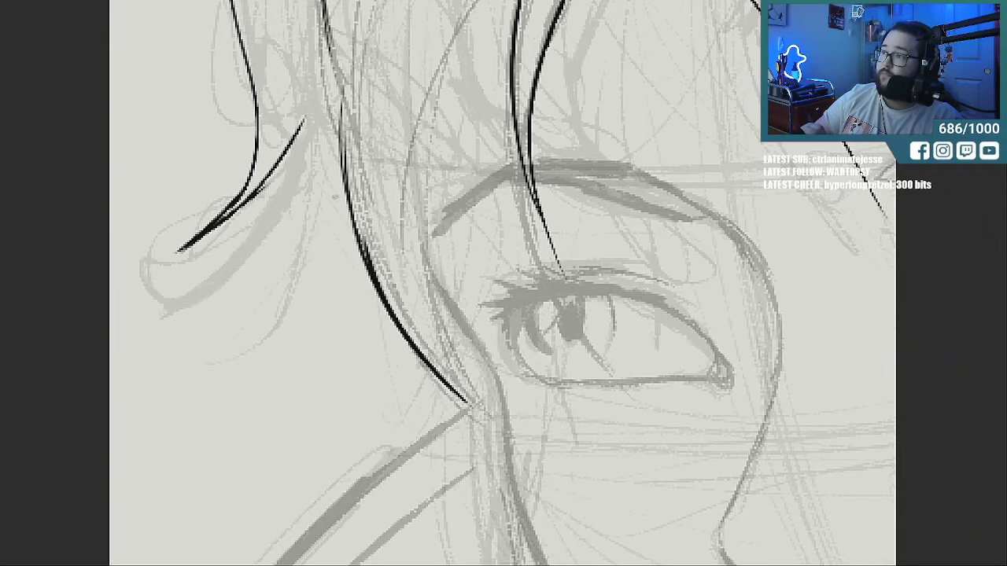
drag(419, 349, 369, 138)
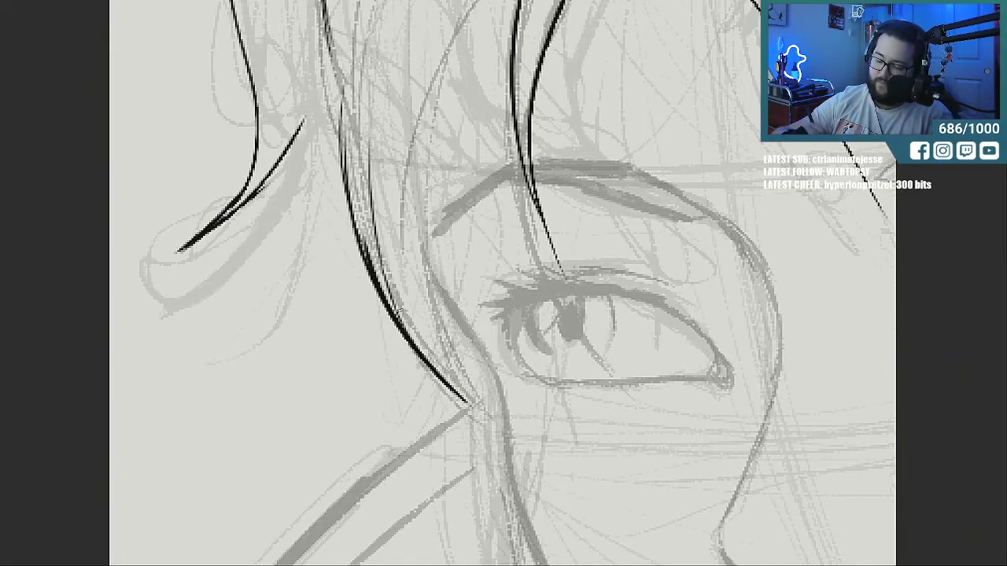
drag(399, 306, 383, 22)
drag(417, 346, 387, 283)
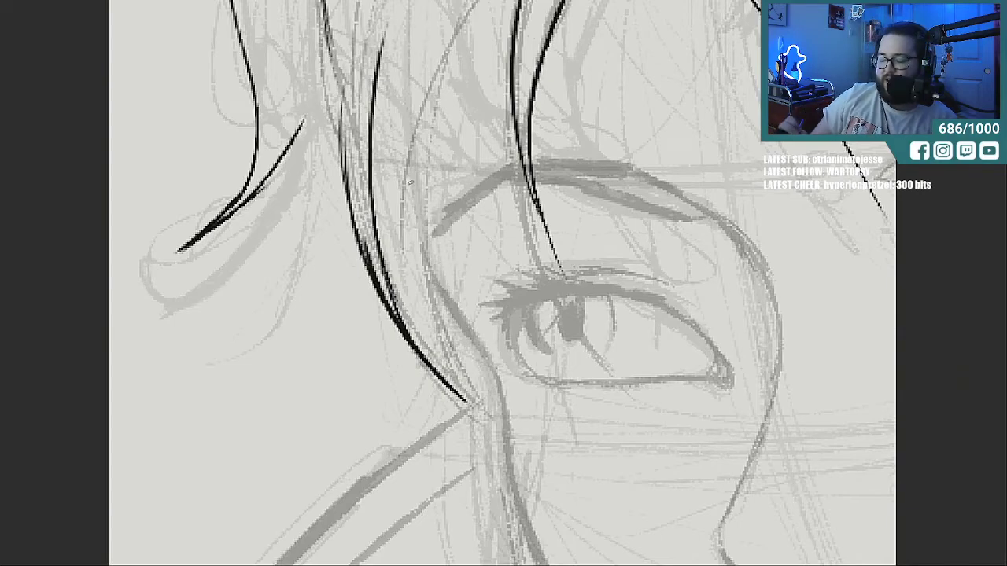
Thicken the upper outer contour of the far-side hair and carry it up into the head's outline.
scroll(411, 183, up, 10)
scroll(411, 182, down, 1)
scroll(410, 182, up, 3)
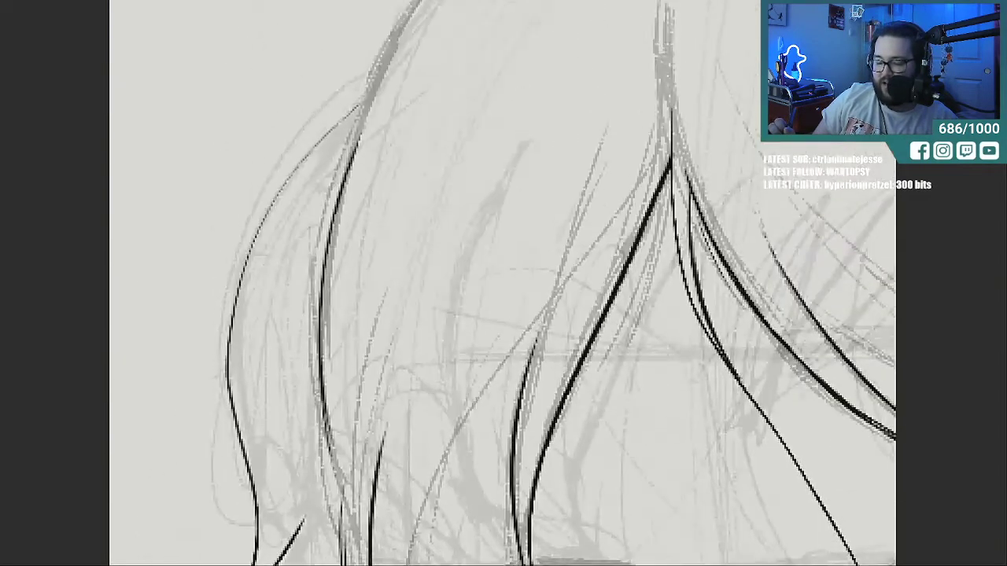
scroll(554, 283, up, 2)
mouse_move(240, 346)
mouse_down()
mouse_move(267, 274)
mouse_move(323, 196)
mouse_up()
drag(247, 317, 432, 30)
drag(371, 151, 434, 27)
drag(334, 182, 382, 118)
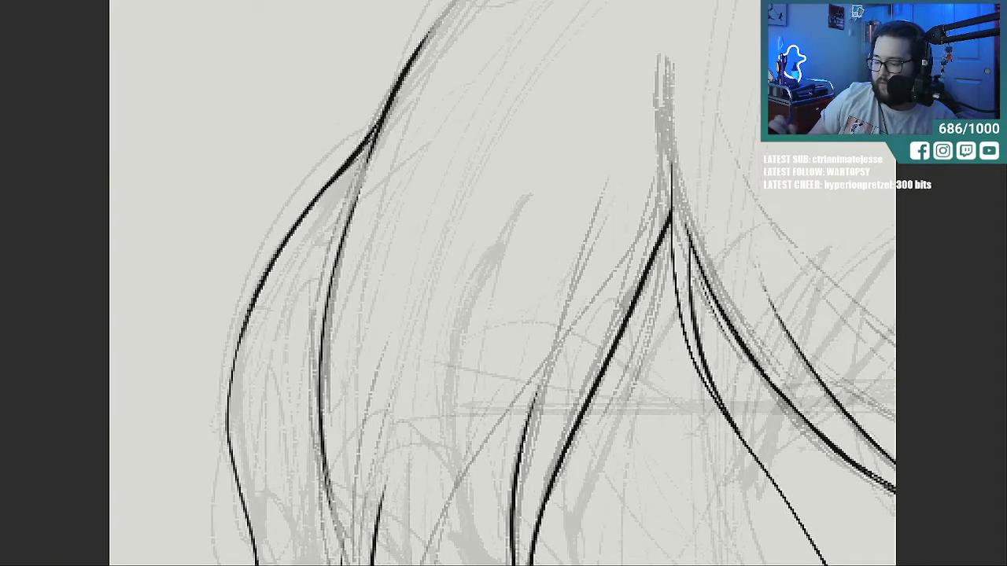
Ink a second pointed far-side hair tip with merging strand lines, and thicken the start of the neighbouring lock beside the brow.
scroll(298, 129, down, 10)
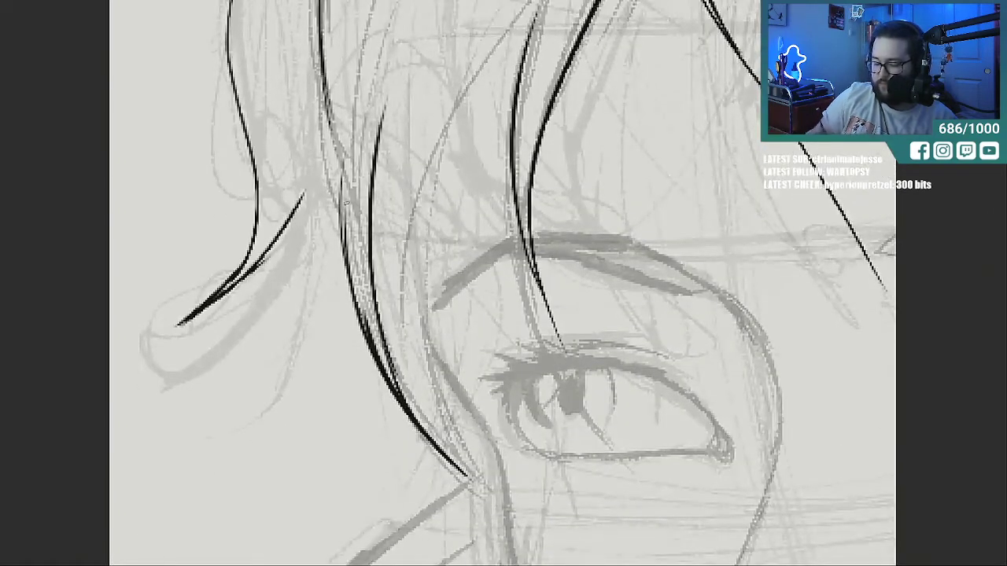
drag(299, 129, 251, 500)
drag(252, 440, 296, 297)
drag(339, 227, 265, 369)
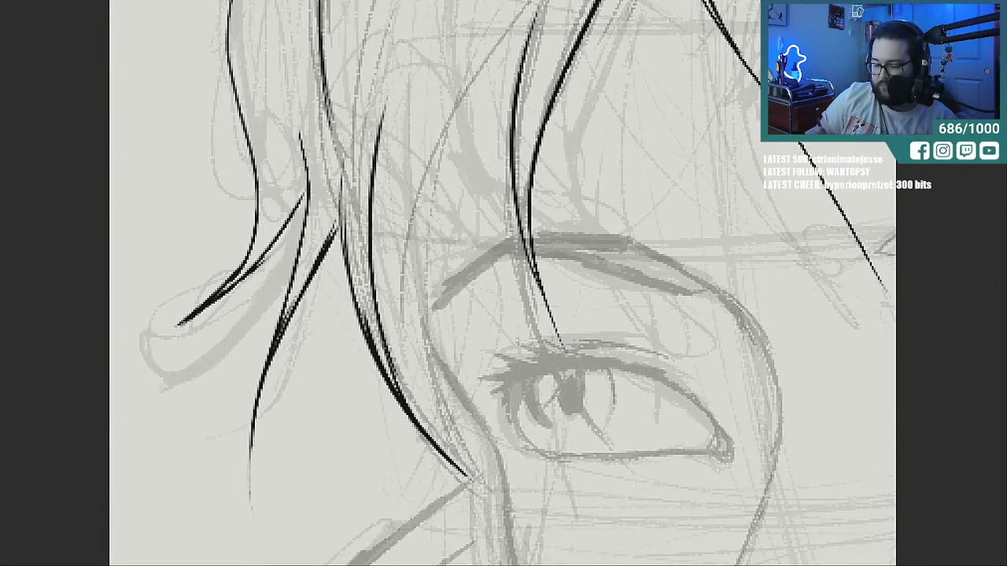
drag(340, 187, 338, 264)
drag(343, 170, 346, 258)
drag(339, 189, 366, 337)
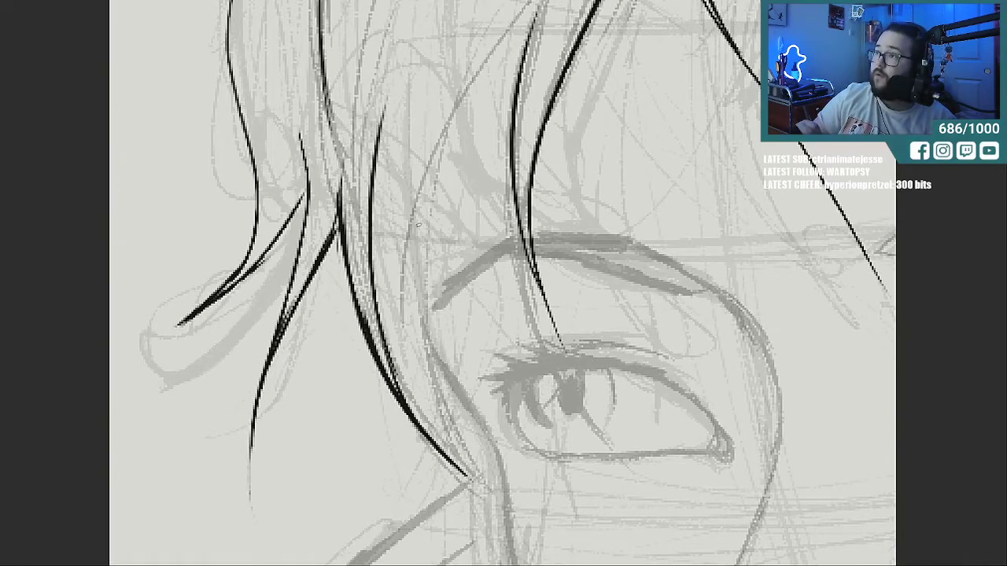
Ink two long curved strands of the far-side fringe, sweeping down past the outer end of the far eyebrow.
scroll(441, 139, up, 5)
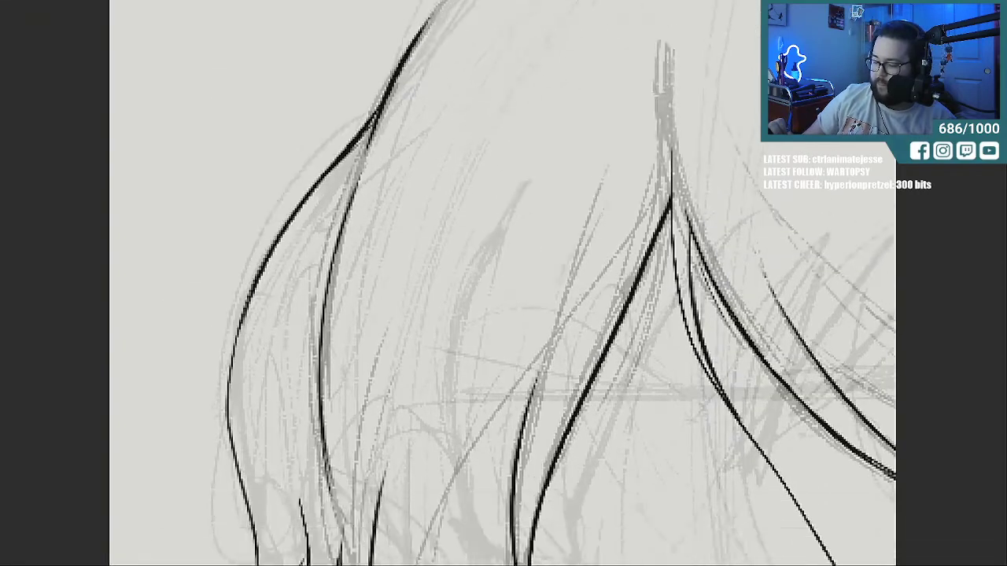
scroll(441, 139, down, 3)
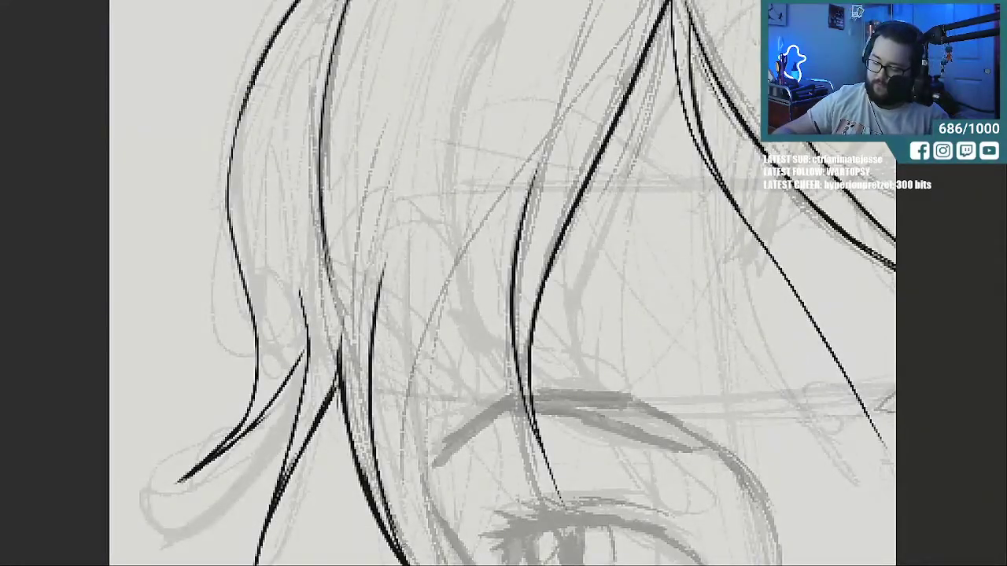
mouse_move(390, 541)
mouse_down()
mouse_move(393, 369)
mouse_move(488, 80)
mouse_up()
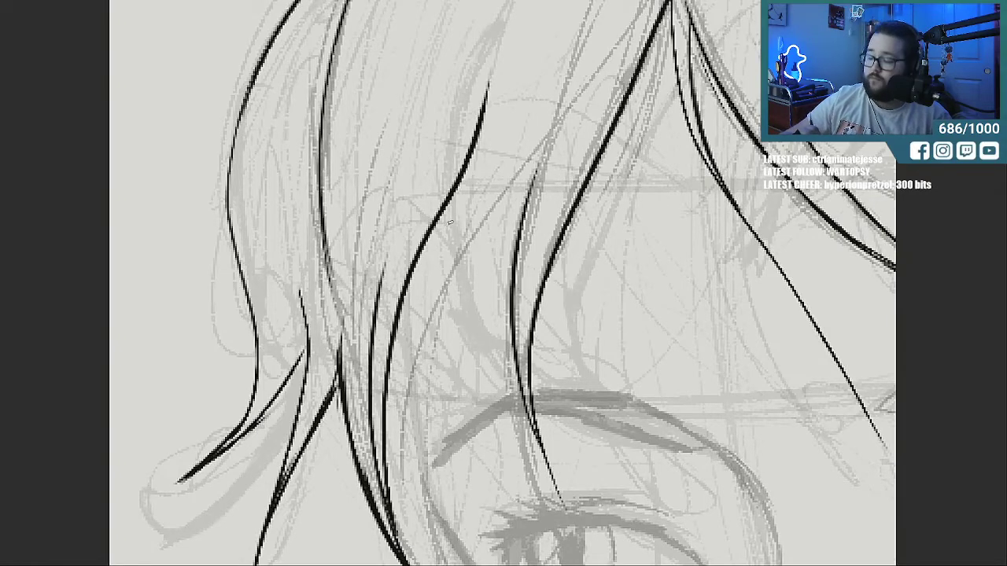
drag(434, 228, 448, 505)
mouse_move(419, 346)
mouse_down()
mouse_move(468, 536)
mouse_move(488, 565)
mouse_up()
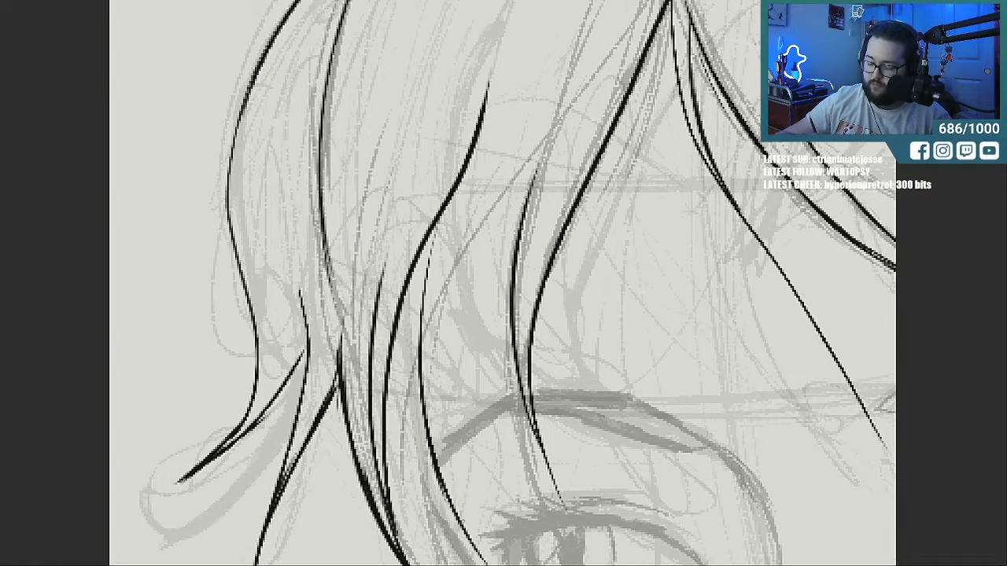
Ink overlapping, merging strands between the long far-side strands and the central fringe lock above the far eyebrow.
drag(442, 503, 466, 217)
drag(435, 370, 548, 93)
drag(481, 236, 500, 476)
drag(481, 352, 532, 161)
drag(560, 98, 505, 221)
drag(537, 157, 520, 207)
drag(480, 313, 509, 154)
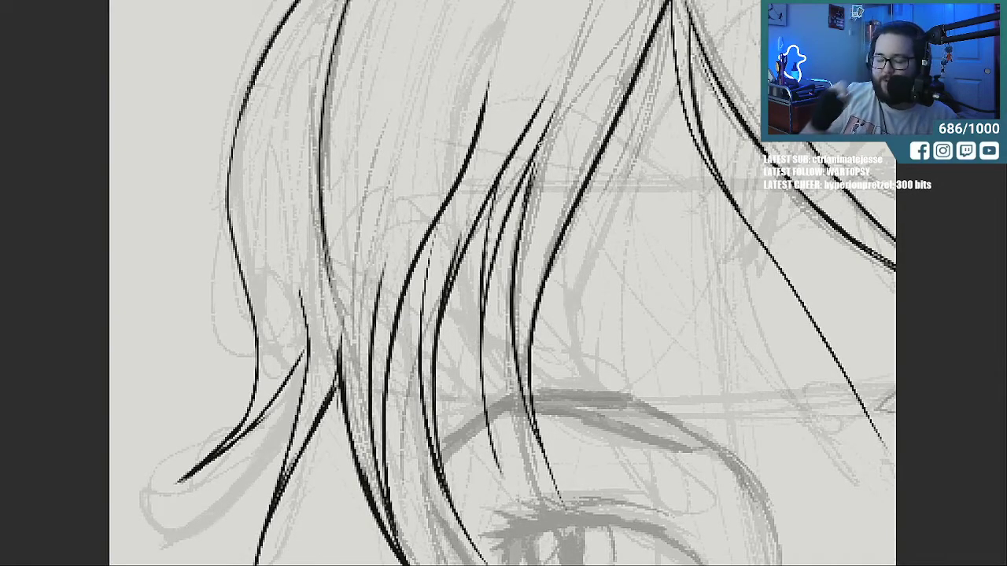
Ink the long curved fringe strand sweeping over the near eyebrow toward the temple, replacing the first attempt with a longer, flatter line.
key(ctrl+minus)
key(ctrl+minus)
key(ctrl+minus)
key(ctrl+minus)
key(ctrl+minus)
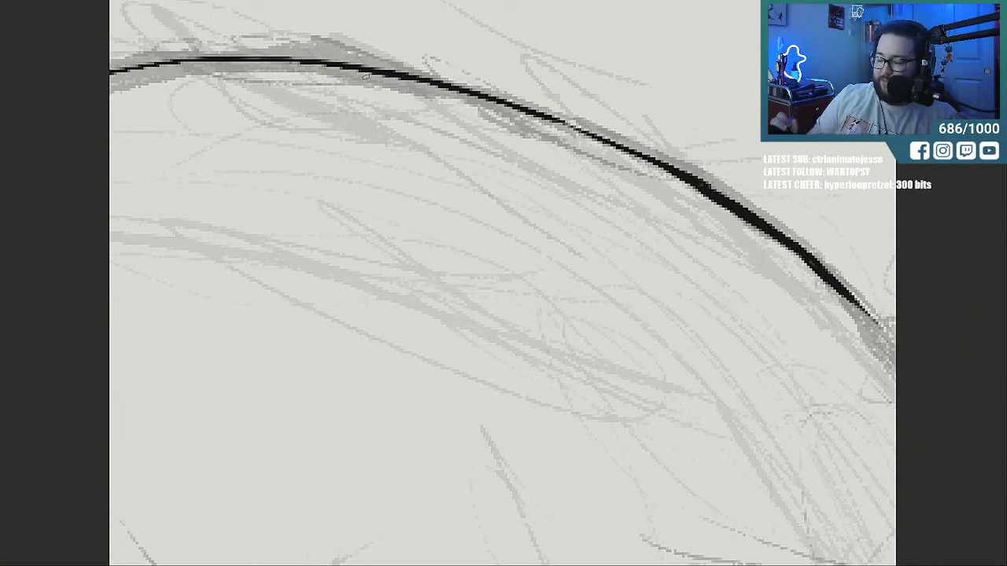
scroll(501, 283, down, 10)
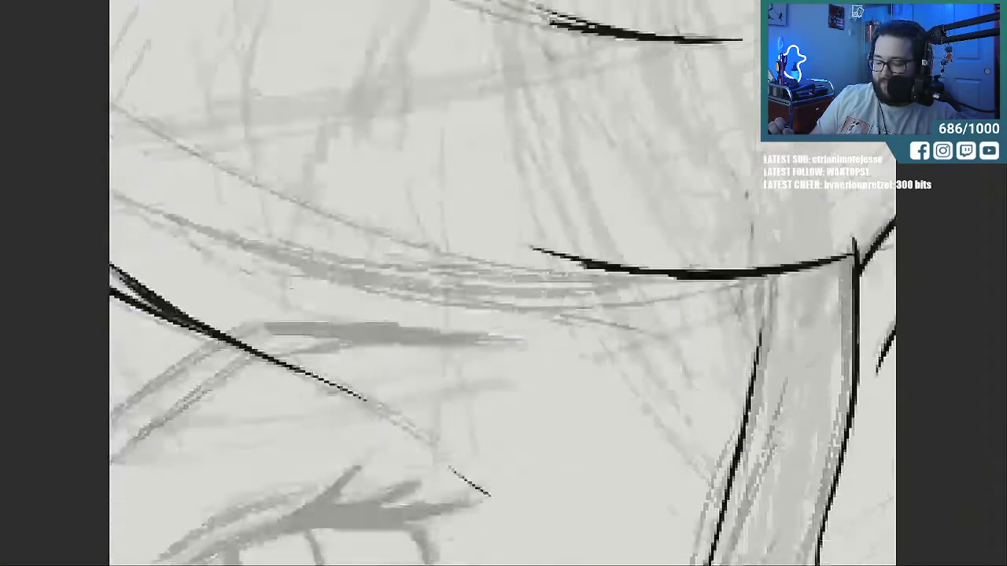
scroll(502, 283, up, 3)
scroll(502, 283, down, 6)
mouse_move(168, 147)
mouse_down()
mouse_move(416, 227)
mouse_move(610, 367)
mouse_up()
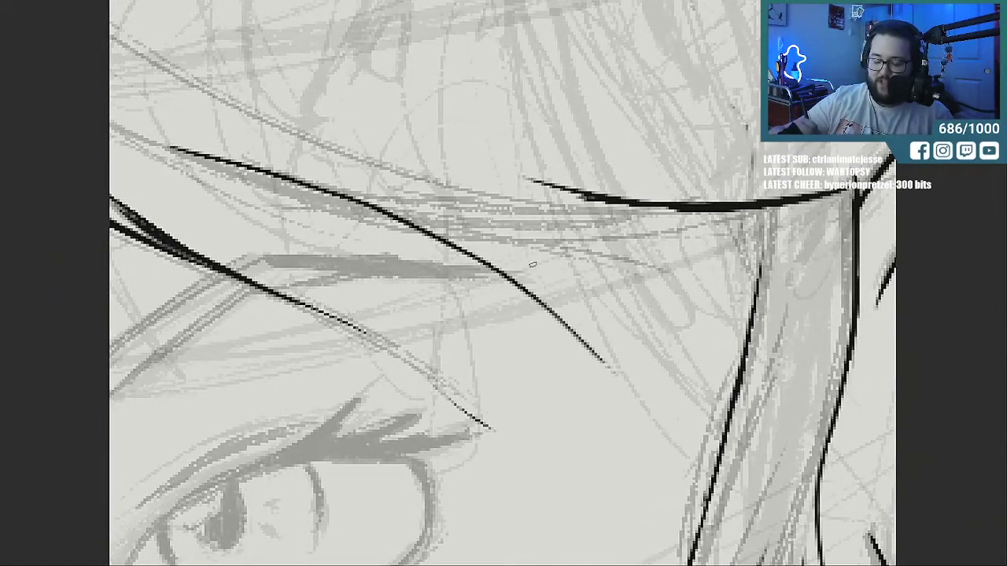
mouse_move(153, 141)
mouse_down()
mouse_move(438, 233)
mouse_move(667, 382)
mouse_up()
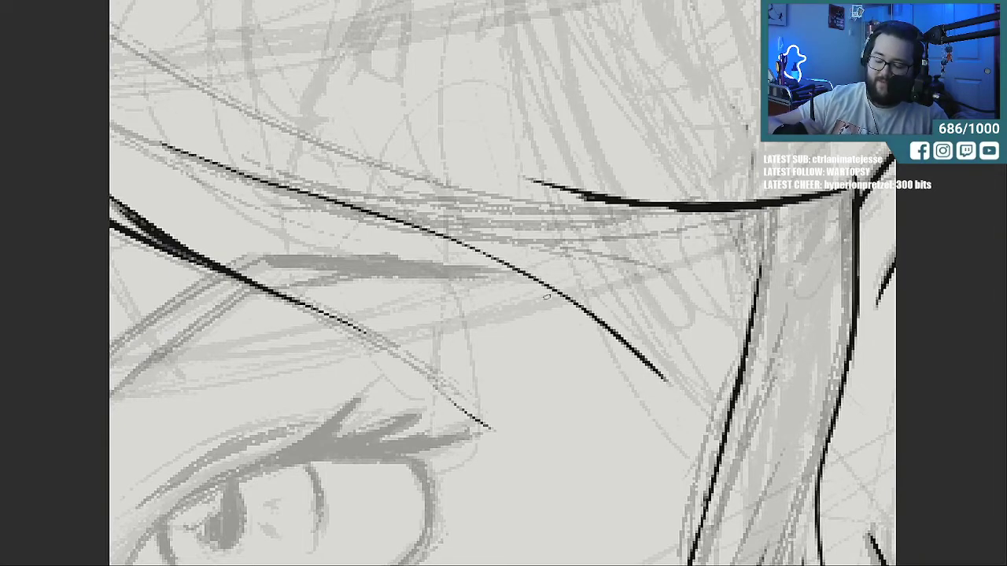
Ink short strands branching off the near-side fringe, the lower edge running back to the ear, and the lock's outer curve before it.
mouse_move(474, 228)
mouse_down()
mouse_move(588, 316)
mouse_move(503, 252)
mouse_up()
mouse_move(443, 208)
mouse_down()
mouse_move(499, 248)
mouse_move(546, 233)
mouse_move(582, 238)
mouse_up()
mouse_move(503, 240)
mouse_down()
mouse_move(622, 249)
mouse_move(742, 212)
mouse_up()
mouse_move(681, 236)
mouse_down()
mouse_move(764, 209)
mouse_move(686, 551)
mouse_up()
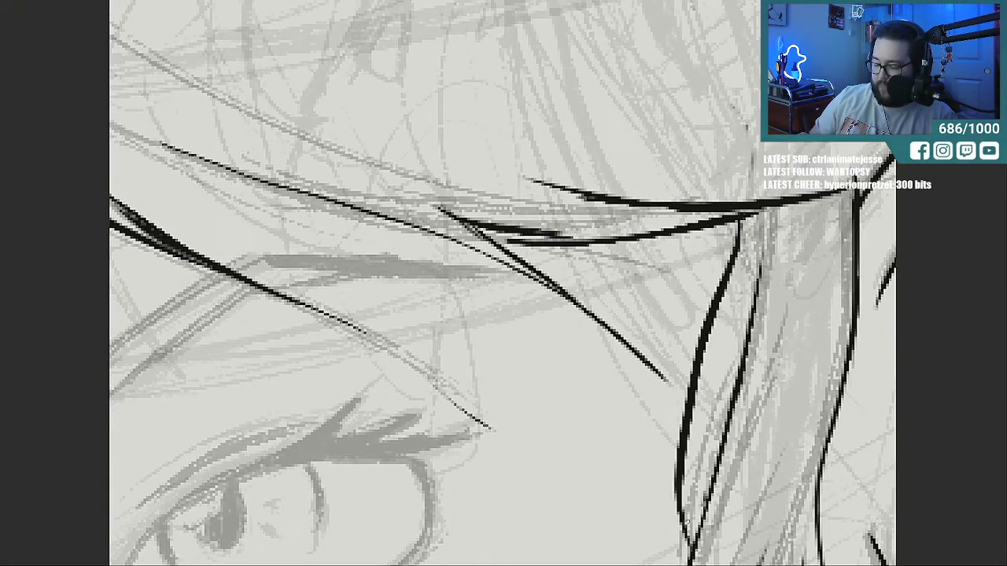
drag(747, 320, 683, 506)
drag(679, 451, 685, 522)
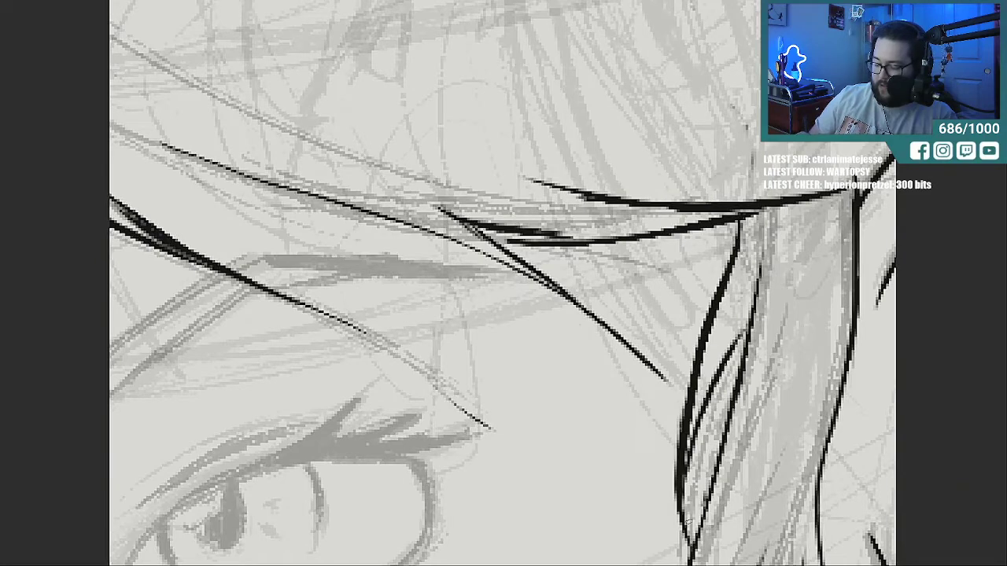
drag(715, 360, 692, 516)
mouse_move(737, 328)
mouse_down()
mouse_move(697, 491)
mouse_move(697, 442)
mouse_up()
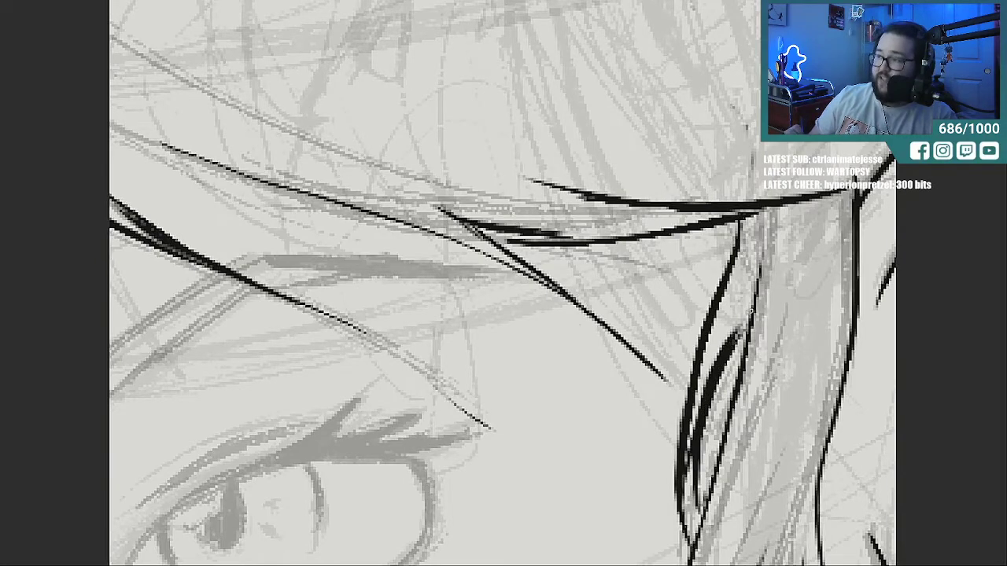
scroll(210, 263, down, 3)
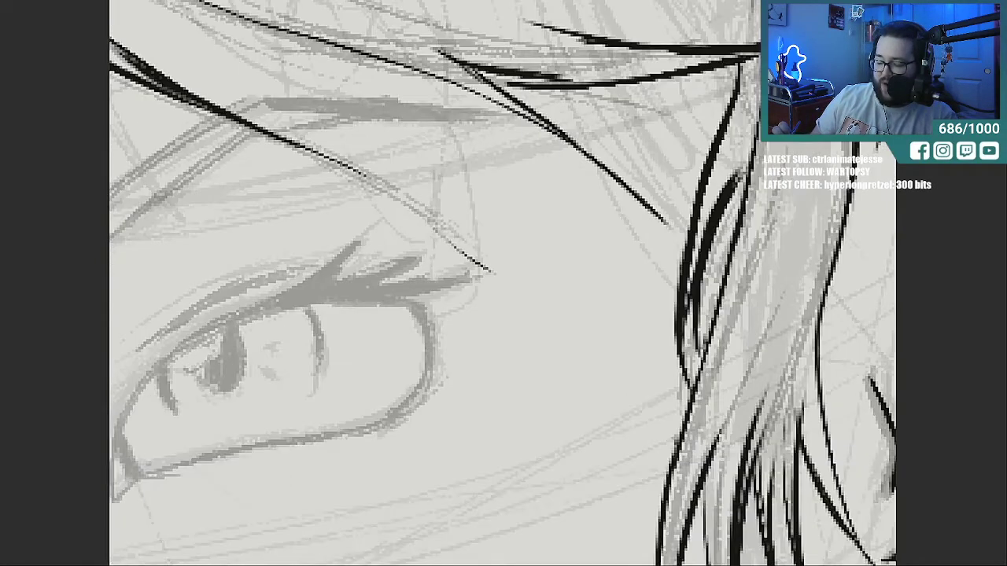
scroll(210, 263, up, 3)
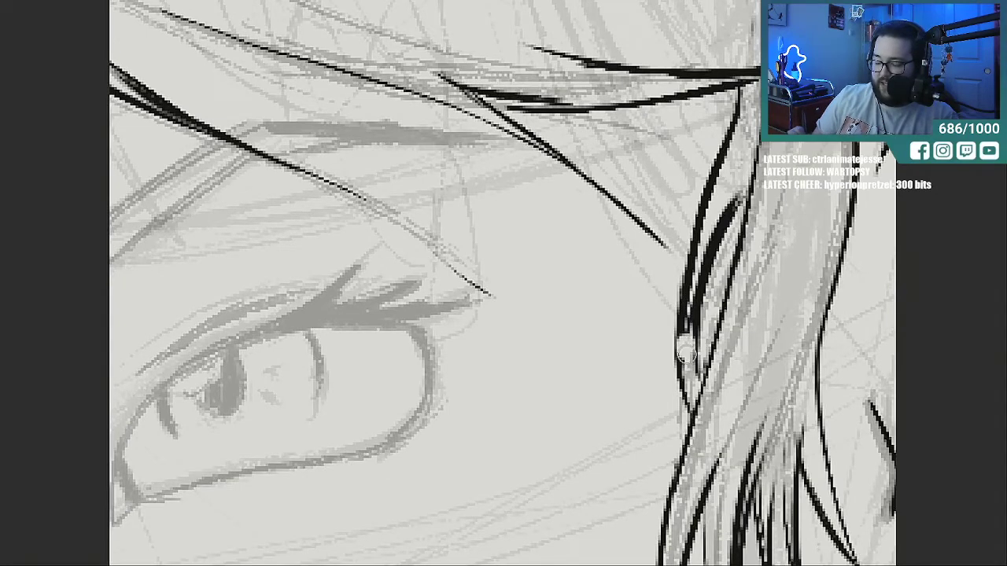
key(ctrl+z)
key(ctrl+z)
key(ctrl+z)
key(ctrl+z)
key(ctrl+z)
key(ctrl+z)
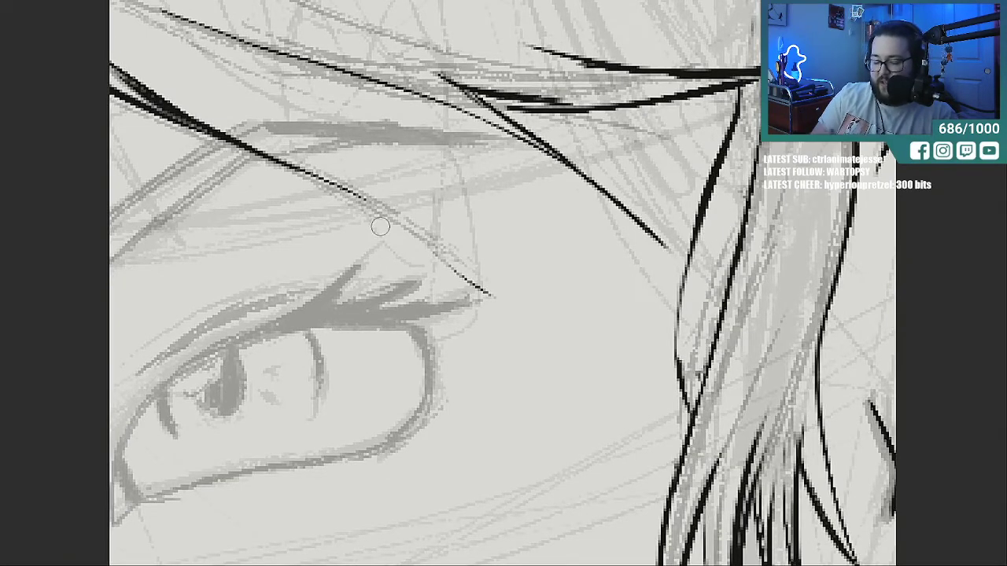
Re-ink the outer curve of the lock in front of the near ear with a heavier line and add a thin inner strand.
drag(673, 361, 681, 272)
mouse_move(701, 362)
mouse_down()
mouse_move(712, 277)
mouse_move(744, 206)
mouse_move(673, 351)
mouse_up()
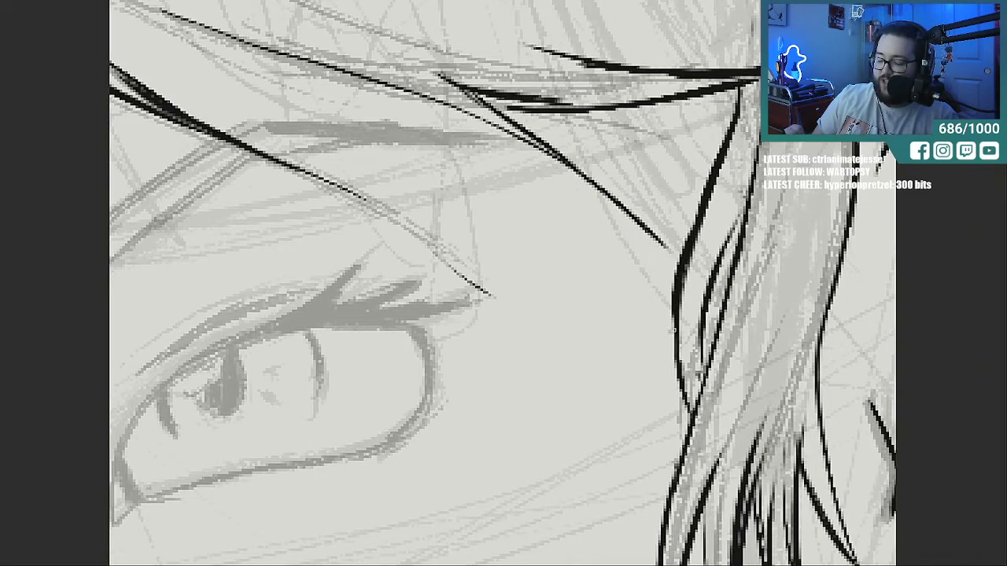
drag(683, 242, 705, 179)
mouse_move(677, 315)
mouse_down()
mouse_move(680, 250)
mouse_move(734, 215)
mouse_up()
drag(722, 258, 744, 200)
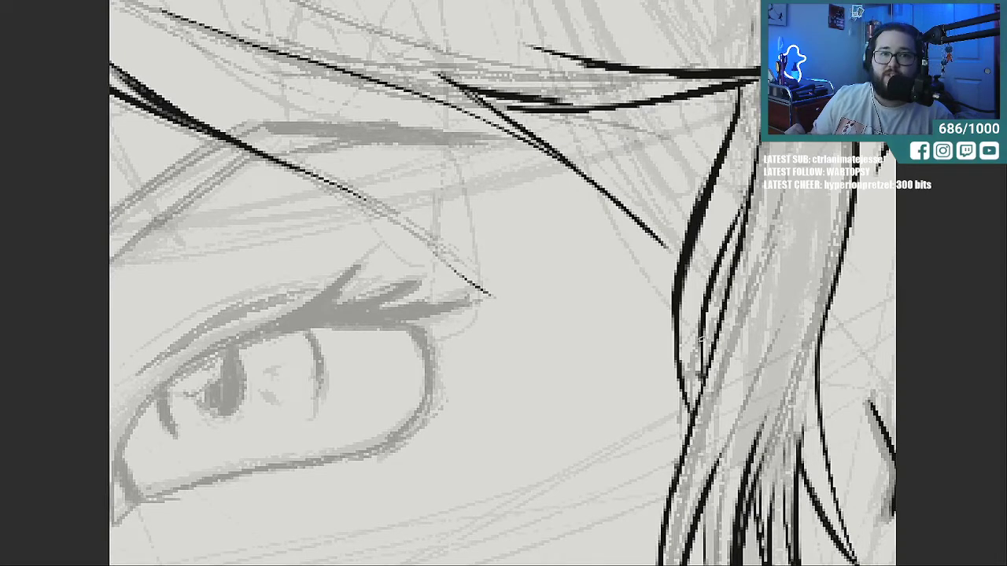
drag(361, 196, 411, 228)
key(ctrl+z)
Erase the inked far-side hair contour and the far-side fringe strands above the far eyebrow, keeping the head's outline.
drag(102, 542, 658, 540)
drag(566, 204, 566, 546)
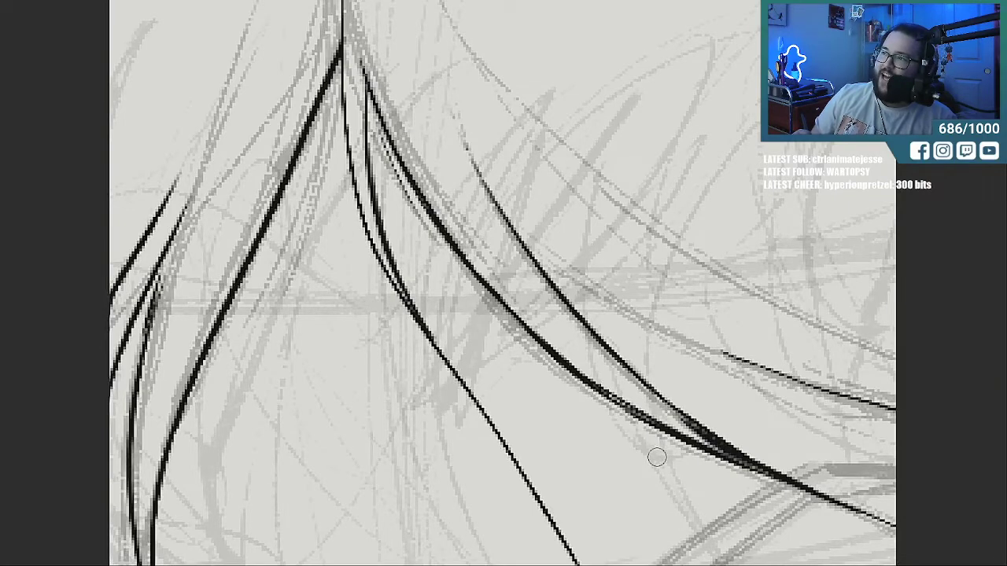
drag(572, 565, 519, 565)
drag(656, 413, 416, 413)
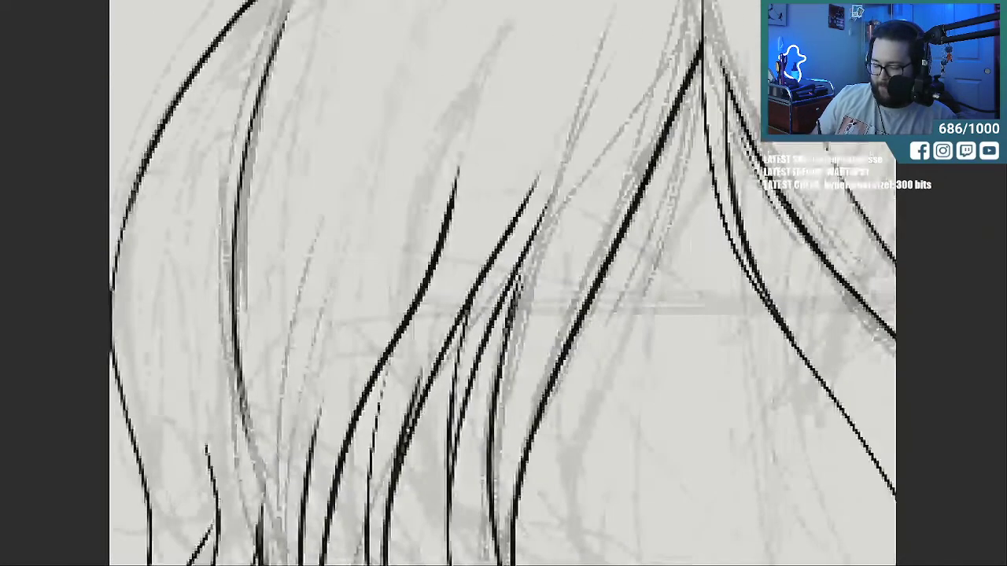
mouse_move(687, 101)
mouse_down()
mouse_move(556, 404)
mouse_move(568, 272)
mouse_move(483, 483)
mouse_move(404, 355)
mouse_move(378, 333)
mouse_move(360, 256)
mouse_move(248, 440)
mouse_move(198, 69)
mouse_move(138, 423)
mouse_move(127, 320)
mouse_move(181, 388)
mouse_move(357, 282)
mouse_move(420, 411)
mouse_move(441, 503)
mouse_move(564, 238)
mouse_up()
scroll(559, 197, up, 5)
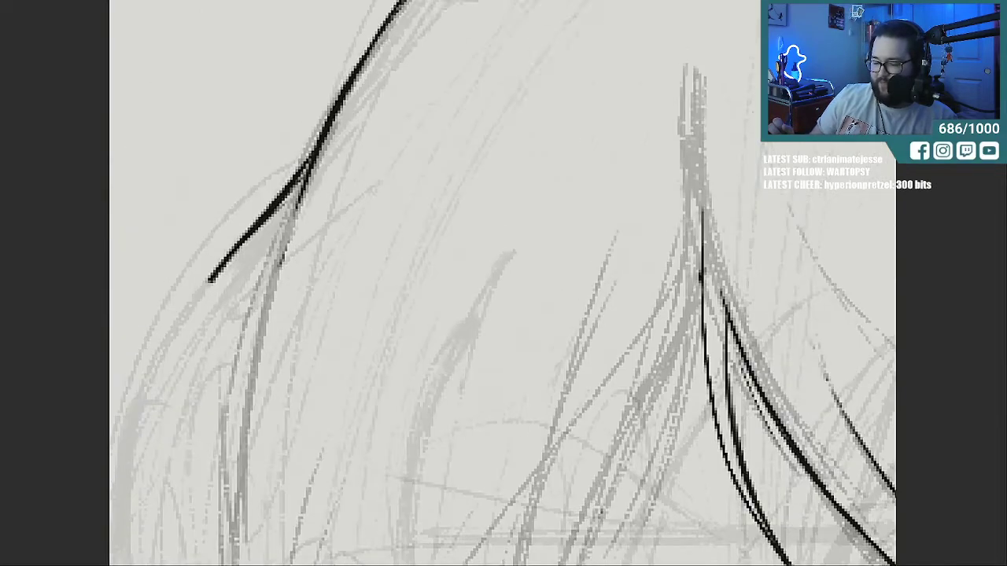
mouse_move(290, 165)
mouse_down()
mouse_move(270, 225)
mouse_move(259, 227)
mouse_up()
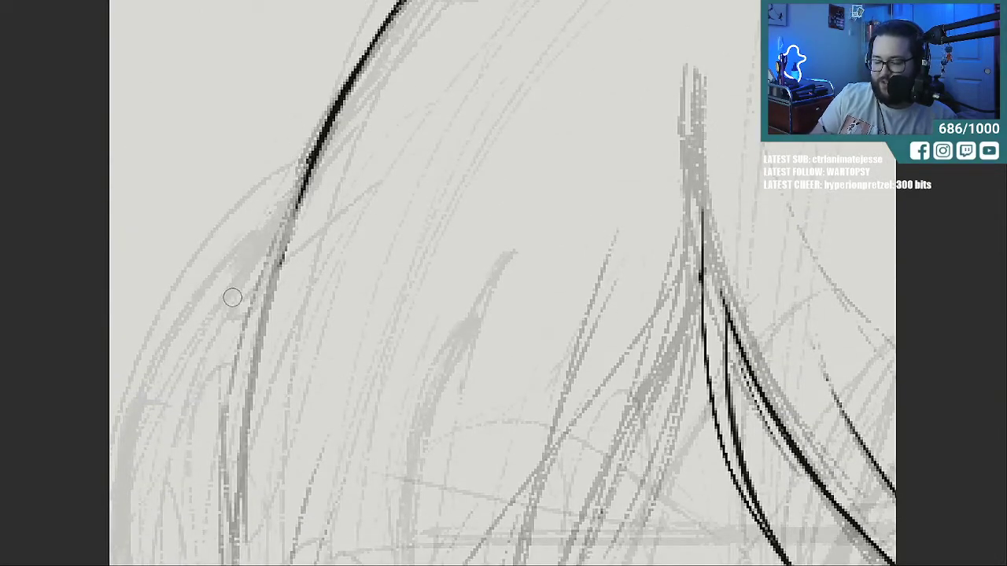
scroll(503, 283, down, 5)
scroll(504, 283, down, 2)
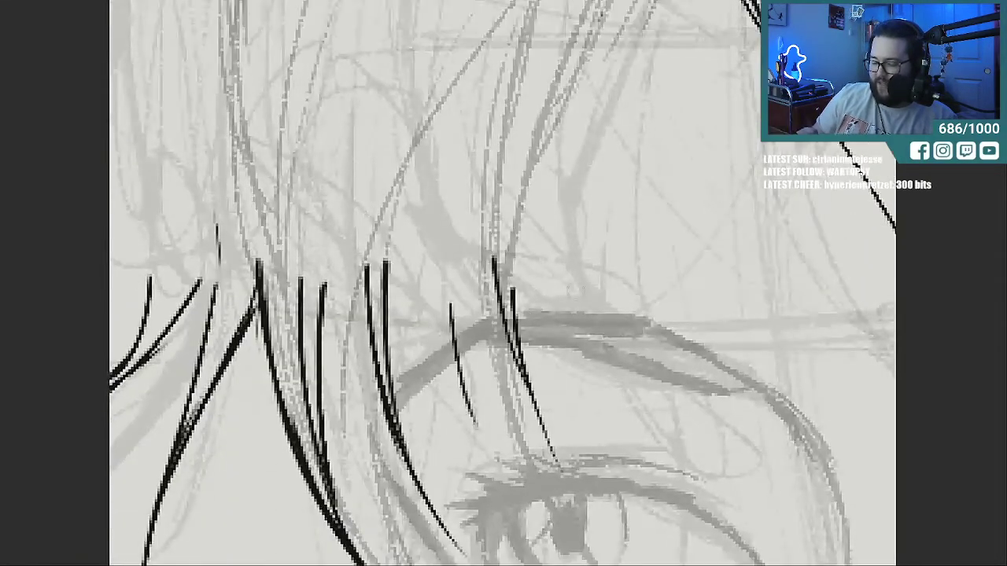
Erase the remaining inked strands around the far eye and cheek, along with the outward-flicking far-side hair tips.
mouse_move(502, 395)
mouse_down()
mouse_move(408, 417)
mouse_move(389, 219)
mouse_move(363, 508)
mouse_move(304, 220)
mouse_move(288, 465)
mouse_move(245, 277)
mouse_move(155, 514)
mouse_move(224, 334)
mouse_move(228, 287)
mouse_move(342, 535)
mouse_move(338, 516)
mouse_up()
scroll(503, 283, down, 10)
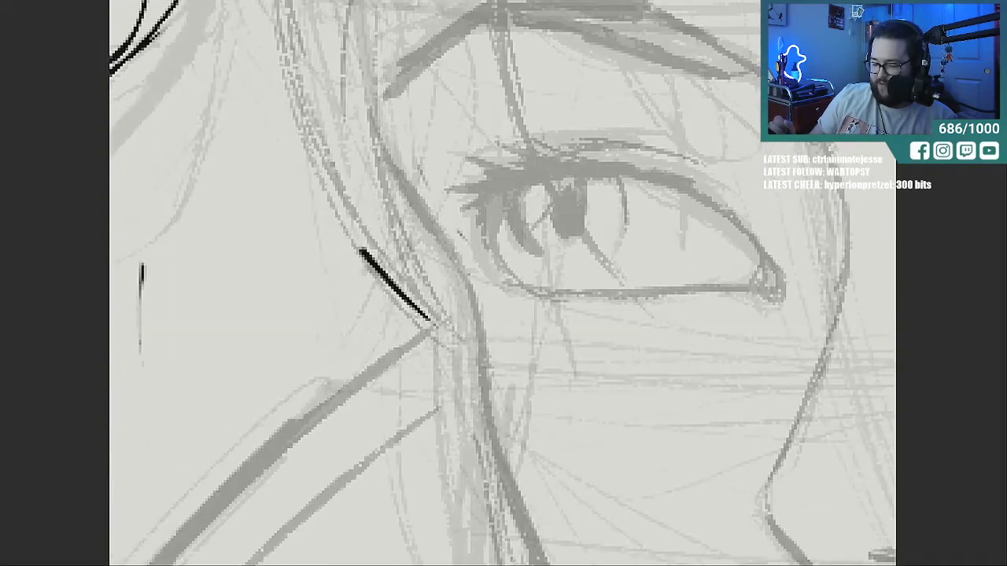
drag(359, 251, 479, 371)
drag(141, 300, 178, 367)
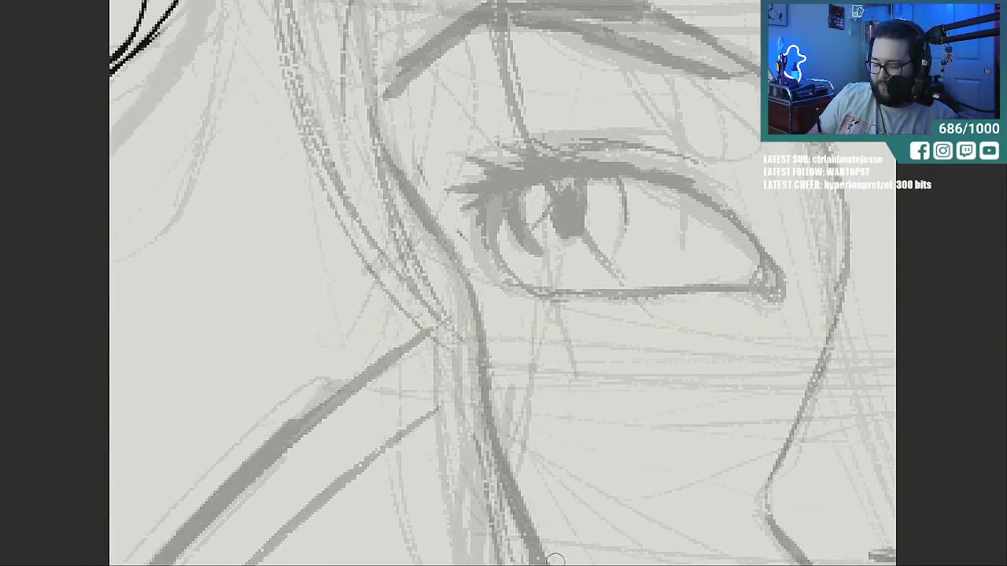
drag(358, 175, 831, 175)
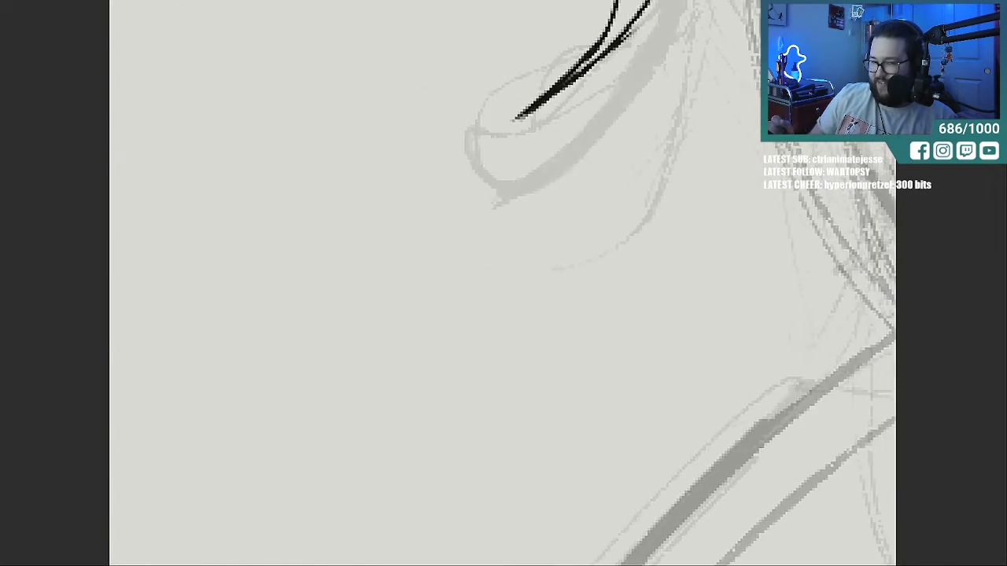
scroll(503, 283, up, 14)
scroll(503, 283, down, 2)
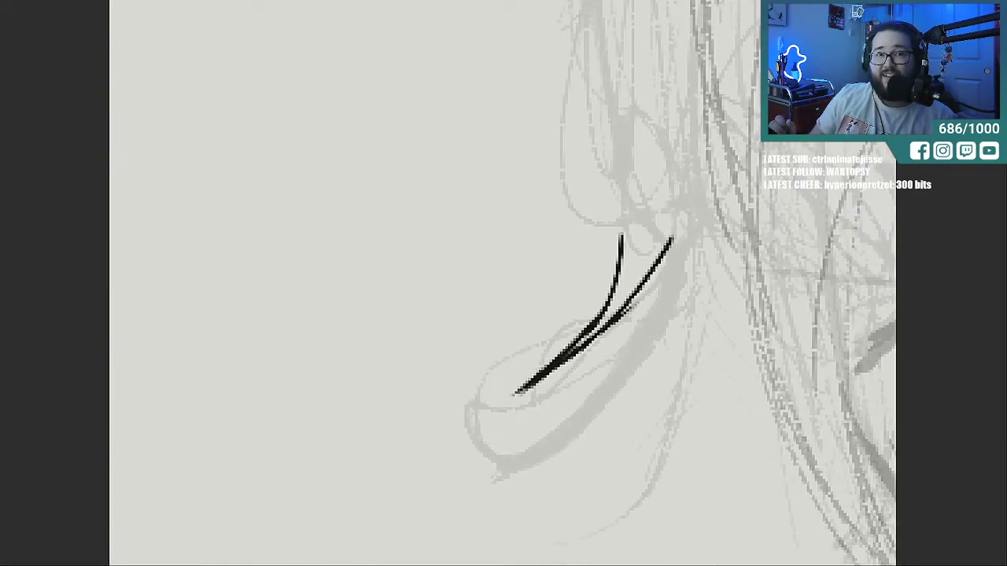
mouse_move(627, 186)
mouse_down()
mouse_move(654, 205)
mouse_move(508, 398)
mouse_move(690, 236)
mouse_up()
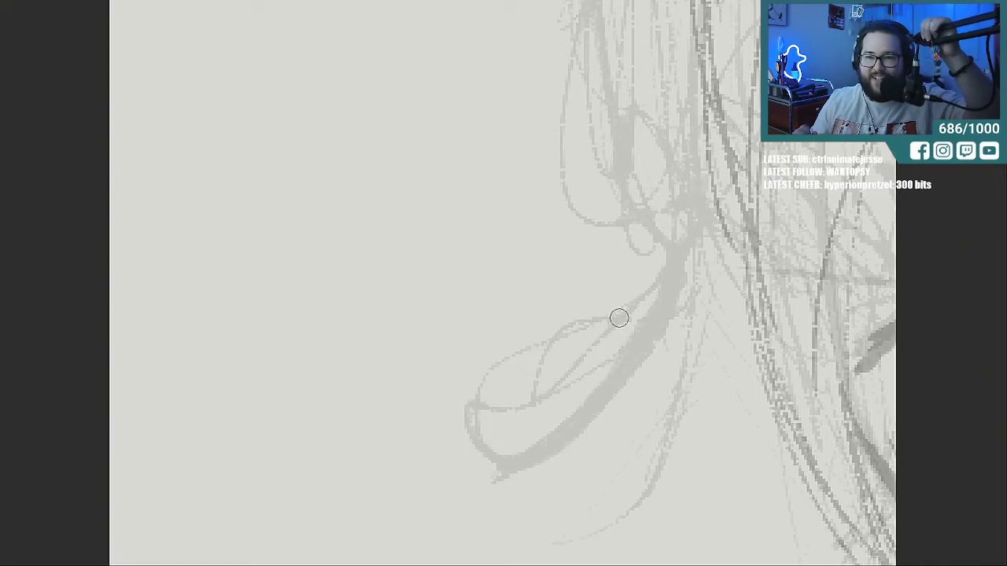
scroll(527, 527, down, 10)
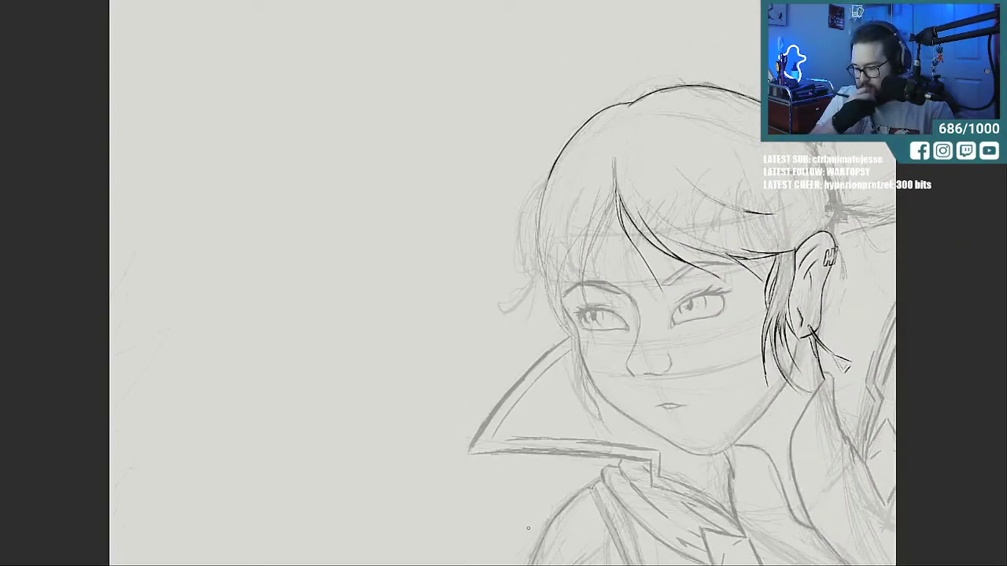
scroll(528, 527, up, 10)
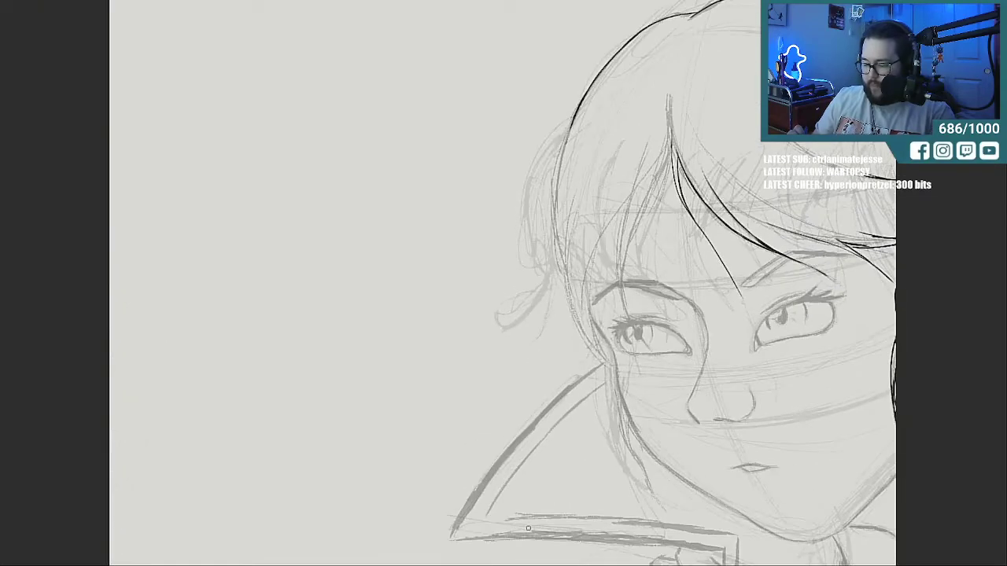
scroll(533, 554, down, 5)
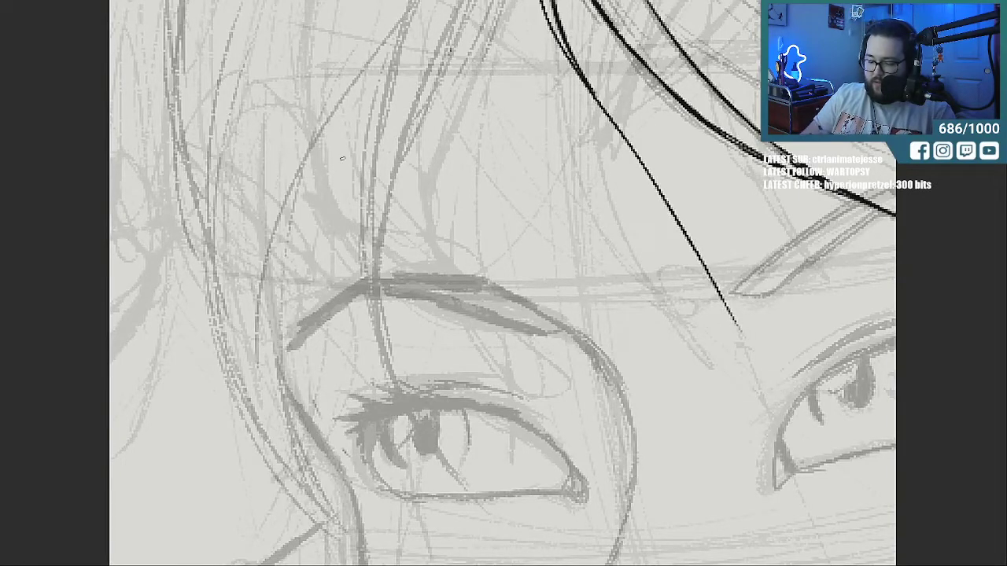
Ink the far-side fringe strands, with long tapering curves falling past the far eyebrow and over the far eye.
drag(254, 347, 319, 139)
mouse_move(256, 336)
mouse_down()
mouse_move(346, 90)
mouse_move(398, 15)
mouse_move(425, 429)
mouse_up()
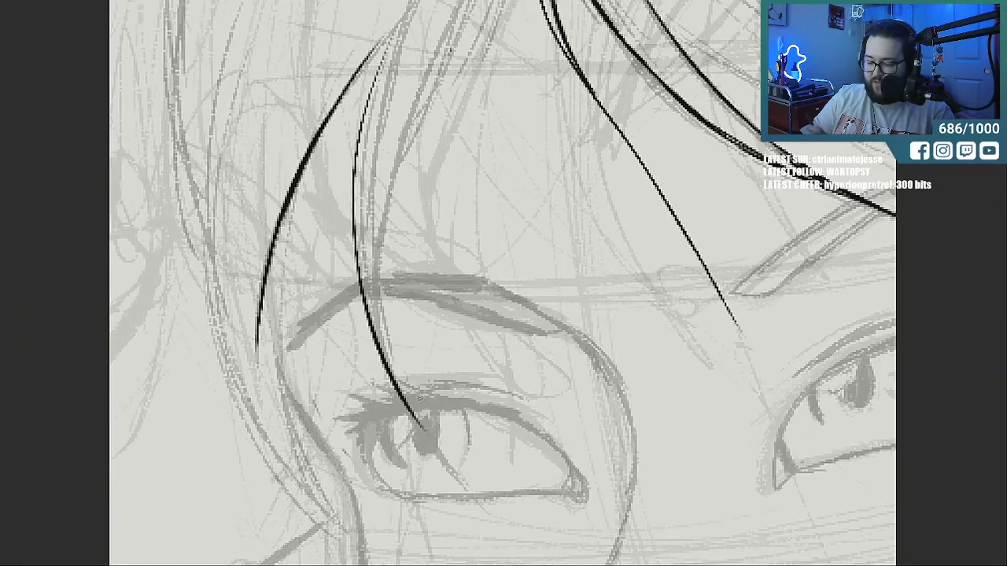
mouse_move(403, 83)
mouse_down()
mouse_move(373, 326)
mouse_move(365, 215)
mouse_move(427, 33)
mouse_move(468, 369)
mouse_up()
drag(411, 206, 405, 82)
drag(409, 160, 425, 39)
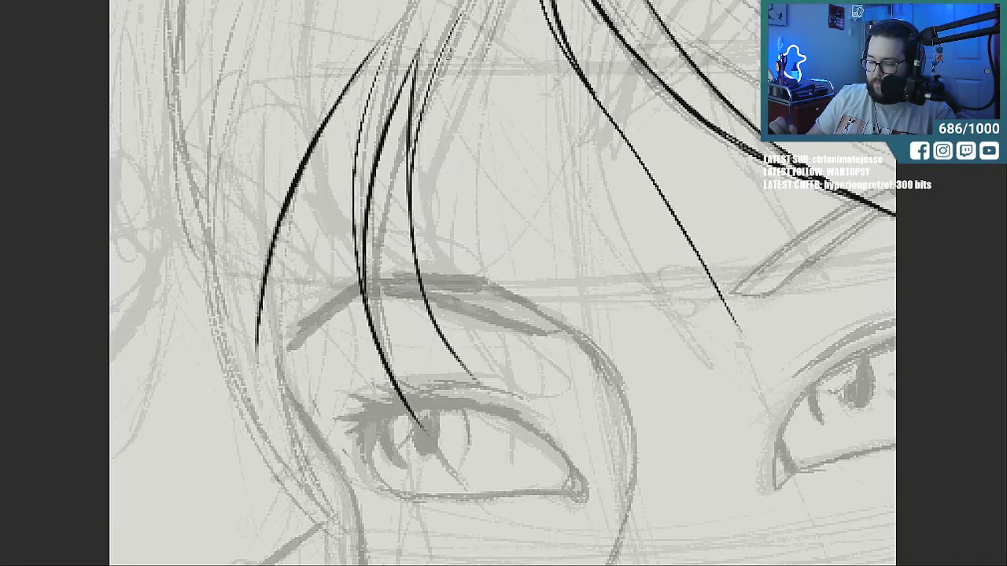
Ink the lock at the far temple, closing its inner and outer edges into a point beside the far eyebrow.
scroll(503, 283, up, 1)
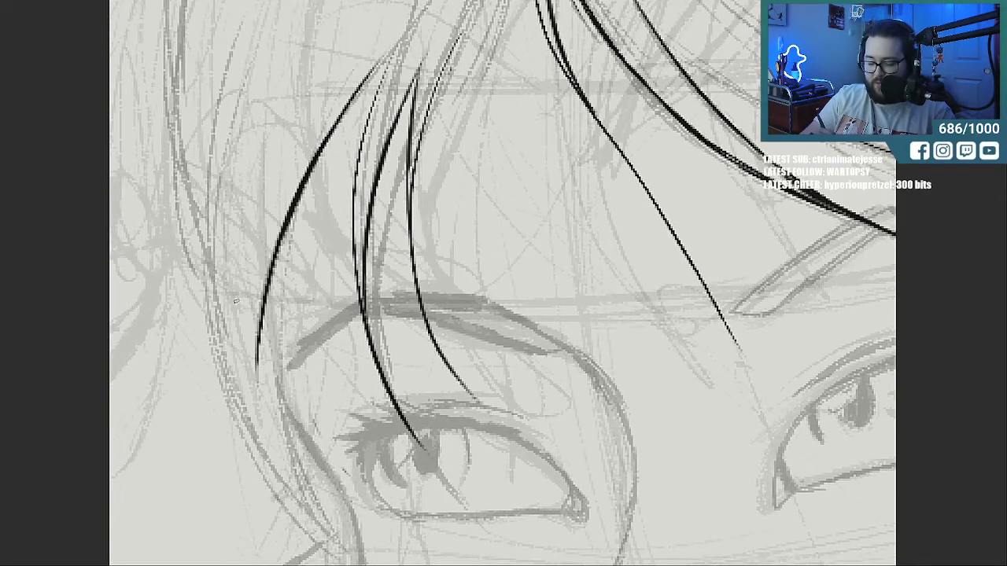
drag(284, 410, 260, 329)
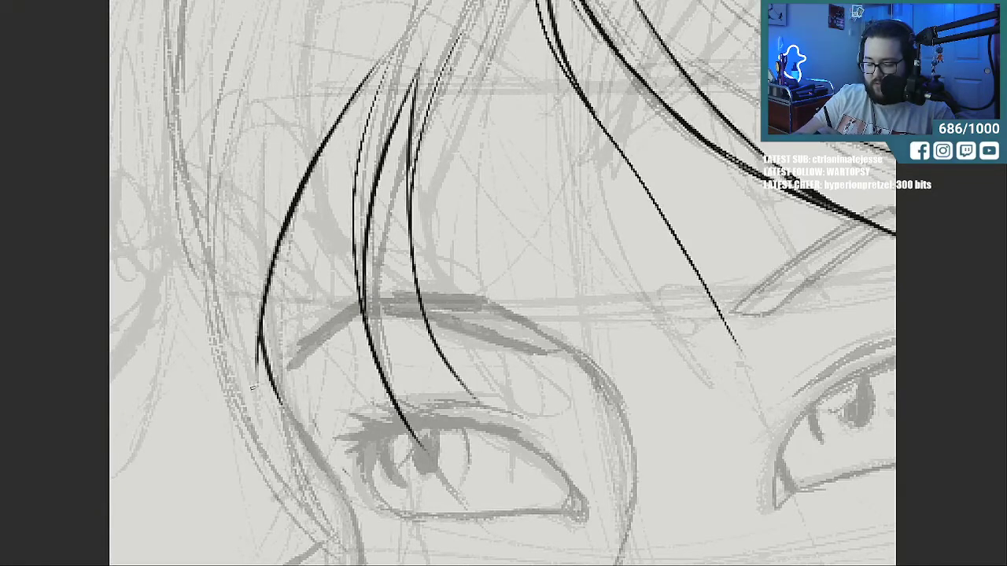
drag(210, 318, 202, 276)
drag(244, 375, 201, 246)
drag(206, 302, 230, 72)
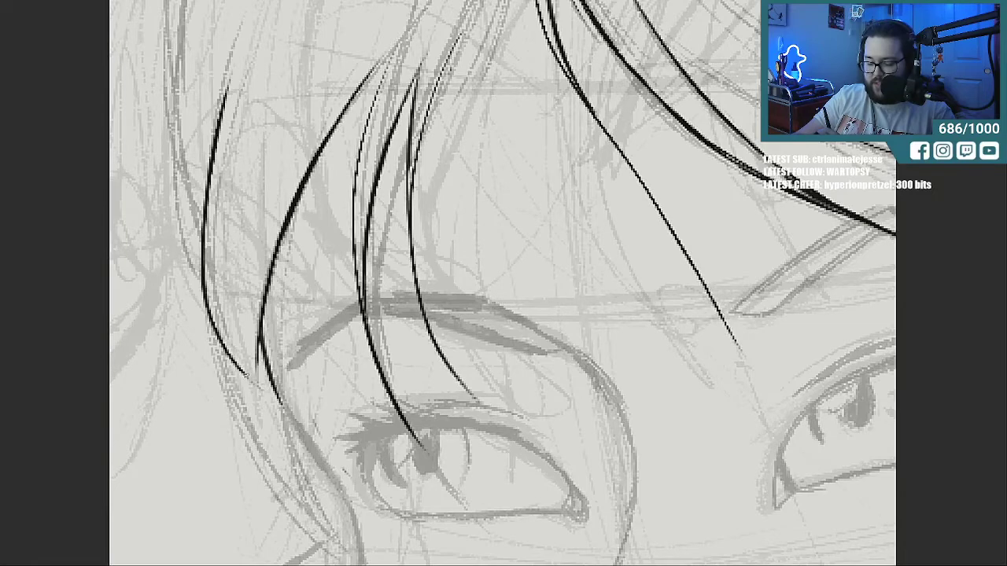
drag(248, 376, 277, 397)
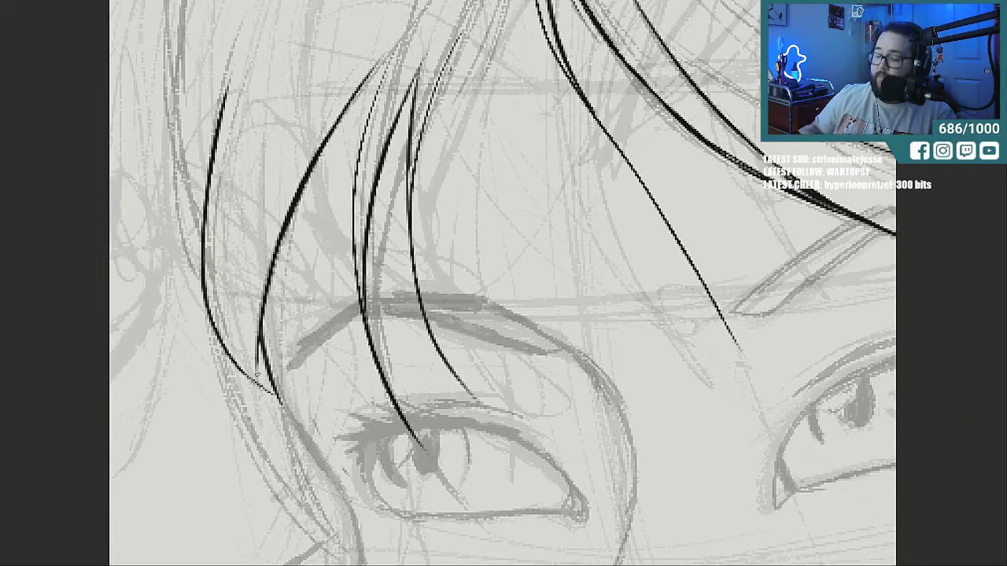
Ink the outermost far-side hair contour from the temple lock up into the head's outline, thickening the join.
drag(205, 234, 178, 120)
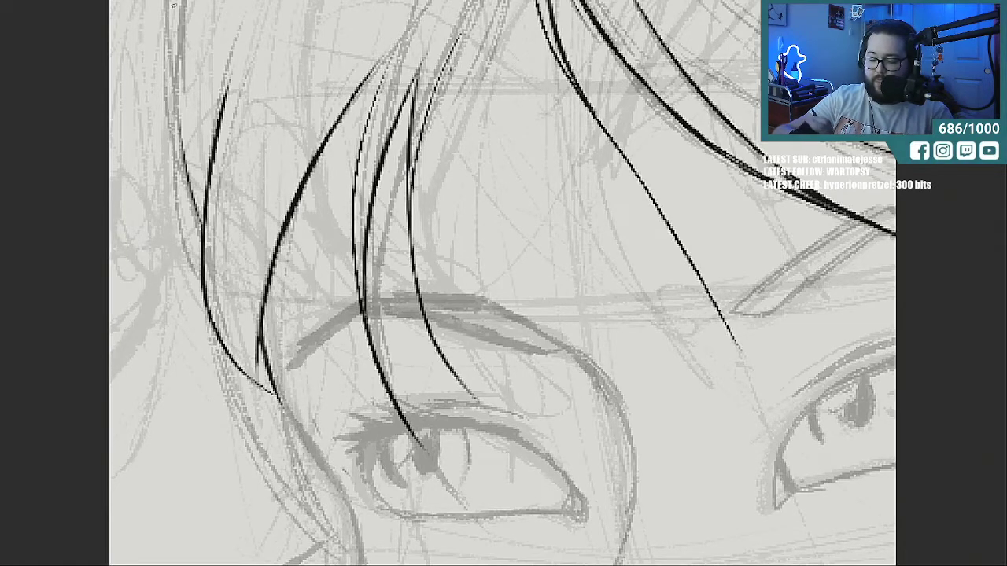
drag(200, 212, 172, 71)
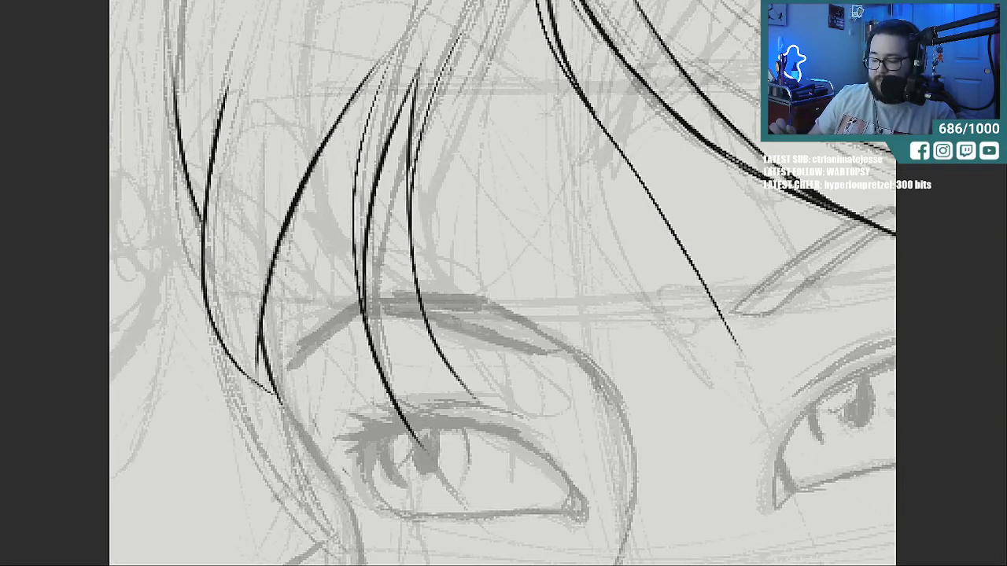
scroll(503, 283, up, 5)
mouse_move(177, 326)
mouse_down()
mouse_move(192, 154)
mouse_move(218, 48)
mouse_up()
drag(198, 111, 227, 28)
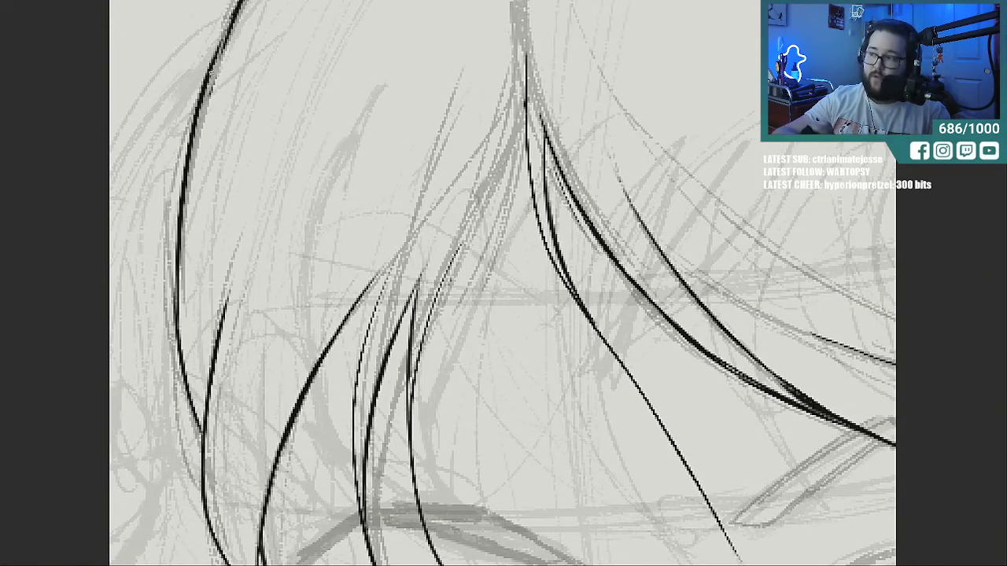
mouse_move(198, 115)
mouse_down()
mouse_move(229, 32)
mouse_move(219, 43)
mouse_up()
Ink a thin strand curving from the fringe's parting toward the far eyebrow, with a short strand beside it.
drag(524, 109, 473, 442)
drag(459, 381, 453, 261)
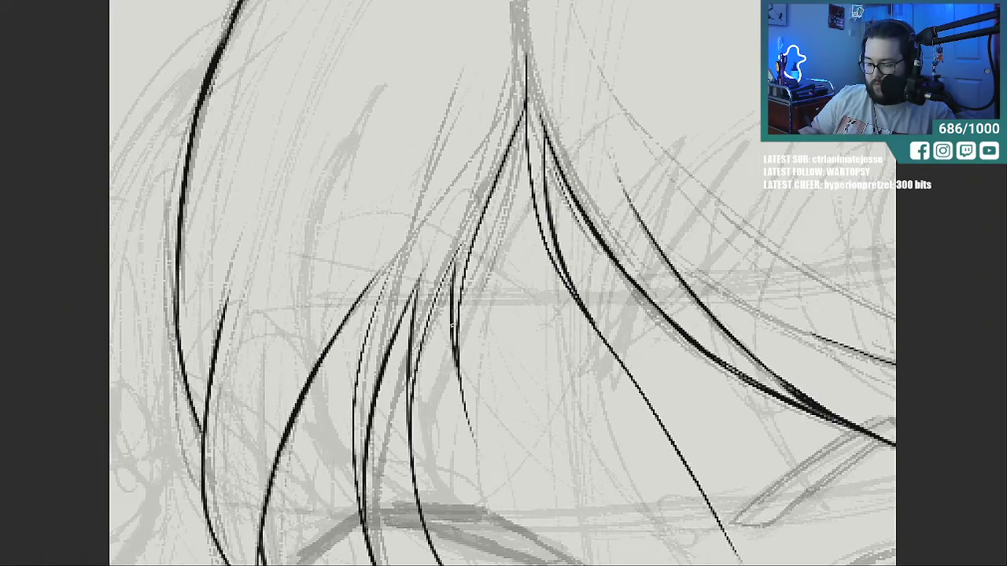
scroll(490, 162, down, 5)
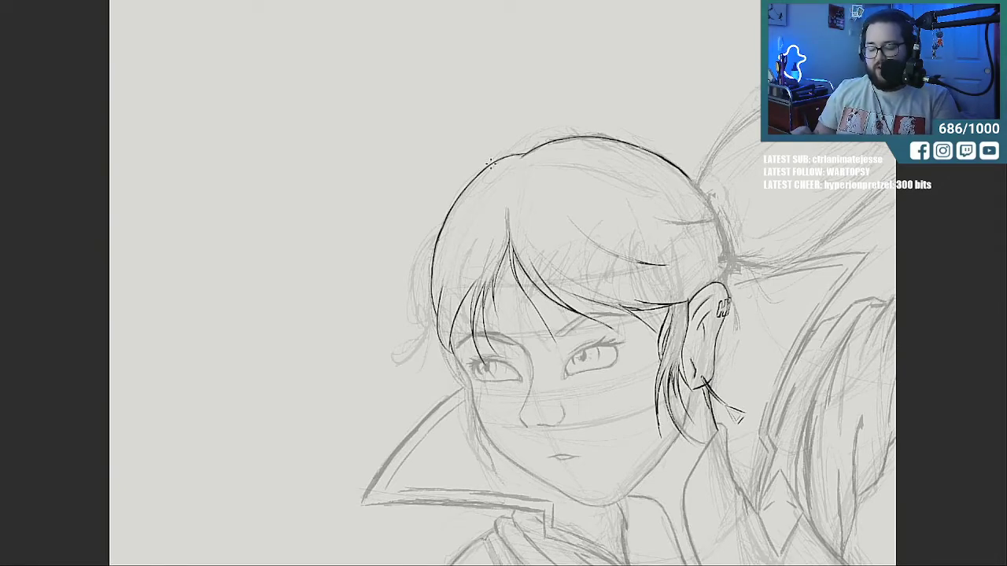
Ink the lower nose bridge and the angled curve of the nose tip over the rough sketch.
scroll(614, 307, up, 10)
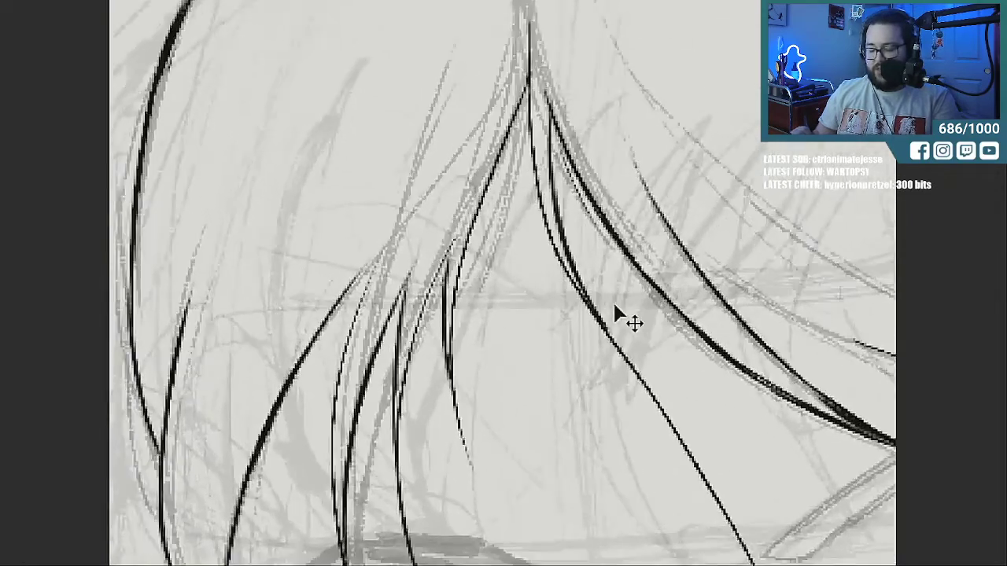
scroll(504, 283, down, 7)
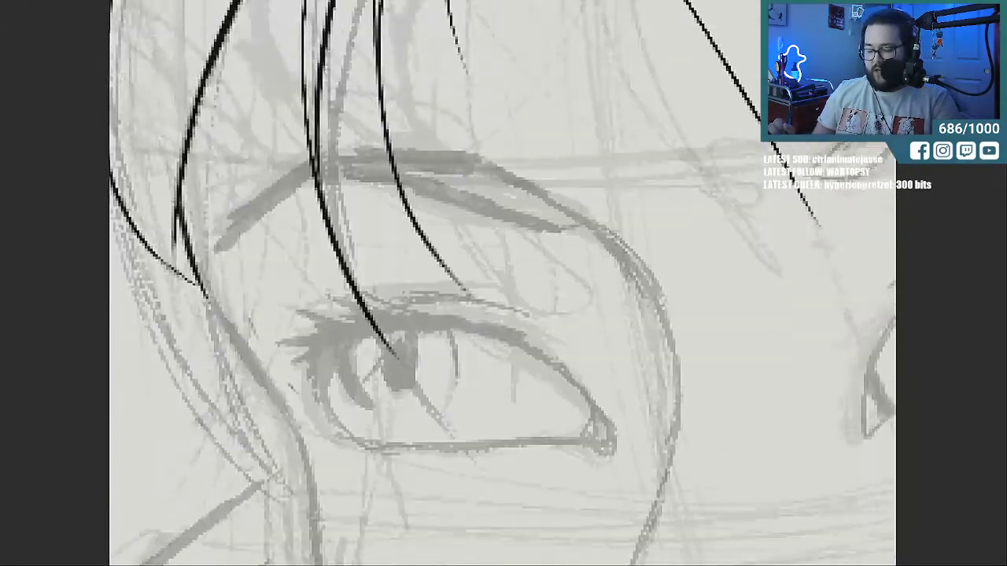
scroll(508, 296, up, 3)
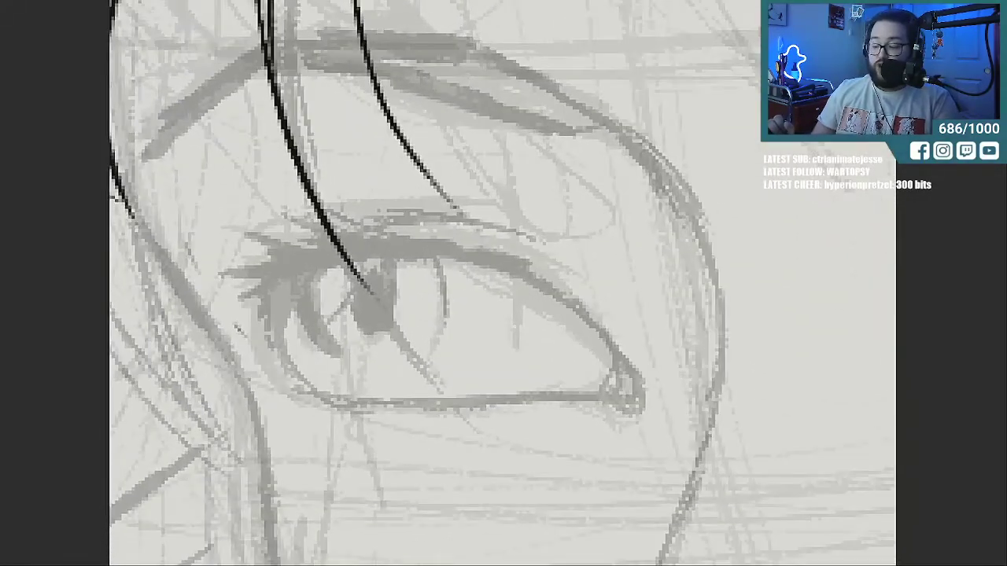
scroll(503, 283, up, 3)
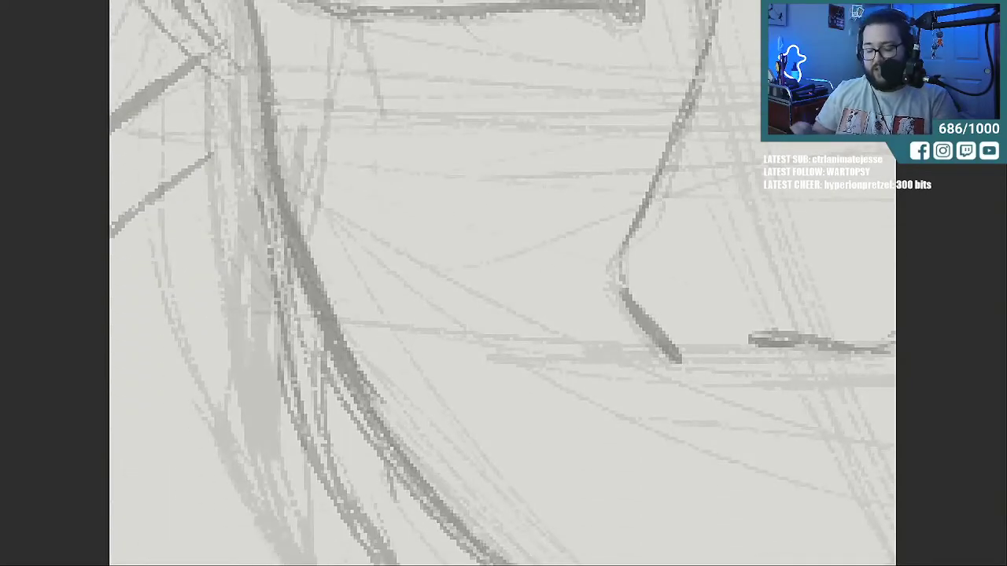
mouse_move(674, 357)
mouse_down()
mouse_move(625, 280)
mouse_move(621, 255)
mouse_move(658, 161)
mouse_up()
drag(628, 223, 680, 102)
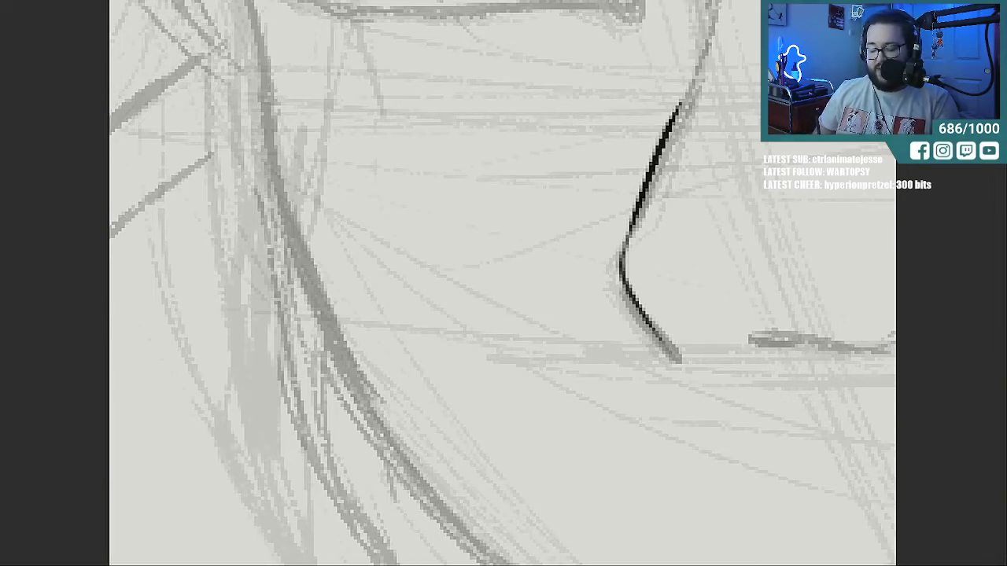
Ink the hooked near nostril line and the upper curve of the nostril wing.
scroll(502, 283, right, 3)
scroll(503, 283, left, 1)
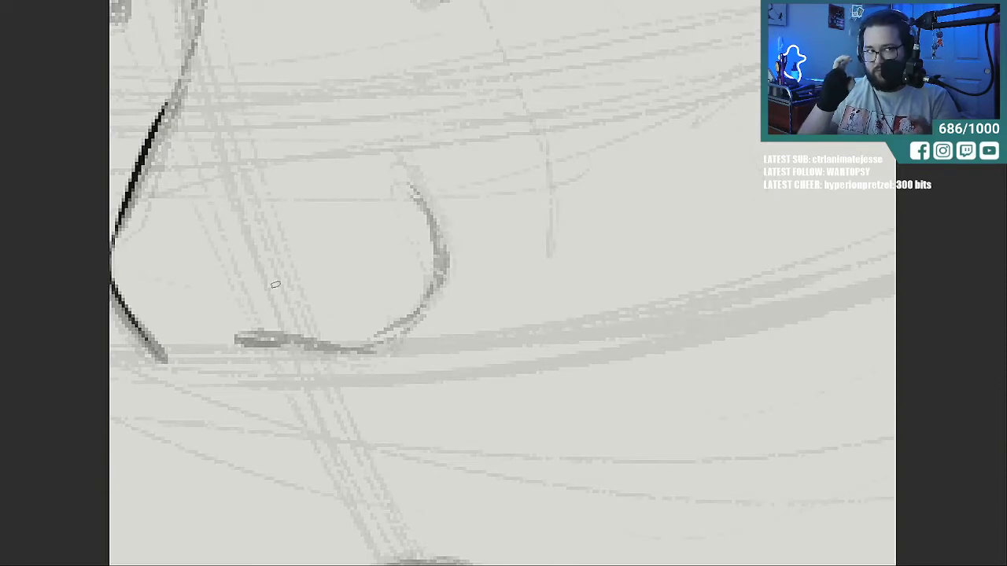
drag(258, 337, 358, 346)
mouse_move(443, 271)
mouse_down()
mouse_move(413, 179)
mouse_move(436, 247)
mouse_up()
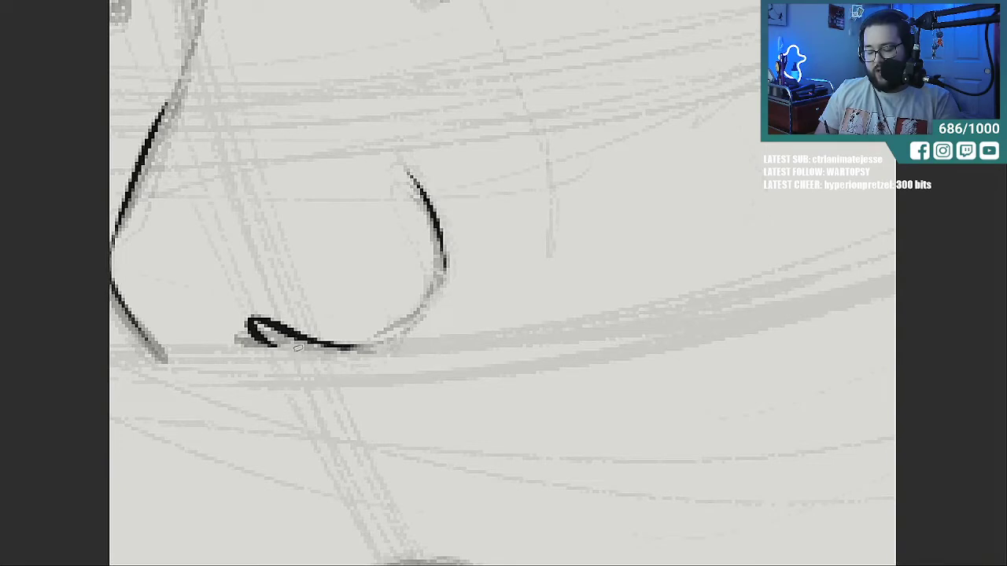
mouse_move(298, 344)
mouse_down()
mouse_move(330, 346)
mouse_move(340, 280)
mouse_move(324, 258)
mouse_move(330, 249)
mouse_move(362, 310)
mouse_move(358, 342)
mouse_move(297, 354)
mouse_move(333, 365)
mouse_move(354, 346)
mouse_up()
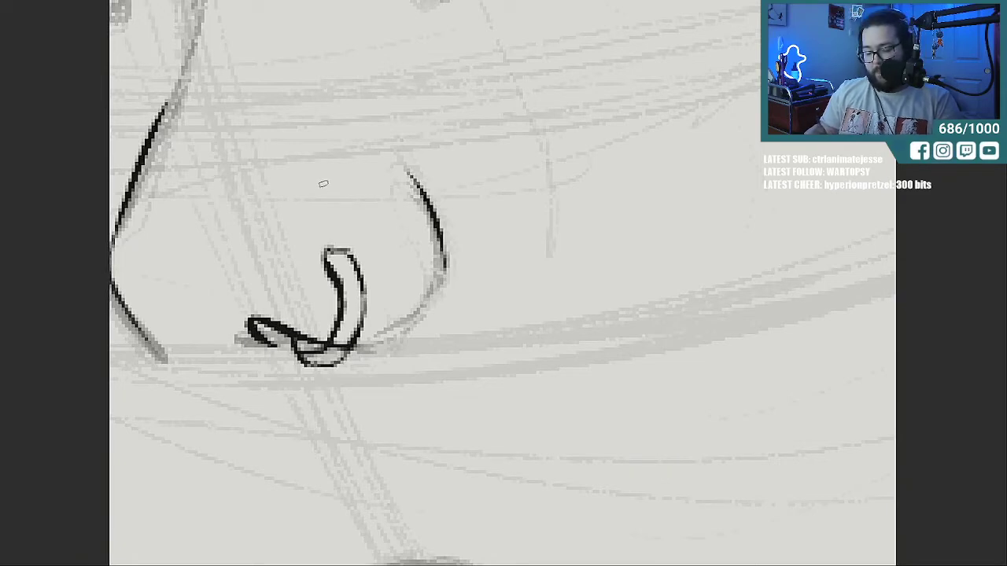
key(ctrl+z)
key(ctrl+z)
key(ctrl+z)
key(ctrl+z)
key(ctrl+z)
key(ctrl+z)
key(ctrl+z)
key(ctrl+z)
key(ctrl+z)
key(ctrl+z)
key(ctrl+z)
key(ctrl+z)
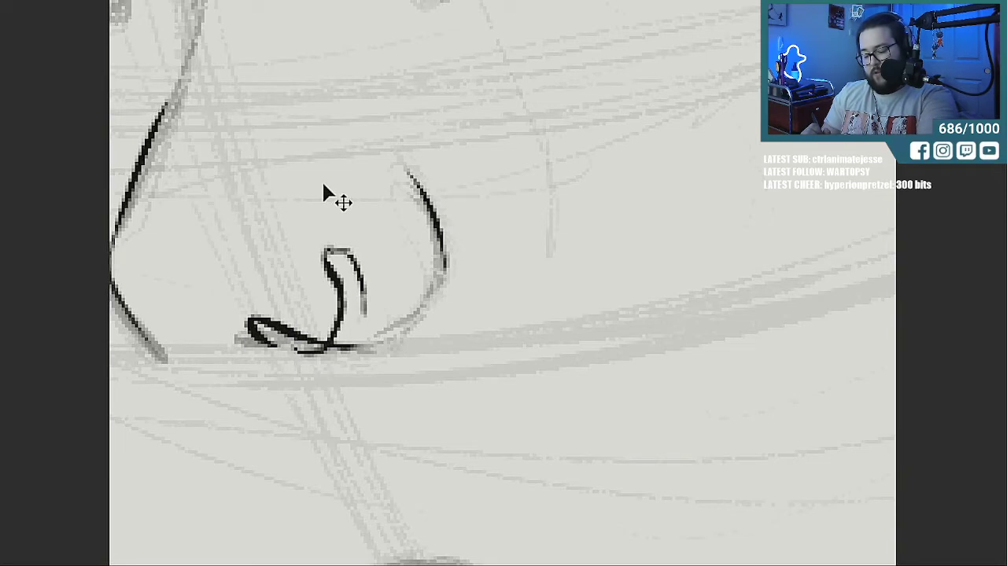
key(ctrl+z)
key(ctrl+z)
key(ctrl+z)
key(ctrl+z)
key(ctrl+z)
key(ctrl+z)
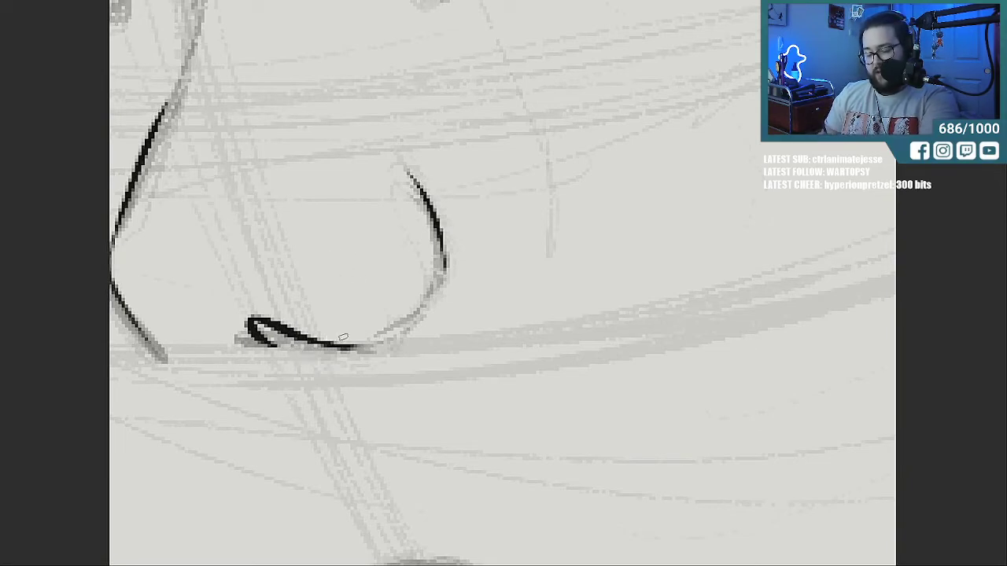
Ink a curved double-line nose ring around the near nostril and extend the nostril wing's curve down to it.
mouse_move(334, 349)
mouse_down()
mouse_move(371, 336)
mouse_move(382, 280)
mouse_move(360, 228)
mouse_move(393, 262)
mouse_move(404, 325)
mouse_move(346, 370)
mouse_move(356, 377)
mouse_move(375, 378)
mouse_move(399, 342)
mouse_move(397, 278)
mouse_move(361, 357)
mouse_move(371, 365)
mouse_move(362, 352)
mouse_move(388, 346)
mouse_move(399, 327)
mouse_move(404, 280)
mouse_up()
drag(387, 241, 363, 225)
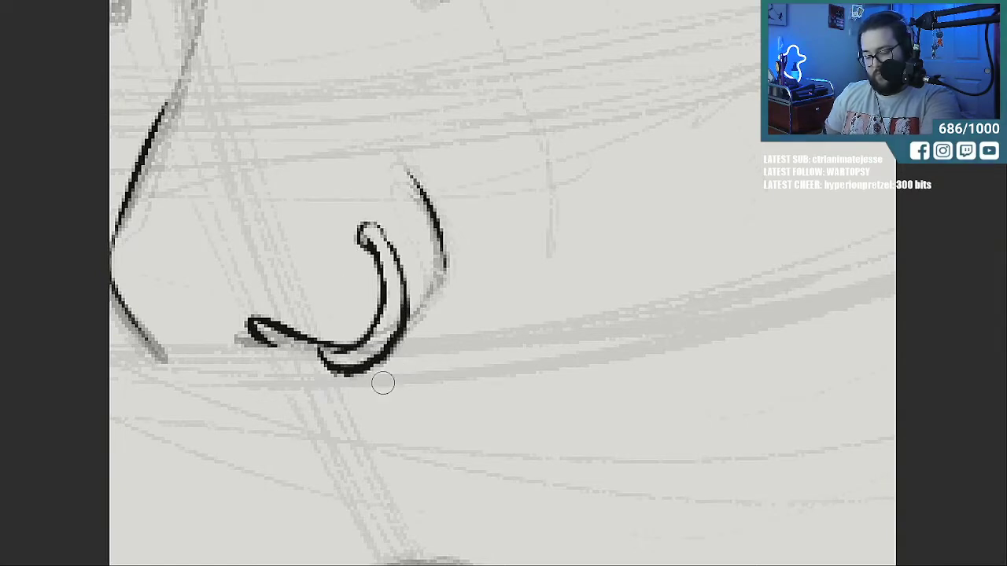
mouse_move(416, 321)
mouse_down()
mouse_move(437, 294)
mouse_move(425, 275)
mouse_up()
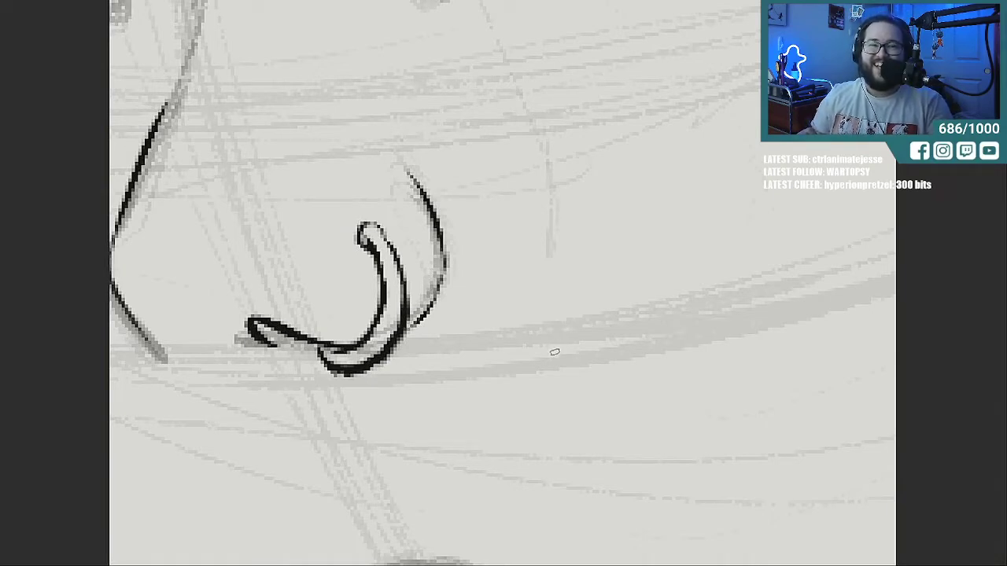
Extend the inked nose bridge line upward past the inner corner of the far eye, thickening it with overlapping strokes.
scroll(502, 283, up, 11)
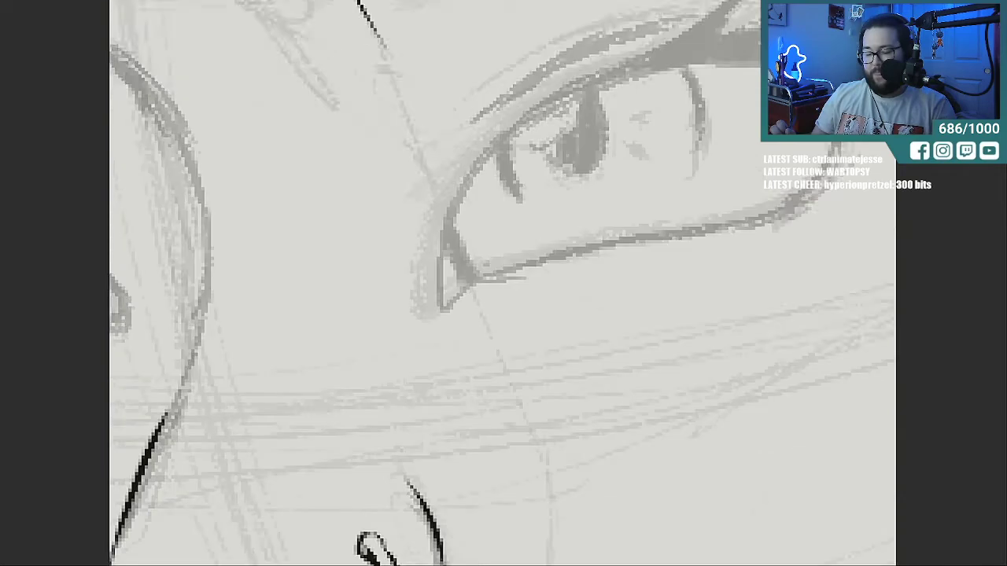
scroll(502, 283, down, 3)
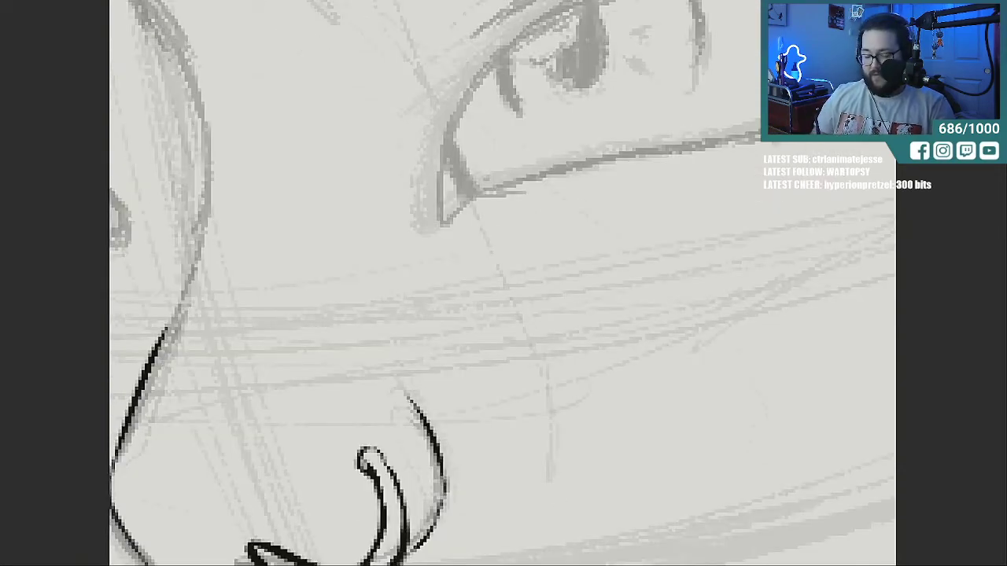
scroll(502, 283, left, 20)
scroll(502, 283, right, 2)
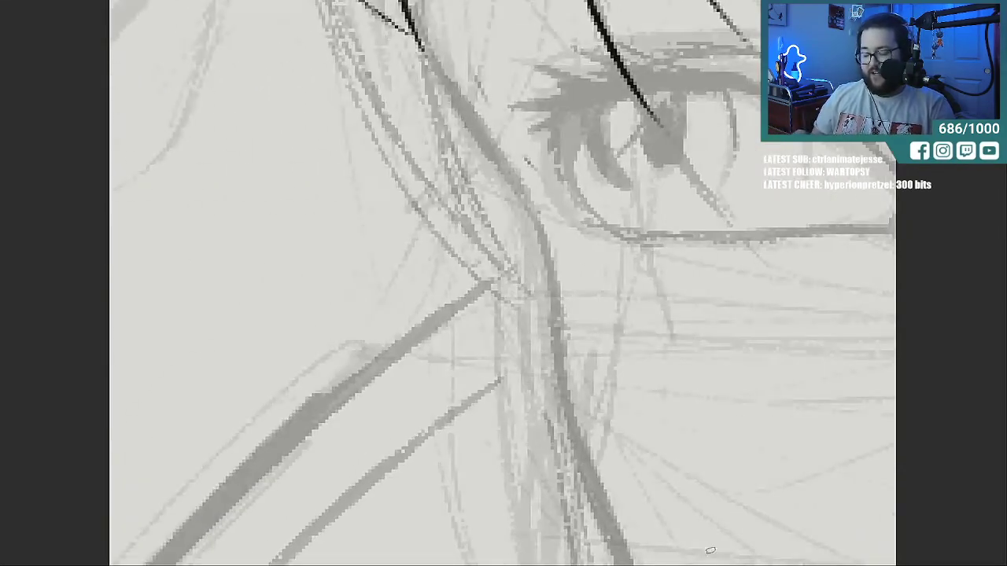
scroll(502, 283, right, 3)
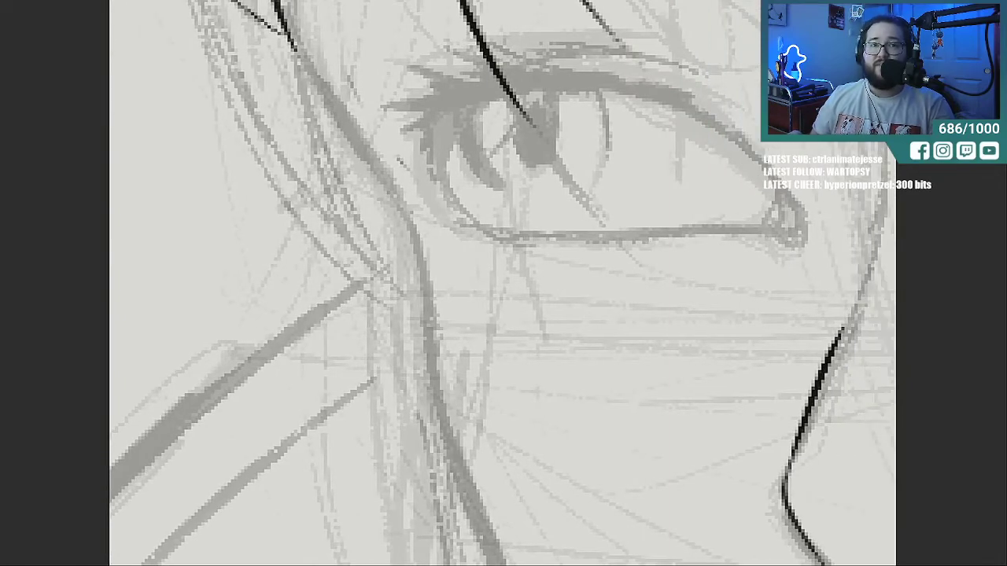
scroll(502, 283, right, 3)
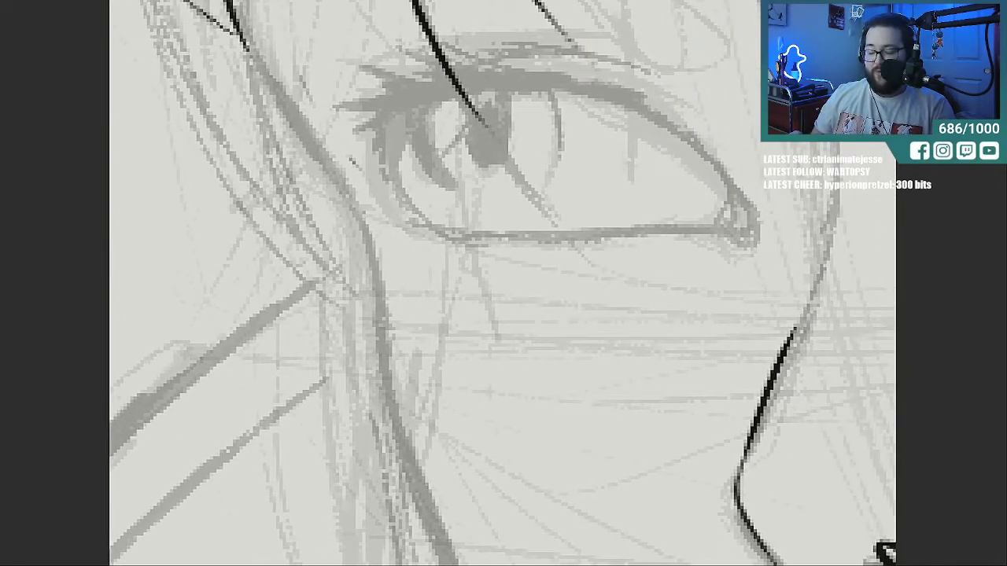
drag(703, 385, 763, 258)
drag(727, 338, 764, 249)
drag(740, 317, 768, 229)
drag(754, 268, 783, 181)
drag(769, 217, 782, 184)
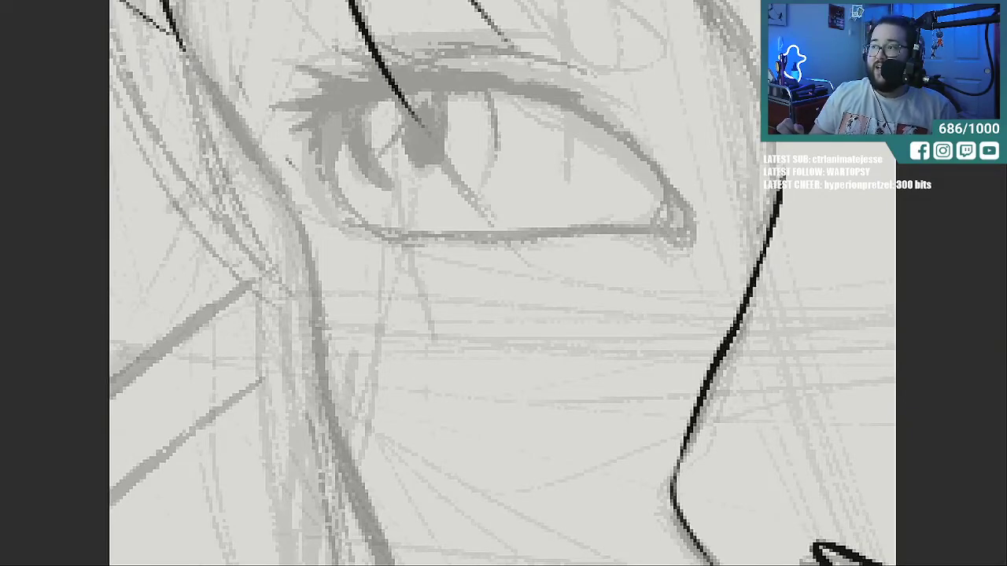
Ink the upper and lower edges of the far eyebrow, plus a short line from its inner end toward the nose bridge.
scroll(502, 283, up, 3)
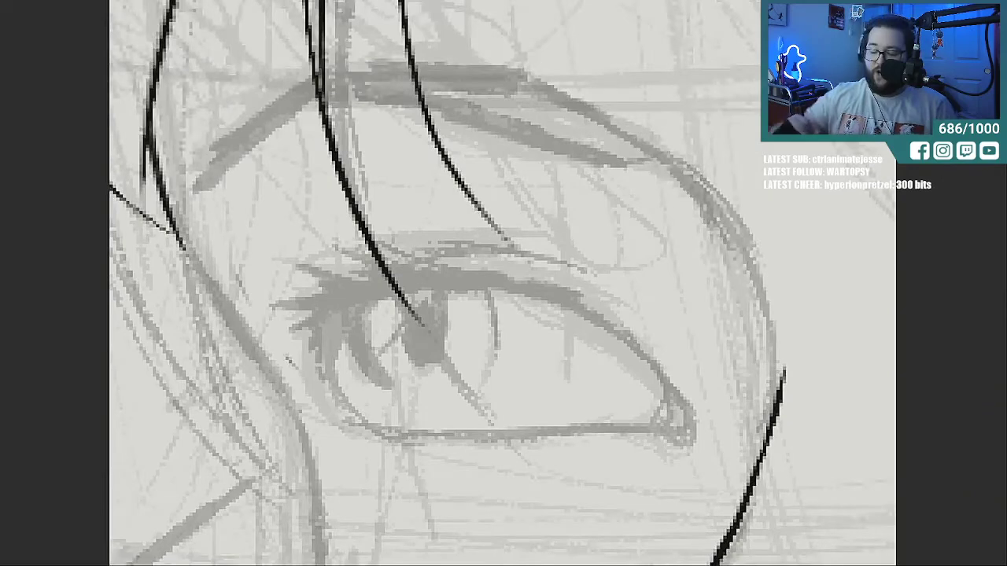
drag(472, 120, 628, 151)
drag(560, 143, 662, 157)
mouse_move(614, 128)
mouse_down()
mouse_move(658, 152)
mouse_move(598, 117)
mouse_move(521, 91)
mouse_move(342, 78)
mouse_move(478, 118)
mouse_up()
drag(317, 79, 219, 156)
drag(291, 111, 189, 196)
drag(320, 104, 214, 175)
mouse_move(339, 94)
mouse_down()
mouse_move(318, 88)
mouse_move(417, 71)
mouse_up()
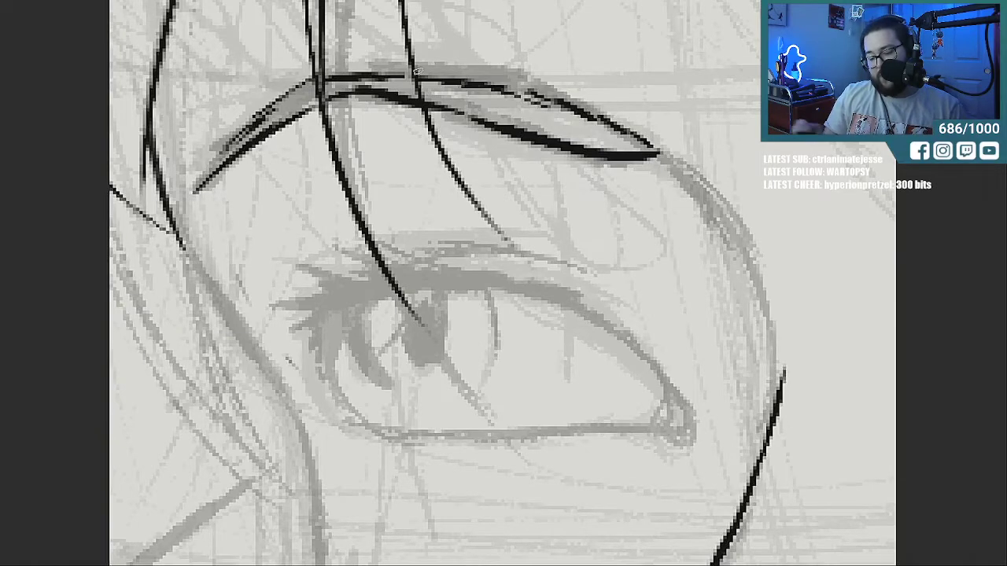
drag(654, 154, 736, 219)
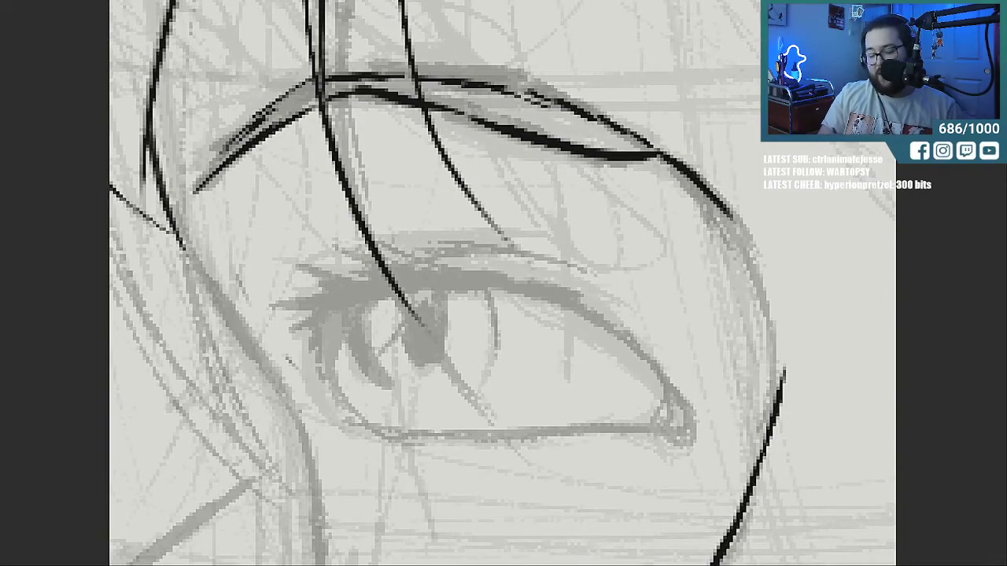
Erase the upper end of the nose bridge line and ink the far face contour from the temple lock down past the eye.
drag(789, 382, 761, 458)
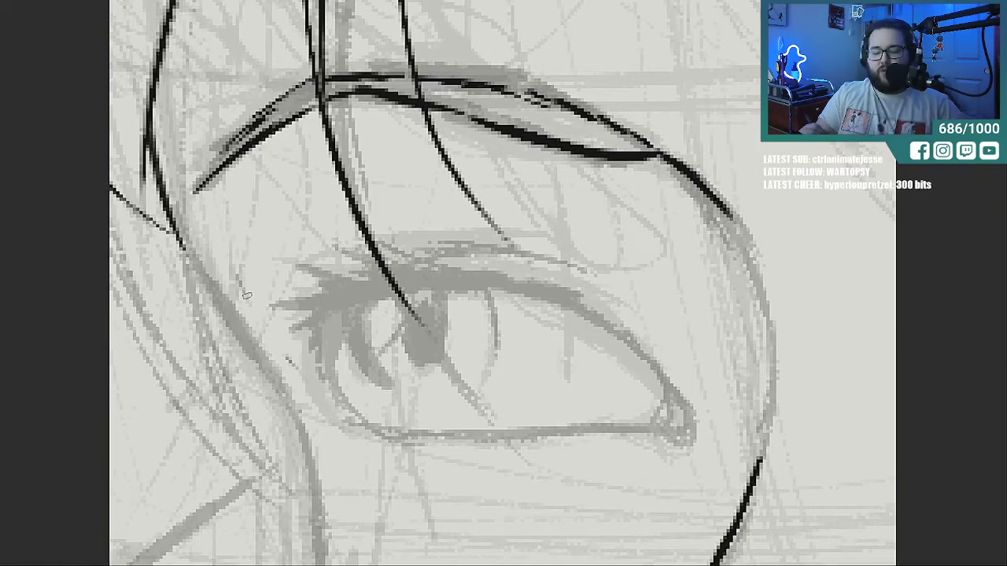
drag(181, 240, 272, 382)
mouse_move(224, 318)
mouse_down()
mouse_move(298, 421)
mouse_move(314, 512)
mouse_up()
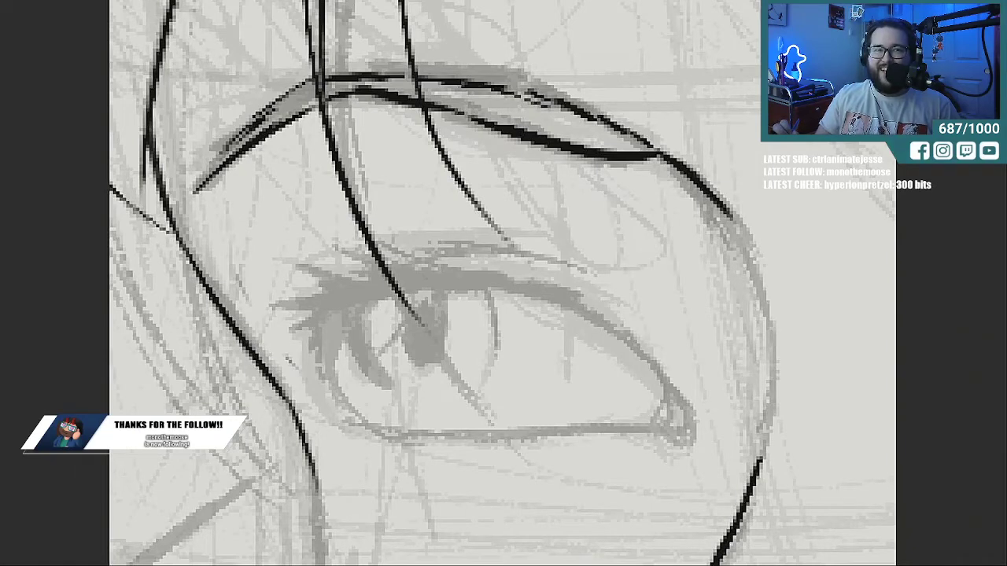
scroll(503, 284, down, 5)
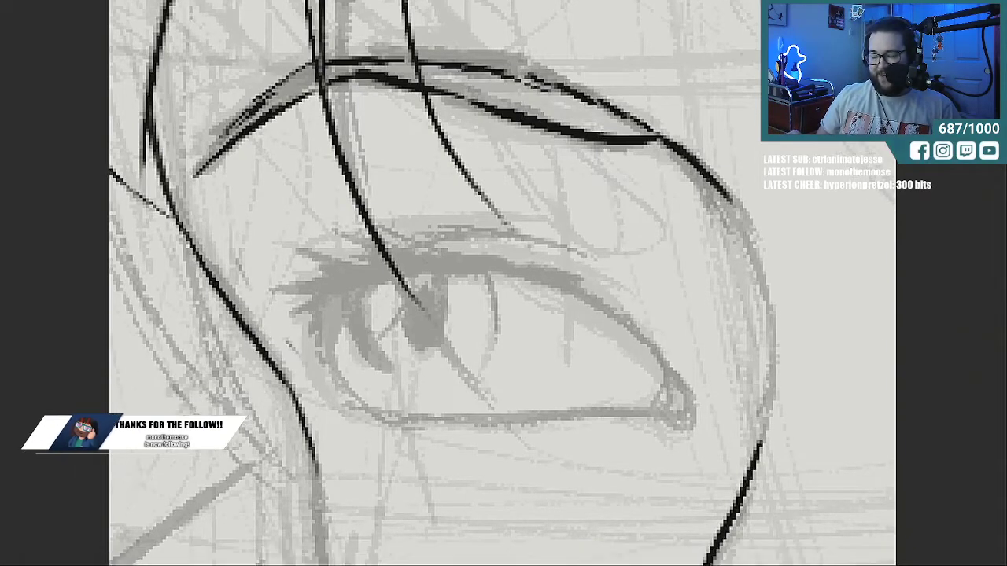
Ink the far cheek contour from below the temple lock down past the eye and nose level with overlapping strokes.
scroll(847, 511, down, 4)
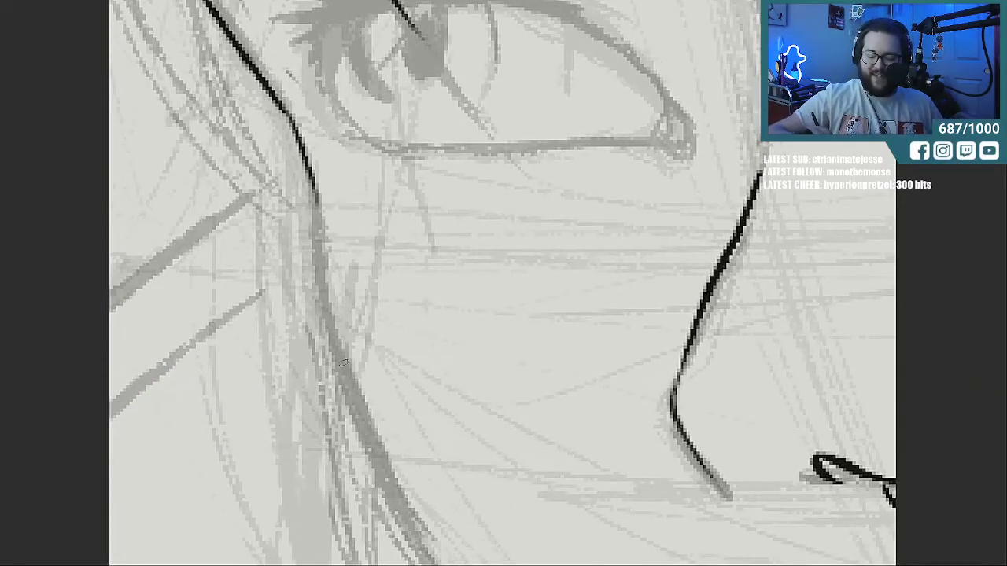
drag(374, 463, 331, 317)
drag(360, 417, 324, 234)
drag(334, 328, 322, 209)
mouse_move(324, 288)
mouse_down()
mouse_move(316, 187)
mouse_move(337, 350)
mouse_up()
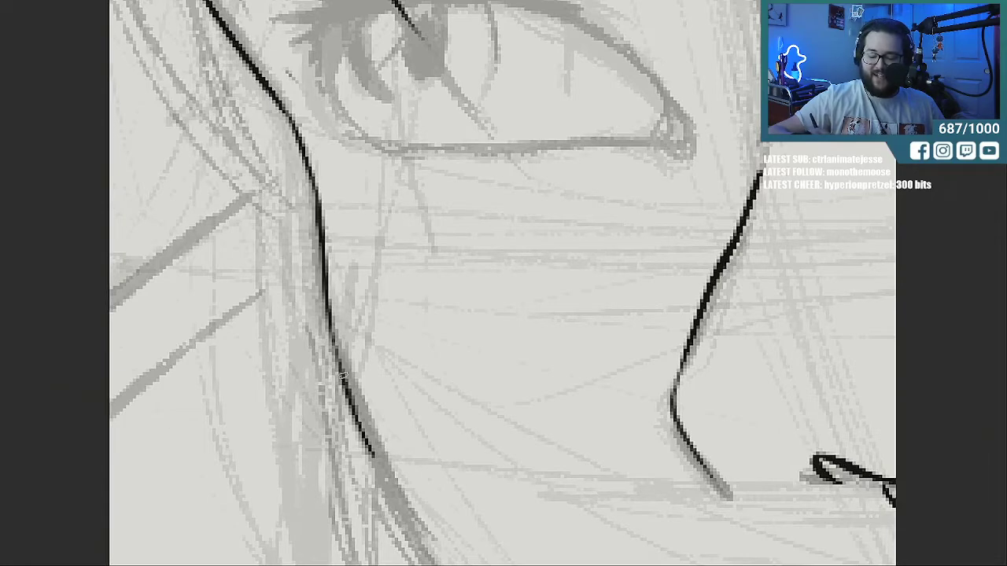
drag(369, 452, 406, 521)
drag(371, 455, 420, 549)
drag(367, 447, 410, 528)
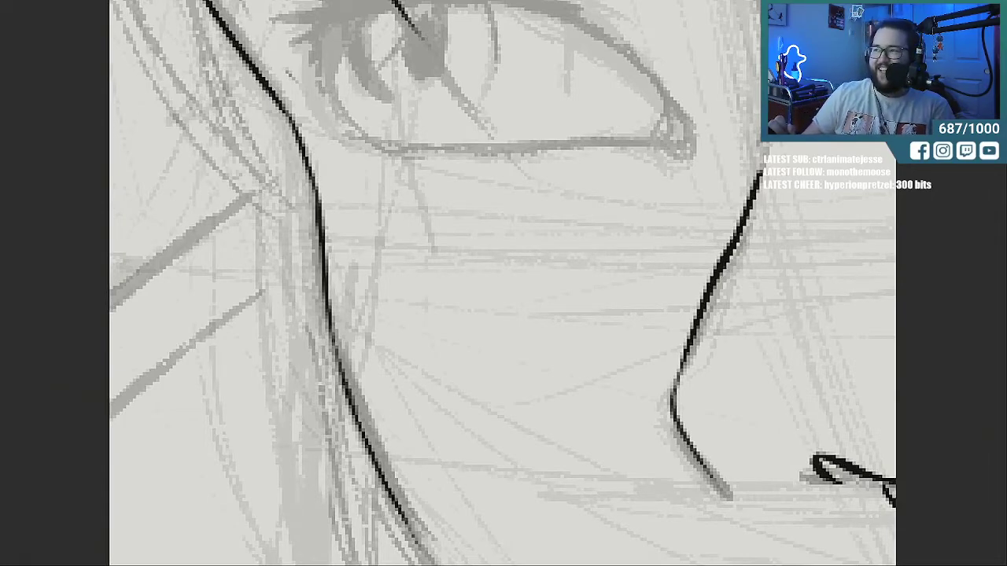
Ink the far eye's outline: the curved outer edge, upper lid line, lower lid line and inner tear-duct corner.
scroll(502, 280, up, 2)
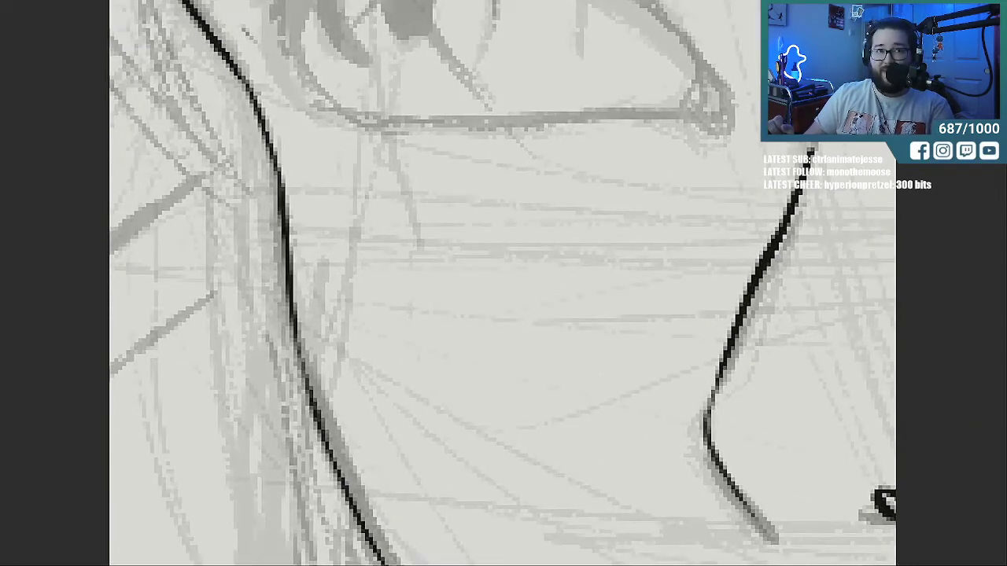
scroll(501, 283, up, 13)
scroll(502, 284, down, 5)
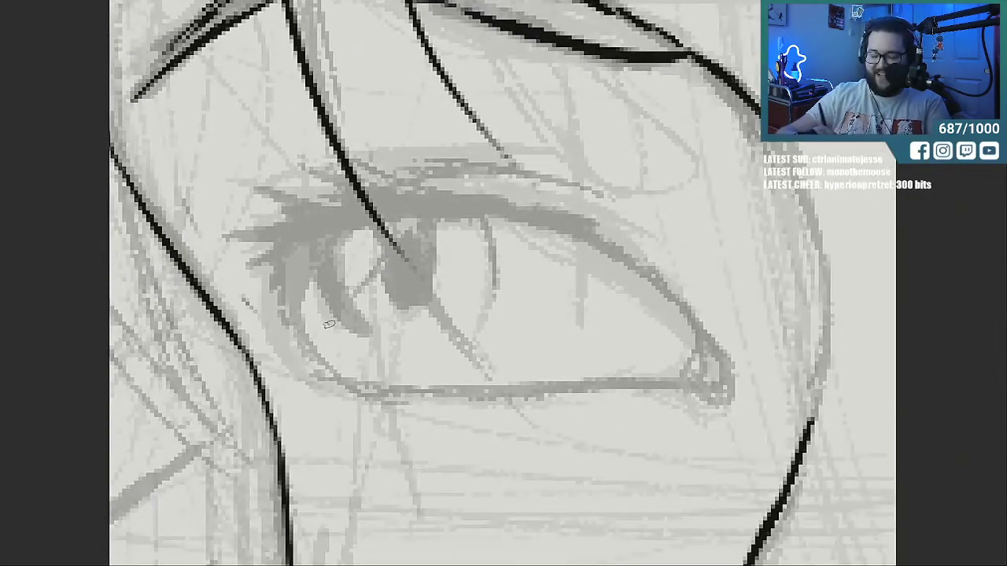
mouse_move(358, 385)
mouse_down()
mouse_move(311, 348)
mouse_move(293, 299)
mouse_move(295, 243)
mouse_up()
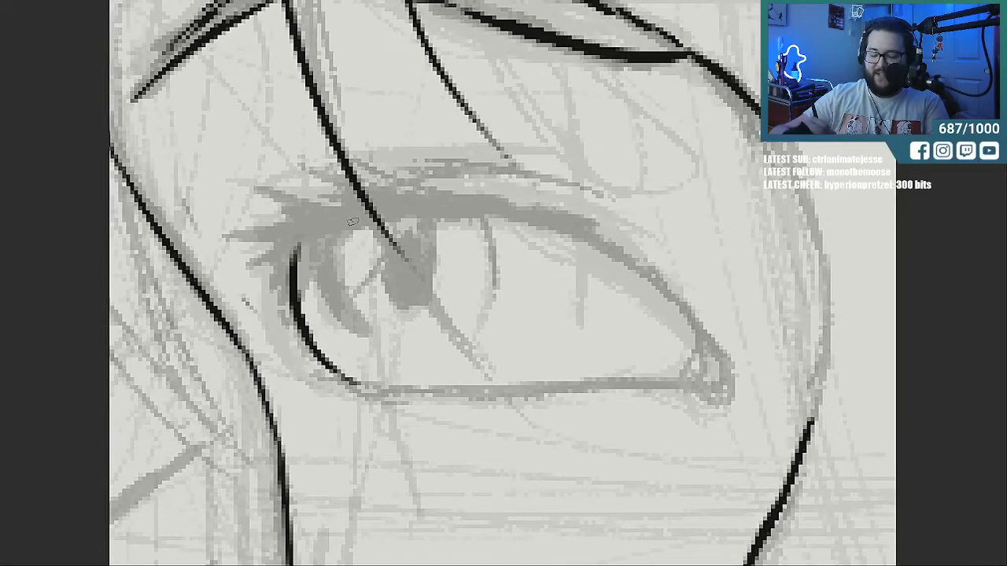
mouse_move(449, 209)
mouse_down()
mouse_move(510, 212)
mouse_move(588, 238)
mouse_move(665, 288)
mouse_move(713, 338)
mouse_move(723, 379)
mouse_move(714, 397)
mouse_move(729, 354)
mouse_up()
mouse_move(352, 376)
mouse_down()
mouse_move(472, 392)
mouse_move(708, 386)
mouse_move(705, 346)
mouse_up()
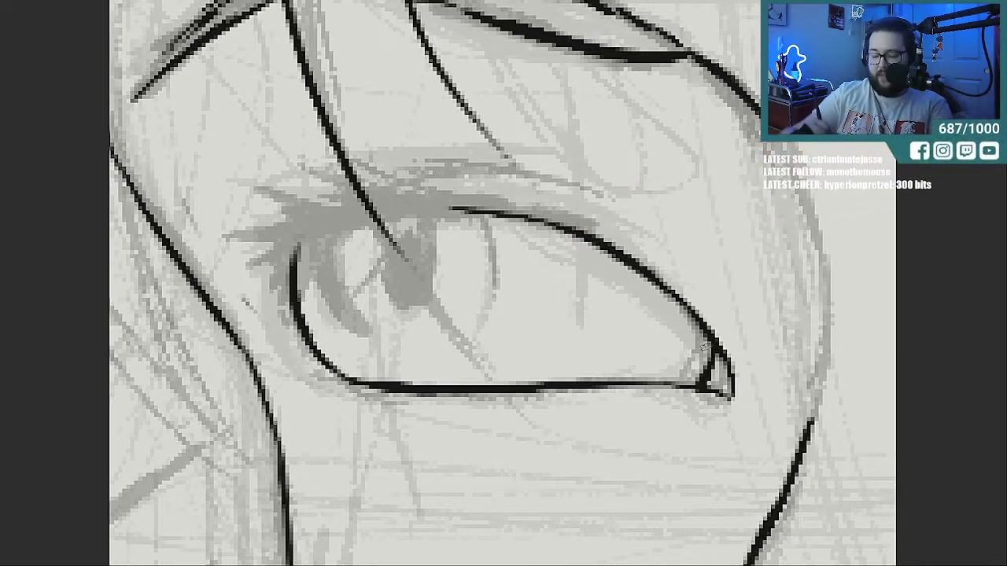
Ink the far eye's upper lashes as tapered spikes at the outer corner and fill the thick upper lash line solid.
mouse_move(238, 258)
mouse_down()
mouse_move(448, 210)
mouse_move(598, 240)
mouse_move(503, 203)
mouse_move(313, 156)
mouse_move(422, 196)
mouse_move(251, 168)
mouse_up()
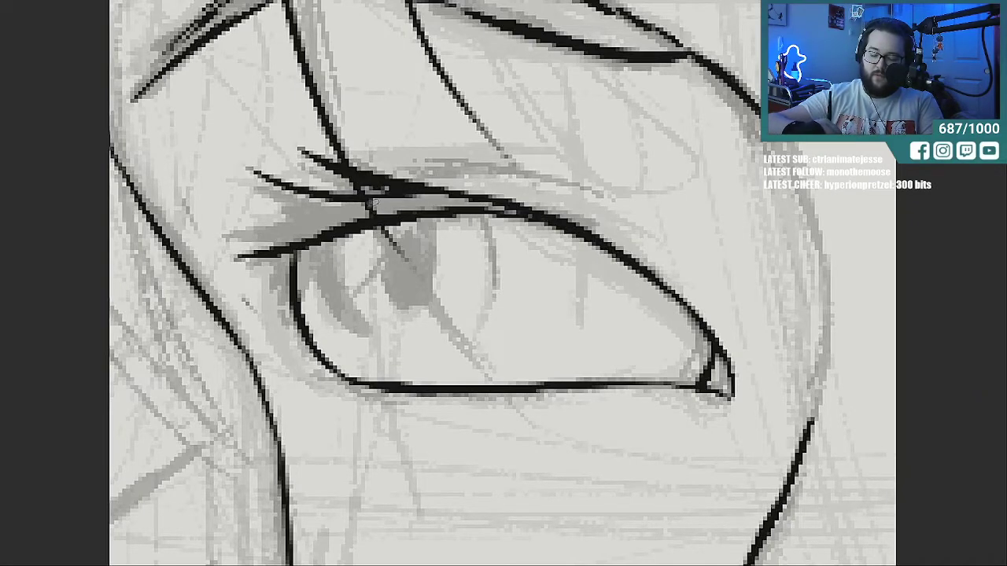
drag(373, 201, 242, 194)
drag(302, 214, 217, 198)
drag(331, 220, 194, 239)
mouse_move(306, 240)
mouse_down()
mouse_move(223, 250)
mouse_move(437, 198)
mouse_move(395, 201)
mouse_move(521, 209)
mouse_move(511, 211)
mouse_up()
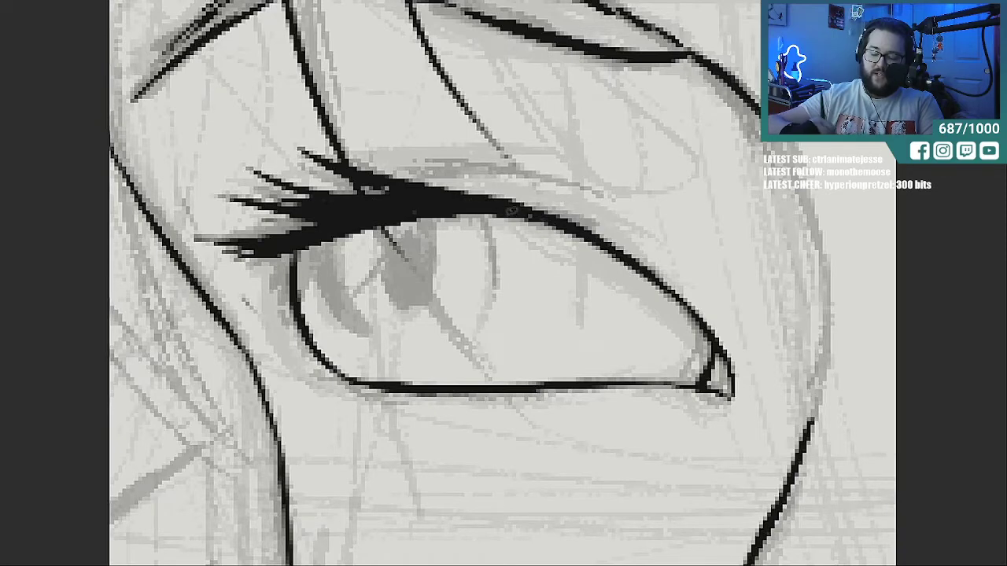
Ink the far eyelid's crease, both side curves of the iris, and the partial outline of the pupil.
mouse_move(425, 173)
mouse_down()
mouse_move(497, 170)
mouse_move(586, 196)
mouse_move(465, 170)
mouse_move(588, 194)
mouse_up()
drag(329, 269, 360, 329)
drag(324, 241, 338, 292)
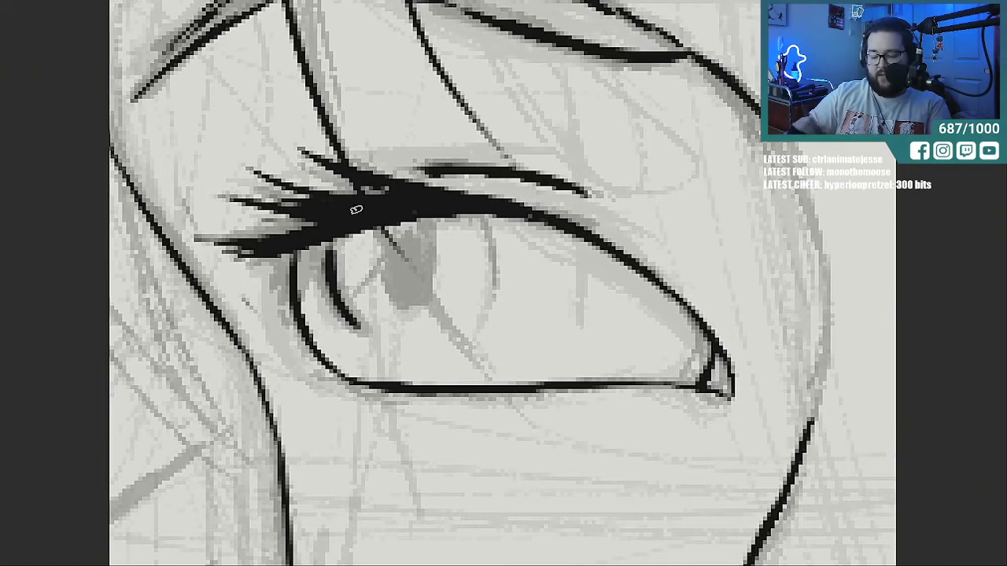
mouse_move(492, 214)
mouse_down()
mouse_move(505, 268)
mouse_move(498, 313)
mouse_up()
drag(502, 260, 502, 293)
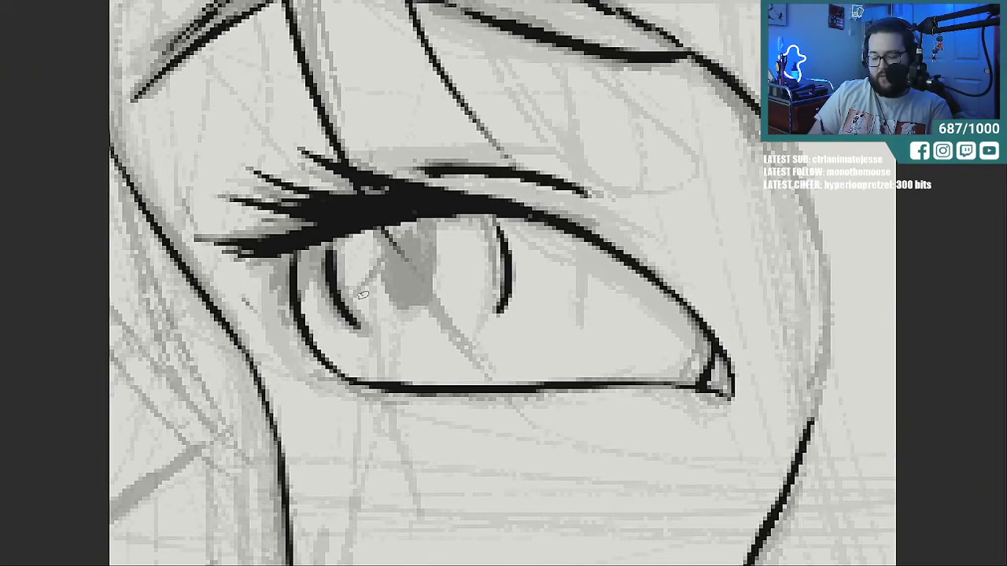
drag(368, 289, 395, 231)
mouse_move(382, 282)
mouse_down()
mouse_move(407, 312)
mouse_move(441, 271)
mouse_move(442, 240)
mouse_up()
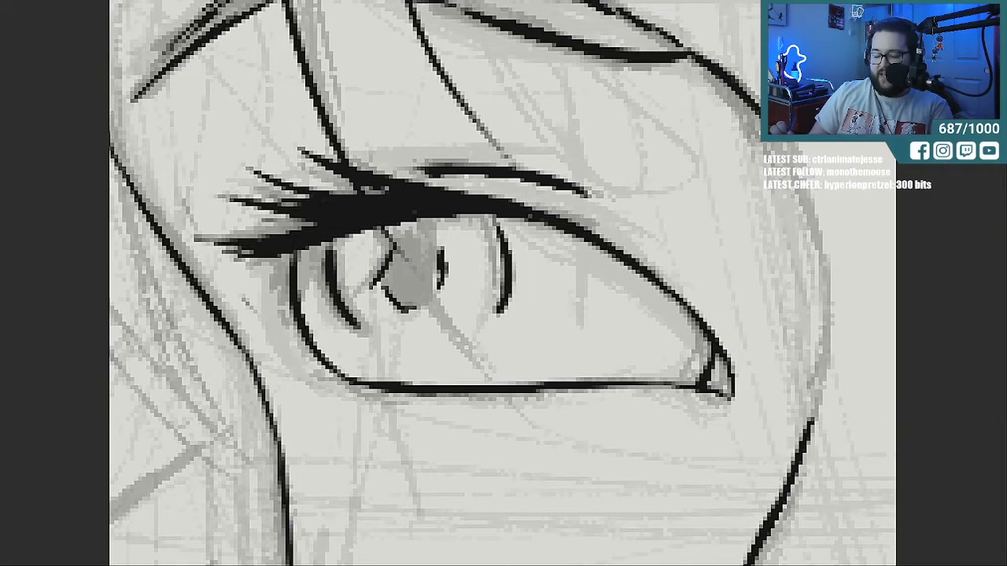
Extend the inked far cheek contour down along the sketch toward the jaw with overlapping strokes.
scroll(504, 283, down, 8)
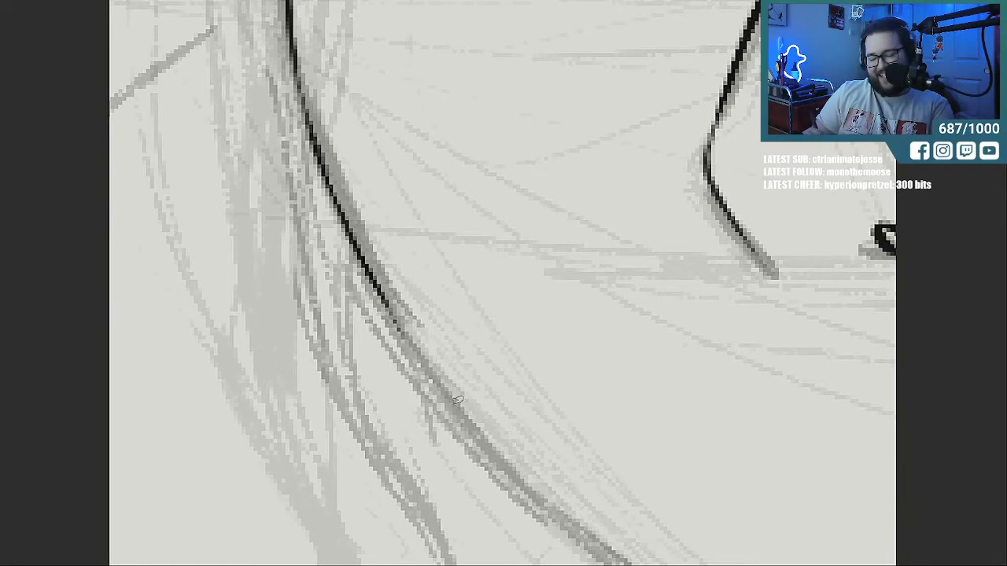
drag(376, 289, 458, 410)
drag(422, 364, 507, 472)
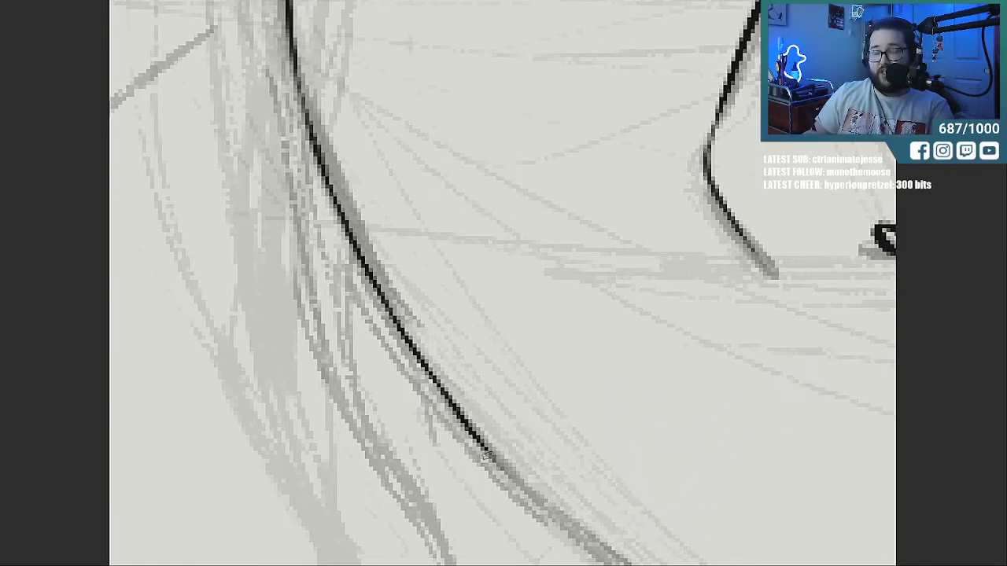
drag(476, 438, 586, 540)
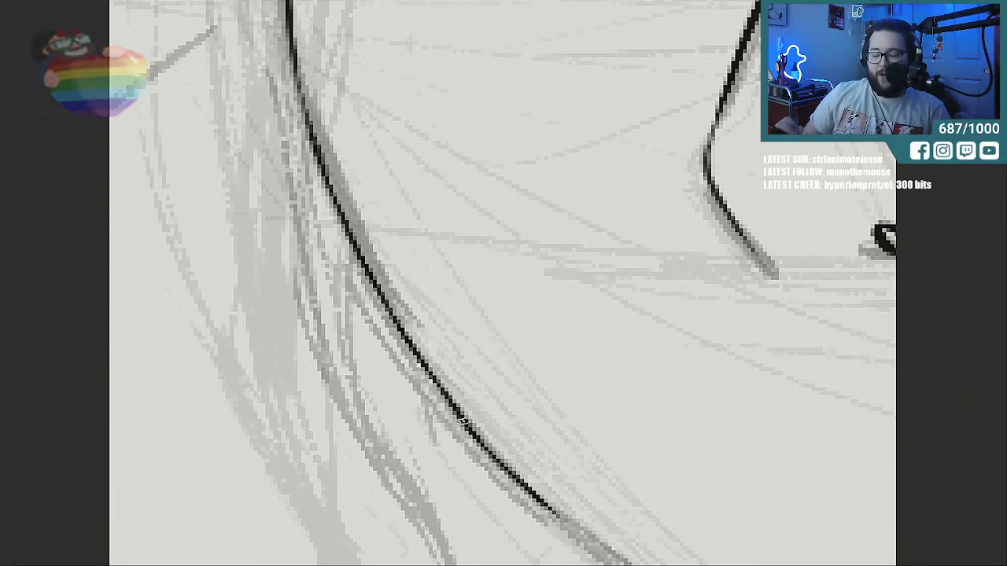
drag(551, 507, 607, 554)
Ink the far jawline from the end of the cheek contour diagonally down below the mouth to the start of the chin.
scroll(502, 283, right, 13)
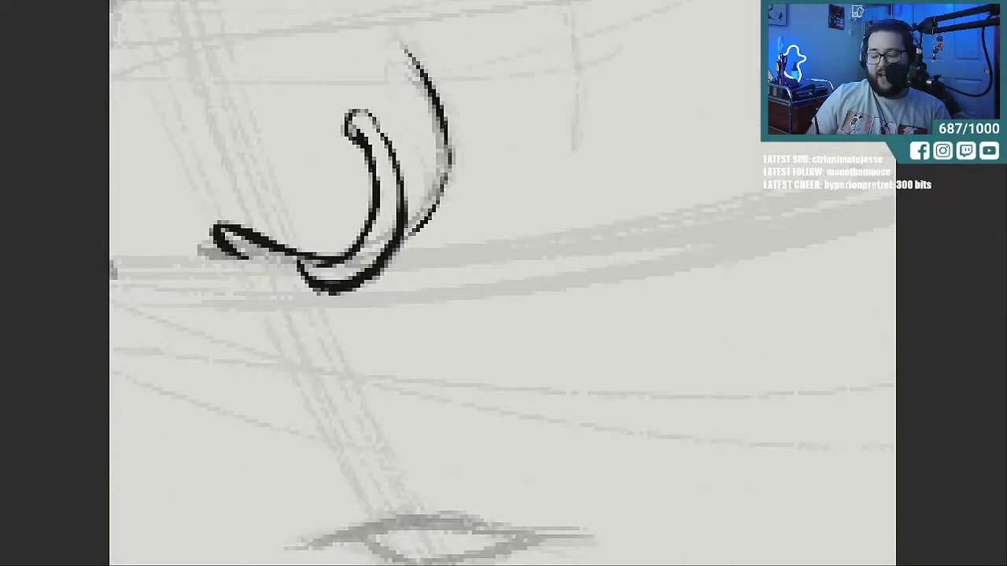
scroll(501, 284, left, 6)
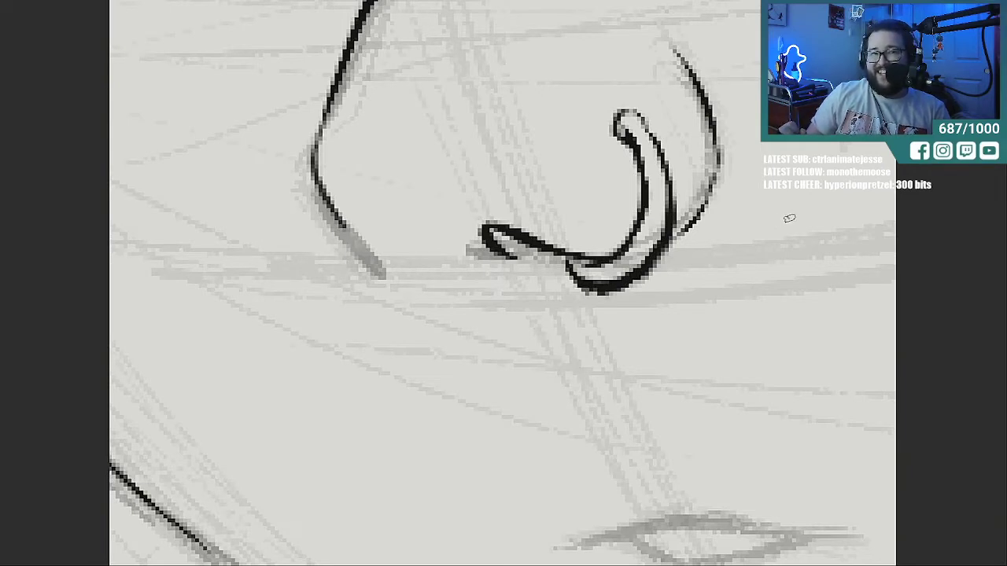
scroll(503, 283, down, 7)
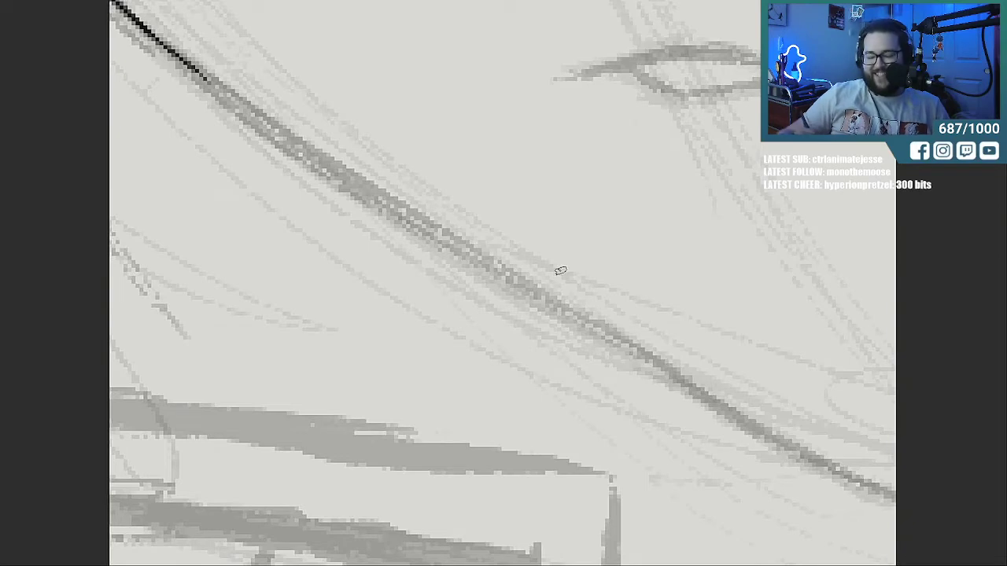
drag(583, 318, 713, 408)
drag(183, 62, 299, 142)
drag(255, 112, 346, 168)
mouse_move(281, 131)
mouse_down()
mouse_move(608, 338)
mouse_move(539, 293)
mouse_up()
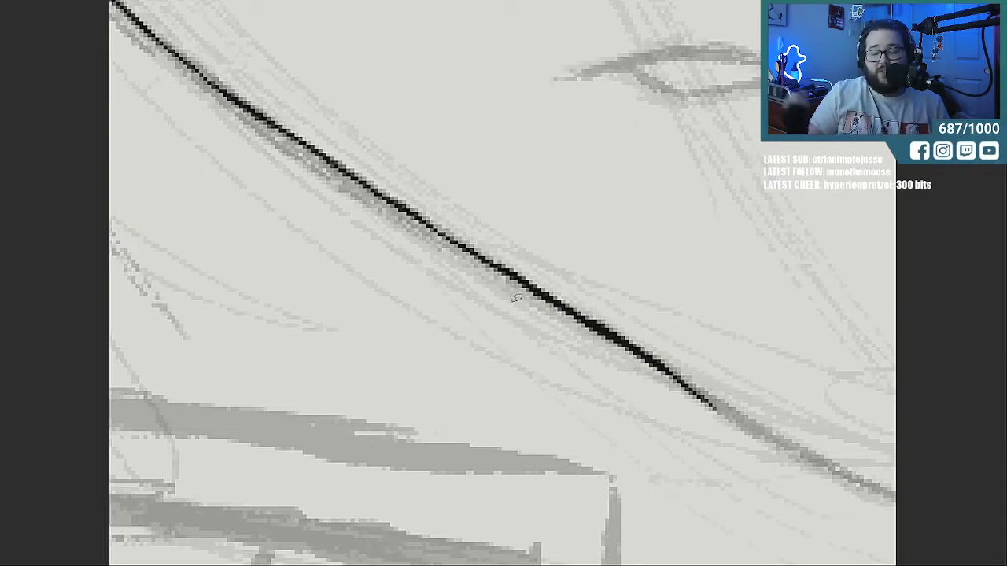
drag(526, 565, 559, 565)
drag(354, 397, 428, 445)
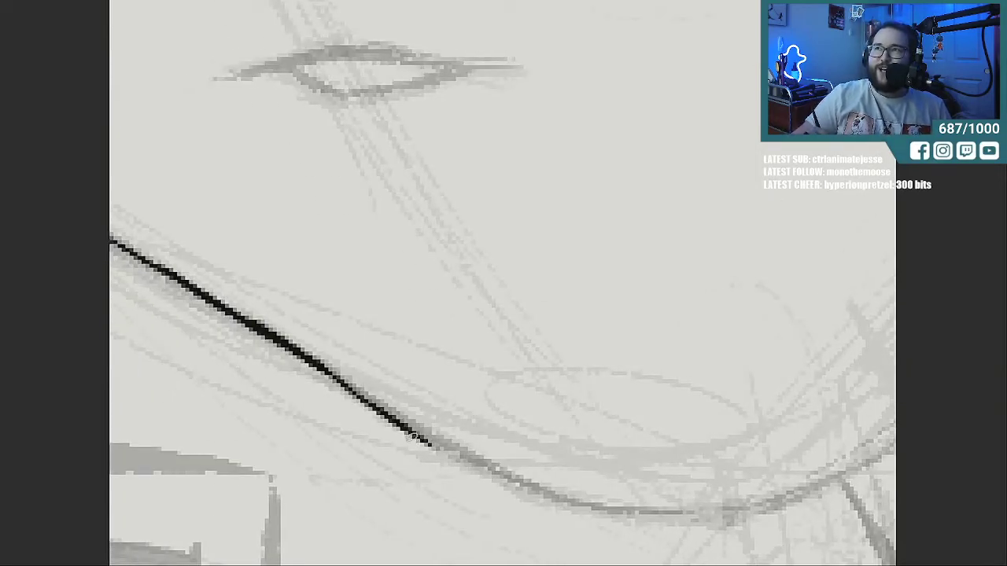
mouse_move(431, 445)
mouse_down()
mouse_move(519, 492)
mouse_move(614, 515)
mouse_up()
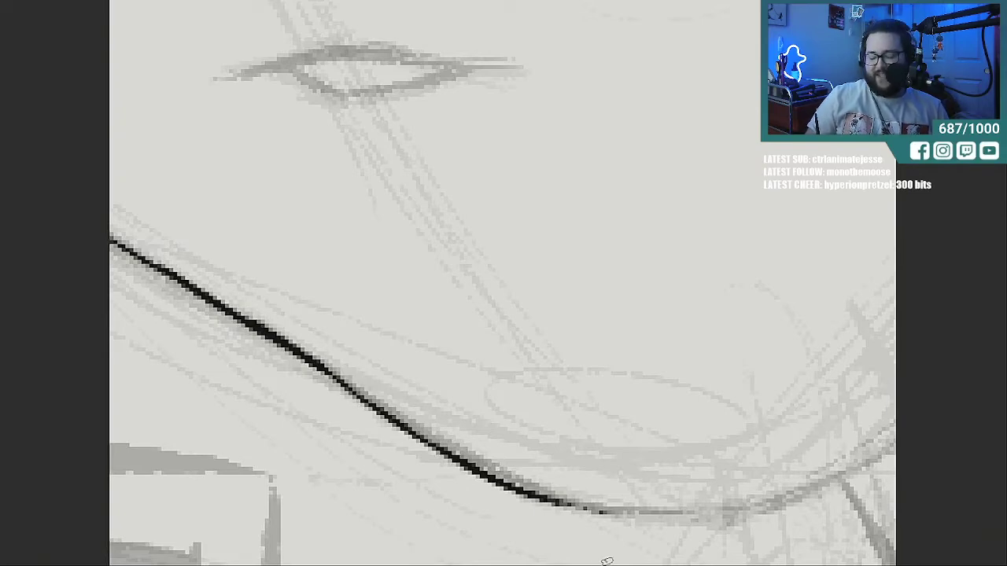
Ink a thin straight near-side jawline from beside the chin diagonally up along the sketch.
scroll(501, 283, right, 10)
scroll(502, 284, left, 3)
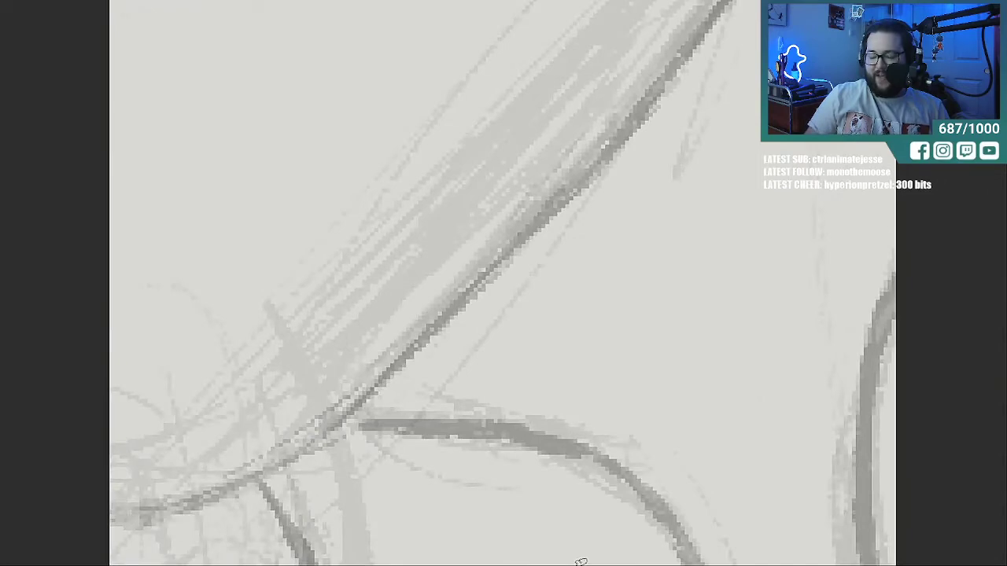
drag(343, 417, 579, 188)
drag(397, 365, 591, 163)
drag(501, 265, 675, 57)
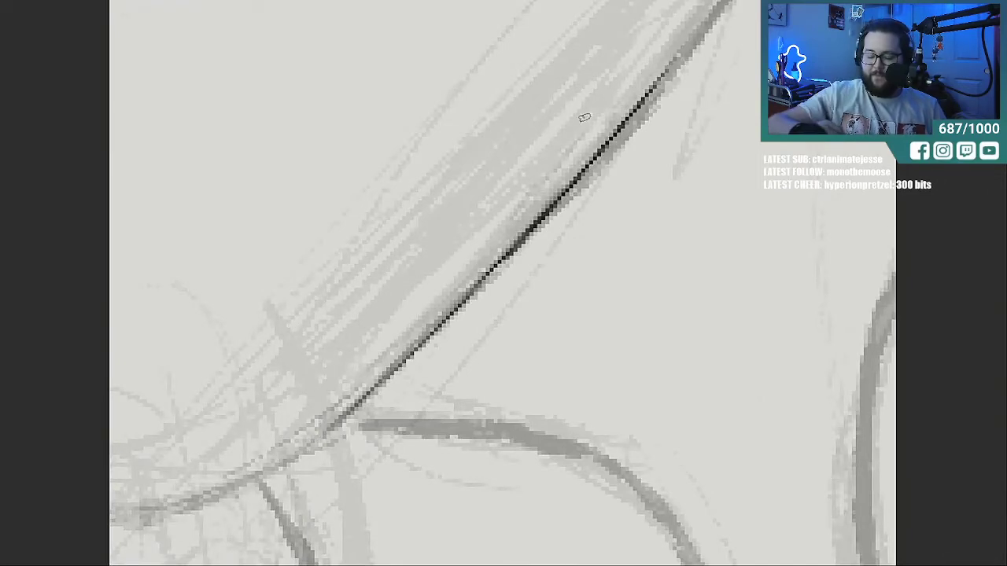
Ink the underside of the chin as a smooth curve joining the far and near jawlines.
mouse_move(175, 503)
mouse_down()
mouse_move(268, 466)
mouse_move(337, 418)
mouse_up()
drag(248, 480, 339, 416)
mouse_move(147, 507)
mouse_down()
mouse_move(239, 480)
mouse_move(224, 488)
mouse_up()
drag(150, 511, 740, 511)
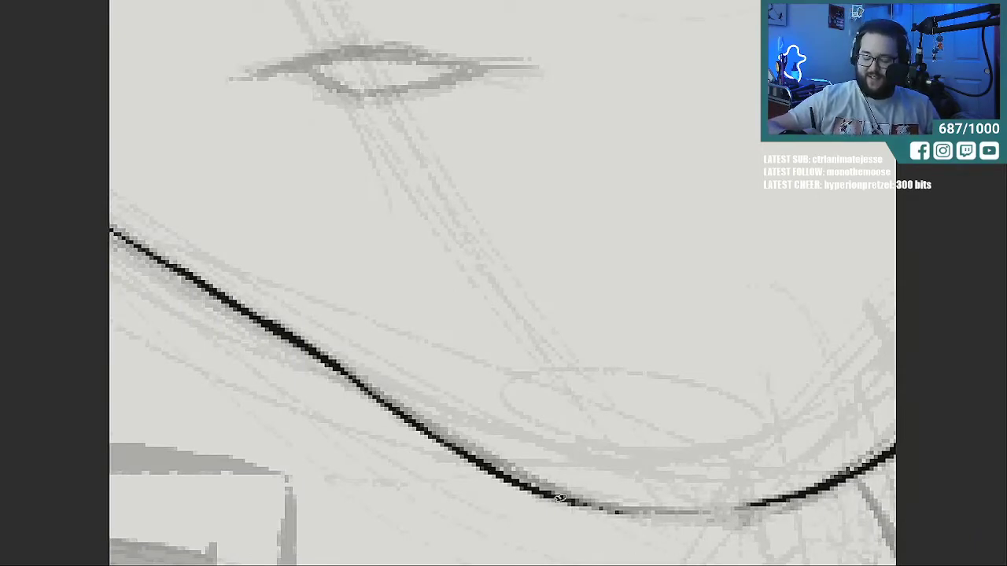
drag(576, 504, 739, 509)
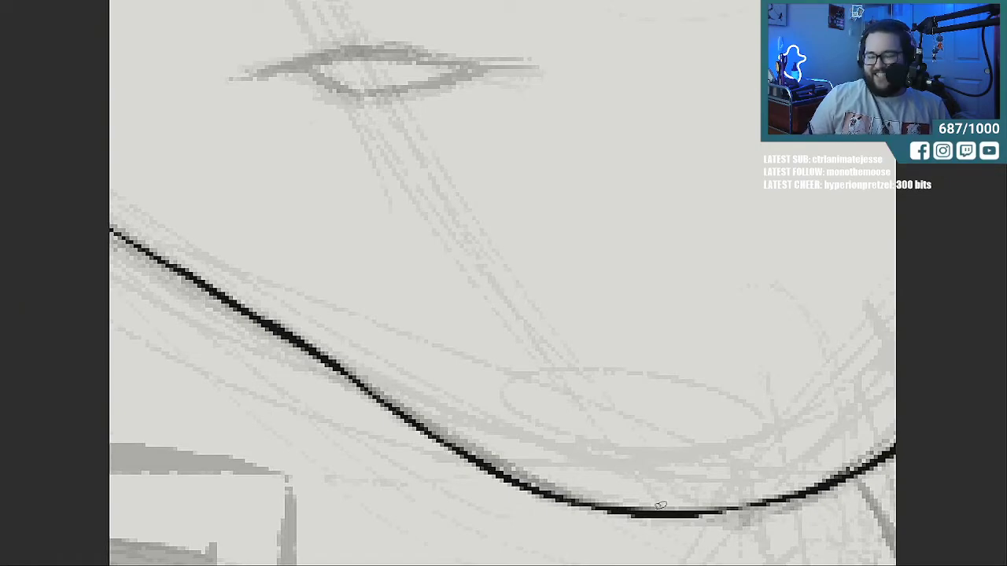
Ink the upper part of the near jawline from the crossing hair strand down toward the thin jaw stroke.
scroll(586, 564, right, 13)
scroll(585, 564, left, 2)
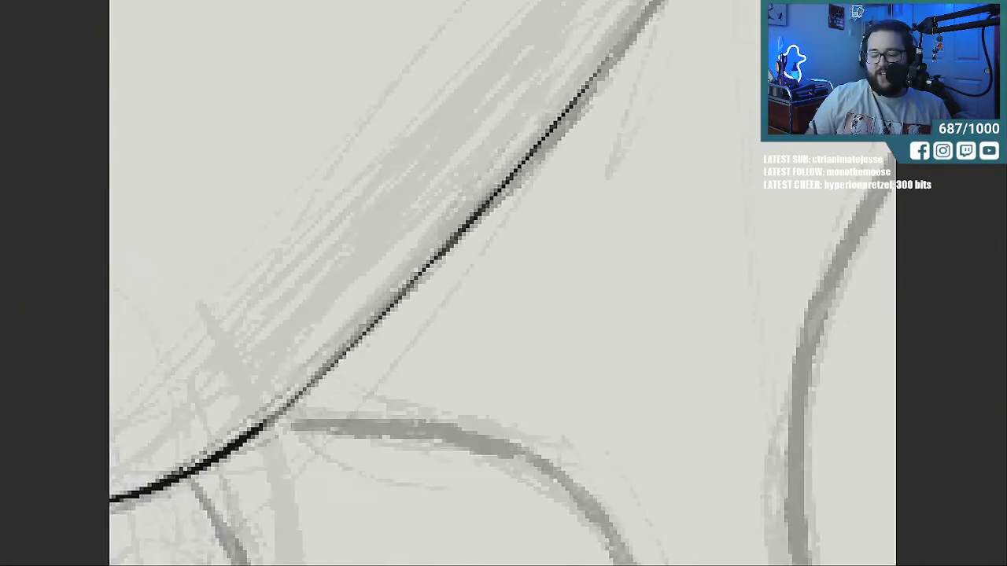
scroll(504, 283, up, 4)
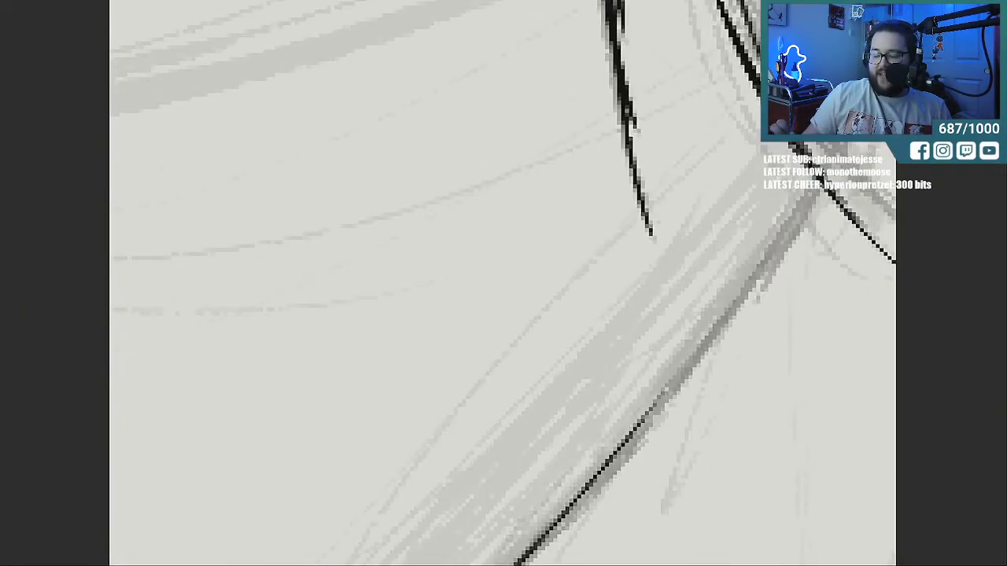
drag(814, 189, 765, 271)
drag(793, 224, 728, 324)
drag(759, 273, 703, 347)
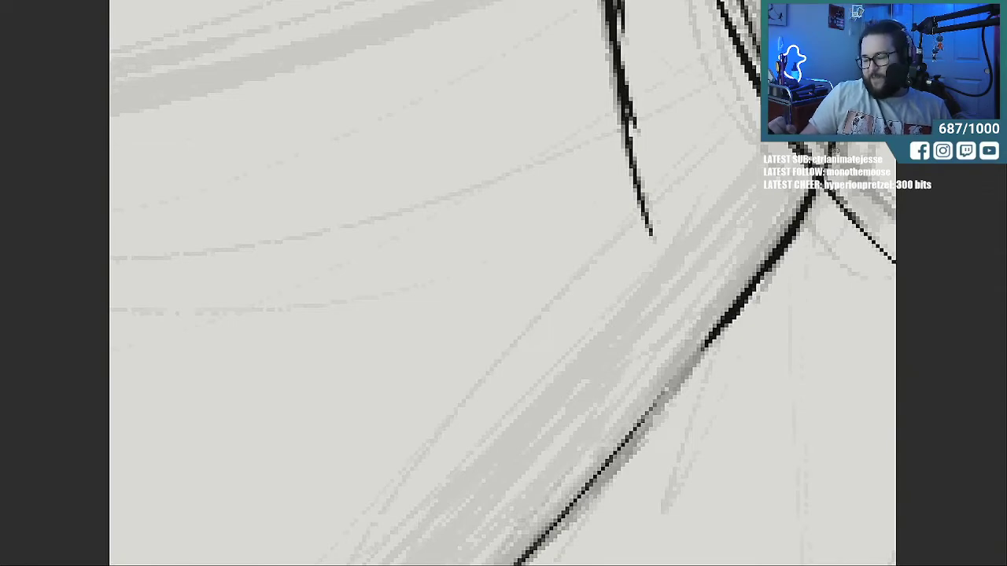
Ink the near face edge from the top of the jawline up between the side hair locks.
scroll(503, 283, up, 5)
scroll(503, 284, down, 1)
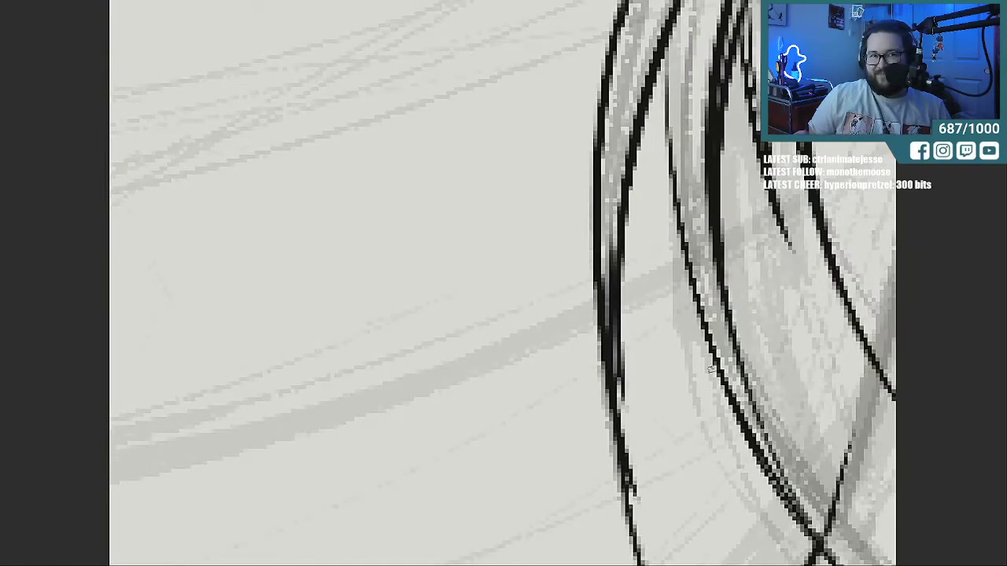
scroll(503, 283, right, 1)
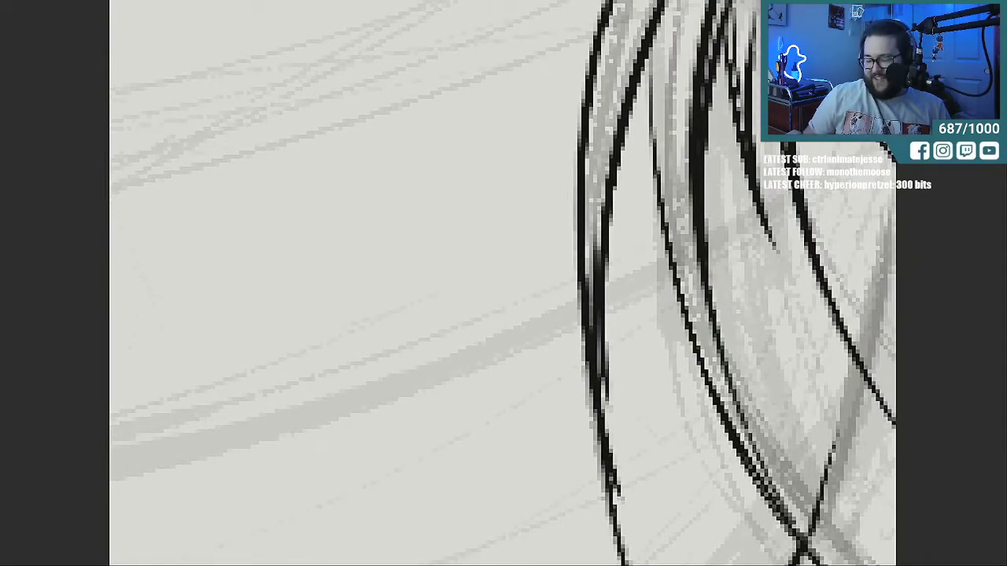
scroll(504, 283, right, 3)
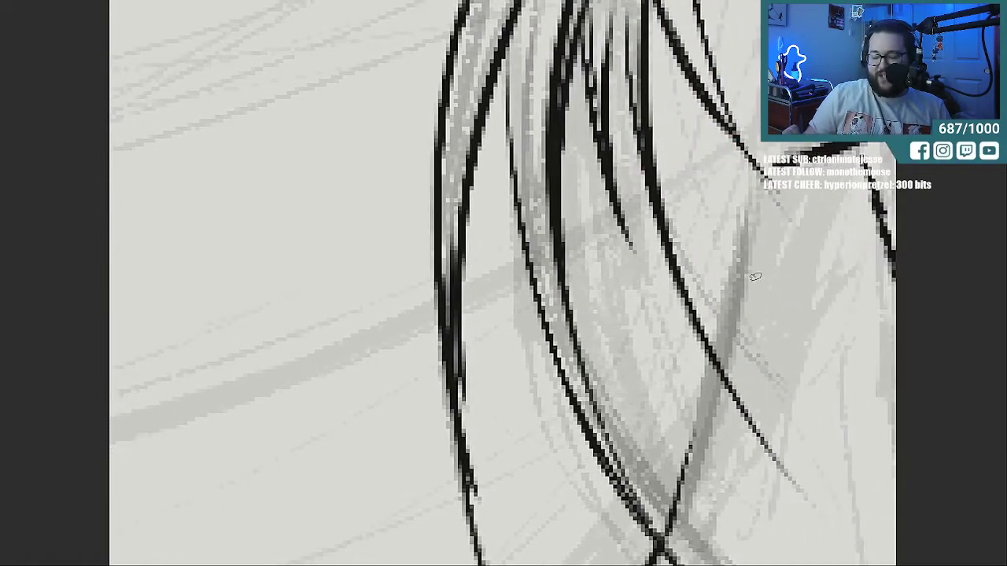
drag(737, 250, 672, 503)
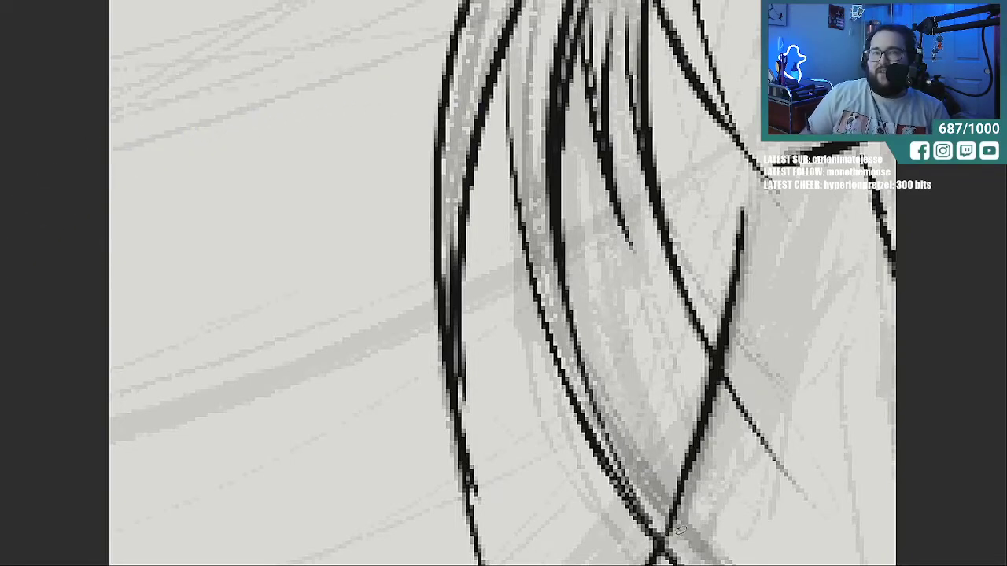
Ink the near eye's inner edge and pointed tear-duct corner, and run a thin lower lid line outward from it.
drag(618, 565, 577, 565)
scroll(503, 282, up, 5)
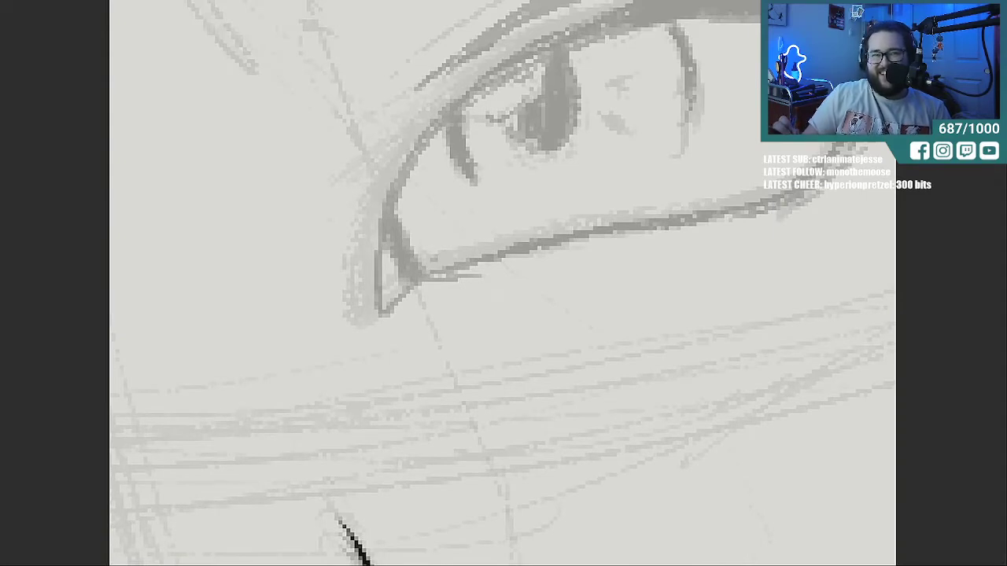
click(493, 200)
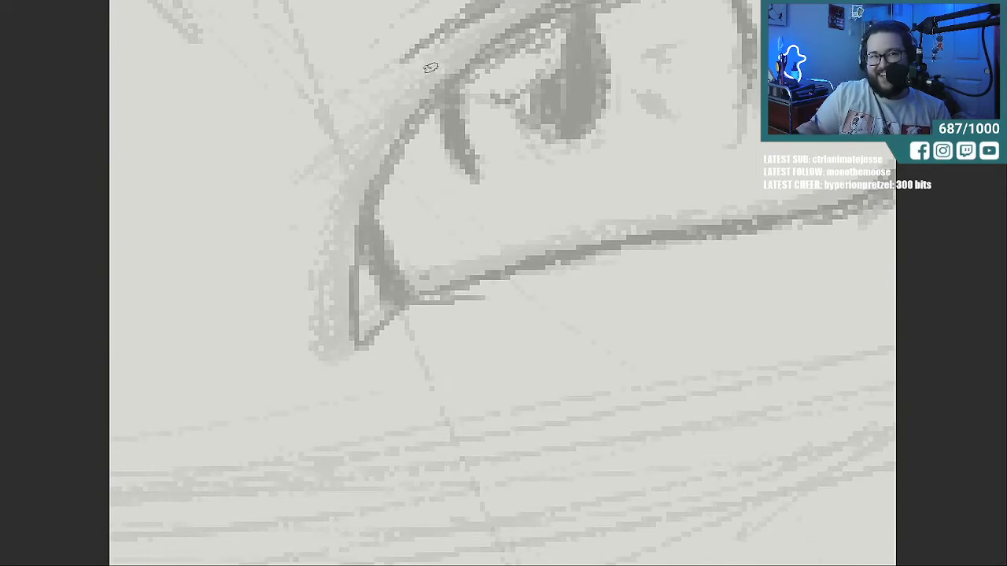
mouse_move(356, 346)
mouse_down()
mouse_move(363, 241)
mouse_move(379, 187)
mouse_up()
drag(366, 229, 466, 66)
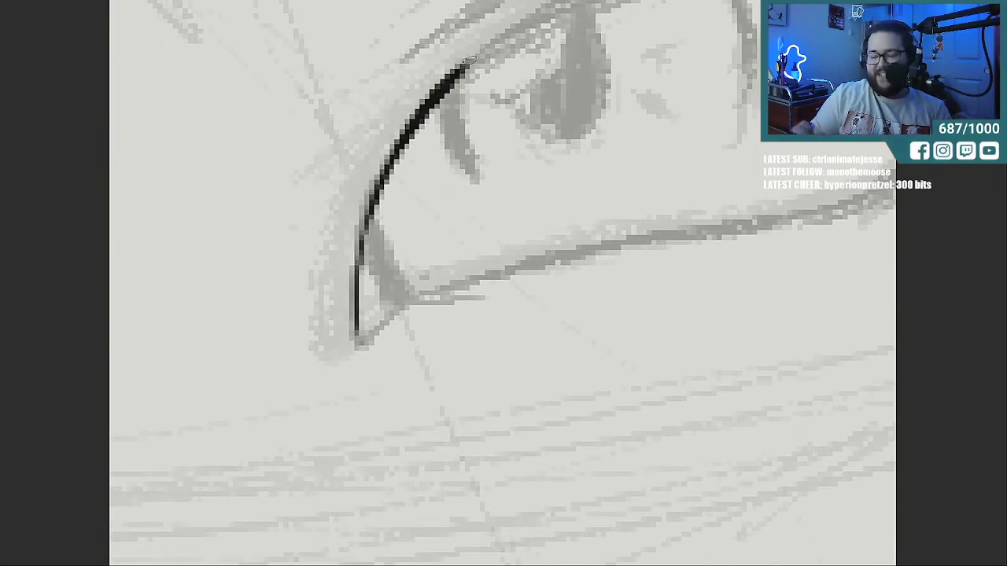
mouse_move(396, 284)
mouse_down()
mouse_move(374, 203)
mouse_move(386, 196)
mouse_up()
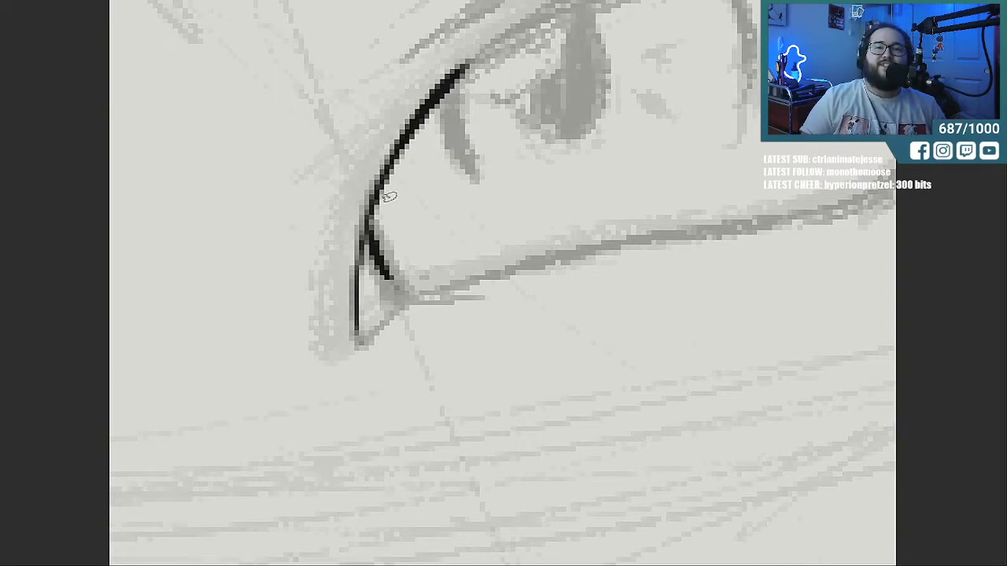
mouse_move(357, 344)
mouse_down()
mouse_move(413, 301)
mouse_move(484, 280)
mouse_up()
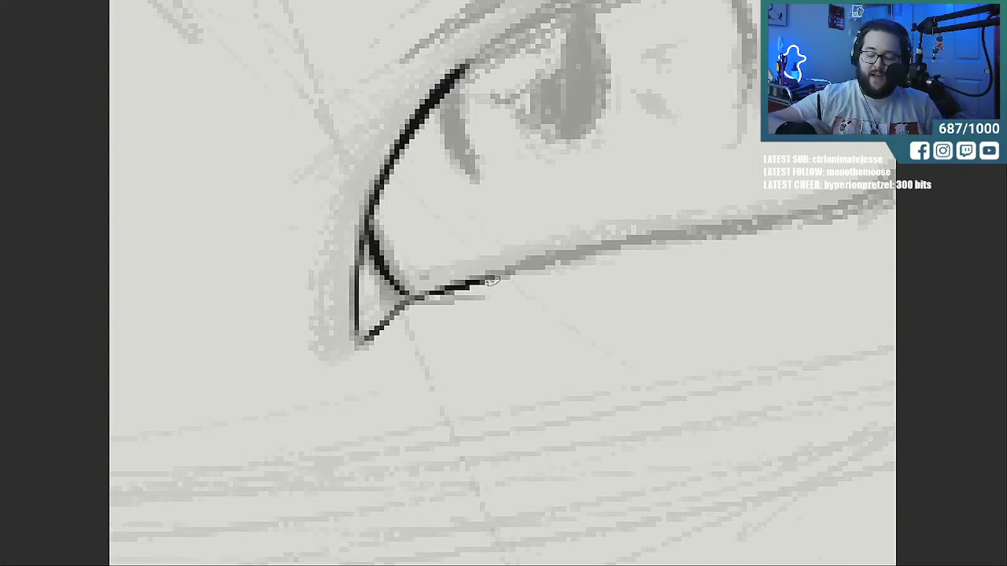
mouse_move(485, 279)
mouse_down()
mouse_move(625, 240)
mouse_move(751, 223)
mouse_up()
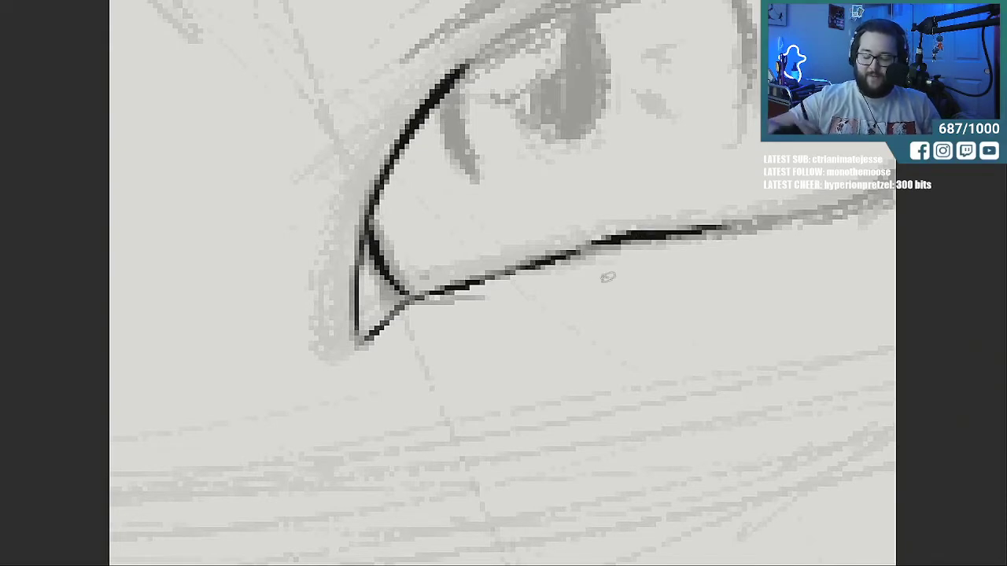
Ink the near eye's thick upper lid line, branching into the first outer lash and curving on toward the outer corner.
mouse_move(553, 564)
mouse_down()
mouse_move(589, 565)
mouse_move(568, 565)
mouse_up()
scroll(503, 283, up, 3)
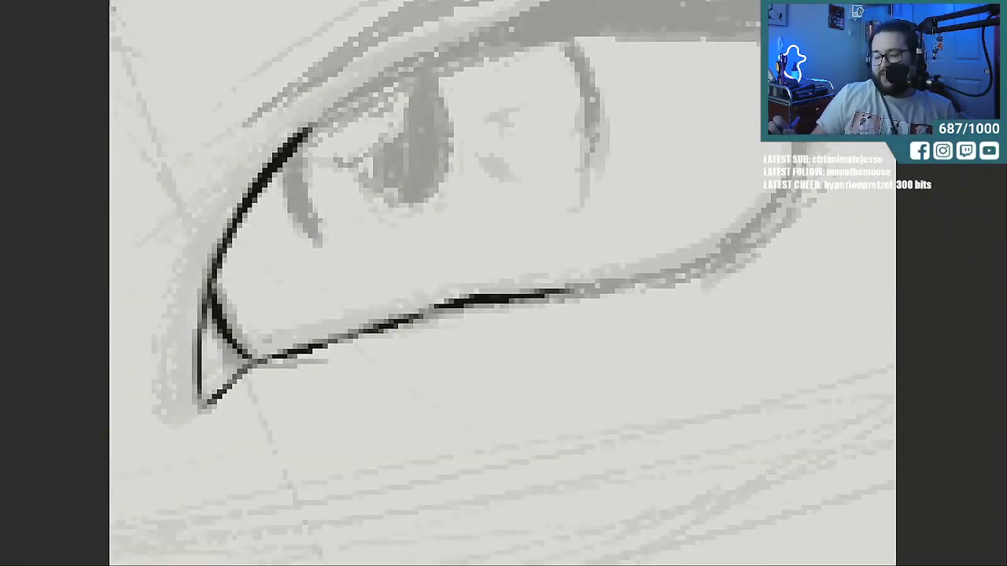
mouse_move(275, 224)
mouse_down()
mouse_move(415, 130)
mouse_move(502, 90)
mouse_up()
drag(423, 128, 645, 5)
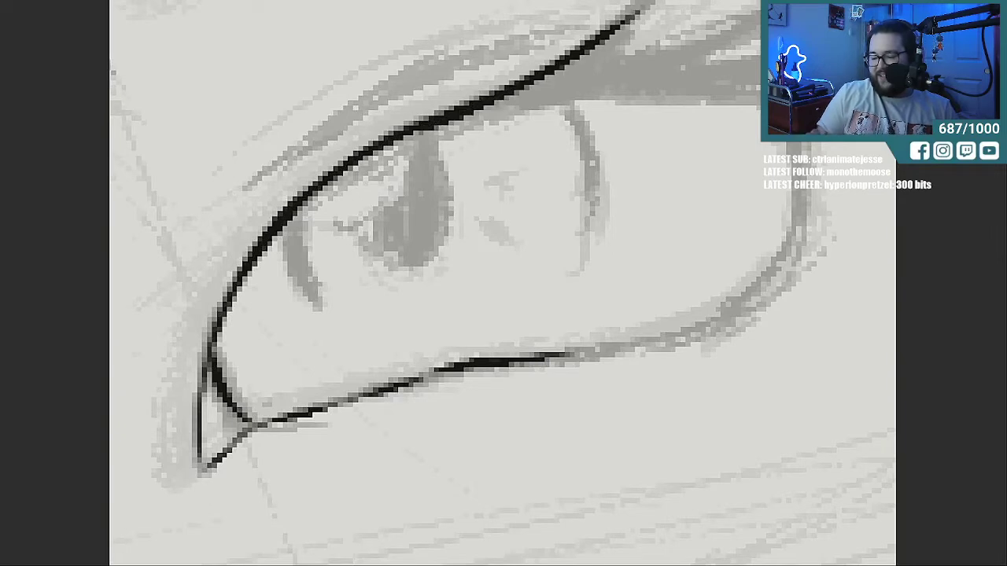
mouse_move(435, 131)
mouse_down()
mouse_move(585, 88)
mouse_move(751, 91)
mouse_move(760, 111)
mouse_up()
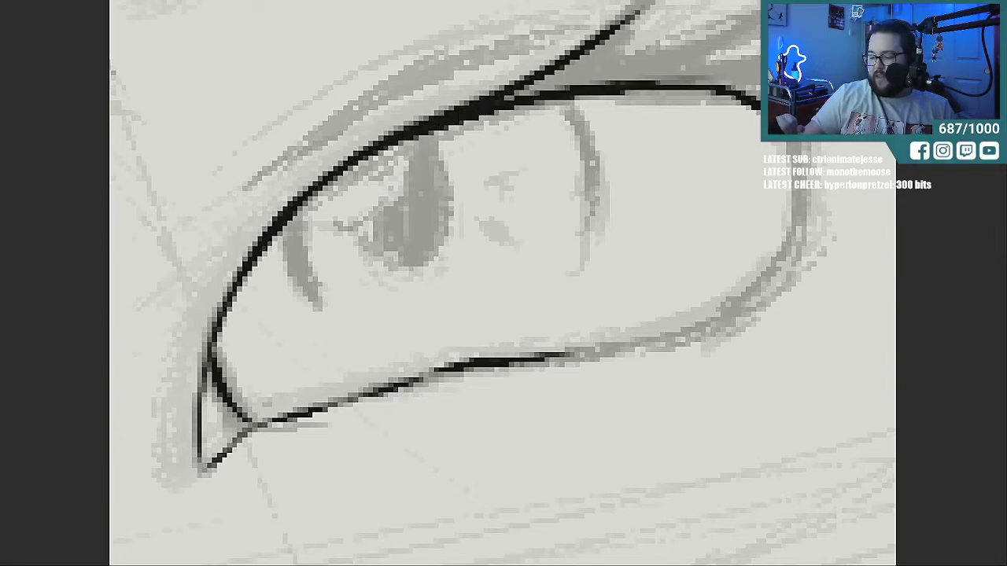
Ink the near eye's rounded outer edge and join it to the lower lid line.
mouse_move(796, 157)
mouse_down()
mouse_move(787, 263)
mouse_move(722, 301)
mouse_up()
mouse_move(519, 361)
mouse_down()
mouse_move(661, 337)
mouse_move(622, 351)
mouse_up()
drag(679, 338, 785, 262)
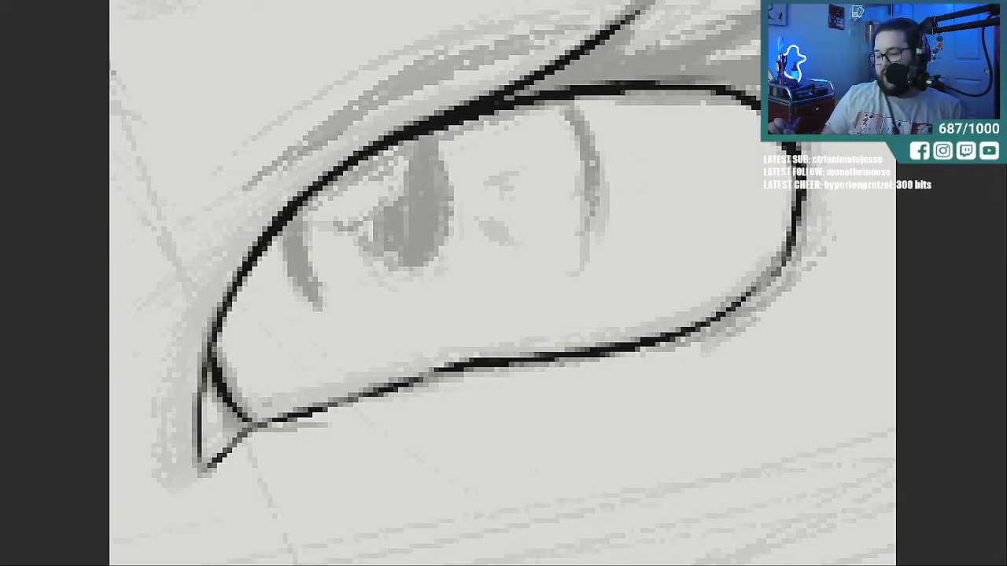
Ink the near eye's upper lashes as pointed clumps filled solid black, with one separate lash nearer the inner corner.
scroll(502, 283, up, 1)
scroll(502, 283, up, 1)
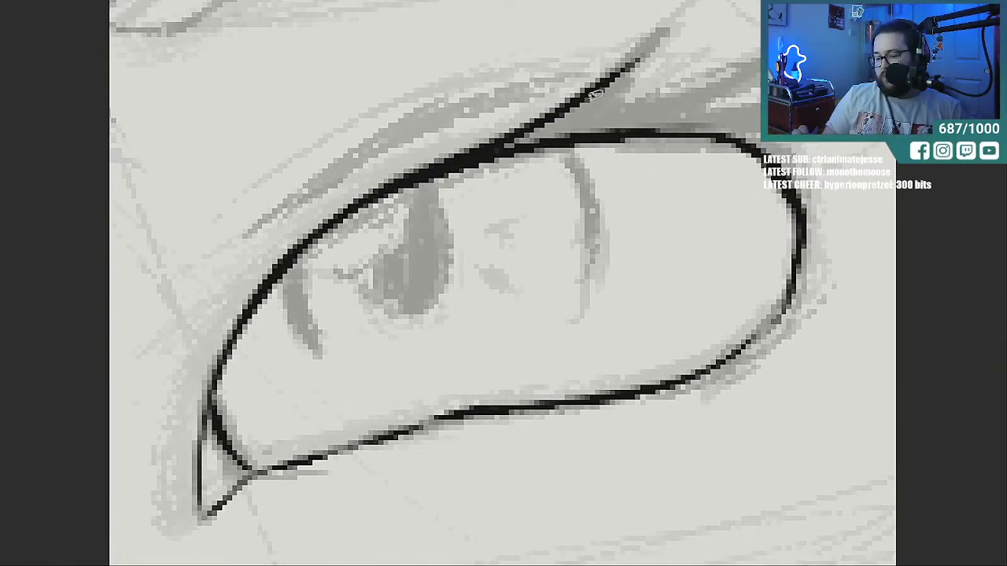
mouse_move(673, 31)
mouse_down()
mouse_move(621, 81)
mouse_move(731, 38)
mouse_up()
mouse_move(629, 98)
mouse_down()
mouse_move(747, 34)
mouse_move(762, 69)
mouse_up()
drag(685, 93, 761, 67)
mouse_move(686, 110)
mouse_down()
mouse_move(756, 83)
mouse_move(756, 102)
mouse_up()
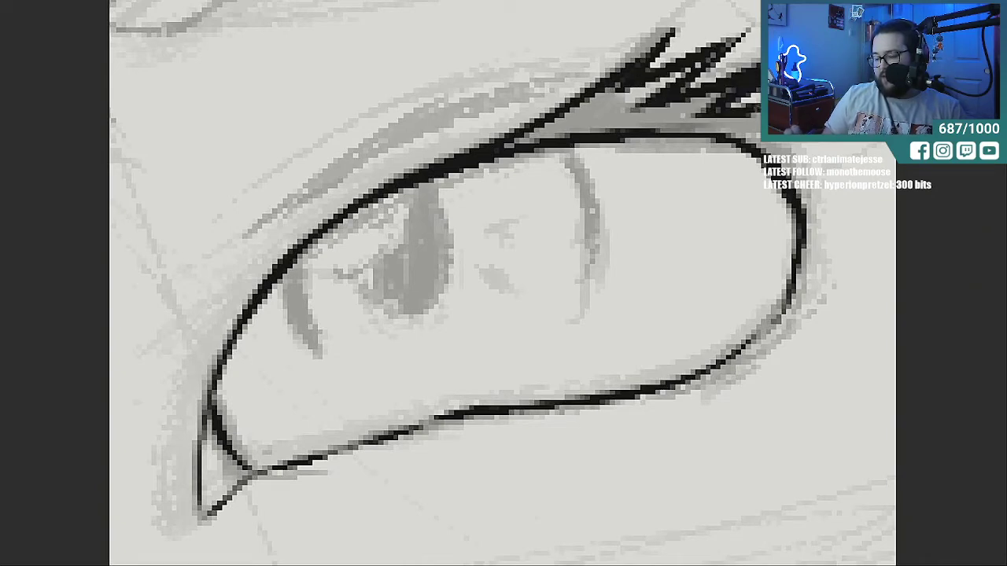
mouse_move(729, 139)
mouse_down()
mouse_move(762, 126)
mouse_move(765, 146)
mouse_move(747, 123)
mouse_move(664, 129)
mouse_move(606, 114)
mouse_move(614, 95)
mouse_move(694, 69)
mouse_move(582, 122)
mouse_move(724, 94)
mouse_move(725, 114)
mouse_move(630, 122)
mouse_move(693, 117)
mouse_up()
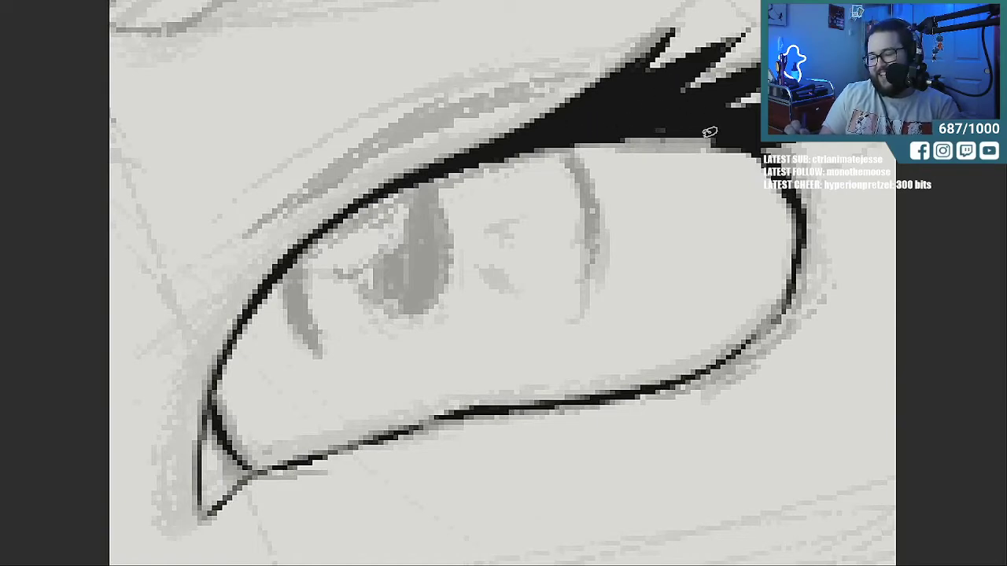
drag(472, 138, 525, 73)
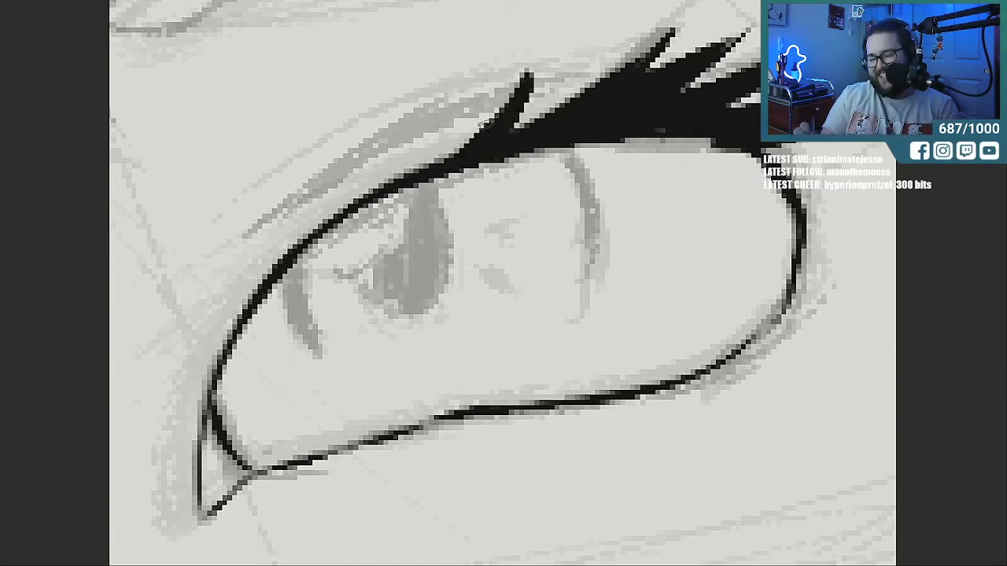
Ink the eyelid crease above the near eye, both sides of its iris and the outline of its pupil.
mouse_move(307, 193)
mouse_down()
mouse_move(447, 114)
mouse_move(609, 76)
mouse_up()
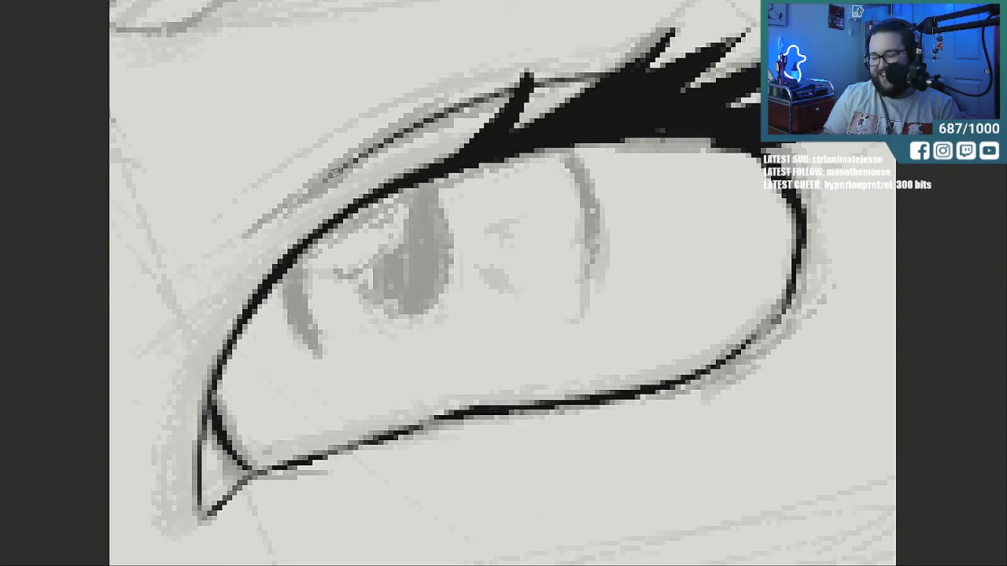
mouse_move(319, 350)
mouse_down()
mouse_move(285, 264)
mouse_move(299, 319)
mouse_up()
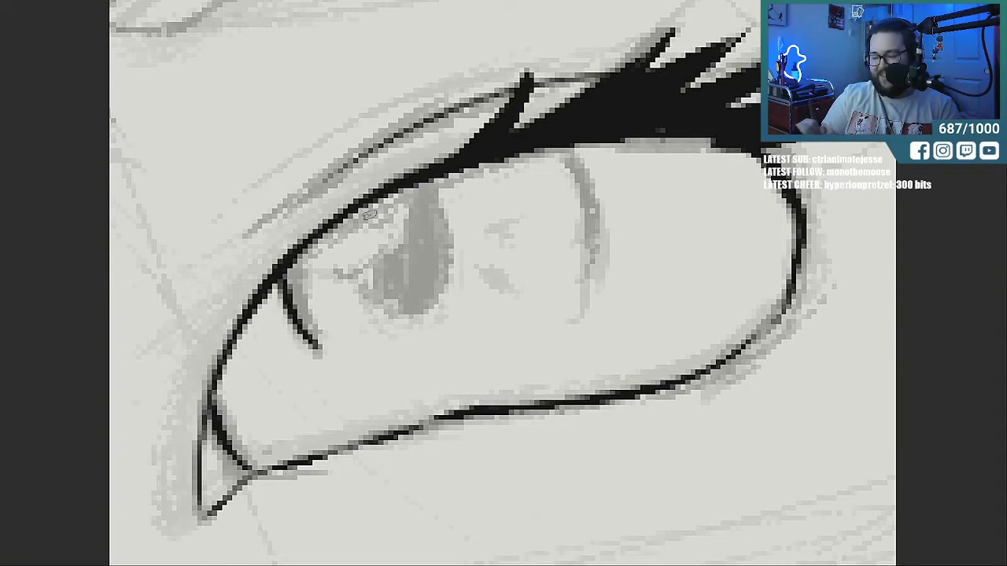
mouse_move(559, 150)
mouse_down()
mouse_move(593, 208)
mouse_move(594, 263)
mouse_up()
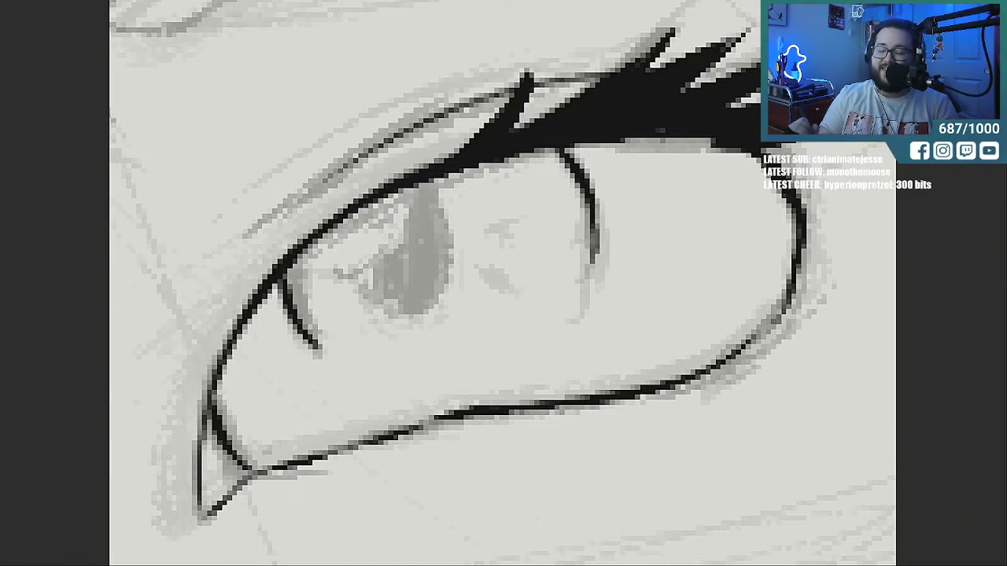
mouse_move(405, 188)
mouse_down()
mouse_move(376, 267)
mouse_move(397, 311)
mouse_move(428, 313)
mouse_move(450, 204)
mouse_up()
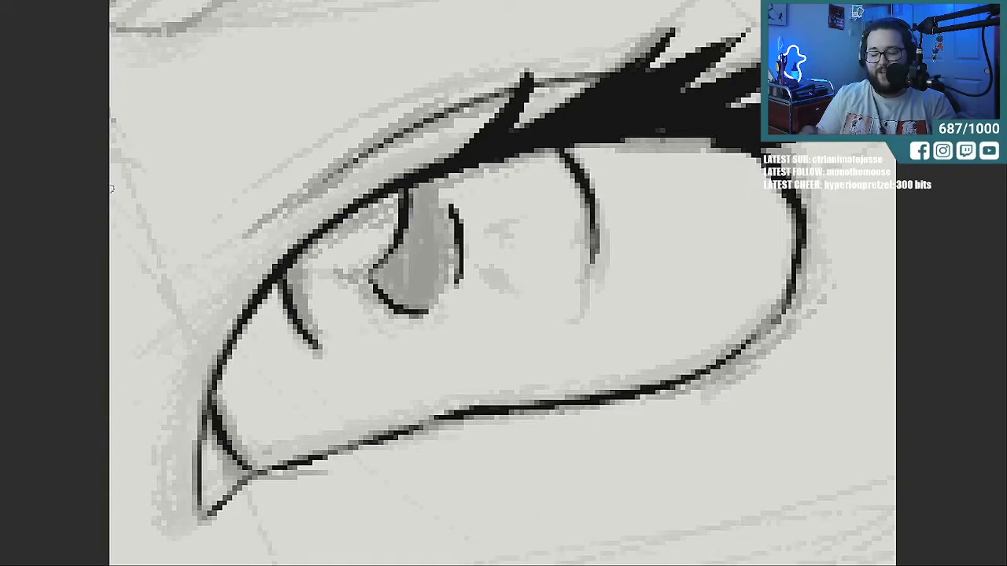
Ink the blunt inner end and the upper and lower edges of the near eyebrow's rising section.
scroll(724, 184, down, 5)
scroll(728, 173, down, 4)
scroll(728, 173, up, 5)
scroll(729, 173, up, 2)
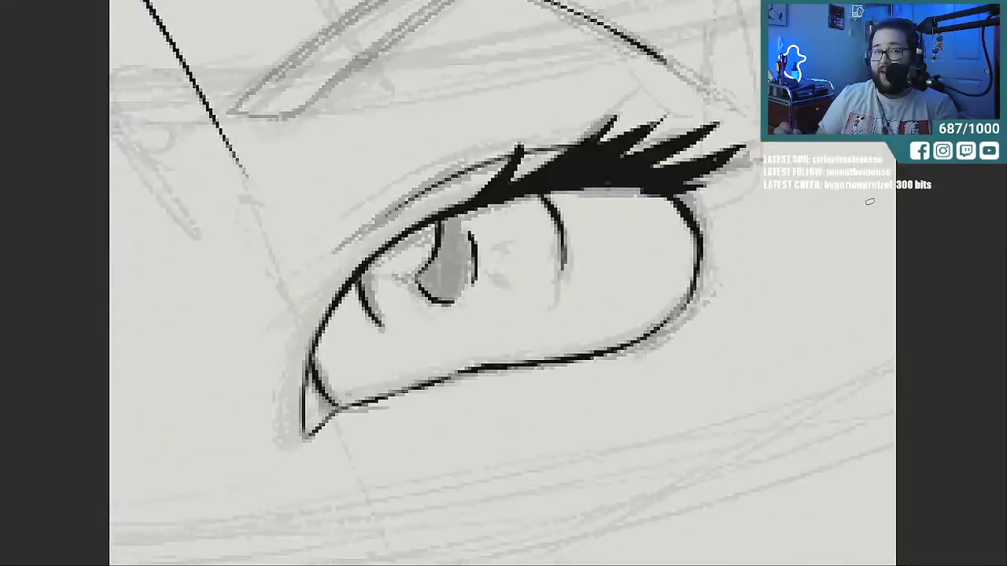
scroll(865, 201, up, 2)
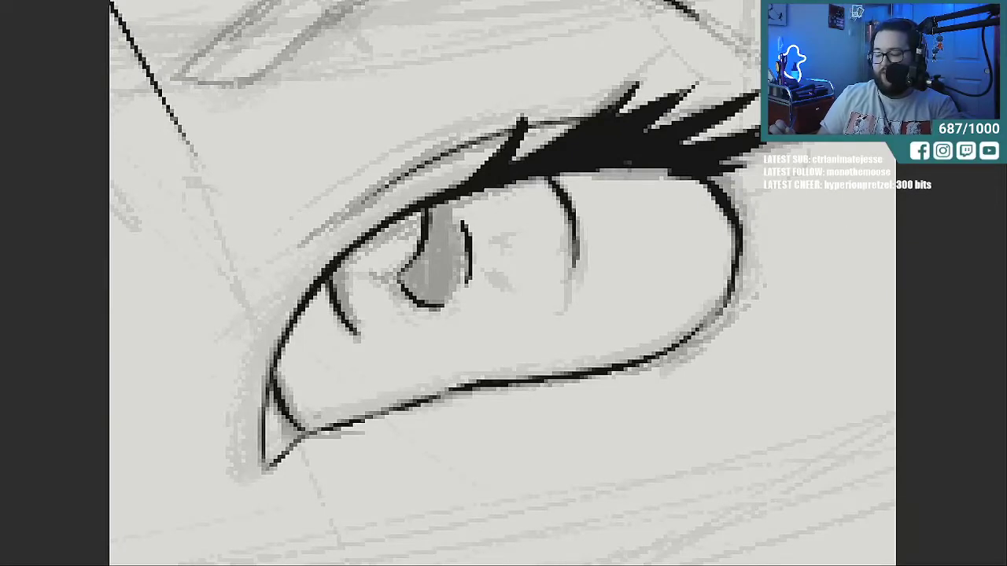
scroll(835, 220, up, 2)
scroll(835, 220, up, 2)
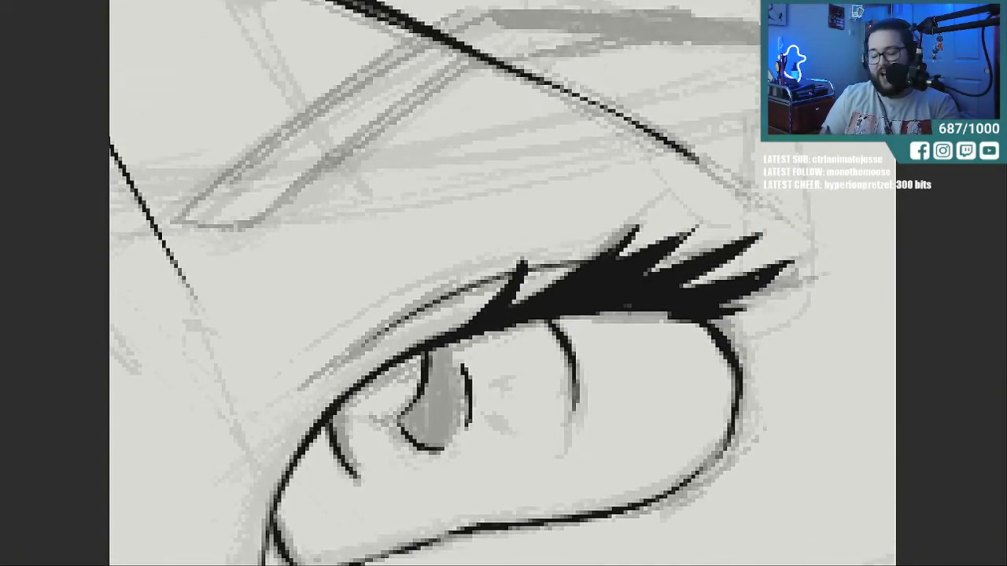
drag(263, 215, 409, 95)
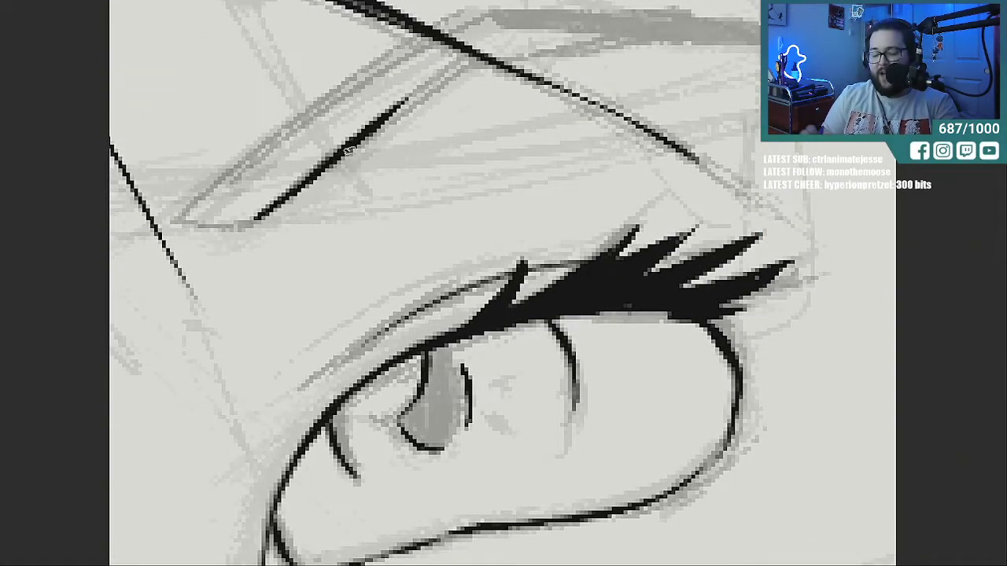
drag(350, 150, 472, 51)
mouse_move(189, 211)
mouse_down()
mouse_move(227, 223)
mouse_move(271, 214)
mouse_up()
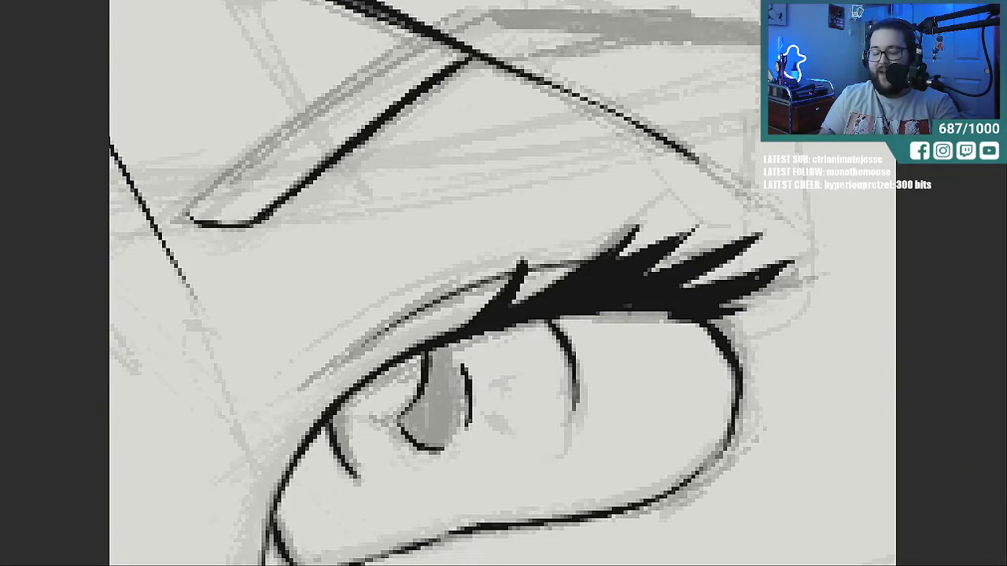
mouse_move(192, 219)
mouse_down()
mouse_move(303, 110)
mouse_move(502, 5)
mouse_up()
drag(460, 30, 515, 4)
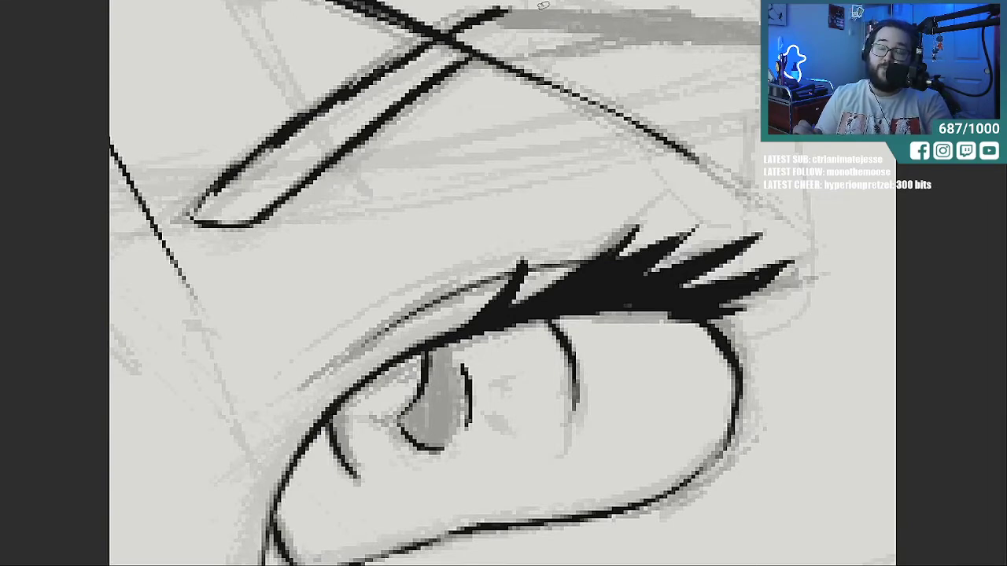
Ink the upper and lower edges of the near eyebrow's outer part, tapering together into a pointed tail.
drag(486, 52, 755, 35)
drag(499, 11, 741, 35)
drag(674, 25, 759, 33)
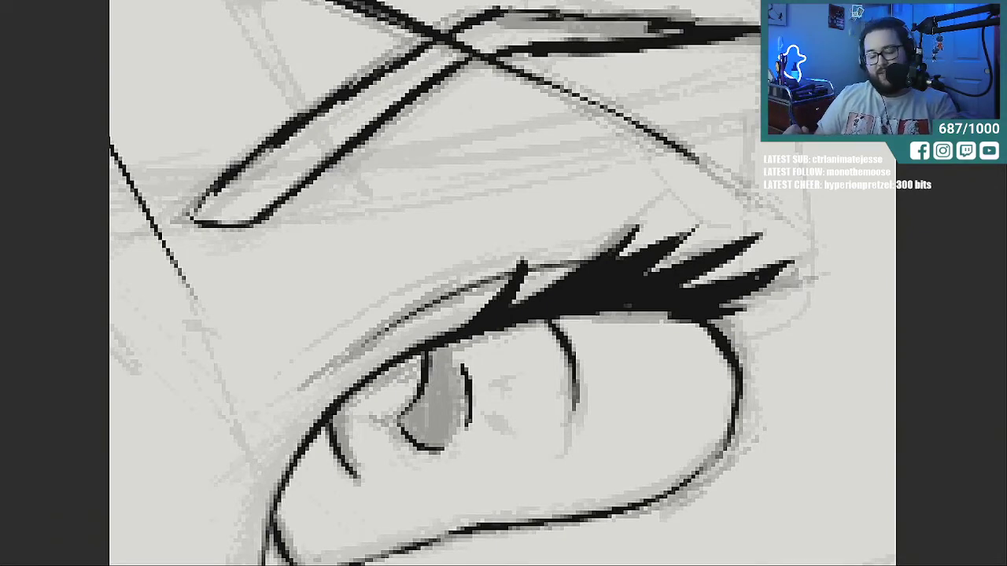
Extend the hair strand above the near eyebrow back to the crossing fringe strand with a smooth tapered line.
scroll(503, 283, down, 8)
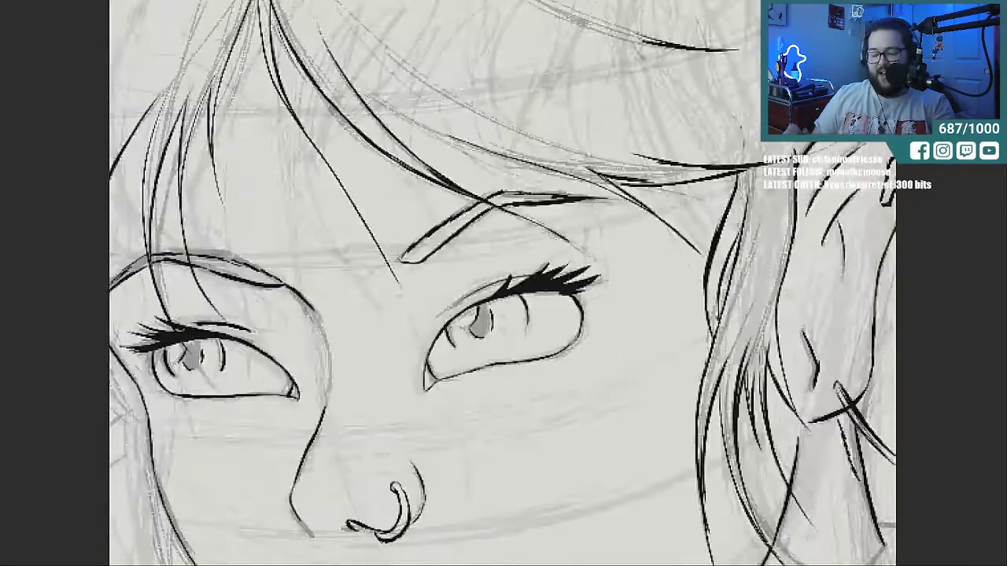
scroll(503, 283, up, 8)
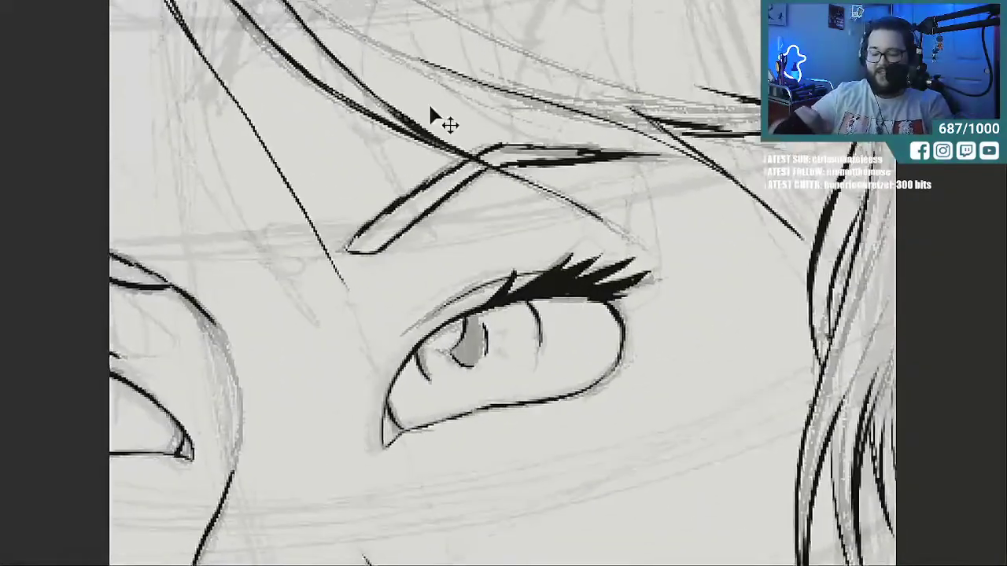
scroll(504, 283, up, 8)
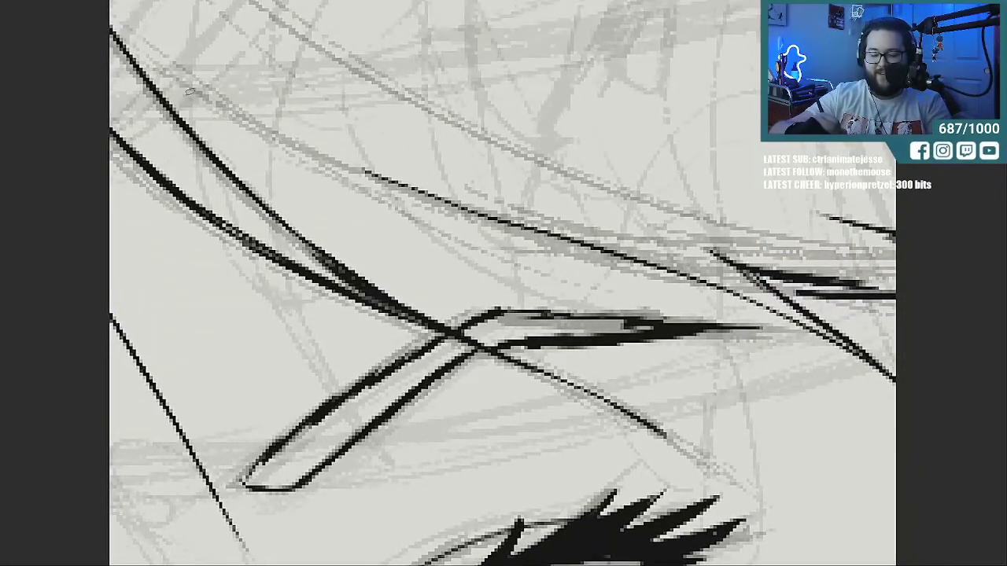
mouse_move(131, 53)
mouse_down()
mouse_move(228, 114)
mouse_move(359, 168)
mouse_up()
drag(264, 133, 384, 181)
drag(299, 154, 376, 179)
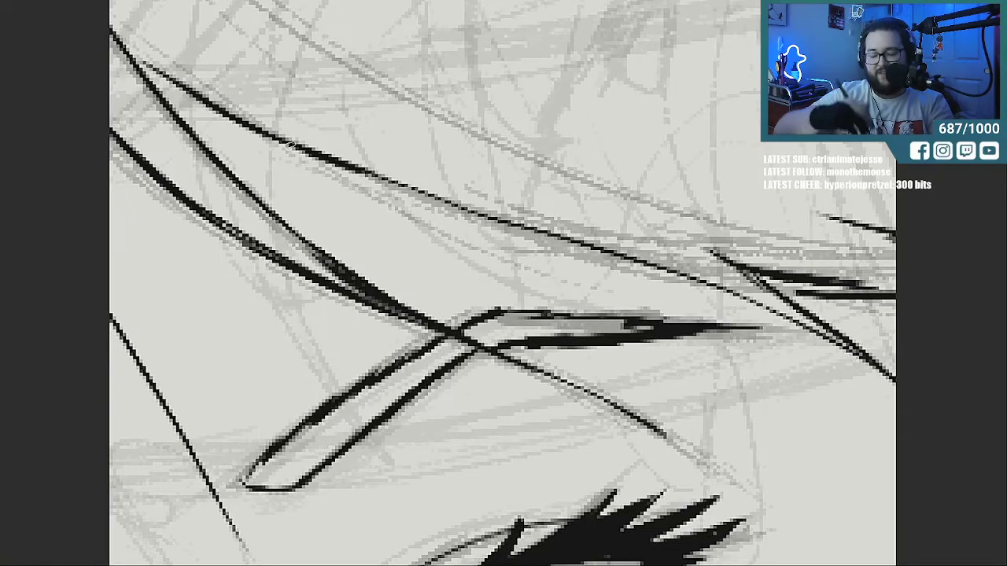
drag(132, 55, 178, 88)
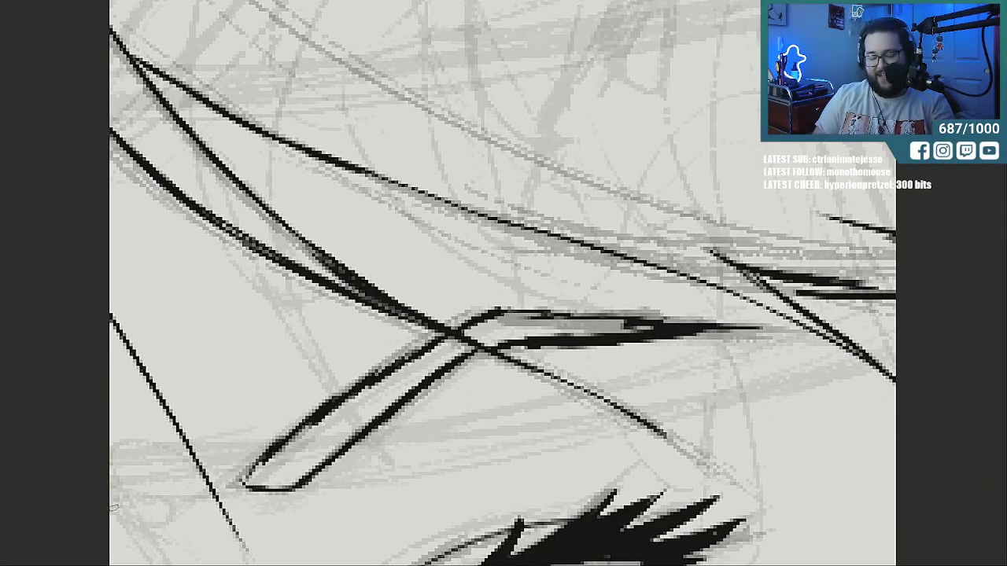
Ink the small parted mouth below the nose with thin upper and lower lip lines.
key(ctrl+0)
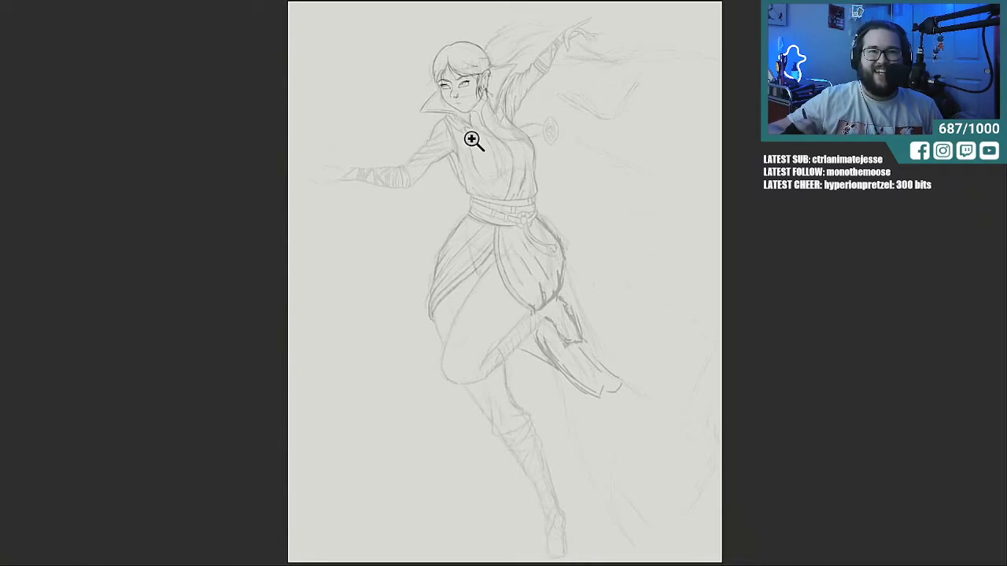
drag(490, 97, 499, 218)
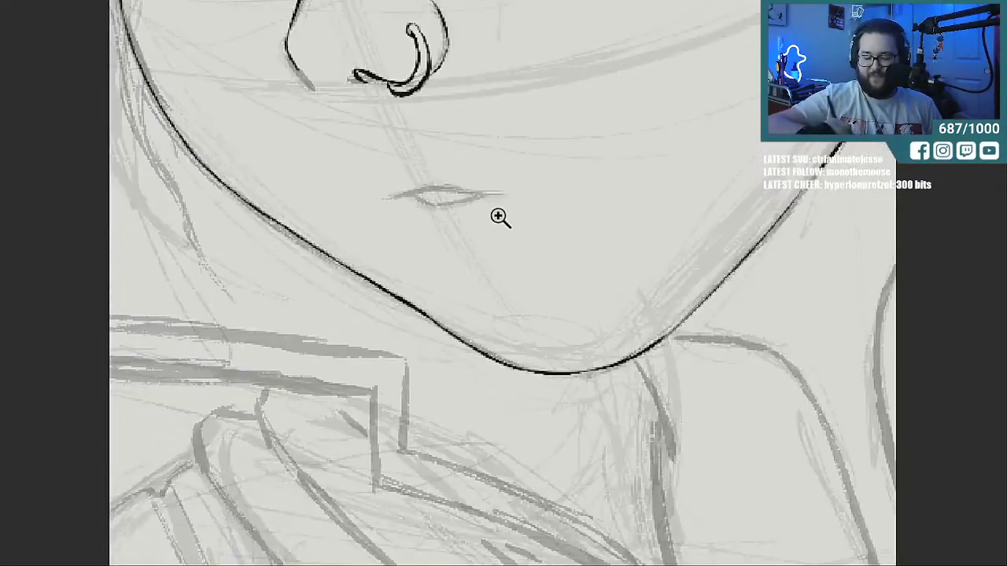
drag(391, 195, 480, 191)
mouse_move(406, 192)
mouse_down()
mouse_move(430, 204)
mouse_move(485, 195)
mouse_up()
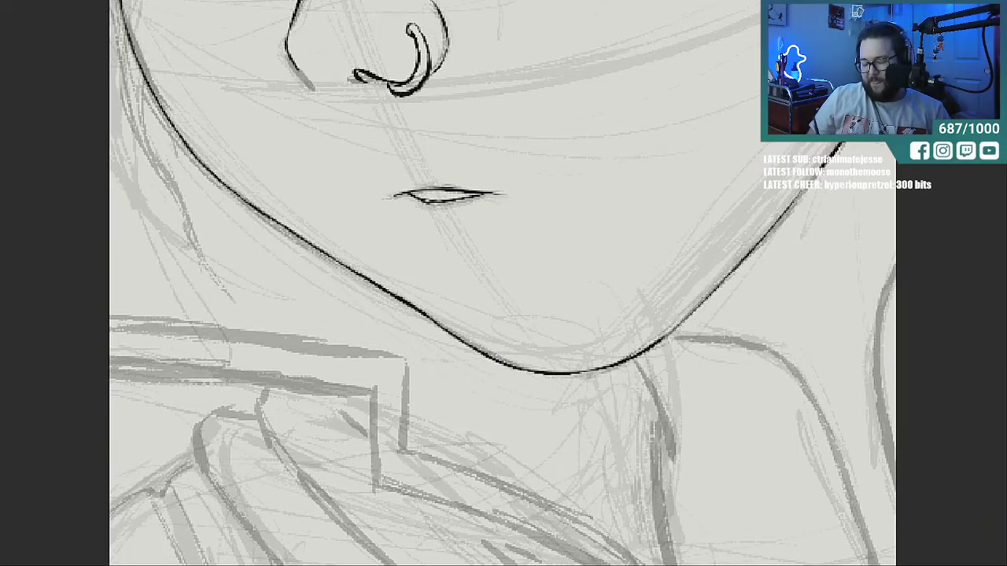
Ink the front edge of the high collar beside the neck, curving up from the chest to below the ear.
scroll(503, 283, right, 10)
scroll(503, 283, left, 3)
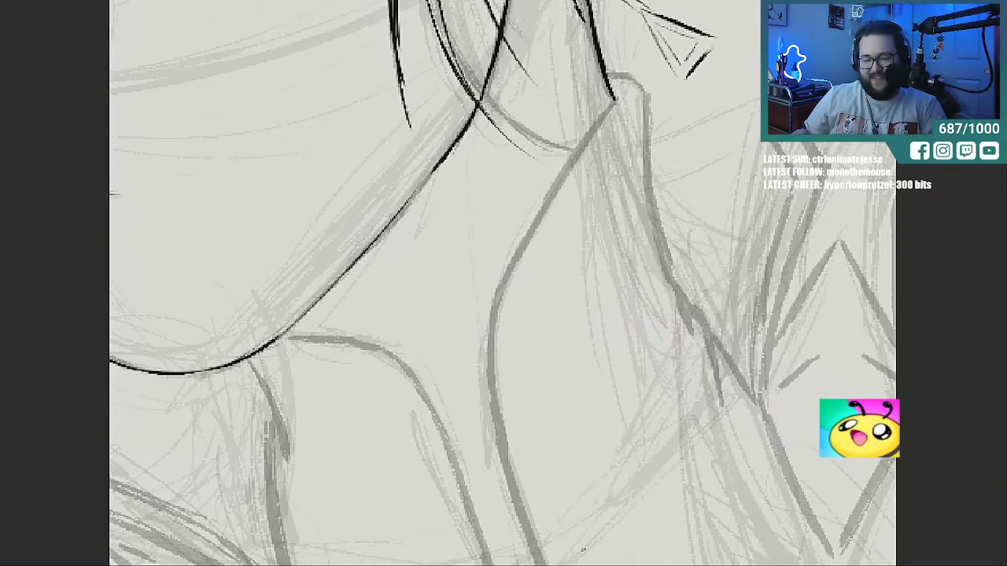
key(ctrl+plus)
drag(501, 494, 489, 394)
drag(498, 459, 488, 341)
drag(495, 404, 492, 294)
mouse_move(490, 346)
mouse_down()
mouse_move(508, 267)
mouse_move(572, 167)
mouse_up()
drag(515, 265, 612, 105)
drag(568, 175, 641, 58)
Ink the collar's rounded top and its back edge, running down past the small notch along the sketch.
mouse_move(607, 105)
mouse_down()
mouse_move(661, 26)
mouse_move(689, 63)
mouse_move(688, 114)
mouse_up()
drag(682, 62, 689, 172)
drag(687, 97, 697, 252)
drag(684, 162, 728, 311)
drag(694, 227, 730, 323)
drag(694, 173, 698, 226)
mouse_move(723, 299)
mouse_down()
mouse_move(750, 316)
mouse_move(779, 417)
mouse_up()
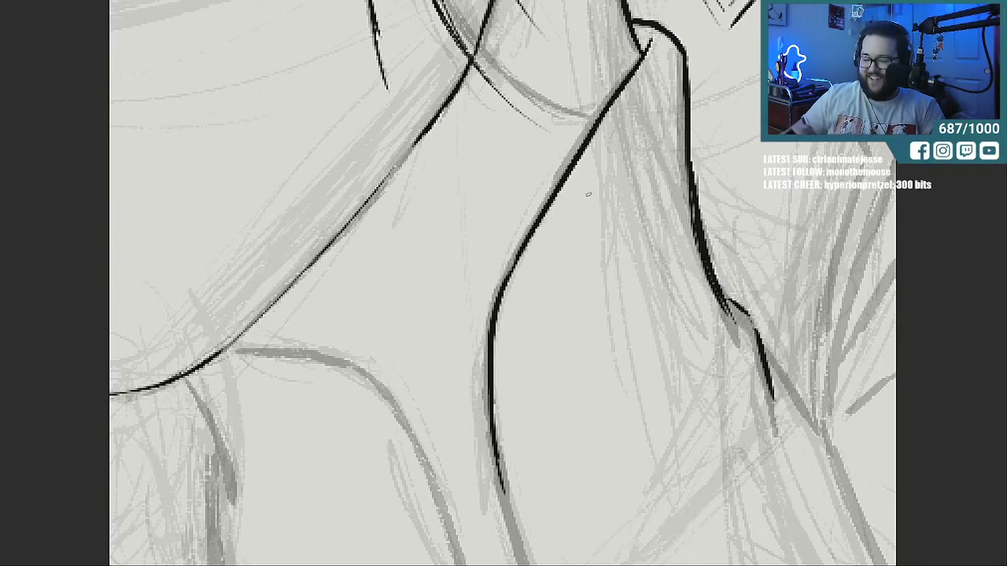
Ink a second line parallel to the collar's front edge, running from its top corner down around the bend.
drag(510, 402, 513, 319)
mouse_move(507, 378)
mouse_down()
mouse_move(527, 271)
mouse_move(646, 63)
mouse_up()
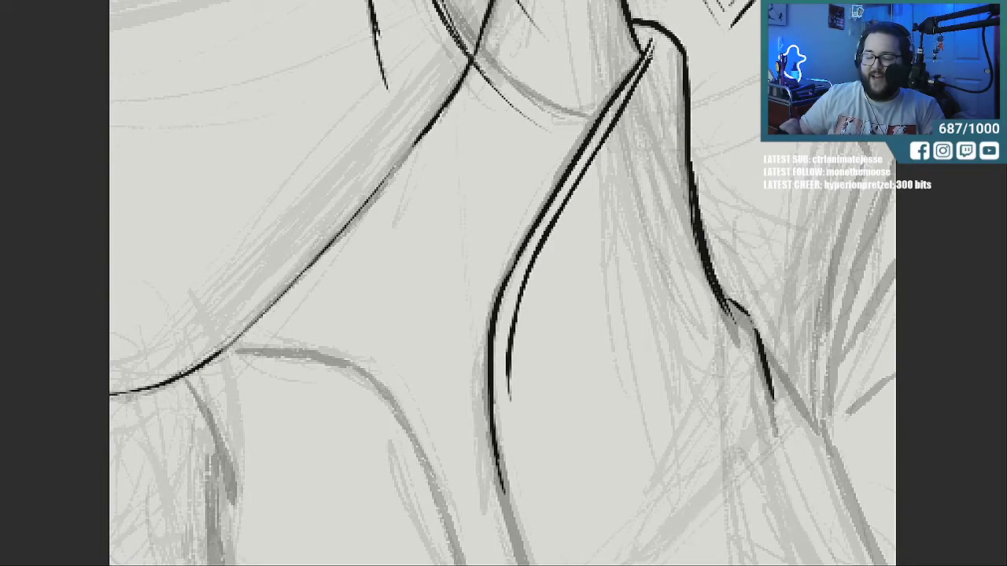
drag(525, 487, 509, 368)
drag(519, 464, 510, 358)
Extend the collar's front edge line down the chest to where the sketched panel edge meets it.
scroll(503, 284, down, 5)
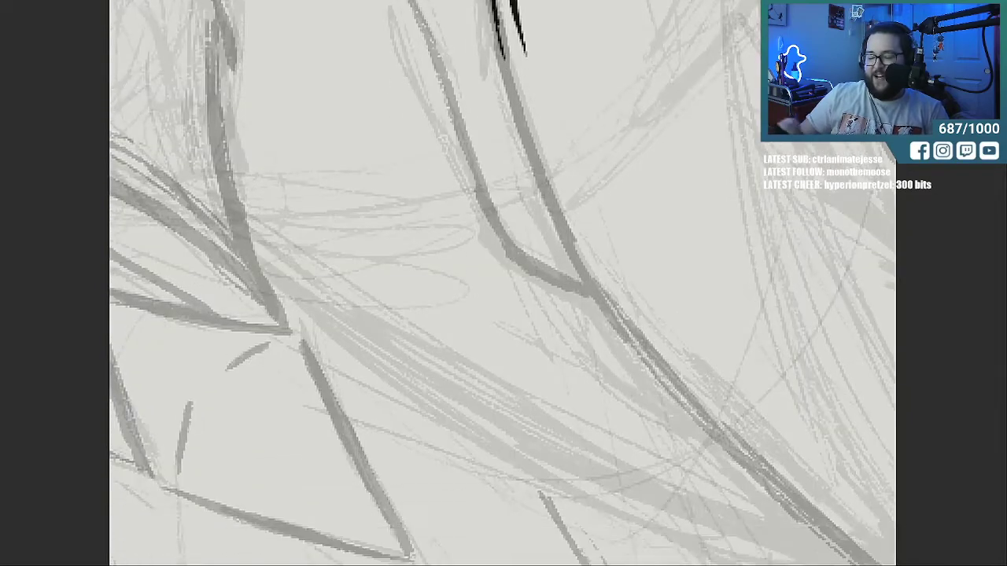
drag(520, 123, 500, 55)
drag(537, 162, 496, 42)
drag(555, 203, 512, 94)
drag(530, 142, 577, 253)
drag(551, 197, 607, 299)
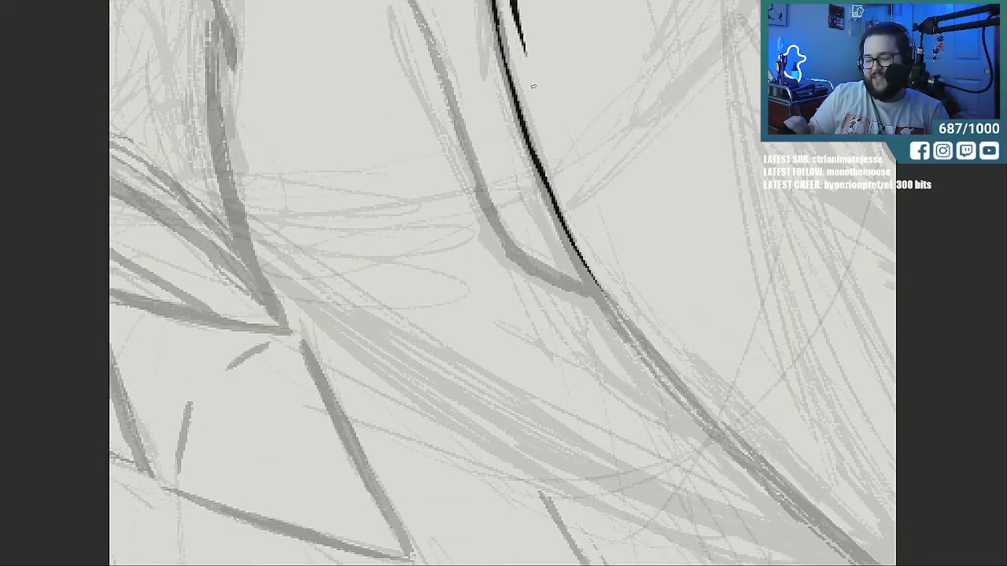
Extend the collar's parallel trim line down the chest and let both lines converge below the panel junction.
drag(518, 28, 544, 123)
drag(524, 55, 587, 214)
drag(544, 127, 592, 233)
drag(561, 178, 608, 267)
drag(581, 222, 642, 324)
mouse_move(588, 247)
mouse_down()
mouse_move(687, 384)
mouse_move(611, 298)
mouse_move(694, 396)
mouse_up()
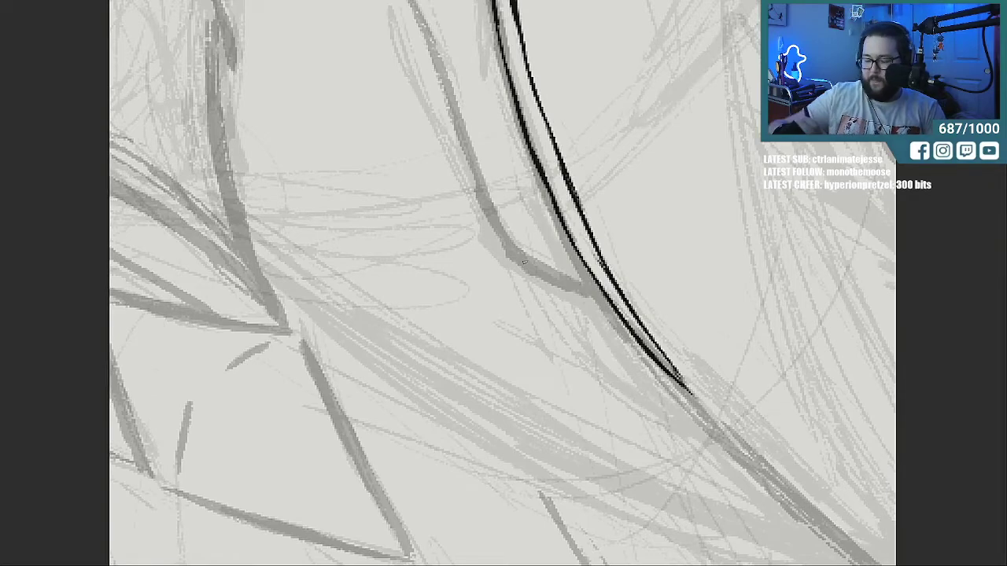
Ink the S-curved edge of the chest panel from the jawline down to the collar's front edge.
mouse_move(551, 269)
mouse_down()
mouse_move(508, 248)
mouse_move(599, 287)
mouse_move(589, 281)
mouse_up()
drag(514, 248, 481, 191)
drag(496, 224, 447, 88)
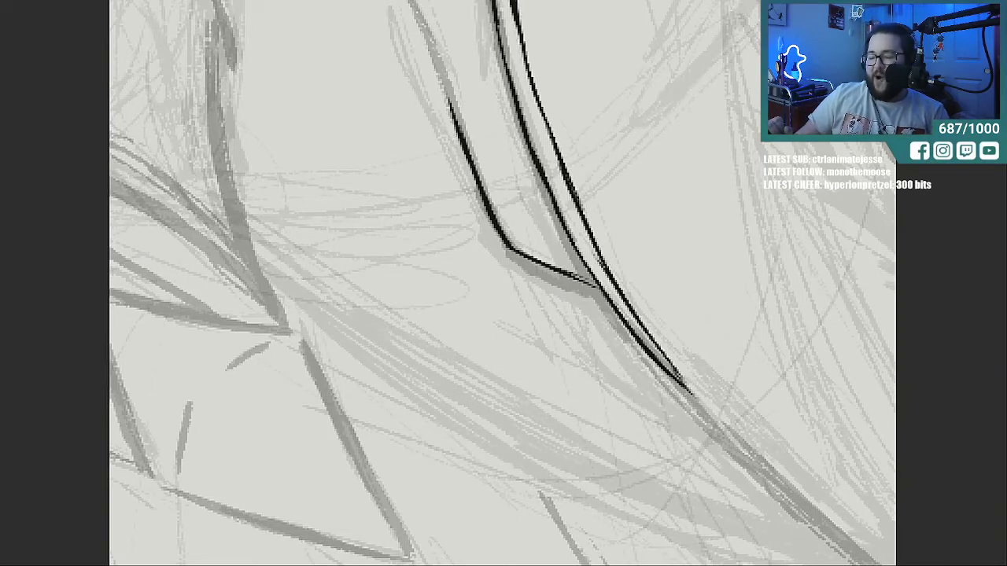
scroll(502, 283, up, 5)
mouse_move(228, 120)
mouse_down()
mouse_move(327, 129)
mouse_move(380, 159)
mouse_move(438, 267)
mouse_move(450, 319)
mouse_up()
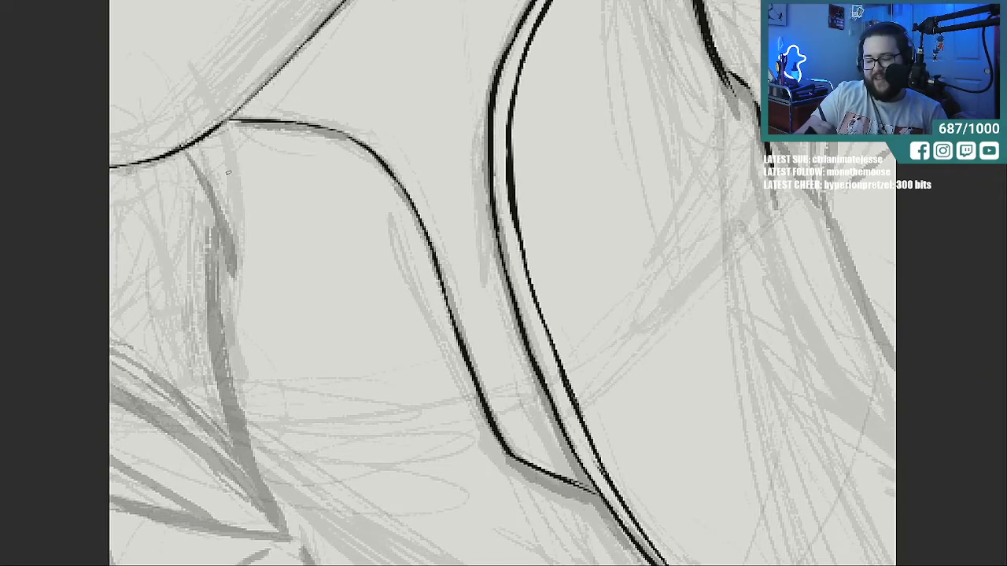
Ink the short slanted neck line below the chin and the longer line running down beneath it.
drag(186, 150, 229, 274)
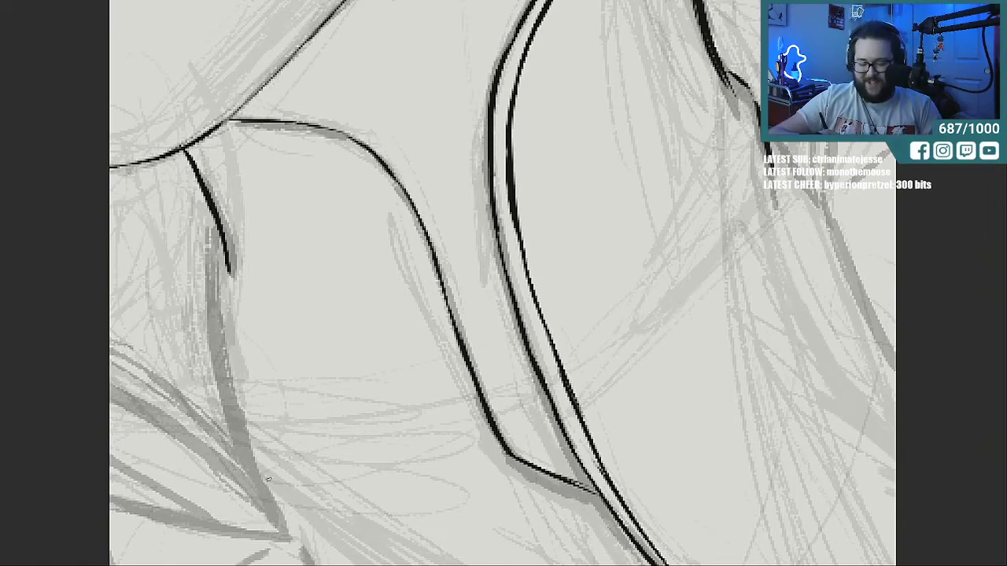
drag(248, 458, 212, 303)
drag(212, 242, 217, 329)
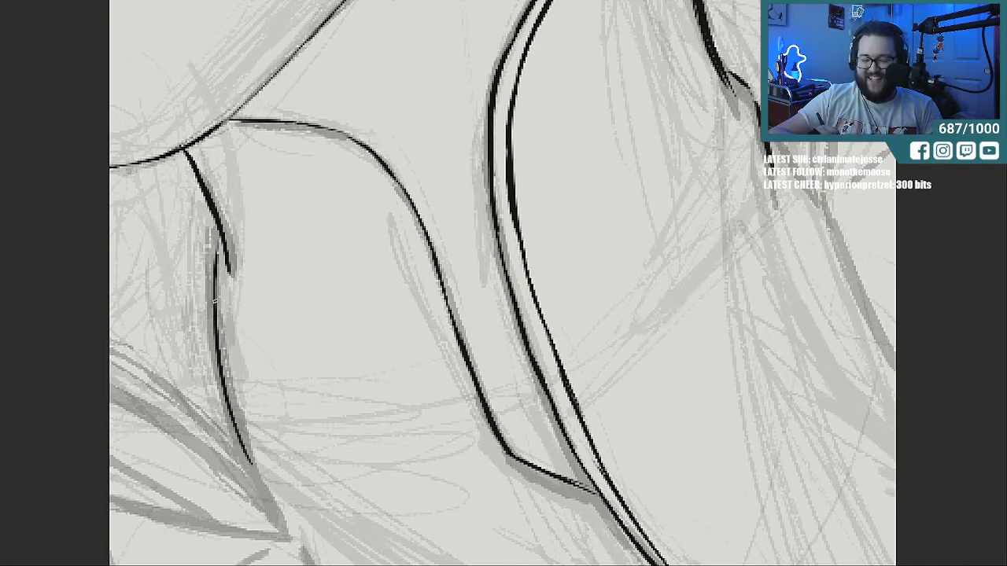
Add broken accent lines along the inside of the curved chest panel edge and lengthen the long neck line's upper end.
mouse_move(271, 137)
mouse_down()
mouse_move(360, 162)
mouse_move(414, 258)
mouse_up()
drag(423, 299, 452, 368)
drag(433, 323, 462, 394)
drag(516, 479, 583, 505)
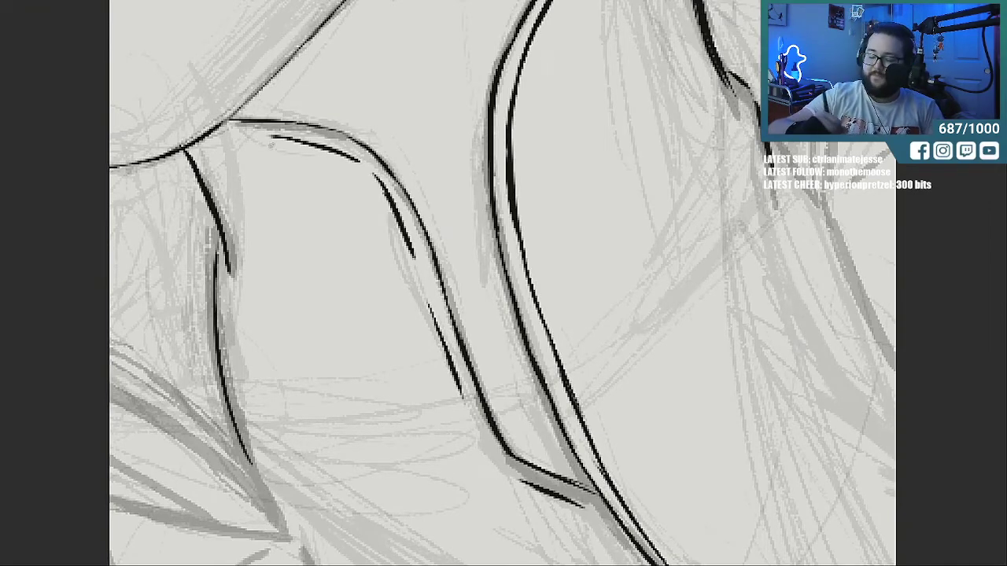
drag(207, 132, 275, 138)
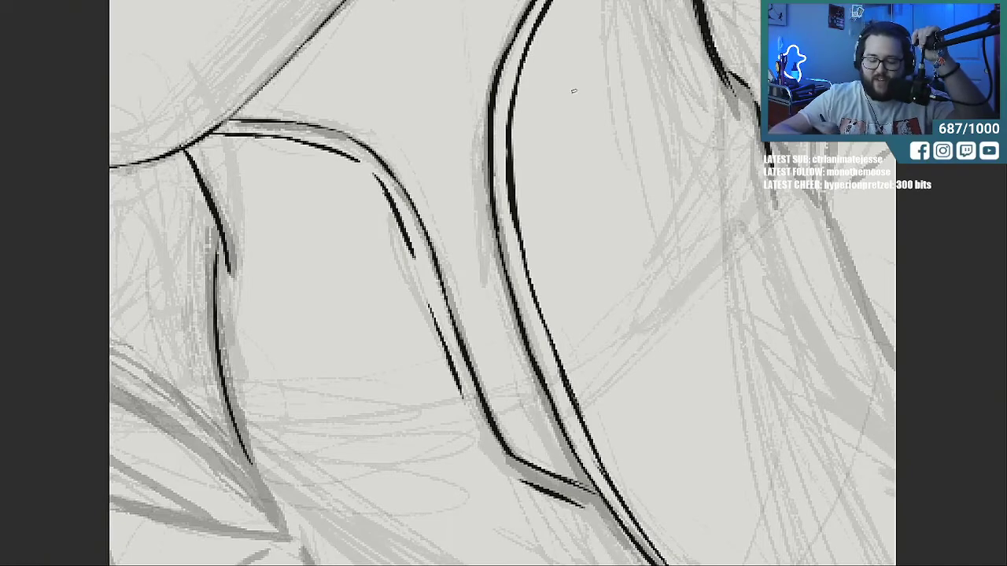
drag(215, 273, 219, 238)
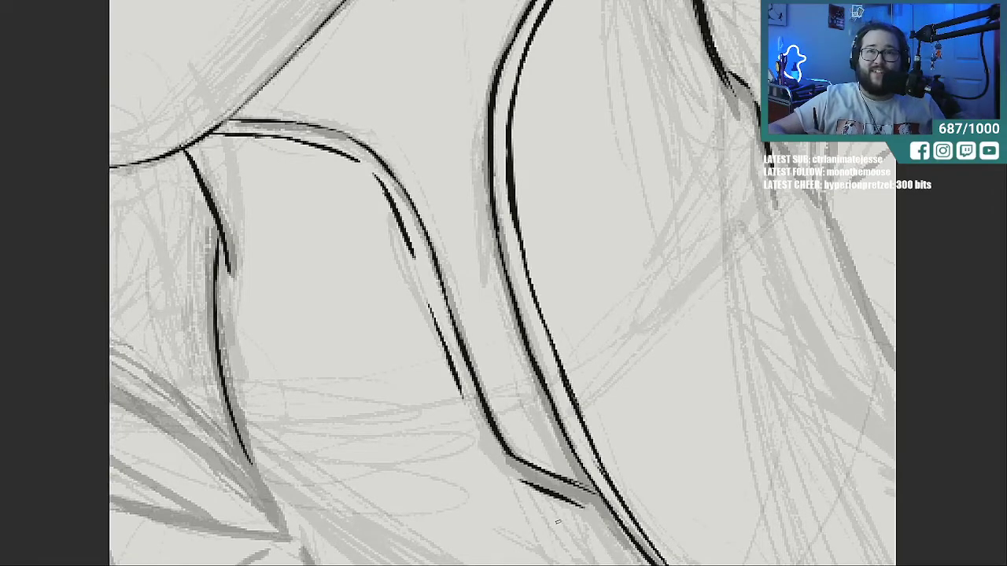
Ink the inner edge of the far collar's stepped trim: a short vertical, then a diagonal down to the pointed tip.
drag(669, 564, 564, 564)
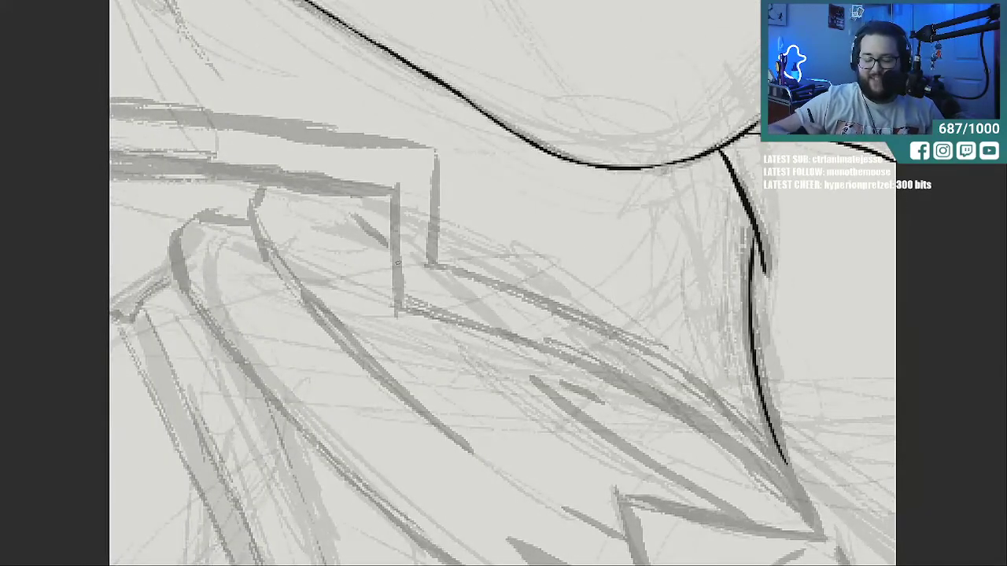
drag(398, 313, 397, 209)
mouse_move(395, 265)
mouse_down()
mouse_move(395, 185)
mouse_move(395, 203)
mouse_up()
drag(398, 310, 523, 337)
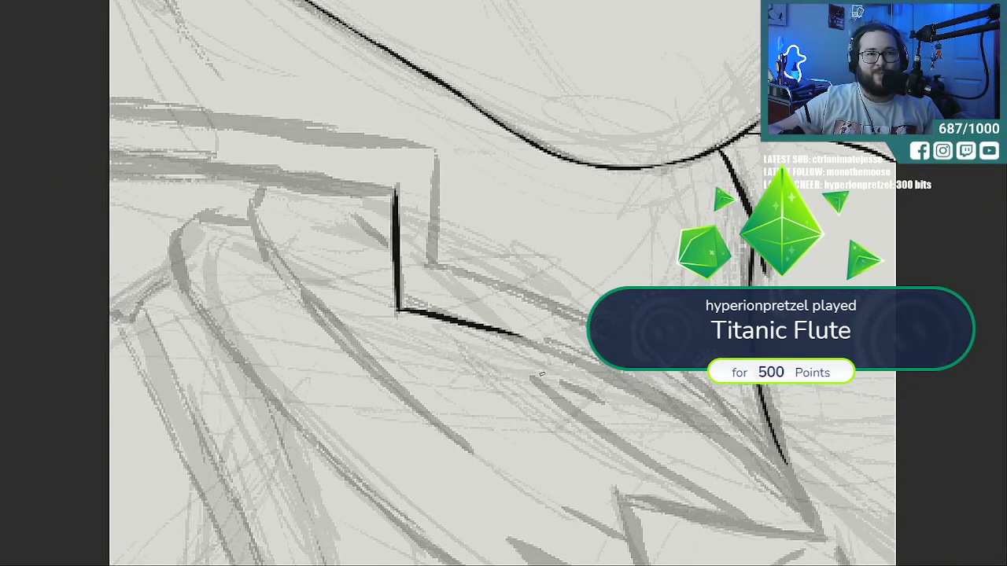
mouse_move(519, 337)
mouse_down()
mouse_move(674, 408)
mouse_move(818, 515)
mouse_move(795, 484)
mouse_up()
mouse_move(821, 521)
mouse_down()
mouse_move(783, 460)
mouse_move(824, 528)
mouse_move(741, 437)
mouse_up()
Ink the parallel outer edge of the stepped trim, with its diagonal and short vertical above the first ones.
mouse_move(439, 272)
mouse_down()
mouse_move(520, 301)
mouse_move(676, 386)
mouse_move(747, 441)
mouse_up()
mouse_move(647, 367)
mouse_down()
mouse_move(686, 392)
mouse_move(645, 365)
mouse_up()
mouse_move(444, 273)
mouse_down()
mouse_move(433, 266)
mouse_move(431, 161)
mouse_up()
drag(430, 203, 430, 148)
Ink the trim's two long, nearly horizontal edges from the step corners out toward the far collar's outer point.
drag(238, 165, 397, 191)
drag(163, 164, 284, 175)
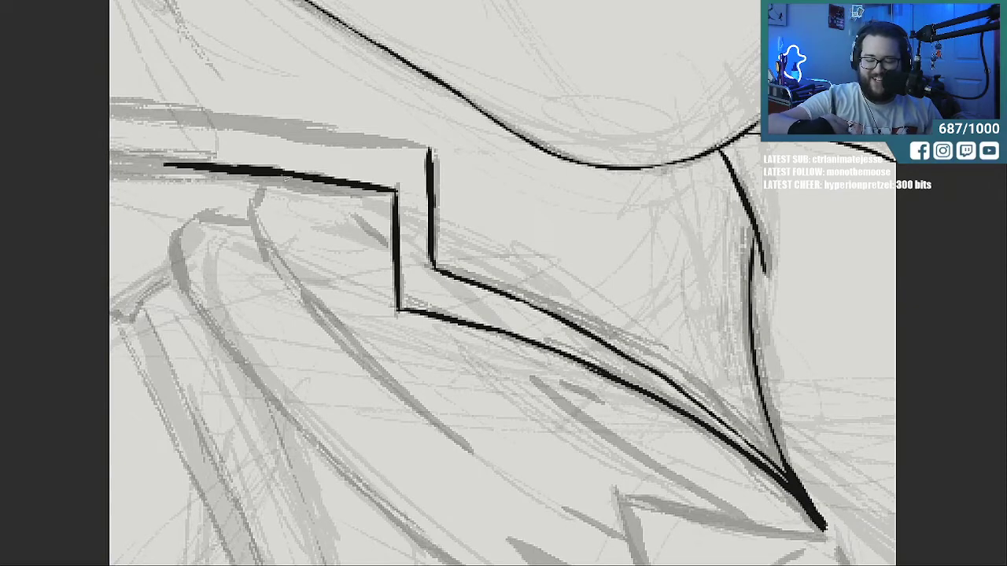
drag(195, 114, 430, 150)
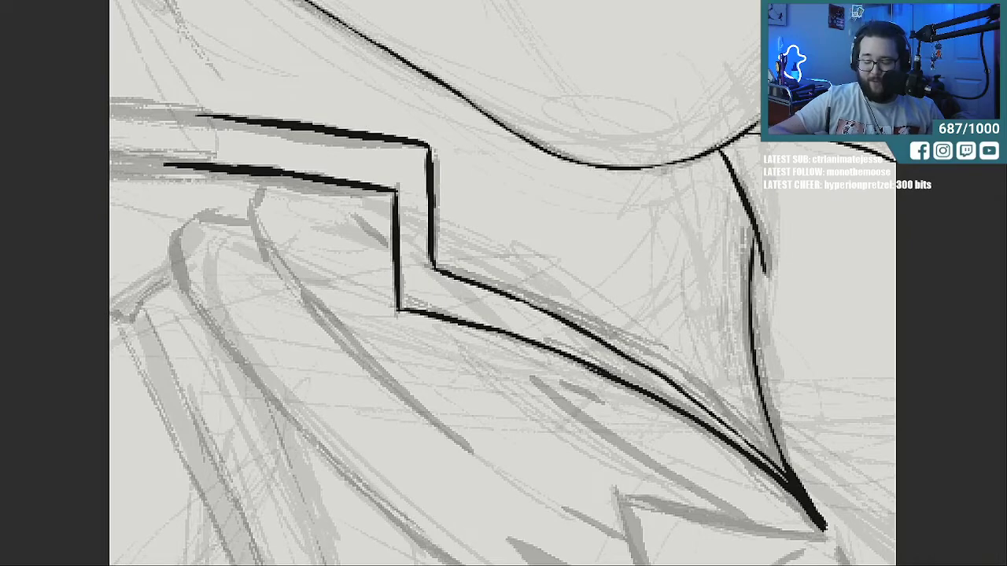
scroll(502, 283, left, 7)
scroll(501, 283, right, 1)
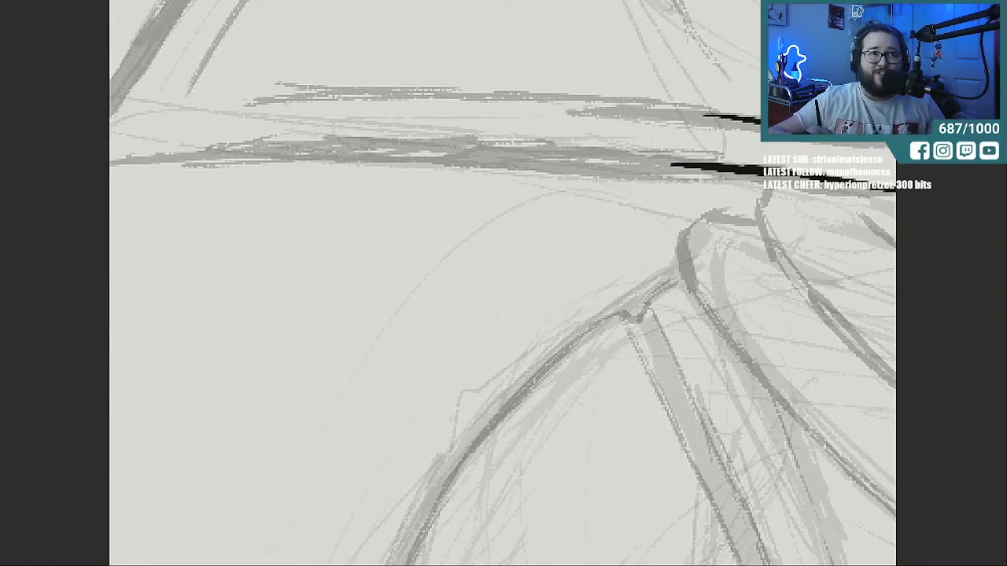
mouse_move(188, 101)
mouse_down()
mouse_move(472, 90)
mouse_move(716, 115)
mouse_up()
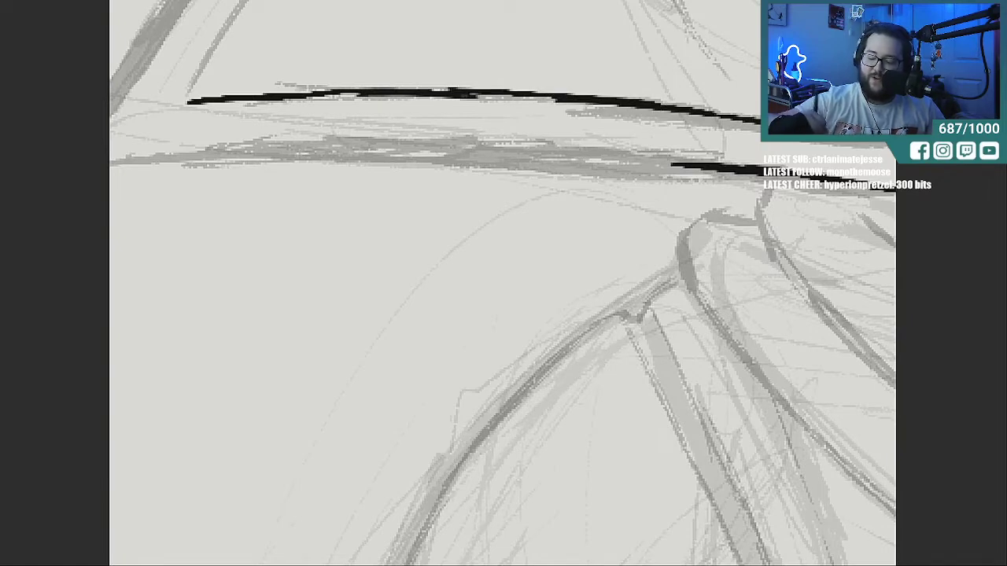
drag(393, 155, 692, 165)
mouse_move(297, 160)
mouse_down()
mouse_move(405, 155)
mouse_move(175, 163)
mouse_up()
drag(253, 159, 164, 161)
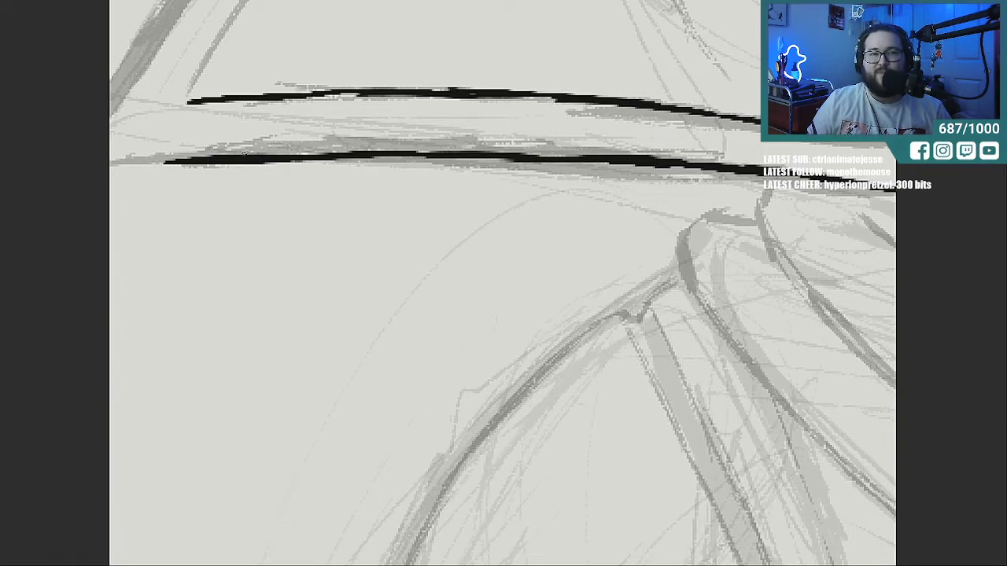
Close the far collar's outer point and ink its two parallel side edges rising toward the face.
scroll(503, 283, left, 5)
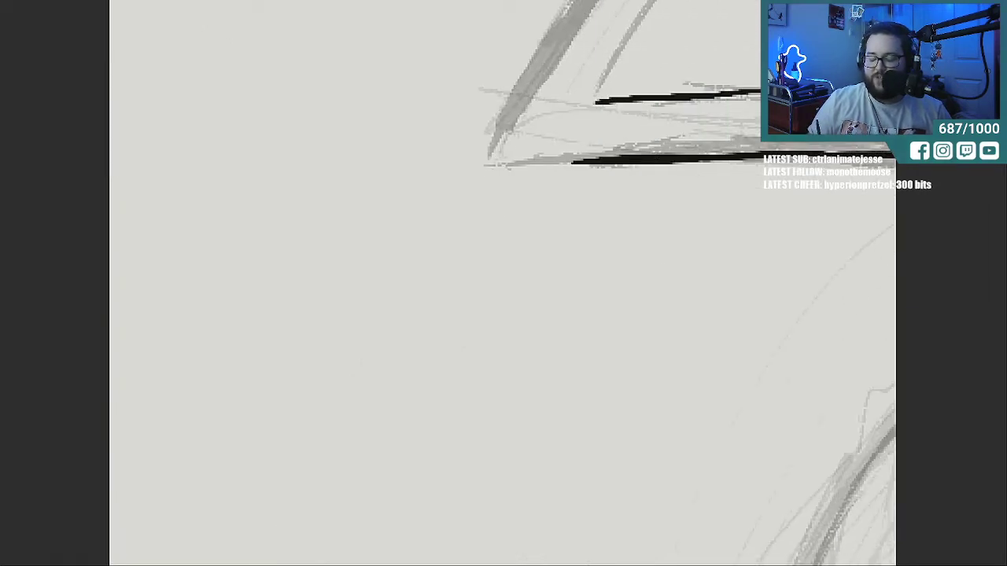
drag(486, 163, 562, 17)
drag(496, 146, 574, 2)
drag(486, 165, 593, 161)
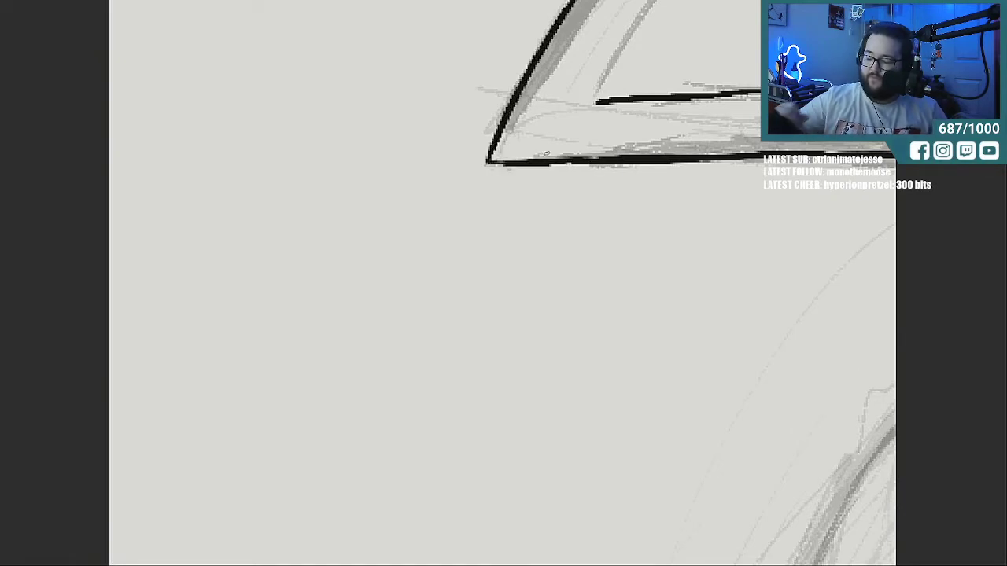
scroll(503, 283, up, 3)
drag(597, 337, 760, 86)
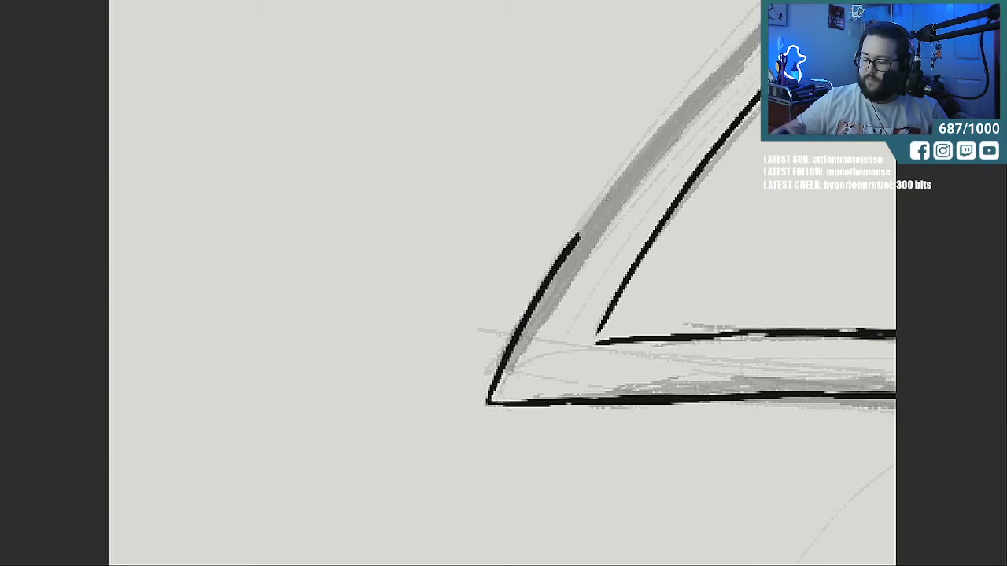
drag(565, 260, 760, 19)
drag(563, 258, 760, 19)
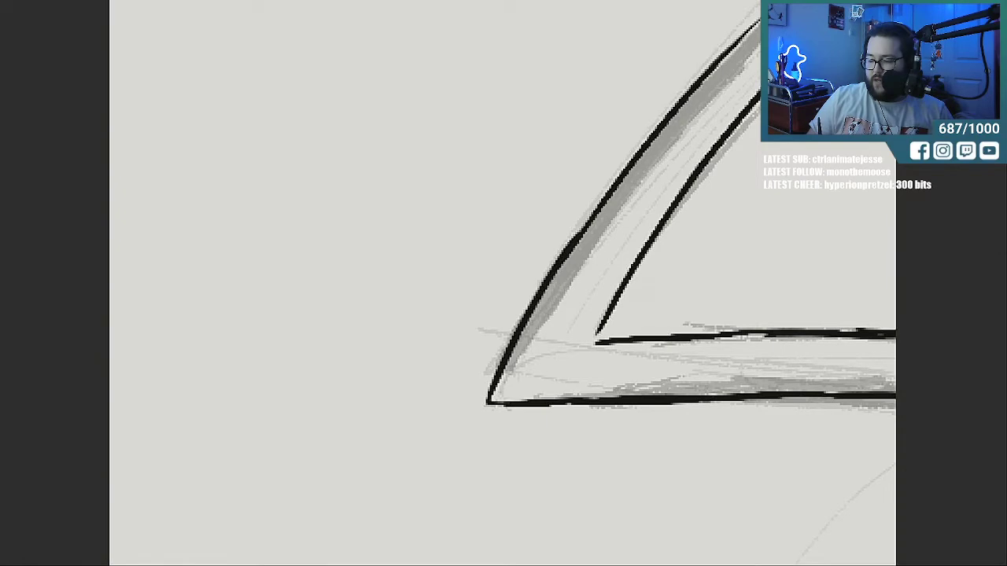
Ink the tapered hair strands hanging beside the far cheek, including the inward-curling tip and the forked lock.
scroll(503, 283, right, 5)
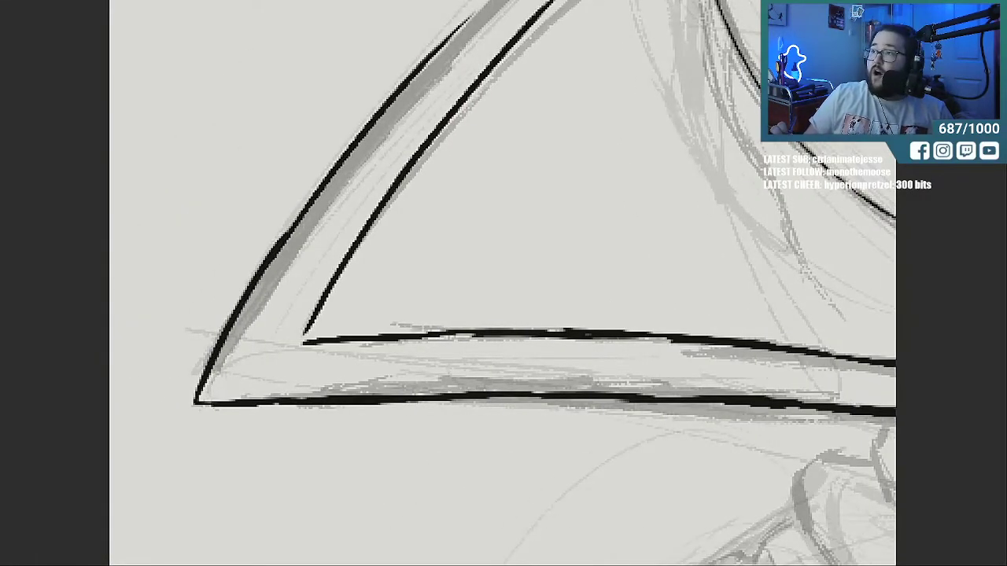
scroll(502, 283, up, 7)
scroll(503, 283, down, 3)
drag(692, 138, 695, 279)
mouse_move(692, 162)
mouse_down()
mouse_move(680, 494)
mouse_move(661, 508)
mouse_up()
mouse_move(717, 390)
mouse_down()
mouse_move(715, 303)
mouse_move(797, 475)
mouse_up()
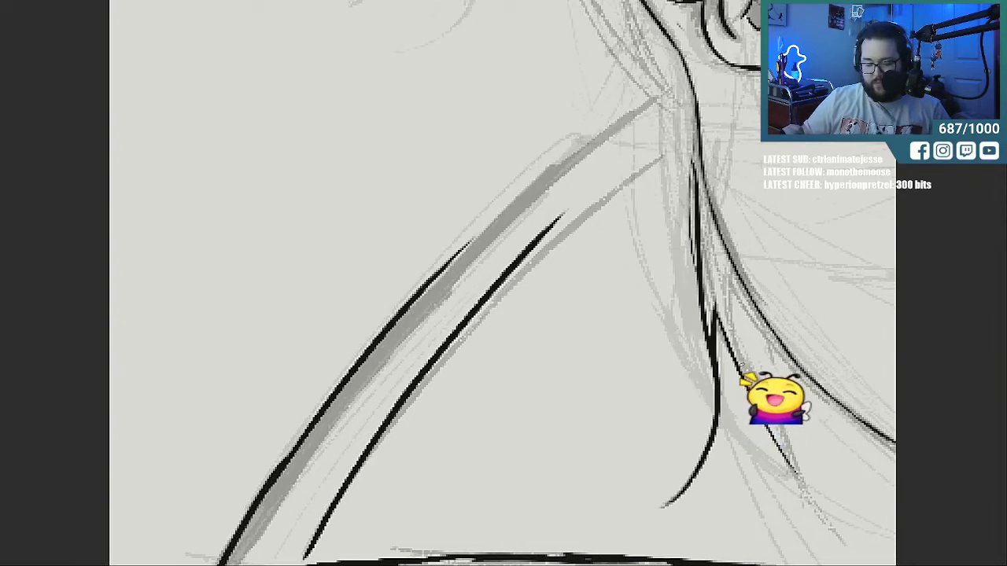
drag(793, 459, 822, 512)
mouse_move(783, 438)
mouse_down()
mouse_move(746, 315)
mouse_move(746, 328)
mouse_up()
Ink the curved outer strand beside the far eye, joining it to the hanging hair below.
mouse_move(698, 264)
mouse_down()
mouse_move(686, 125)
mouse_move(634, 23)
mouse_up()
drag(677, 106, 637, 14)
mouse_move(652, 72)
mouse_down()
mouse_move(631, 10)
mouse_move(697, 131)
mouse_move(692, 145)
mouse_up()
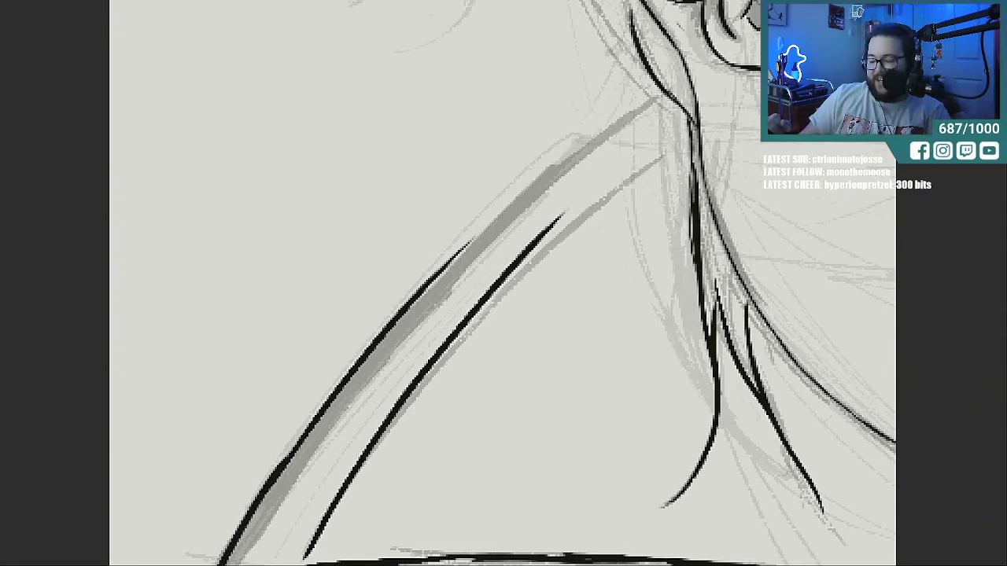
Extend both parallel side edges of the far collar up to the hair strands beside the cheek.
drag(515, 266, 634, 169)
drag(542, 238, 669, 149)
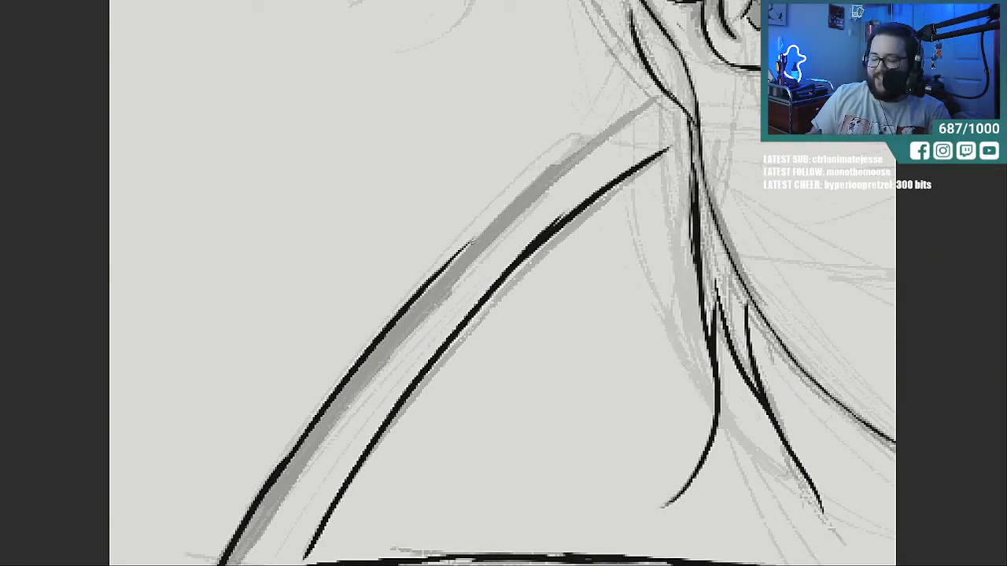
drag(436, 277, 563, 157)
drag(478, 228, 635, 102)
drag(567, 159, 656, 88)
drag(519, 191, 601, 124)
drag(425, 277, 502, 205)
drag(519, 267, 593, 205)
drag(535, 251, 679, 143)
drag(625, 175, 678, 141)
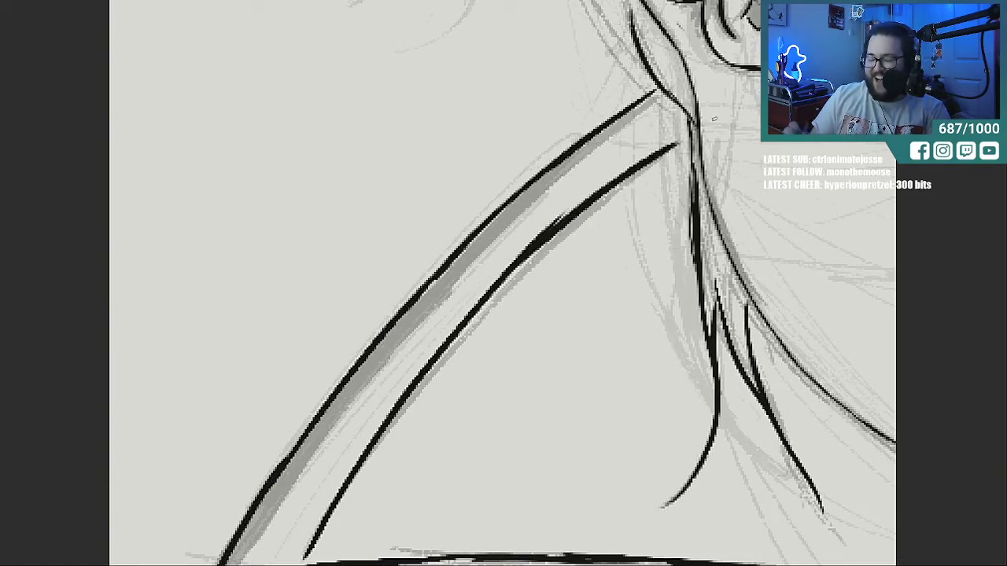
Close the small gaps at the outer hair strand, the collar's inner edge and the far eyebrow's outer end.
scroll(504, 283, up, 5)
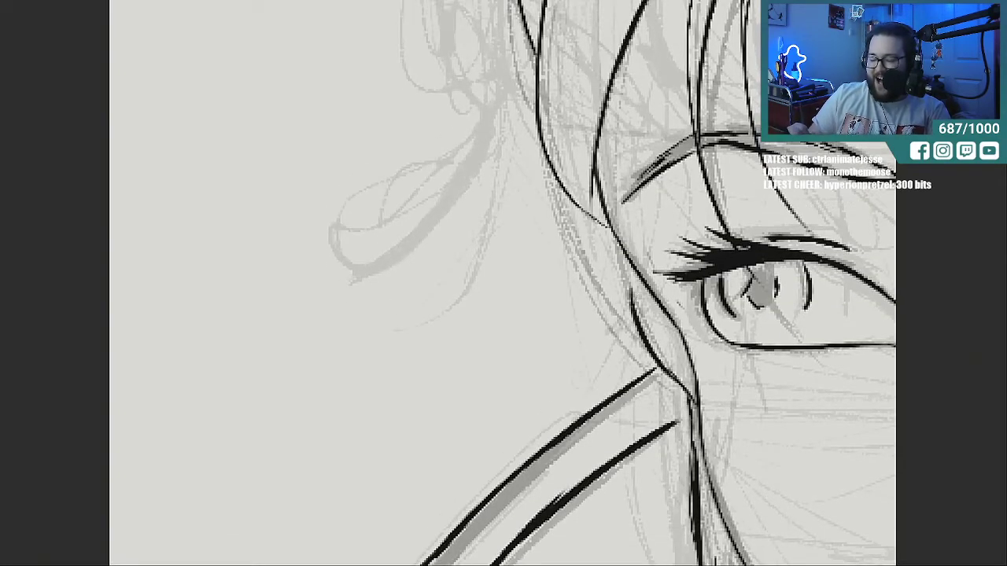
drag(633, 296, 620, 252)
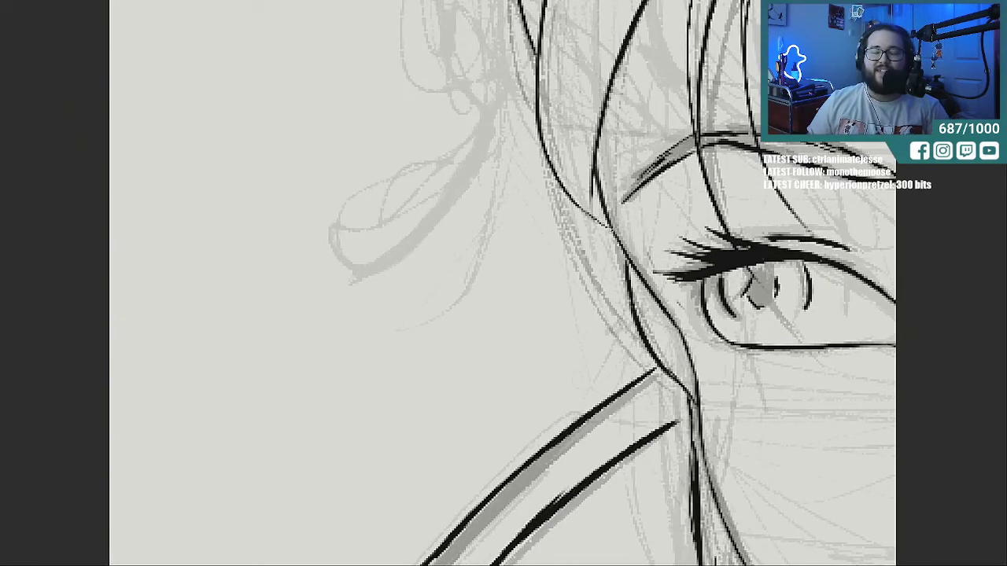
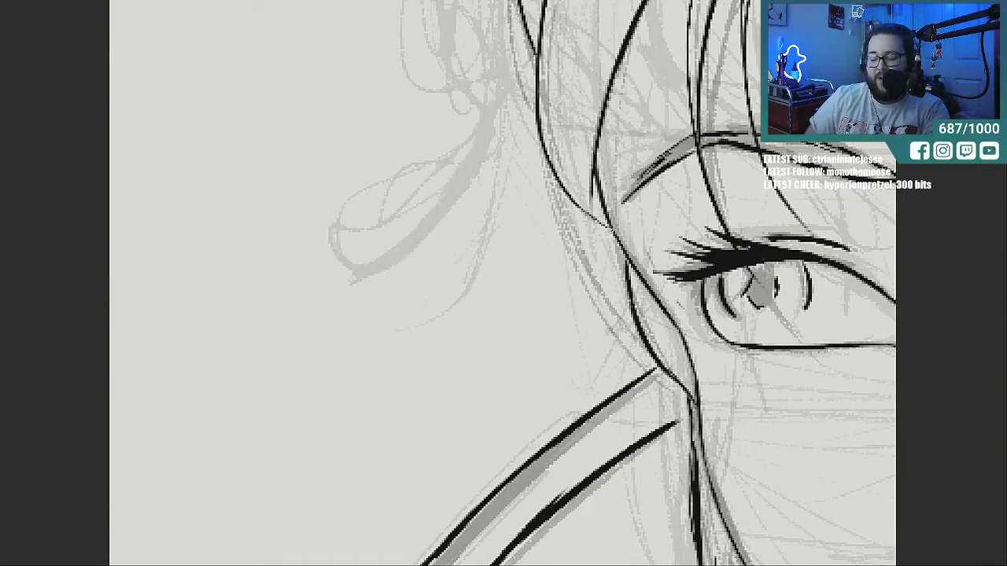
drag(662, 433, 690, 416)
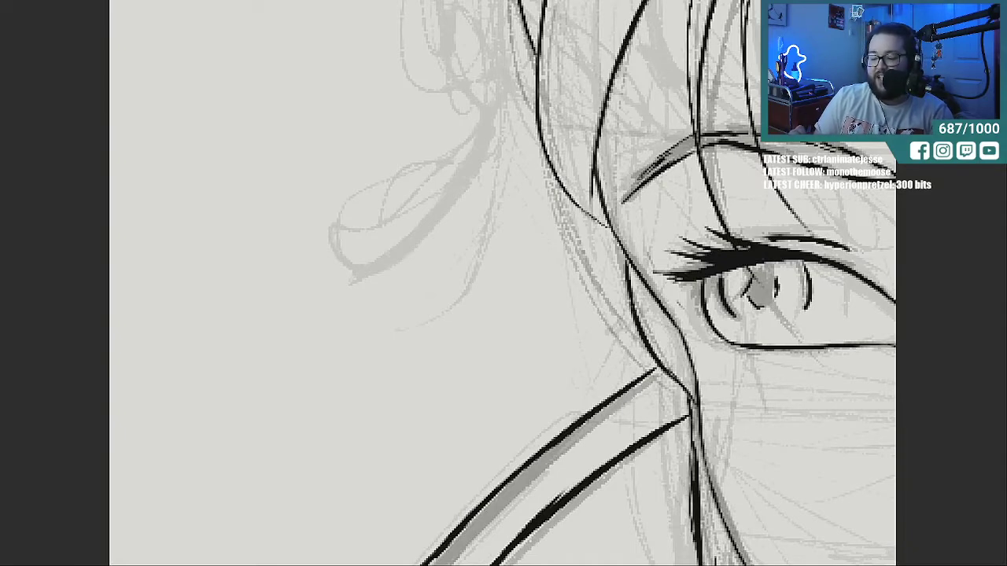
mouse_move(656, 166)
mouse_down()
mouse_move(619, 201)
mouse_move(657, 169)
mouse_move(721, 143)
mouse_up()
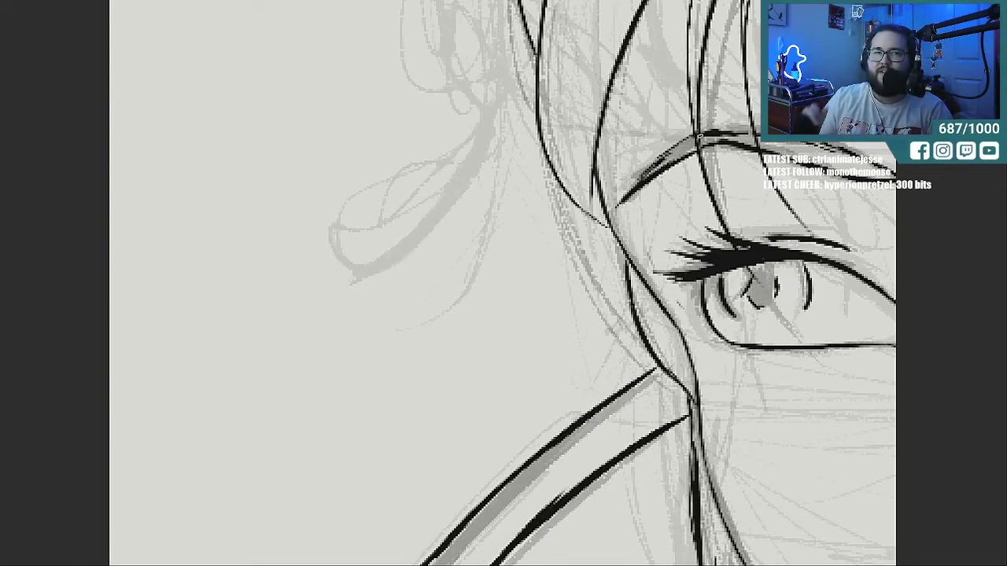
drag(496, 564, 557, 565)
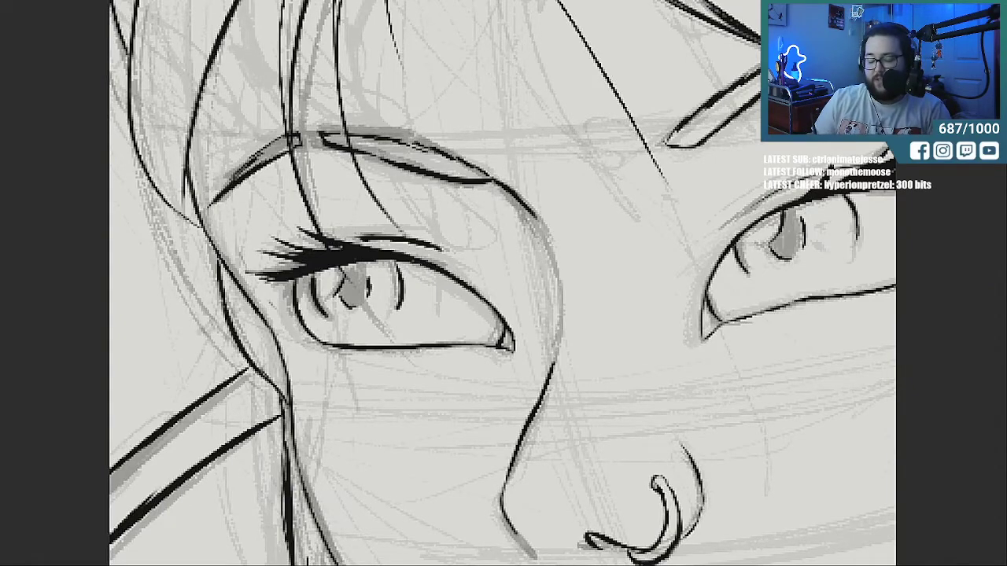
scroll(503, 283, left, 6)
scroll(503, 284, right, 3)
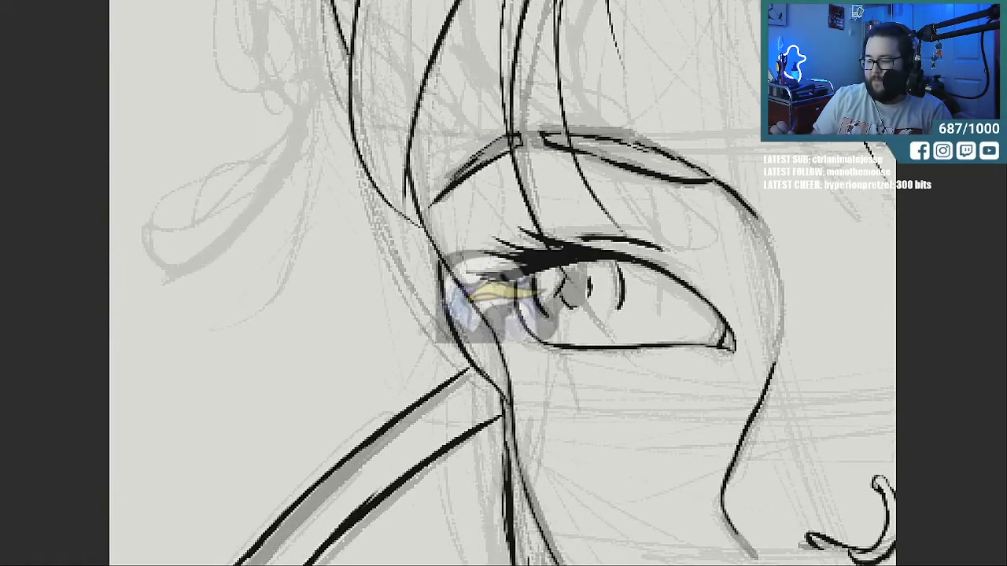
scroll(503, 283, down, 8)
scroll(503, 283, down, 3)
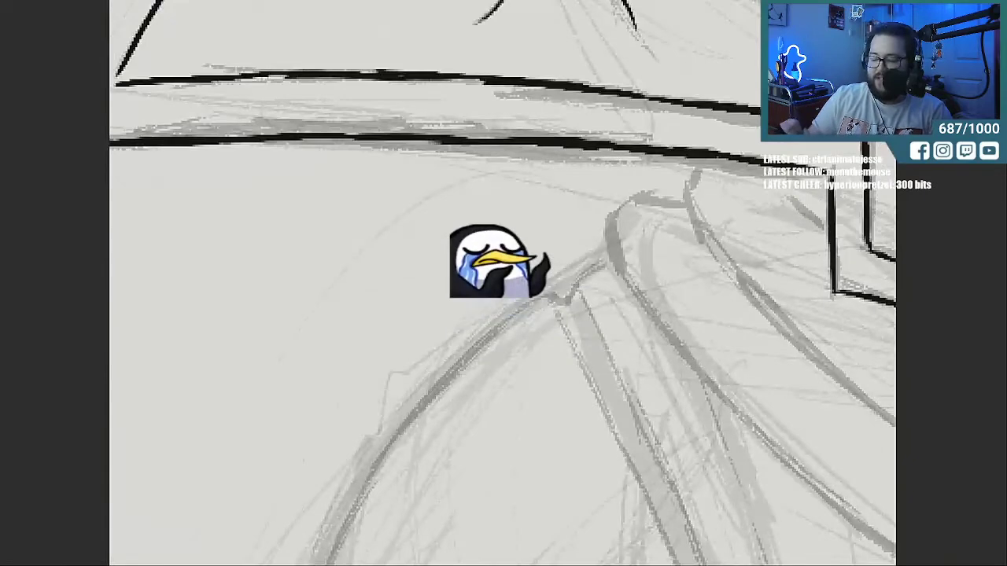
Ink the rounded end of the cloth fold under the collar and the crease lines running down towards the diamond-shaped clasp.
drag(687, 191, 698, 165)
mouse_move(693, 199)
mouse_down()
mouse_move(636, 195)
mouse_move(608, 246)
mouse_move(629, 295)
mouse_move(692, 358)
mouse_up()
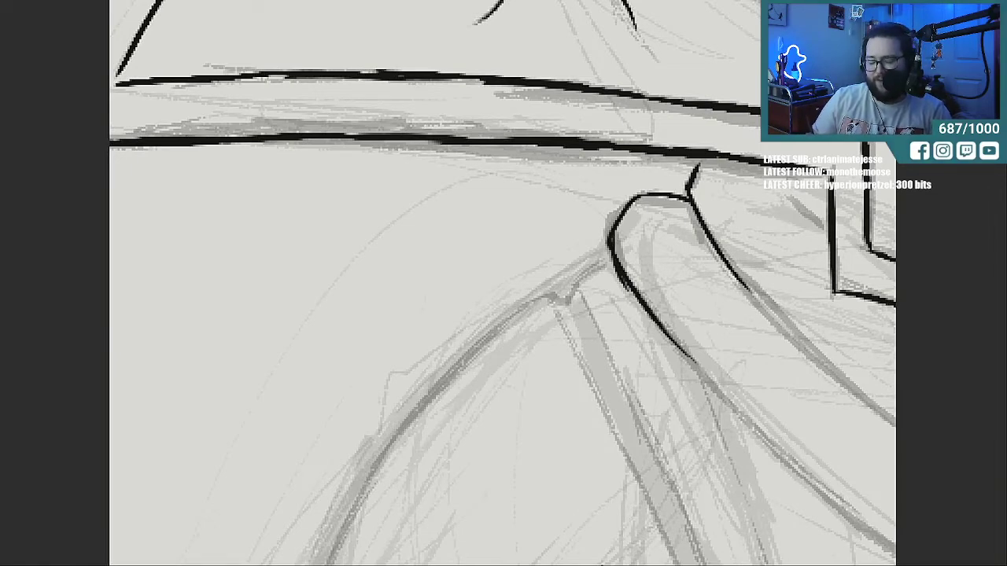
drag(472, 565, 578, 565)
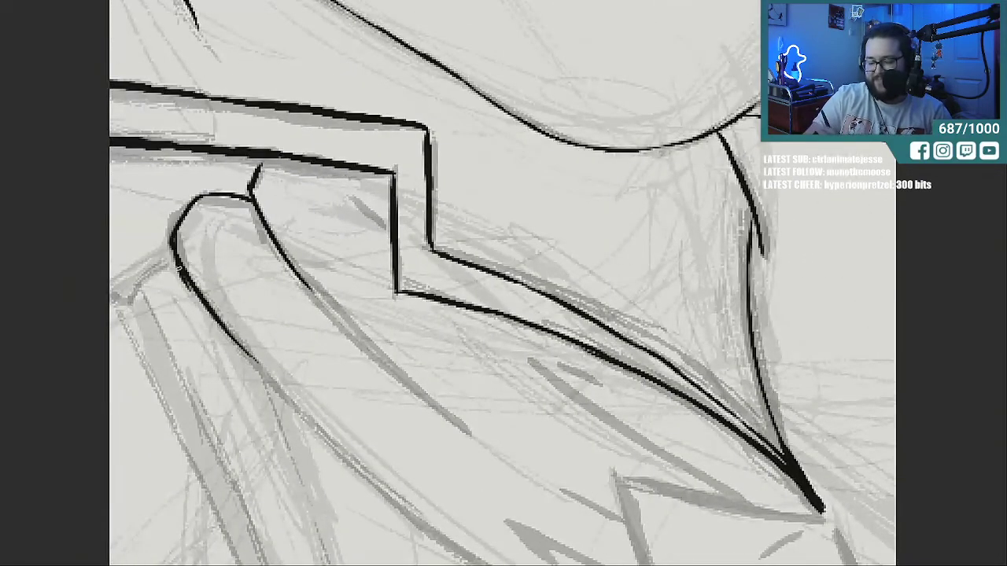
mouse_move(183, 275)
mouse_down()
mouse_move(244, 361)
mouse_move(306, 420)
mouse_up()
drag(397, 366, 497, 453)
drag(523, 344, 605, 386)
mouse_move(554, 358)
mouse_down()
mouse_move(612, 417)
mouse_move(726, 496)
mouse_up()
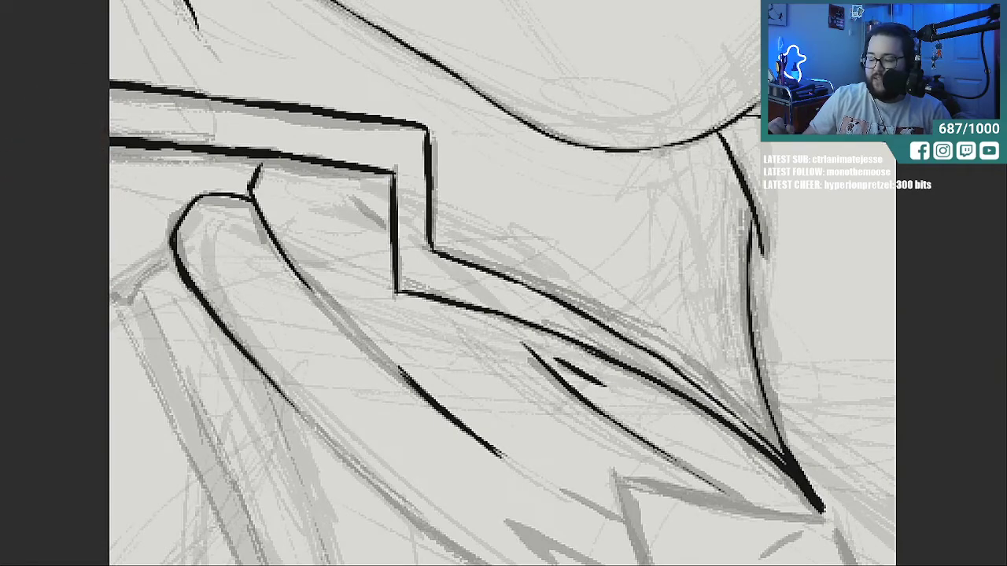
Ink the four edges of the diamond-shaped clasp below the collar's pointed end and close its corners.
mouse_move(604, 463)
mouse_down()
mouse_move(605, 122)
mouse_move(605, 164)
mouse_up()
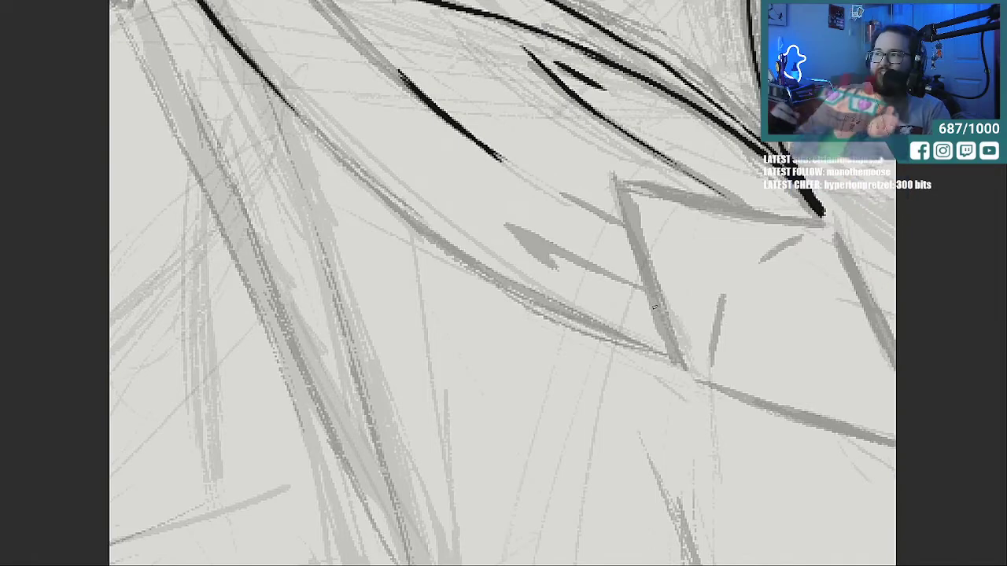
scroll(655, 307, right, 5)
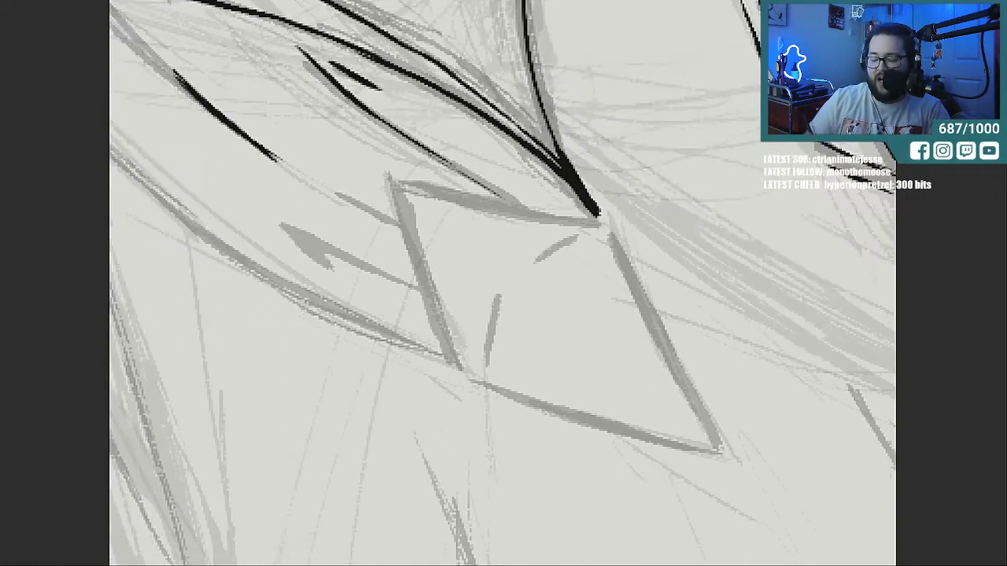
mouse_move(453, 355)
mouse_down()
mouse_move(415, 214)
mouse_move(436, 300)
mouse_up()
drag(408, 198, 420, 253)
drag(408, 189, 596, 215)
mouse_move(514, 206)
mouse_down()
mouse_move(598, 219)
mouse_move(675, 364)
mouse_up()
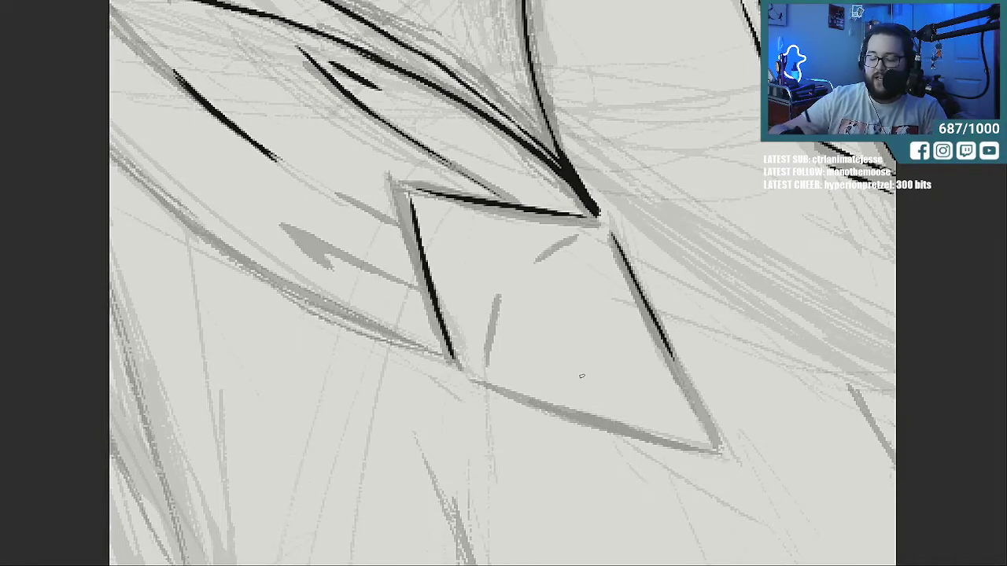
drag(475, 378, 695, 439)
mouse_move(618, 421)
mouse_down()
mouse_move(706, 445)
mouse_move(670, 357)
mouse_move(697, 398)
mouse_up()
drag(678, 435, 715, 441)
drag(453, 357, 489, 384)
drag(580, 215, 615, 238)
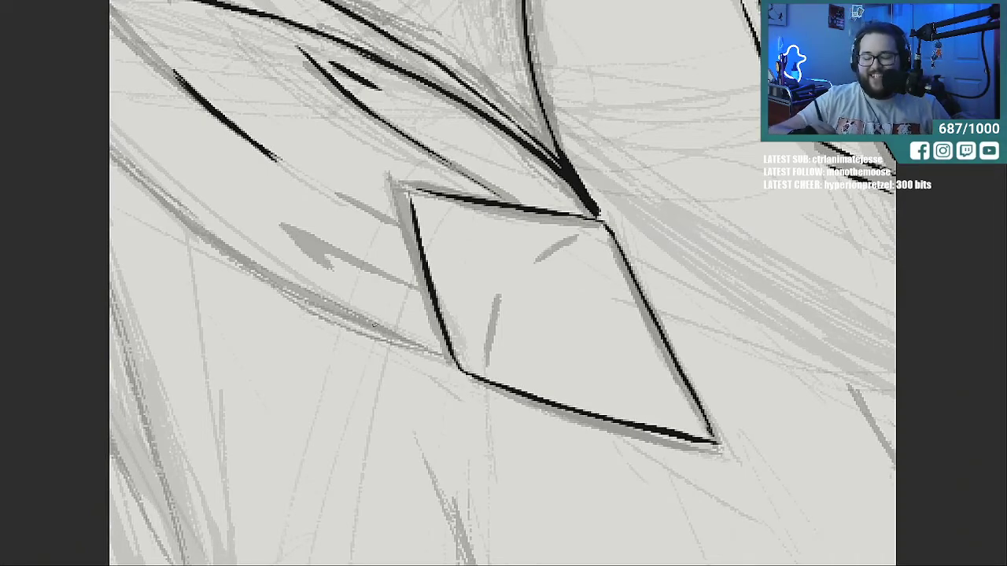
Ink the lower fold edge and forked crease meeting the clasp's side, plus a curved dividing line across the clasp.
drag(296, 288, 450, 350)
mouse_move(426, 290)
mouse_down()
mouse_move(285, 225)
mouse_move(349, 280)
mouse_up()
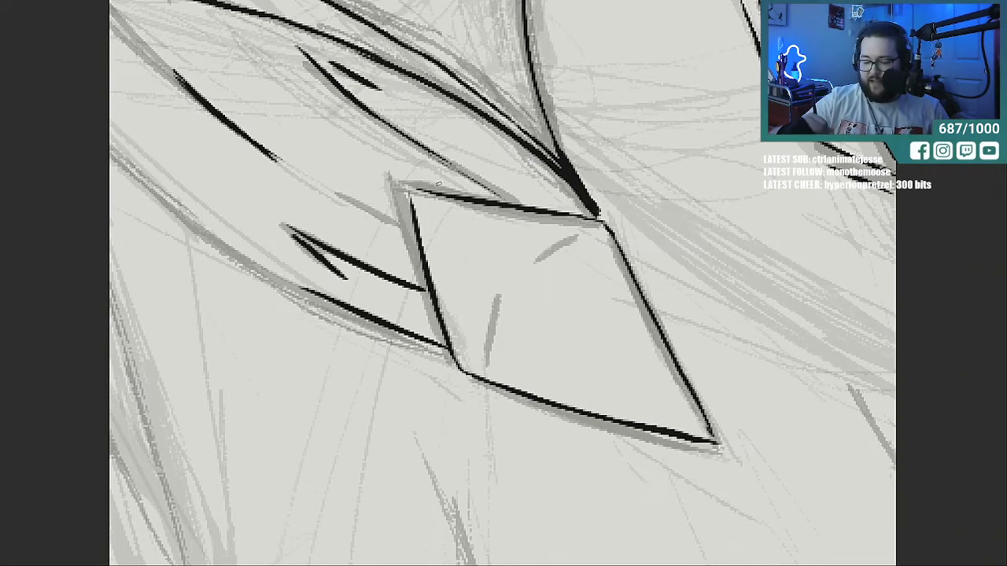
mouse_move(467, 362)
mouse_down()
mouse_move(508, 280)
mouse_move(578, 232)
mouse_up()
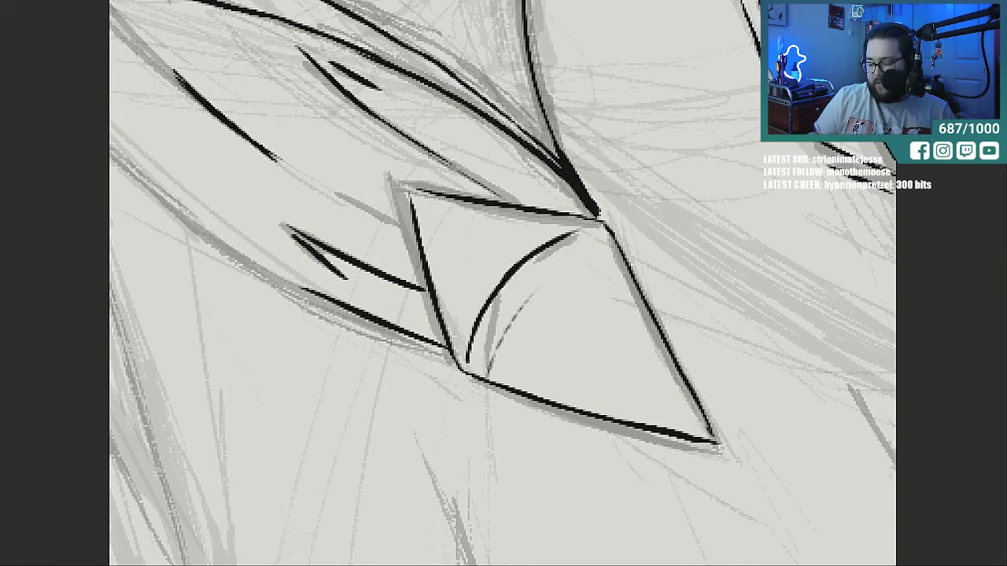
Hatch the clasp's larger lower section with evenly spaced curved lines following the dividing curve, down towards the pointed tip.
drag(487, 374, 579, 265)
drag(516, 324, 591, 250)
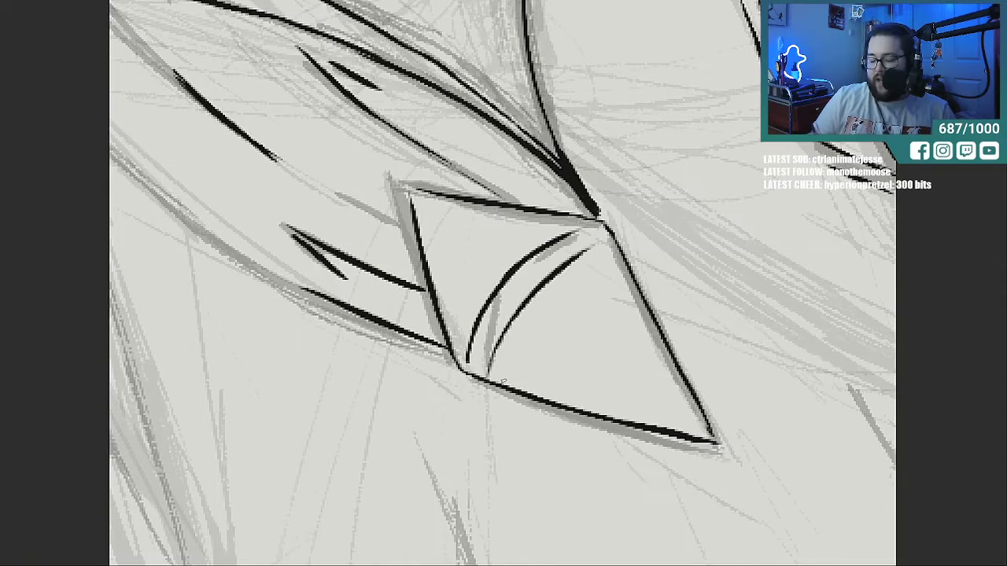
drag(505, 380, 581, 283)
drag(539, 324, 614, 262)
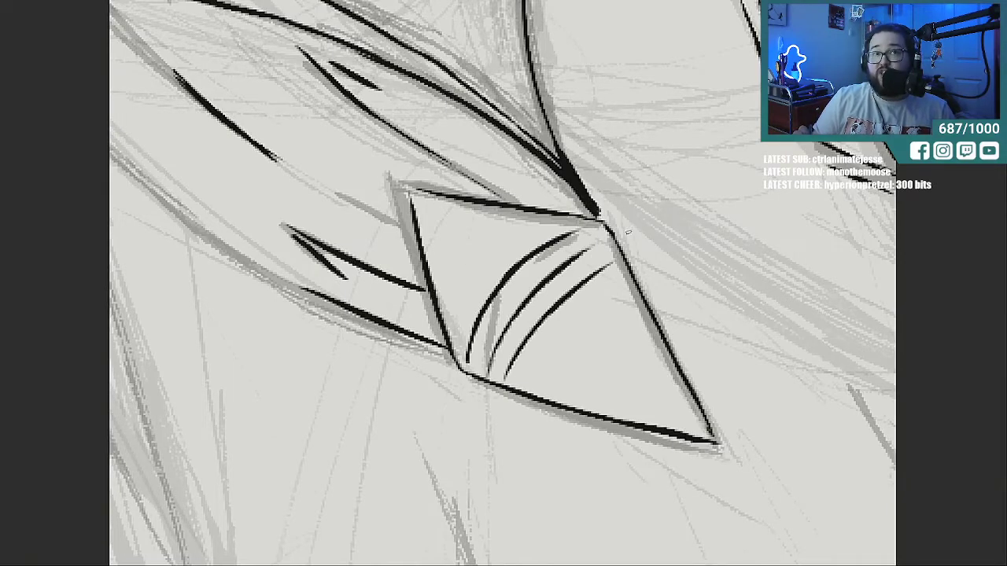
drag(570, 264, 608, 239)
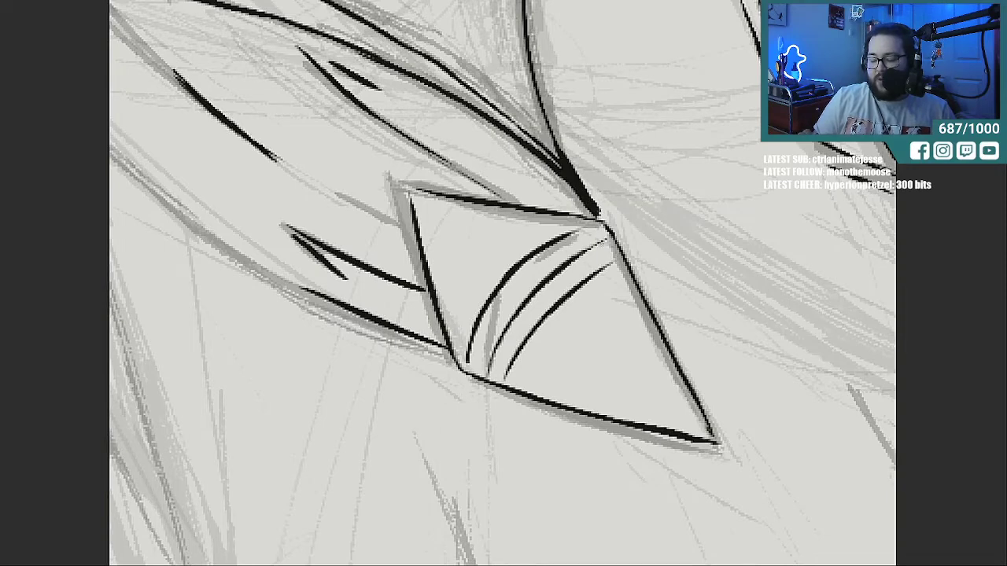
drag(516, 392, 607, 286)
drag(568, 322, 627, 275)
drag(535, 399, 633, 302)
drag(560, 368, 633, 299)
drag(560, 397, 617, 335)
drag(582, 376, 641, 322)
drag(575, 405, 650, 335)
drag(589, 414, 654, 351)
drag(604, 419, 662, 359)
mouse_move(618, 425)
mouse_down()
mouse_move(677, 367)
mouse_move(689, 373)
mouse_up()
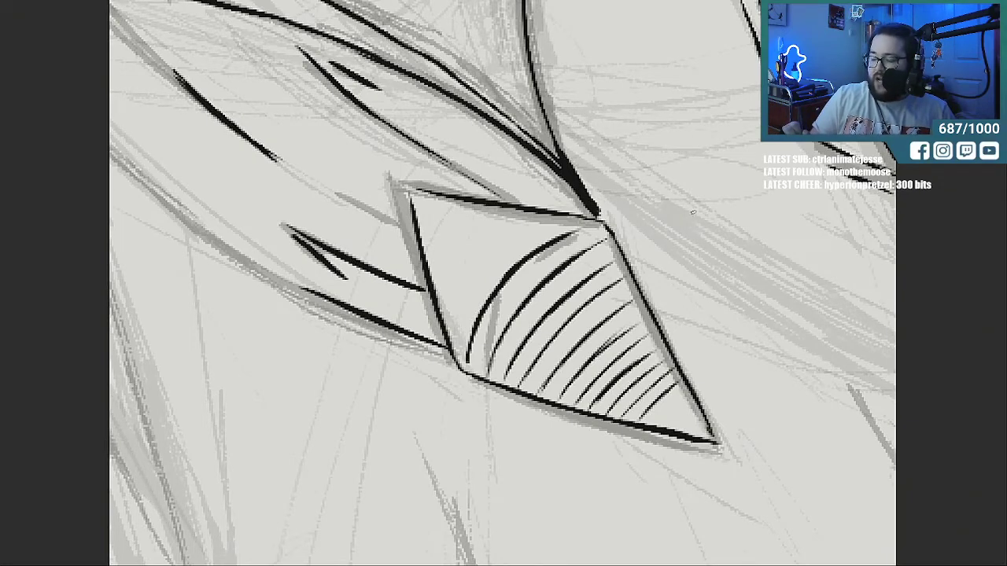
Sketch a rough tube with overlapping rounded loops at its end in the open area beside the clasp.
drag(692, 180, 715, 240)
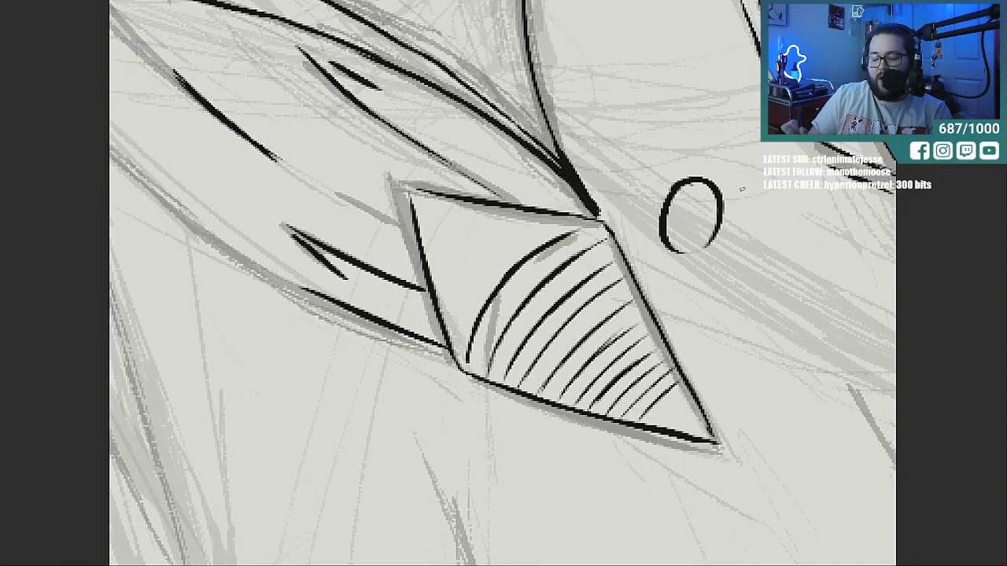
drag(616, 114, 647, 209)
drag(705, 85, 725, 183)
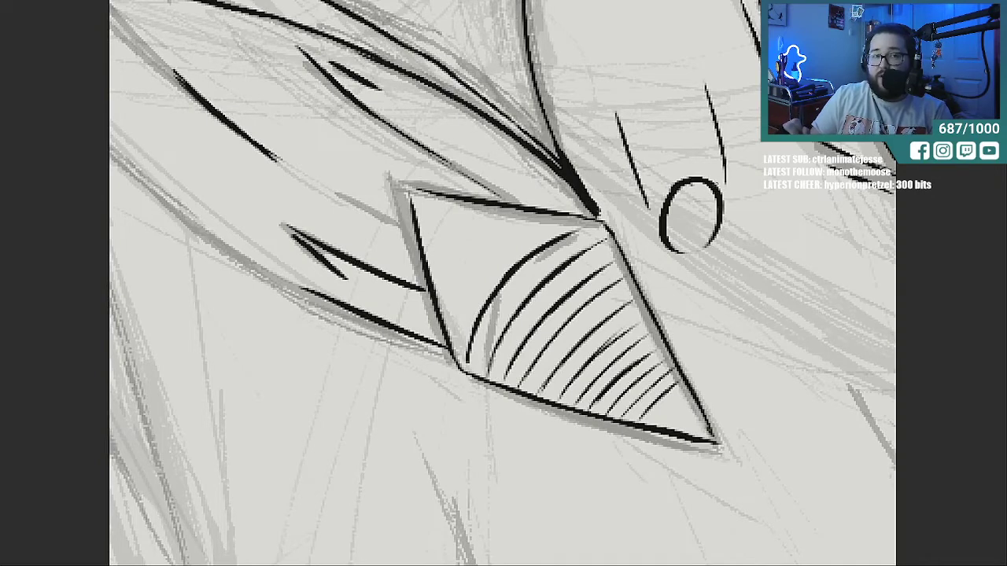
mouse_move(719, 167)
mouse_down()
mouse_move(733, 236)
mouse_move(772, 206)
mouse_move(721, 166)
mouse_up()
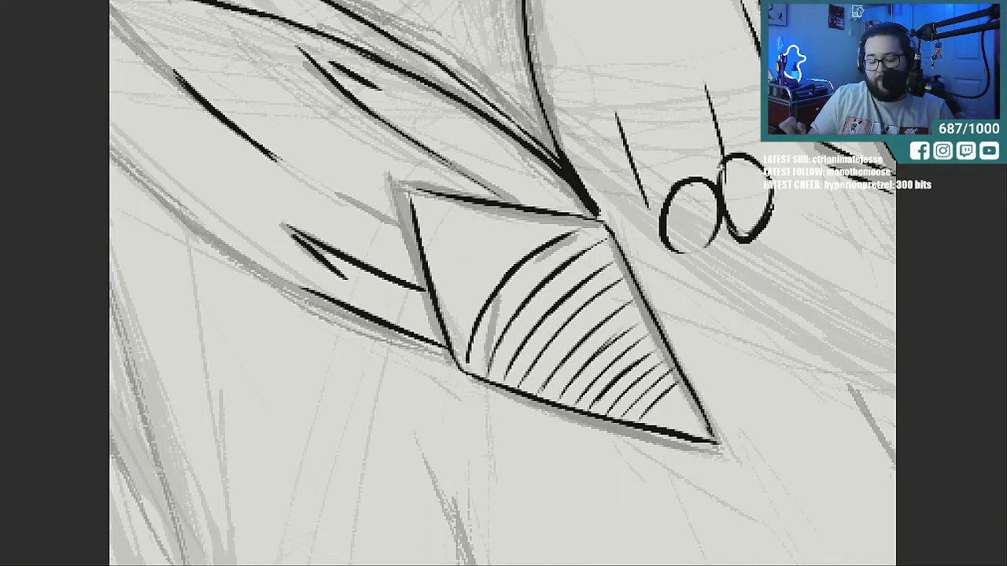
key(ctrl+z)
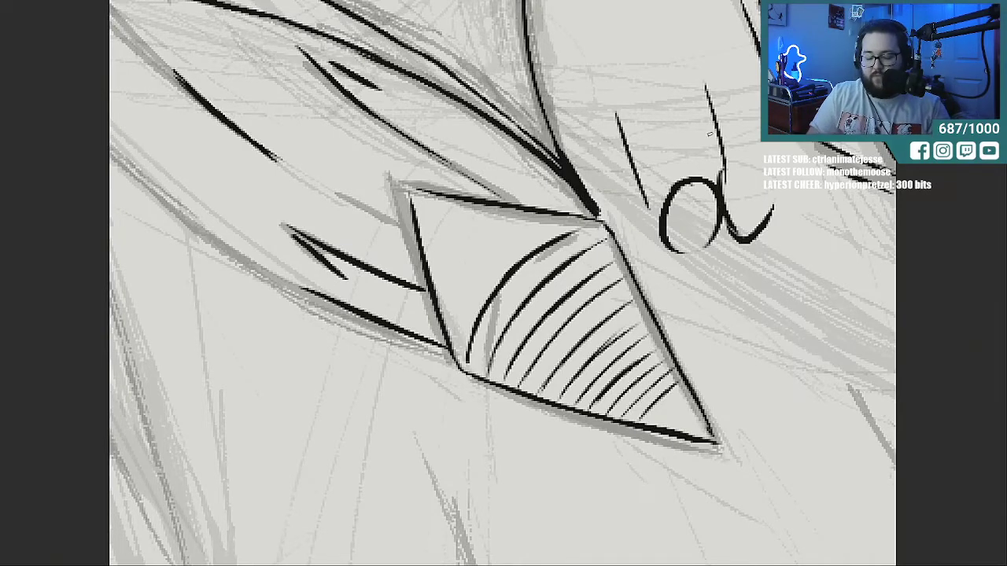
mouse_move(787, 197)
mouse_down()
mouse_move(744, 221)
mouse_move(722, 168)
mouse_move(719, 203)
mouse_move(718, 170)
mouse_move(738, 163)
mouse_move(751, 178)
mouse_up()
mouse_move(719, 228)
mouse_down()
mouse_move(735, 234)
mouse_move(751, 222)
mouse_move(757, 179)
mouse_move(748, 195)
mouse_up()
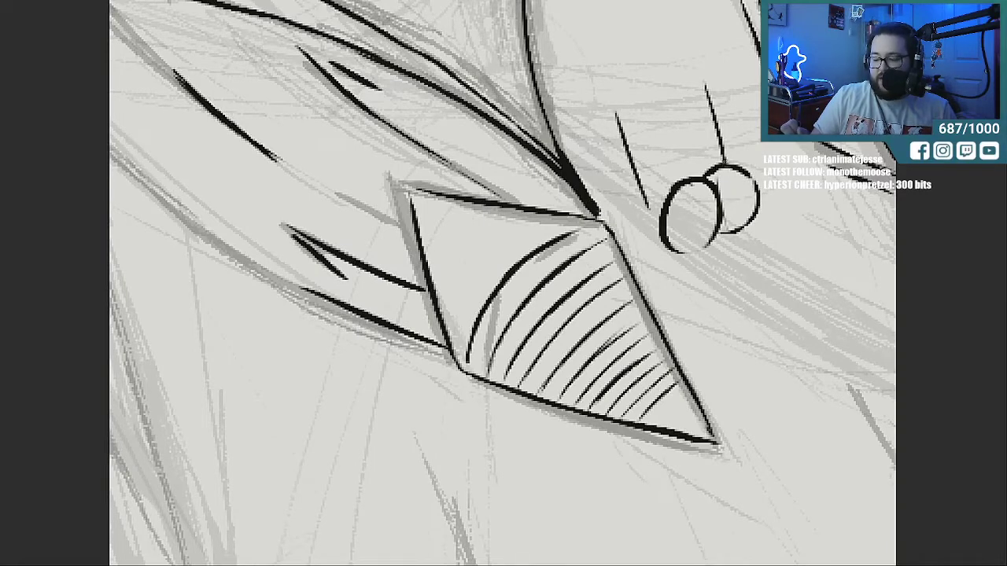
mouse_move(724, 164)
mouse_down()
mouse_move(747, 149)
mouse_move(762, 203)
mouse_up()
drag(722, 146, 746, 150)
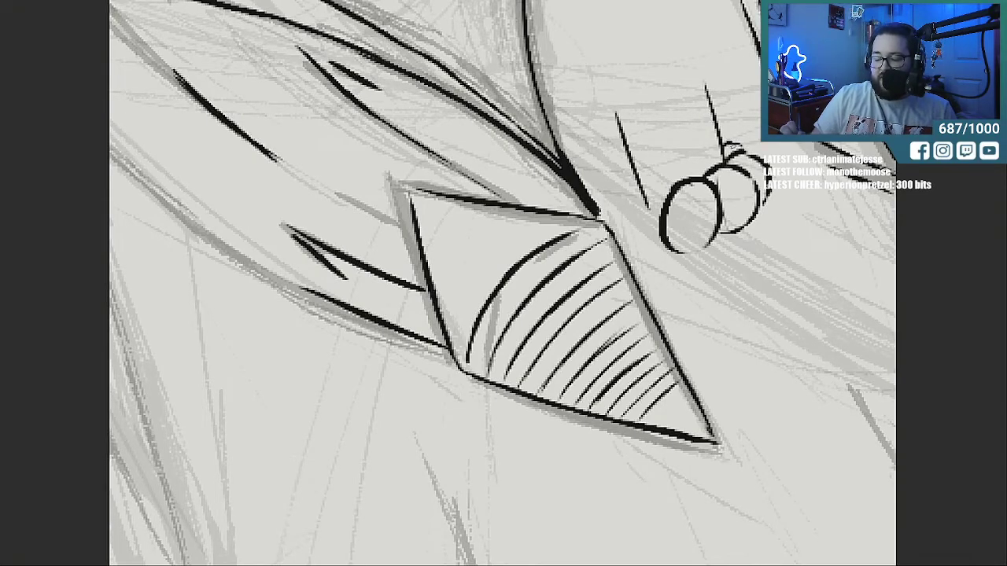
mouse_move(668, 187)
mouse_down()
mouse_move(642, 206)
mouse_move(638, 234)
mouse_move(674, 255)
mouse_up()
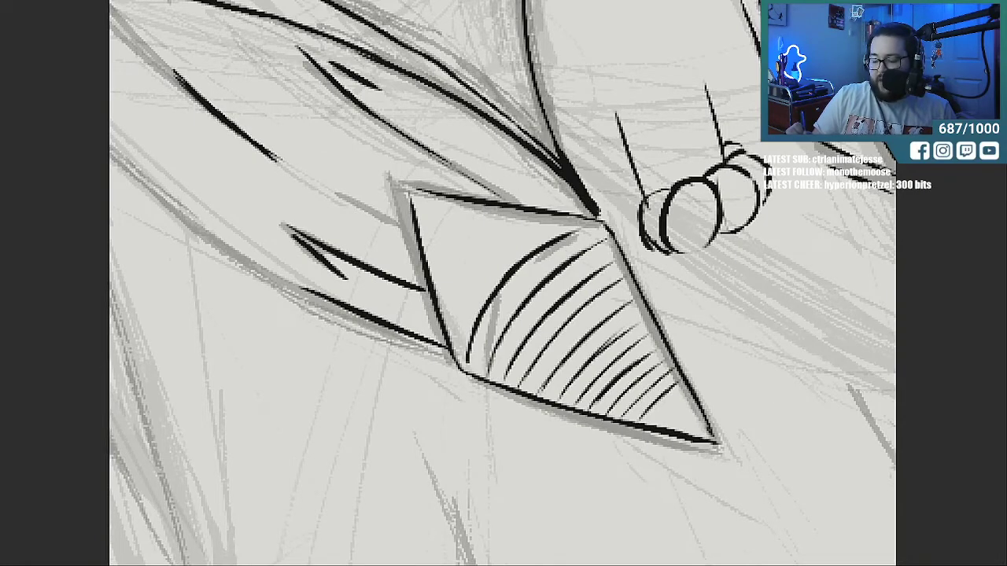
mouse_move(644, 190)
mouse_down()
mouse_move(631, 211)
mouse_move(642, 231)
mouse_up()
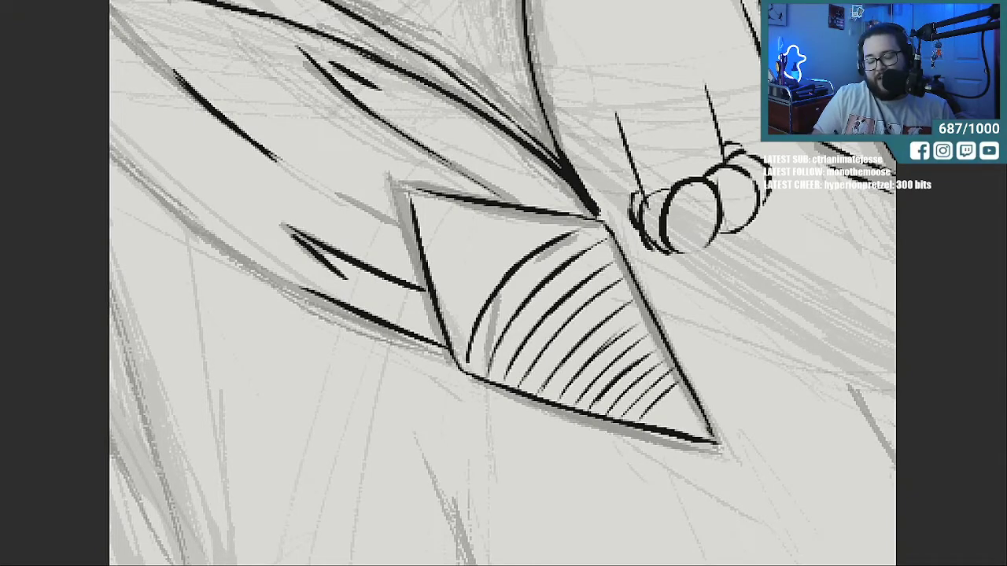
Erase the rough tube sketch and the curved hatching in the clasp's lower section.
drag(616, 107, 654, 228)
drag(619, 170, 659, 252)
mouse_move(665, 198)
mouse_down()
mouse_move(682, 274)
mouse_move(689, 206)
mouse_move(746, 225)
mouse_move(758, 137)
mouse_up()
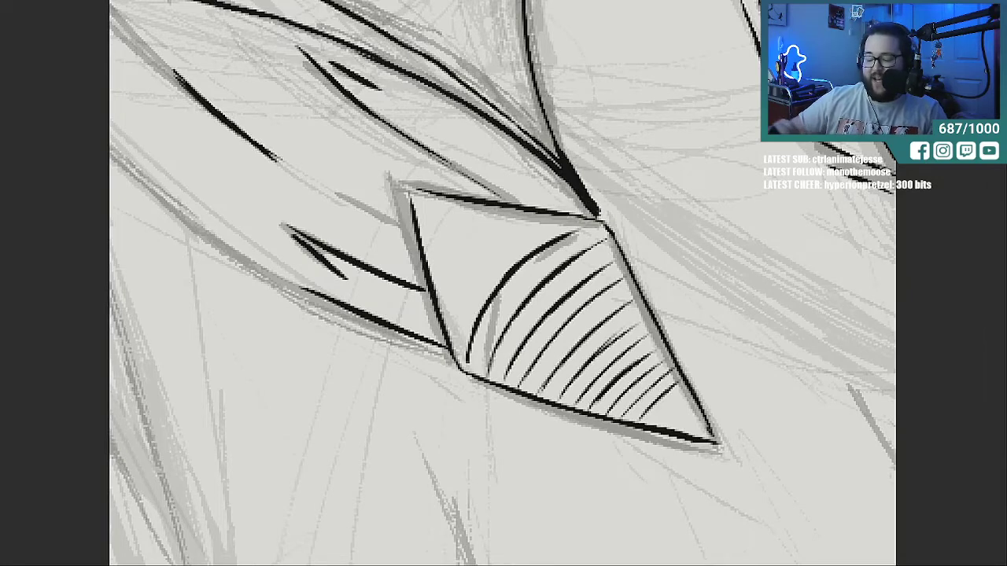
mouse_move(585, 398)
mouse_down()
mouse_move(653, 413)
mouse_move(618, 386)
mouse_move(656, 358)
mouse_move(602, 250)
mouse_move(544, 272)
mouse_move(508, 362)
mouse_move(579, 305)
mouse_move(564, 386)
mouse_move(626, 382)
mouse_move(594, 287)
mouse_up()
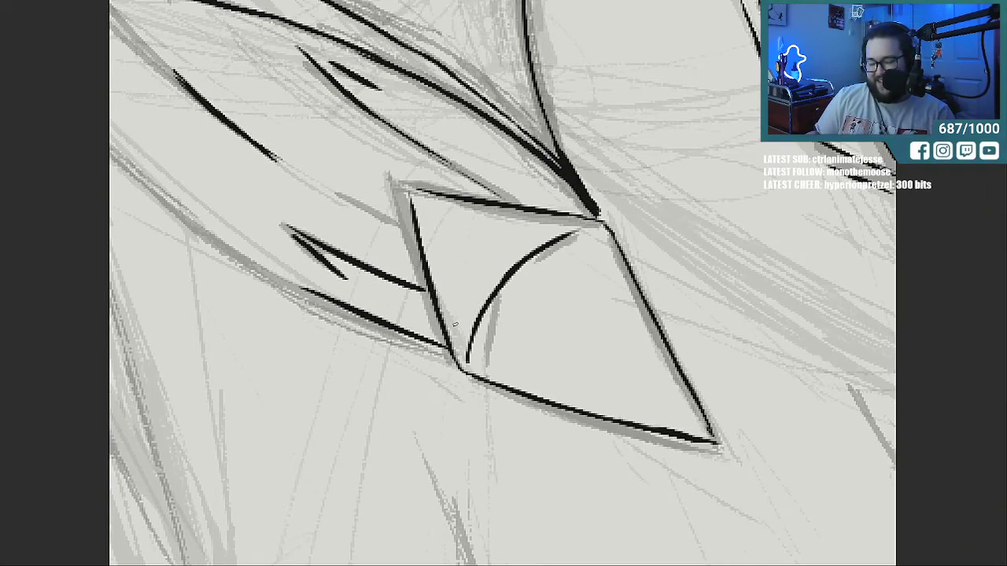
Hatch the clasp's upper section with dense curved lines parallel to the dividing curve.
mouse_move(456, 351)
mouse_down()
mouse_move(468, 318)
mouse_move(537, 235)
mouse_up()
drag(497, 274, 564, 219)
drag(519, 247, 575, 218)
drag(527, 244, 574, 220)
drag(452, 332, 494, 250)
drag(467, 289, 512, 236)
drag(479, 272, 561, 213)
mouse_move(439, 318)
mouse_down()
mouse_move(475, 260)
mouse_move(529, 212)
mouse_up()
drag(486, 247, 535, 213)
drag(437, 303, 488, 228)
drag(458, 258, 514, 209)
drag(431, 291, 472, 231)
drag(445, 266, 499, 208)
drag(431, 277, 464, 229)
drag(434, 263, 478, 217)
drag(448, 245, 495, 207)
drag(425, 264, 455, 229)
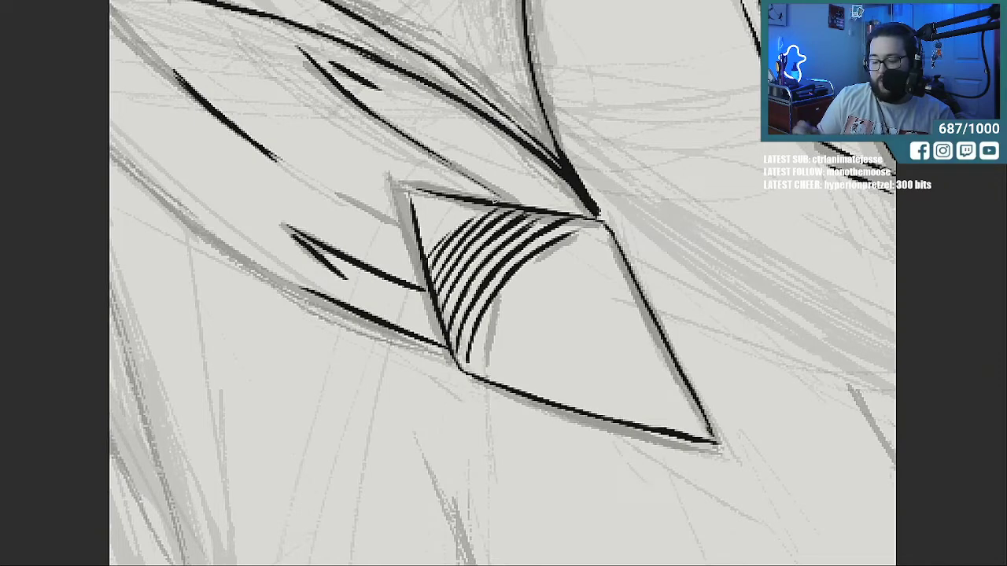
Remove the dense hatching from the clasp's upper section, keeping the dividing curve and the outline.
key(ctrl+z)
key(ctrl+z)
key(ctrl+z)
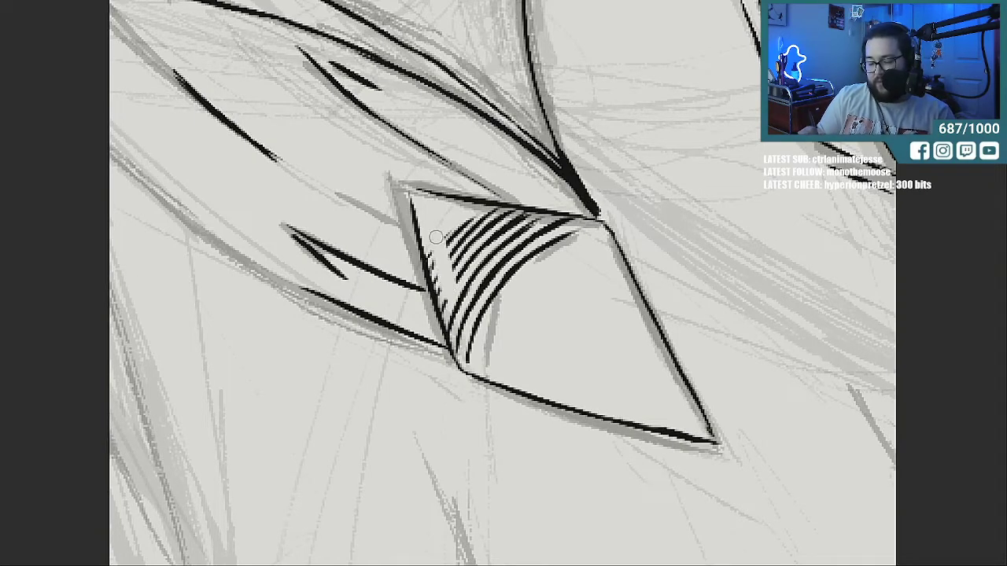
mouse_move(459, 317)
mouse_down()
mouse_move(535, 232)
mouse_move(480, 244)
mouse_move(449, 221)
mouse_move(551, 226)
mouse_move(488, 222)
mouse_up()
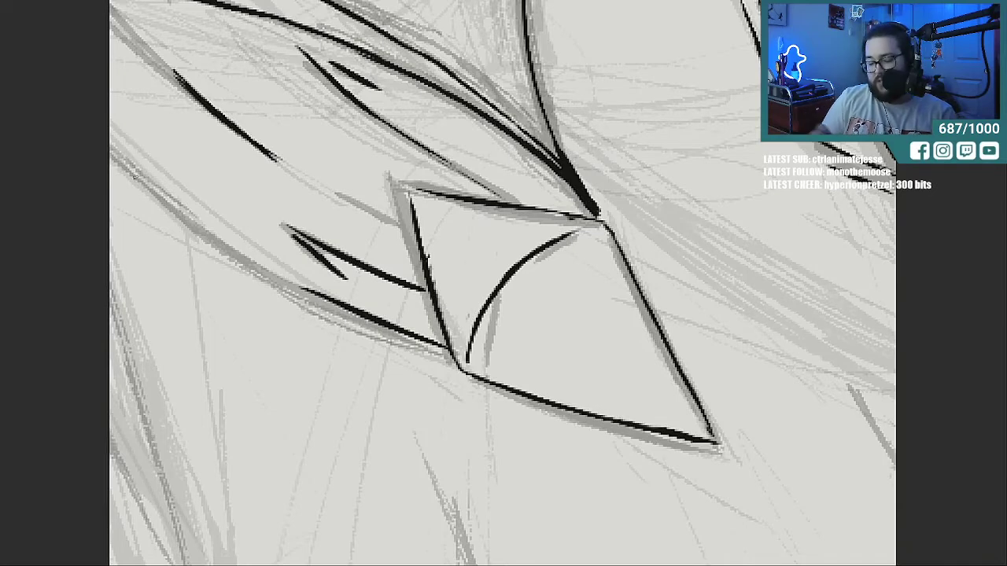
Hatch the clasp's upper section again with more widely spaced curved lines, tightening them towards the upper corner.
drag(454, 340, 496, 251)
mouse_move(454, 321)
mouse_down()
mouse_move(507, 236)
mouse_move(534, 225)
mouse_up()
drag(438, 311, 497, 226)
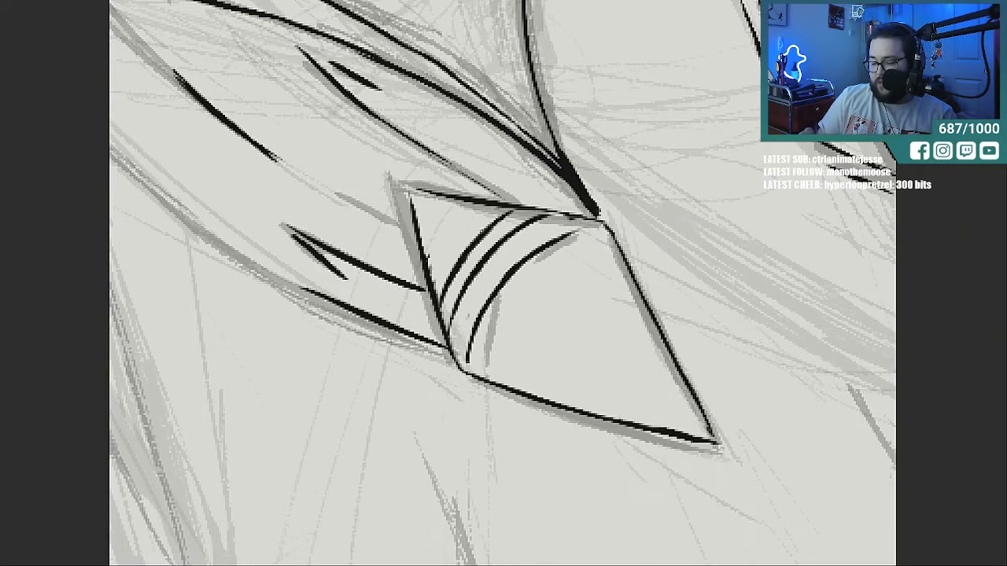
drag(432, 281, 455, 239)
key(ctrl+z)
mouse_move(486, 209)
mouse_down()
mouse_move(442, 250)
mouse_move(479, 203)
mouse_up()
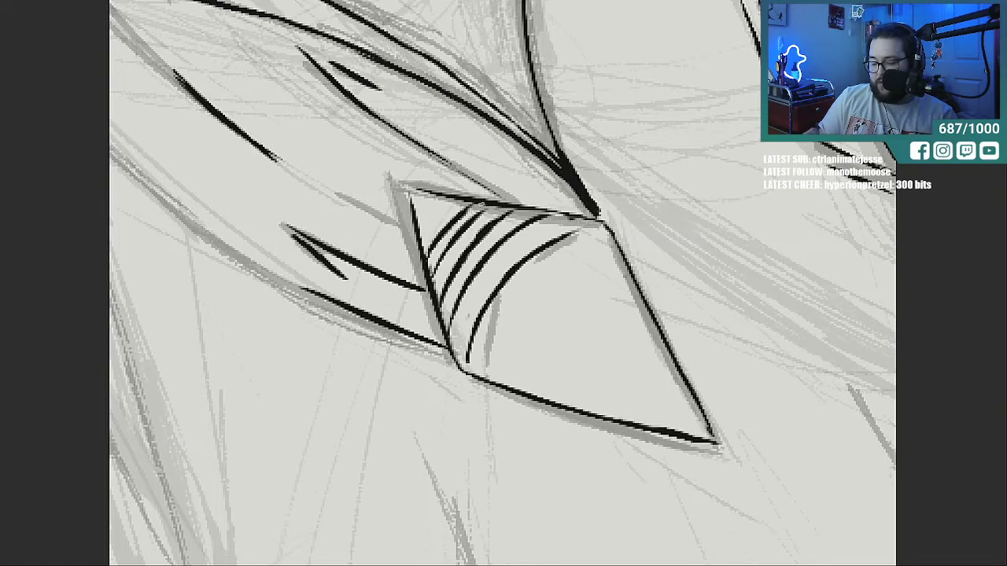
mouse_move(425, 241)
mouse_down()
mouse_move(459, 204)
mouse_move(427, 195)
mouse_up()
drag(412, 208, 423, 195)
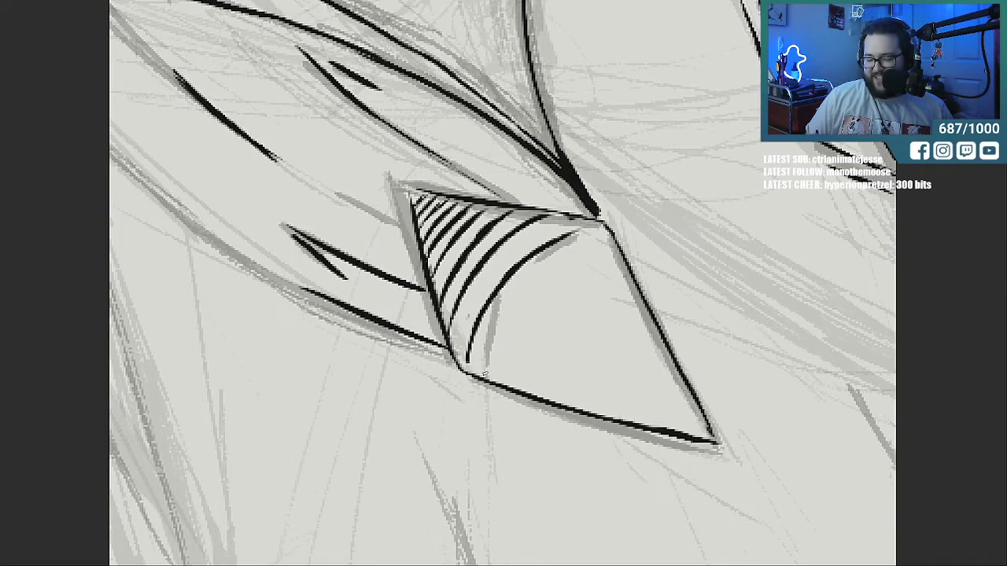
Hatch the clasp's lower section below the dividing curve with nearly straight diagonal lines.
drag(475, 380, 555, 294)
drag(504, 349, 579, 267)
drag(539, 308, 598, 249)
drag(495, 384, 557, 336)
drag(518, 371, 571, 316)
drag(538, 351, 619, 253)
drag(519, 390, 597, 310)
mouse_move(551, 363)
mouse_down()
mouse_move(618, 277)
mouse_move(590, 343)
mouse_up()
drag(623, 302, 565, 373)
drag(611, 320, 552, 379)
drag(589, 341, 532, 398)
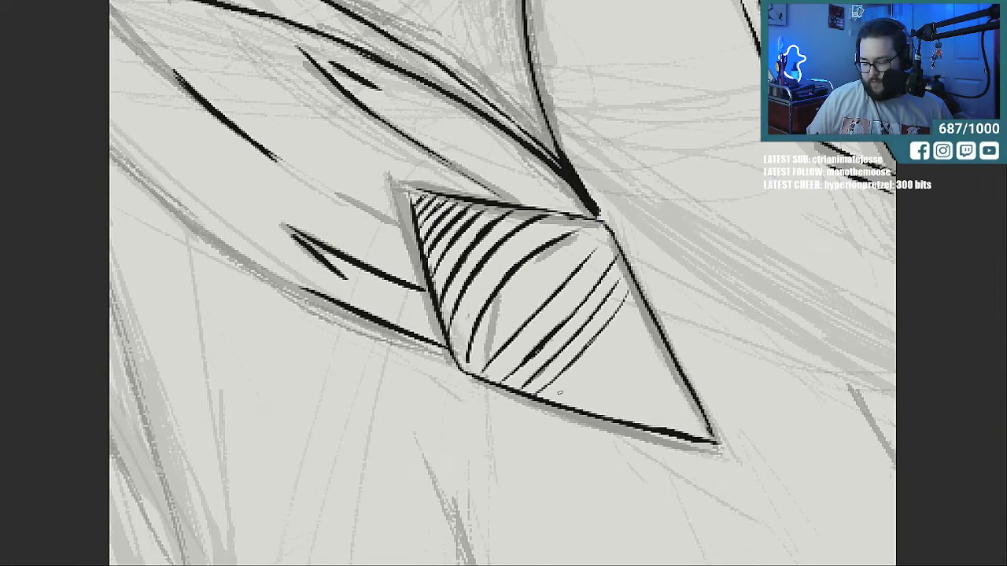
Continue the diagonal hatching into the clasp's pointed tip with progressively shorter, closer lines.
drag(551, 403, 617, 343)
mouse_move(579, 378)
mouse_down()
mouse_move(640, 308)
mouse_move(616, 359)
mouse_move(582, 389)
mouse_up()
mouse_move(630, 340)
mouse_down()
mouse_move(568, 406)
mouse_move(637, 357)
mouse_up()
mouse_move(608, 390)
mouse_down()
mouse_move(649, 328)
mouse_move(630, 383)
mouse_up()
drag(658, 346, 611, 403)
mouse_move(640, 369)
mouse_down()
mouse_move(593, 419)
mouse_move(645, 387)
mouse_up()
mouse_move(610, 423)
mouse_down()
mouse_move(667, 357)
mouse_move(675, 371)
mouse_up()
mouse_move(651, 417)
mouse_down()
mouse_move(681, 382)
mouse_move(666, 402)
mouse_move(689, 384)
mouse_move(695, 394)
mouse_up()
drag(682, 432, 697, 409)
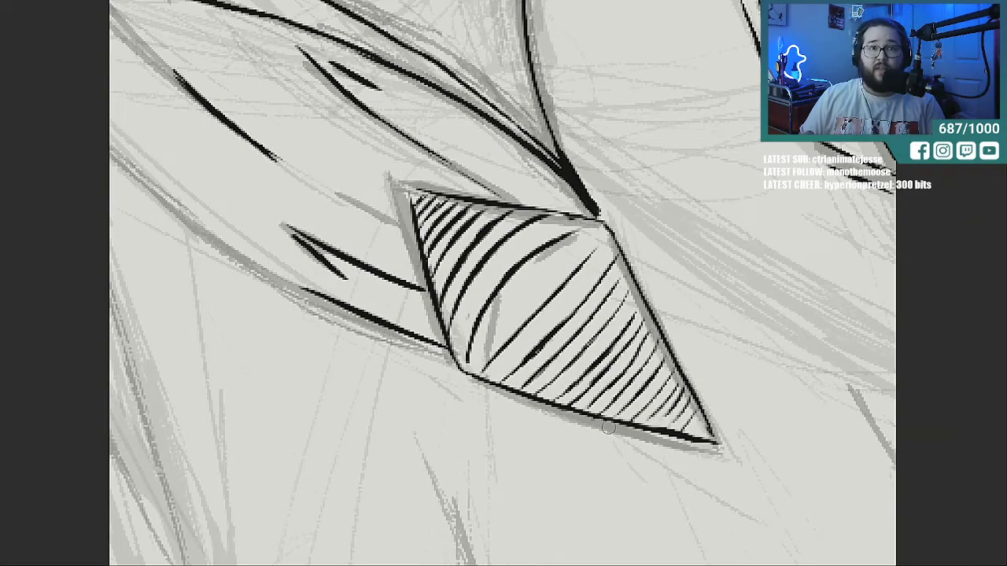
Check how the hatched clasp reads against the whole figure and return to a close view of it.
key(ctrl+minus)
key(ctrl+minus)
key(ctrl+minus)
key(ctrl+minus)
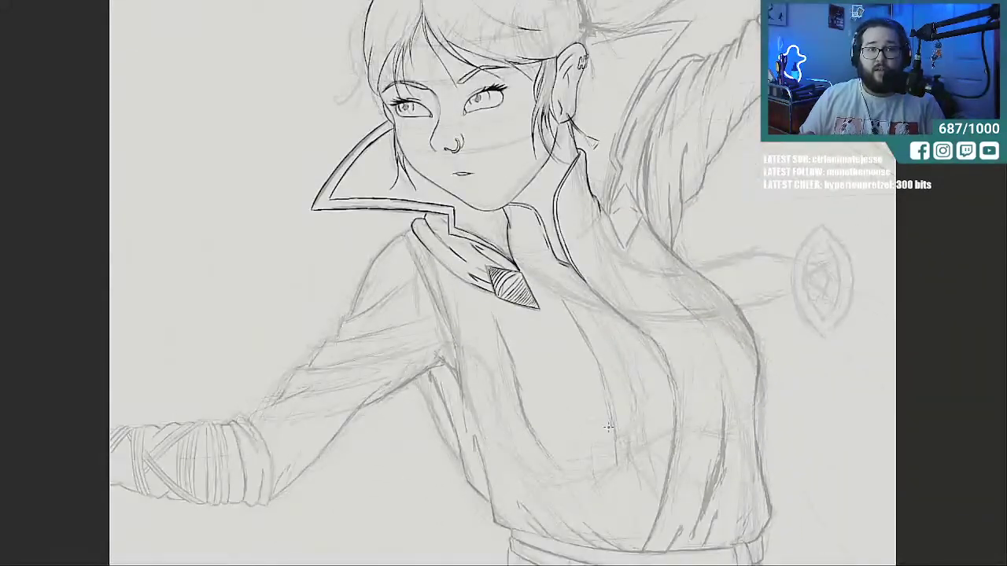
key(ctrl+minus)
key(ctrl+minus)
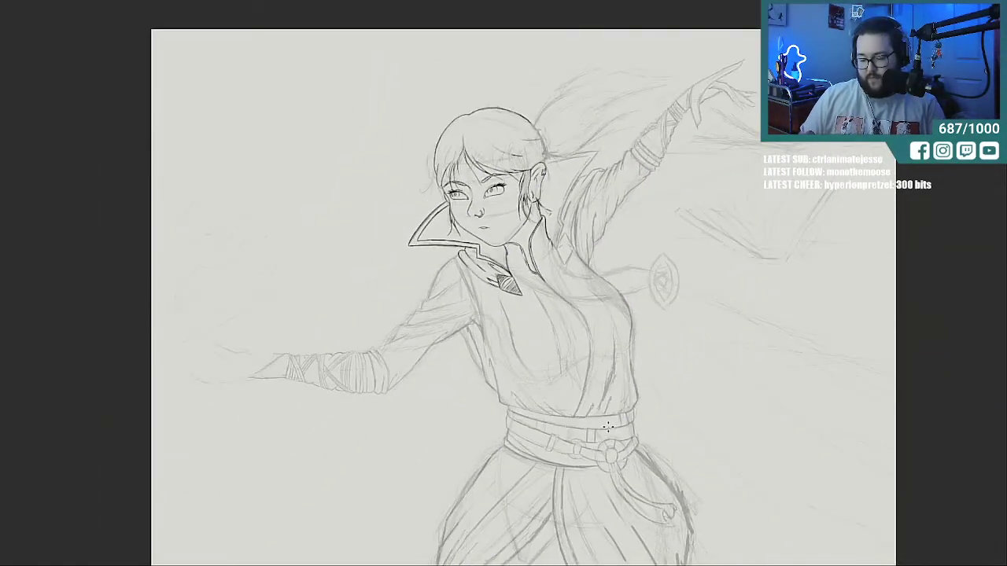
key(ctrl+plus)
key(ctrl+plus)
key(ctrl+plus)
key(ctrl+plus)
key(ctrl+plus)
key(ctrl+plus)
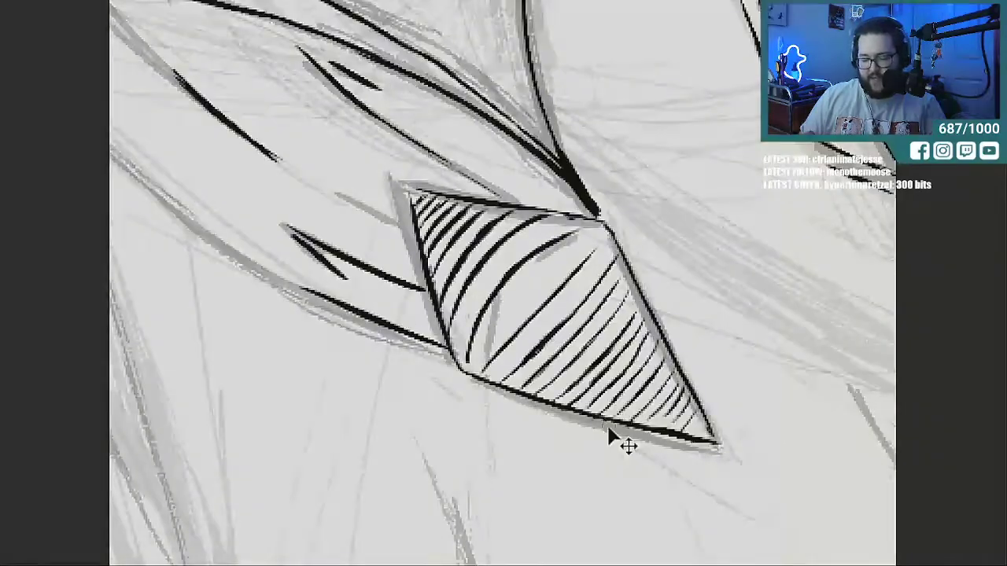
Erase all the hatching inside the diamond-shaped clasp, back to its bare outline.
key(ctrl+plus)
mouse_move(432, 243)
mouse_down()
mouse_move(479, 339)
mouse_move(428, 259)
mouse_move(445, 344)
mouse_move(426, 262)
mouse_move(527, 313)
mouse_move(508, 246)
mouse_move(590, 222)
mouse_move(557, 245)
mouse_up()
mouse_move(439, 209)
mouse_down()
mouse_move(476, 198)
mouse_move(405, 181)
mouse_move(396, 206)
mouse_move(409, 256)
mouse_up()
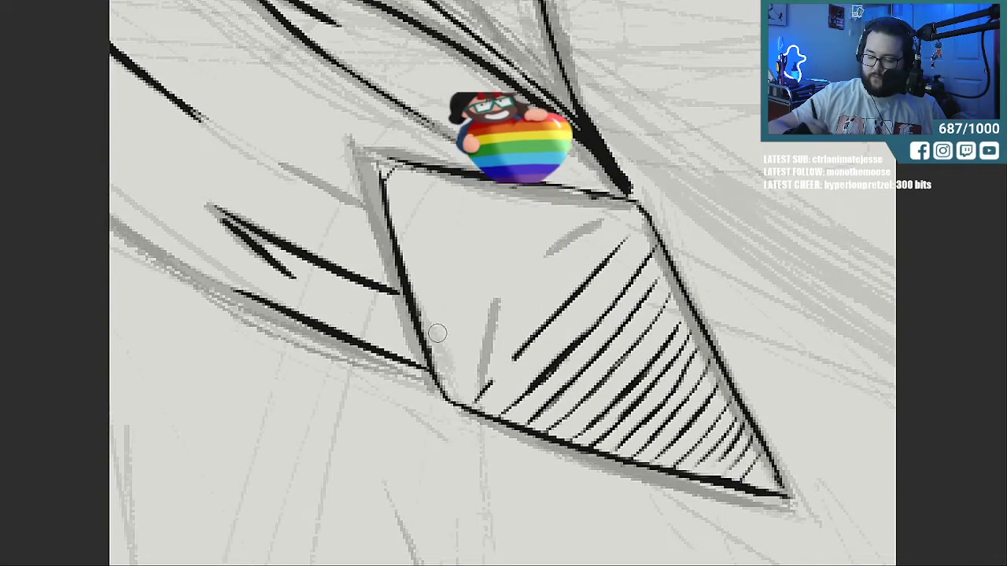
mouse_move(513, 322)
mouse_down()
mouse_move(599, 433)
mouse_move(741, 466)
mouse_move(637, 260)
mouse_move(652, 258)
mouse_move(618, 227)
mouse_move(585, 281)
mouse_move(605, 299)
mouse_move(605, 325)
mouse_move(650, 317)
mouse_move(647, 372)
mouse_up()
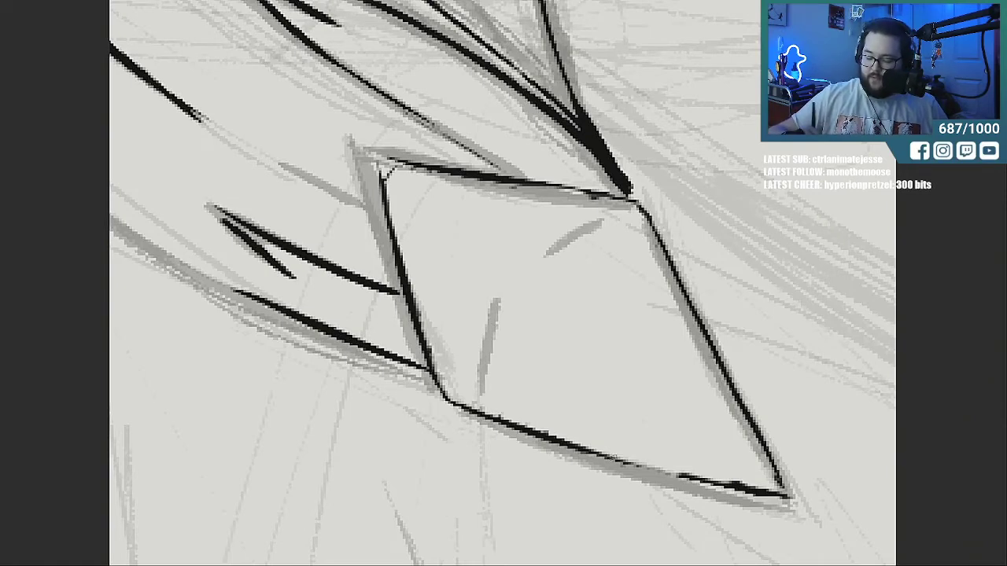
Extend the cloth fold's lower contour from the clasp up towards the shoulder as one continuous curve, thickening it along the middle.
drag(161, 252, 268, 307)
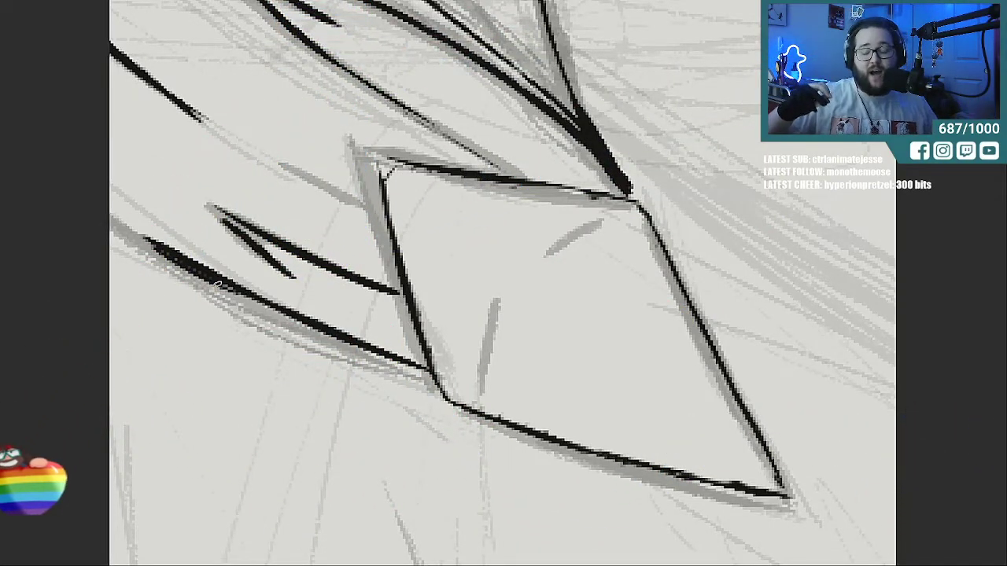
drag(126, 226, 148, 240)
mouse_move(610, 560)
mouse_down()
mouse_move(536, 559)
mouse_move(549, 558)
mouse_up()
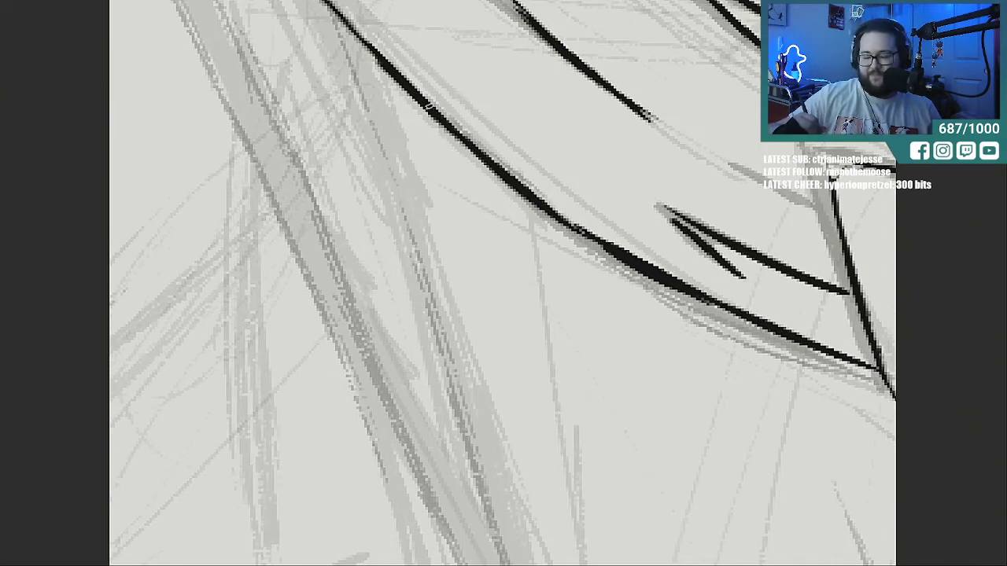
mouse_move(338, 13)
mouse_down()
mouse_move(445, 117)
mouse_move(650, 267)
mouse_move(651, 277)
mouse_up()
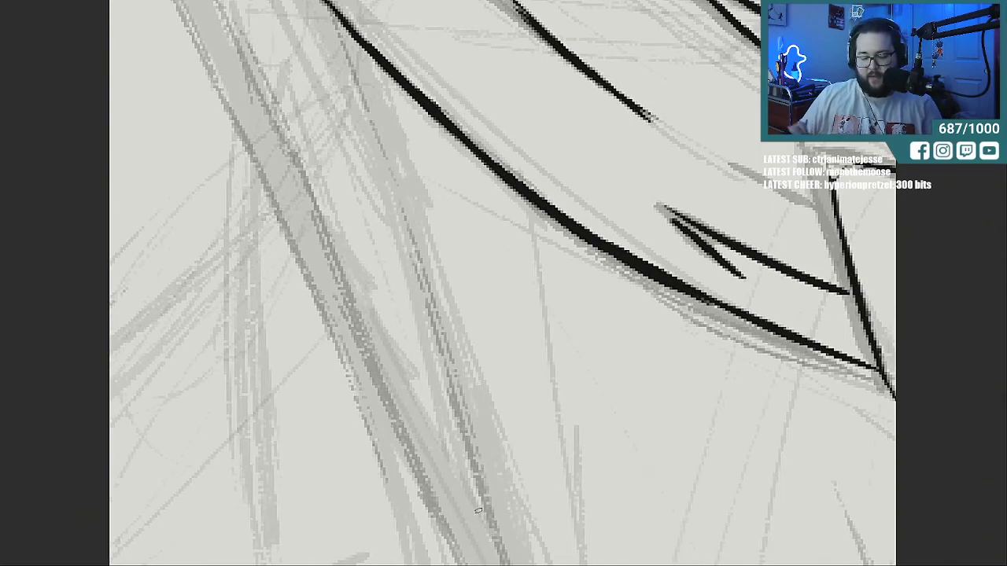
Ink the outer edge of the zigzag band beyond the opposite collar, curving up from the pointed corner to the band's bend.
scroll(476, 507, down, 5)
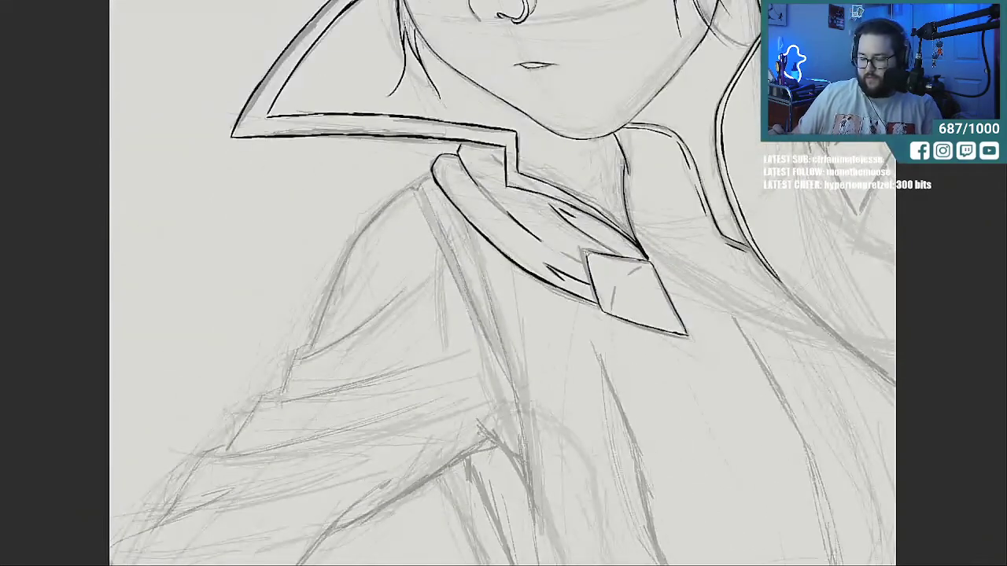
scroll(502, 283, right, 5)
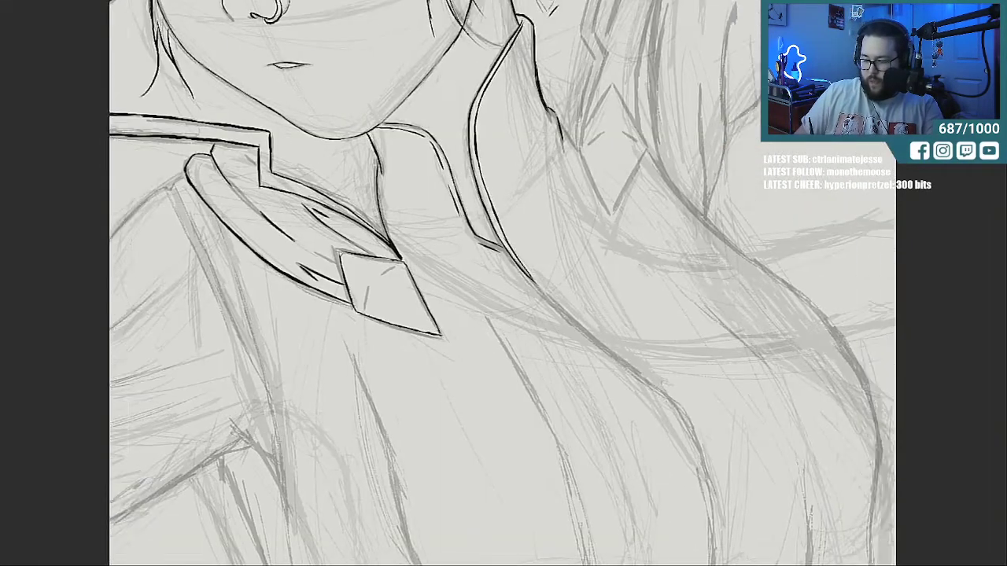
key(ctrl+plus)
key(ctrl+plus)
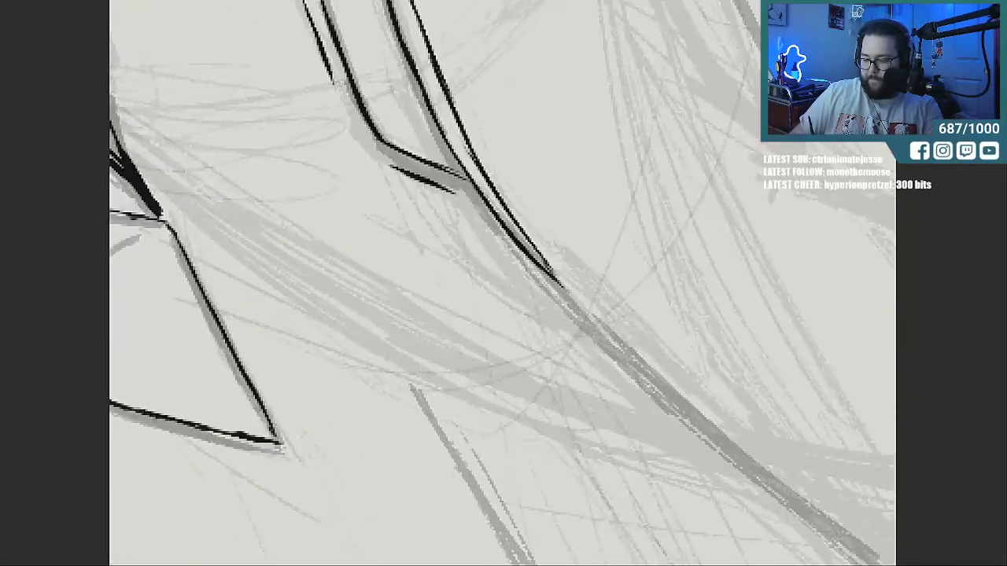
scroll(502, 283, right, 5)
scroll(502, 283, up, 7)
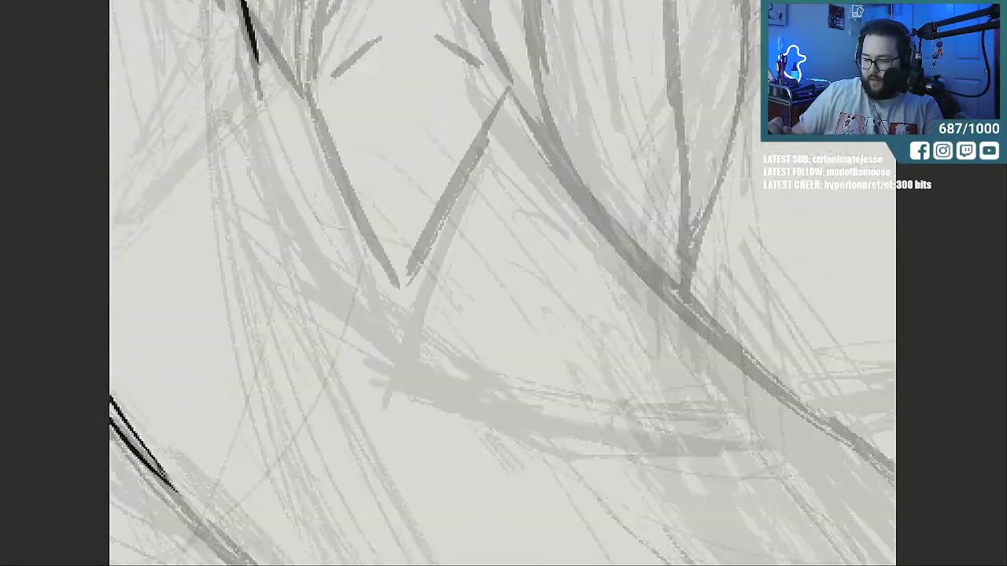
key(ctrl+plus)
mouse_move(159, 337)
mouse_down()
mouse_move(213, 422)
mouse_move(240, 444)
mouse_move(277, 228)
mouse_up()
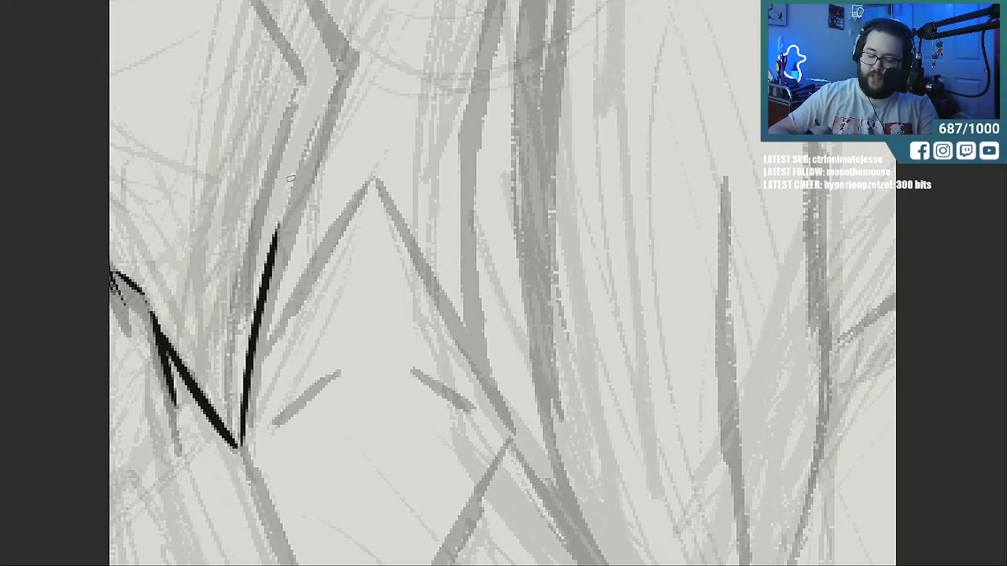
mouse_move(267, 298)
mouse_down()
mouse_move(318, 112)
mouse_move(346, 71)
mouse_up()
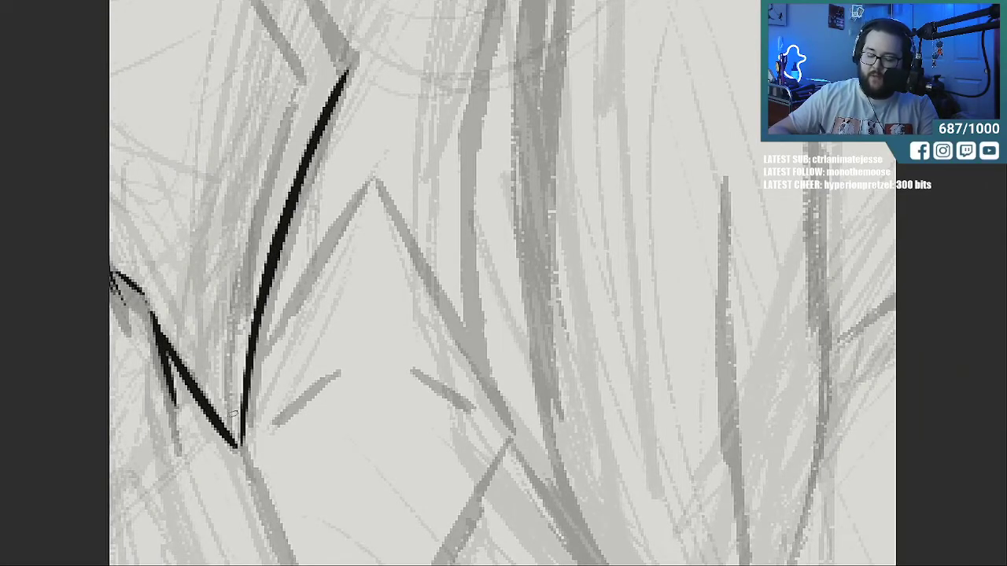
Ink the band's parallel inner edge and add two short angled lines continuing both edges above the bend.
drag(233, 434, 268, 203)
mouse_move(236, 389)
mouse_down()
mouse_move(238, 338)
mouse_move(302, 110)
mouse_up()
mouse_move(274, 175)
mouse_down()
mouse_move(313, 75)
mouse_move(272, 17)
mouse_up()
drag(351, 66, 308, 2)
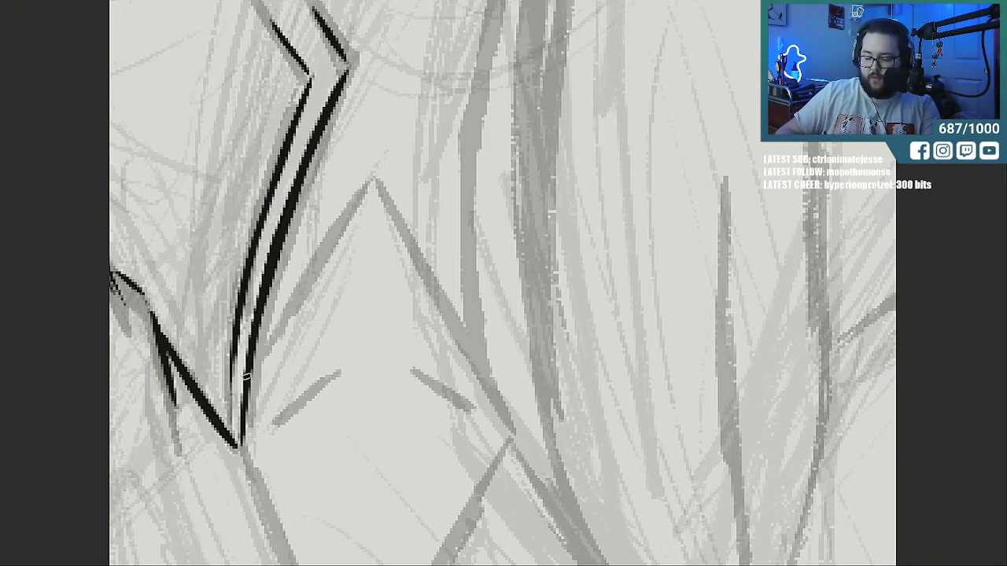
Ink the pointed upper peak of the shape beside the band with one rising and one descending line.
drag(255, 364, 348, 210)
mouse_move(297, 284)
mouse_down()
mouse_move(381, 154)
mouse_move(464, 334)
mouse_up()
drag(424, 267, 472, 345)
Ink the V-shaped lower point beneath the peak with two long straight lines along the rough sketch.
scroll(503, 283, down, 10)
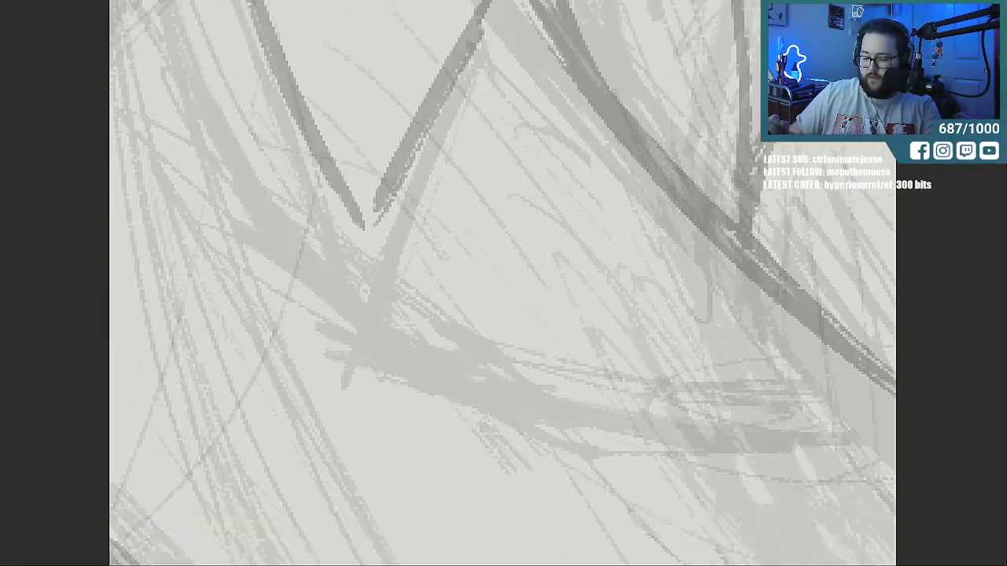
scroll(504, 283, up, 1)
scroll(503, 283, up, 1)
scroll(504, 283, up, 1)
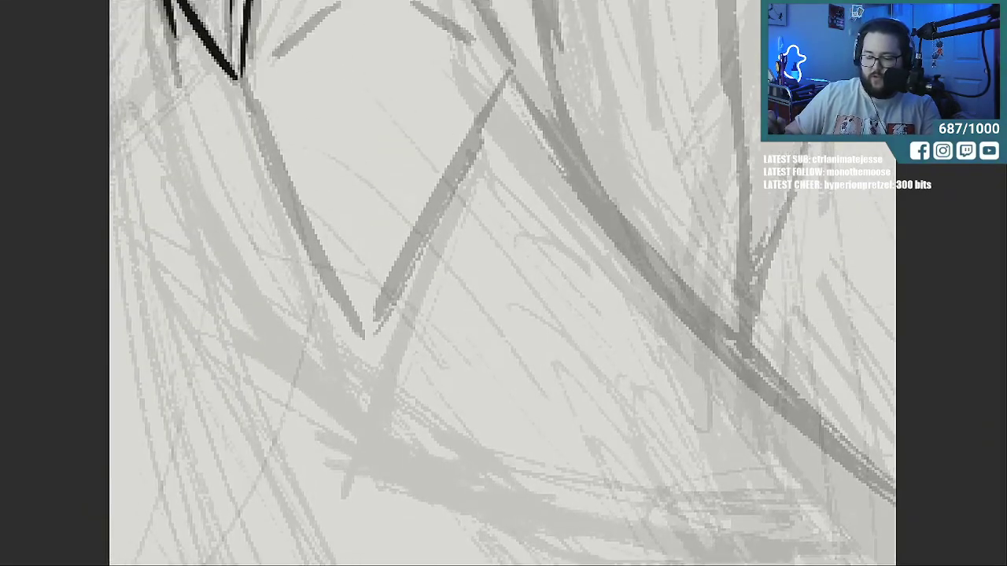
drag(247, 77, 329, 266)
mouse_move(305, 217)
mouse_down()
mouse_move(358, 329)
mouse_move(521, 66)
mouse_up()
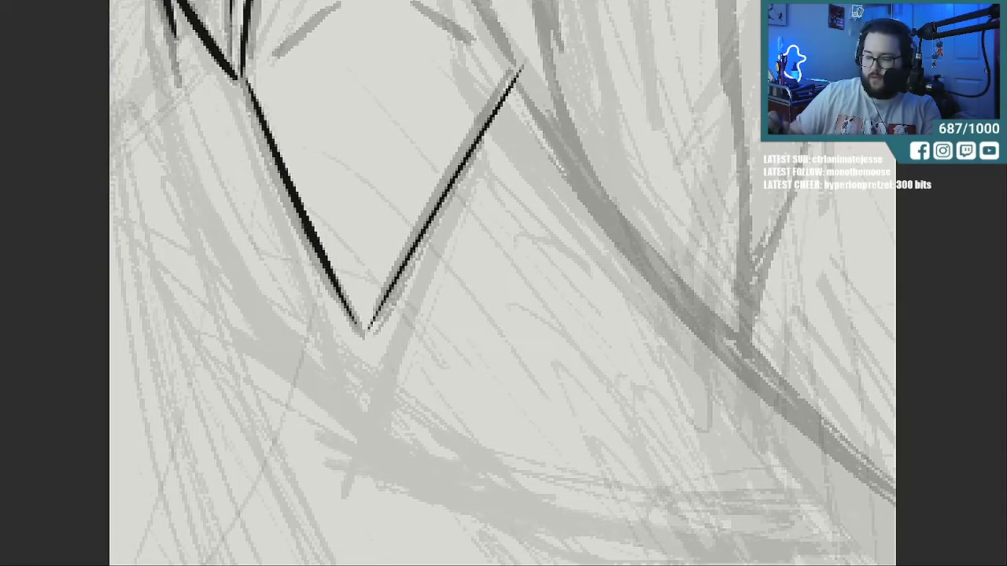
Add two short, slightly curved lines inside the pointed shape, one sloping inward from each side with a gap between them.
key(v)
scroll(504, 283, down, 1)
drag(468, 331, 521, 423)
drag(379, 356, 497, 408)
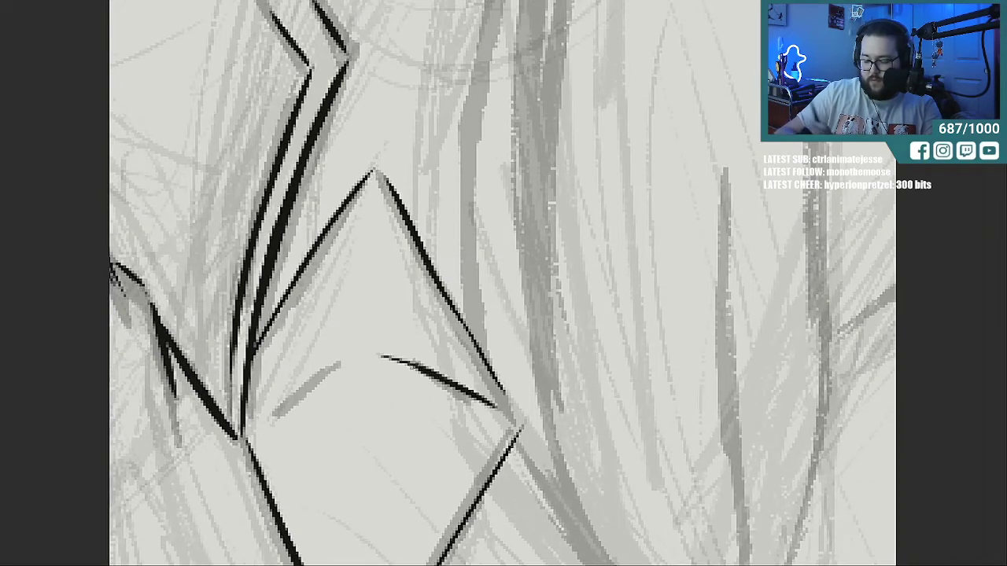
drag(254, 420, 352, 353)
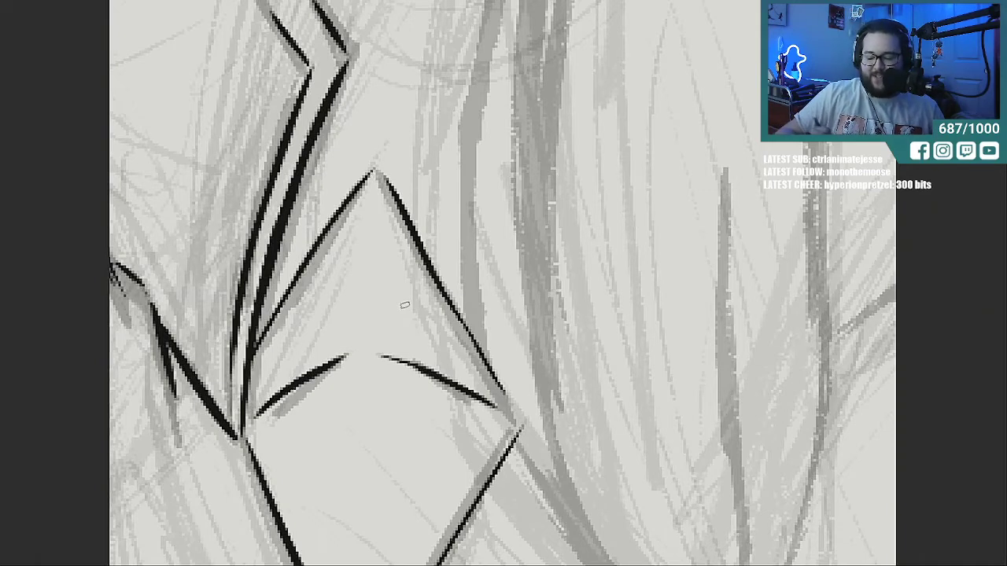
scroll(502, 283, up, 4)
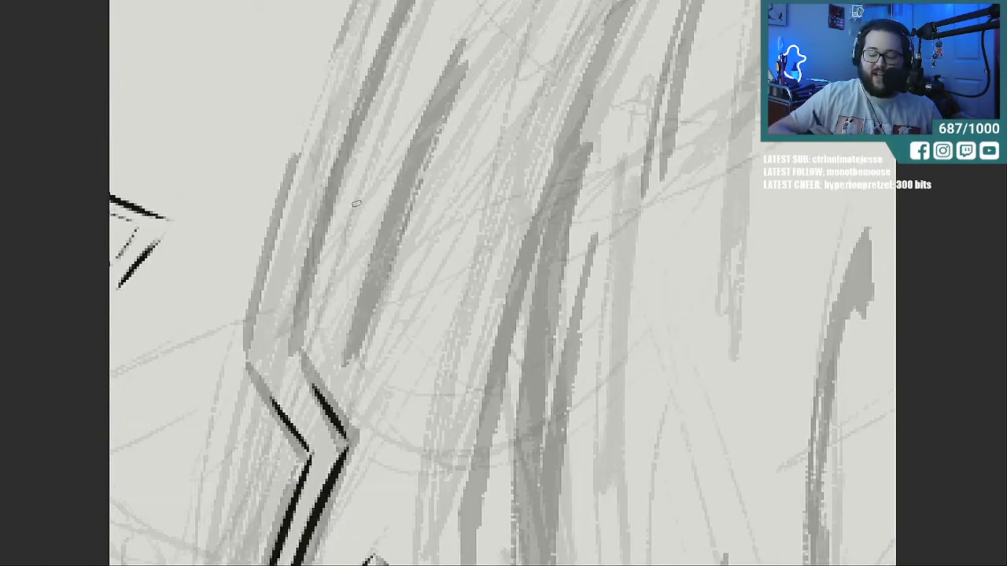
Ink both edges of the sketched band upward from its zigzag bend, and erase the stray overlap on the outer line.
mouse_move(323, 392)
mouse_down()
mouse_move(303, 354)
mouse_move(363, 96)
mouse_up()
drag(252, 367, 272, 401)
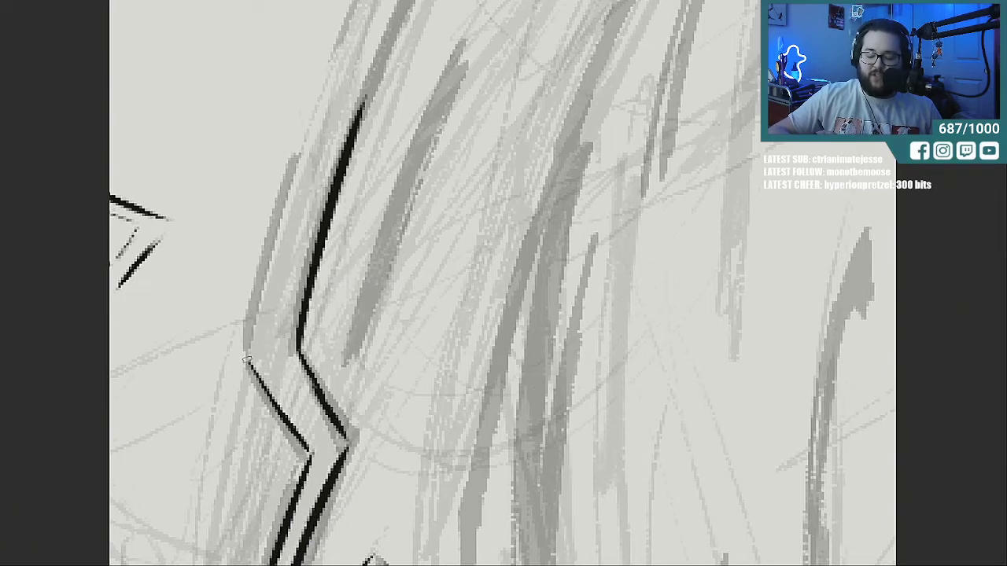
drag(247, 361, 347, 59)
drag(314, 134, 347, 53)
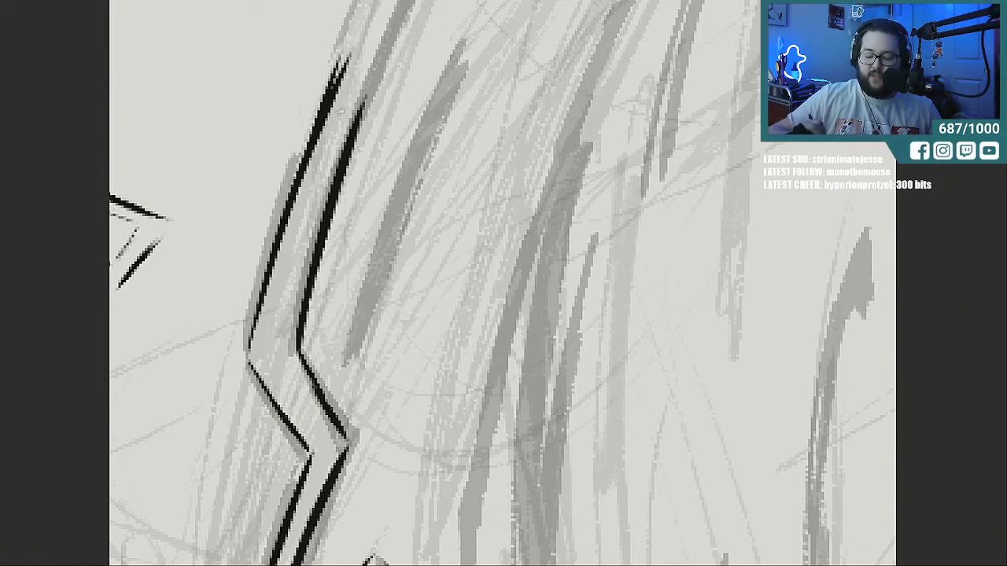
drag(360, 109, 396, 24)
drag(339, 55, 360, 2)
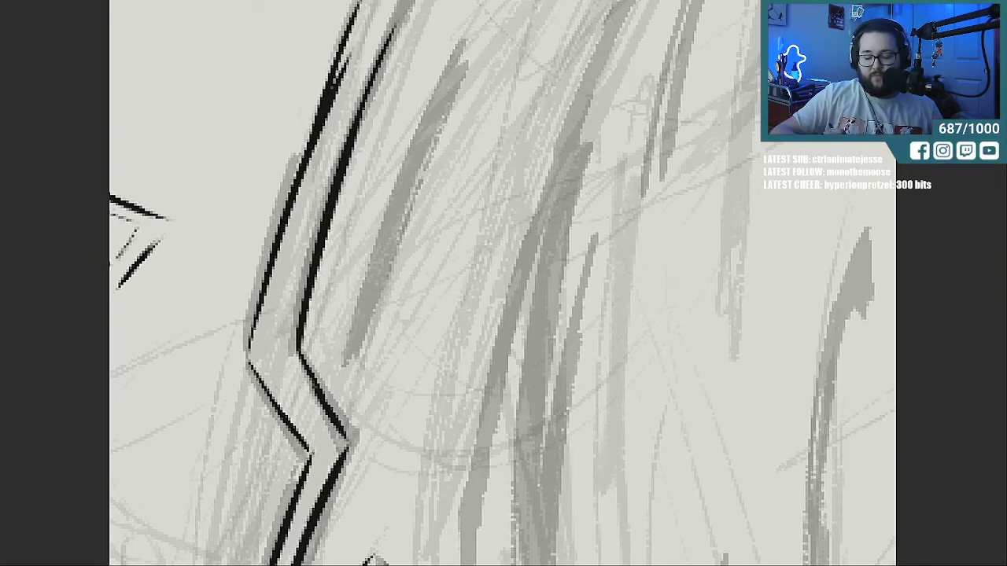
key(e)
drag(357, 55, 325, 151)
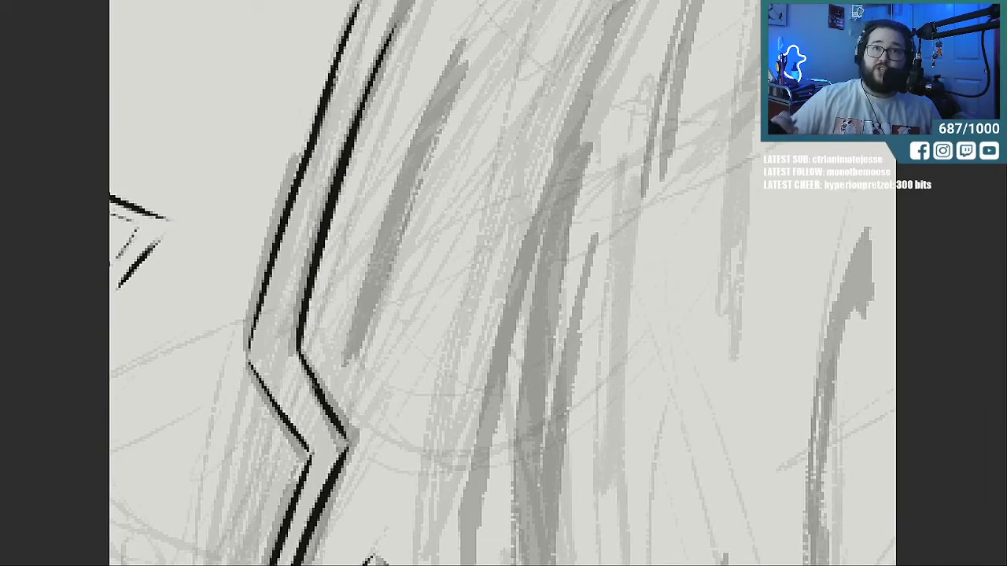
Continue inking the band's inner and outer edges as two parallel curved lines along the next sketched section.
scroll(503, 284, up, 7)
scroll(504, 283, down, 1)
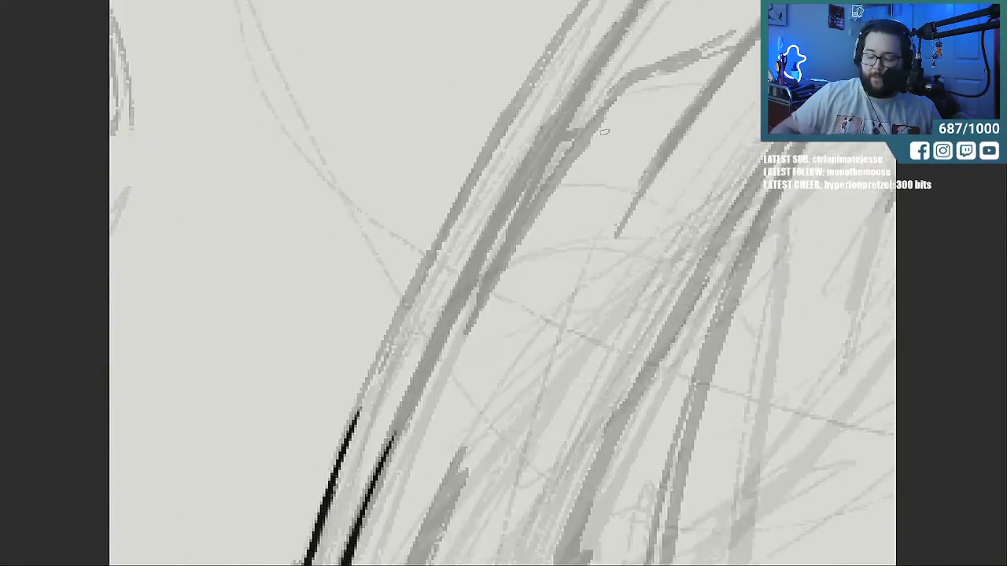
drag(378, 472, 433, 342)
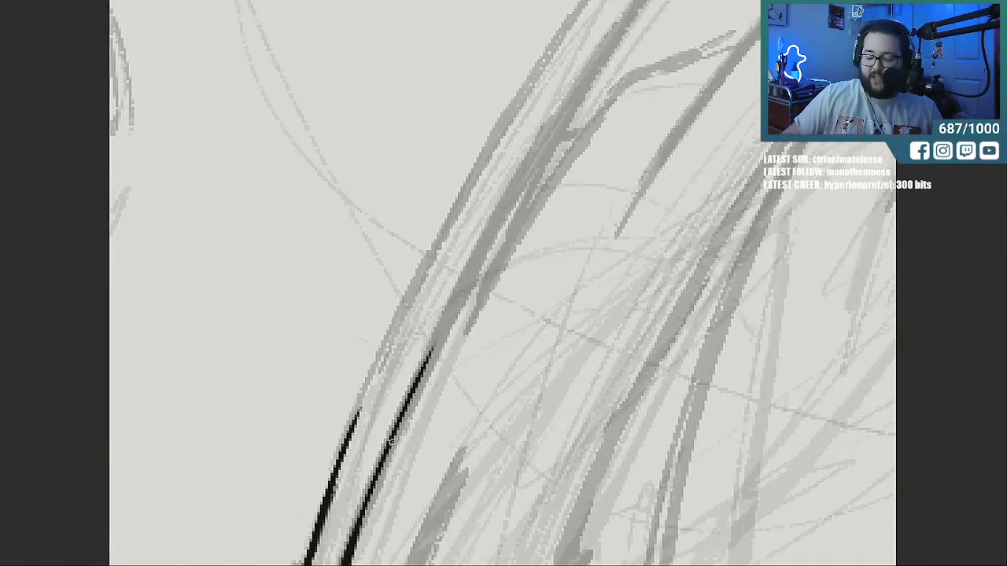
drag(392, 441, 480, 261)
drag(421, 375, 519, 187)
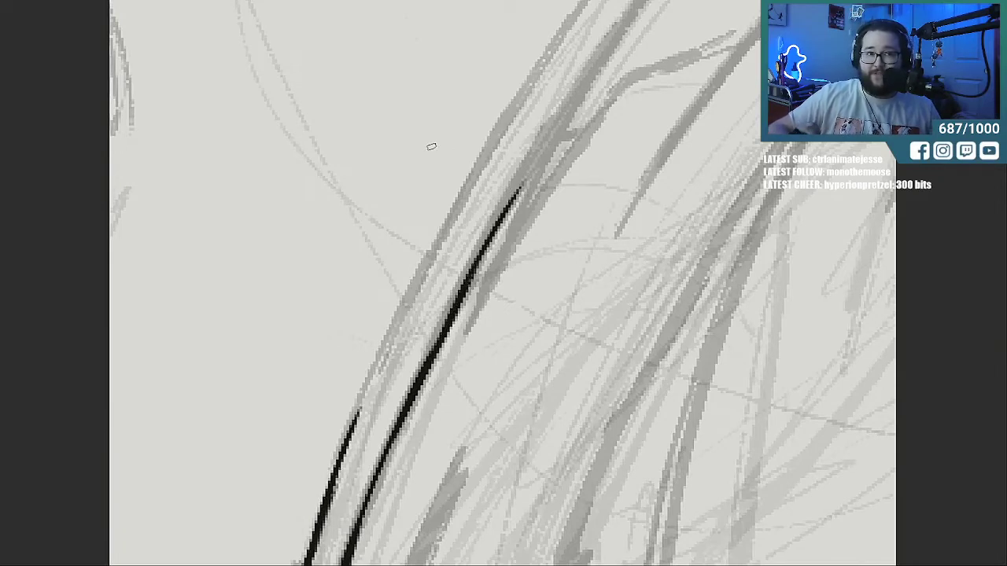
drag(351, 431, 519, 89)
mouse_move(519, 193)
mouse_down()
mouse_move(607, 32)
mouse_move(607, 46)
mouse_up()
drag(493, 141, 582, 2)
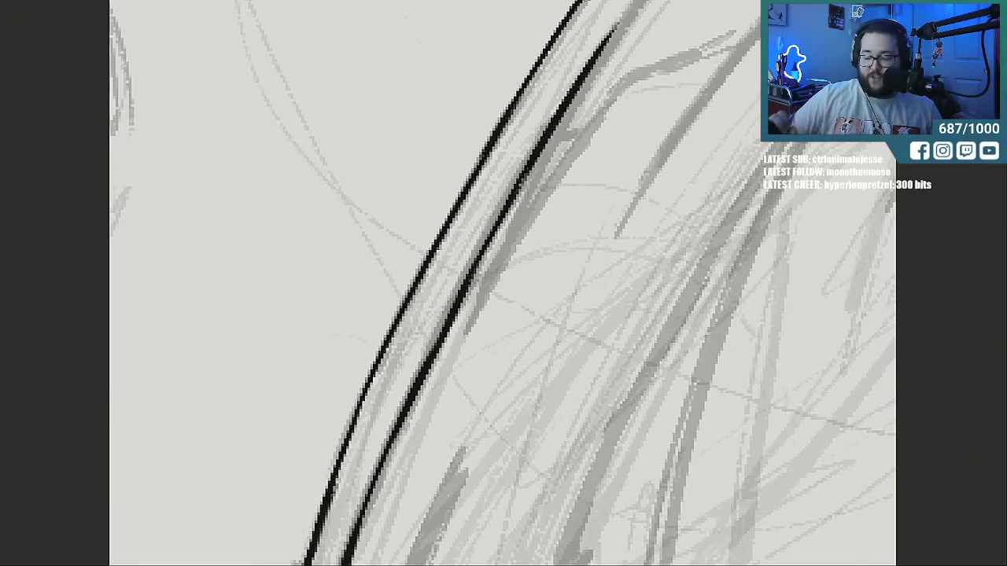
Extend both inked edges along the straight diagonal section to the band's sharp upper corner.
drag(503, 236, 527, 461)
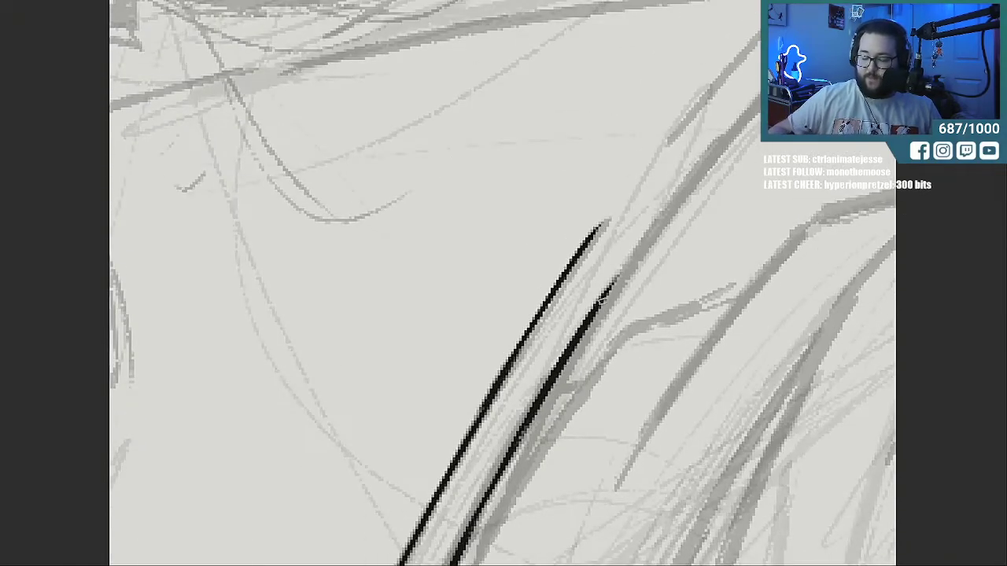
drag(605, 230, 759, 71)
drag(606, 222, 760, 9)
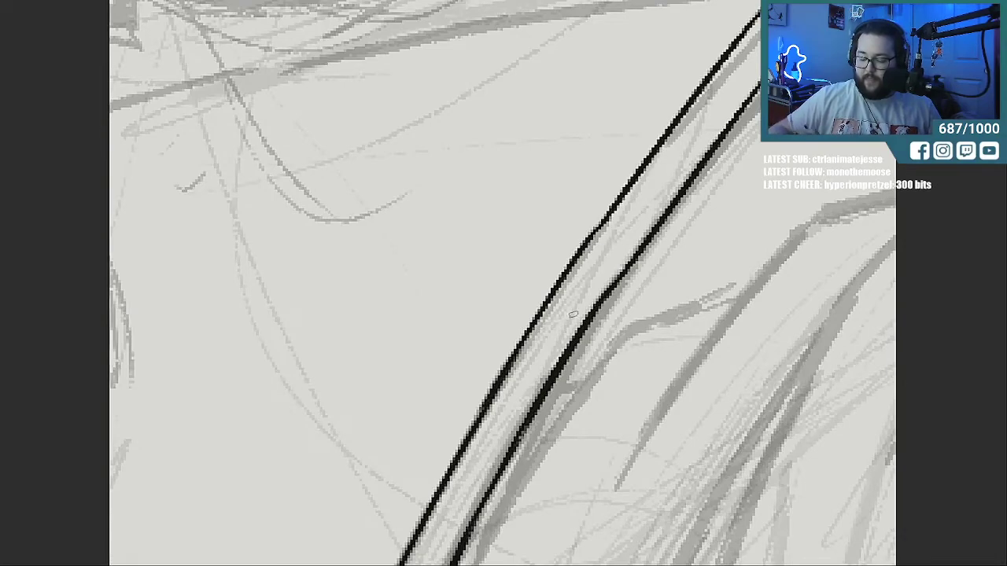
mouse_move(787, 354)
mouse_down()
mouse_move(400, 354)
mouse_move(472, 354)
mouse_up()
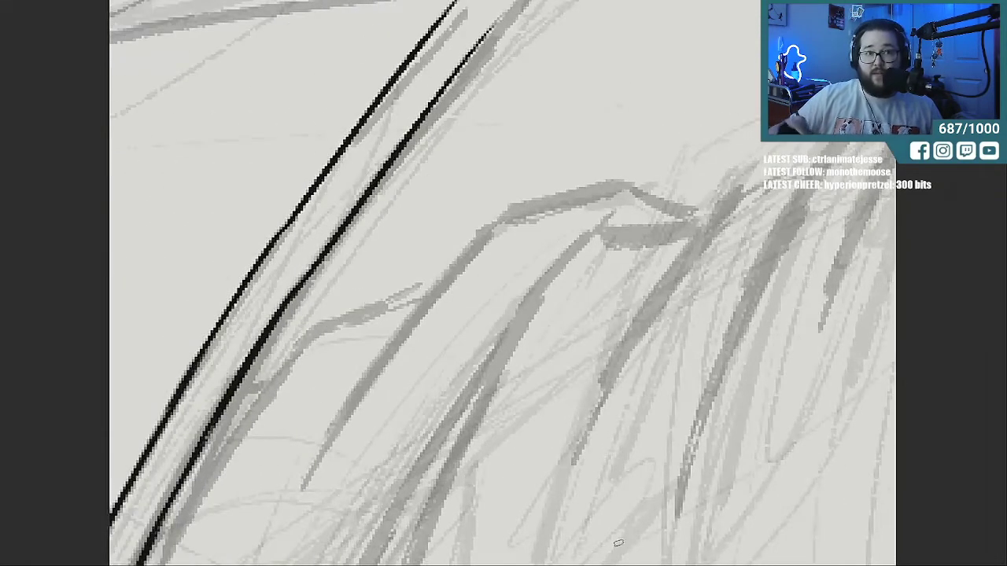
scroll(503, 283, up, 5)
drag(410, 410, 566, 215)
drag(475, 321, 590, 195)
Ink the upper and lower edges of the nearly horizontal section that runs back from the sharp corner.
mouse_move(354, 279)
mouse_down()
mouse_move(313, 280)
mouse_move(442, 270)
mouse_up()
drag(383, 198, 553, 185)
drag(475, 188, 588, 185)
drag(516, 186, 584, 187)
drag(250, 228, 378, 206)
drag(309, 214, 400, 203)
drag(126, 307, 351, 269)
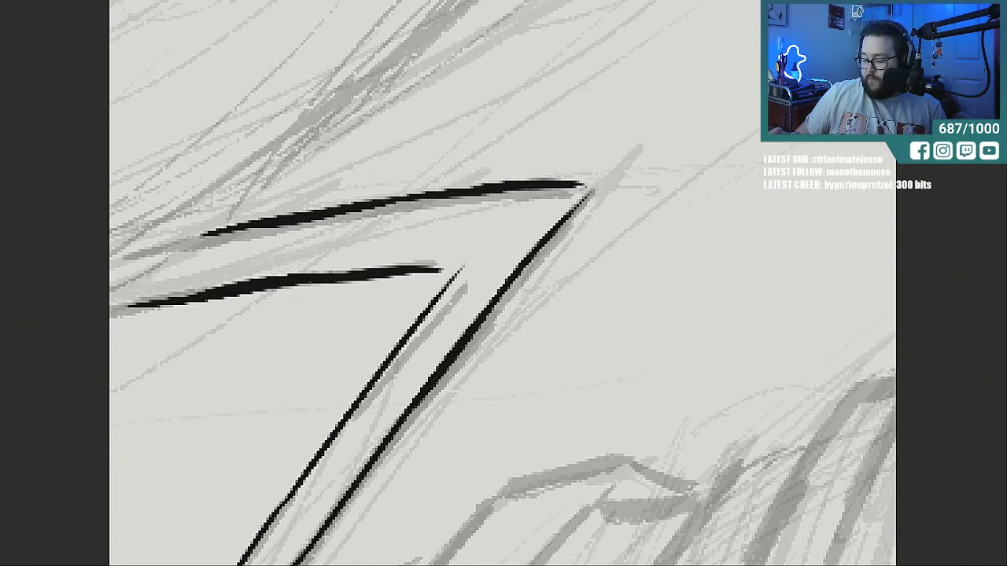
key(Left)
key(Right)
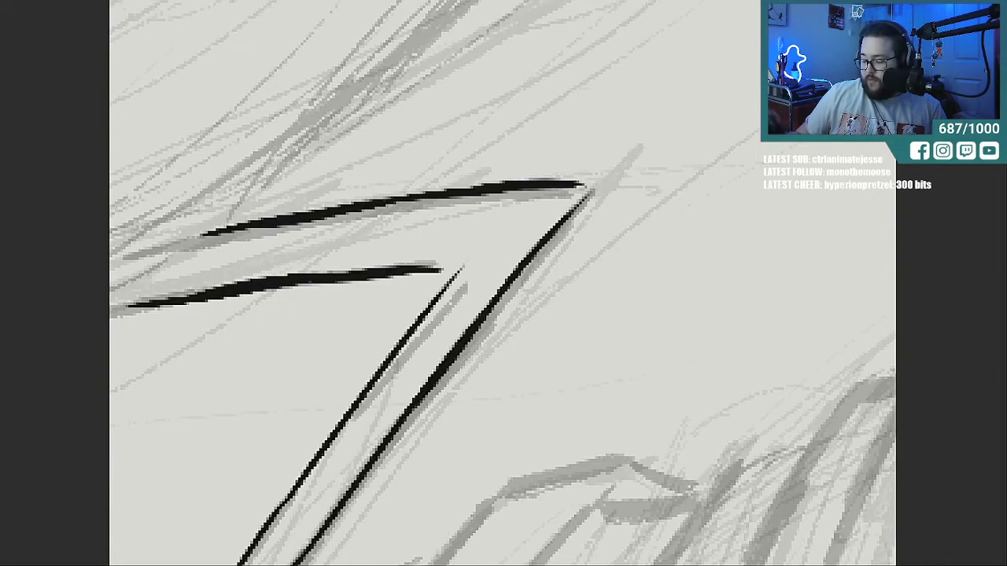
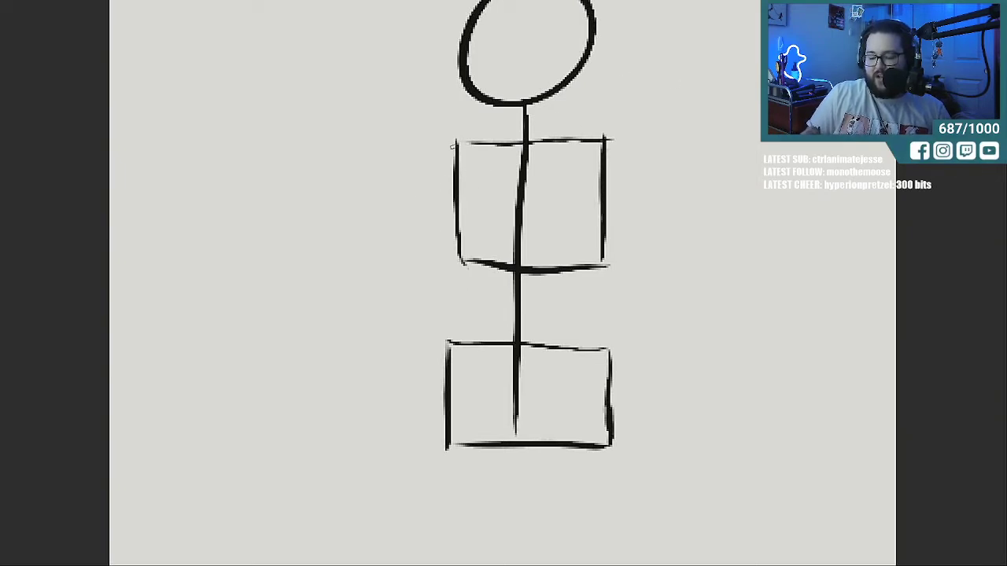
Draw stick arms with elbow circles, one raised and one bent toward the hip, and sketch the raised hand's triangular palm and fingers.
mouse_move(458, 143)
mouse_down()
mouse_move(328, 315)
mouse_move(307, 111)
mouse_up()
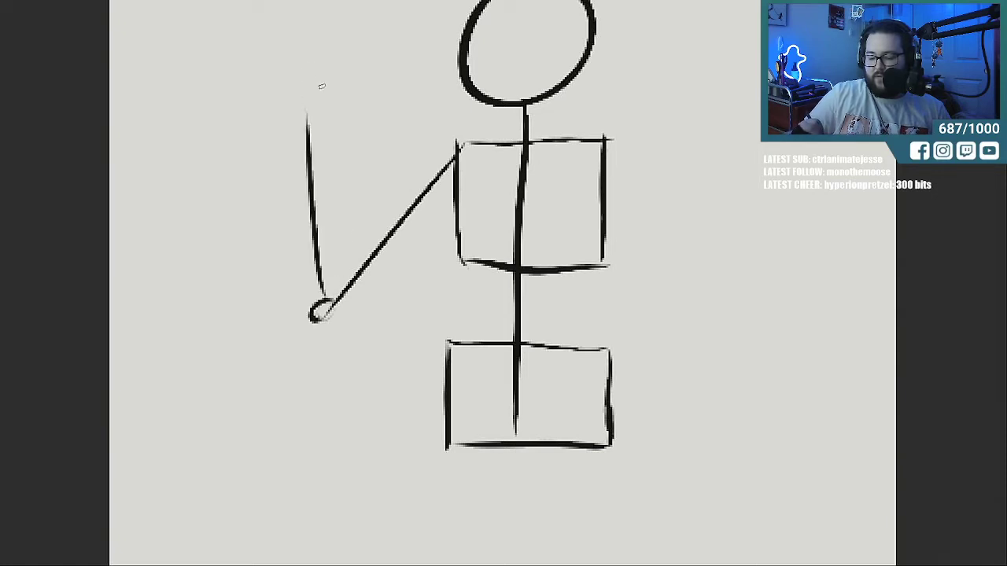
mouse_move(613, 143)
mouse_down()
mouse_move(712, 300)
mouse_move(708, 293)
mouse_move(620, 391)
mouse_up()
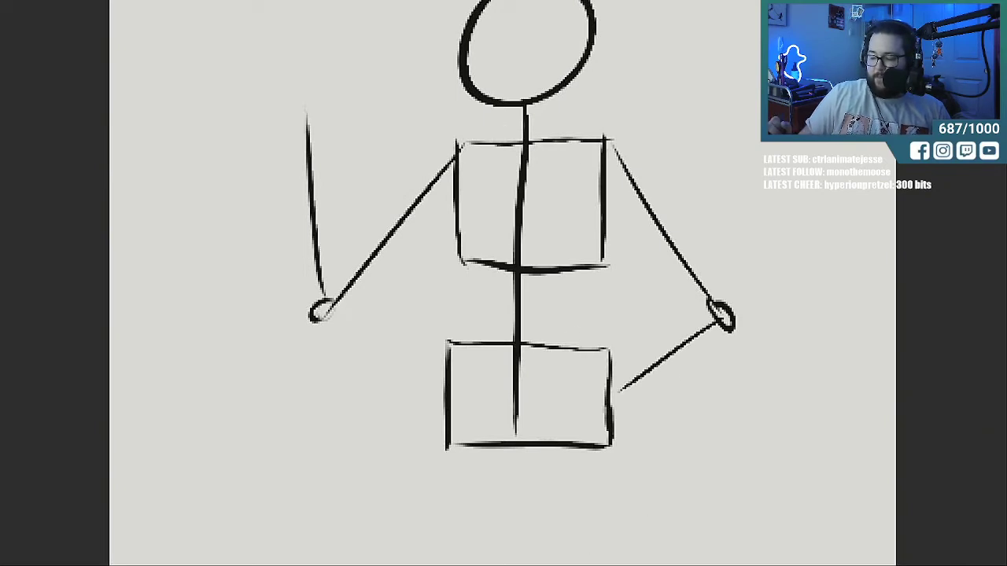
scroll(519, 284, up, 3)
scroll(519, 284, down, 1)
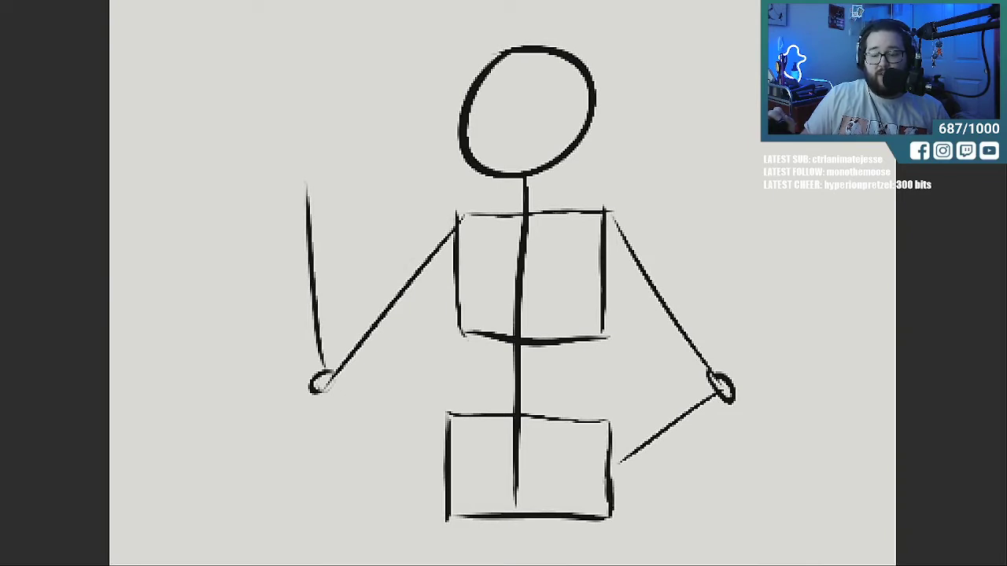
mouse_move(275, 133)
mouse_down()
mouse_move(305, 195)
mouse_move(315, 142)
mouse_move(310, 191)
mouse_up()
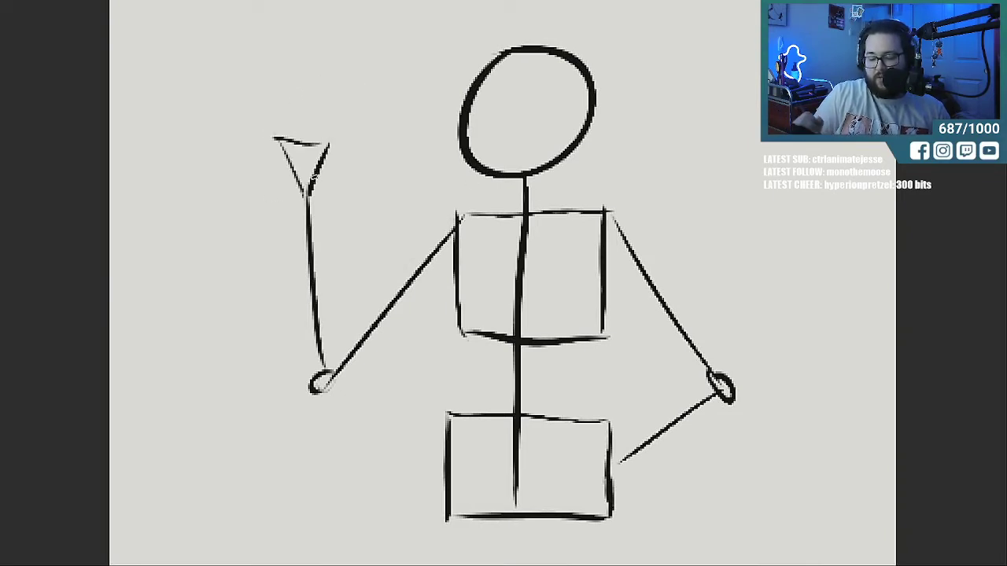
mouse_move(276, 136)
mouse_down()
mouse_move(262, 110)
mouse_move(293, 142)
mouse_move(325, 146)
mouse_up()
drag(313, 186, 343, 159)
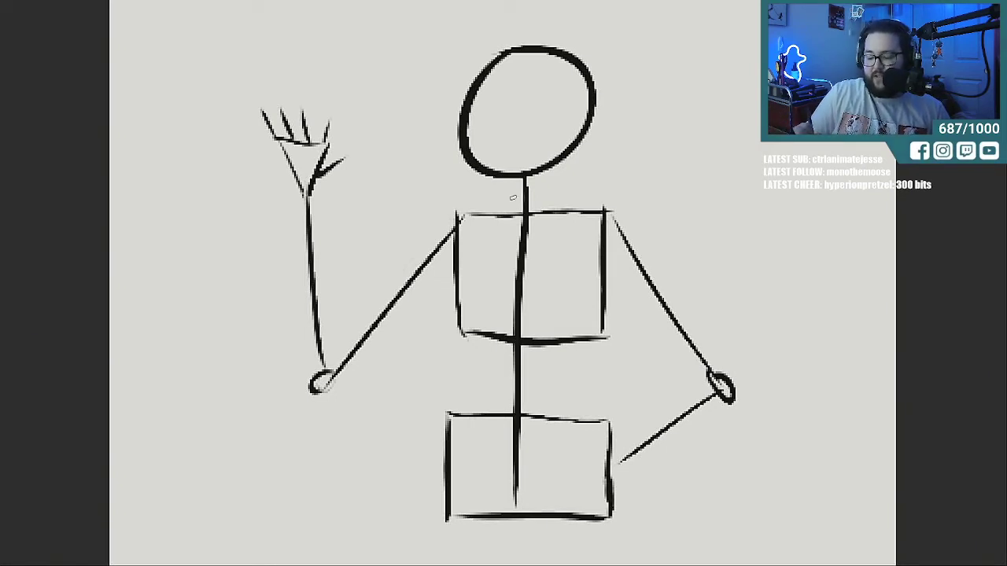
Draw the sides of the neck between head and chest and close it with a curved collar line.
drag(498, 176, 498, 216)
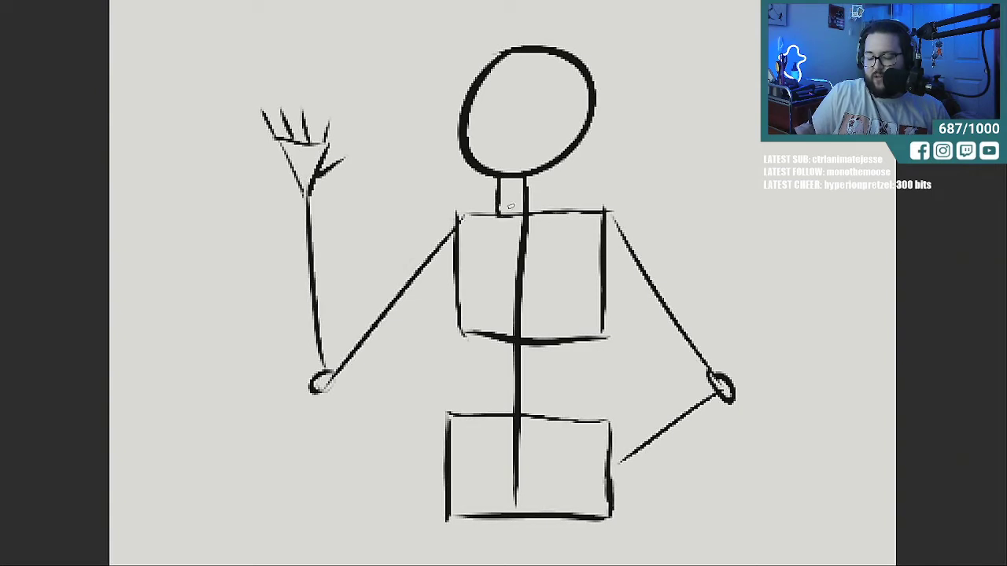
mouse_move(549, 167)
mouse_down()
mouse_move(546, 209)
mouse_move(504, 213)
mouse_up()
mouse_move(548, 189)
mouse_down()
mouse_move(548, 210)
mouse_move(504, 213)
mouse_move(542, 215)
mouse_up()
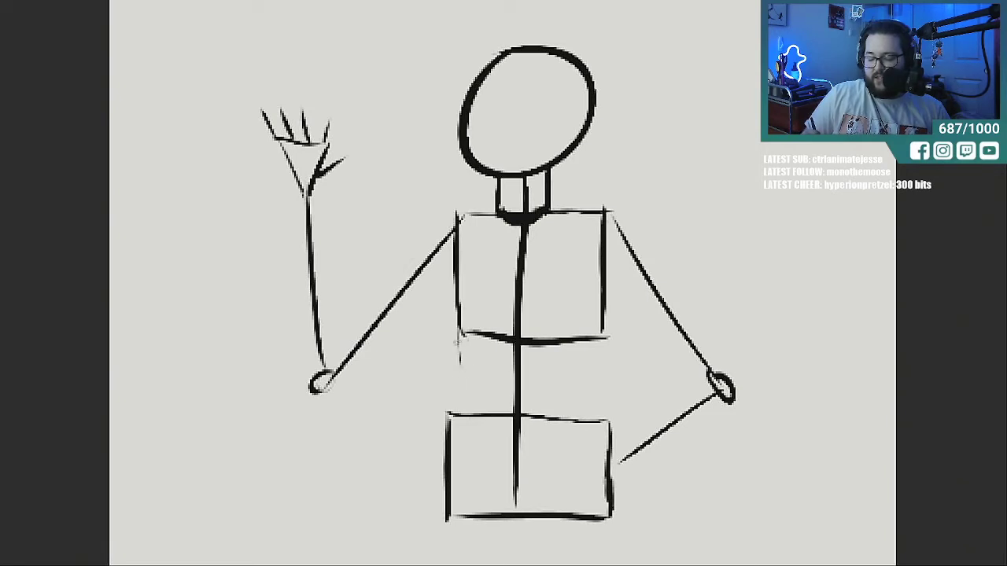
Connect chest and pelvis with tapering waist lines, draw narrower pelvis sides, and erase the pelvis box's wider outer edges.
drag(461, 324, 469, 412)
drag(605, 329, 587, 425)
scroll(503, 284, down, 3)
drag(469, 307, 476, 414)
drag(587, 315, 585, 410)
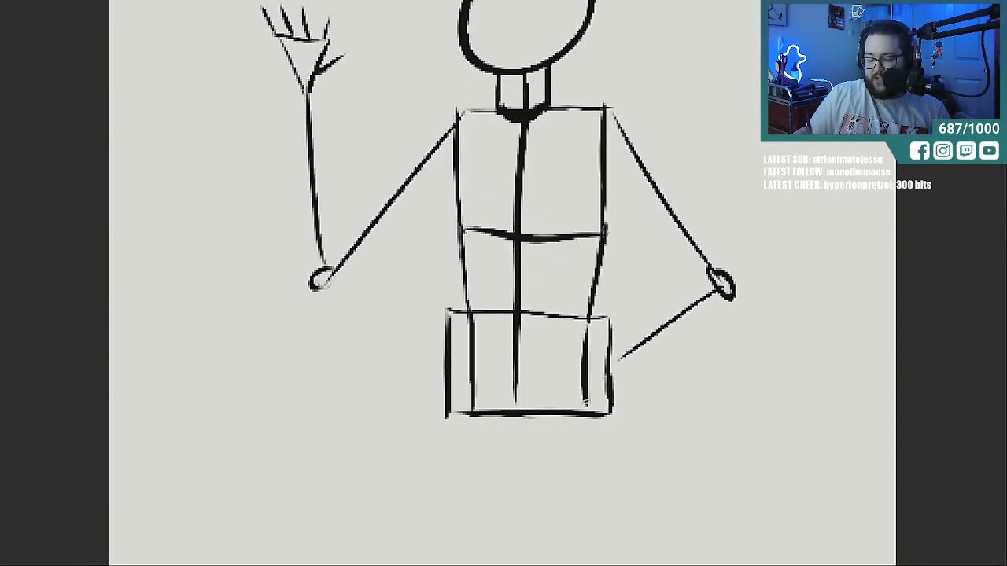
drag(455, 303, 445, 416)
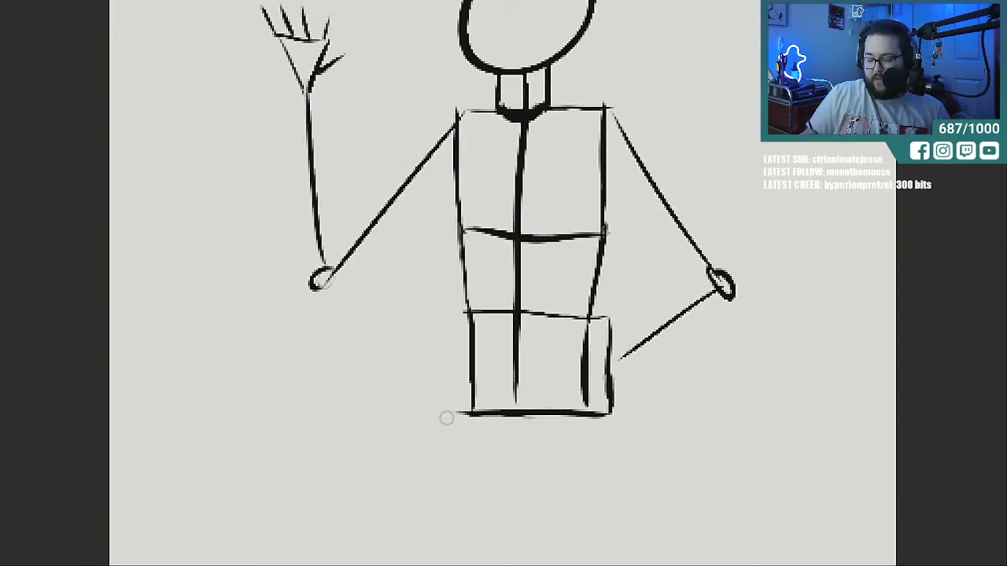
drag(612, 312, 606, 304)
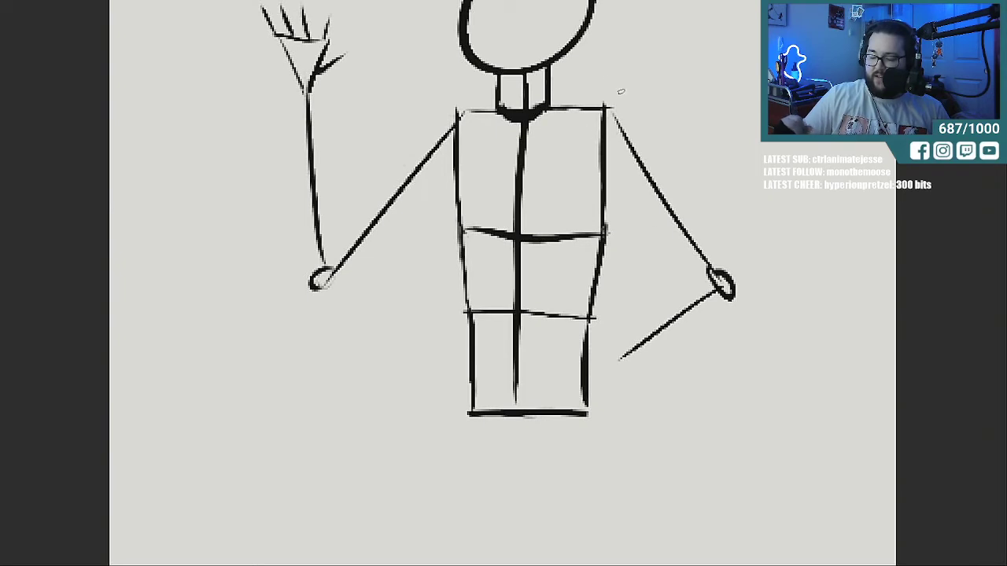
Outline the upper arm of the hip-side arm around its stick line, rounding the shoulder and running down to the elbow.
drag(589, 131, 700, 284)
drag(720, 229, 736, 267)
drag(659, 155, 722, 250)
drag(647, 134, 713, 233)
drag(610, 109, 675, 178)
mouse_move(634, 120)
mouse_down()
mouse_move(591, 110)
mouse_move(661, 235)
mouse_up()
mouse_move(615, 191)
mouse_down()
mouse_move(713, 288)
mouse_move(736, 288)
mouse_up()
Outline the raised arm's upper arm and forearm around their stick lines, from the shoulder through the elbow to the wrist.
mouse_move(457, 111)
mouse_down()
mouse_move(347, 220)
mouse_move(316, 282)
mouse_up()
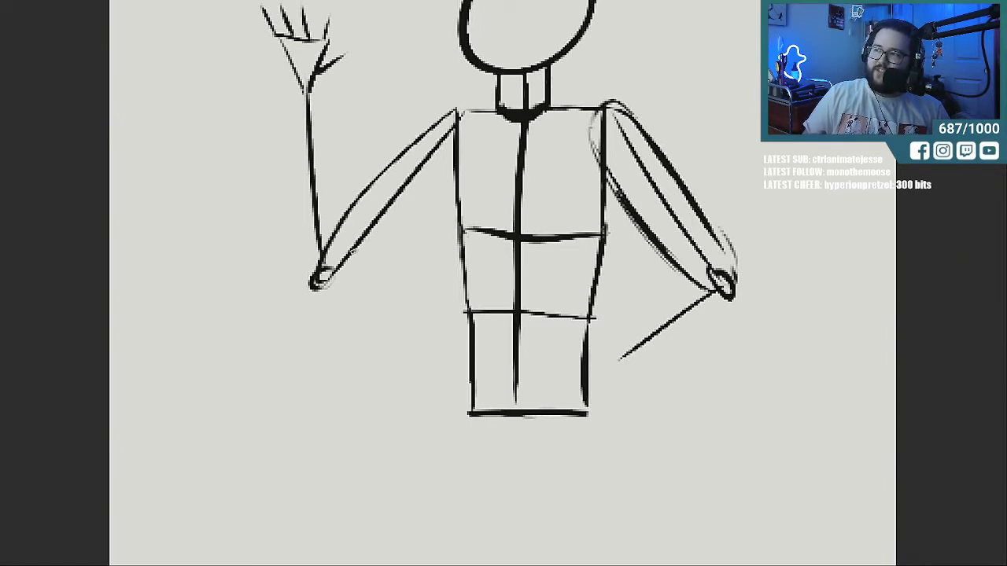
mouse_move(318, 282)
mouse_down()
mouse_move(338, 288)
mouse_move(455, 164)
mouse_up()
drag(469, 116, 459, 161)
mouse_move(297, 87)
mouse_down()
mouse_move(291, 245)
mouse_move(313, 318)
mouse_up()
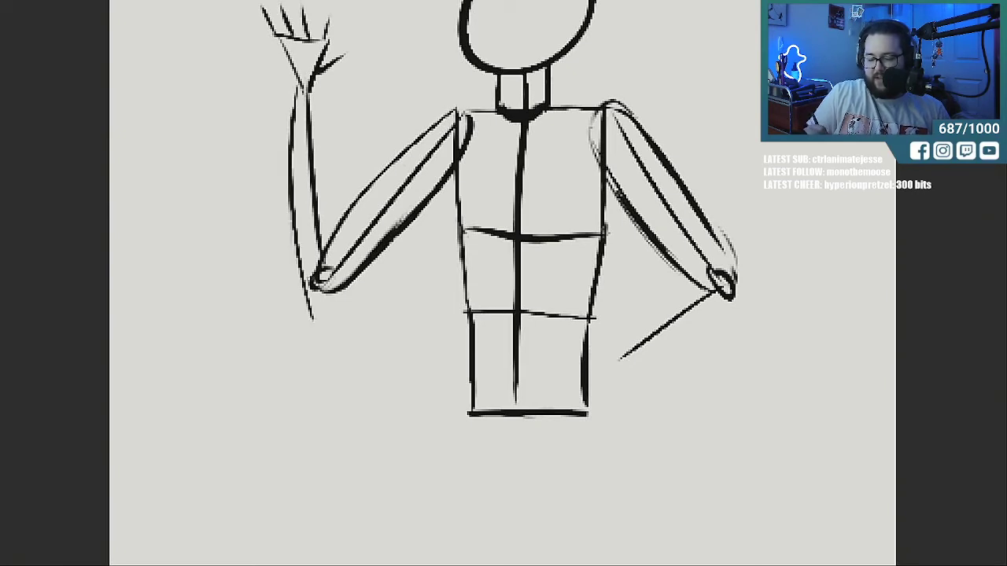
drag(314, 86, 341, 214)
mouse_move(318, 109)
mouse_down()
mouse_move(326, 137)
mouse_move(308, 296)
mouse_up()
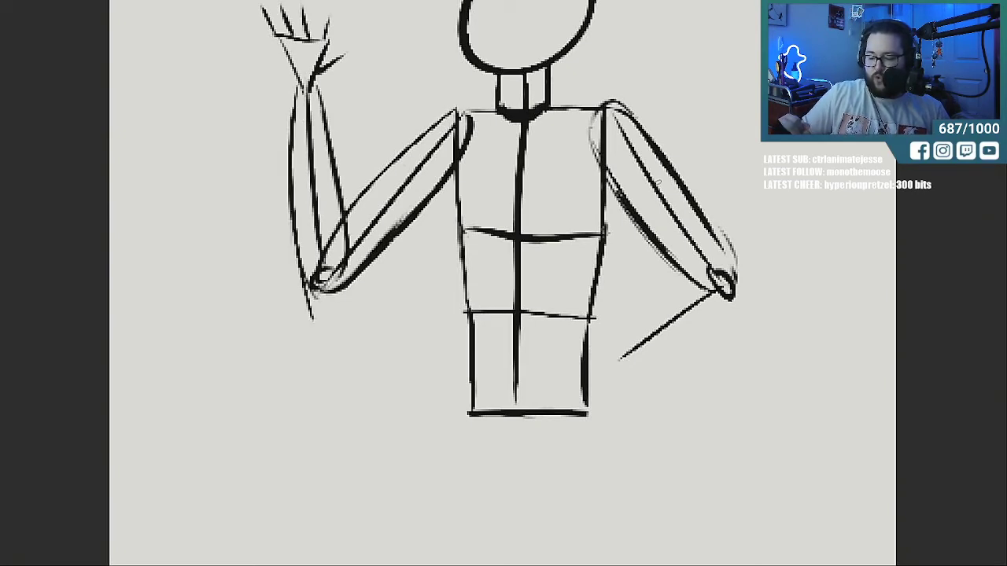
Outline the bent arm's forearm, sketch its hand resting on the hip, and thicken the opposite side of the pelvis.
mouse_move(713, 280)
mouse_down()
mouse_move(610, 340)
mouse_move(625, 384)
mouse_move(728, 298)
mouse_up()
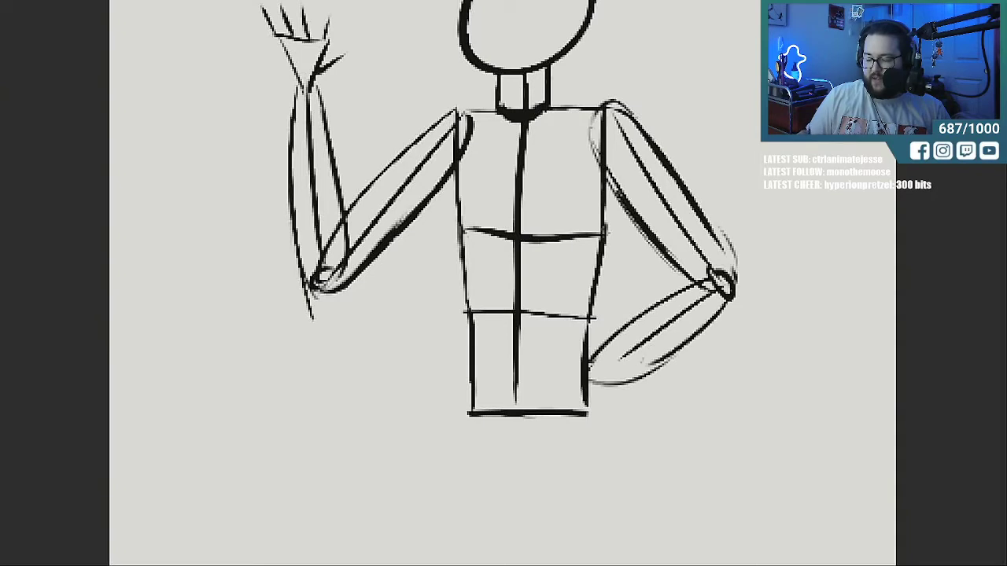
mouse_move(605, 343)
mouse_down()
mouse_move(576, 365)
mouse_move(587, 409)
mouse_move(621, 391)
mouse_up()
drag(610, 346, 627, 387)
drag(470, 288, 469, 392)
drag(467, 311, 468, 374)
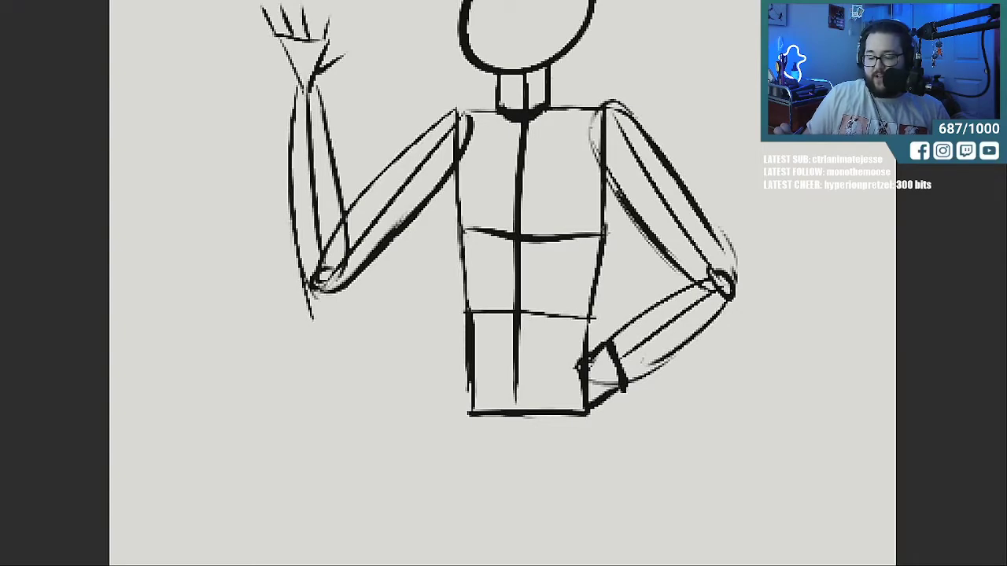
Draw tall flat-top hair on the head, with two upright sides joined by a jagged, spiky top edge.
scroll(504, 283, up, 10)
scroll(503, 283, down, 1)
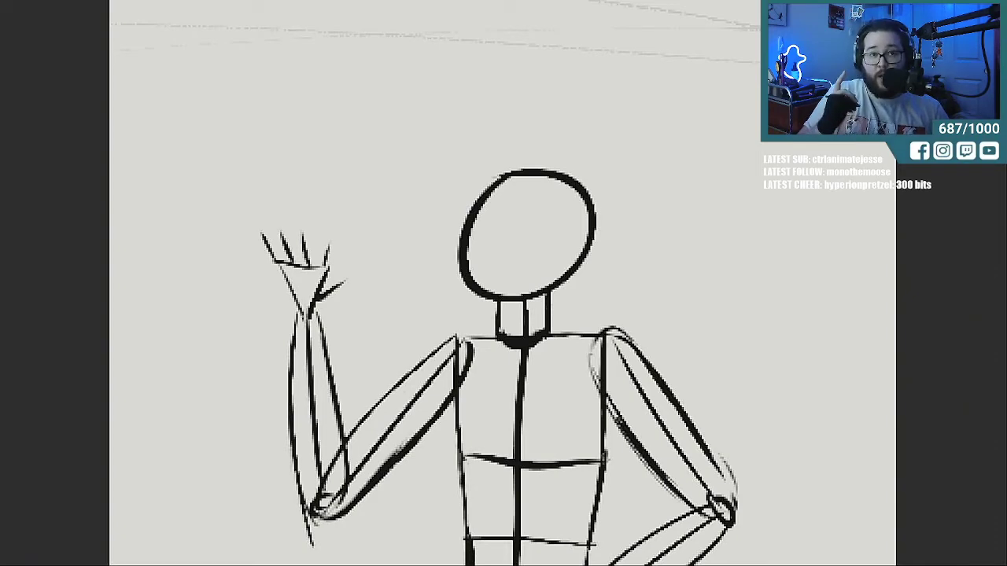
scroll(503, 283, down, 10)
scroll(504, 283, up, 5)
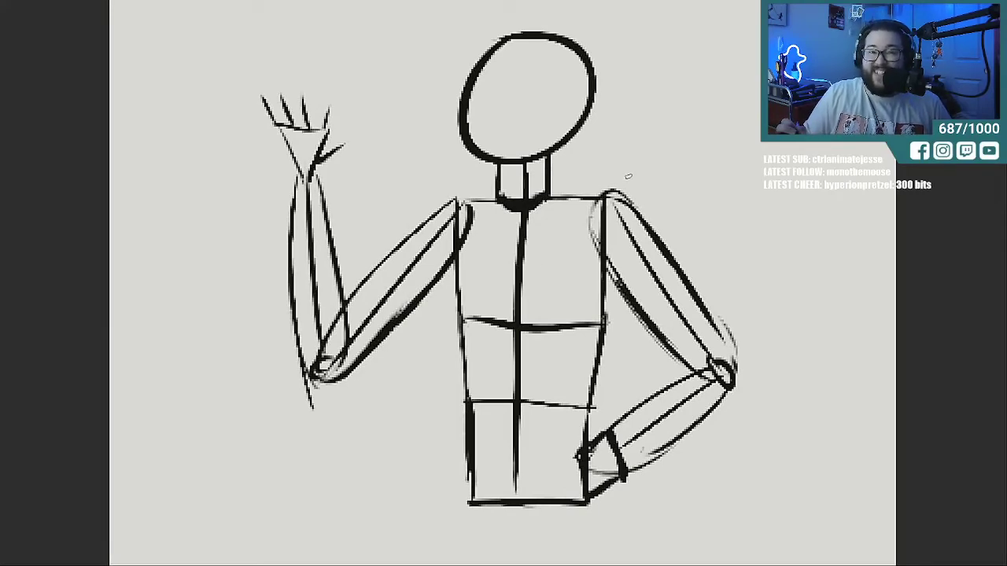
scroll(504, 284, up, 4)
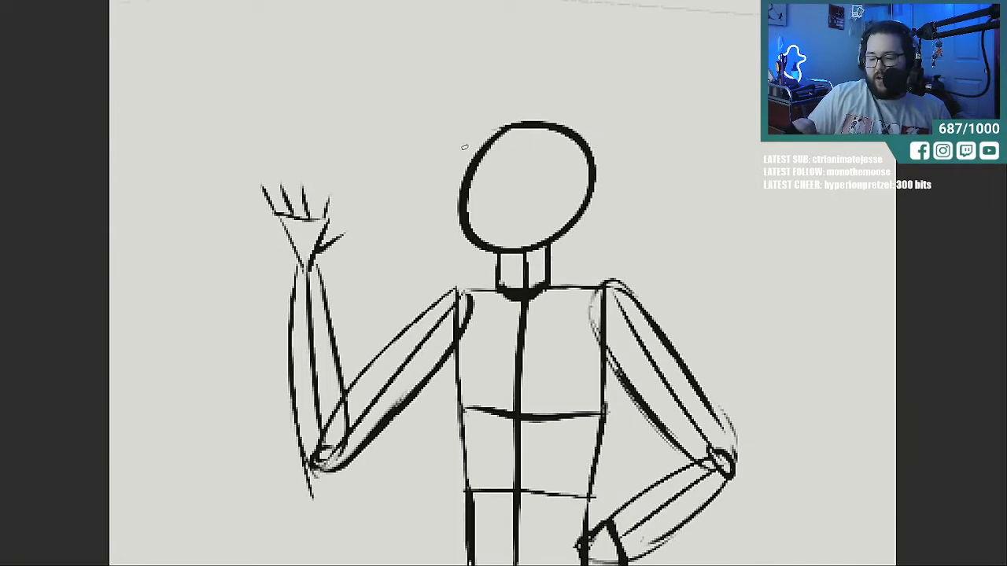
drag(469, 169, 456, 115)
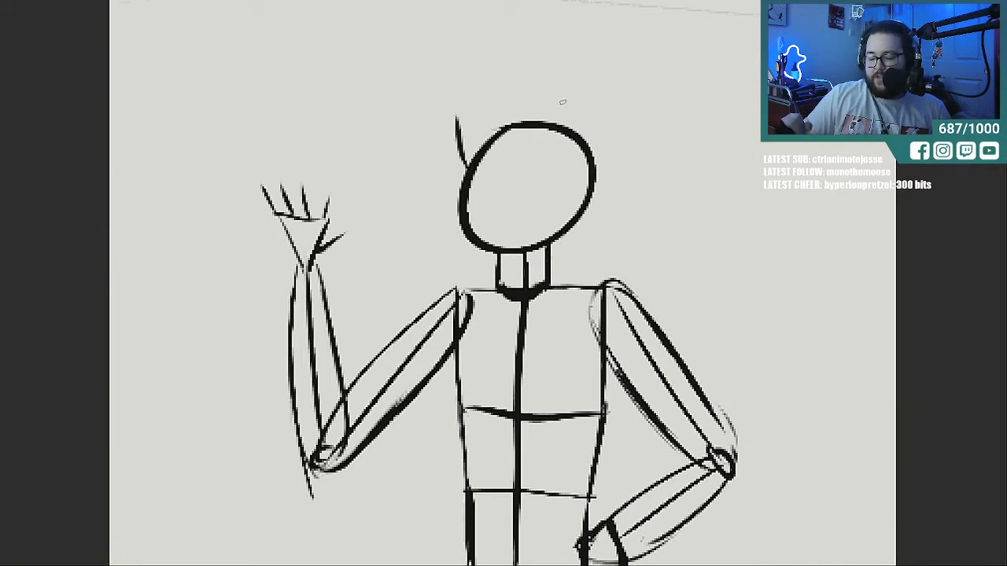
drag(597, 162, 592, 107)
drag(466, 160, 453, 91)
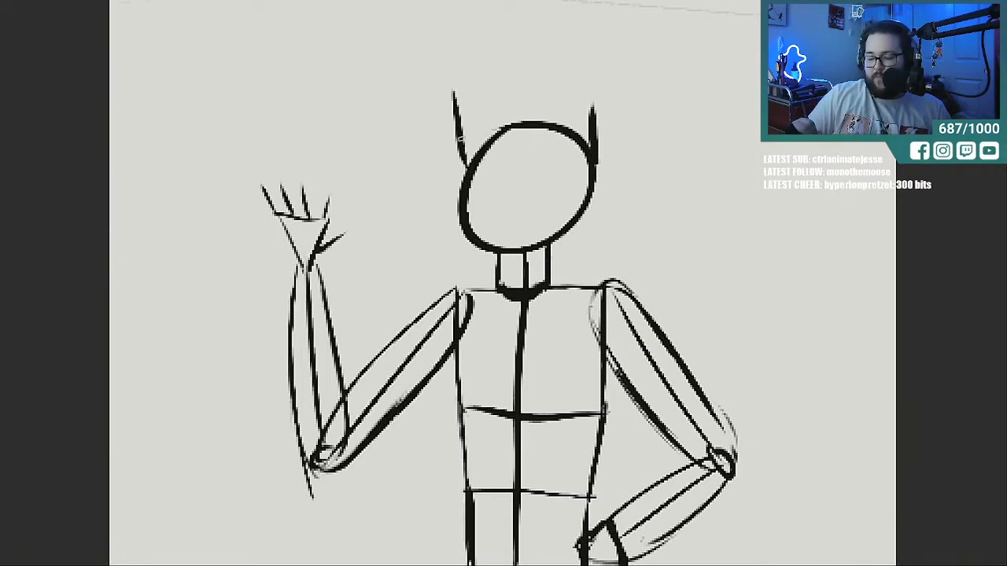
drag(597, 139, 591, 96)
mouse_move(454, 92)
mouse_down()
mouse_move(494, 91)
mouse_move(540, 71)
mouse_move(564, 96)
mouse_move(592, 71)
mouse_move(598, 117)
mouse_up()
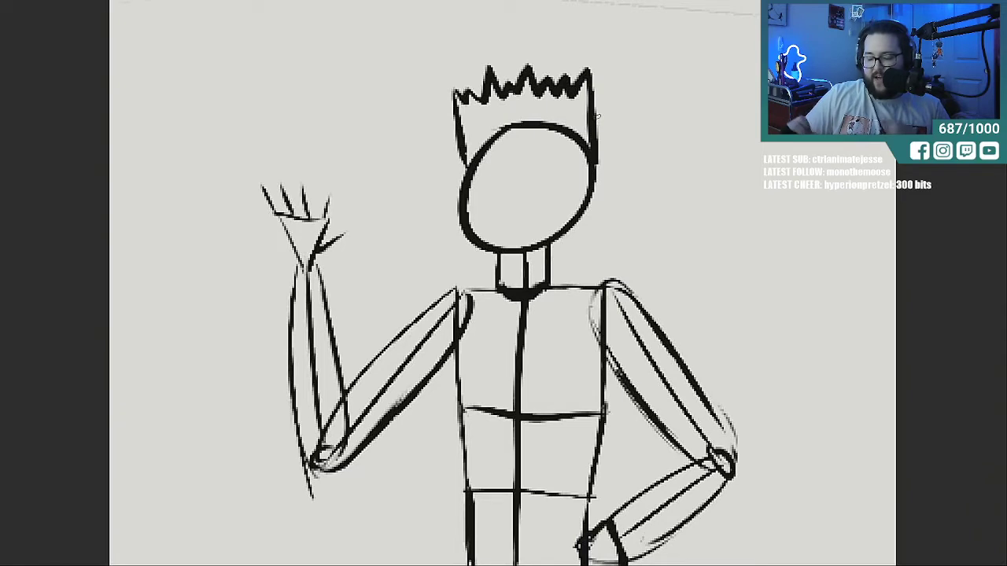
Replace the top arc of the head with a jagged hairline under the spiky hair and add an ear on each side.
mouse_move(483, 154)
mouse_down()
mouse_move(526, 128)
mouse_move(571, 128)
mouse_move(582, 148)
mouse_move(553, 135)
mouse_up()
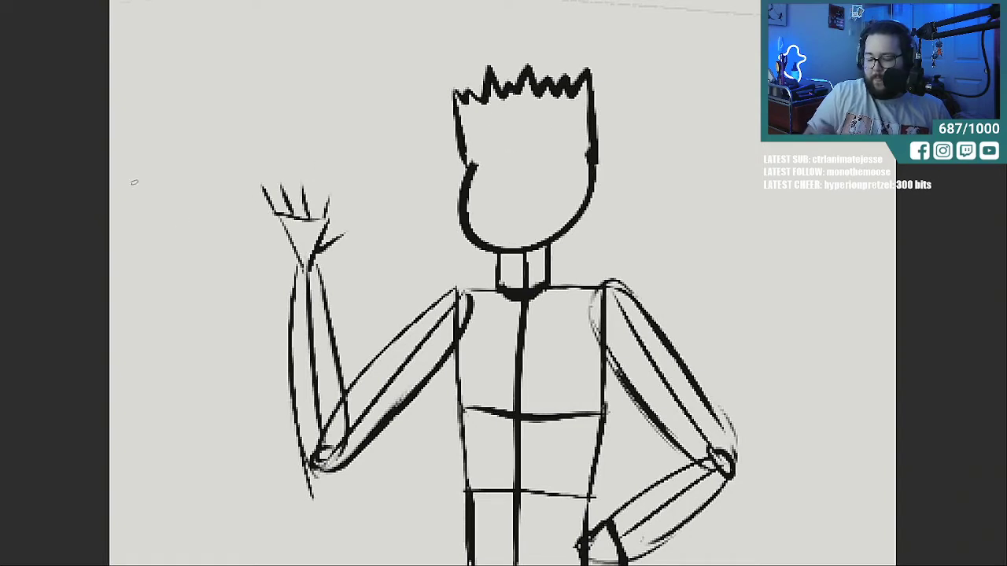
mouse_move(470, 162)
mouse_down()
mouse_move(481, 149)
mouse_move(555, 133)
mouse_move(593, 152)
mouse_up()
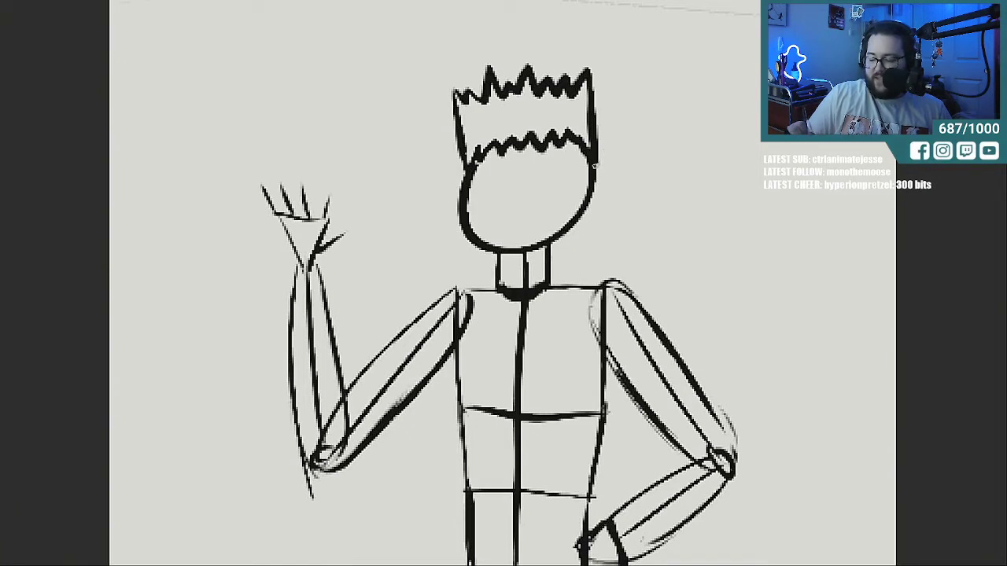
drag(604, 161, 591, 195)
drag(465, 168, 456, 203)
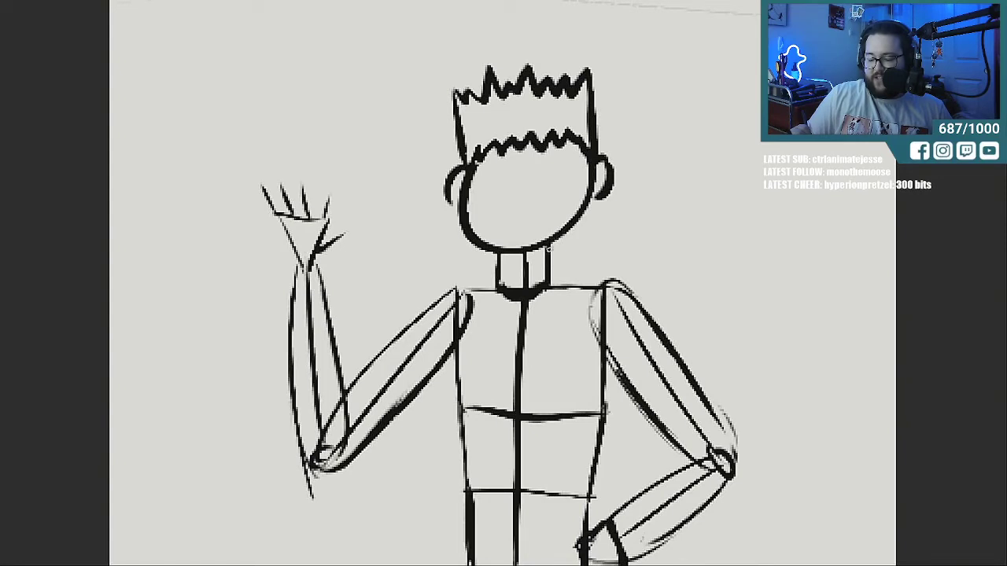
Slope the shoulders from the neck into both upper arms and thicken the torso's side below the raised arm.
drag(549, 266, 604, 284)
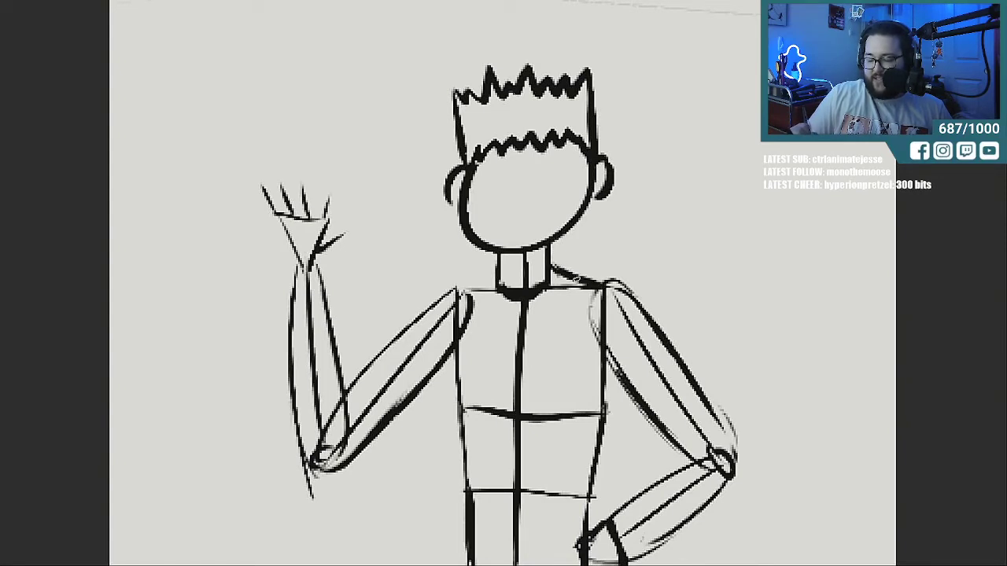
drag(499, 273, 453, 281)
drag(553, 268, 649, 307)
drag(464, 277, 410, 328)
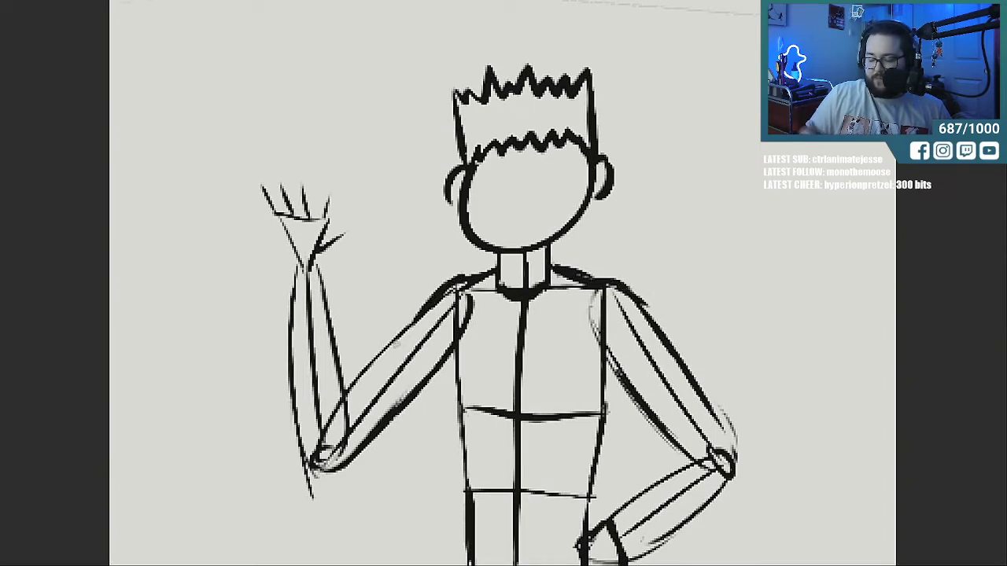
drag(454, 358, 453, 421)
drag(451, 354, 448, 386)
Flesh out the raised hand by outlining the thumb, the fingers and the outer edge of the palm.
mouse_move(313, 253)
mouse_down()
mouse_move(350, 224)
mouse_move(320, 240)
mouse_move(354, 233)
mouse_up()
mouse_move(326, 196)
mouse_down()
mouse_move(318, 224)
mouse_move(337, 178)
mouse_move(329, 214)
mouse_move(308, 183)
mouse_move(307, 214)
mouse_move(293, 171)
mouse_move(288, 216)
mouse_up()
drag(260, 181, 302, 264)
drag(279, 215, 286, 246)
drag(286, 241, 304, 267)
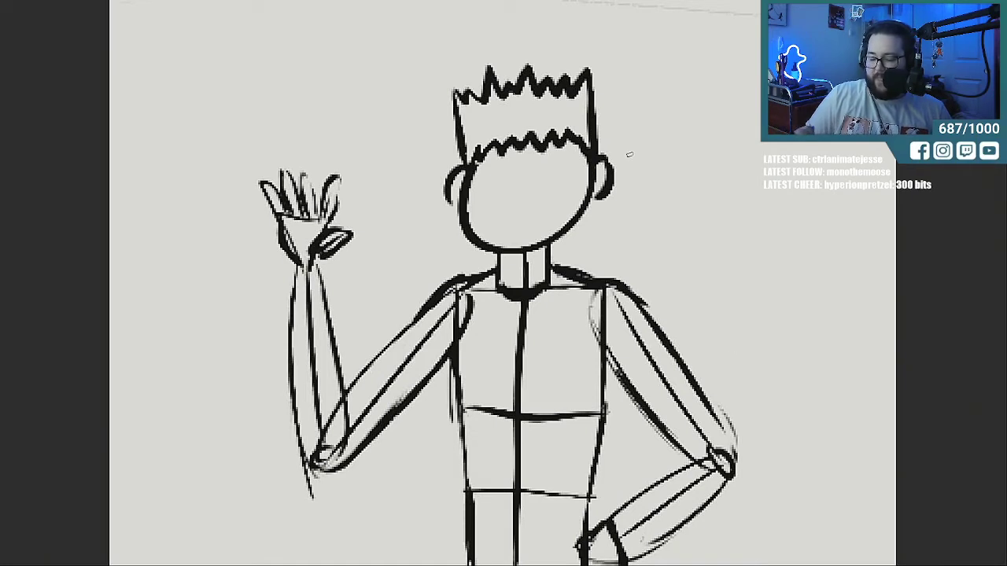
Draw two oval eyes and a curved smile on the face.
drag(494, 181, 548, 181)
drag(496, 210, 541, 209)
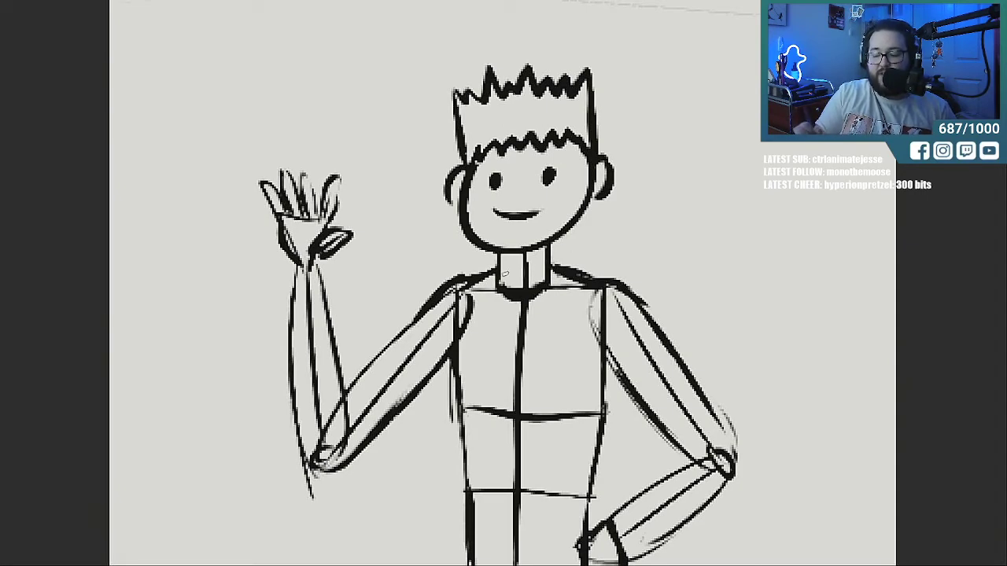
drag(706, 66, 710, 227)
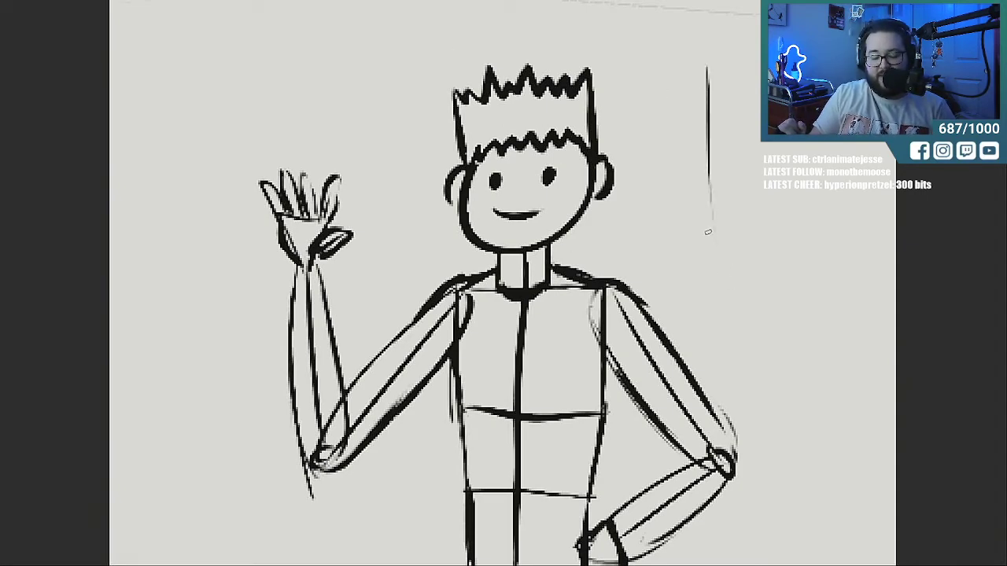
key(ctrl+z)
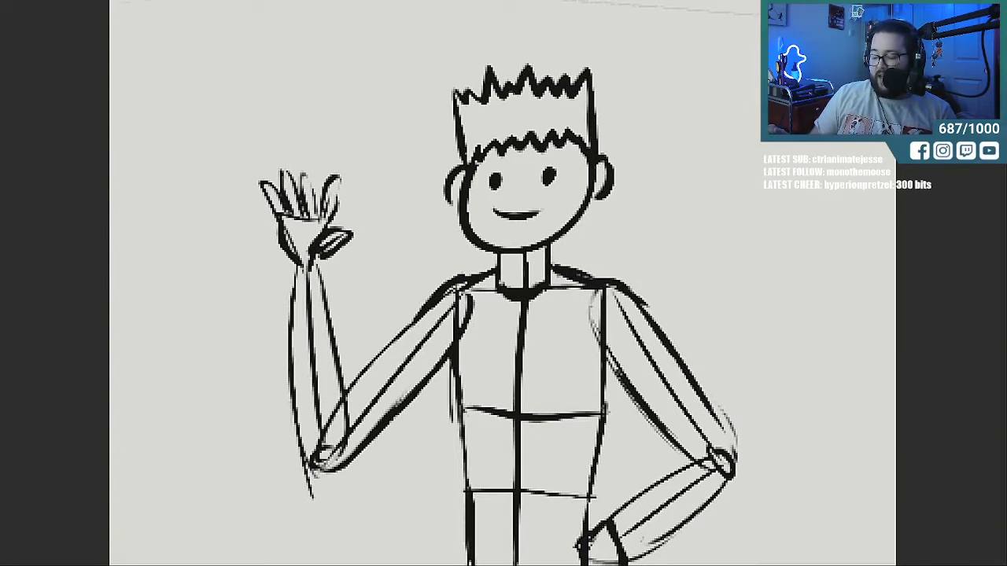
Fade the sketch layer to 30% opacity and ink the neck side, shoulder and upper arm of the hip-side arm.
key(4)
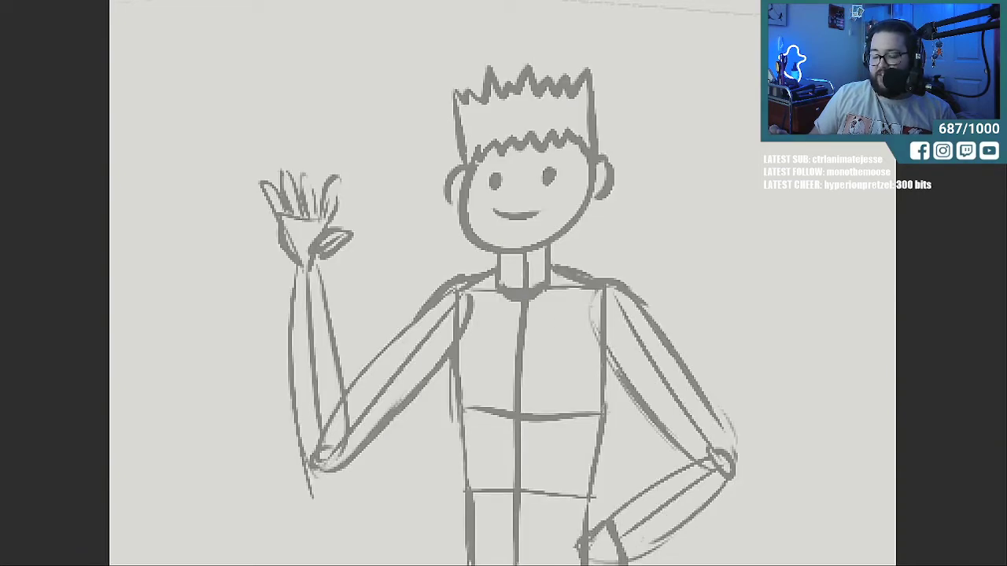
key(3)
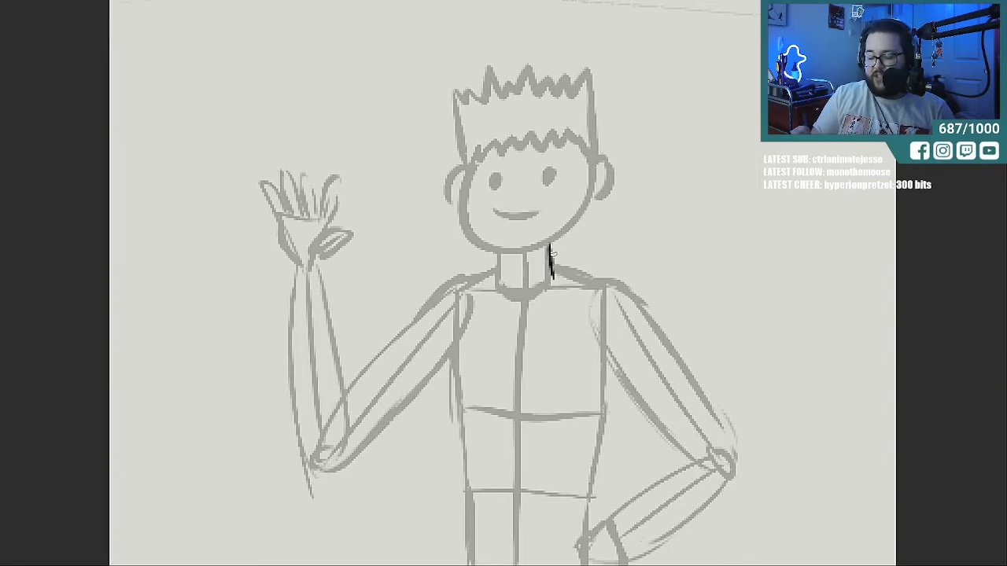
mouse_move(553, 267)
mouse_down()
mouse_move(634, 296)
mouse_move(649, 319)
mouse_up()
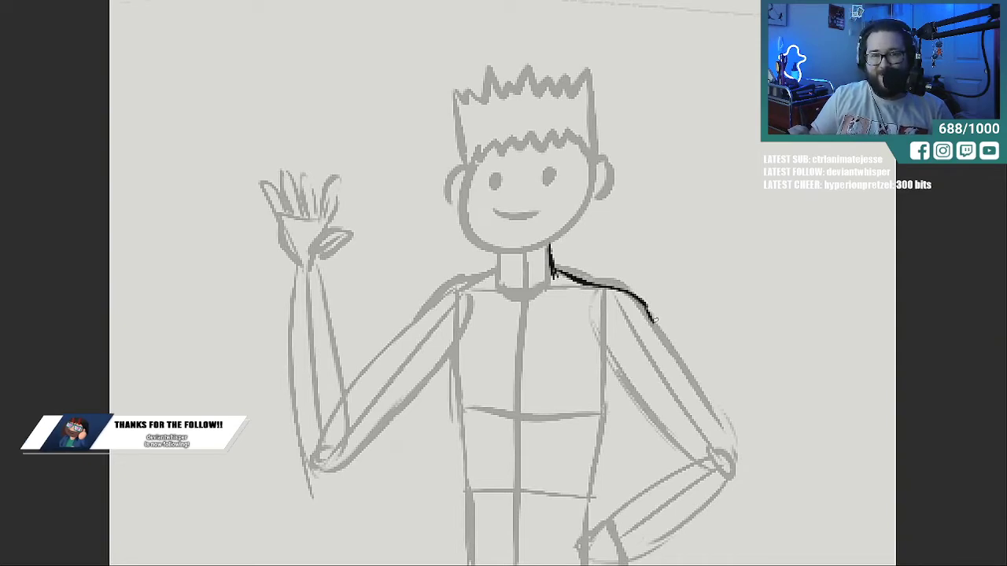
drag(647, 313, 686, 375)
drag(603, 353, 677, 445)
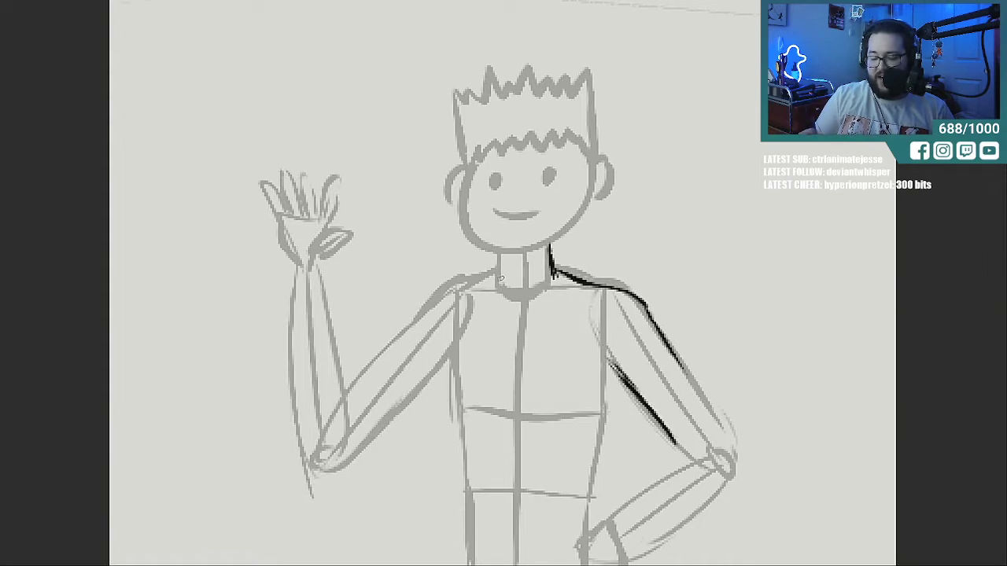
Ink the T-shirt's round neckline, its shoulder lines and a short sleeve around each upper arm.
mouse_move(490, 273)
mouse_down()
mouse_move(552, 297)
mouse_move(563, 269)
mouse_up()
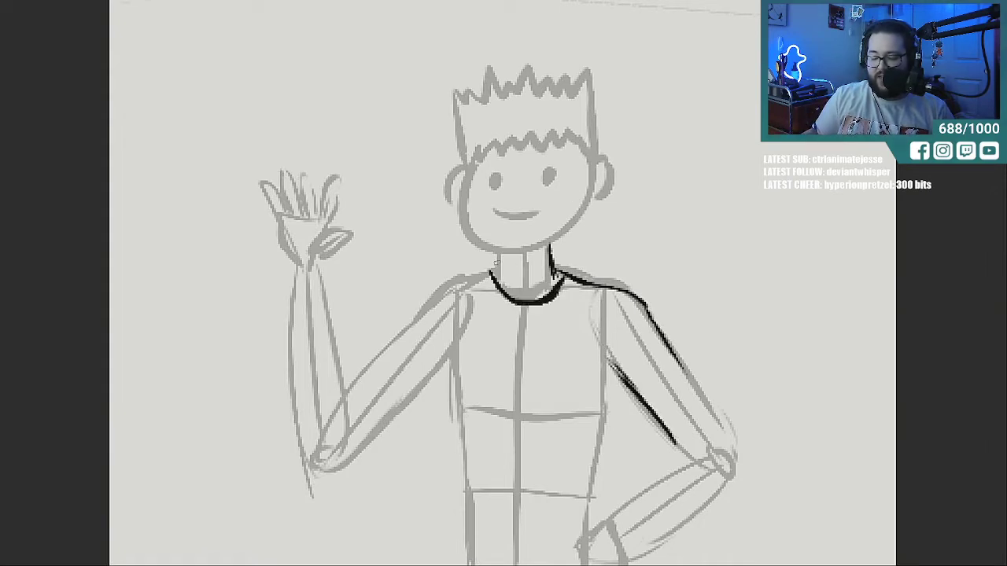
mouse_move(494, 264)
mouse_down()
mouse_move(430, 288)
mouse_move(393, 347)
mouse_move(405, 384)
mouse_move(423, 397)
mouse_move(456, 361)
mouse_up()
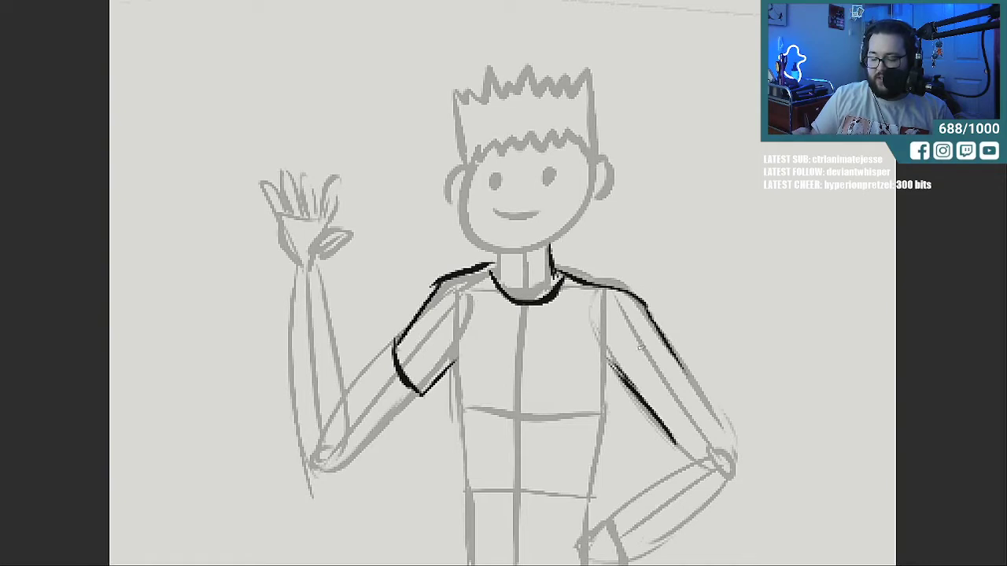
drag(627, 383, 668, 319)
drag(554, 262, 629, 291)
Ink the T-shirt's body with loose sides below the sleeves and a curved hem across the hips.
mouse_move(450, 370)
mouse_down()
mouse_move(455, 455)
mouse_move(442, 513)
mouse_move(522, 538)
mouse_move(596, 505)
mouse_up()
mouse_move(537, 526)
mouse_down()
mouse_move(620, 505)
mouse_move(601, 435)
mouse_up()
drag(613, 489, 596, 393)
drag(605, 455, 597, 361)
mouse_move(607, 414)
mouse_down()
mouse_move(599, 349)
mouse_move(621, 383)
mouse_up()
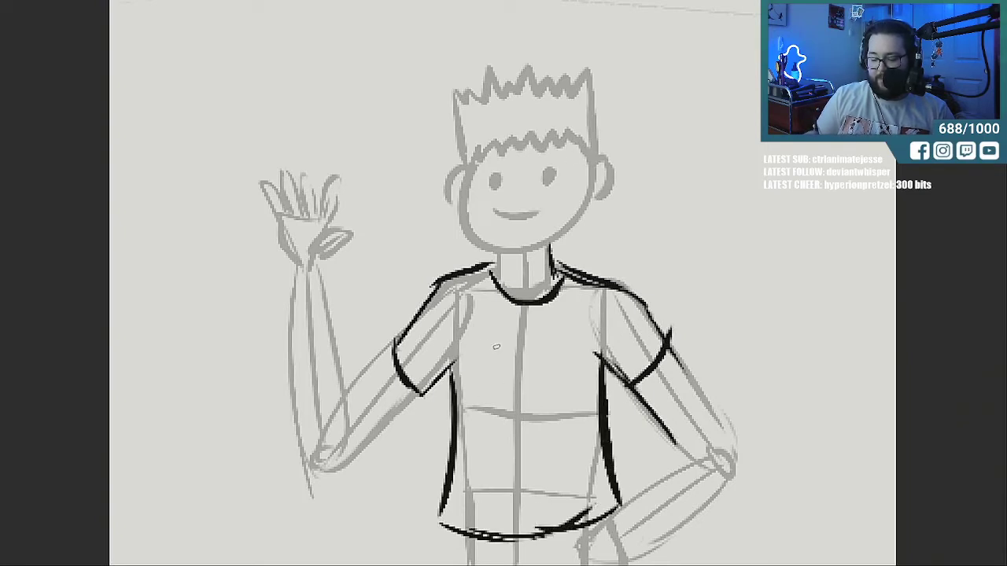
Letter "HEY!" across the chest of the T-shirt.
drag(476, 343, 474, 379)
mouse_move(488, 340)
mouse_down()
mouse_move(487, 375)
mouse_move(488, 359)
mouse_up()
mouse_move(502, 344)
mouse_down()
mouse_move(518, 343)
mouse_move(519, 375)
mouse_up()
drag(505, 359, 543, 358)
drag(556, 338, 540, 384)
drag(567, 337, 570, 361)
Ink the hip-side arm's outer edge below the sleeve and the raised arm from its sleeve around the elbow to the wrist.
drag(662, 346, 720, 435)
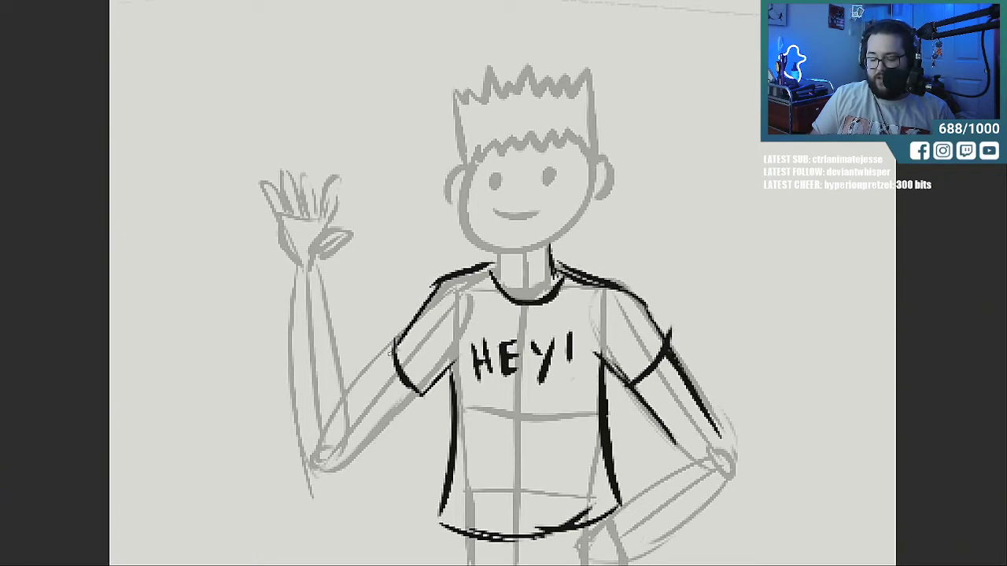
drag(392, 353, 348, 408)
drag(418, 394, 343, 448)
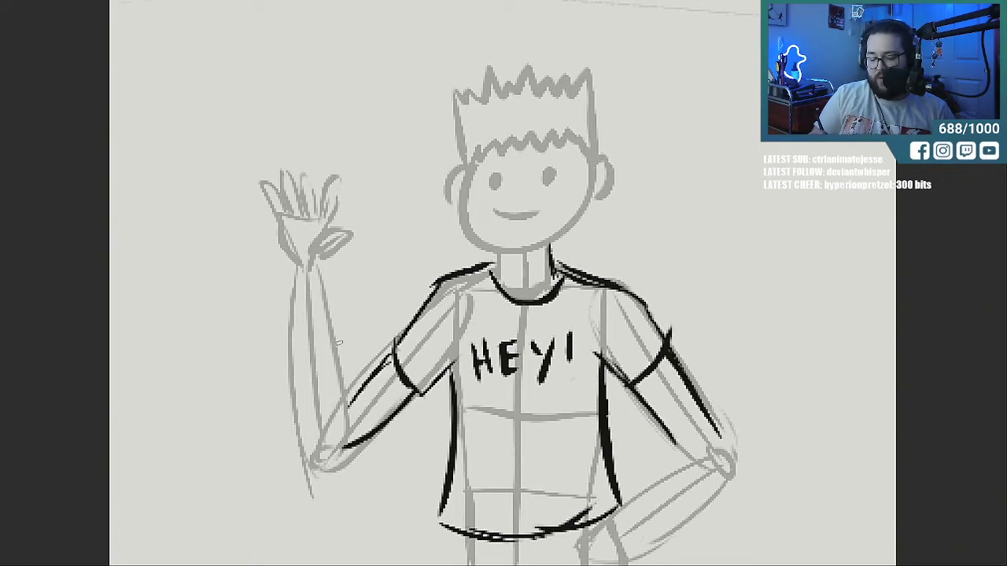
drag(320, 277, 350, 405)
drag(328, 322, 351, 404)
mouse_move(304, 284)
mouse_down()
mouse_move(305, 351)
mouse_move(334, 456)
mouse_move(355, 438)
mouse_up()
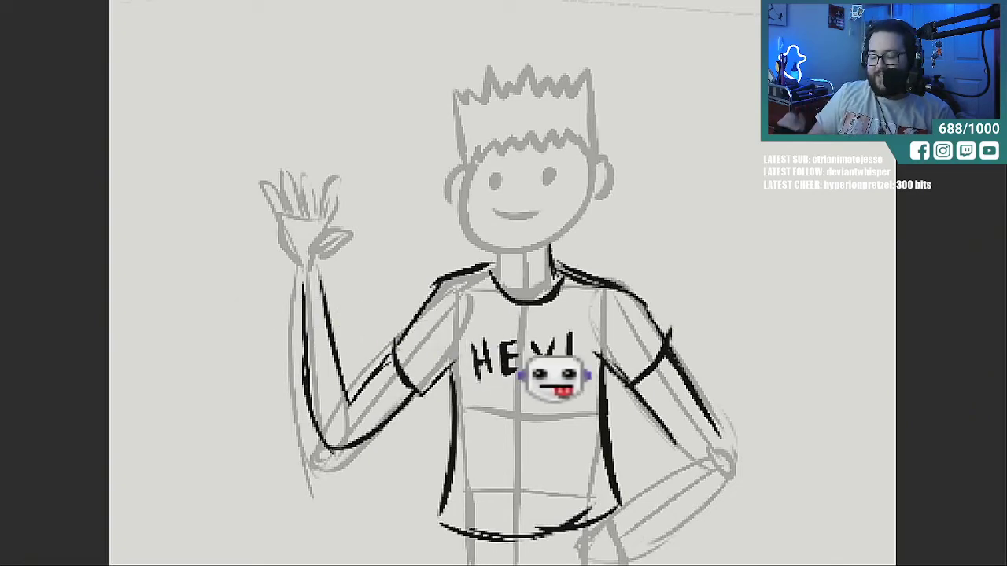
Draw a simple tree beside the figure with a straight trunk and a wavy, cloud-shaped crown.
mouse_move(760, 350)
mouse_down()
mouse_move(748, 214)
mouse_move(769, 197)
mouse_up()
mouse_move(747, 229)
mouse_down()
mouse_move(717, 231)
mouse_move(653, 189)
mouse_move(650, 174)
mouse_move(760, 105)
mouse_up()
mouse_move(781, 223)
mouse_down()
mouse_move(826, 211)
mouse_move(836, 144)
mouse_up()
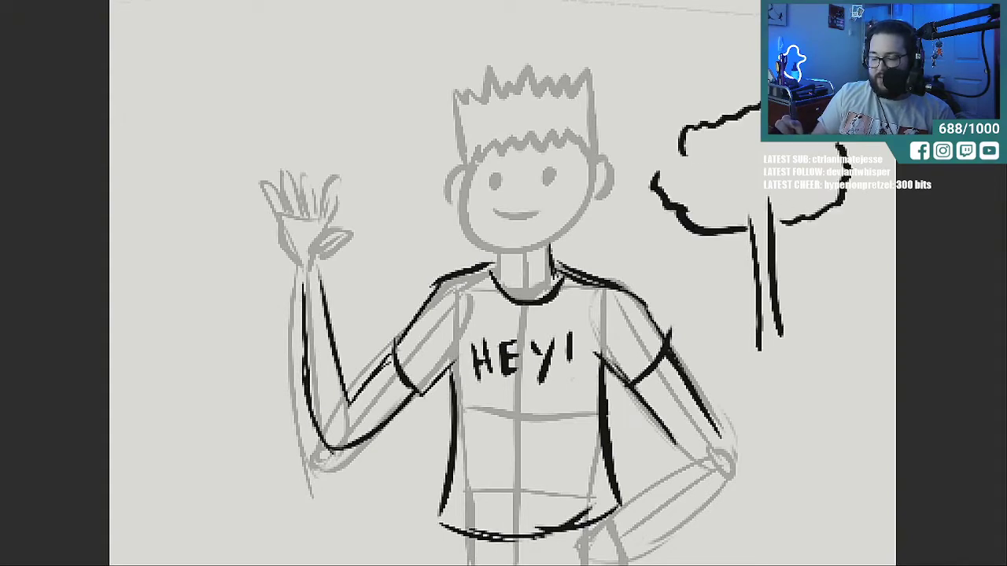
mouse_move(754, 101)
mouse_down()
mouse_move(710, 118)
mouse_move(658, 178)
mouse_up()
drag(681, 131, 730, 108)
drag(746, 217, 790, 207)
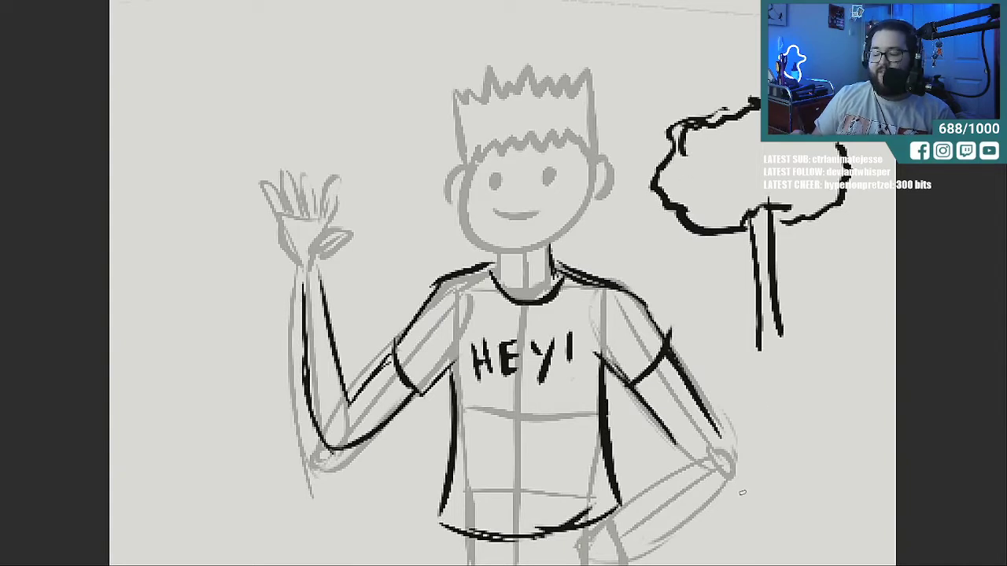
Draw a triangular pine tree with a straight trunk beside the first tree, and erase the trunk lines inside the triangle.
drag(853, 327, 848, 445)
drag(876, 325, 878, 447)
mouse_move(855, 387)
mouse_down()
mouse_move(790, 390)
mouse_move(876, 208)
mouse_up()
drag(755, 564, 778, 564)
mouse_move(654, 219)
mouse_down()
mouse_move(730, 402)
mouse_move(653, 385)
mouse_up()
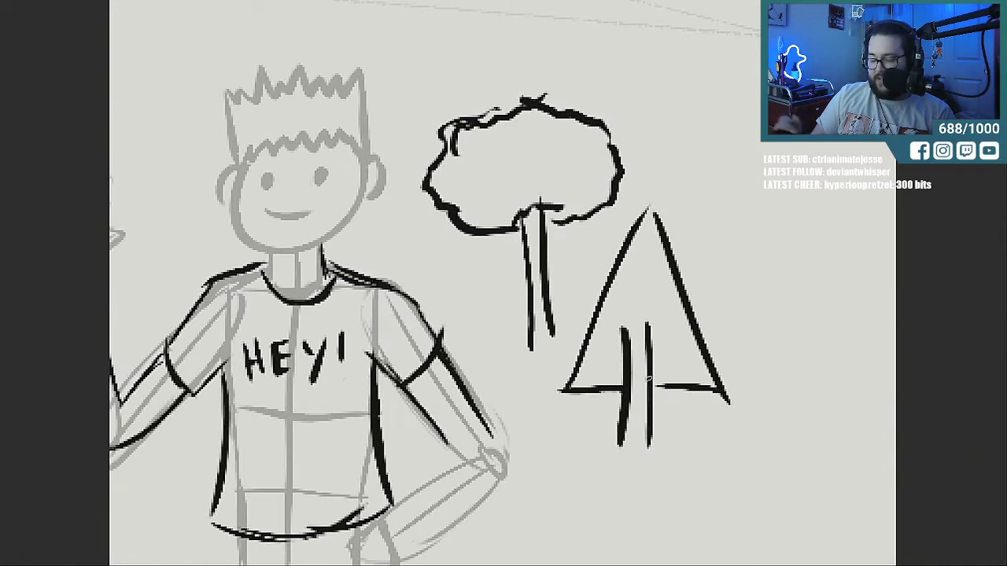
mouse_move(629, 329)
mouse_down()
mouse_move(636, 307)
mouse_move(665, 377)
mouse_up()
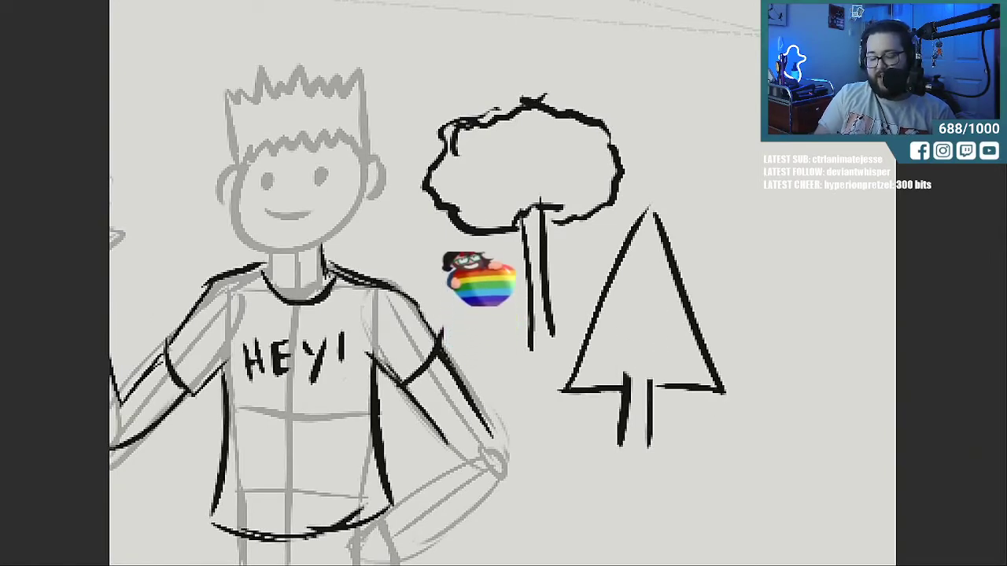
Roughen and thicken the inner edges of the pine tree's triangle with jagged strokes.
mouse_move(592, 345)
mouse_down()
mouse_move(618, 276)
mouse_move(683, 313)
mouse_move(709, 358)
mouse_move(666, 387)
mouse_move(720, 387)
mouse_up()
drag(634, 376, 566, 385)
mouse_move(595, 309)
mouse_down()
mouse_move(650, 206)
mouse_move(662, 260)
mouse_move(598, 323)
mouse_move(583, 384)
mouse_up()
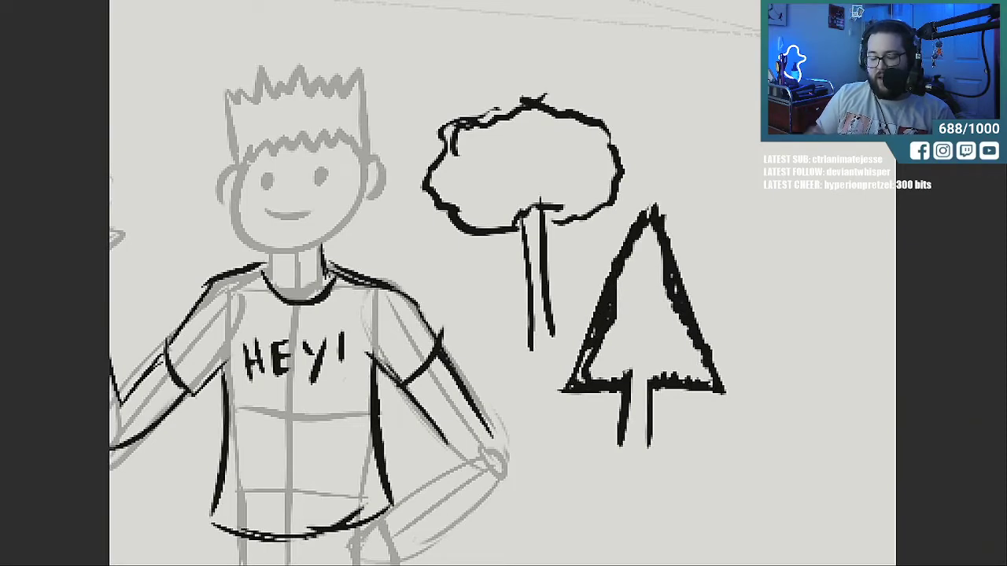
Erase both example trees from the area beside the figure.
mouse_move(650, 208)
mouse_down()
mouse_move(578, 370)
mouse_move(587, 319)
mouse_move(657, 207)
mouse_move(638, 299)
mouse_move(637, 416)
mouse_move(678, 330)
mouse_move(697, 377)
mouse_move(720, 391)
mouse_up()
mouse_move(532, 249)
mouse_down()
mouse_move(533, 344)
mouse_move(544, 355)
mouse_move(576, 238)
mouse_move(622, 135)
mouse_move(616, 144)
mouse_move(616, 119)
mouse_up()
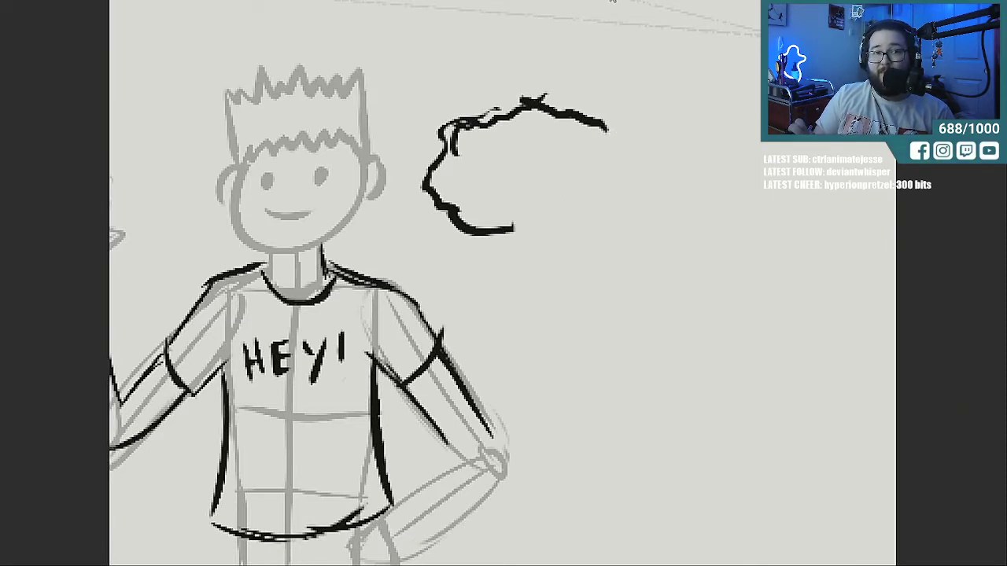
mouse_move(512, 220)
mouse_down()
mouse_move(466, 229)
mouse_move(436, 163)
mouse_move(411, 198)
mouse_move(486, 106)
mouse_move(551, 92)
mouse_move(611, 128)
mouse_up()
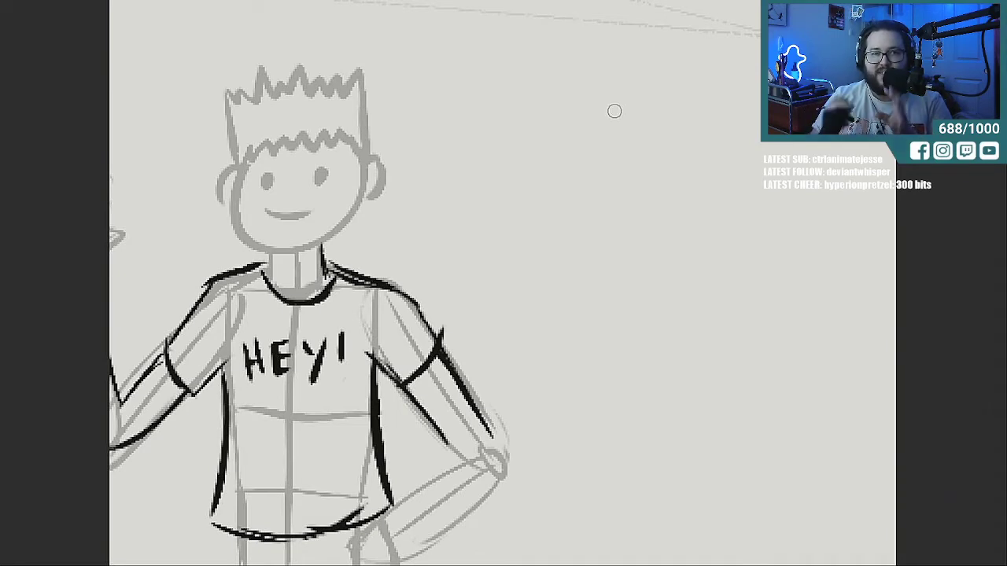
Thicken the hip-side sleeve's outer edge and ink that arm's elbow and forearm down toward the hip.
mouse_move(412, 298)
mouse_down()
mouse_move(441, 333)
mouse_move(409, 302)
mouse_move(424, 317)
mouse_up()
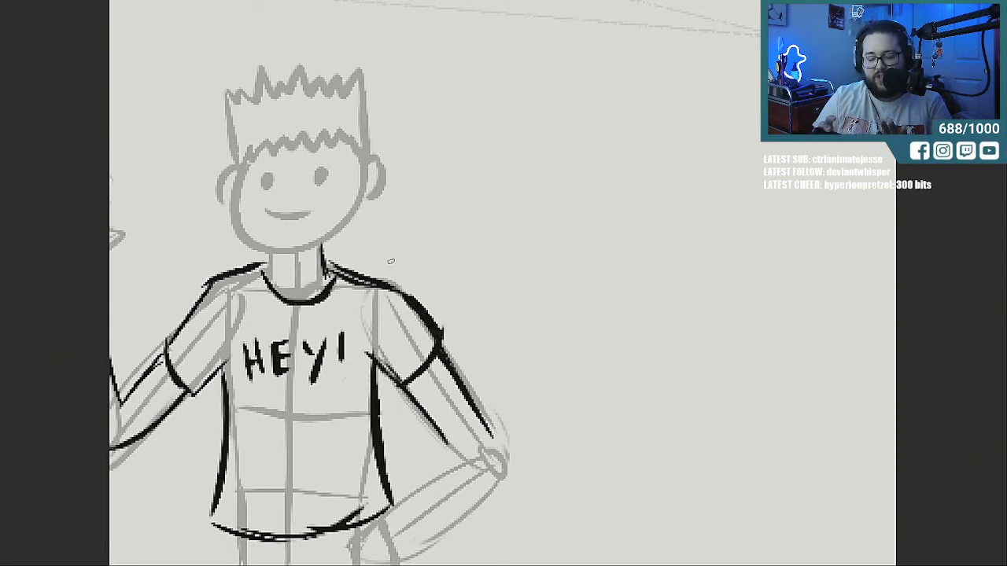
mouse_move(458, 442)
mouse_down()
mouse_move(398, 495)
mouse_move(476, 475)
mouse_move(456, 492)
mouse_up()
mouse_move(492, 433)
mouse_down()
mouse_move(469, 474)
mouse_move(411, 508)
mouse_up()
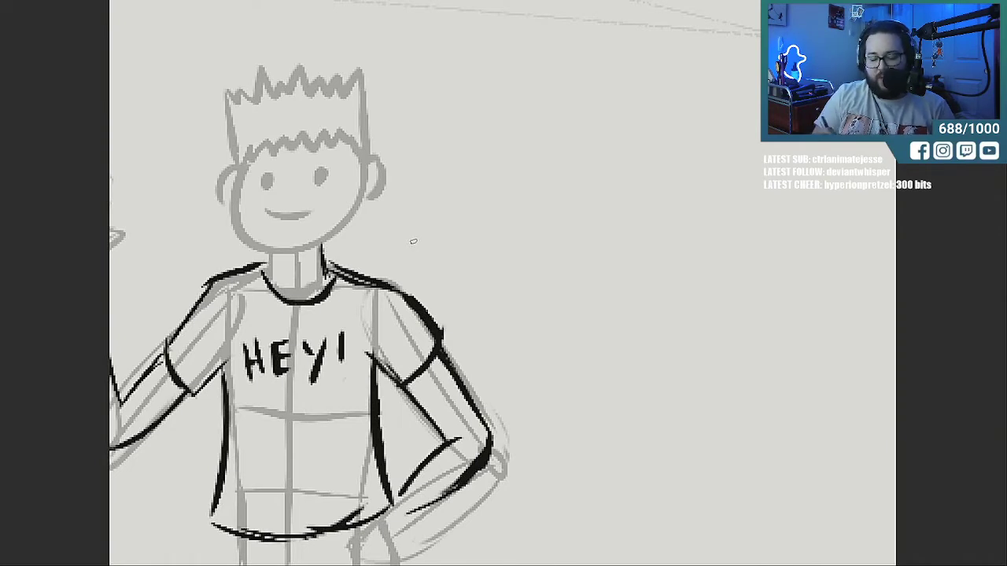
Draw a circle and a square head with a short neck beside the figure, and erase the circle.
mouse_move(705, 132)
mouse_down()
mouse_move(757, 228)
mouse_move(689, 128)
mouse_up()
mouse_move(617, 363)
mouse_down()
mouse_move(612, 472)
mouse_move(774, 360)
mouse_move(615, 346)
mouse_up()
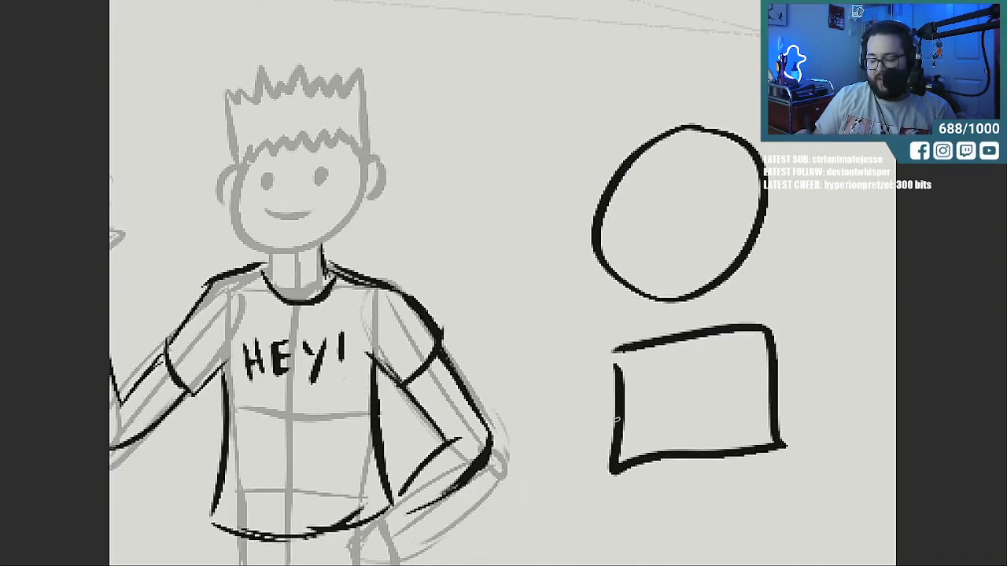
mouse_move(680, 460)
mouse_down()
mouse_move(680, 481)
mouse_move(705, 480)
mouse_up()
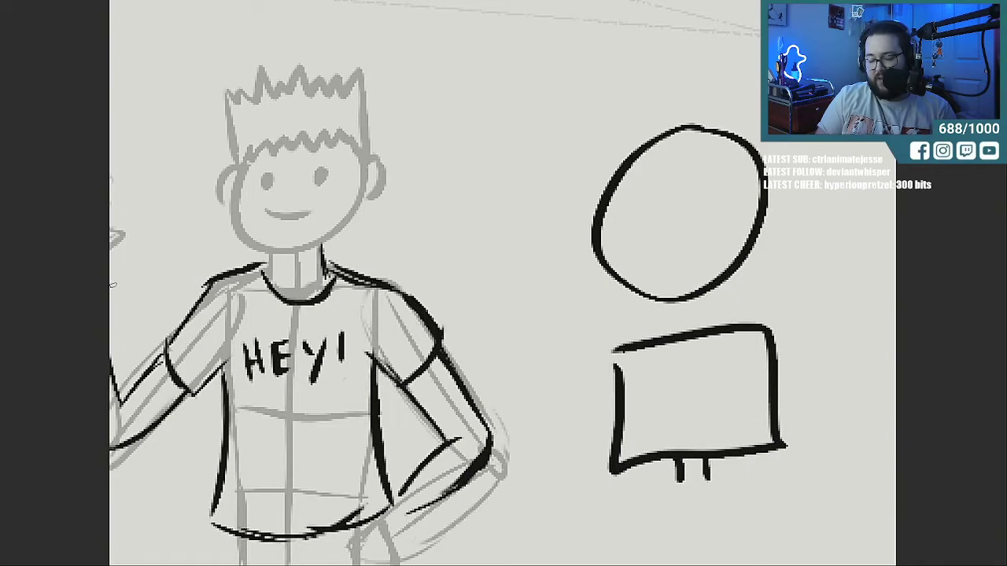
mouse_move(678, 128)
mouse_down()
mouse_move(631, 155)
mouse_move(598, 232)
mouse_move(652, 296)
mouse_move(732, 268)
mouse_move(741, 251)
mouse_move(762, 154)
mouse_move(704, 128)
mouse_up()
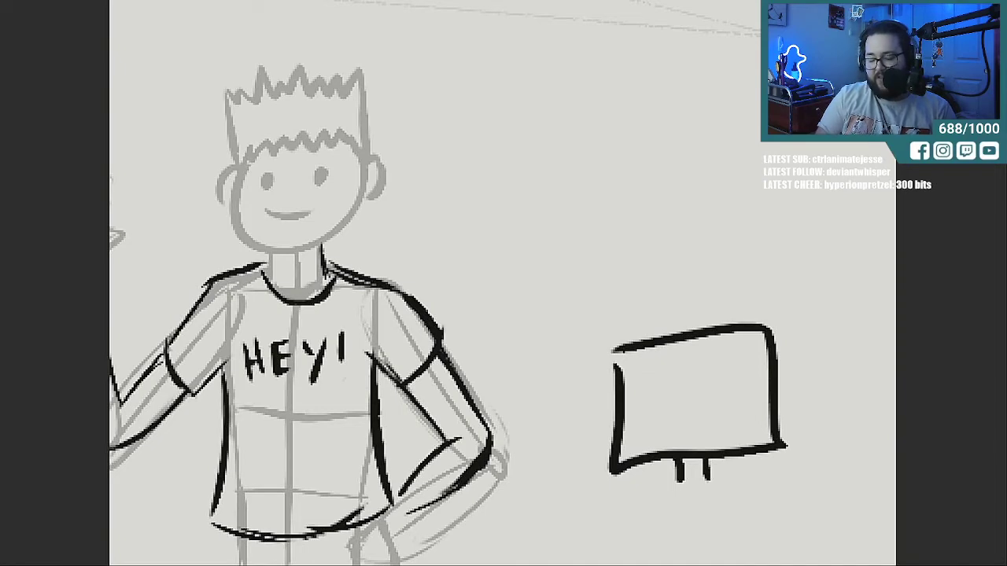
Draw large swooping hair over the square head, sweeping out to one side into a curled, pointed tip.
mouse_move(610, 298)
mouse_down()
mouse_move(584, 305)
mouse_move(556, 249)
mouse_move(575, 358)
mouse_up()
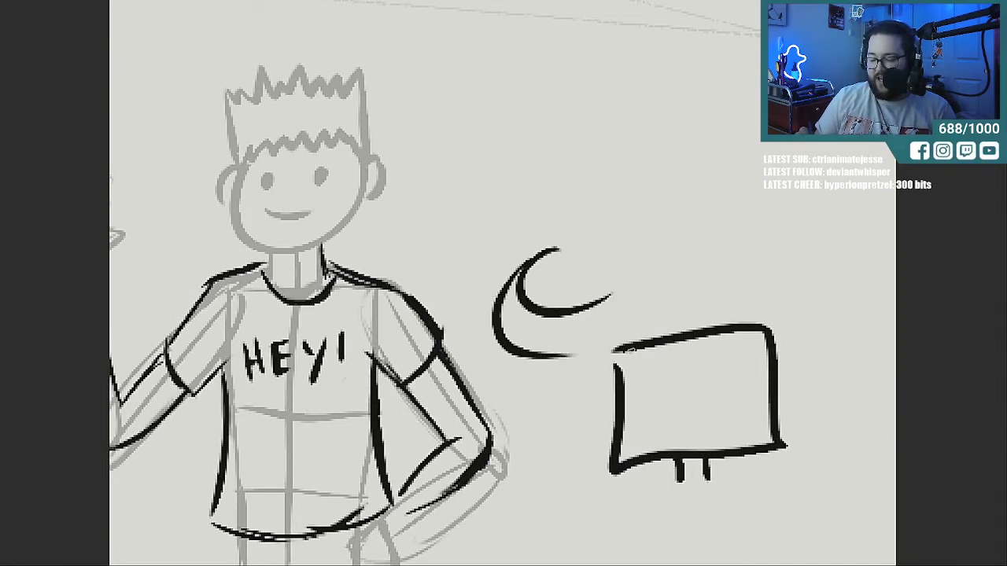
mouse_move(782, 306)
mouse_down()
mouse_move(688, 279)
mouse_move(594, 307)
mouse_up()
mouse_move(617, 376)
mouse_down()
mouse_move(566, 367)
mouse_move(596, 377)
mouse_up()
mouse_move(539, 360)
mouse_down()
mouse_move(595, 379)
mouse_move(568, 366)
mouse_up()
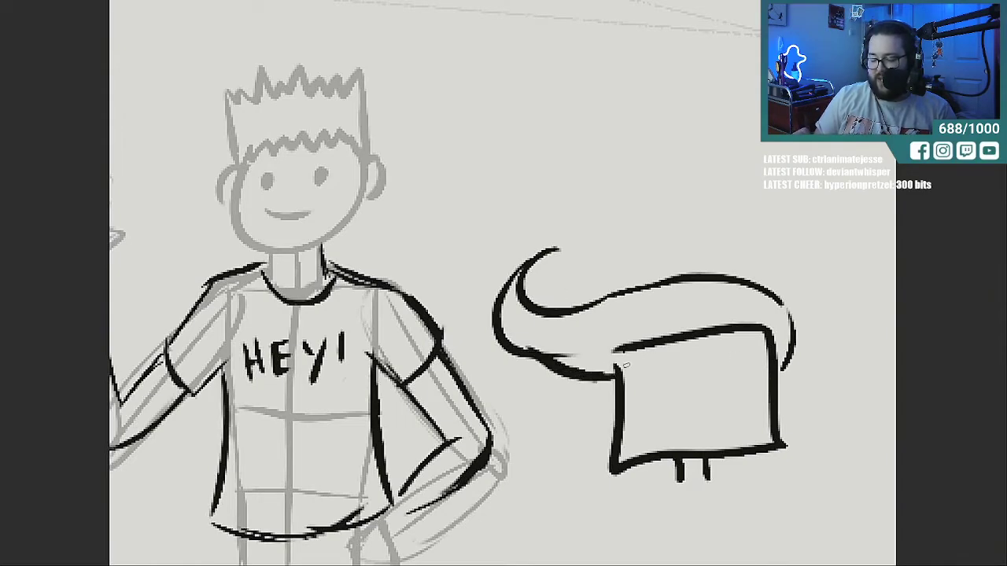
Replace the square head's top edge with a curved, parted hairline and add a small ear on its side.
mouse_move(621, 350)
mouse_down()
mouse_move(668, 333)
mouse_move(755, 333)
mouse_move(775, 353)
mouse_up()
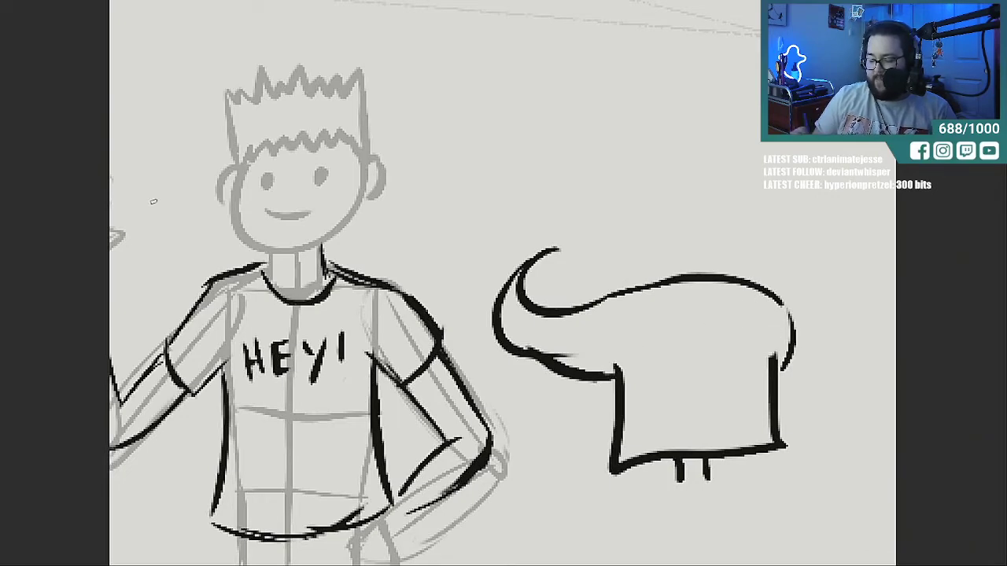
mouse_move(616, 372)
mouse_down()
mouse_move(639, 358)
mouse_move(653, 366)
mouse_move(678, 346)
mouse_move(751, 339)
mouse_move(781, 368)
mouse_move(796, 343)
mouse_move(797, 382)
mouse_move(778, 416)
mouse_move(799, 405)
mouse_move(787, 400)
mouse_up()
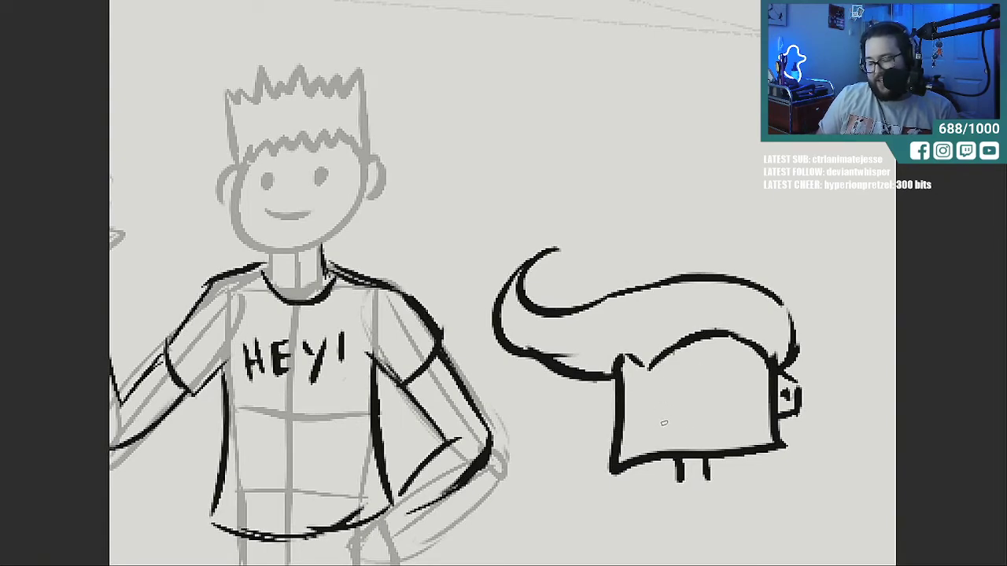
Draw a small angular mouth and solid black square sunglasses on the square head with swooping hair.
mouse_move(677, 415)
mouse_down()
mouse_move(690, 434)
mouse_move(723, 400)
mouse_move(680, 415)
mouse_move(717, 435)
mouse_move(706, 417)
mouse_up()
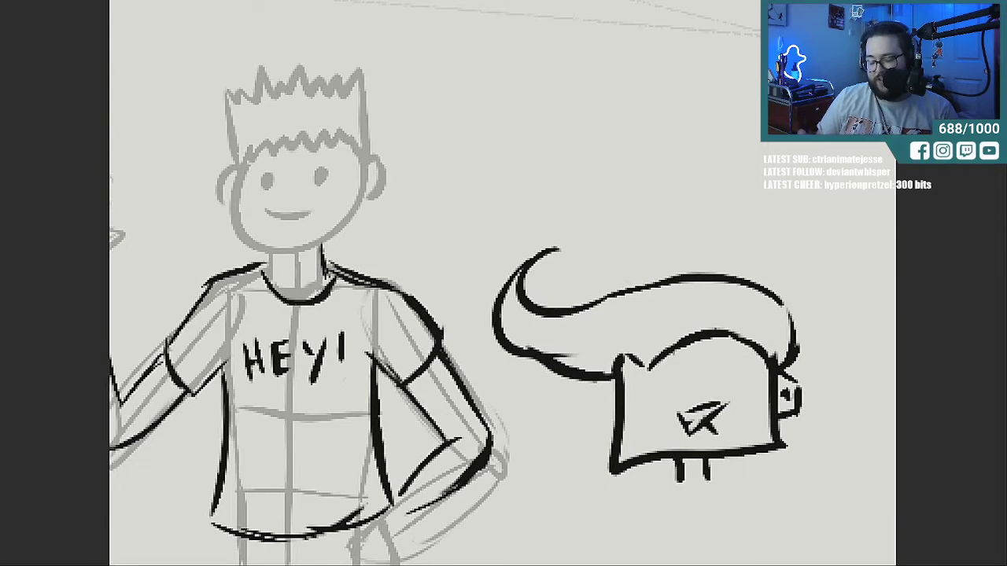
mouse_move(645, 381)
mouse_down()
mouse_move(676, 377)
mouse_move(681, 390)
mouse_move(722, 399)
mouse_move(734, 357)
mouse_move(677, 362)
mouse_move(637, 410)
mouse_move(589, 409)
mouse_move(590, 380)
mouse_move(627, 376)
mouse_move(629, 401)
mouse_up()
mouse_move(691, 375)
mouse_down()
mouse_move(704, 386)
mouse_move(720, 369)
mouse_move(779, 373)
mouse_move(771, 379)
mouse_up()
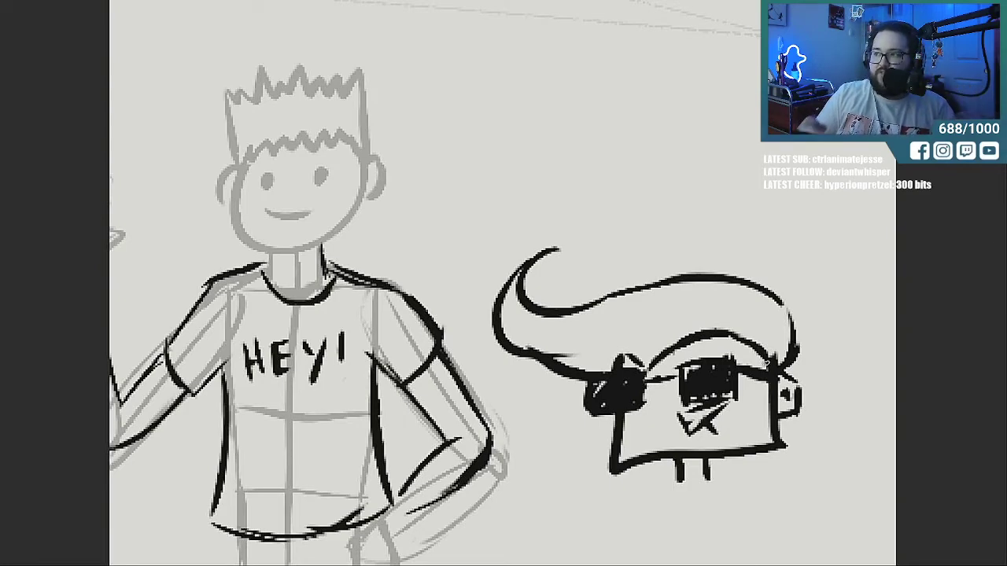
drag(673, 117, 787, 211)
drag(800, 140, 804, 209)
drag(757, 84, 689, 96)
mouse_move(619, 127)
mouse_down()
mouse_move(626, 91)
mouse_move(762, 39)
mouse_up()
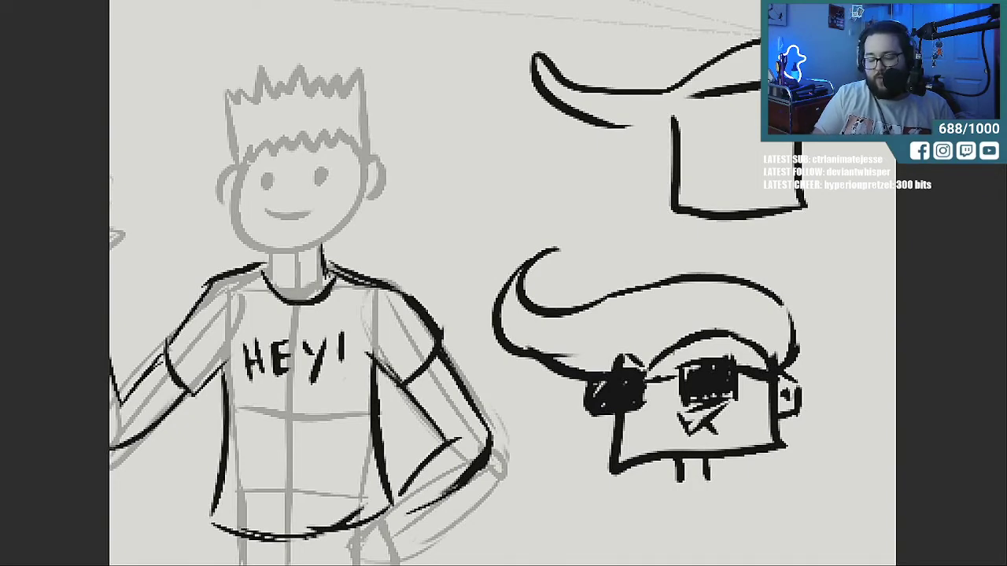
mouse_move(538, 51)
mouse_down()
mouse_move(603, 36)
mouse_move(609, 73)
mouse_move(519, 153)
mouse_move(553, 155)
mouse_move(661, 105)
mouse_move(696, 71)
mouse_move(625, 149)
mouse_move(645, 160)
mouse_move(637, 210)
mouse_move(722, 182)
mouse_move(736, 241)
mouse_move(802, 197)
mouse_move(822, 237)
mouse_up()
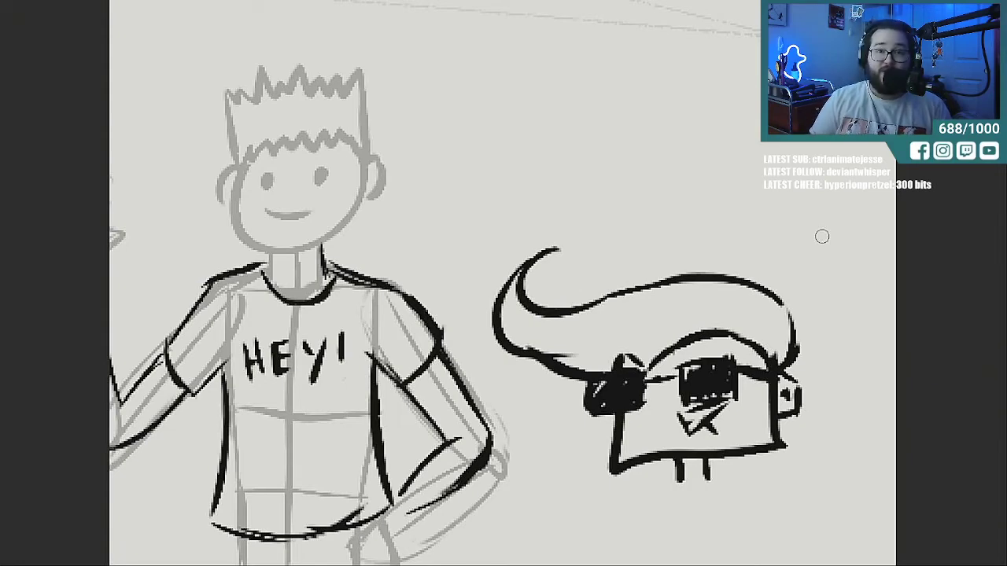
Draw an angular head with tall curved hair, dark sunglasses, an ear and a mouth above the square head, plus a V mark beside it.
mouse_move(682, 61)
mouse_down()
mouse_move(697, 136)
mouse_move(738, 164)
mouse_up()
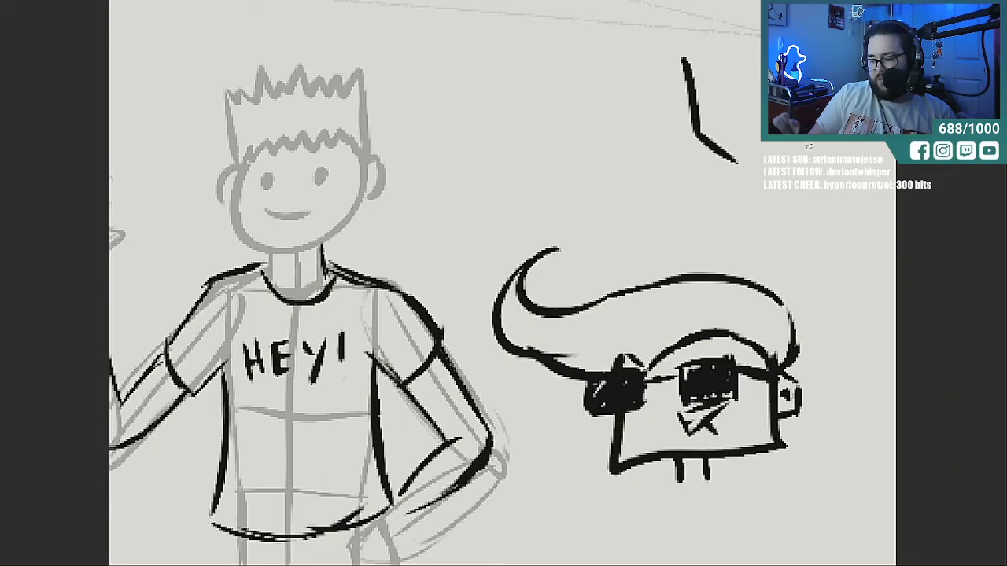
drag(681, 73, 641, 27)
scroll(653, 236, up, 5)
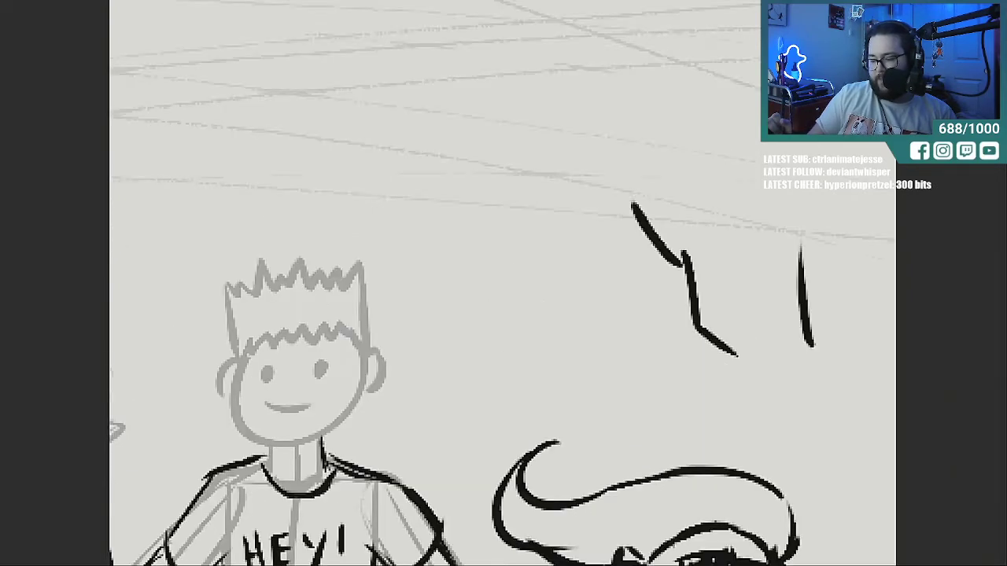
mouse_move(639, 264)
mouse_down()
mouse_move(666, 122)
mouse_move(691, 202)
mouse_move(807, 320)
mouse_up()
mouse_move(684, 308)
mouse_down()
mouse_move(799, 303)
mouse_move(823, 356)
mouse_move(812, 364)
mouse_up()
mouse_move(728, 324)
mouse_down()
mouse_move(665, 350)
mouse_move(724, 331)
mouse_move(765, 346)
mouse_move(796, 323)
mouse_move(716, 340)
mouse_up()
mouse_move(739, 375)
mouse_down()
mouse_move(777, 365)
mouse_move(769, 373)
mouse_up()
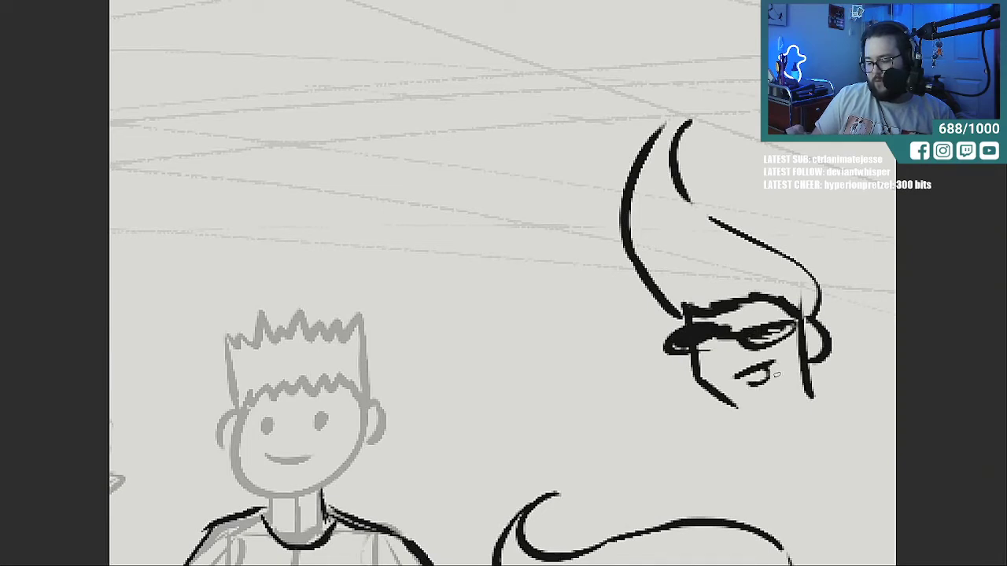
drag(802, 186, 828, 181)
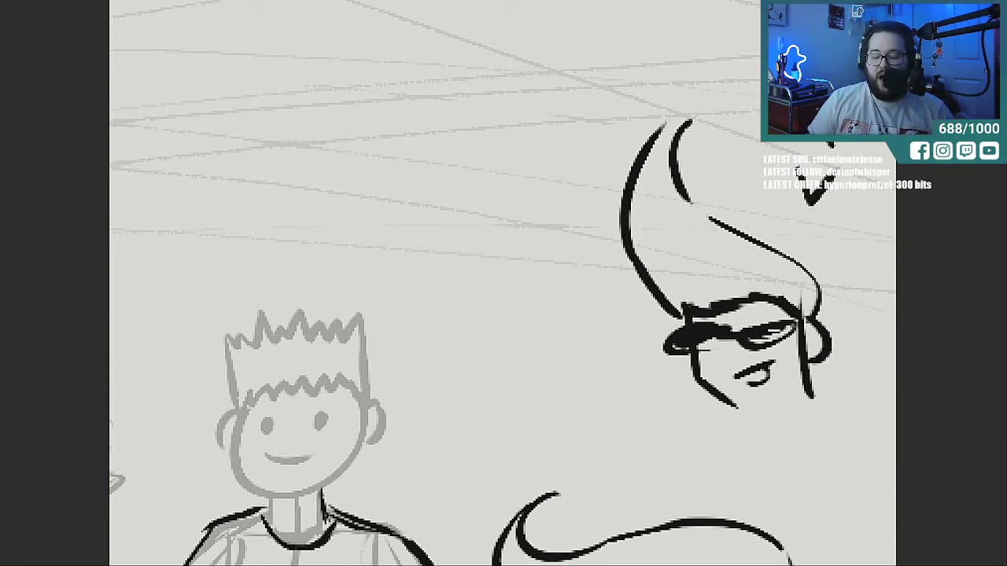
Draw a wavy, uneven square head with two round eyes and a wide smile between the figure and the other heads.
scroll(456, 284, down, 5)
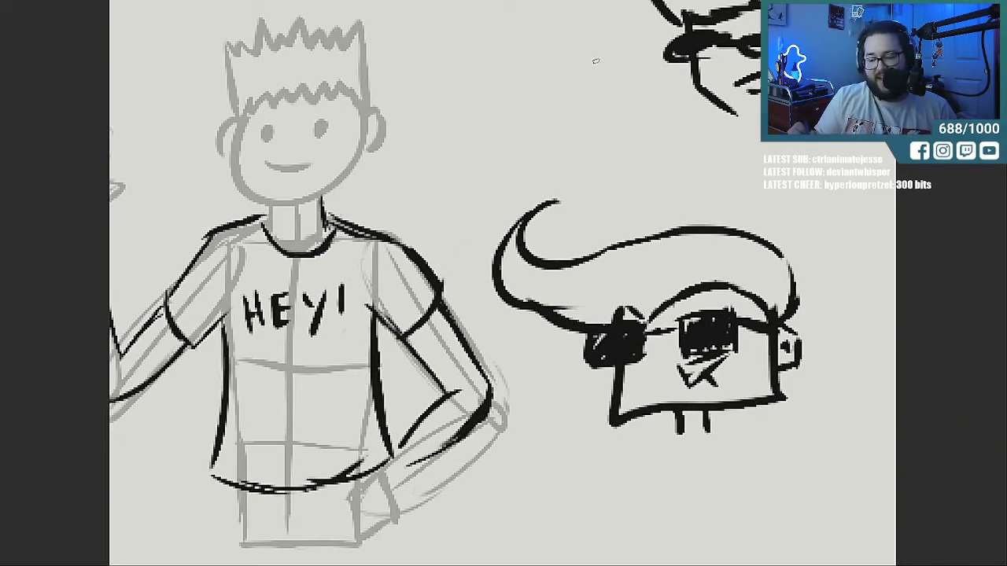
mouse_move(473, 81)
mouse_down()
mouse_move(500, 62)
mouse_move(597, 59)
mouse_move(634, 110)
mouse_move(636, 199)
mouse_move(467, 192)
mouse_move(460, 66)
mouse_up()
mouse_move(499, 92)
mouse_down()
mouse_move(477, 118)
mouse_move(564, 76)
mouse_move(538, 110)
mouse_move(555, 104)
mouse_move(497, 115)
mouse_move(573, 136)
mouse_up()
drag(488, 157, 569, 142)
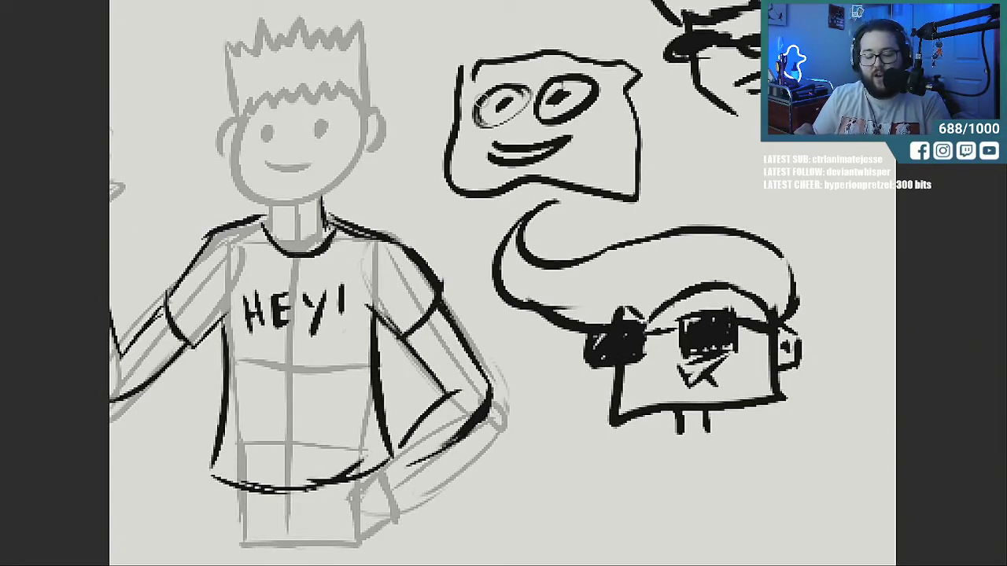
Erase the inked cartoon heads beside the figure.
key(ctrl+minus)
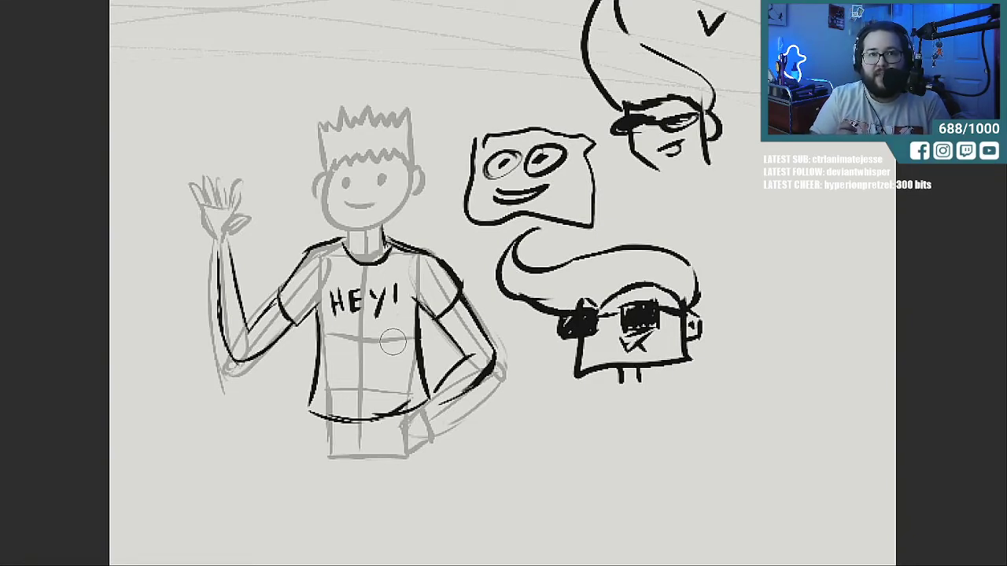
mouse_move(591, 159)
mouse_down()
mouse_move(516, 120)
mouse_move(579, 74)
mouse_move(601, 102)
mouse_move(695, 67)
mouse_move(701, 78)
mouse_move(530, 247)
mouse_move(527, 362)
mouse_move(551, 386)
mouse_move(627, 398)
mouse_move(736, 292)
mouse_move(712, 126)
mouse_move(715, 72)
mouse_move(601, 107)
mouse_up()
Draw one long diagonal stroke beside the figure, undo it, and build a similar curve from short overlapping strokes.
key(b)
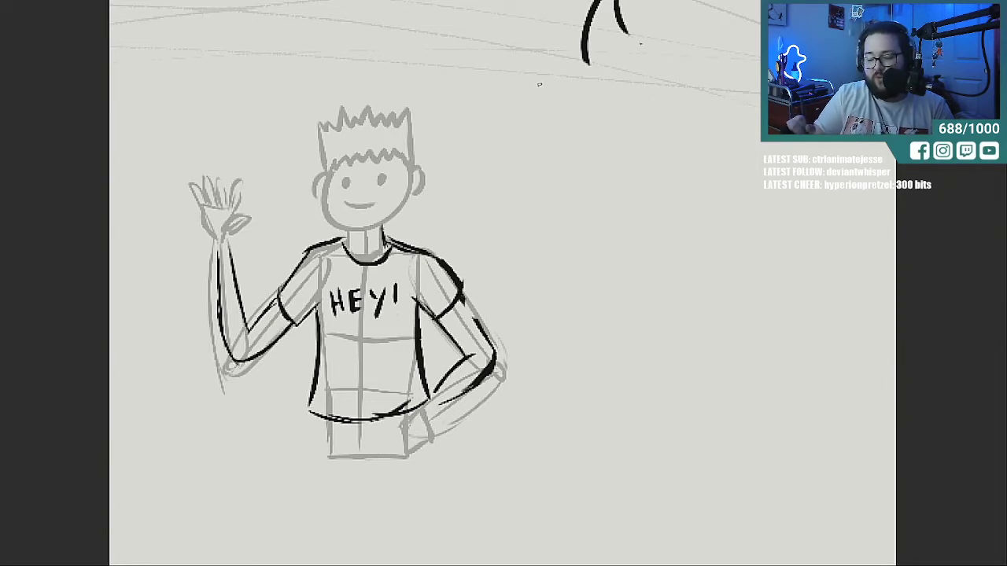
drag(539, 82, 615, 333)
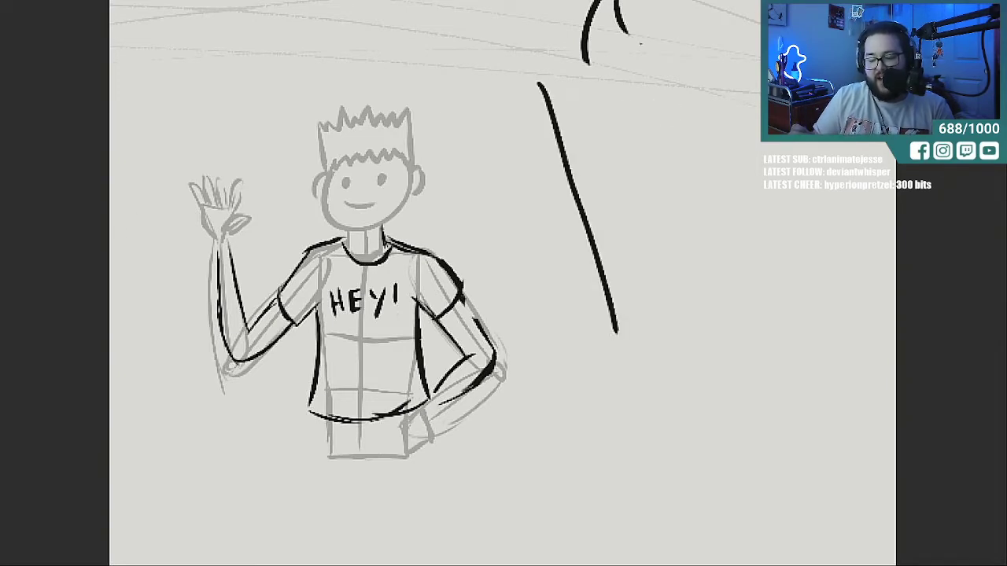
key(ctrl+z)
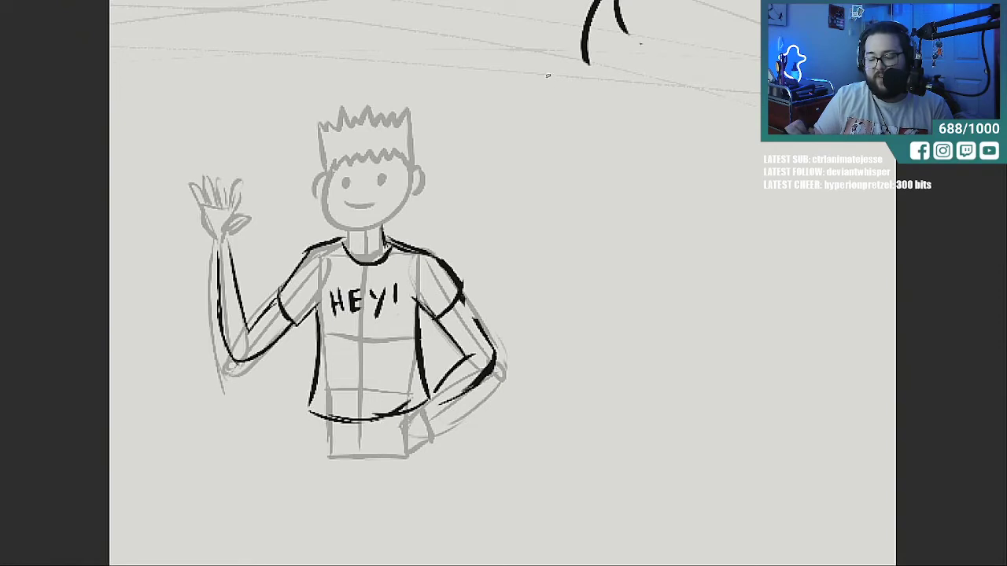
drag(540, 102, 551, 224)
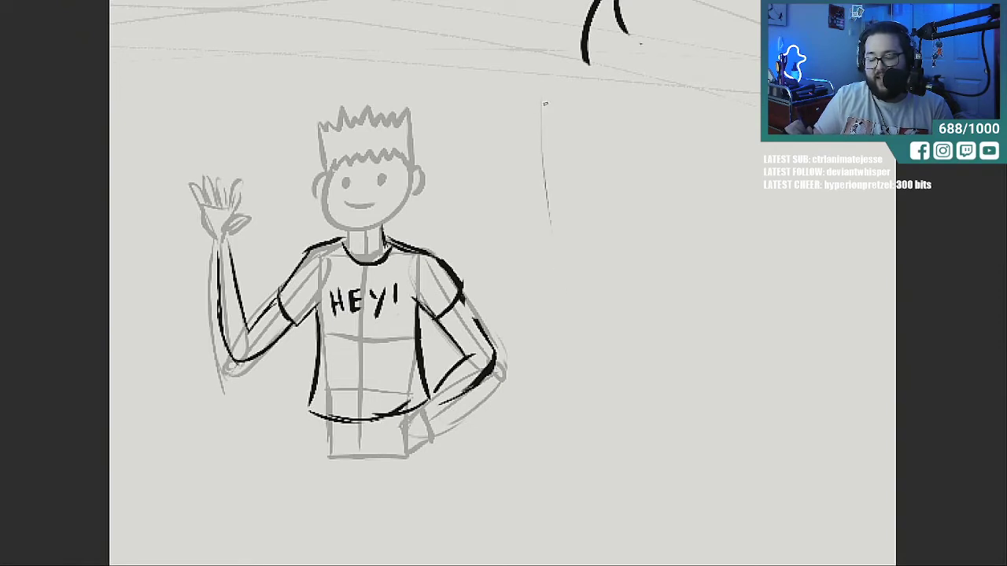
drag(540, 101, 556, 210)
drag(541, 142, 571, 293)
drag(555, 217, 585, 329)
drag(544, 150, 573, 281)
drag(560, 240, 606, 373)
drag(551, 158, 625, 406)
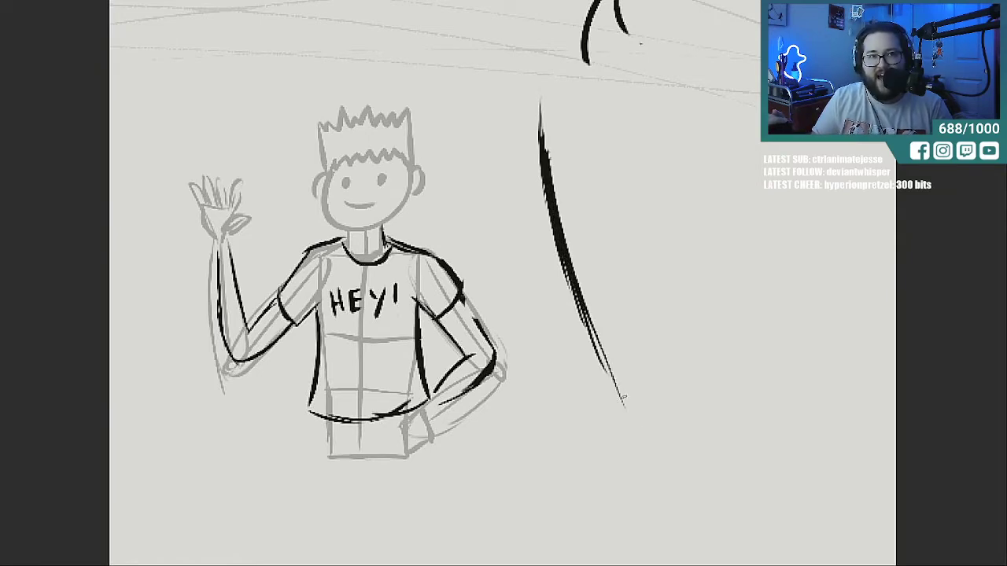
Erase the practice curve, the leftover hair marks and all black ink over the figure, leaving the gray sketch.
key(e)
drag(543, 114, 624, 403)
drag(595, 78, 601, 61)
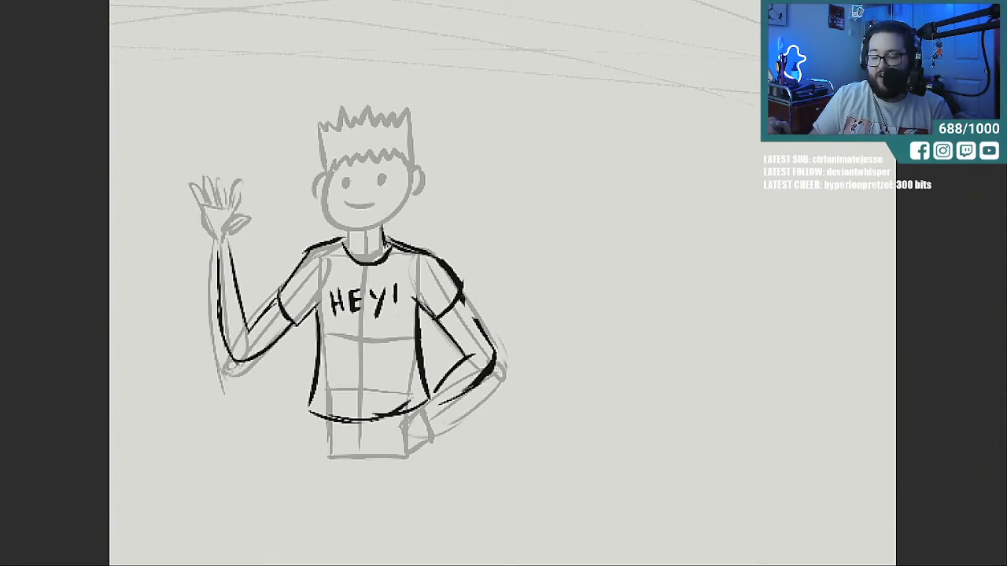
scroll(683, 84, up, 5)
scroll(635, 56, down, 4)
drag(757, 2, 732, 28)
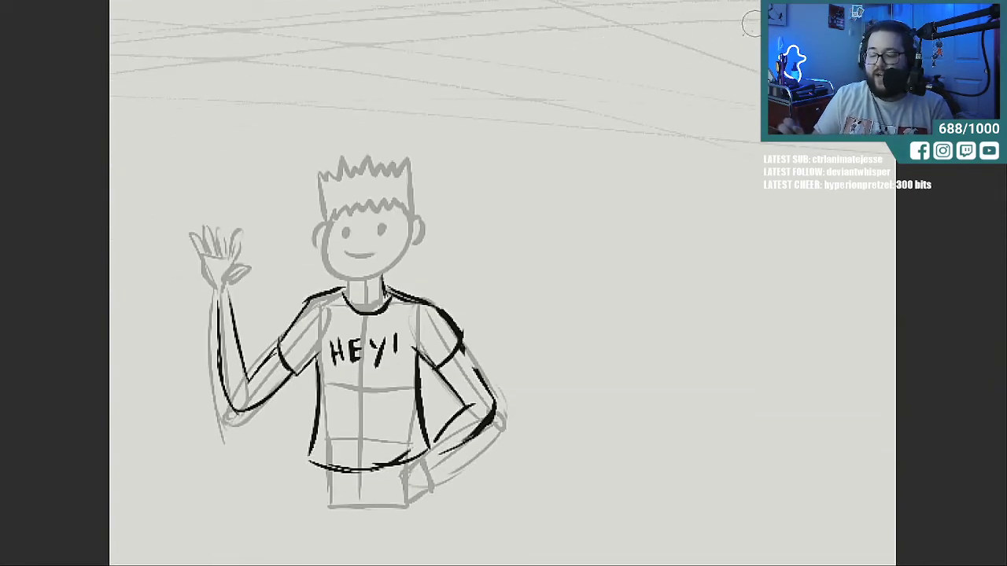
mouse_move(222, 297)
mouse_down()
mouse_move(213, 384)
mouse_move(299, 322)
mouse_move(336, 457)
mouse_move(383, 490)
mouse_move(429, 441)
mouse_move(492, 417)
mouse_up()
drag(364, 470, 386, 461)
drag(702, 104, 712, 271)
drag(641, 286, 797, 260)
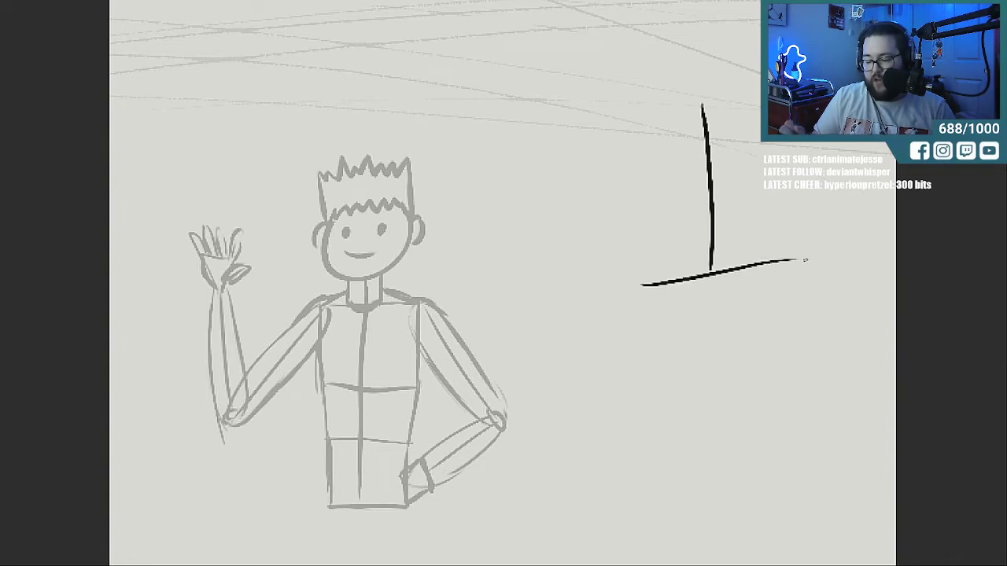
drag(616, 99, 796, 67)
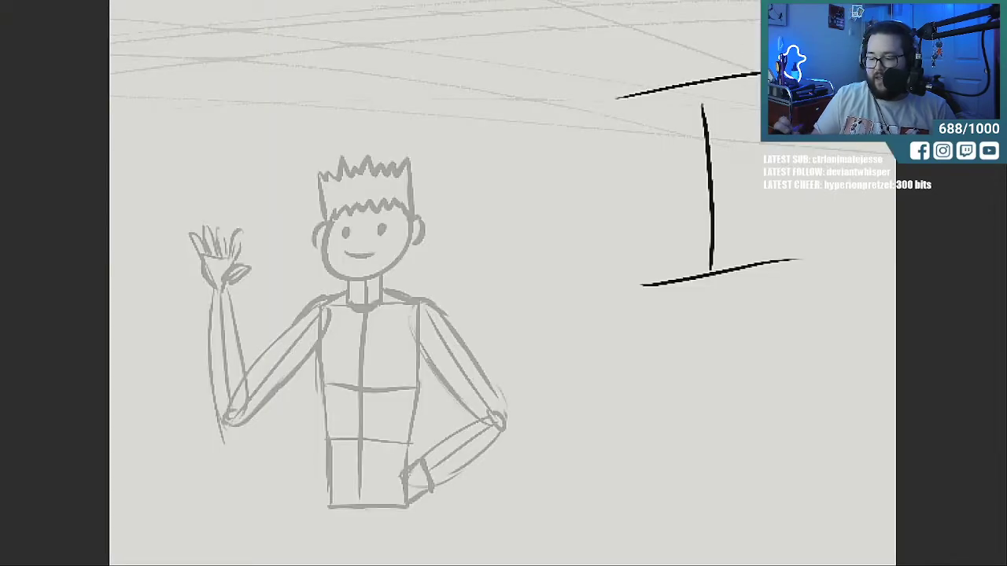
drag(656, 289, 652, 538)
drag(760, 273, 794, 457)
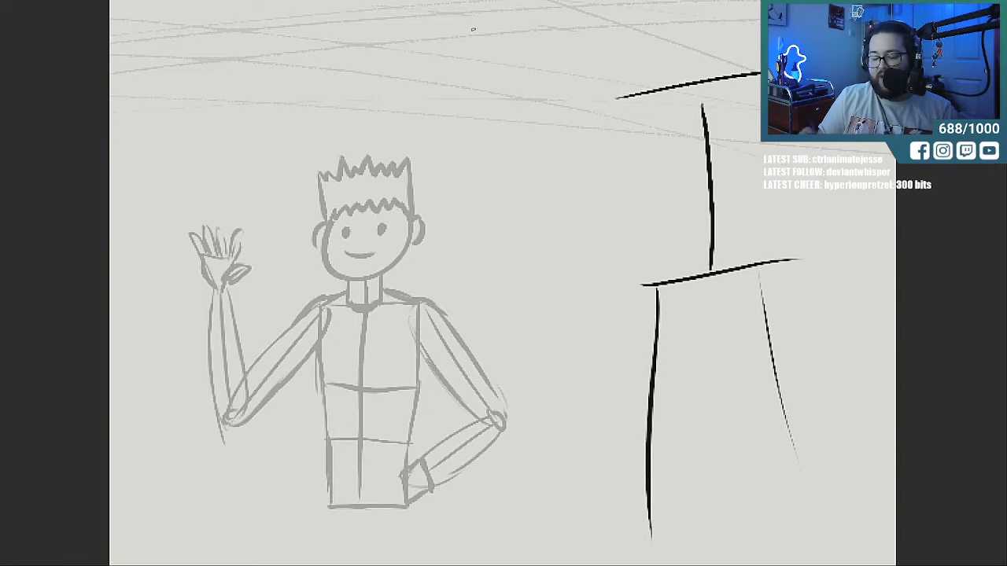
mouse_move(606, 98)
mouse_down()
mouse_move(674, 103)
mouse_move(717, 258)
mouse_move(782, 254)
mouse_move(648, 514)
mouse_move(642, 454)
mouse_up()
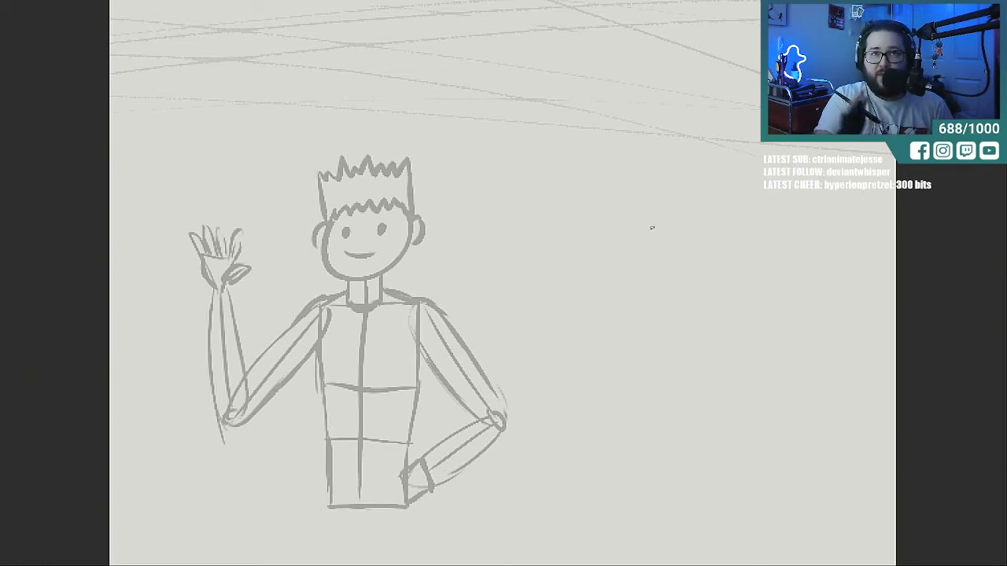
Draw a large slanted rounded square over the gray figure, with a straight spine crossed by parallel shoulder and hip lines inside.
mouse_move(272, 118)
mouse_down()
mouse_move(220, 216)
mouse_move(494, 154)
mouse_move(252, 162)
mouse_up()
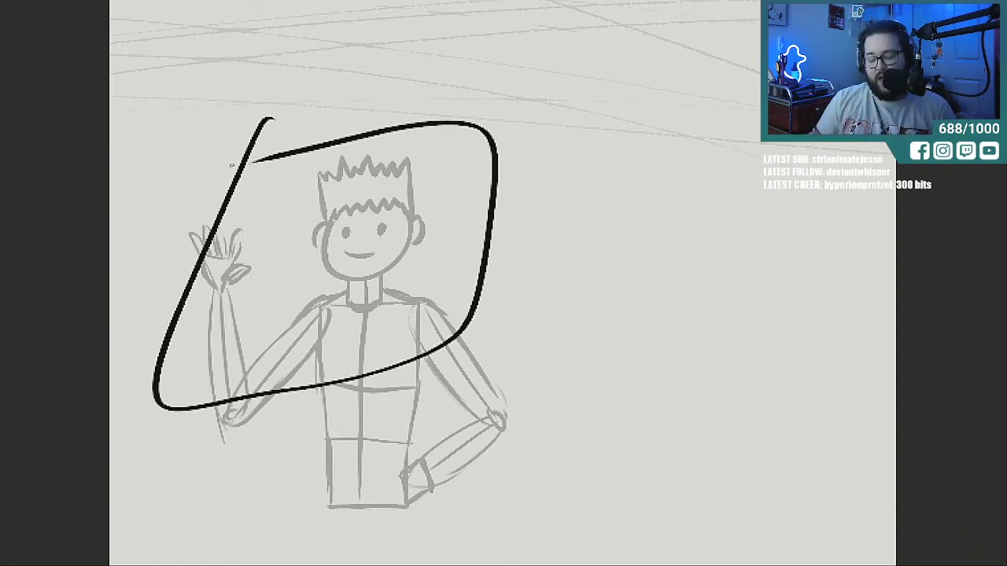
drag(357, 182, 346, 336)
drag(299, 213, 430, 199)
drag(305, 299, 428, 280)
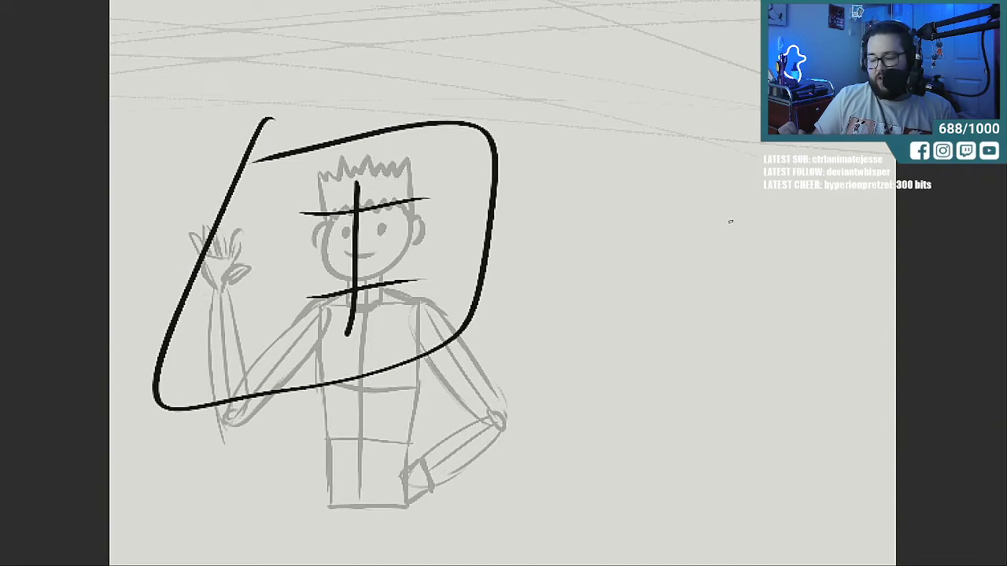
Draw an oval head and a thick S-curved spine beneath it in the empty space beside the gray figure.
mouse_move(705, 30)
mouse_down()
mouse_move(666, 78)
mouse_move(664, 110)
mouse_move(700, 30)
mouse_up()
drag(700, 136, 711, 249)
drag(704, 210, 754, 363)
mouse_move(731, 397)
mouse_down()
mouse_move(754, 342)
mouse_move(689, 189)
mouse_move(714, 122)
mouse_move(699, 243)
mouse_move(732, 292)
mouse_up()
drag(716, 260, 758, 354)
drag(753, 330, 733, 397)
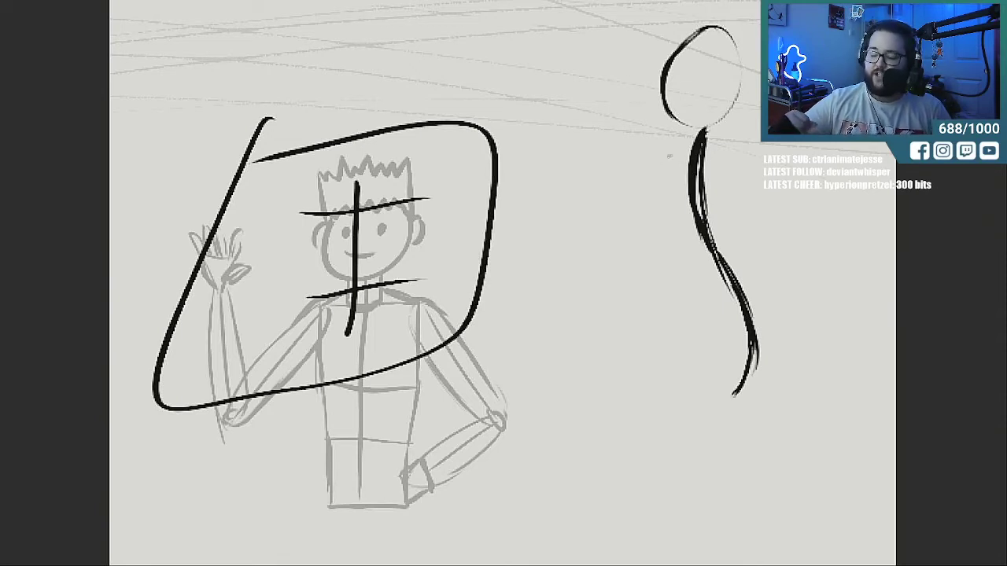
Add shoulder and hip lines tilted in opposite directions across the S-curved spine.
drag(633, 145, 747, 171)
drag(657, 156, 759, 178)
drag(690, 331, 771, 291)
drag(710, 315, 764, 298)
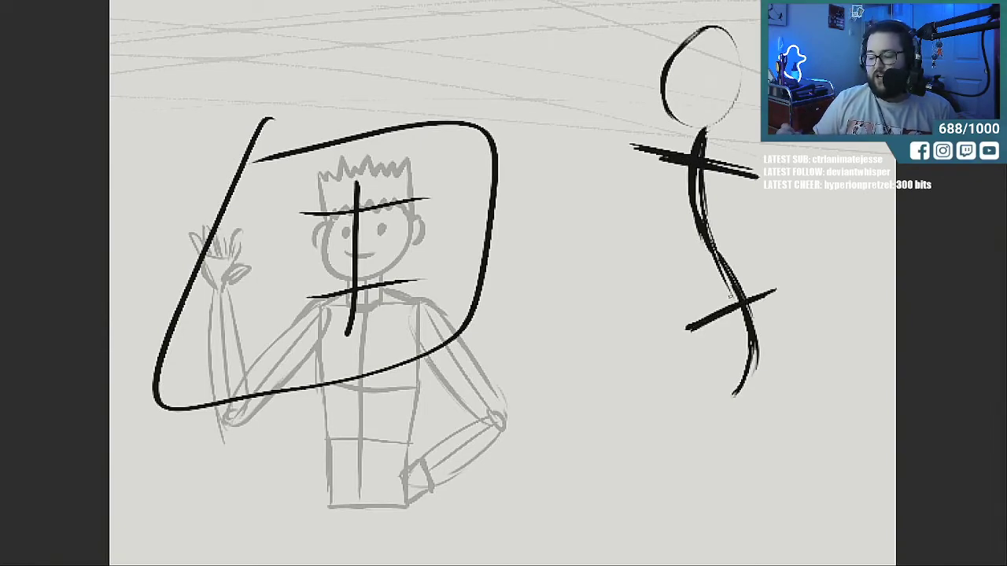
Draw line arms with circles at the shoulders and hands, one bent to the hip and one raised toward the head.
mouse_move(779, 180)
mouse_down()
mouse_move(770, 193)
mouse_move(782, 189)
mouse_move(824, 253)
mouse_move(774, 289)
mouse_up()
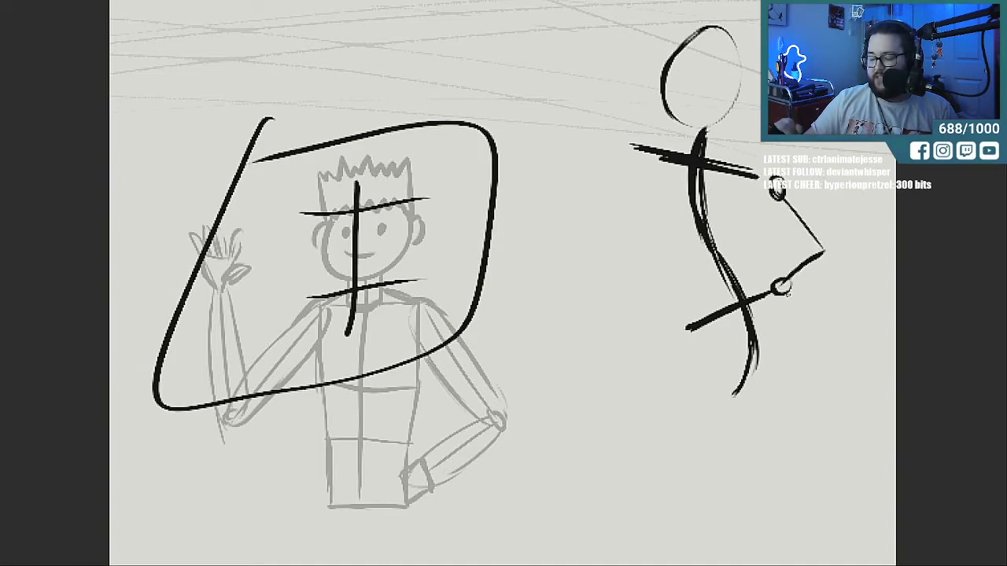
mouse_move(623, 142)
mouse_down()
mouse_move(618, 155)
mouse_move(633, 174)
mouse_up()
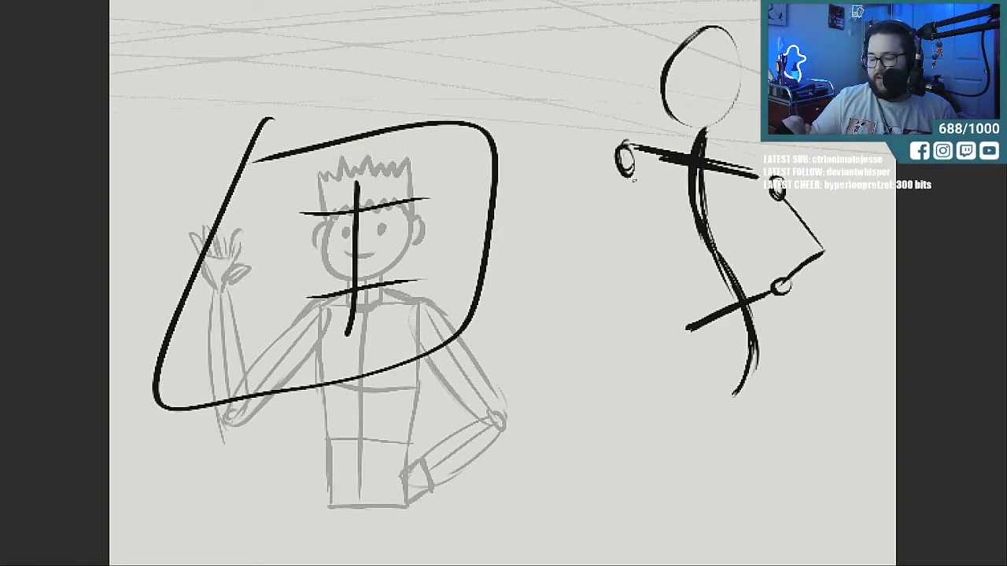
drag(551, 76, 615, 159)
drag(552, 77, 636, 21)
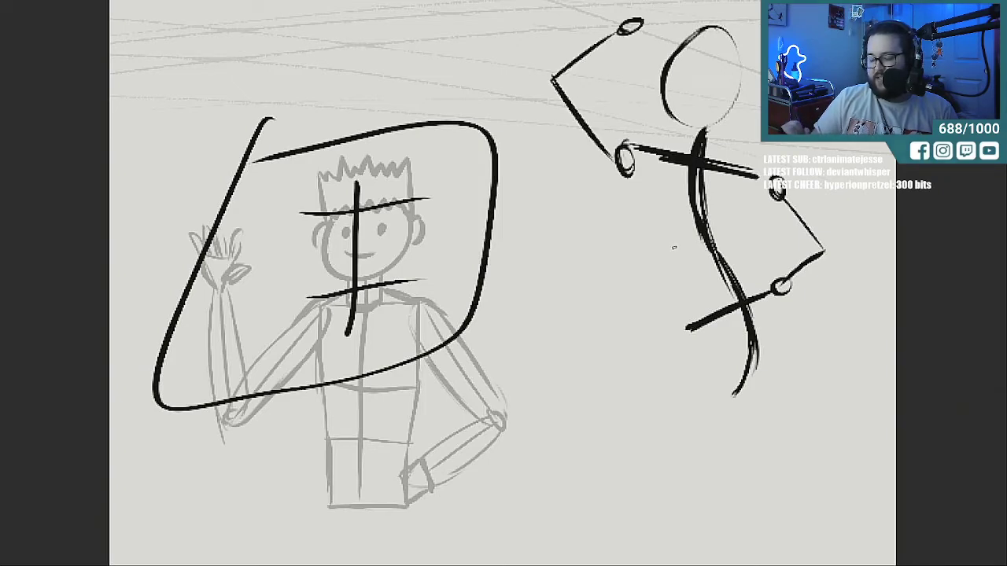
Block in a rib cage box below the shoulder line and a pelvis box below the hip line.
mouse_move(651, 154)
mouse_down()
mouse_move(655, 240)
mouse_move(720, 233)
mouse_up()
drag(738, 233, 739, 175)
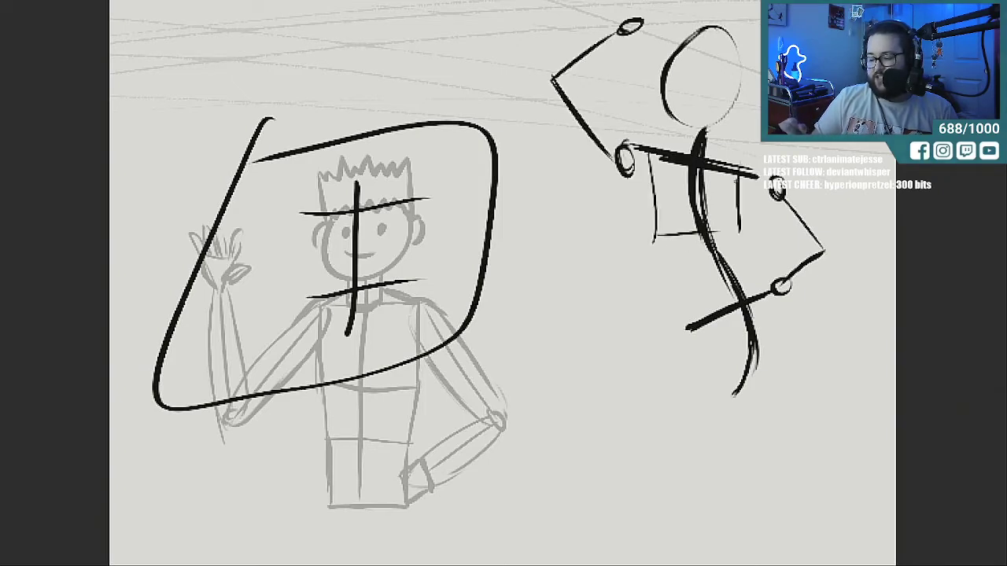
mouse_move(694, 325)
mouse_down()
mouse_move(717, 361)
mouse_move(779, 339)
mouse_up()
drag(781, 333, 771, 300)
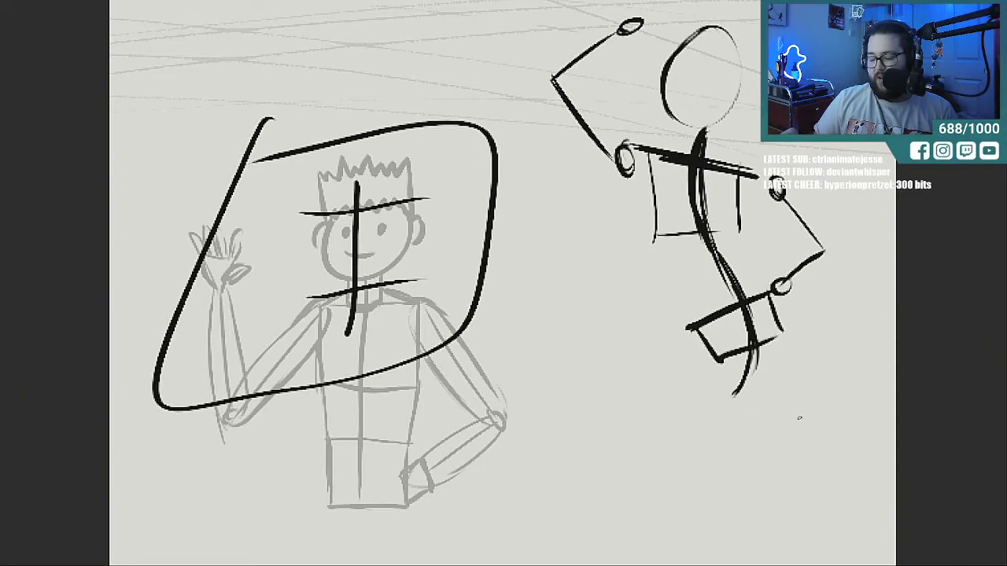
Draw center lines for two spread legs below the pelvis, with knee circles and the start of the lower legs.
drag(795, 381, 795, 387)
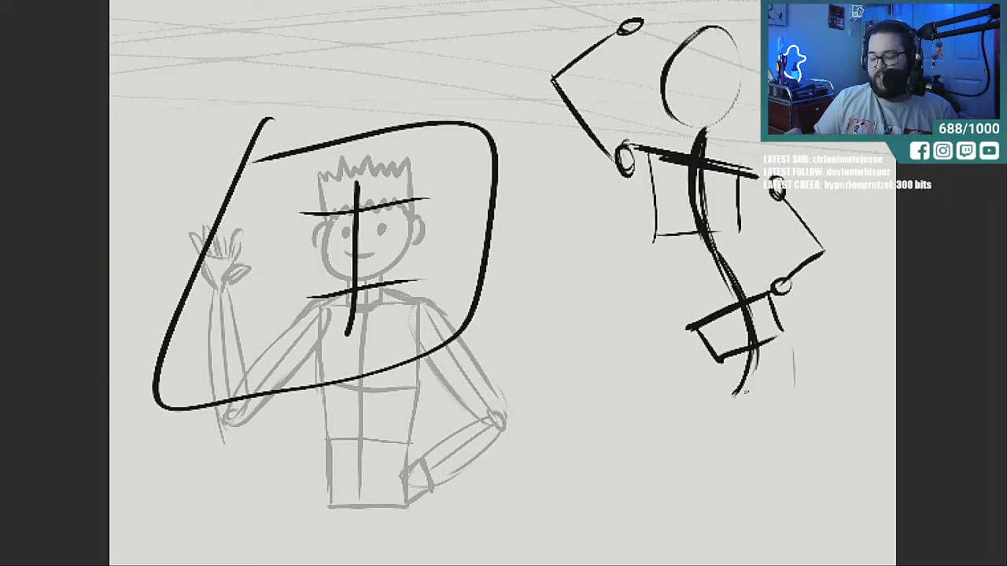
drag(783, 343, 812, 494)
drag(782, 360, 808, 492)
drag(798, 447, 810, 519)
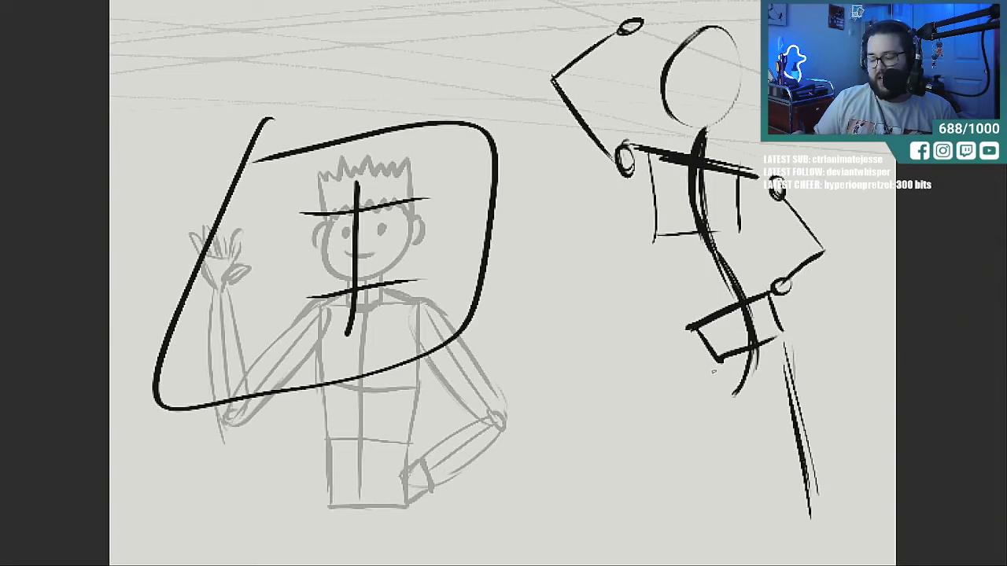
drag(714, 371, 647, 560)
drag(802, 500, 818, 563)
Rough in the upper thighs and connect the rib cage to the pelvis with waist lines on both sides.
mouse_move(752, 354)
mouse_down()
mouse_move(756, 425)
mouse_move(796, 509)
mouse_move(818, 392)
mouse_up()
drag(796, 359, 823, 466)
mouse_move(703, 354)
mouse_down()
mouse_move(648, 504)
mouse_move(736, 399)
mouse_up()
drag(739, 363, 718, 464)
mouse_move(740, 211)
mouse_down()
mouse_move(740, 261)
mouse_move(766, 291)
mouse_up()
mouse_move(651, 203)
mouse_down()
mouse_move(680, 310)
mouse_move(716, 364)
mouse_up()
drag(662, 236, 692, 324)
Add volume to the raised arm by outlining its shoulder, upper arm and forearm around the center lines.
drag(597, 160, 651, 215)
drag(619, 178, 652, 218)
mouse_move(608, 125)
mouse_down()
mouse_move(656, 159)
mouse_move(555, 73)
mouse_move(583, 141)
mouse_up()
drag(546, 84, 618, 173)
drag(580, 85, 587, 94)
mouse_move(618, 27)
mouse_down()
mouse_move(541, 72)
mouse_move(620, 41)
mouse_up()
Outline the upper arm and forearm of the hand-on-hip arm and darken the torso side beside it.
mouse_move(746, 174)
mouse_down()
mouse_move(747, 194)
mouse_move(804, 244)
mouse_up()
drag(760, 200, 815, 253)
mouse_move(753, 177)
mouse_down()
mouse_move(826, 251)
mouse_move(763, 286)
mouse_up()
mouse_move(827, 247)
mouse_down()
mouse_move(760, 294)
mouse_move(826, 258)
mouse_up()
mouse_move(758, 181)
mouse_down()
mouse_move(740, 255)
mouse_move(742, 243)
mouse_up()
Outline both thighs down to the knees and strengthen the torso's outer contour below the raised arm.
mouse_move(750, 208)
mouse_down()
mouse_move(739, 272)
mouse_move(779, 301)
mouse_move(810, 366)
mouse_up()
drag(777, 296, 824, 404)
mouse_move(809, 351)
mouse_down()
mouse_move(835, 482)
mouse_move(831, 516)
mouse_up()
drag(645, 174, 652, 269)
mouse_move(644, 192)
mouse_down()
mouse_move(686, 325)
mouse_move(712, 360)
mouse_move(659, 423)
mouse_up()
drag(701, 341, 645, 541)
drag(750, 376, 673, 532)
drag(744, 396, 781, 516)
drag(827, 393, 837, 510)
drag(665, 277, 653, 302)
Mark the neck under the oval head and sketch the hand shape at the end of the raised arm.
drag(695, 135, 691, 123)
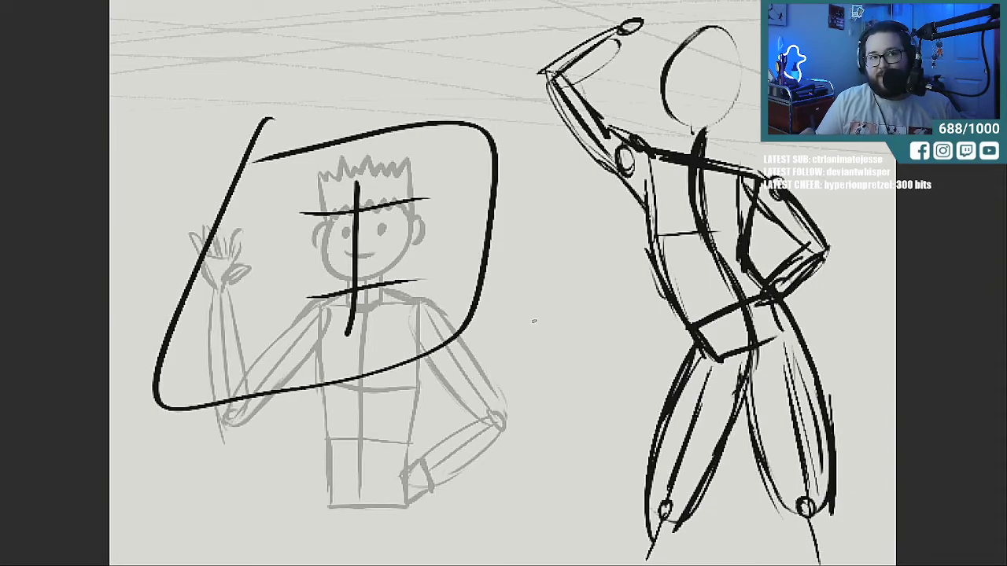
mouse_move(611, 38)
mouse_down()
mouse_move(629, 3)
mouse_move(669, 3)
mouse_up()
drag(621, 41, 660, 19)
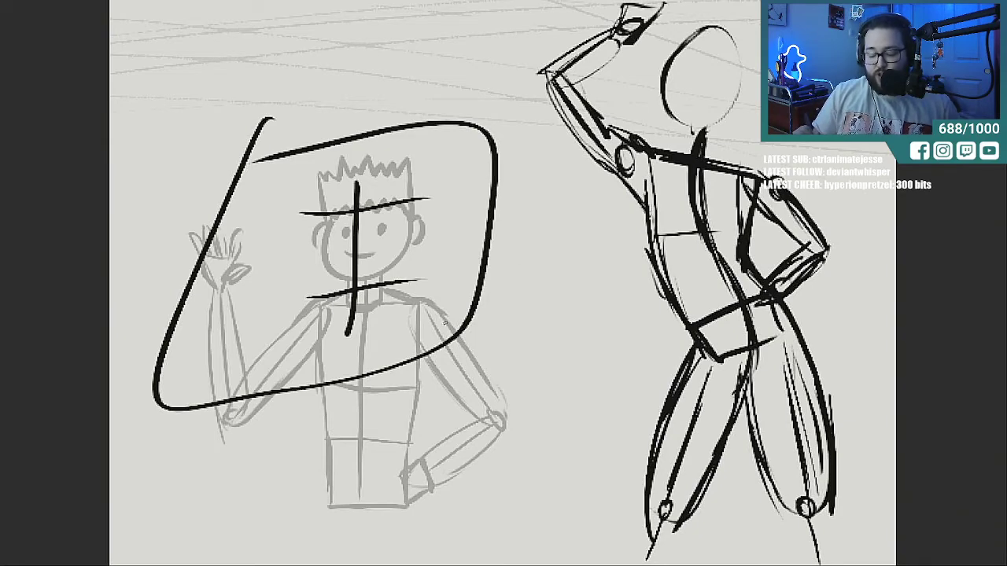
drag(528, 253, 510, 441)
mouse_move(528, 251)
mouse_down()
mouse_move(545, 210)
mouse_move(554, 475)
mouse_up()
drag(537, 316, 583, 440)
drag(507, 257, 541, 316)
mouse_move(514, 257)
mouse_down()
mouse_move(538, 166)
mouse_move(558, 375)
mouse_move(548, 405)
mouse_move(512, 367)
mouse_up()
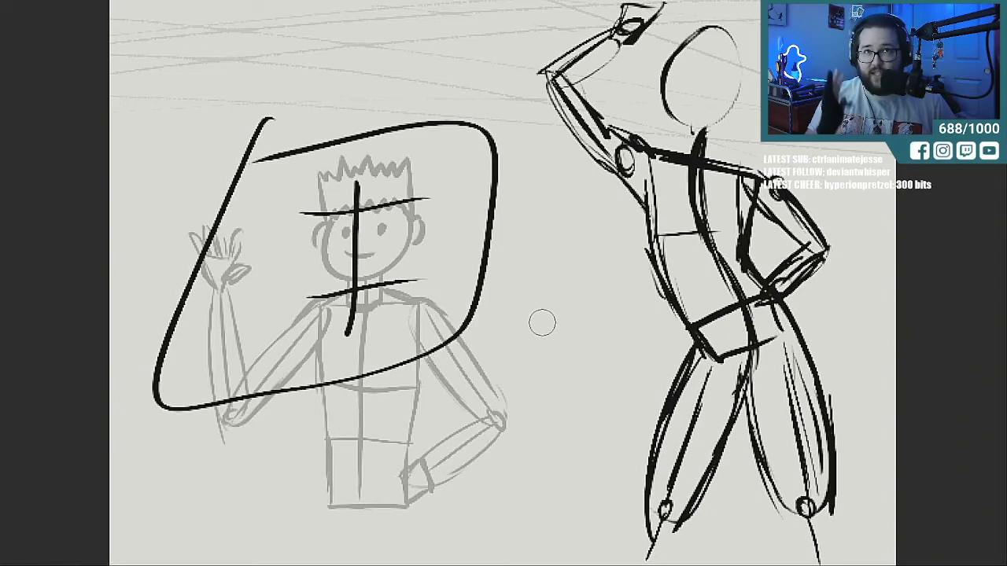
Erase the black dynamic pose and frame sketch, and clear the gray waving figure from the canvas.
mouse_move(353, 147)
mouse_down()
mouse_move(343, 347)
mouse_move(397, 236)
mouse_move(315, 243)
mouse_move(272, 150)
mouse_move(241, 159)
mouse_move(235, 362)
mouse_move(295, 386)
mouse_move(490, 287)
mouse_move(476, 178)
mouse_move(425, 130)
mouse_move(610, 79)
mouse_move(540, 84)
mouse_move(632, 67)
mouse_move(629, 153)
mouse_move(608, 233)
mouse_move(625, 294)
mouse_move(669, 307)
mouse_move(708, 409)
mouse_move(768, 336)
mouse_move(764, 373)
mouse_move(800, 340)
mouse_move(818, 263)
mouse_move(821, 473)
mouse_move(660, 490)
mouse_up()
drag(692, 511, 651, 551)
mouse_move(799, 504)
mouse_down()
mouse_move(802, 540)
mouse_move(823, 546)
mouse_up()
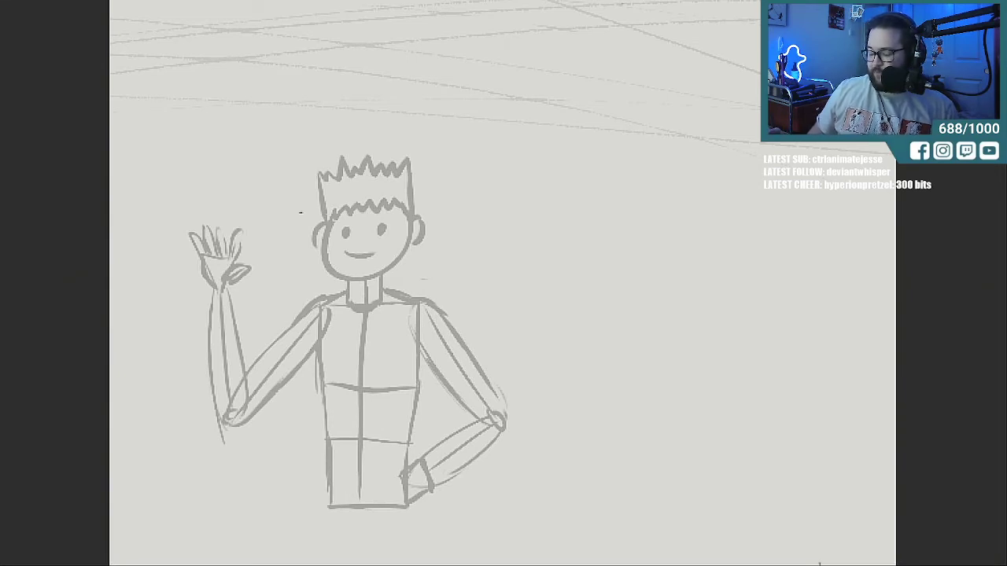
key(ctrl+z)
key(ctrl+shift+z)
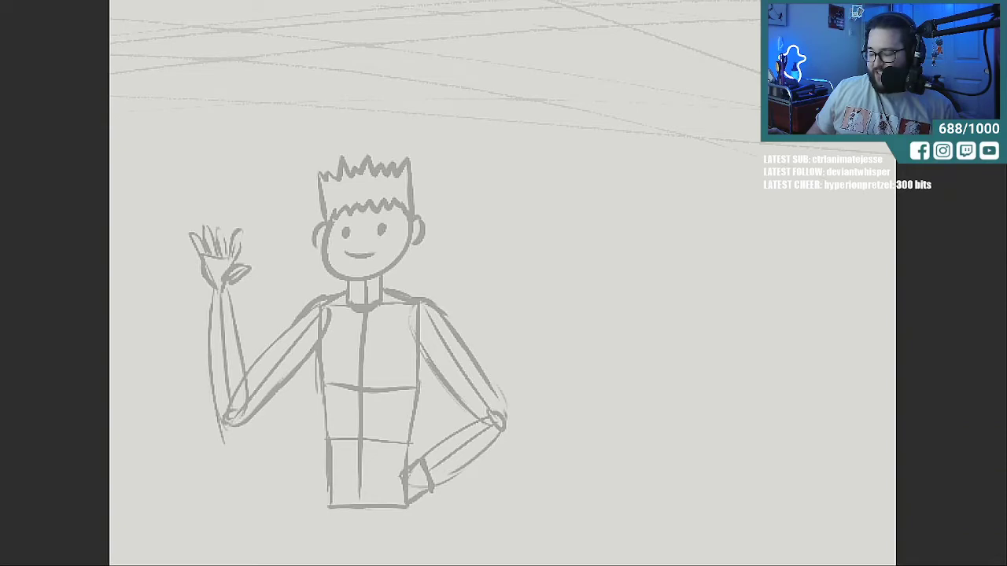
key(ctrl+z)
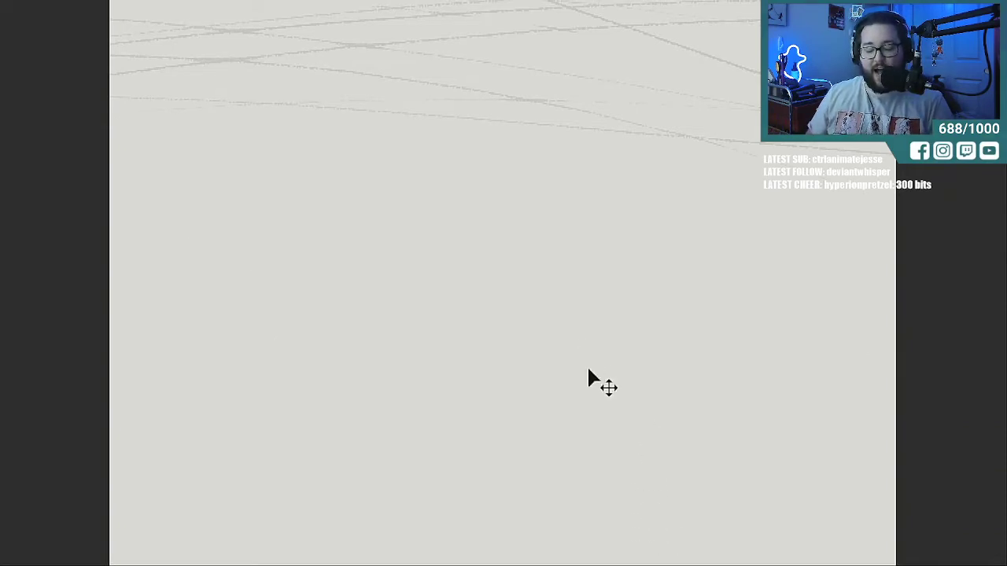
Examine the whole robed character sketch, from the raised hand down to the legs.
key(ctrl+minus)
key(ctrl+minus)
key(ctrl+minus)
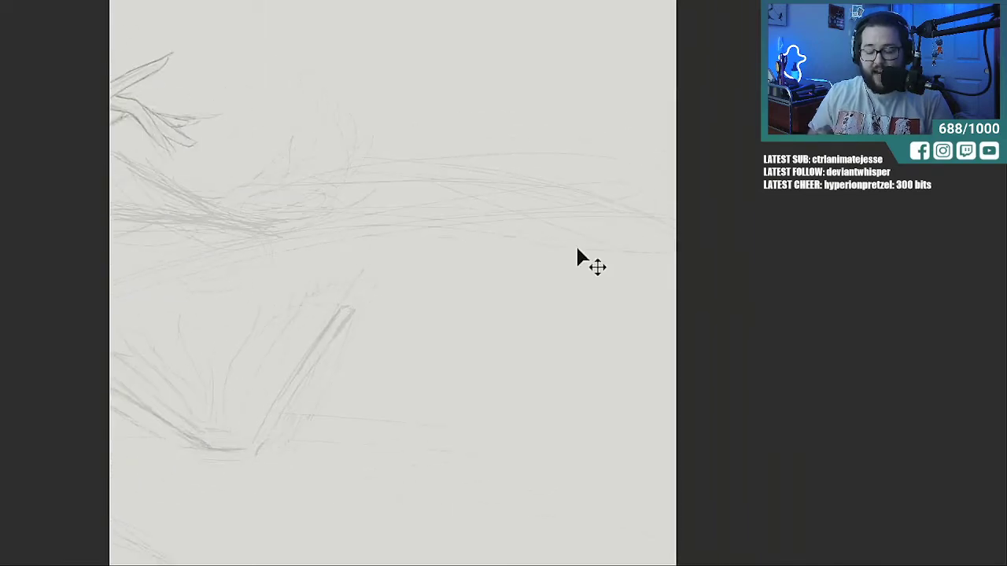
key(ctrl+minus)
key(ctrl+y)
key(ctrl+minus)
key(ctrl+minus)
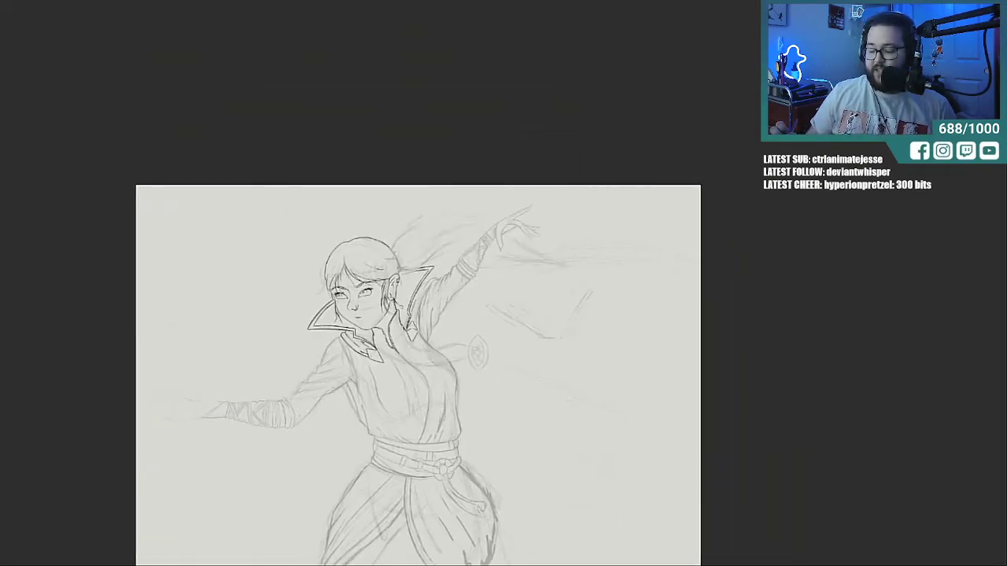
scroll(888, 209, down, 5)
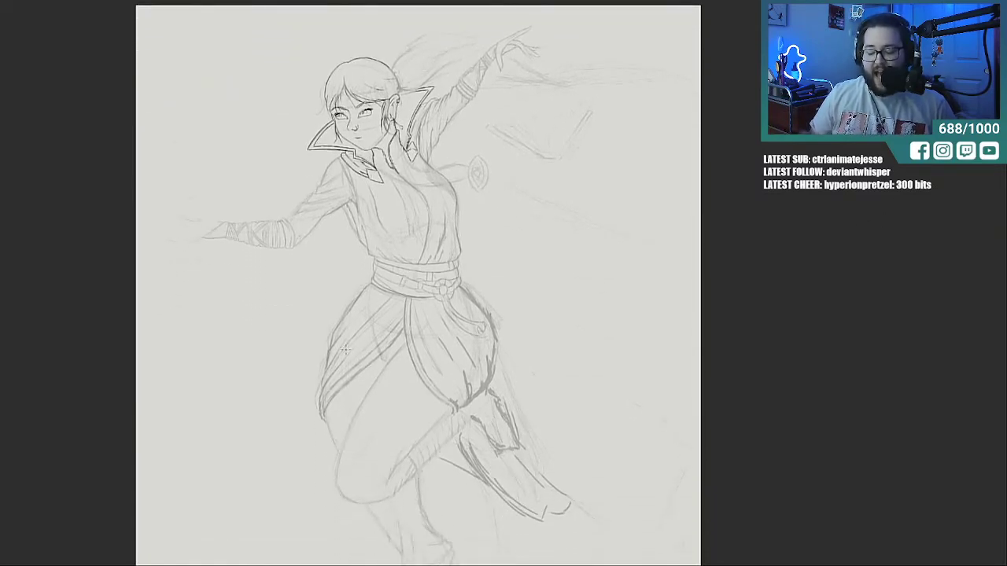
scroll(346, 350, down, 2)
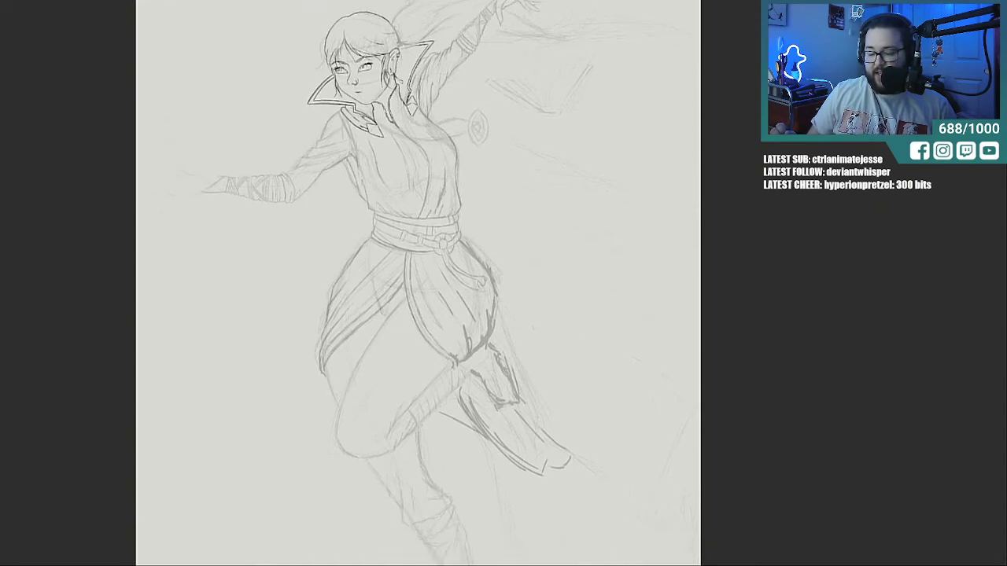
Hide the clothing and detail line work so only the faint body construction sketch shows.
key(ctrl+z)
key(ctrl+z)
key(ctrl+z)
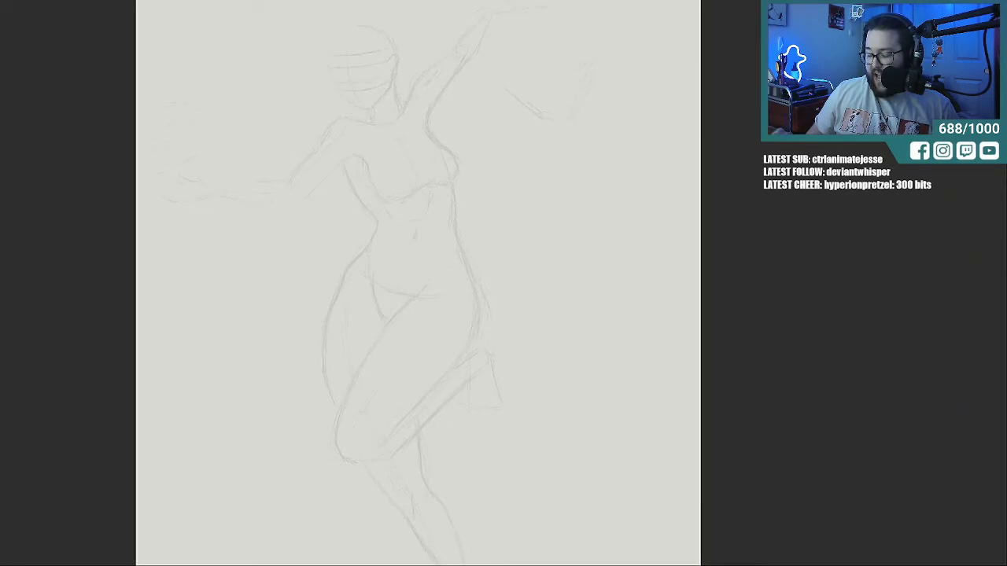
key(ctrl+z)
key(ctrl+shift+z)
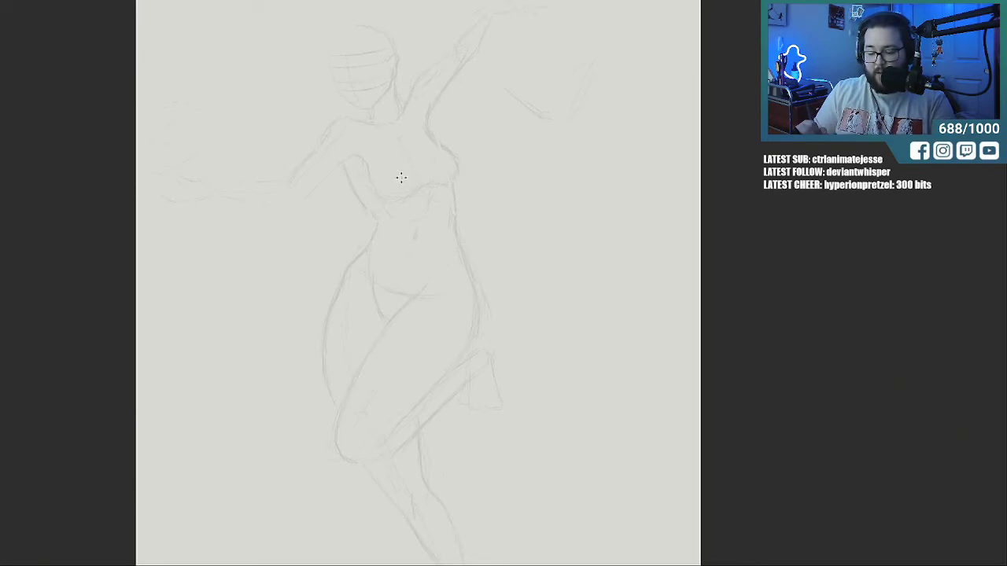
Sketch the curved spine with a tilted ribcage box and an oppositely tilted pelvis box over the faint body.
mouse_move(342, 166)
mouse_down()
mouse_move(366, 220)
mouse_move(455, 201)
mouse_move(445, 123)
mouse_move(343, 167)
mouse_up()
mouse_move(381, 96)
mouse_down()
mouse_move(417, 260)
mouse_move(383, 321)
mouse_move(405, 303)
mouse_move(419, 213)
mouse_move(380, 97)
mouse_up()
mouse_move(356, 259)
mouse_down()
mouse_move(329, 324)
mouse_move(465, 362)
mouse_move(480, 271)
mouse_move(364, 259)
mouse_up()
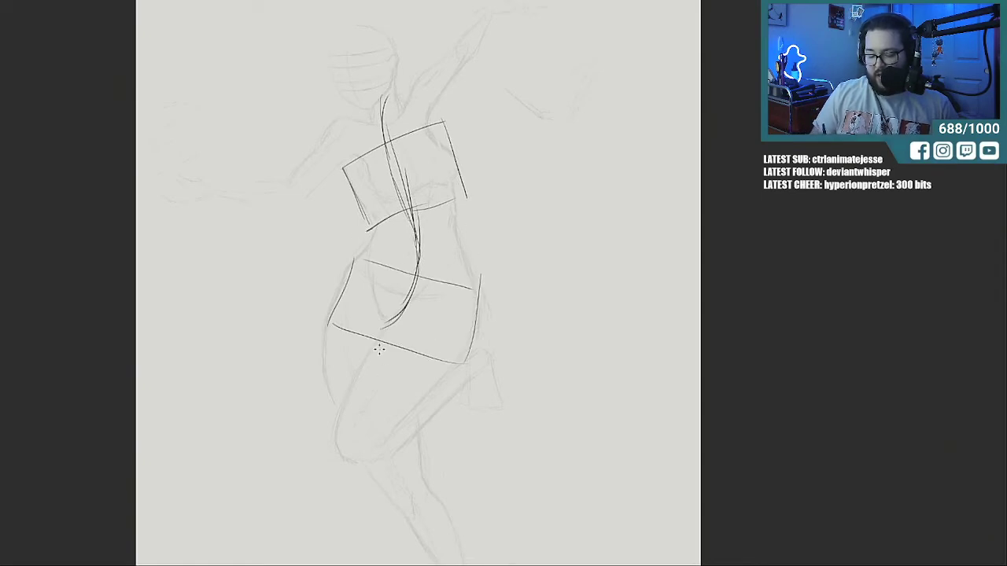
Draw the leg center lines below the pelvis box, with the front leg bent back and a joint circle on the standing leg.
mouse_move(409, 347)
mouse_down()
mouse_move(363, 445)
mouse_move(482, 366)
mouse_up()
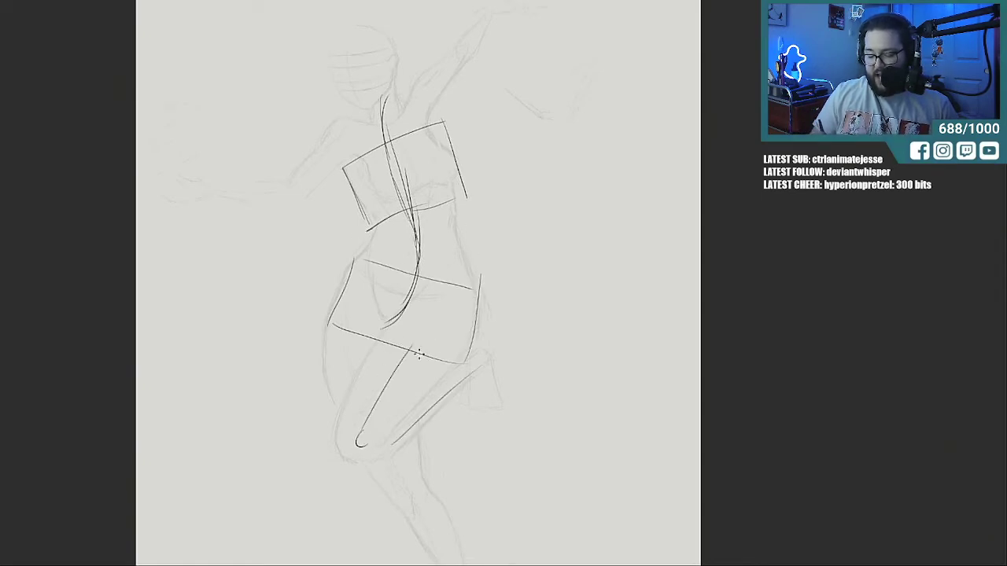
drag(354, 331, 358, 389)
drag(392, 453, 435, 535)
drag(409, 482, 408, 503)
scroll(464, 491, down, 3)
mouse_move(419, 410)
mouse_down()
mouse_move(479, 512)
mouse_move(476, 562)
mouse_up()
drag(476, 501, 494, 526)
scroll(417, 283, up, 4)
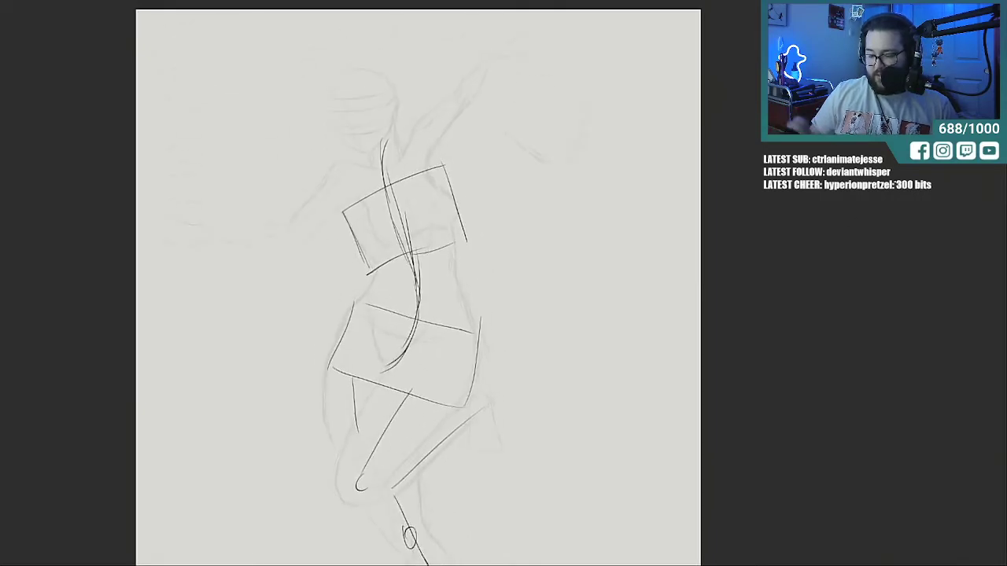
Add the raised arm and the outstretched arm with shoulder circles, center lines and simple hand shapes.
mouse_move(412, 160)
mouse_down()
mouse_move(508, 40)
mouse_move(523, 34)
mouse_move(495, 54)
mouse_move(538, 40)
mouse_move(548, 60)
mouse_up()
mouse_move(344, 185)
mouse_down()
mouse_move(290, 239)
mouse_move(351, 180)
mouse_up()
drag(423, 142, 422, 146)
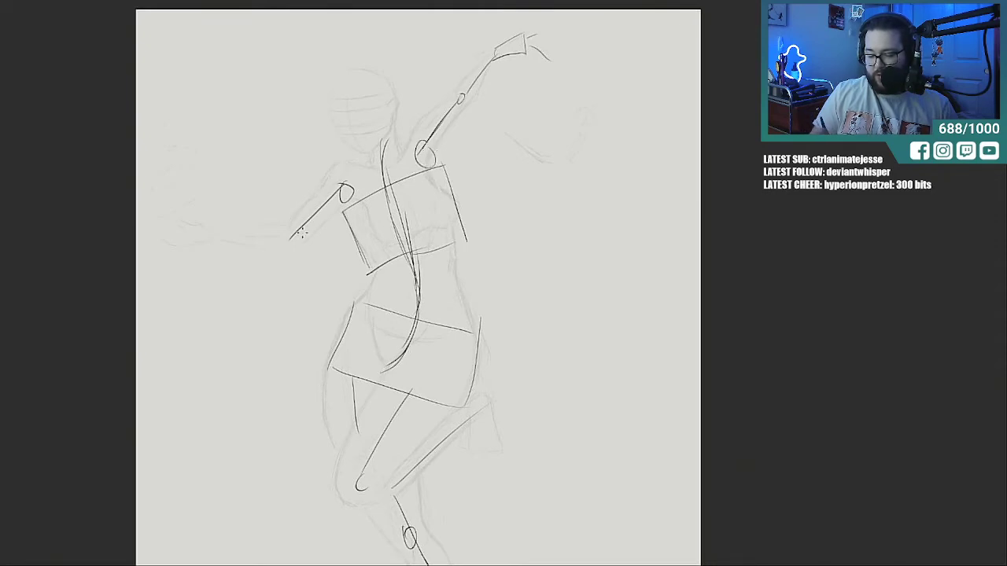
drag(290, 238, 194, 236)
drag(157, 217, 176, 230)
drag(159, 247, 191, 243)
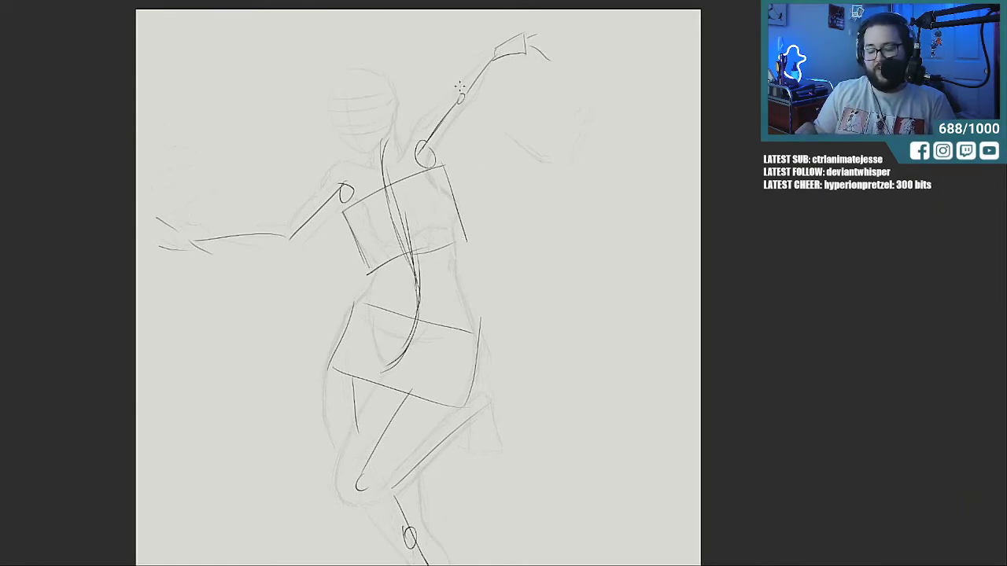
Connect the ribcage and pelvis boxes with waist and hip contours, continuing down the underside of the bent thigh.
mouse_move(458, 272)
mouse_down()
mouse_move(464, 240)
mouse_move(460, 293)
mouse_move(473, 333)
mouse_up()
mouse_move(370, 260)
mouse_down()
mouse_move(376, 286)
mouse_move(353, 310)
mouse_move(334, 359)
mouse_up()
drag(360, 304, 332, 392)
mouse_move(475, 318)
mouse_down()
mouse_move(471, 400)
mouse_move(385, 477)
mouse_up()
drag(417, 437, 403, 475)
drag(469, 325, 470, 378)
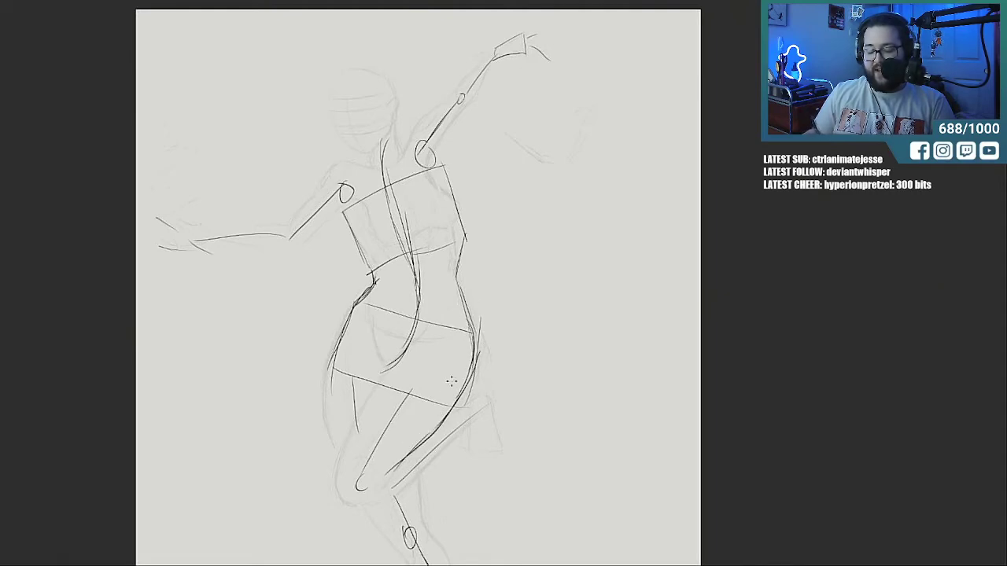
Outline the remaining thigh edges, mark both hip points and define the crotch where the thighs meet.
drag(339, 356, 333, 442)
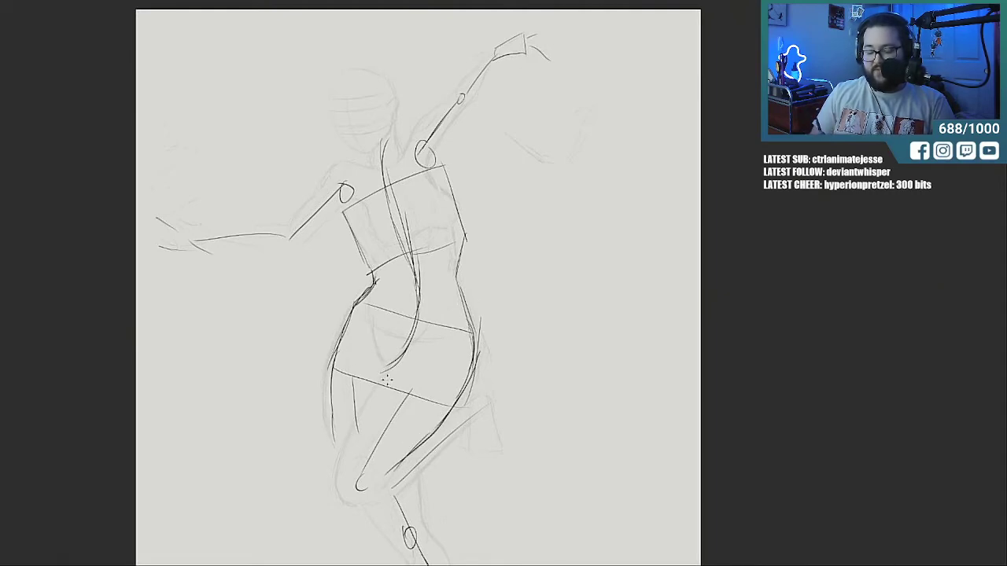
drag(390, 362, 356, 442)
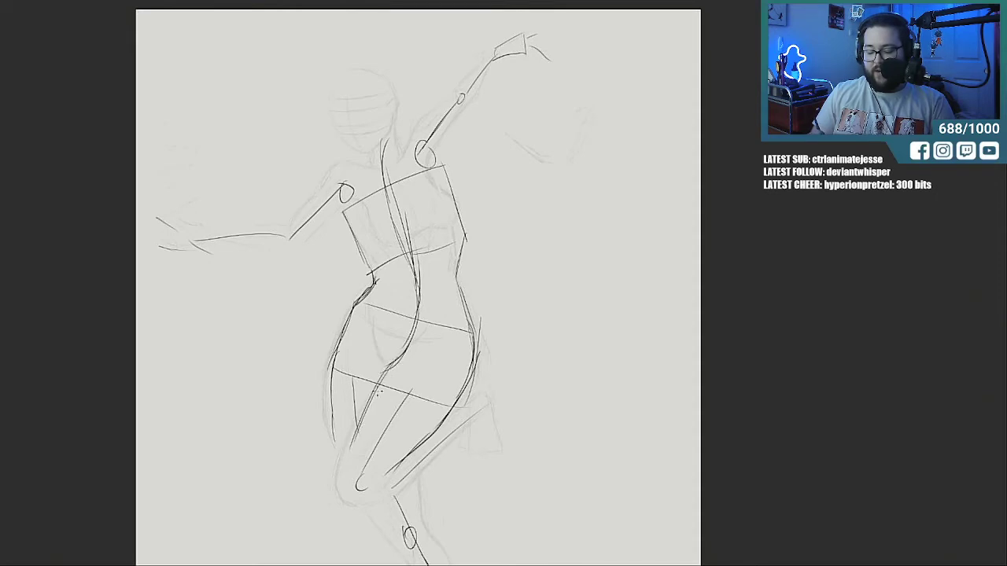
drag(341, 335, 343, 339)
drag(471, 361, 473, 367)
drag(343, 335, 381, 280)
mouse_move(392, 358)
mouse_down()
mouse_move(378, 335)
mouse_move(401, 355)
mouse_move(425, 336)
mouse_move(417, 346)
mouse_up()
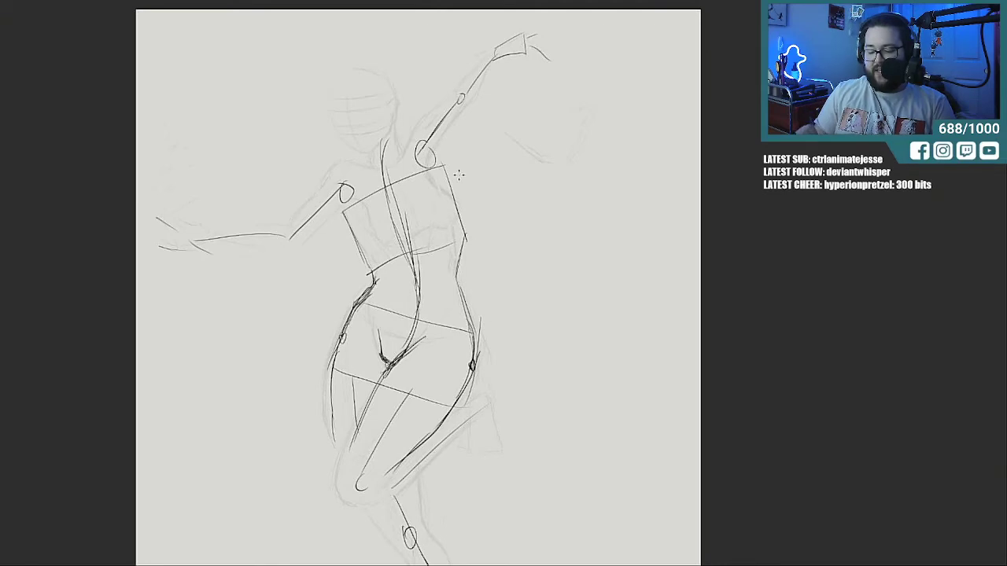
Outline both shoulders and upper arms around their center lines and darken the torso side below the raised arm.
mouse_move(406, 156)
mouse_down()
mouse_move(434, 110)
mouse_move(412, 150)
mouse_up()
mouse_move(437, 114)
mouse_down()
mouse_move(416, 131)
mouse_move(476, 100)
mouse_move(454, 146)
mouse_up()
mouse_move(370, 165)
mouse_down()
mouse_move(334, 167)
mouse_move(293, 220)
mouse_up()
drag(335, 181, 283, 229)
mouse_move(340, 210)
mouse_down()
mouse_move(299, 253)
mouse_move(323, 229)
mouse_up()
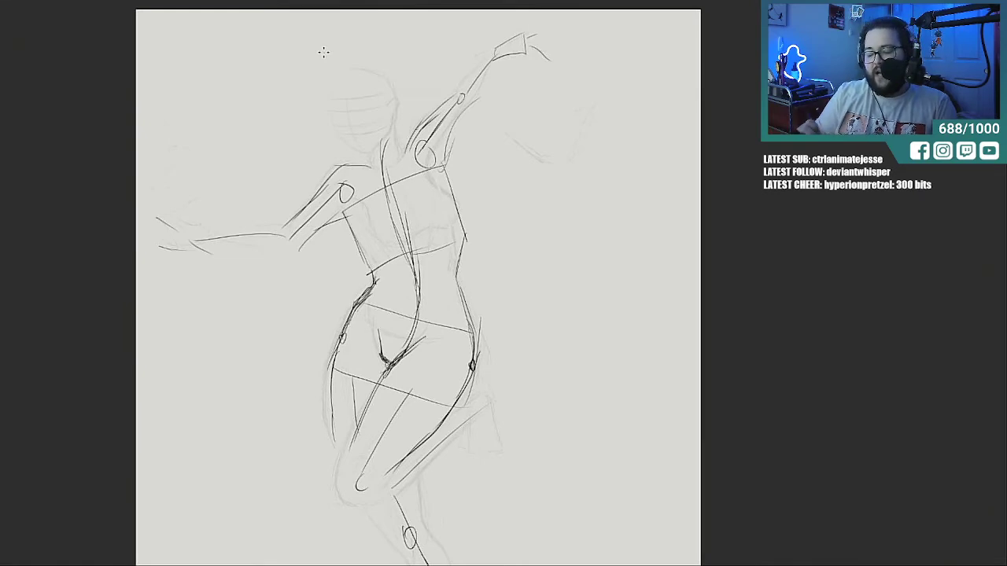
drag(460, 215, 454, 281)
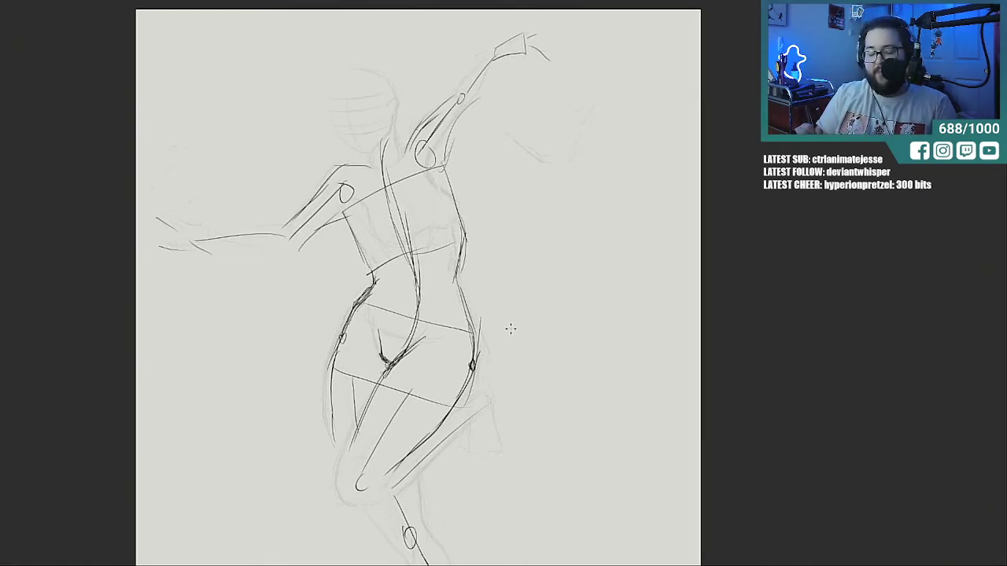
Draw direction arrows beside the chest and the hip, and shape the chest contour below the raised arm.
drag(489, 191, 582, 206)
mouse_move(523, 176)
mouse_down()
mouse_move(581, 202)
mouse_move(549, 220)
mouse_up()
drag(295, 382, 236, 455)
drag(283, 392, 191, 416)
drag(236, 383, 191, 417)
drag(189, 421, 228, 429)
mouse_move(427, 167)
mouse_down()
mouse_move(463, 199)
mouse_move(461, 228)
mouse_up()
drag(468, 190, 454, 202)
drag(429, 168, 453, 190)
drag(472, 190, 465, 233)
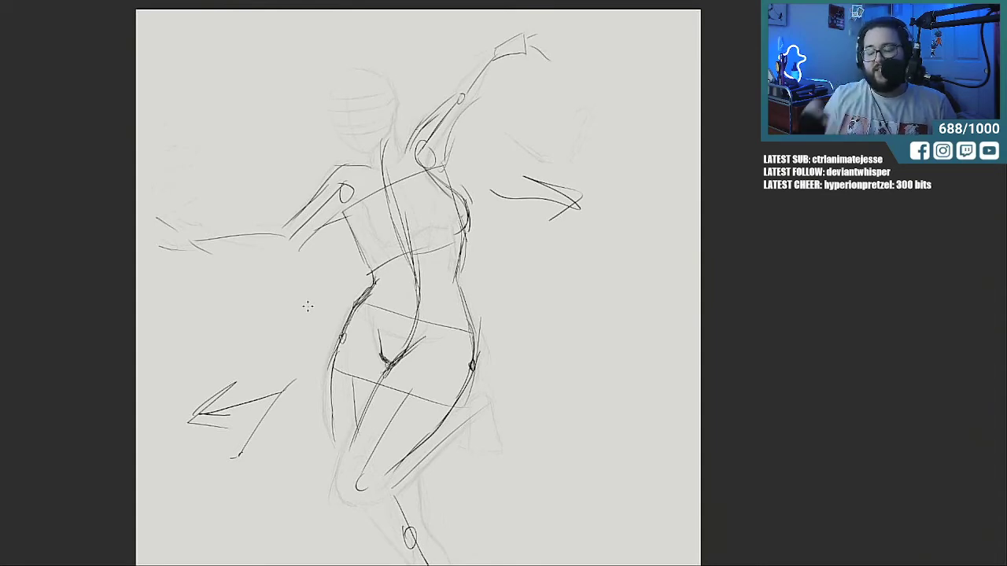
Curve the lower edge of the ribcage, reinforce the chest side and outline the oval head.
mouse_move(346, 209)
mouse_down()
mouse_move(355, 257)
mouse_move(459, 240)
mouse_up()
drag(456, 180, 480, 236)
drag(414, 187, 456, 168)
mouse_move(356, 67)
mouse_down()
mouse_move(393, 70)
mouse_move(343, 72)
mouse_up()
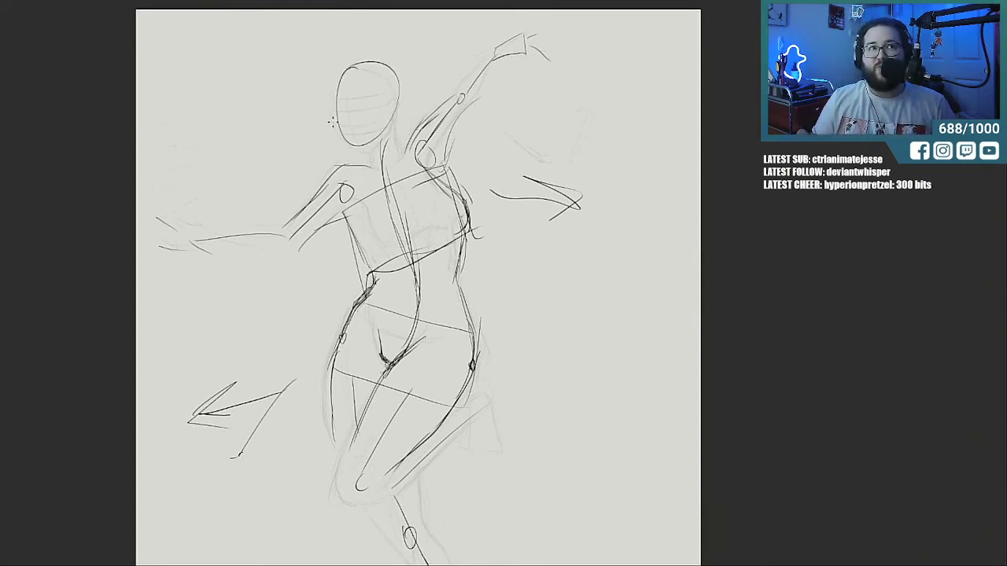
Clear the construction overlay and show the robed character's clothing and detail line work again.
key(Delete)
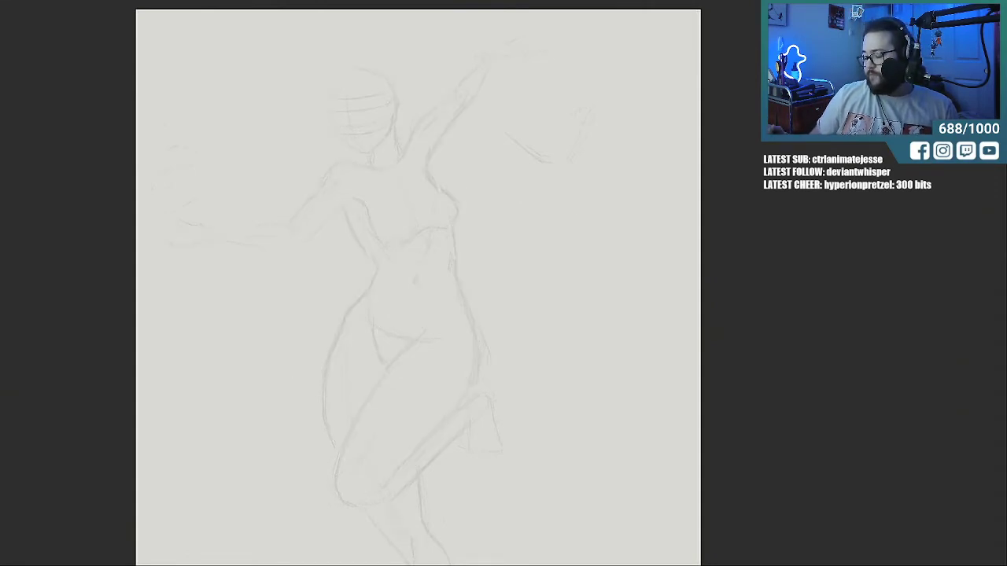
key(Delete)
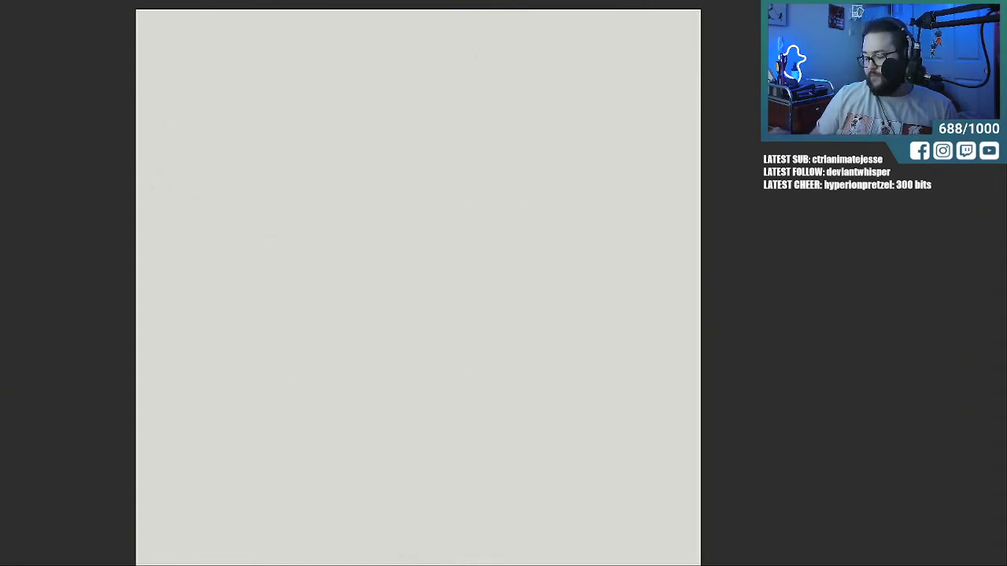
key(ctrl+z)
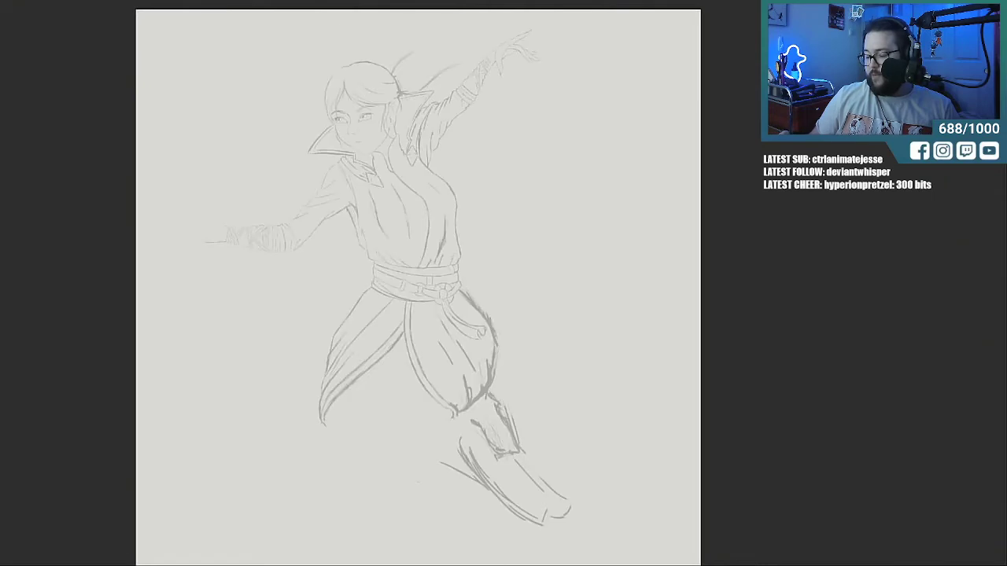
key(ctrl+z)
key(ctrl+z)
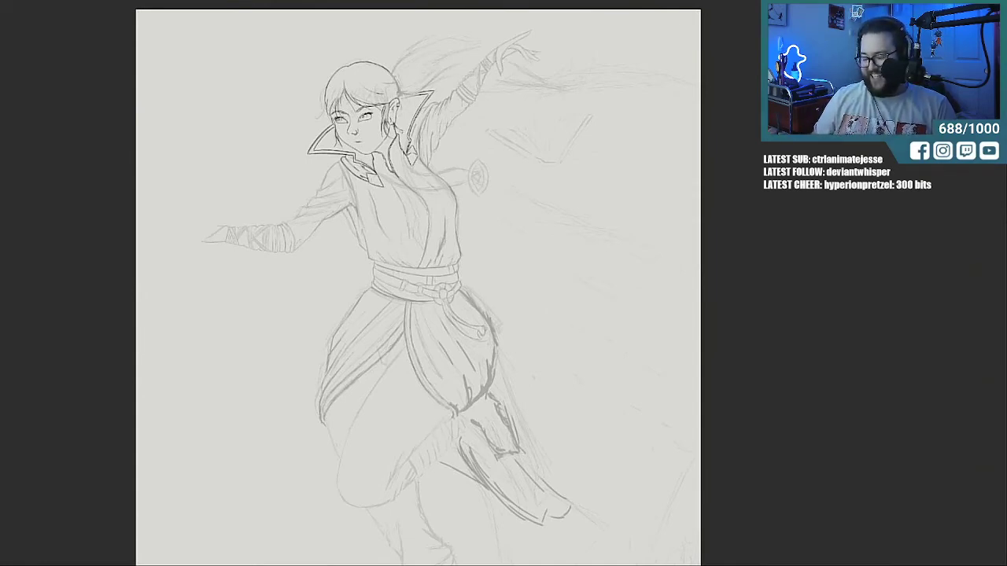
Ink the long tapering fold line running down the raised arm's sleeve beside the tall collar.
drag(413, 134, 598, 122)
mouse_move(582, 158)
mouse_down()
mouse_move(582, 275)
mouse_move(582, 201)
mouse_up()
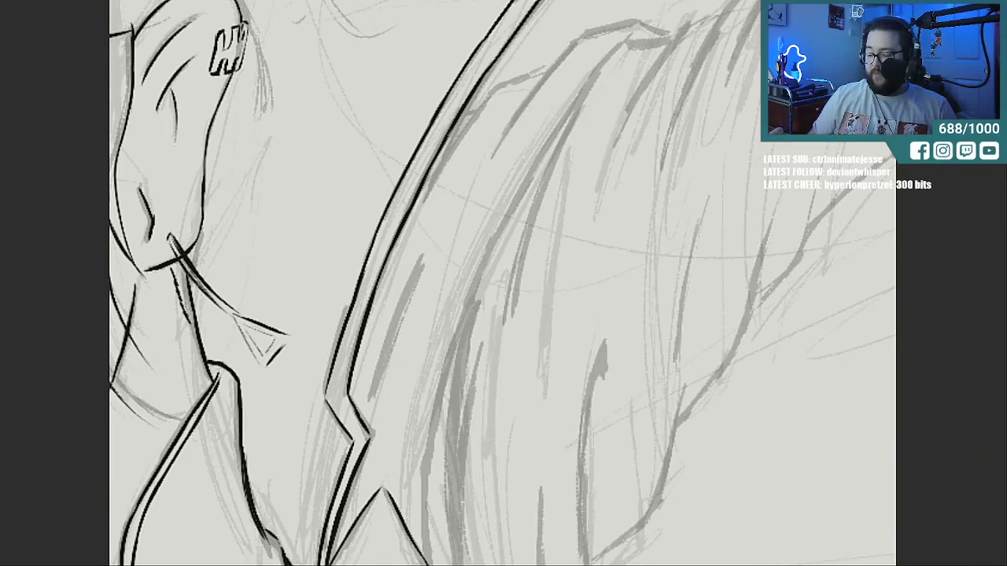
key(ctrl+comma)
key(ctrl+comma)
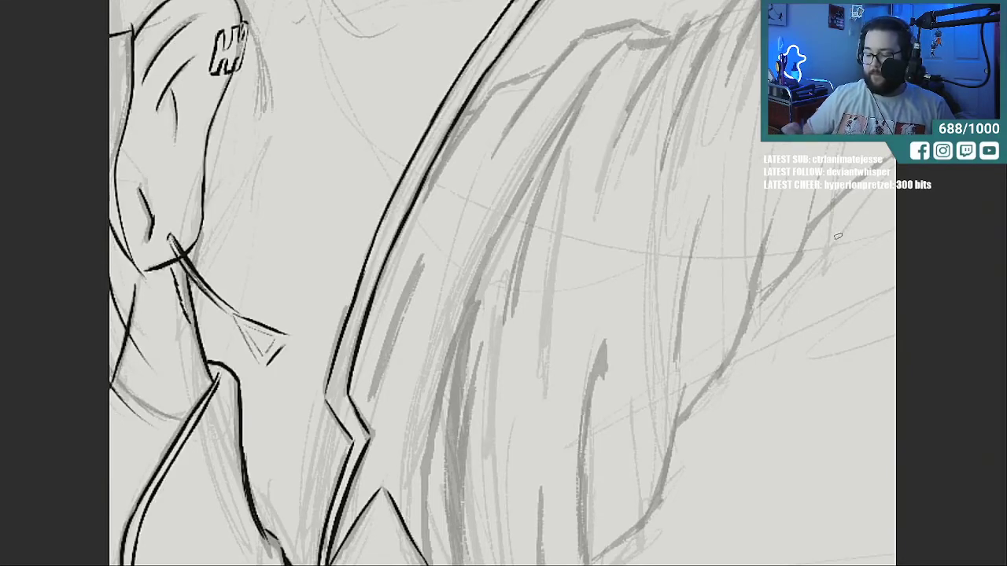
scroll(583, 116, up, 1)
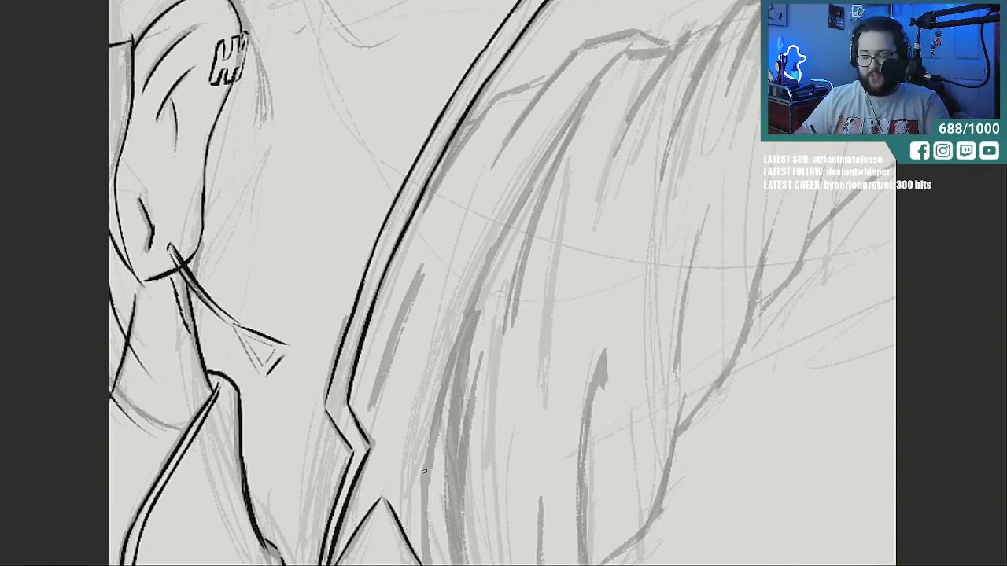
drag(314, 95, 423, 448)
drag(315, 315, 750, 338)
drag(472, 557, 653, 557)
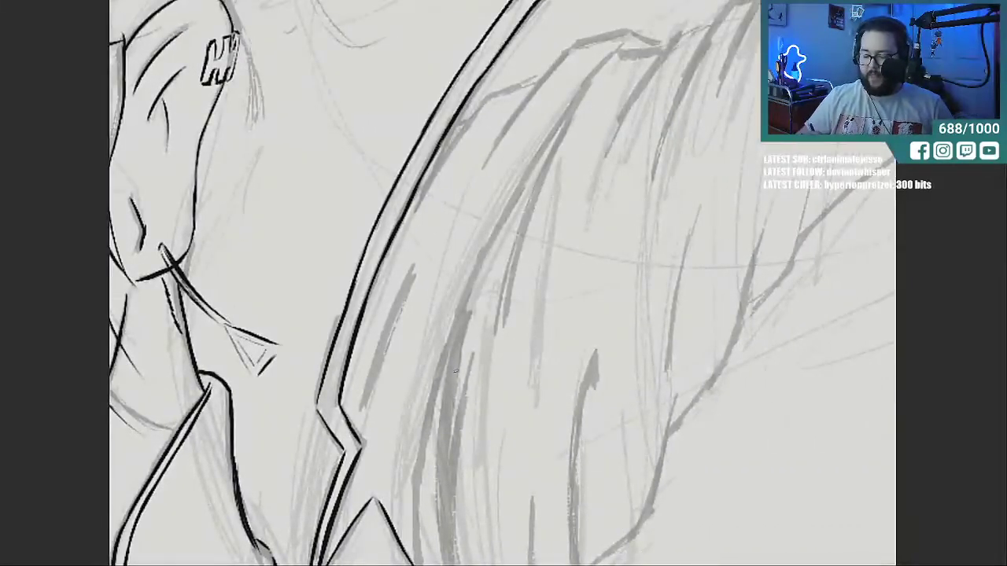
mouse_move(413, 526)
mouse_down()
mouse_move(444, 358)
mouse_move(574, 110)
mouse_up()
drag(498, 239, 614, 52)
drag(535, 167, 581, 92)
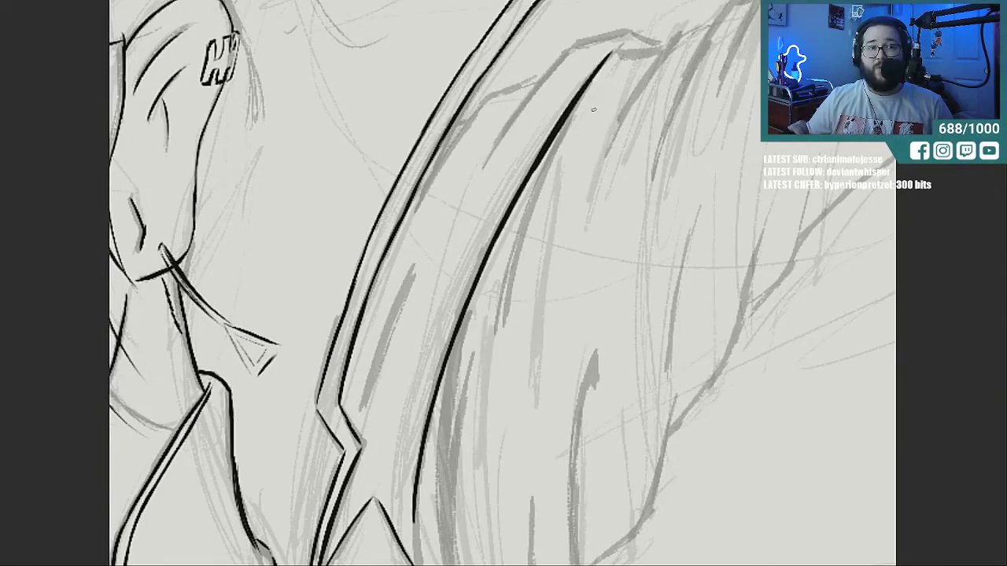
Ink two short folds along the collar edge and the angled sleeve edge extending from the collar.
drag(362, 411, 413, 271)
drag(413, 214, 479, 105)
drag(454, 148, 484, 98)
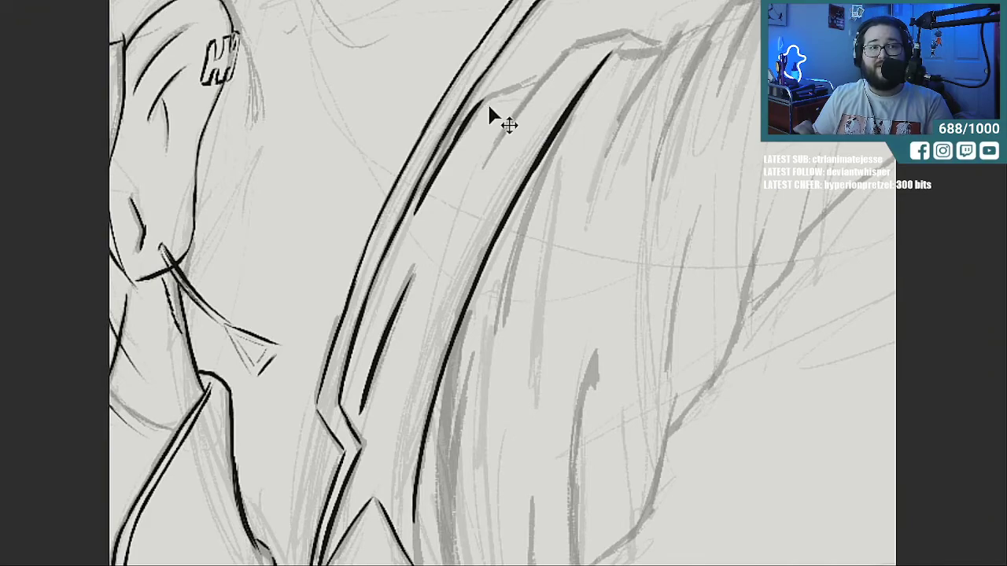
scroll(487, 103, up, 3)
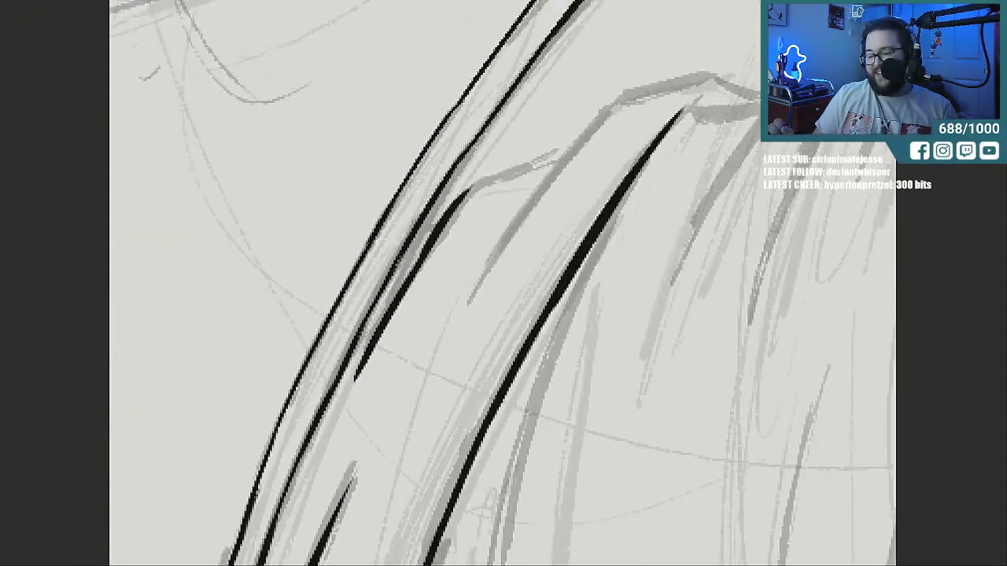
drag(412, 218, 565, 135)
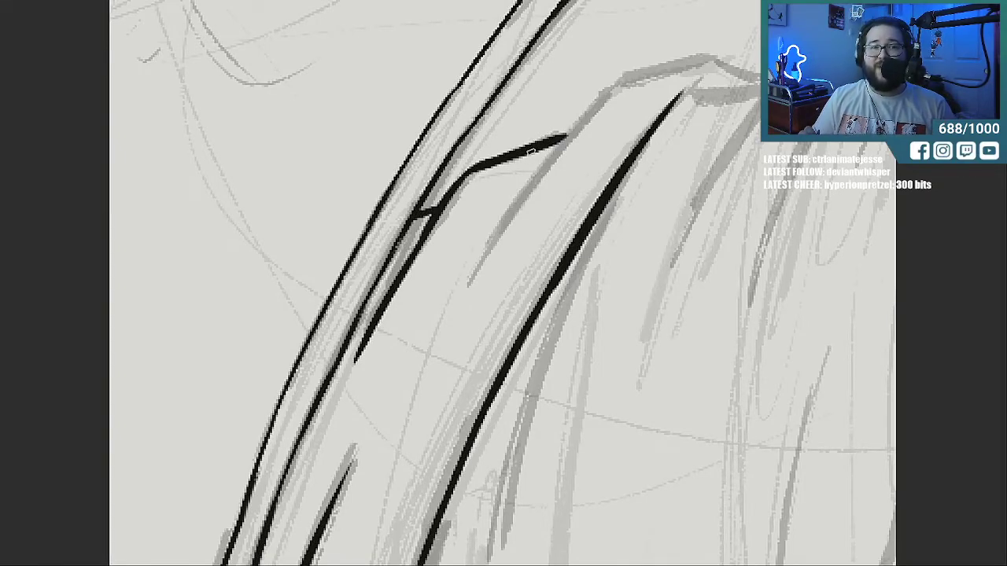
Ink the jagged upper edge of the sleeve and shoulder, with the tapering folds hanging from it and the short overlap line.
drag(472, 279, 552, 149)
mouse_move(503, 223)
mouse_down()
mouse_move(563, 131)
mouse_move(625, 79)
mouse_move(712, 55)
mouse_move(751, 77)
mouse_up()
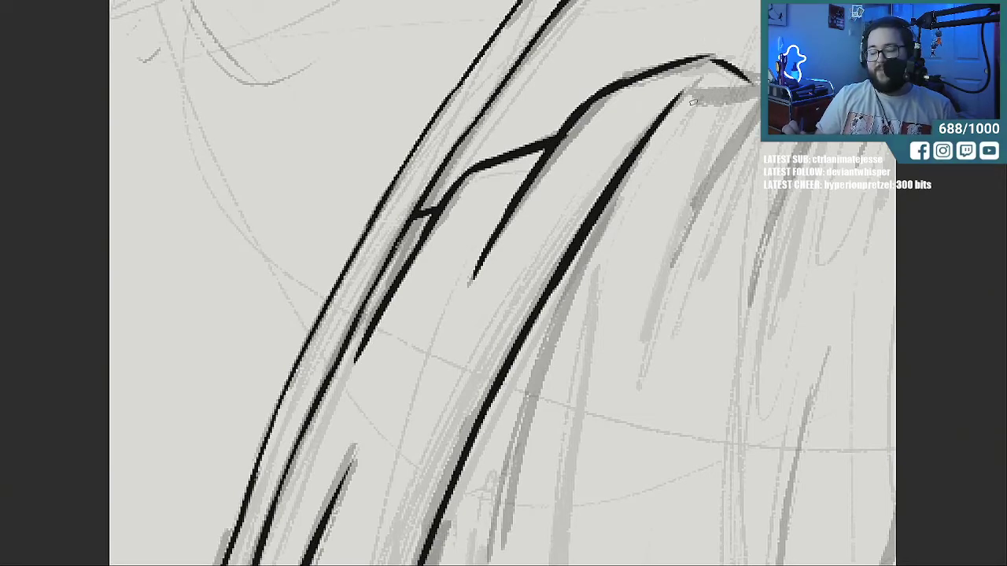
drag(693, 83, 653, 138)
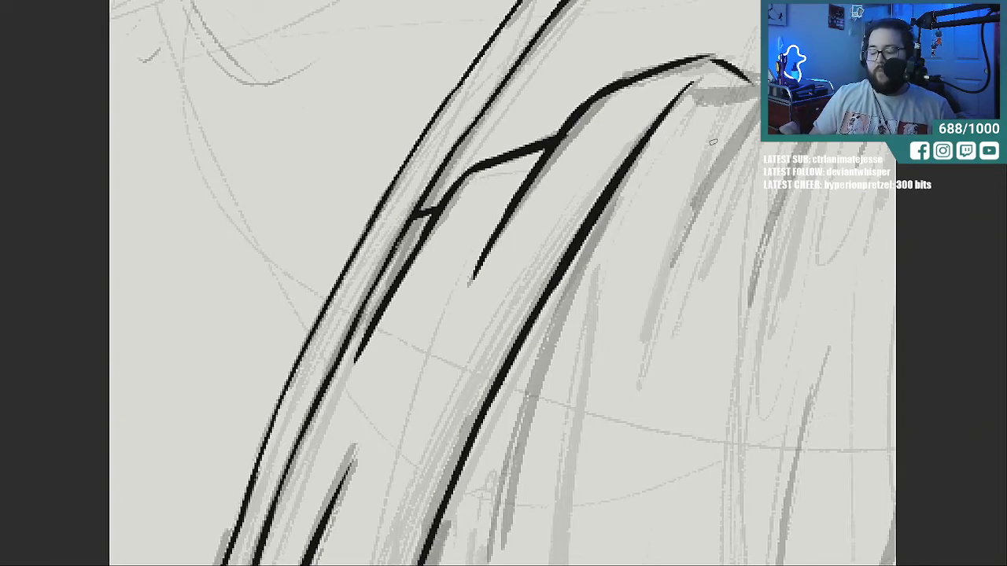
drag(675, 250, 760, 100)
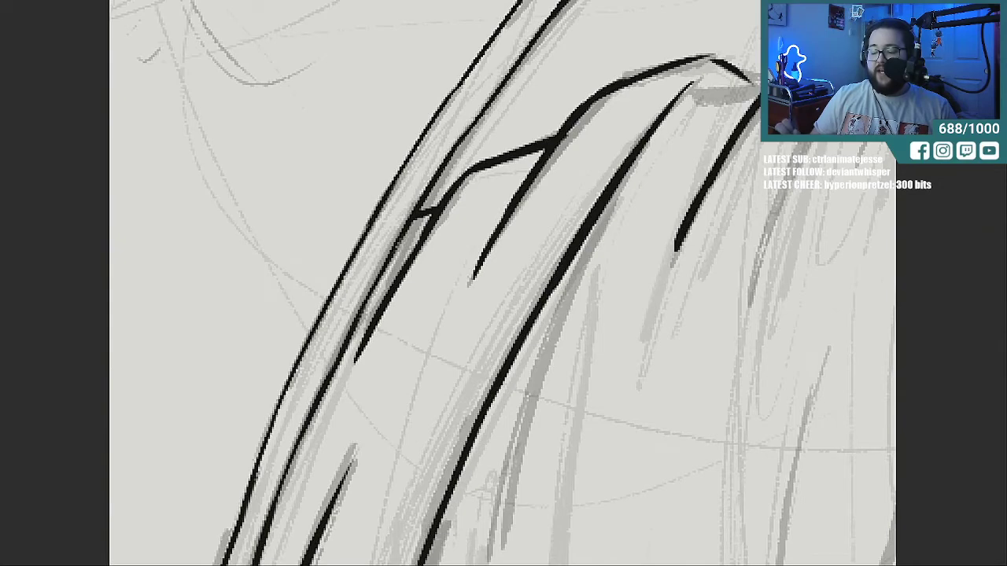
mouse_move(683, 96)
mouse_down()
mouse_move(754, 83)
mouse_move(683, 95)
mouse_up()
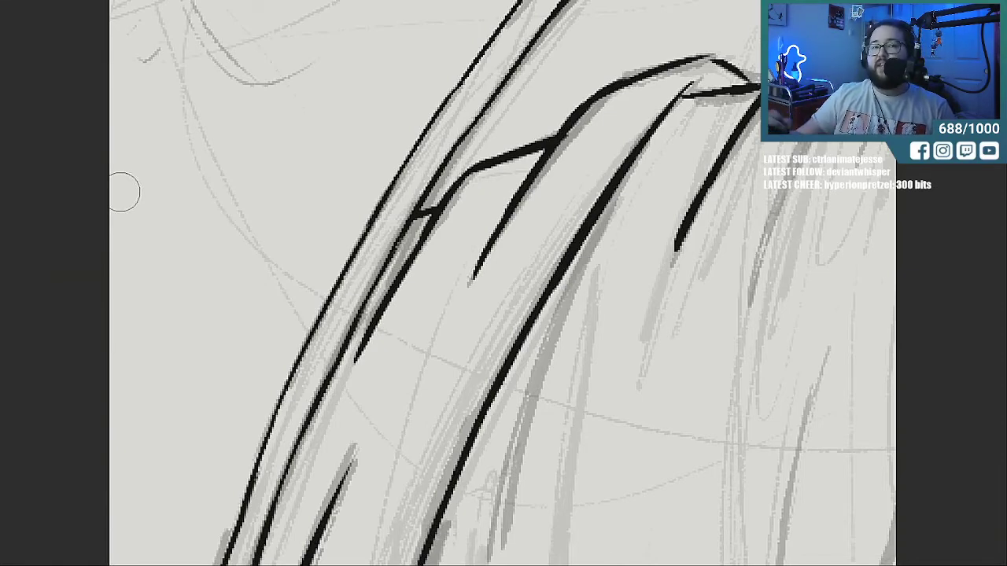
Extend the long sleeve fold down to the diamond shape and ink the curved outer edge with its forked upper end.
scroll(119, 210, down, 5)
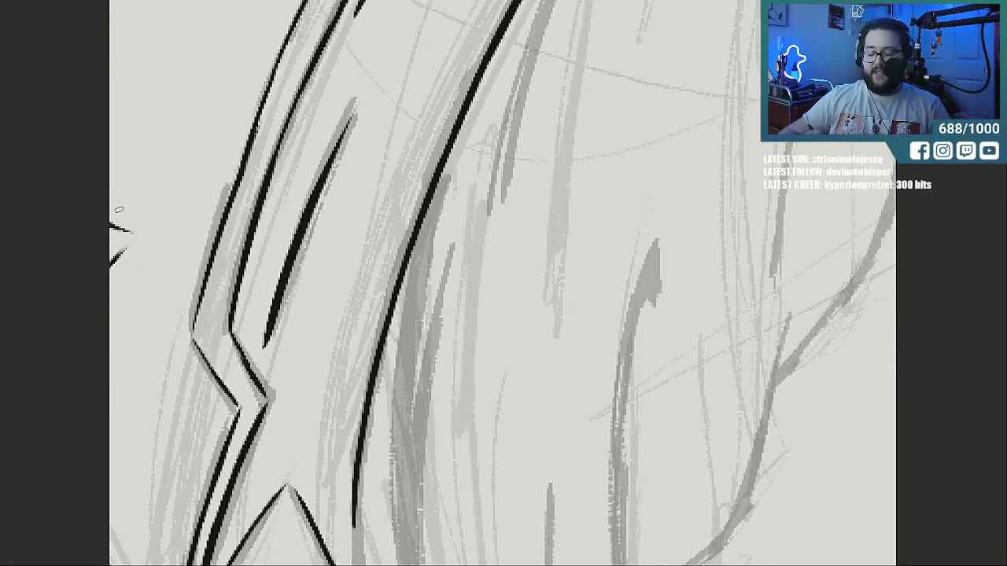
scroll(119, 210, down, 3)
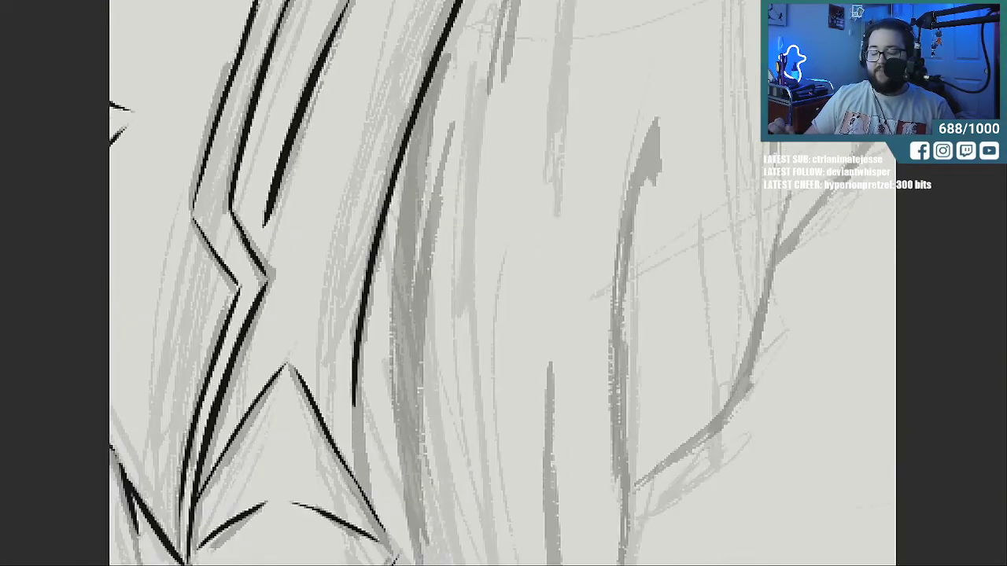
drag(358, 481, 354, 379)
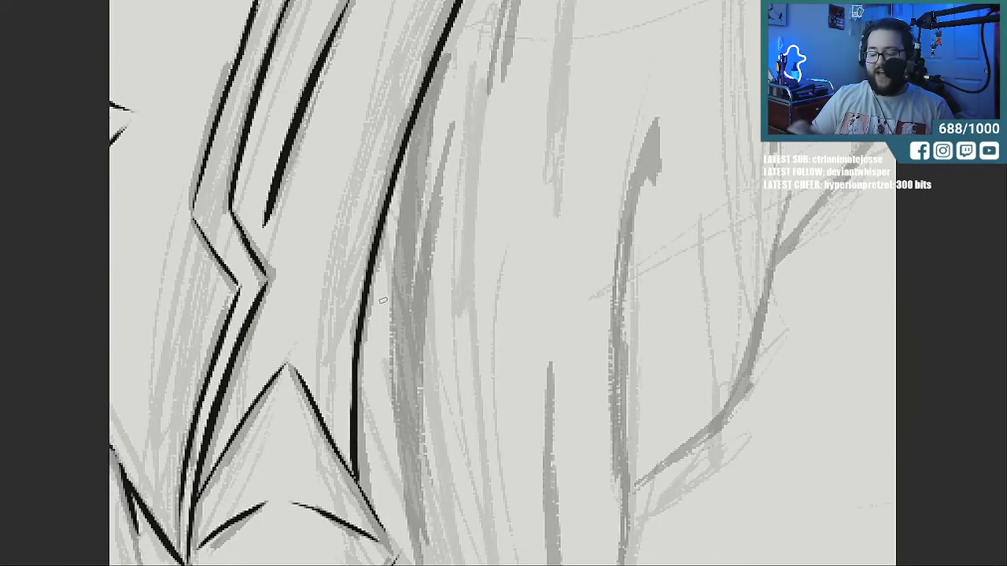
mouse_move(630, 489)
mouse_down()
mouse_move(741, 404)
mouse_move(787, 198)
mouse_up()
drag(781, 242, 801, 146)
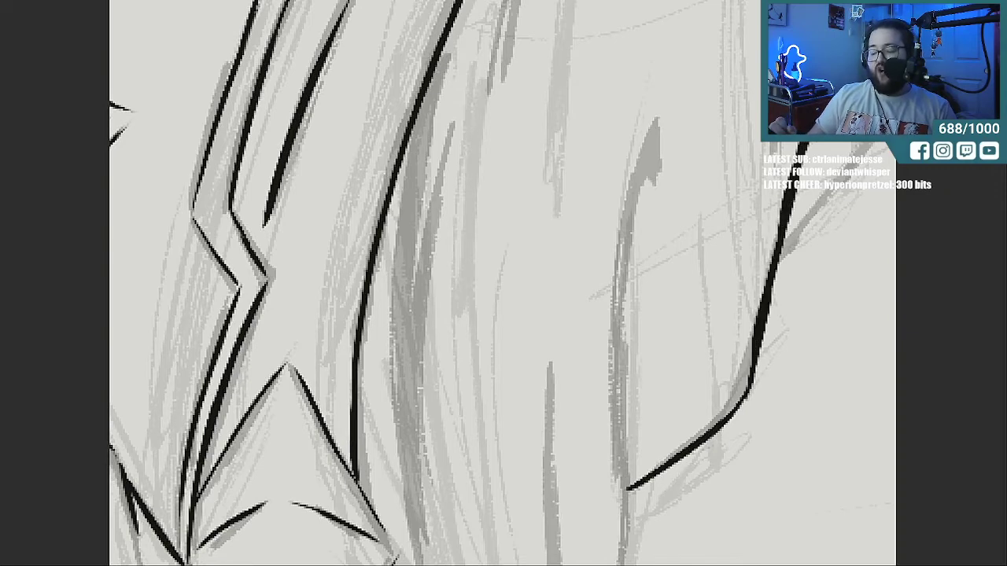
drag(776, 257, 826, 188)
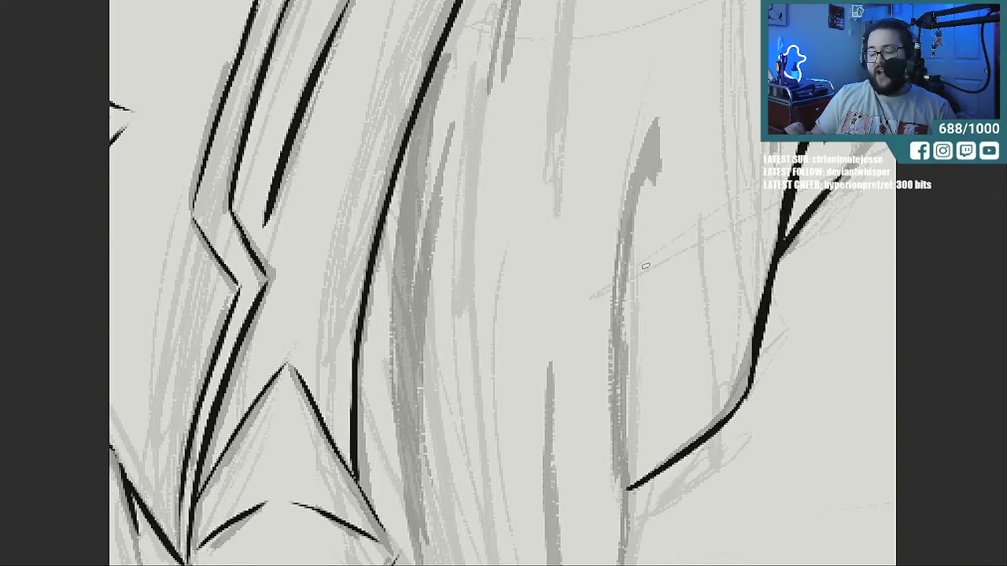
Ink the long vertical fold tapering inward, join the curved outer edge to it, and start the diagonal edge at the diamond's corner.
drag(621, 238, 614, 431)
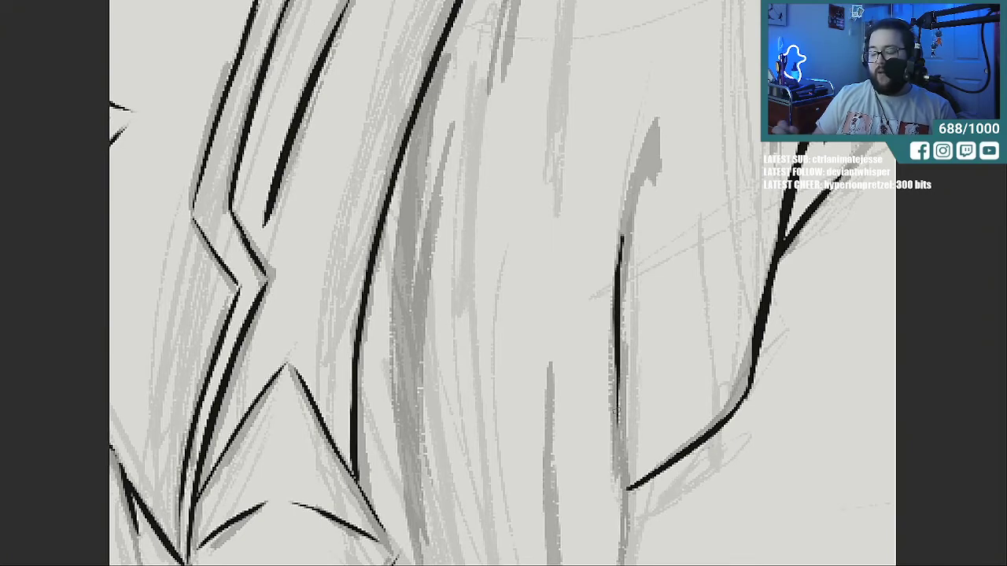
scroll(613, 431, down, 3)
scroll(614, 393, down, 1)
drag(616, 61, 612, 229)
mouse_move(616, 157)
mouse_down()
mouse_move(604, 276)
mouse_move(581, 351)
mouse_up()
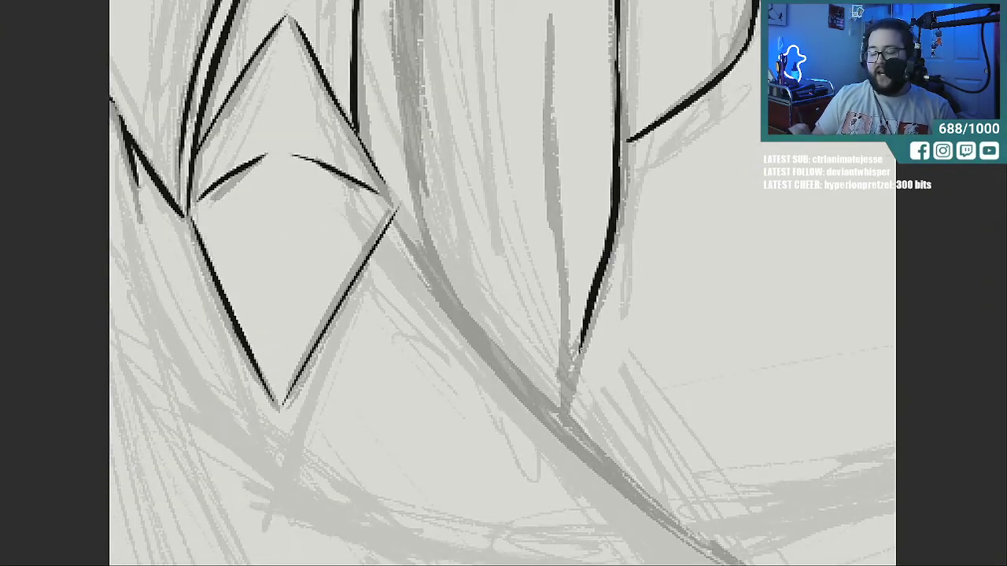
drag(614, 149, 636, 136)
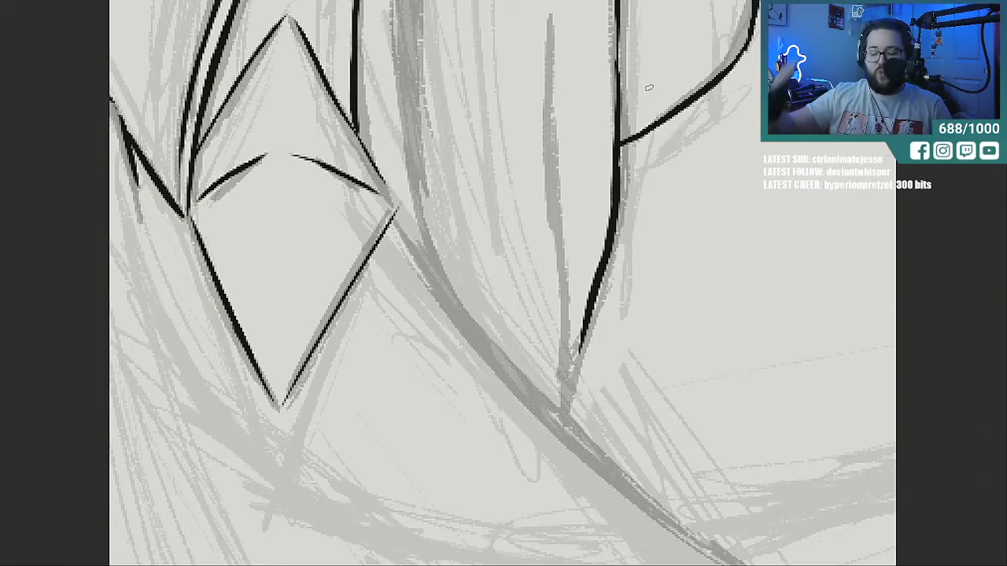
drag(393, 218, 514, 384)
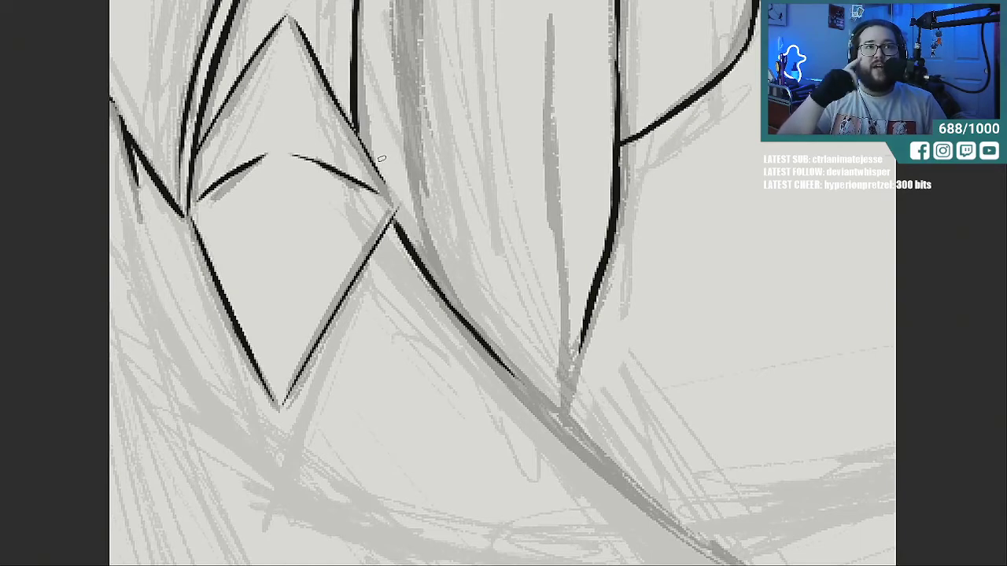
Handwrite "Drawing wiff waffles" on the empty canvas beside the robe and erase it again.
drag(659, 250, 670, 324)
drag(665, 234, 675, 321)
mouse_move(711, 287)
mouse_down()
mouse_move(730, 258)
mouse_move(755, 271)
mouse_move(786, 260)
mouse_move(797, 236)
mouse_up()
mouse_move(803, 236)
mouse_down()
mouse_move(806, 258)
mouse_move(831, 253)
mouse_up()
drag(853, 203, 826, 284)
mouse_move(865, 191)
mouse_down()
mouse_move(251, 177)
mouse_move(288, 157)
mouse_move(300, 178)
mouse_up()
mouse_move(318, 106)
mouse_down()
mouse_move(311, 173)
mouse_move(326, 161)
mouse_up()
mouse_move(342, 123)
mouse_down()
mouse_move(411, 86)
mouse_move(455, 85)
mouse_up()
mouse_move(470, 39)
mouse_down()
mouse_move(453, 33)
mouse_move(469, 96)
mouse_move(479, 92)
mouse_up()
drag(481, 65, 502, 54)
drag(510, 16, 503, 71)
drag(522, 63, 544, 57)
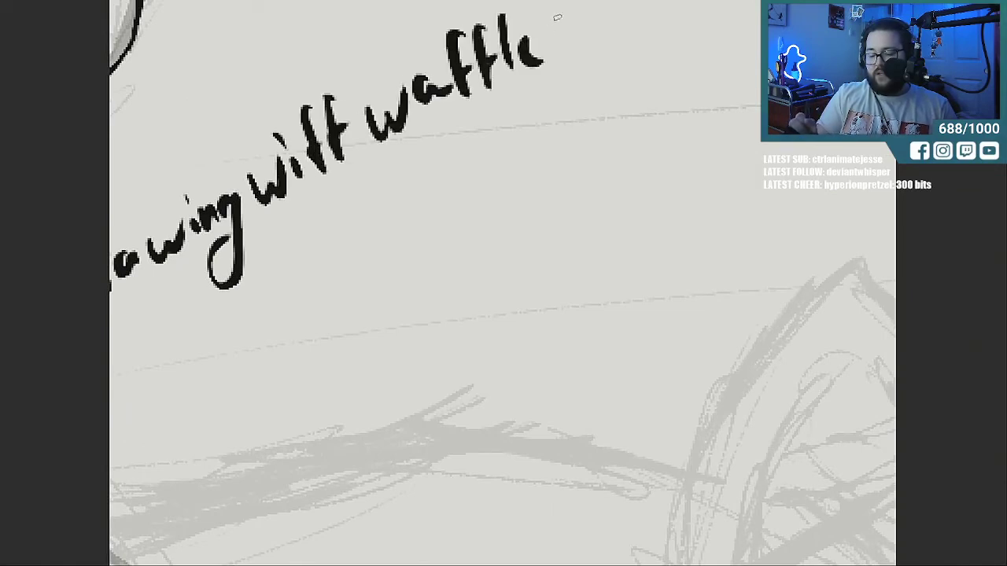
drag(581, 22, 560, 69)
key(ctrl+minus)
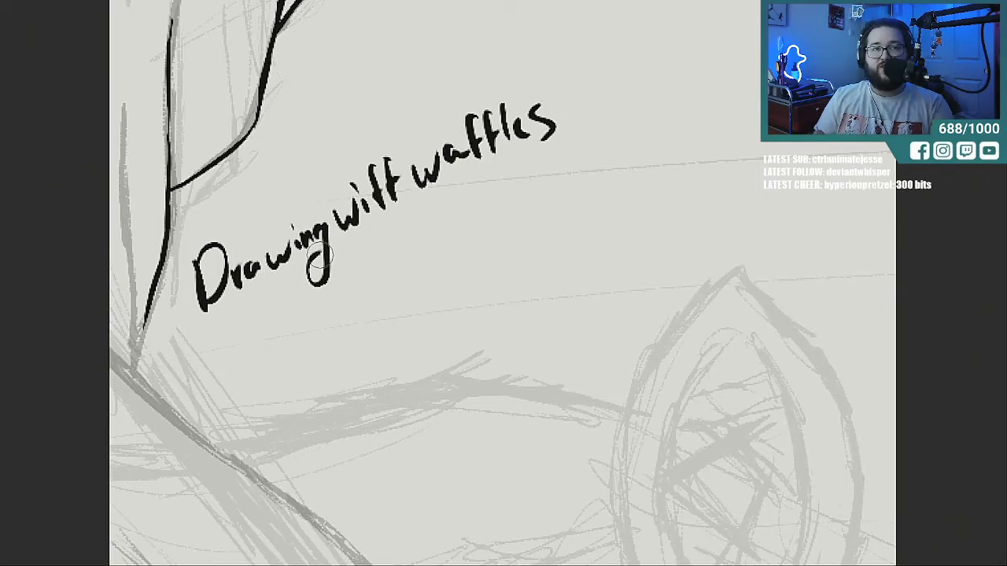
mouse_move(571, 118)
mouse_down()
mouse_move(573, 102)
mouse_move(530, 103)
mouse_move(459, 146)
mouse_move(314, 266)
mouse_move(389, 133)
mouse_move(210, 240)
mouse_up()
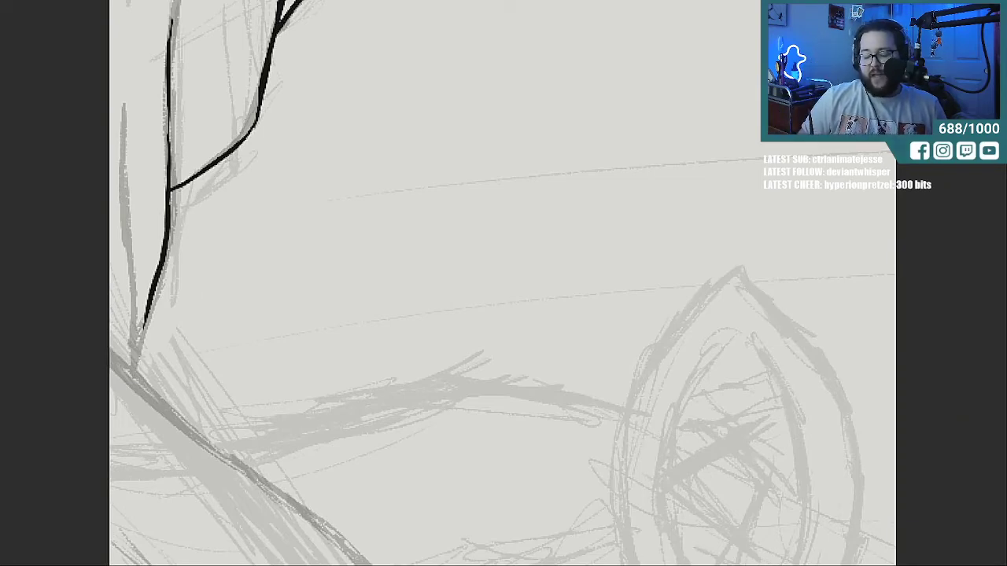
Ink the second lower fold line and join it with the vertical fold in a point above the diagonal edge.
drag(613, 565, 513, 565)
click(96, 491)
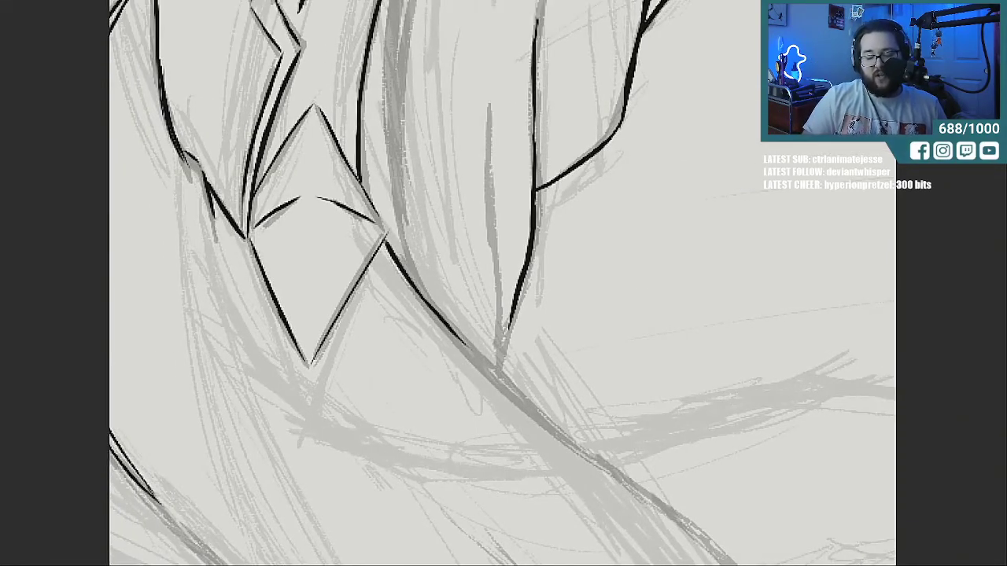
click(516, 267)
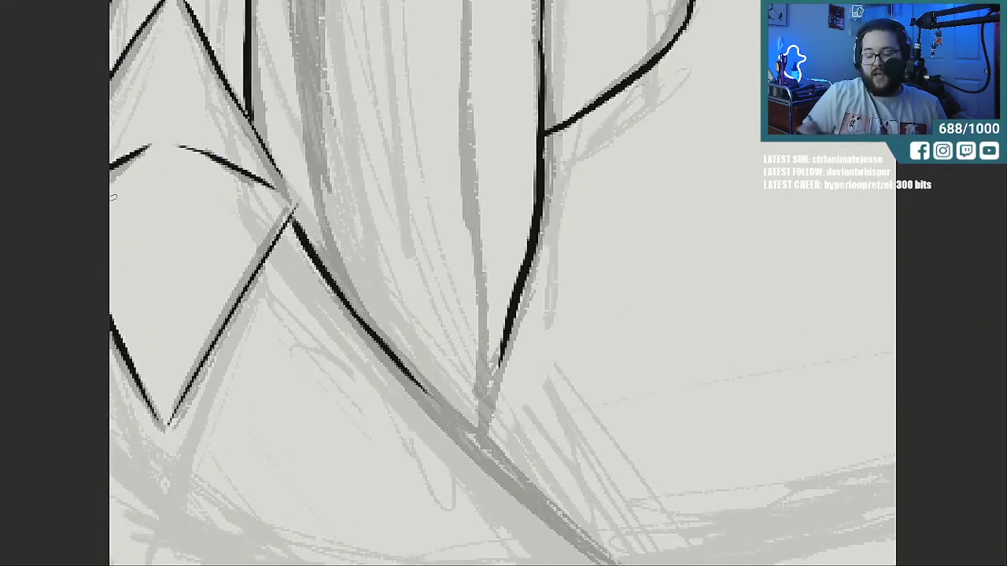
drag(483, 432, 461, 122)
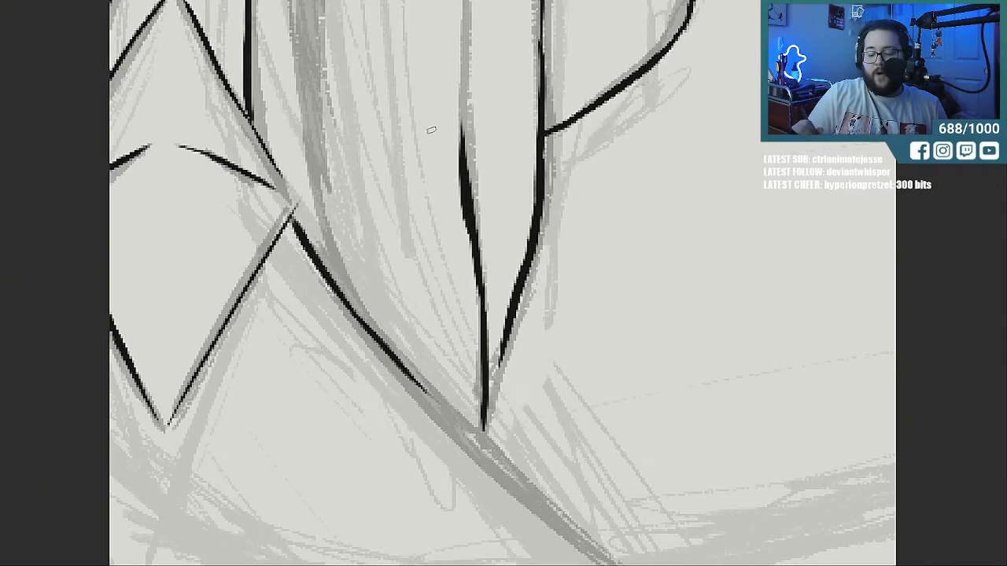
drag(488, 387, 501, 335)
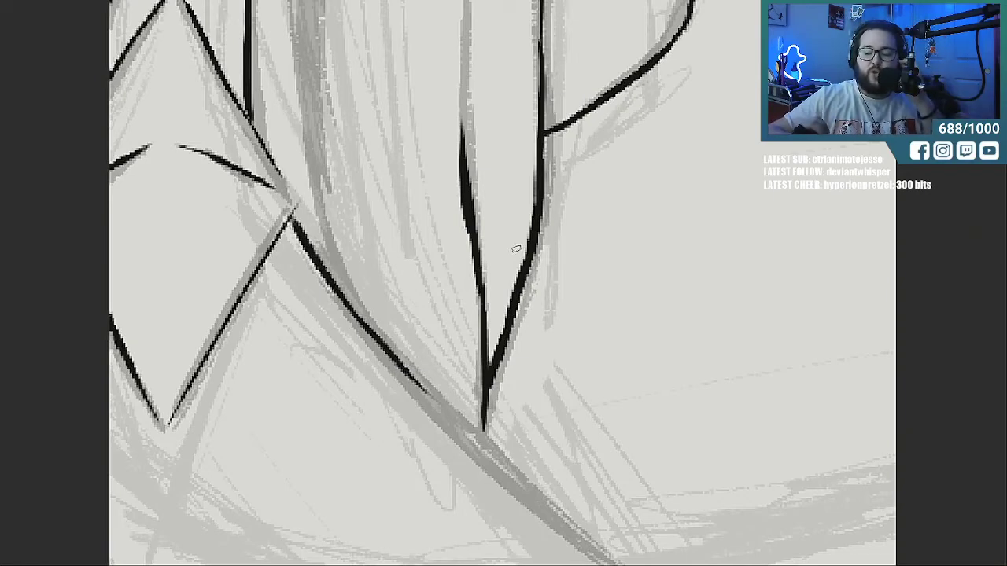
Doodle small box shapes with simple limb lines on the empty canvas beside the robe and erase them again.
drag(740, 178, 798, 244)
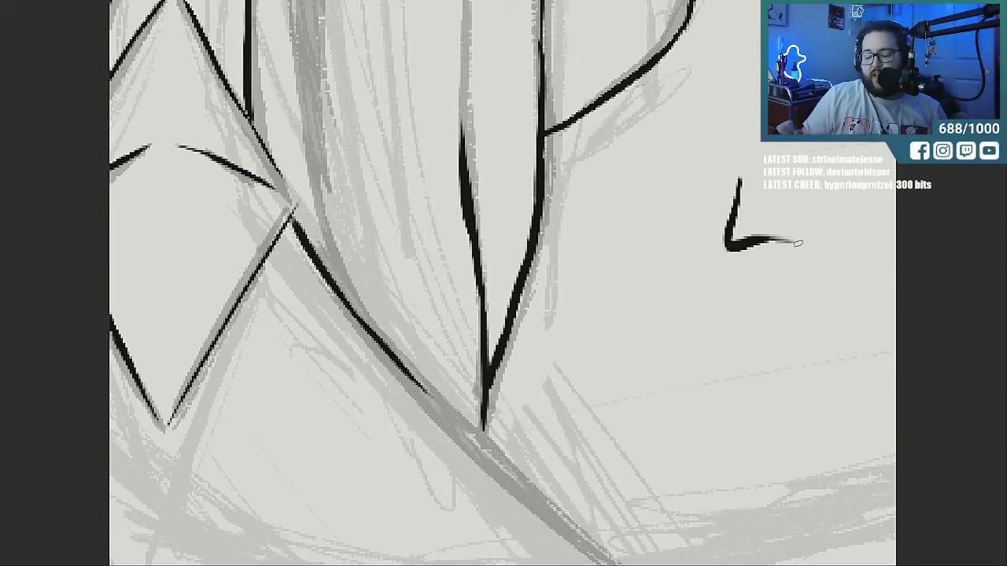
drag(809, 178, 799, 246)
mouse_move(739, 315)
mouse_down()
mouse_move(791, 298)
mouse_move(817, 340)
mouse_up()
drag(792, 297, 818, 347)
mouse_move(716, 180)
mouse_down()
mouse_move(703, 136)
mouse_move(707, 29)
mouse_up()
drag(817, 201, 842, 177)
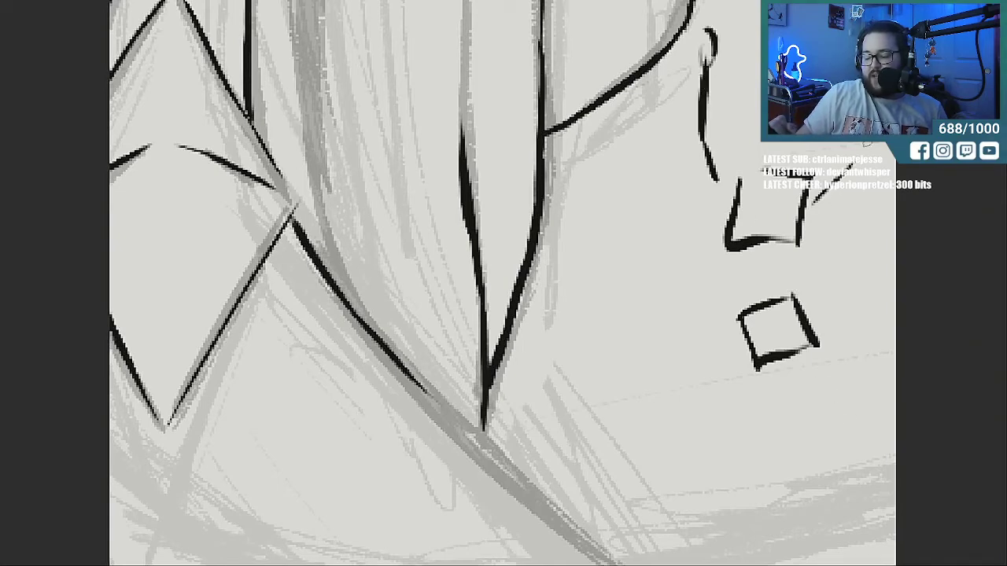
drag(755, 358, 779, 468)
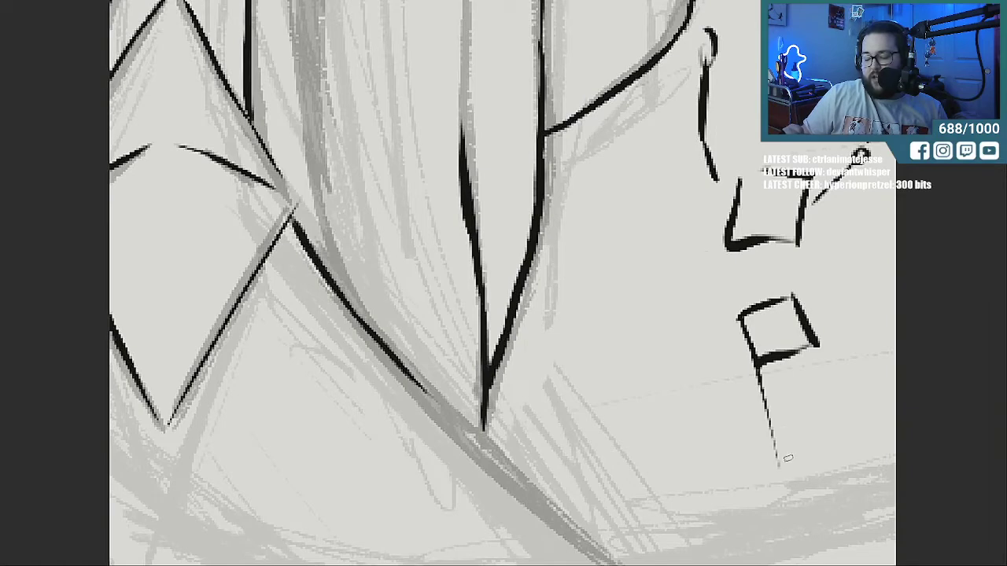
mouse_move(704, 35)
mouse_down()
mouse_move(739, 366)
mouse_move(807, 321)
mouse_up()
mouse_move(816, 141)
mouse_down()
mouse_move(867, 188)
mouse_move(787, 246)
mouse_up()
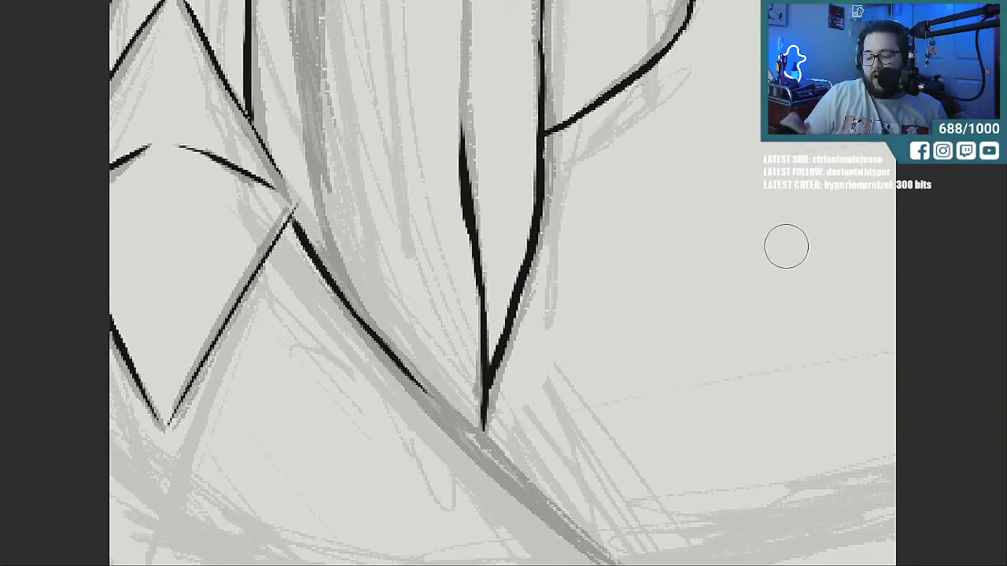
Extend the diagonal edge past the fold point and ink the long, nearly vertical fold rising from it, undoing the extra strokes.
drag(409, 376, 521, 474)
drag(437, 398, 555, 507)
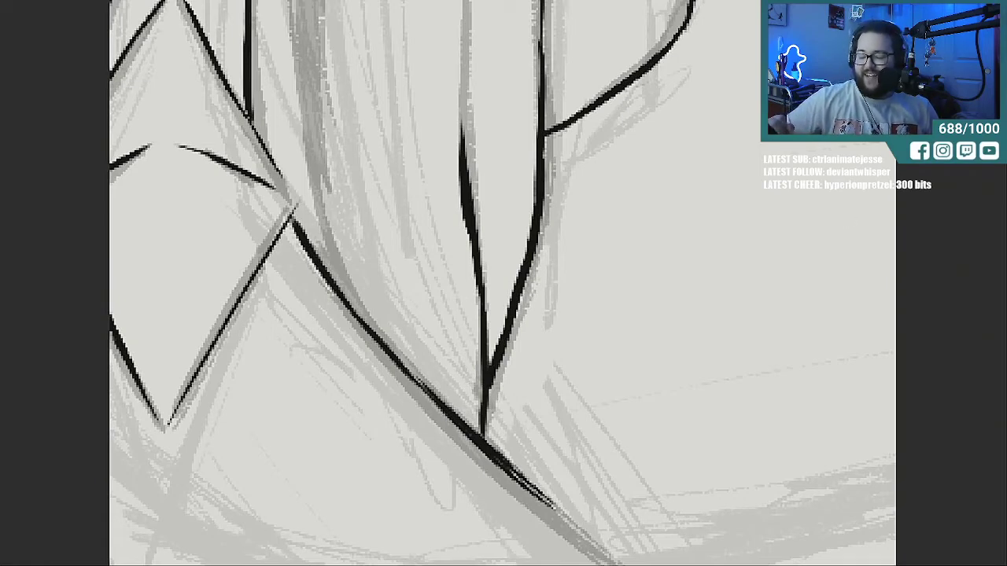
scroll(361, 294, up, 5)
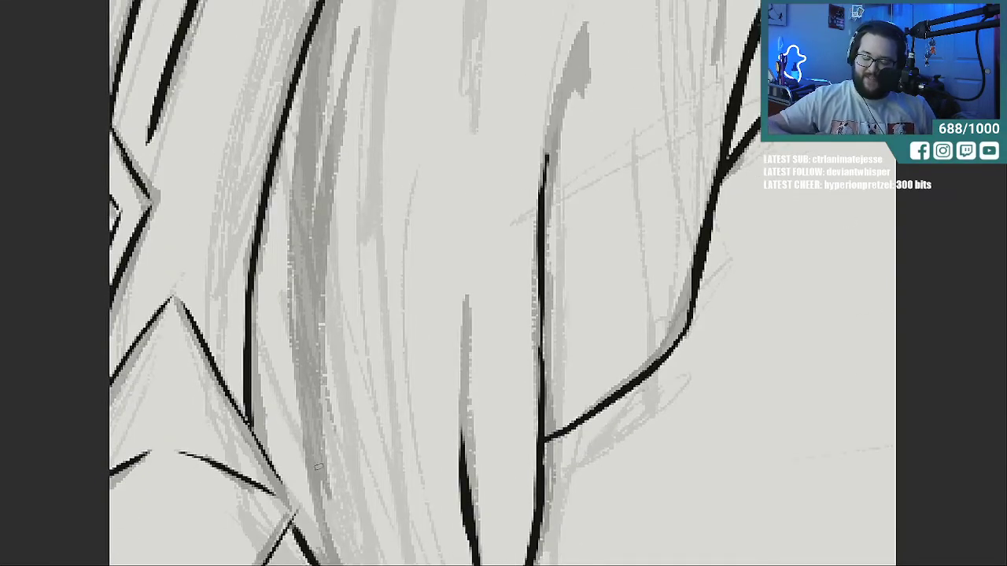
drag(328, 564, 305, 256)
drag(307, 422, 318, 55)
drag(312, 251, 328, 22)
drag(313, 114, 329, 5)
key(ctrl+z)
key(ctrl+z)
key(ctrl+z)
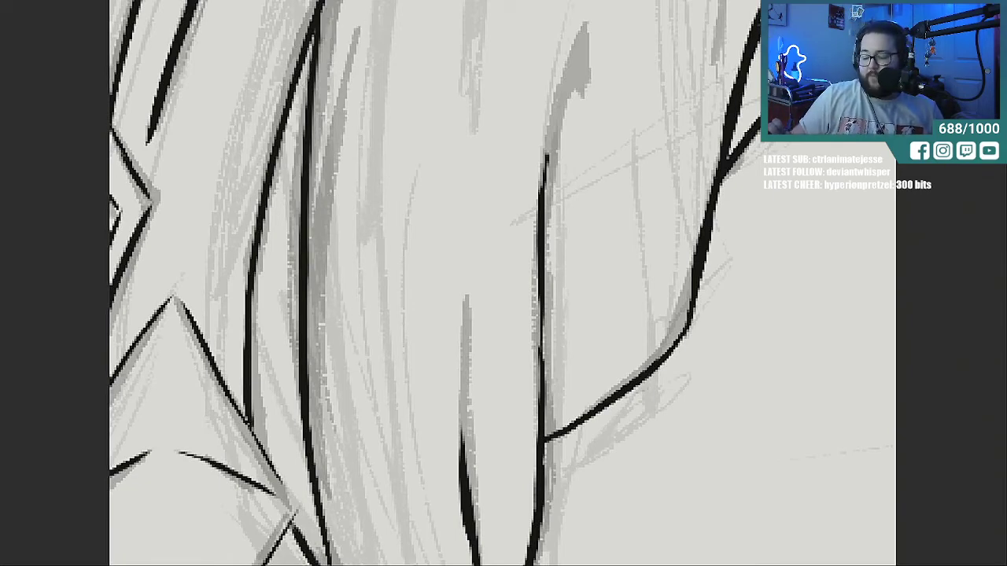
Ink a thick tapering fold branching downward from the long sleeve fold below the shoulder.
scroll(503, 283, up, 10)
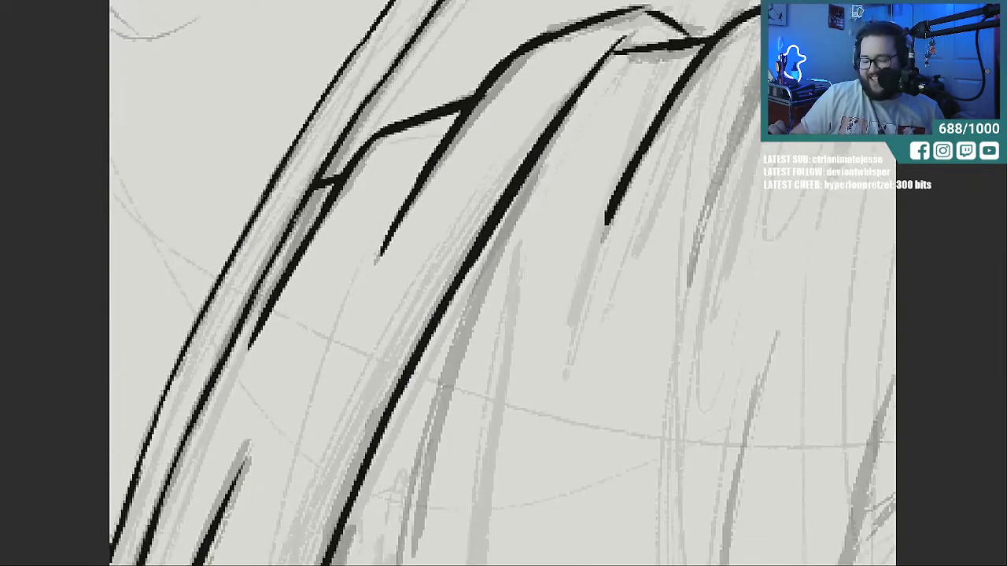
mouse_move(549, 146)
mouse_down()
mouse_move(477, 315)
mouse_move(501, 234)
mouse_up()
drag(560, 128, 471, 322)
drag(507, 235, 410, 483)
drag(437, 413, 422, 475)
drag(510, 245, 433, 442)
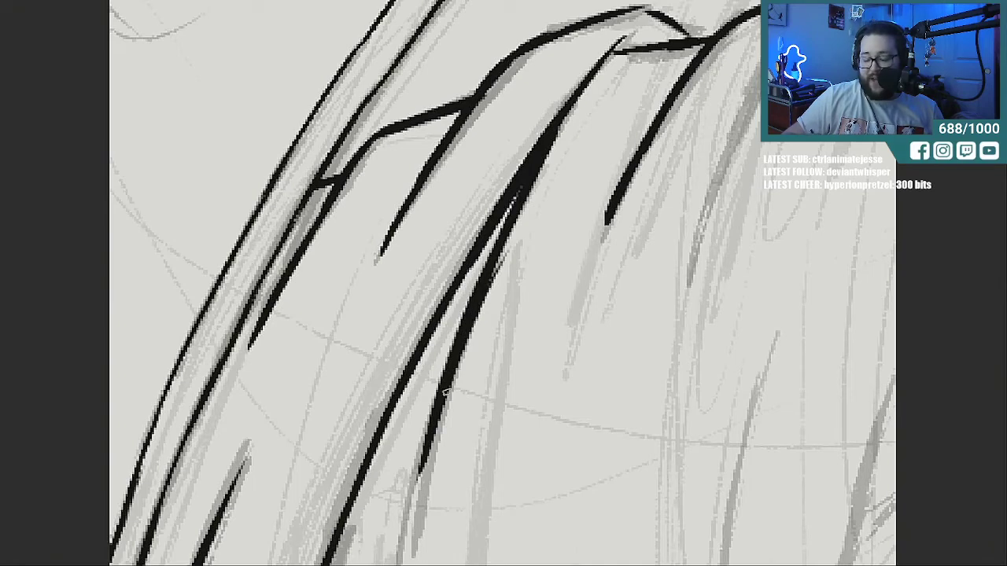
drag(551, 167, 489, 282)
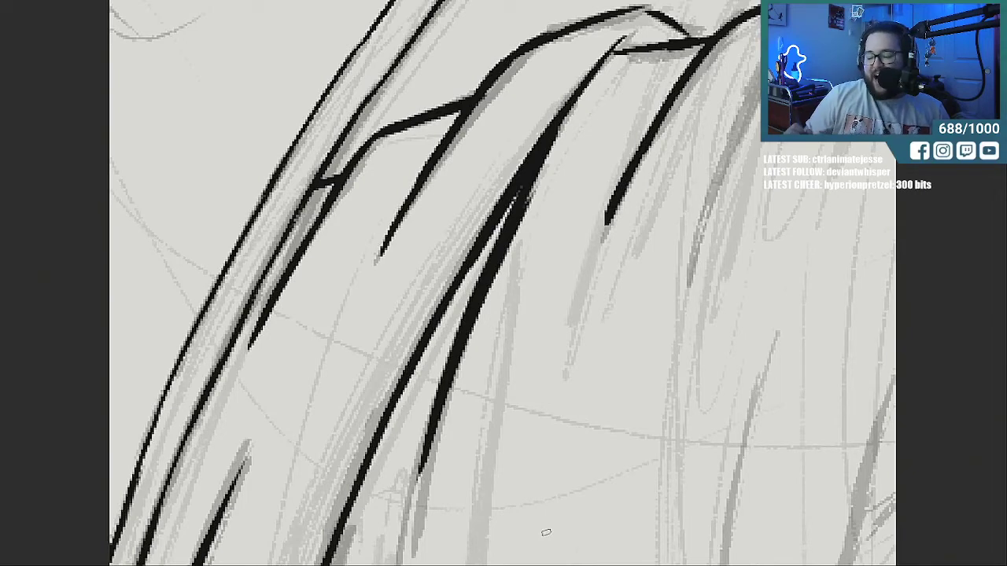
Ink the robe's far edge with its overlapping fold below the collar, and the near shoulder fold descending from the collar.
drag(586, 564, 636, 564)
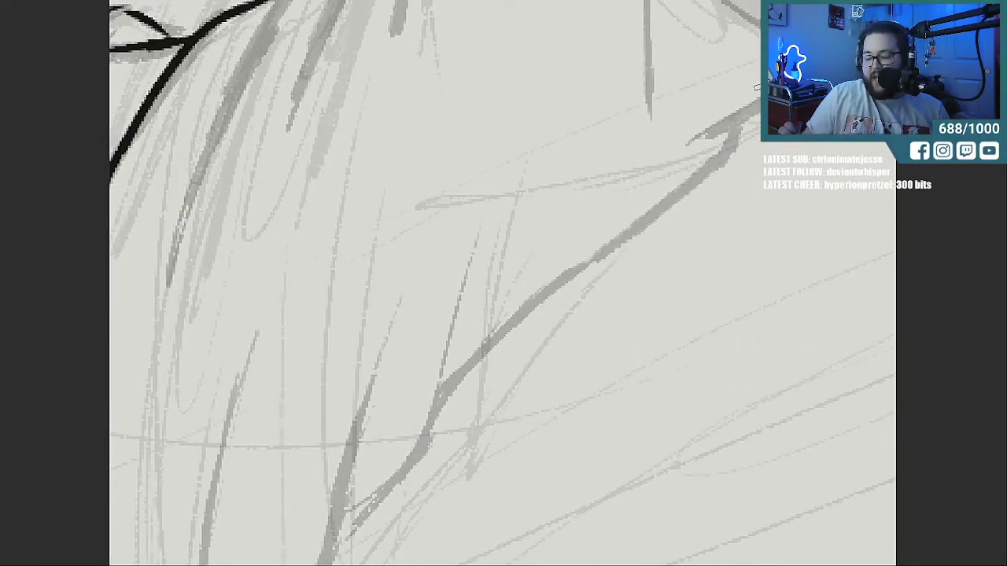
drag(759, 105, 635, 186)
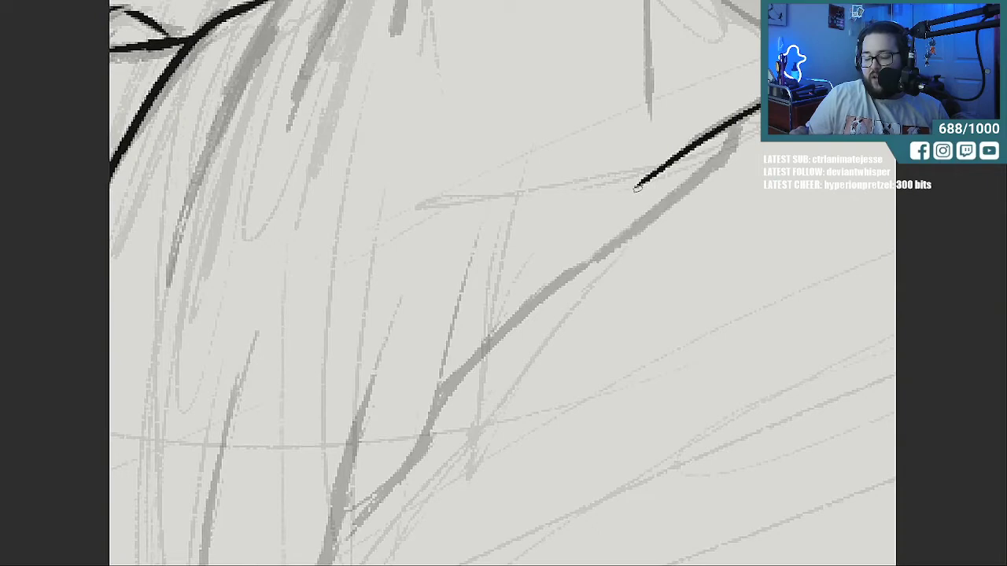
mouse_move(735, 122)
mouse_down()
mouse_move(720, 170)
mouse_move(441, 393)
mouse_up()
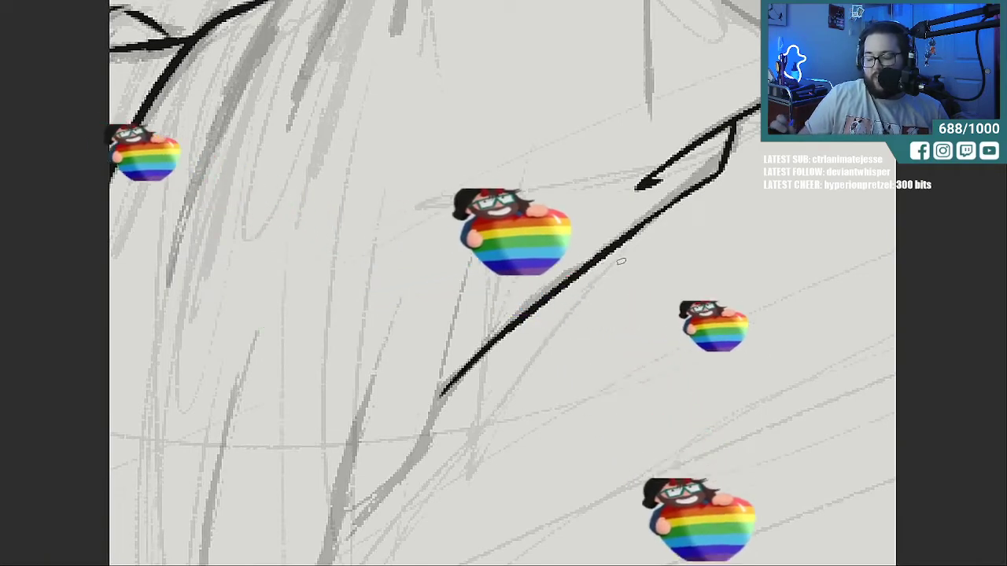
scroll(502, 284, up, 5)
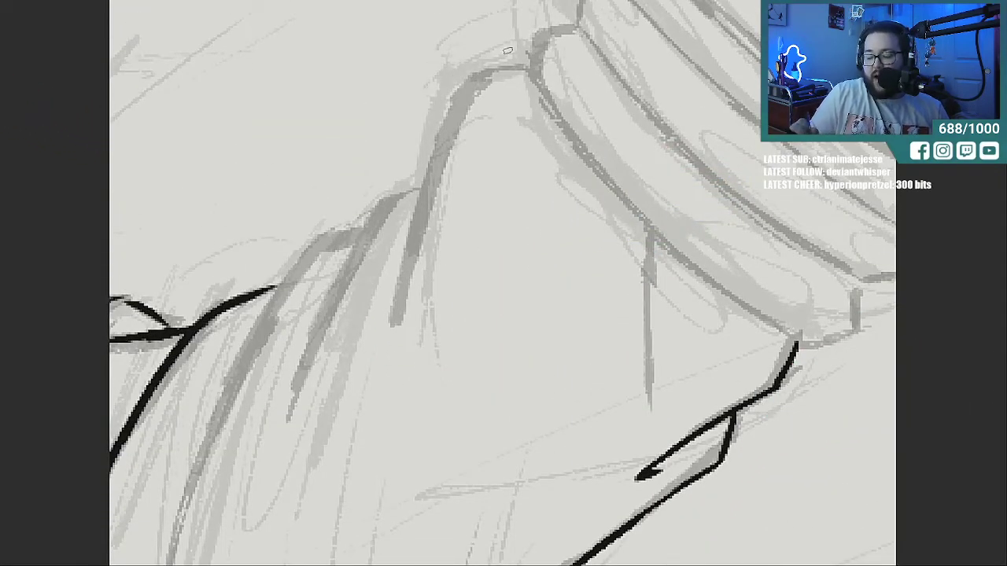
mouse_move(530, 68)
mouse_down()
mouse_move(480, 85)
mouse_move(400, 313)
mouse_up()
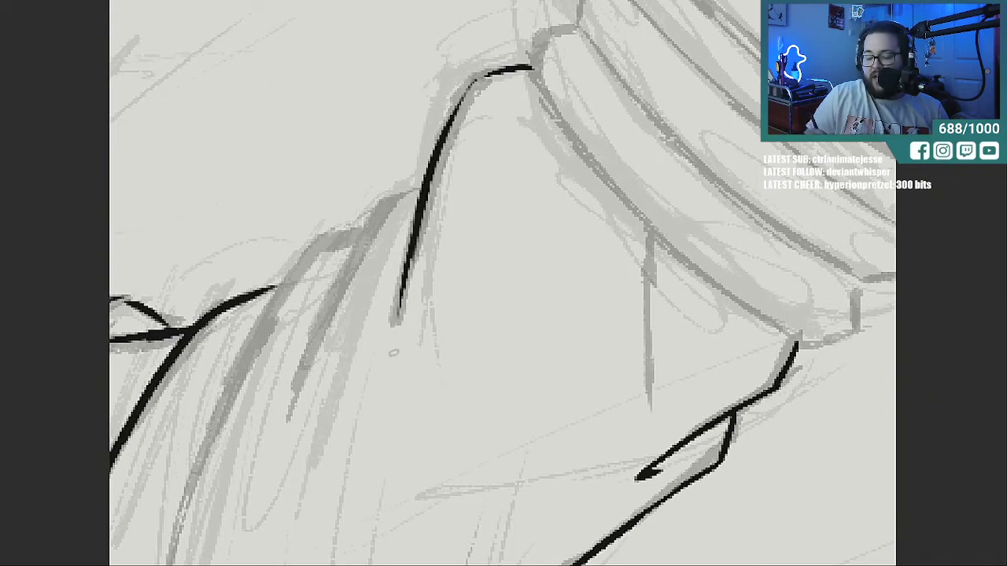
Extend the near shoulder fold downward, ink the branching fold beside it, and join it to the neighbouring sleeve contour.
mouse_move(409, 272)
mouse_down()
mouse_move(386, 364)
mouse_move(371, 338)
mouse_move(368, 370)
mouse_up()
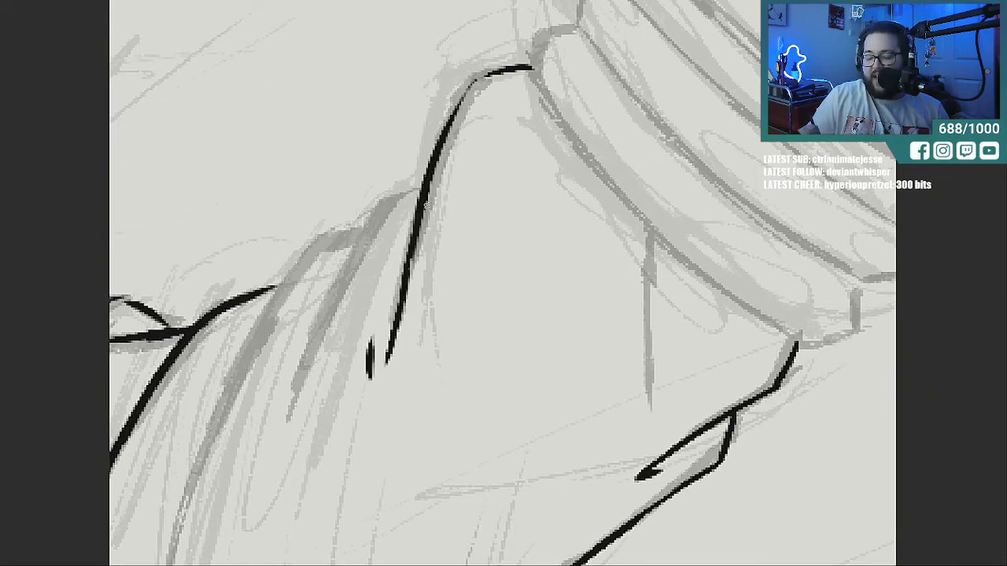
drag(463, 96, 498, 69)
mouse_move(425, 186)
mouse_down()
mouse_move(370, 221)
mouse_move(291, 389)
mouse_up()
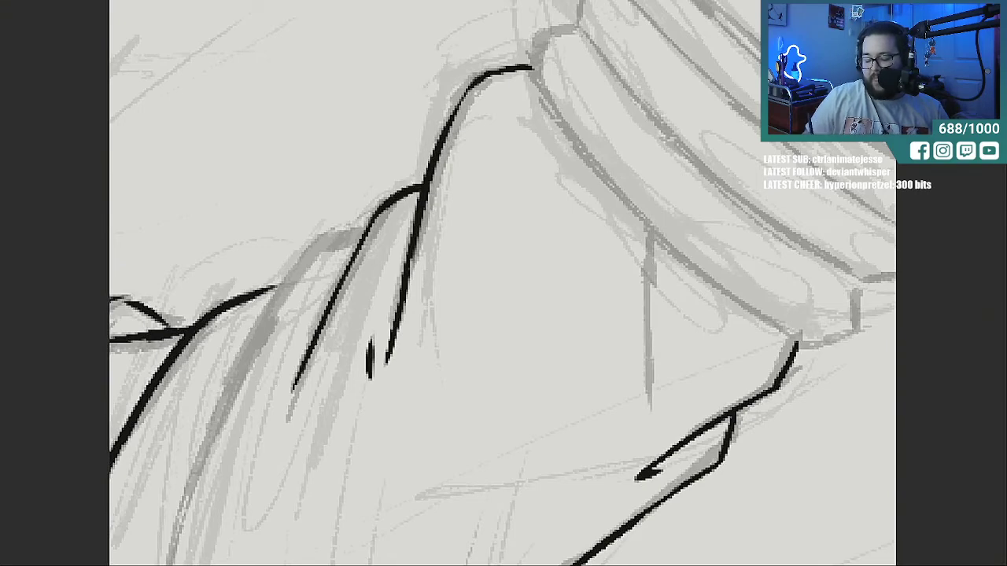
mouse_move(657, 565)
mouse_down()
mouse_move(578, 565)
mouse_move(603, 564)
mouse_up()
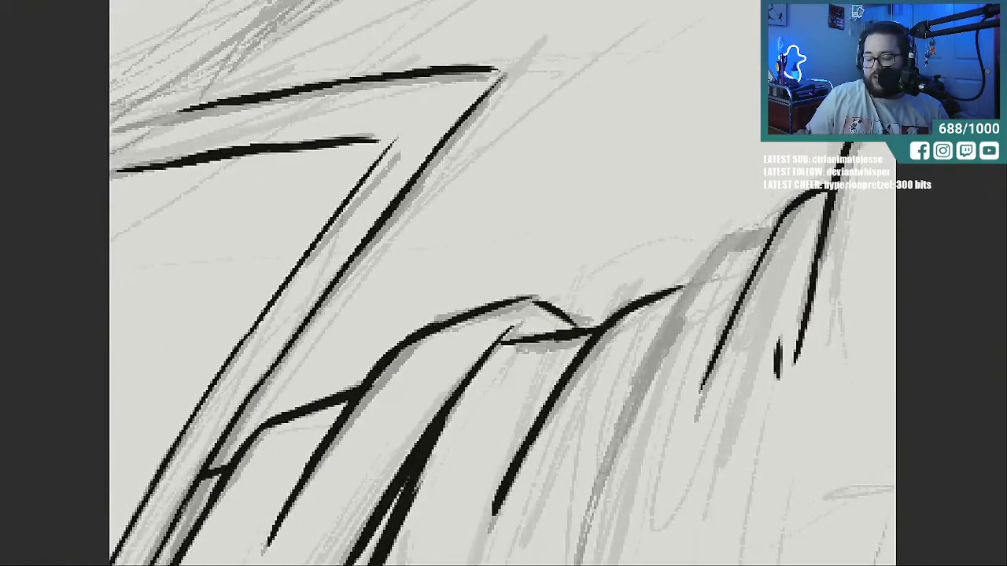
drag(678, 289, 755, 260)
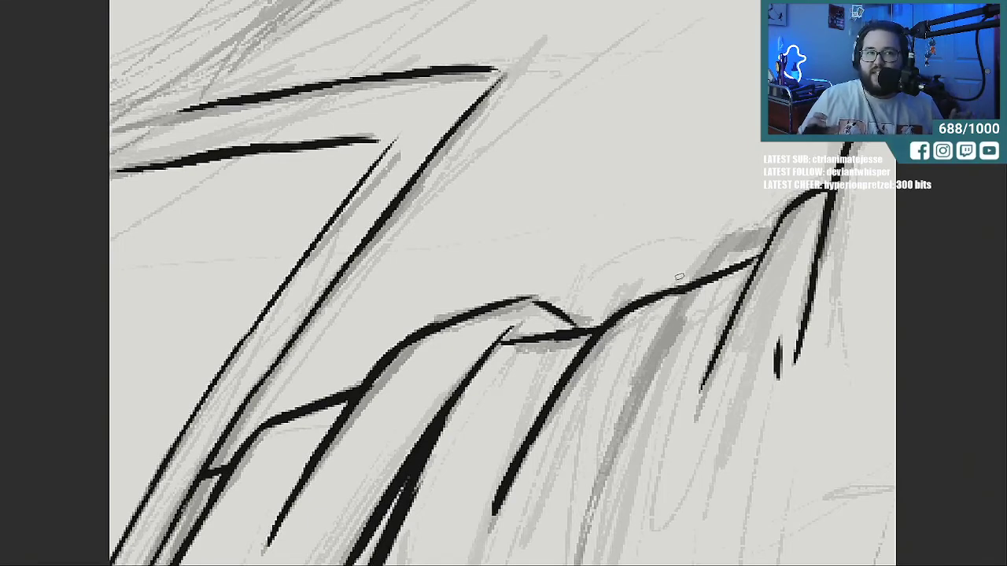
Ink the long curved lower edge of the stacked folds, from the shoulder corner down to the robe's far edge.
mouse_move(590, 564)
mouse_down()
mouse_move(657, 565)
mouse_move(648, 565)
mouse_up()
drag(278, 66, 343, 164)
mouse_move(308, 118)
mouse_down()
mouse_move(408, 240)
mouse_move(475, 297)
mouse_up()
drag(389, 226, 535, 334)
drag(429, 262, 540, 342)
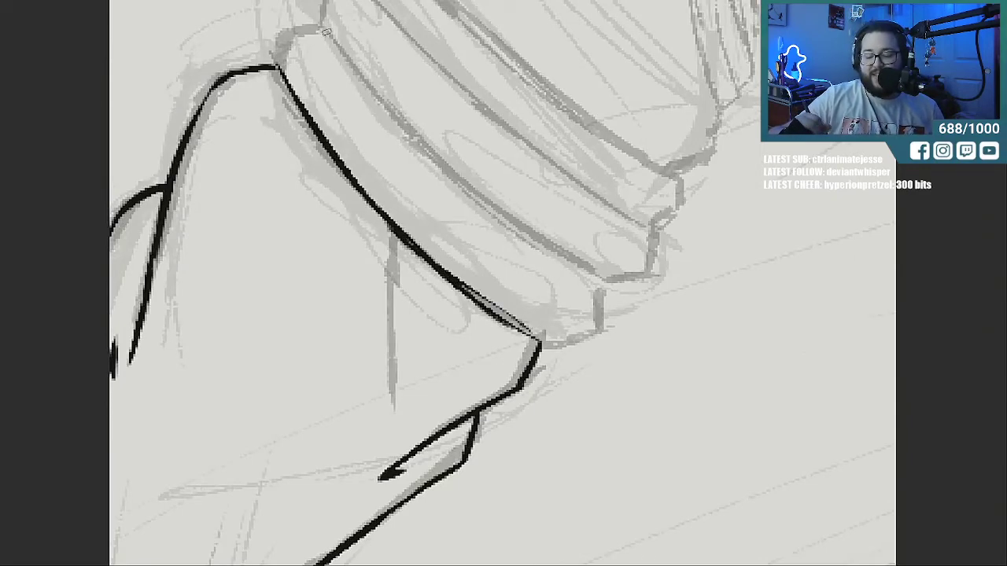
Ink the rounded end of the lowest stacked fold and broken curved lines along the three creases above it.
drag(329, 32, 397, 125)
mouse_move(329, 27)
mouse_down()
mouse_move(293, 30)
mouse_move(282, 71)
mouse_up()
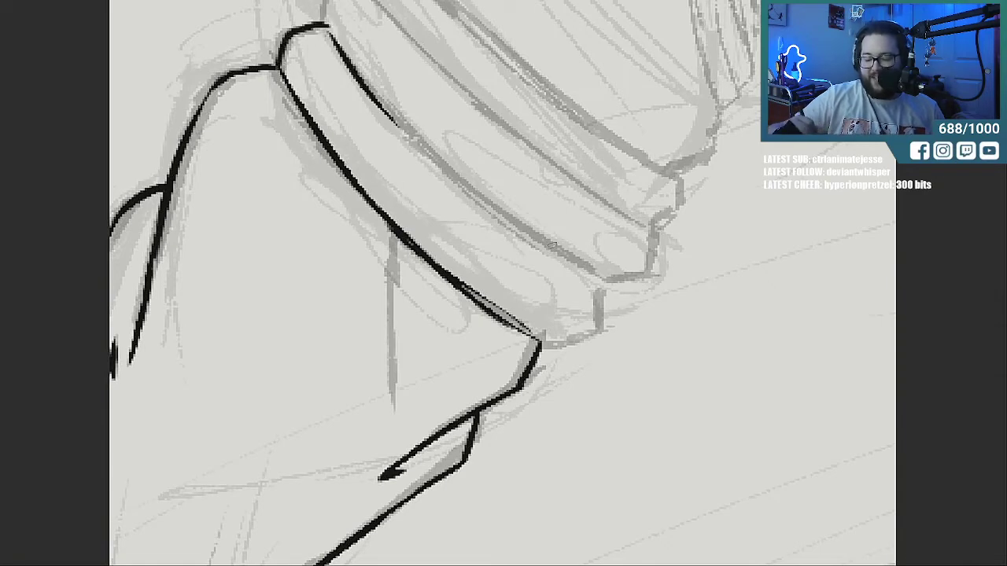
drag(500, 215, 602, 273)
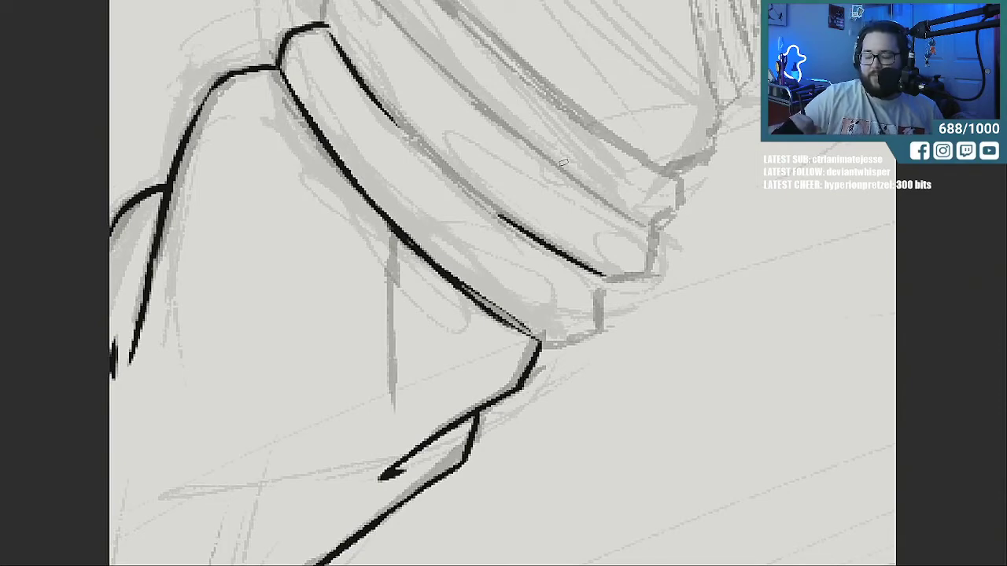
drag(454, 81, 568, 181)
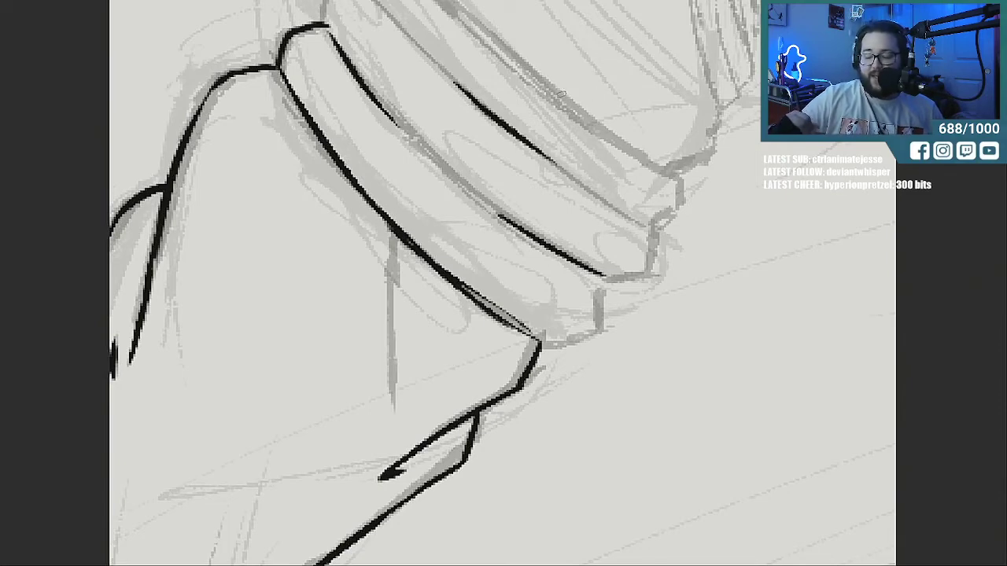
drag(513, 56, 604, 126)
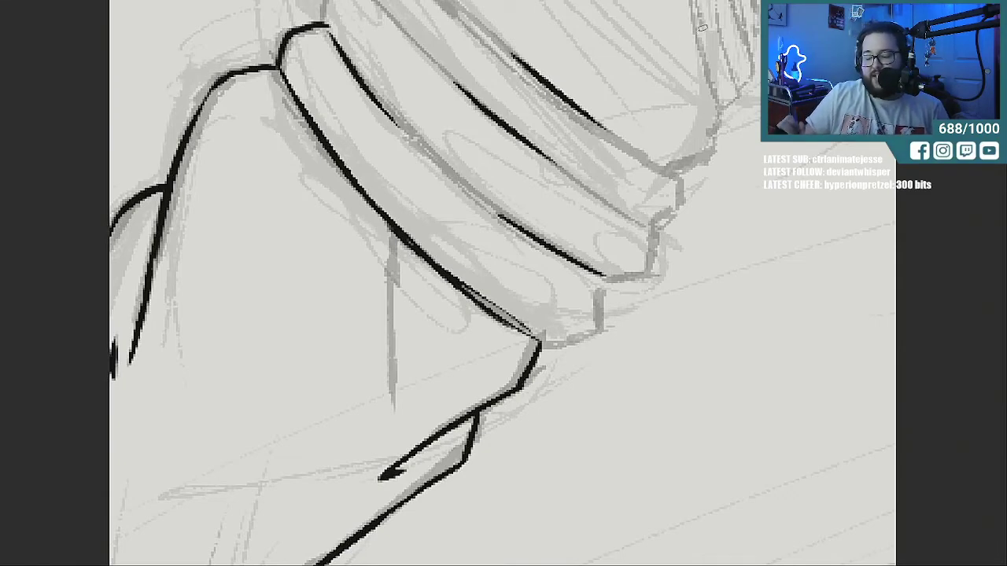
Ink the outline above the stacked folds, their remaining near-side bumps and crease starts, and thicken one crease.
mouse_move(674, 167)
mouse_down()
mouse_move(717, 140)
mouse_move(713, 99)
mouse_up()
scroll(433, 157, up, 5)
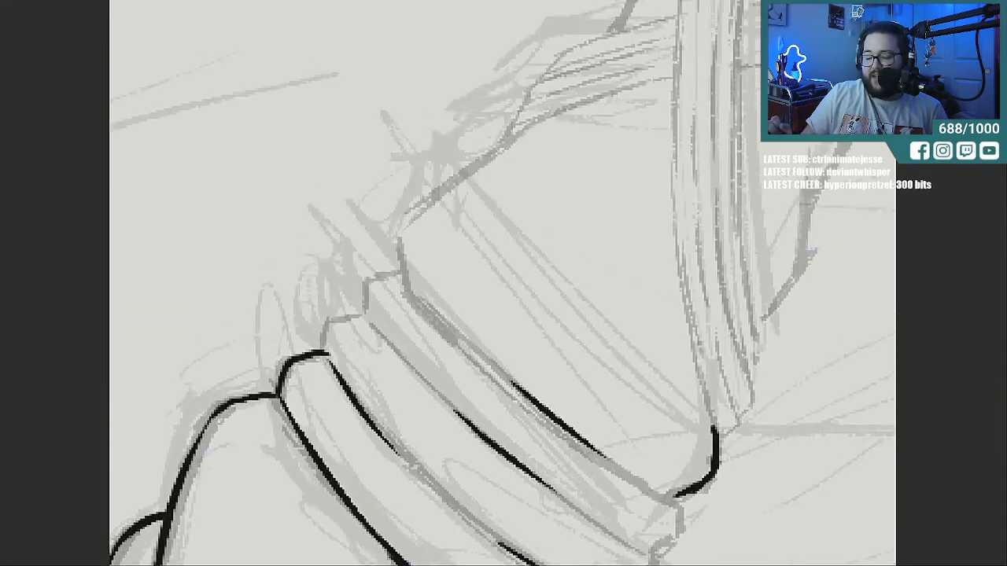
mouse_move(407, 159)
mouse_down()
mouse_move(399, 117)
mouse_move(535, 9)
mouse_up()
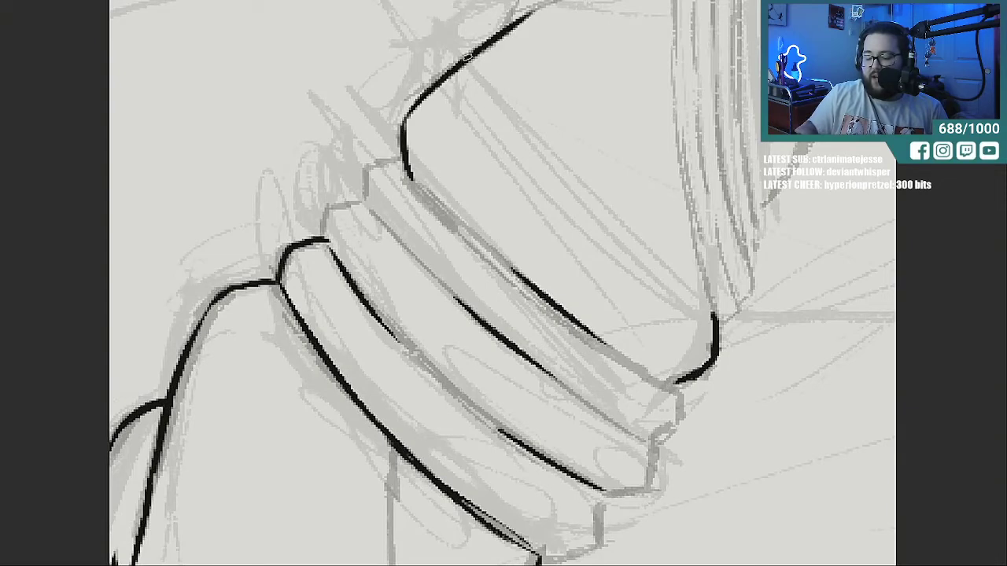
mouse_move(399, 168)
mouse_down()
mouse_move(372, 170)
mouse_move(367, 210)
mouse_move(415, 266)
mouse_up()
mouse_move(370, 202)
mouse_down()
mouse_move(328, 211)
mouse_move(348, 276)
mouse_up()
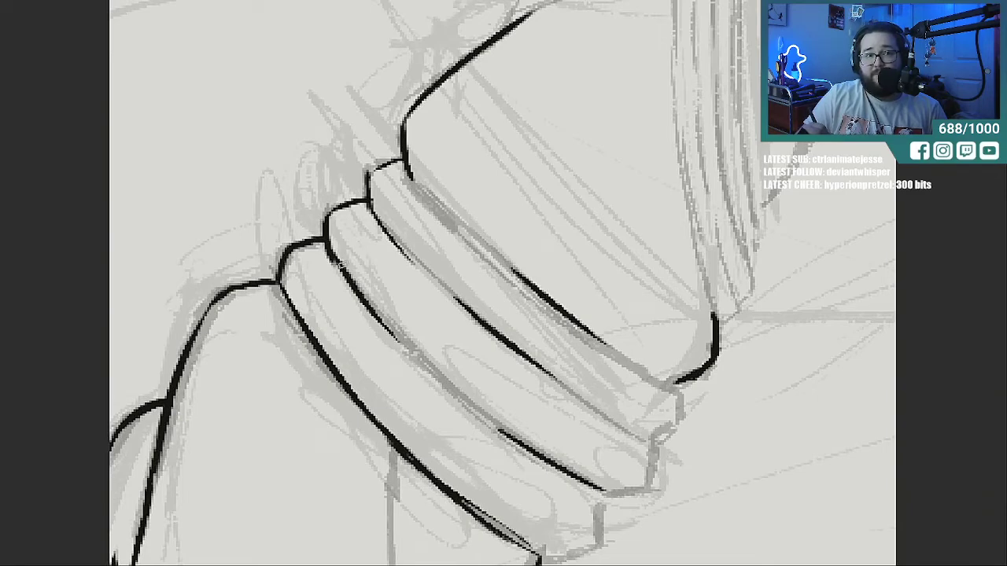
drag(328, 247, 379, 325)
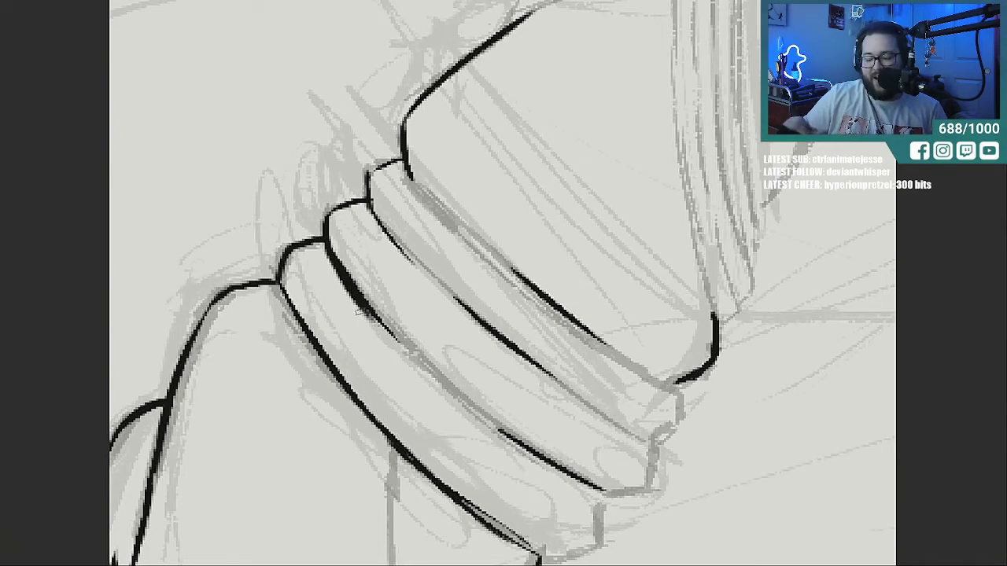
drag(406, 167, 501, 259)
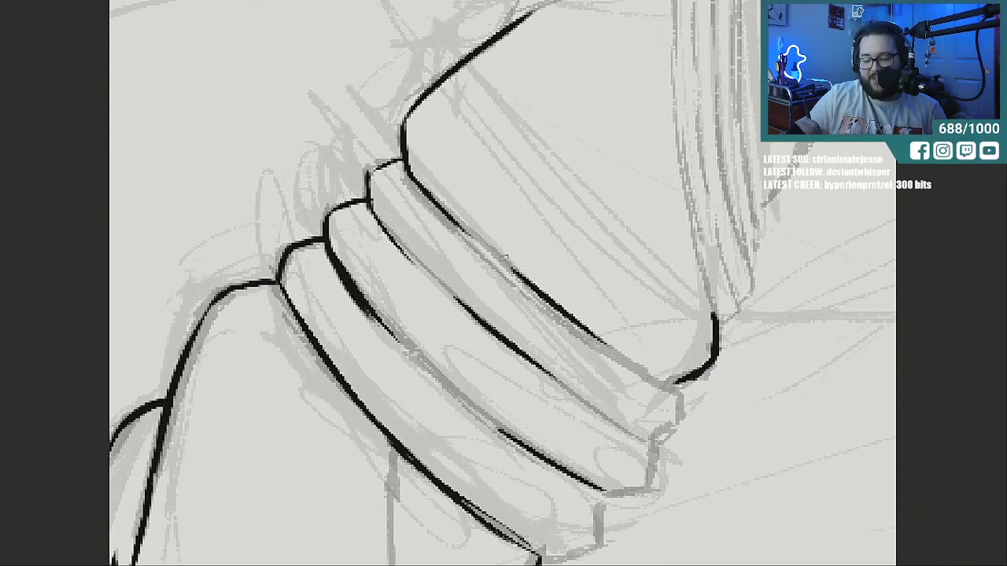
Ink two short lines at the diagonal band's lower end and the scalloped far edge of the stacked folds.
drag(737, 319, 716, 234)
drag(752, 297, 730, 198)
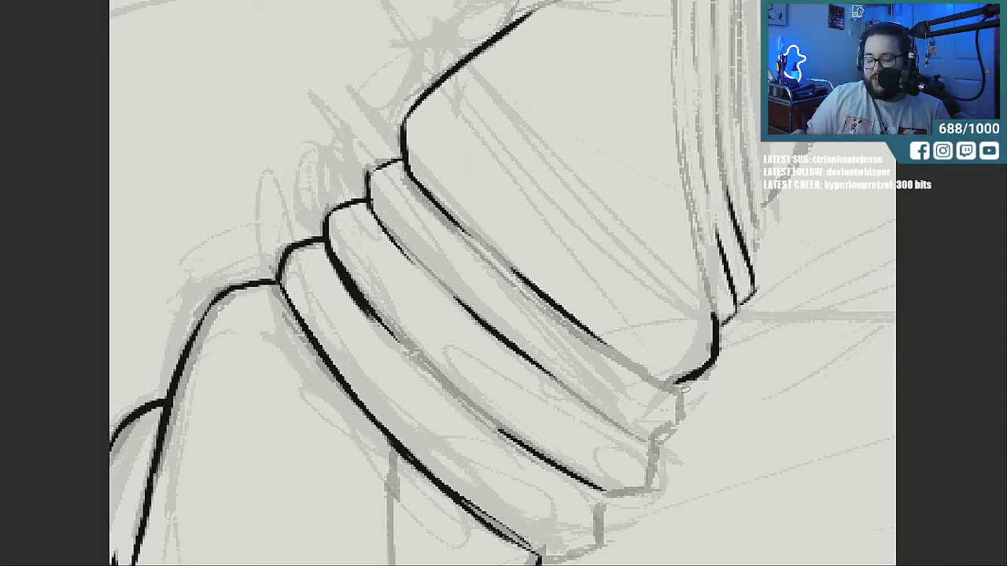
mouse_move(675, 384)
mouse_down()
mouse_move(685, 410)
mouse_move(649, 443)
mouse_up()
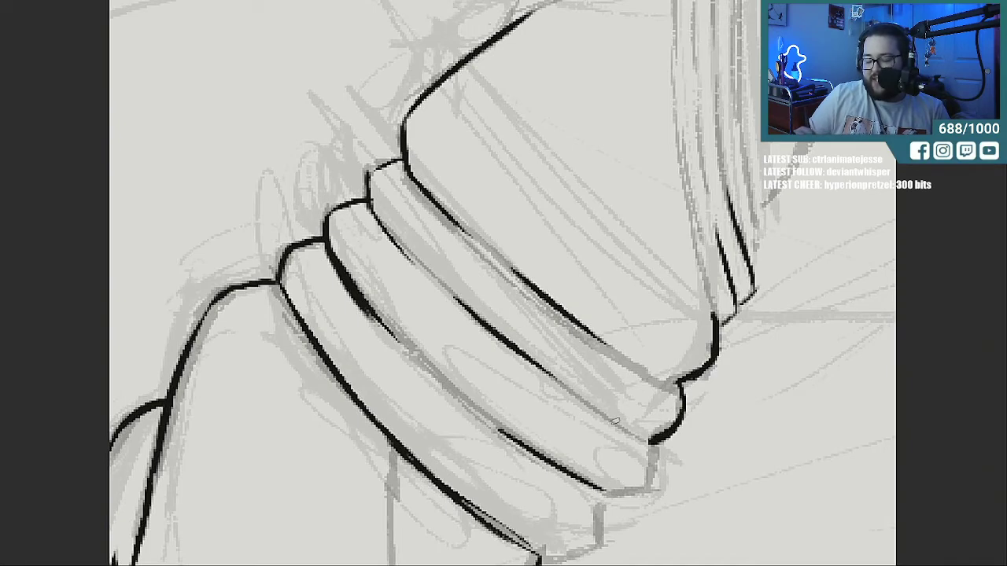
mouse_move(596, 412)
mouse_down()
mouse_move(653, 445)
mouse_move(642, 486)
mouse_move(607, 498)
mouse_up()
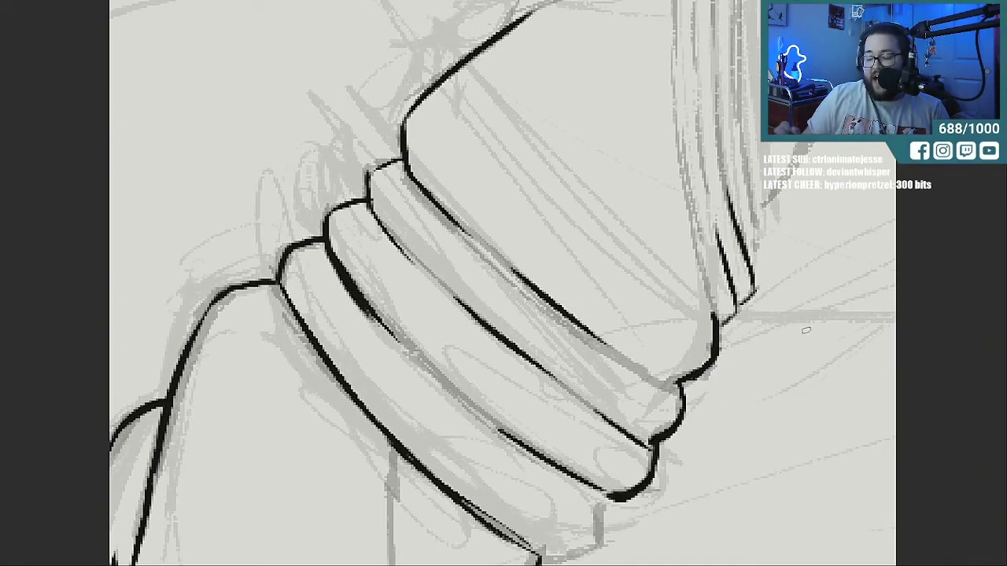
scroll(502, 283, down, 3)
mouse_move(608, 348)
mouse_down()
mouse_move(599, 386)
mouse_move(578, 402)
mouse_move(541, 406)
mouse_up()
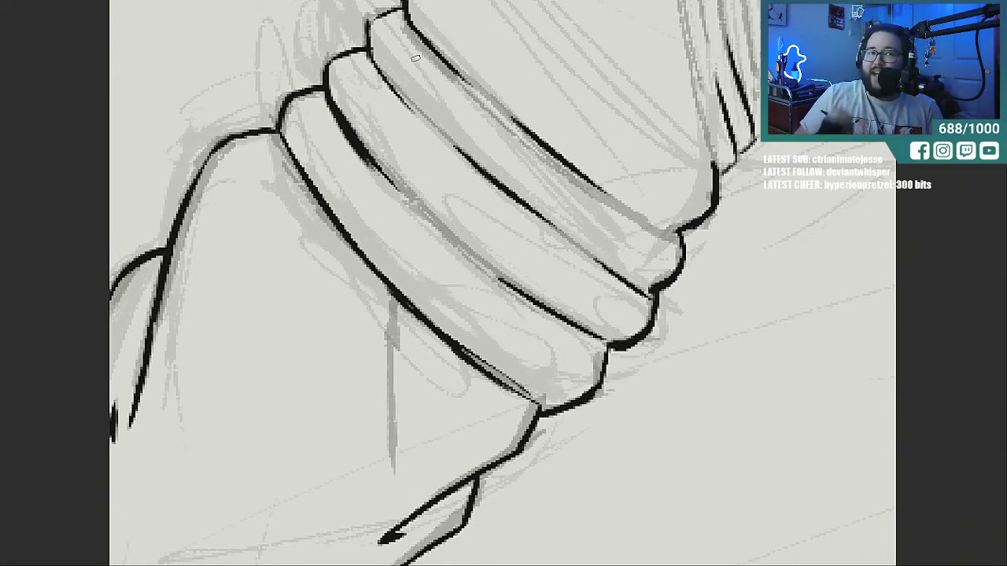
Ink the upper outline and inner pleat lines of the diagonal band, and its long far edge down to the tip.
scroll(504, 284, up, 5)
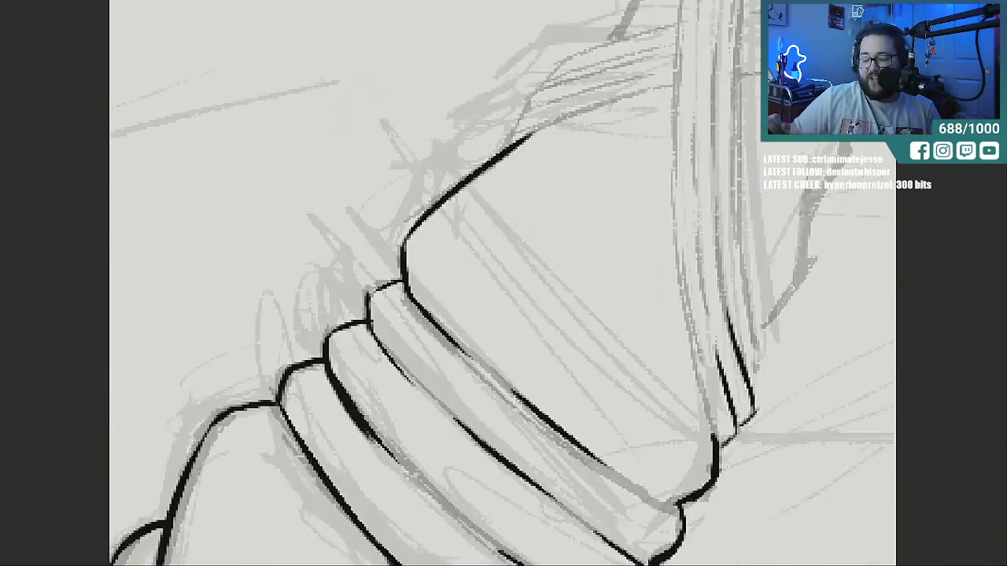
mouse_move(676, 289)
mouse_down()
mouse_move(687, 78)
mouse_move(719, 21)
mouse_move(698, 173)
mouse_move(745, 11)
mouse_up()
mouse_move(740, 191)
mouse_down()
mouse_move(754, 55)
mouse_move(752, 75)
mouse_up()
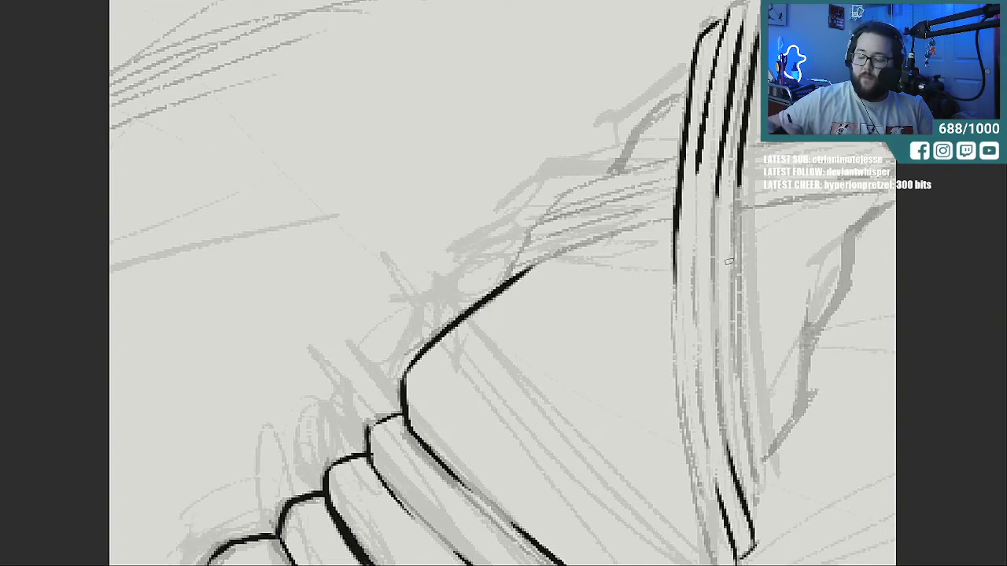
mouse_move(747, 491)
mouse_down()
mouse_move(758, 498)
mouse_move(740, 278)
mouse_up()
mouse_move(740, 328)
mouse_down()
mouse_move(743, 174)
mouse_move(737, 250)
mouse_up()
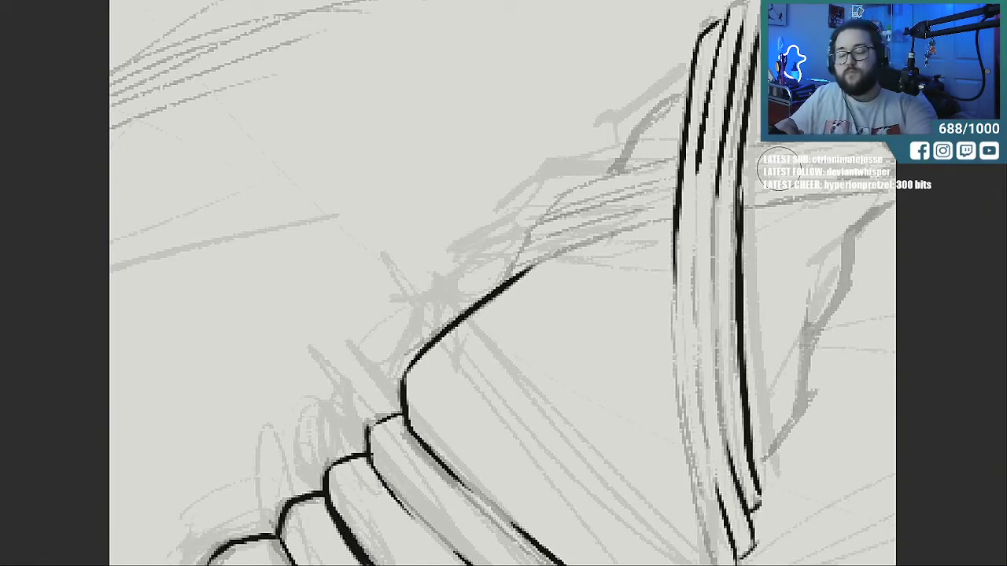
Rotate the canvas and ink the diagonal band's remaining near edge and the inner pleat lines along its lower half.
mouse_move(779, 177)
mouse_down()
mouse_move(818, 225)
mouse_move(773, 353)
mouse_up()
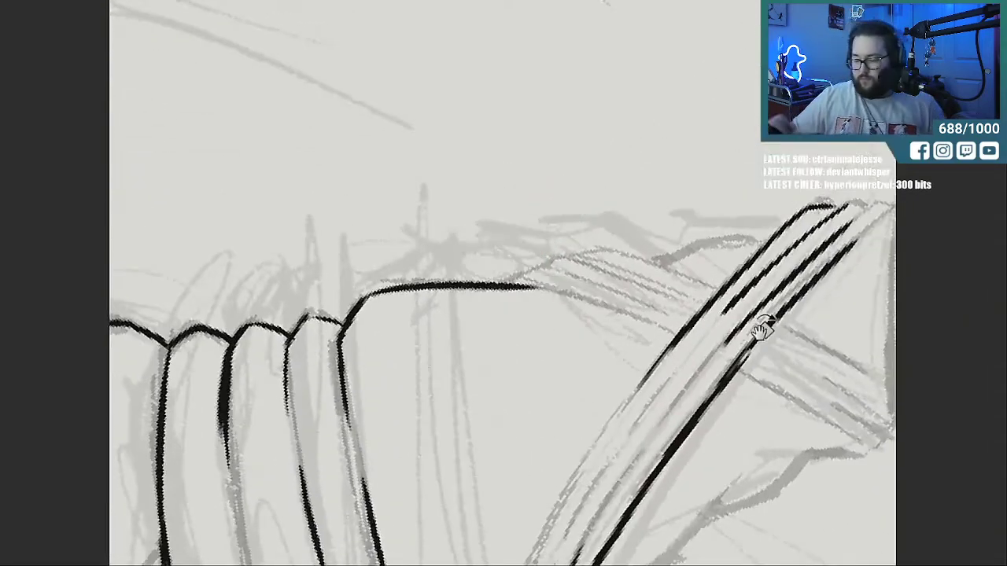
drag(873, 532, 890, 190)
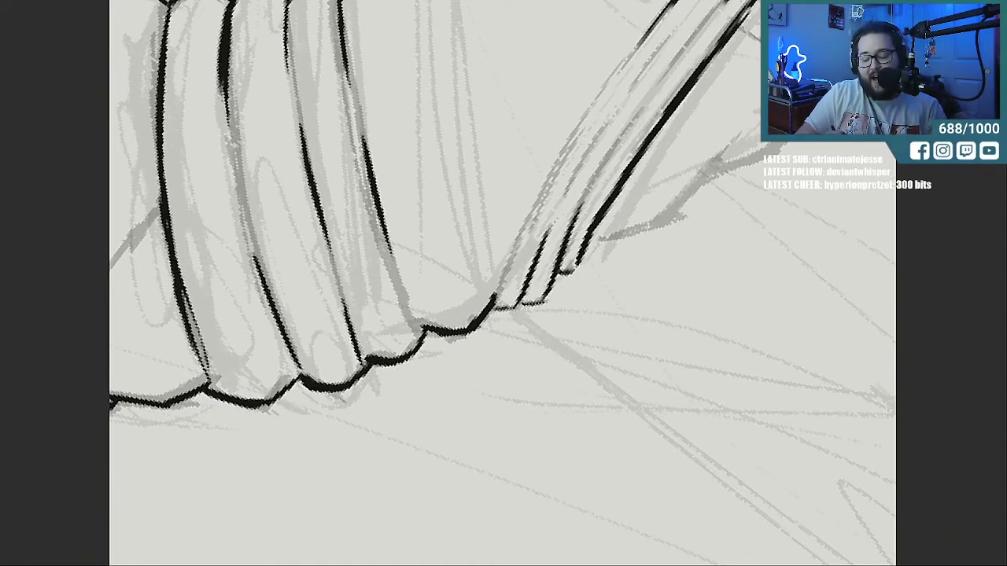
mouse_move(498, 297)
mouse_down()
mouse_move(592, 99)
mouse_move(660, 4)
mouse_up()
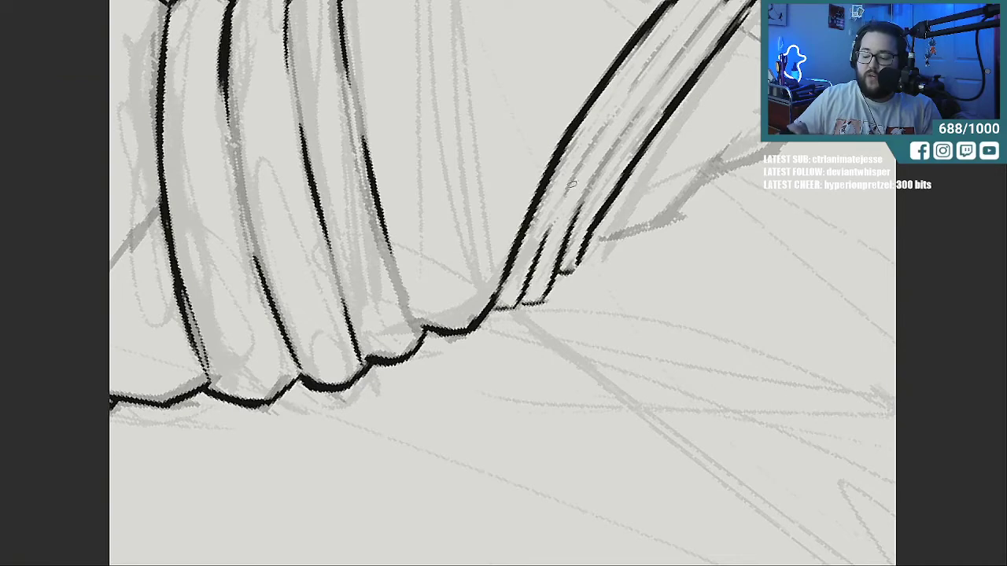
drag(583, 166, 702, 1)
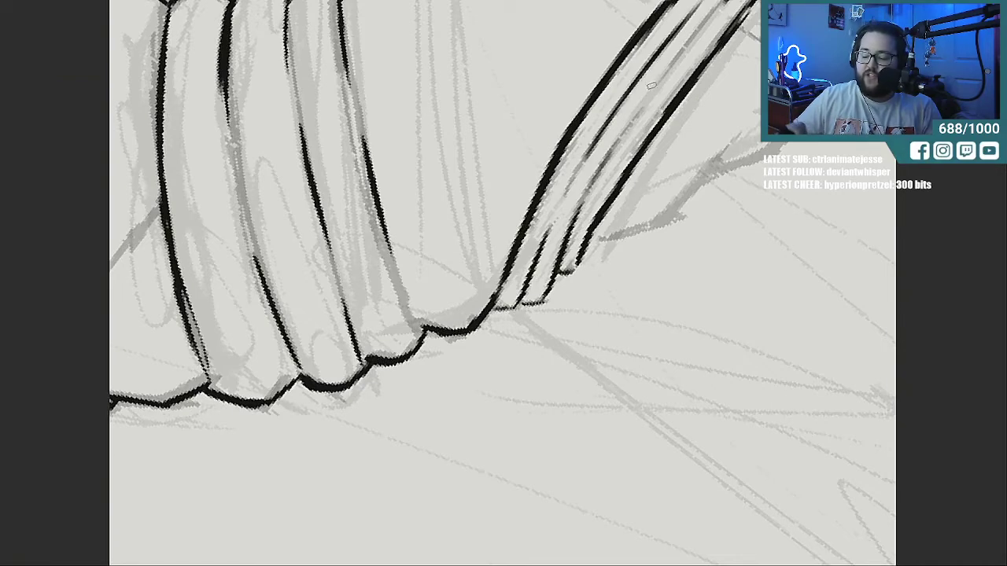
drag(579, 213, 687, 38)
drag(625, 131, 706, 11)
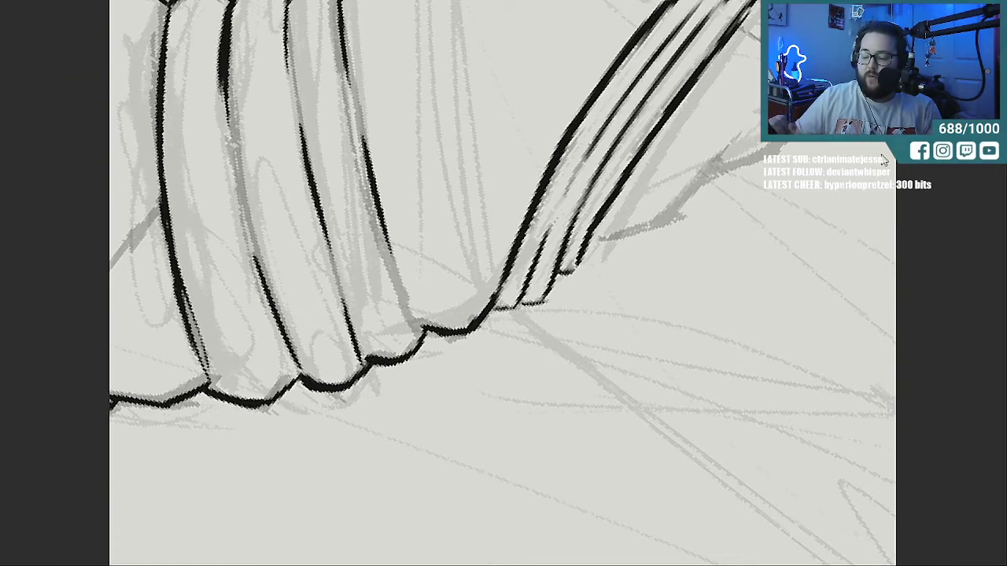
Ink the crossing band's lower edge and pleat lines on both sides of the diagonal band, including its rounded end corner.
drag(652, 62, 652, 220)
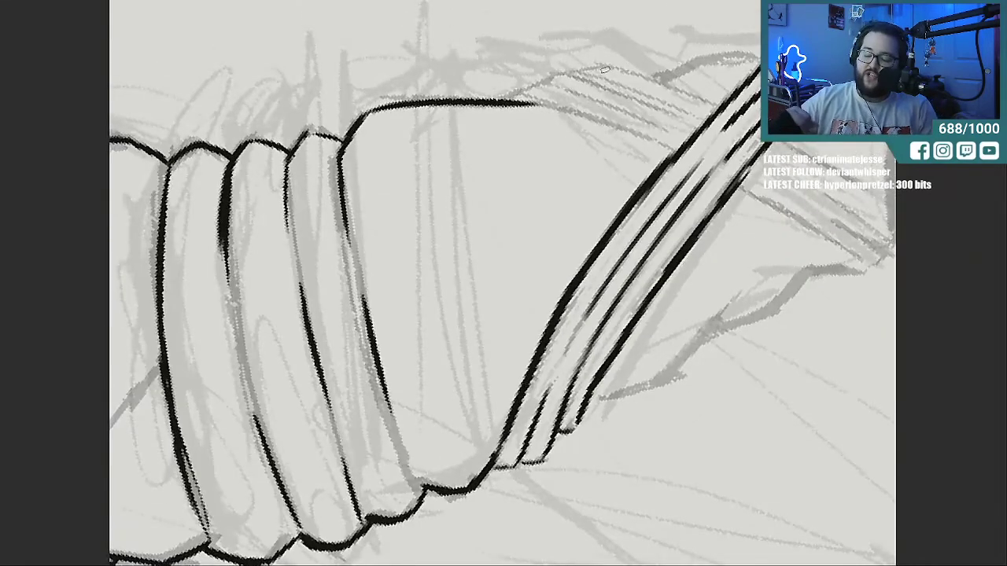
drag(528, 101, 678, 152)
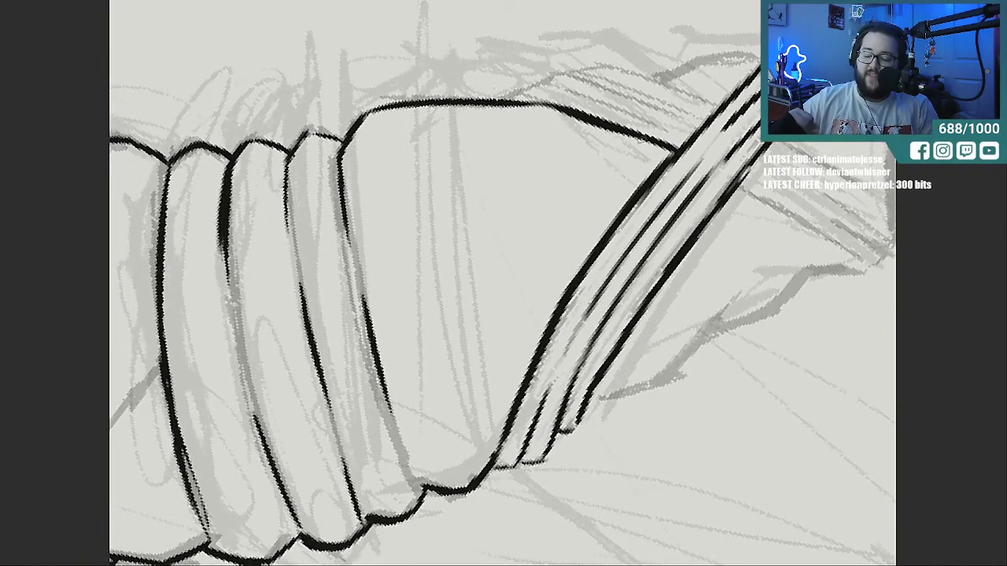
mouse_move(535, 98)
mouse_down()
mouse_move(573, 88)
mouse_move(691, 134)
mouse_up()
drag(586, 82, 717, 127)
mouse_move(616, 87)
mouse_down()
mouse_move(656, 84)
mouse_move(724, 110)
mouse_up()
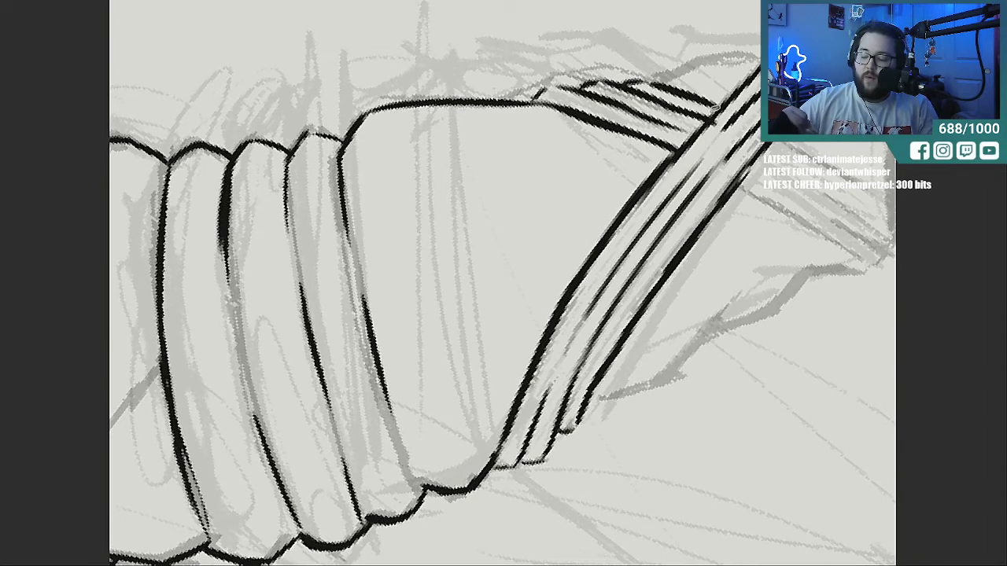
mouse_move(739, 189)
mouse_down()
mouse_move(862, 253)
mouse_move(553, 250)
mouse_move(571, 266)
mouse_move(586, 254)
mouse_move(497, 191)
mouse_move(520, 207)
mouse_up()
drag(479, 145, 570, 191)
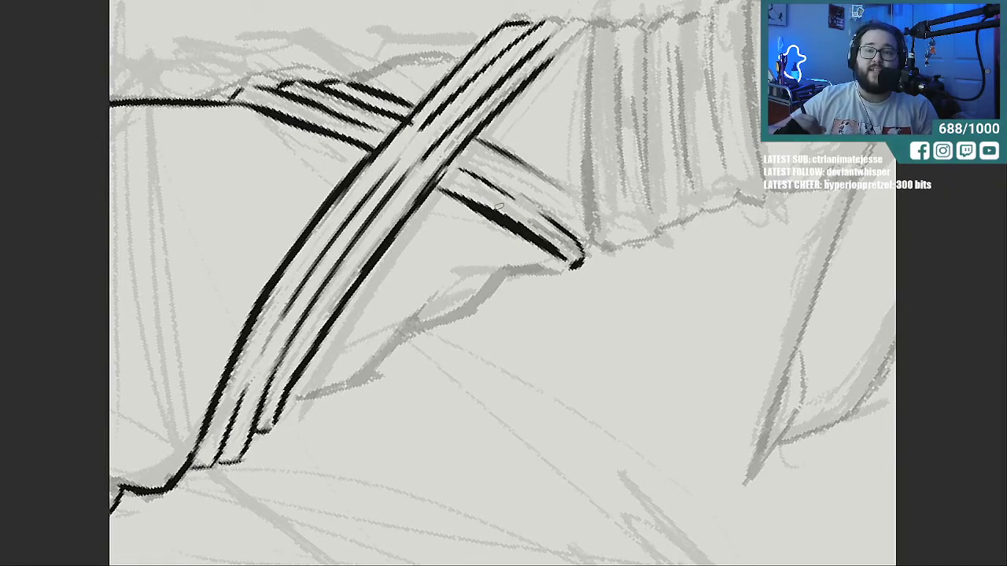
Handwrite a social media handle across the empty canvas below the bands and clear it again.
drag(526, 410, 549, 450)
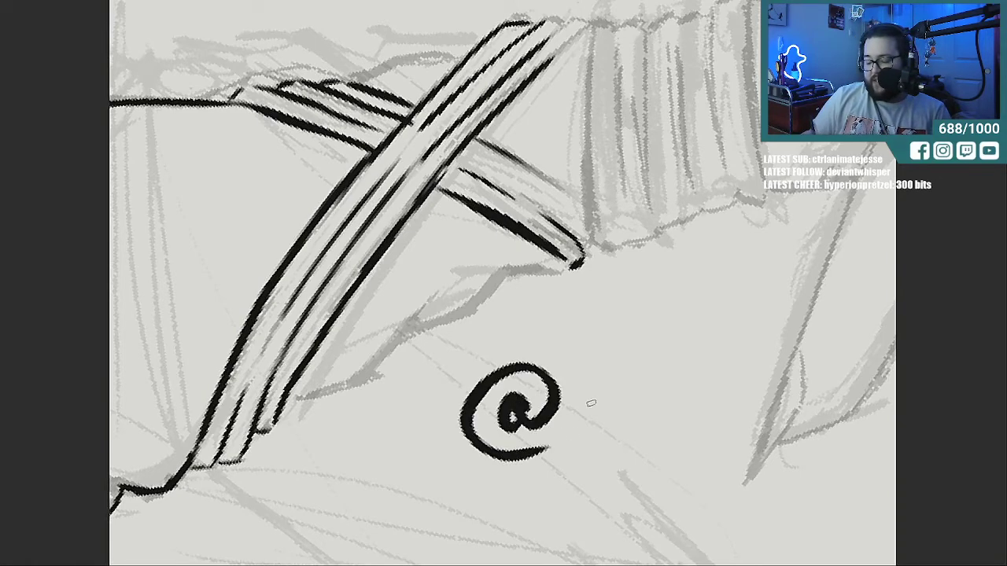
click(575, 392)
mouse_move(574, 411)
mouse_down()
mouse_move(580, 438)
mouse_move(617, 412)
mouse_move(697, 400)
mouse_move(743, 380)
mouse_move(746, 440)
mouse_up()
mouse_move(765, 331)
mouse_down()
mouse_move(761, 374)
mouse_move(780, 384)
mouse_up()
mouse_move(791, 364)
mouse_down()
mouse_move(799, 354)
mouse_move(834, 358)
mouse_move(861, 332)
mouse_move(876, 358)
mouse_up()
mouse_move(787, 331)
mouse_down()
mouse_move(126, 322)
mouse_move(484, 318)
mouse_up()
drag(589, 358, 629, 336)
mouse_move(634, 288)
mouse_down()
mouse_move(708, 254)
mouse_move(648, 333)
mouse_up()
drag(686, 302, 712, 315)
drag(730, 275, 718, 308)
drag(755, 246, 744, 303)
drag(740, 298, 765, 293)
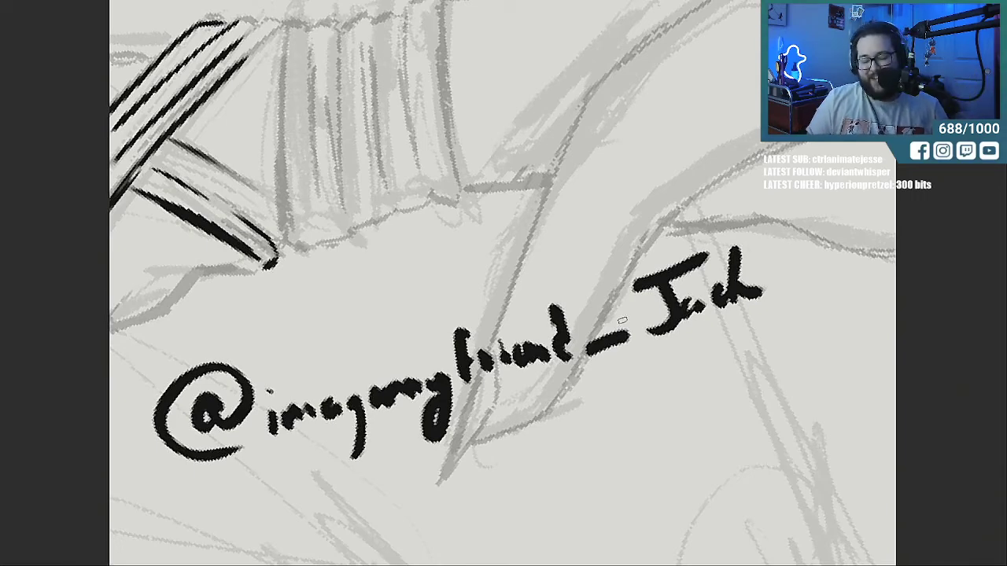
mouse_move(206, 346)
mouse_down()
mouse_move(186, 415)
mouse_move(260, 398)
mouse_move(402, 328)
mouse_move(689, 233)
mouse_move(800, 244)
mouse_up()
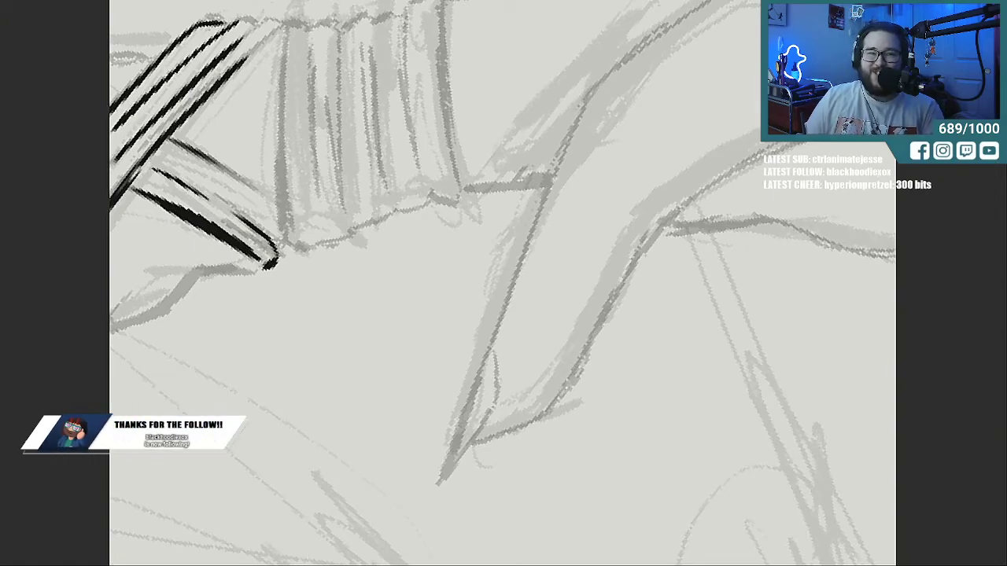
Ink the upper edge and adjacent pleat line of the crossing band beyond the diagonal band.
scroll(502, 283, left, 4)
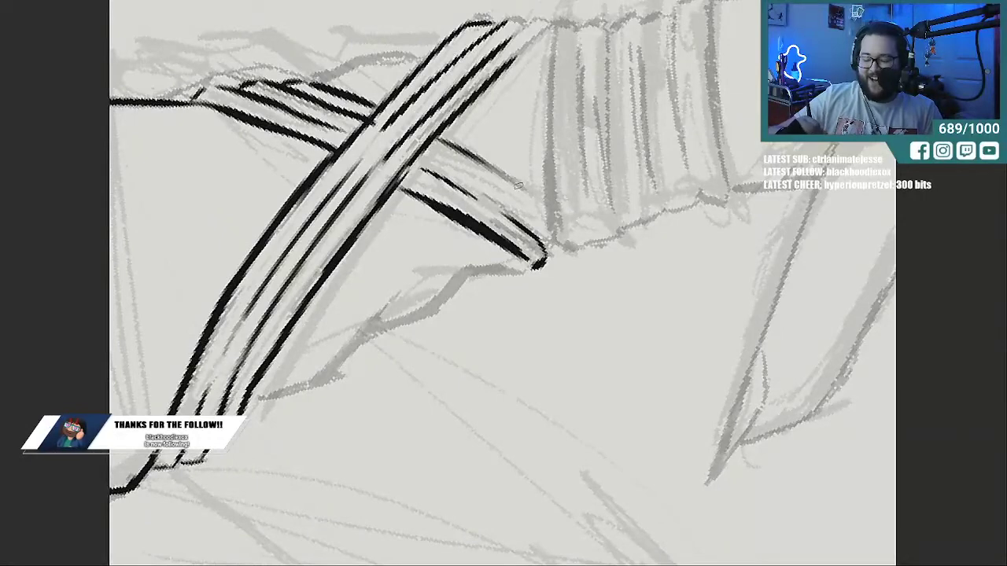
drag(474, 153, 542, 196)
mouse_move(445, 141)
mouse_down()
mouse_move(477, 157)
mouse_move(492, 186)
mouse_move(530, 212)
mouse_up()
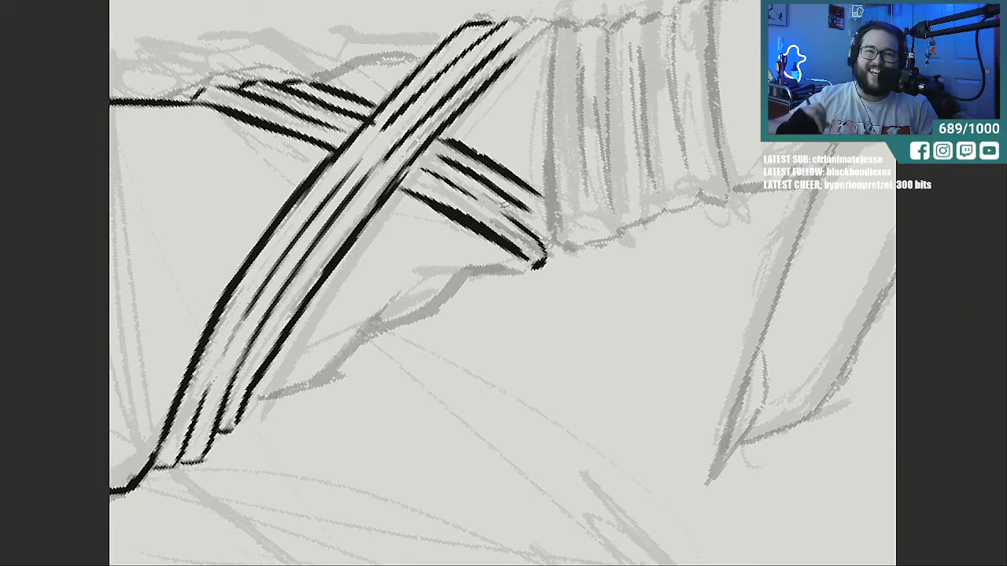
Ink the upright wrap edge beyond the crossing bands and close the diagonal band's upper end and the adjoining lower corner.
mouse_move(562, 245)
mouse_down()
mouse_move(548, 158)
mouse_move(553, 9)
mouse_up()
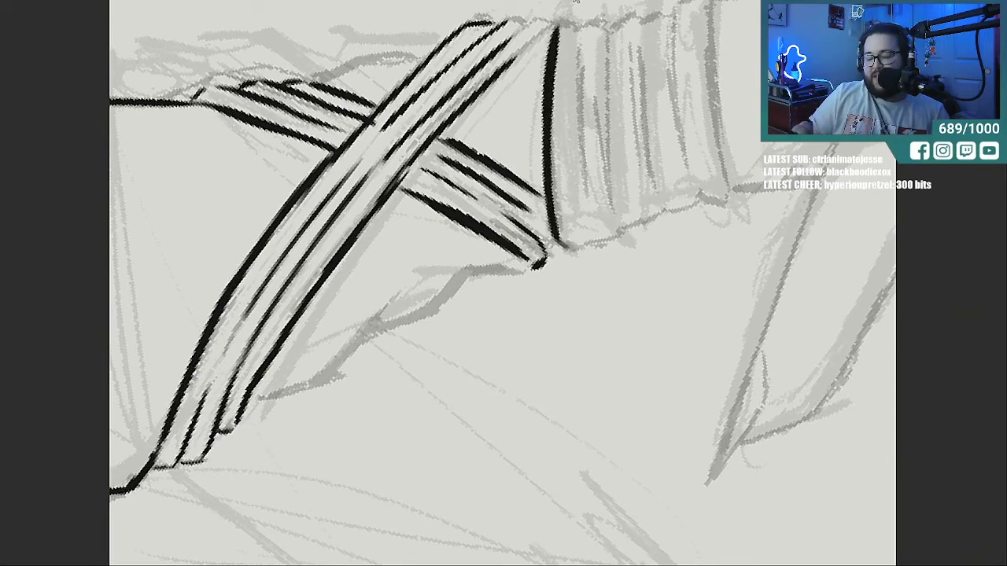
mouse_move(502, 70)
mouse_down()
mouse_move(546, 33)
mouse_move(531, 23)
mouse_move(498, 47)
mouse_move(523, 14)
mouse_up()
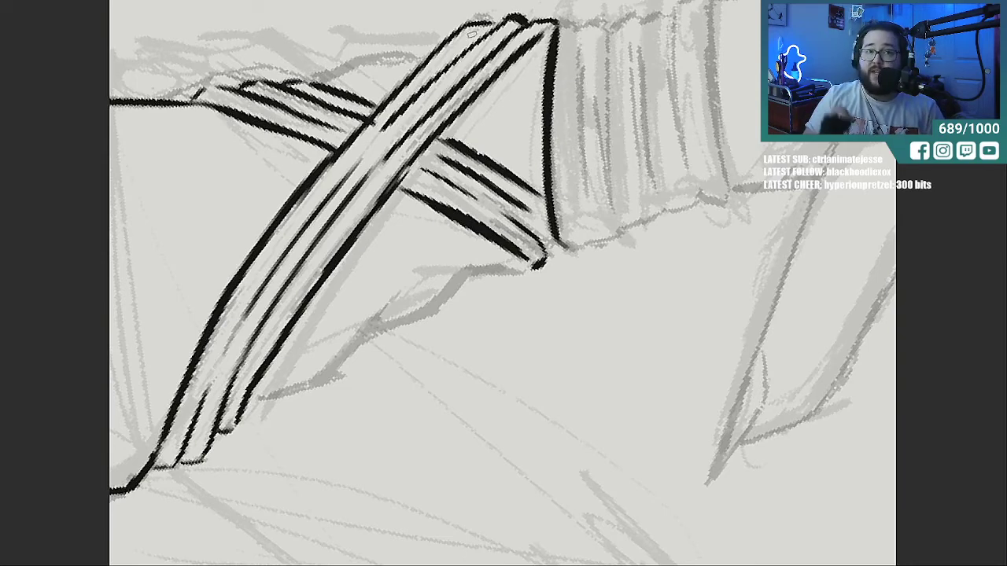
drag(546, 244, 560, 246)
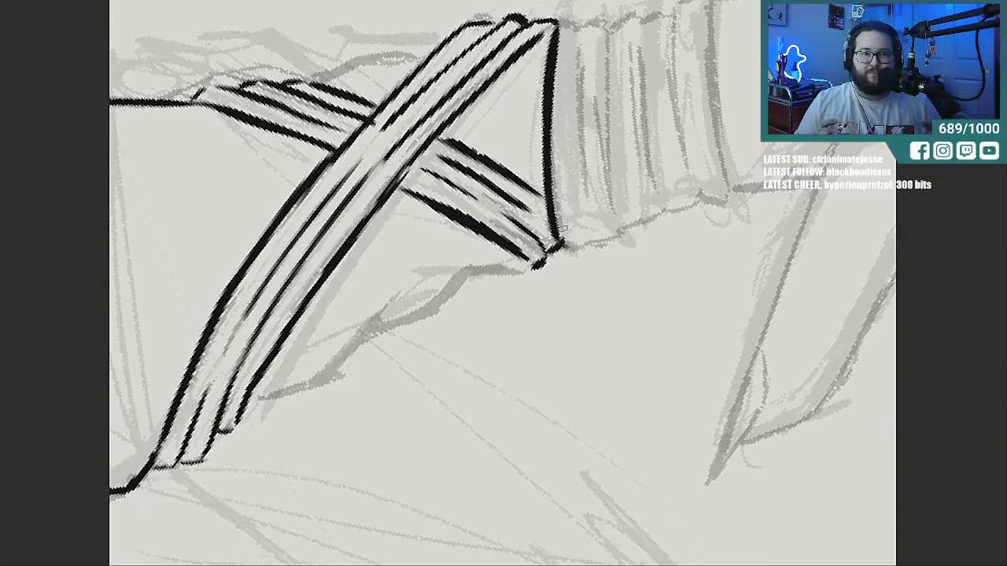
Doodle a torso with shoulders, sides and arms on the empty canvas below the bands.
mouse_move(595, 332)
mouse_down()
mouse_move(559, 346)
mouse_move(503, 428)
mouse_up()
mouse_move(702, 322)
mouse_down()
mouse_move(775, 340)
mouse_move(822, 447)
mouse_up()
mouse_move(598, 351)
mouse_down()
mouse_move(567, 414)
mouse_move(582, 464)
mouse_up()
drag(728, 376, 682, 521)
drag(596, 478, 616, 515)
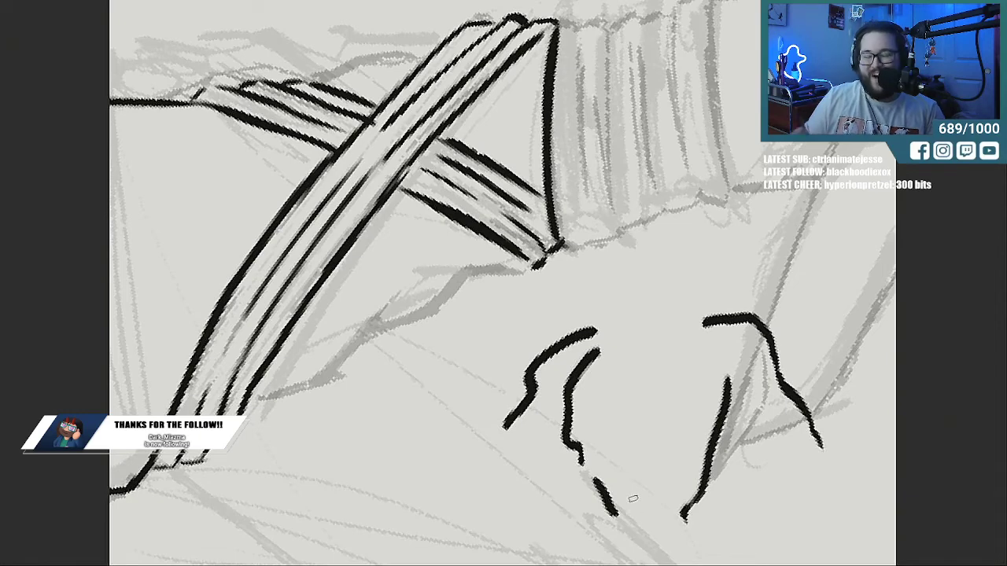
scroll(568, 217, down, 5)
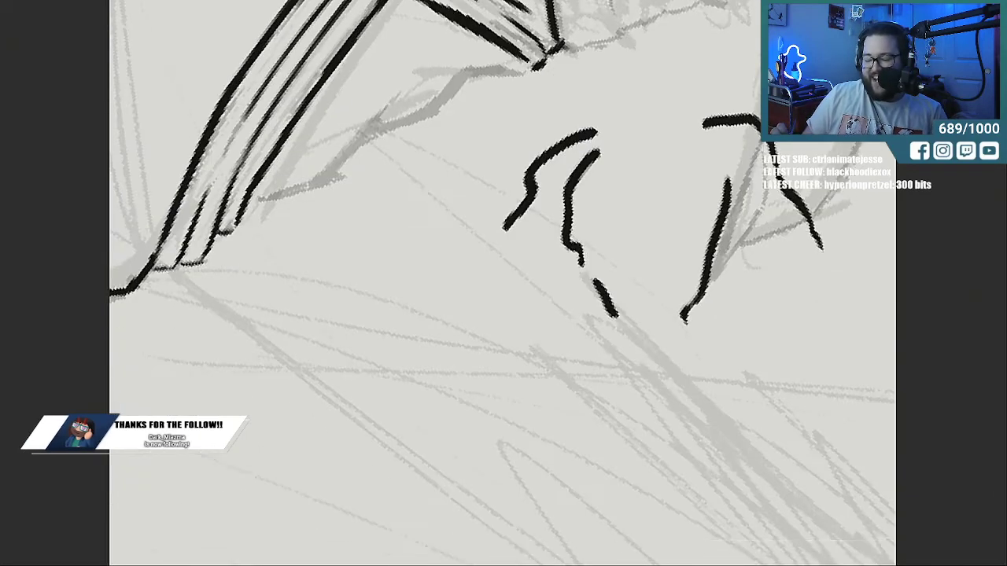
drag(581, 230, 521, 249)
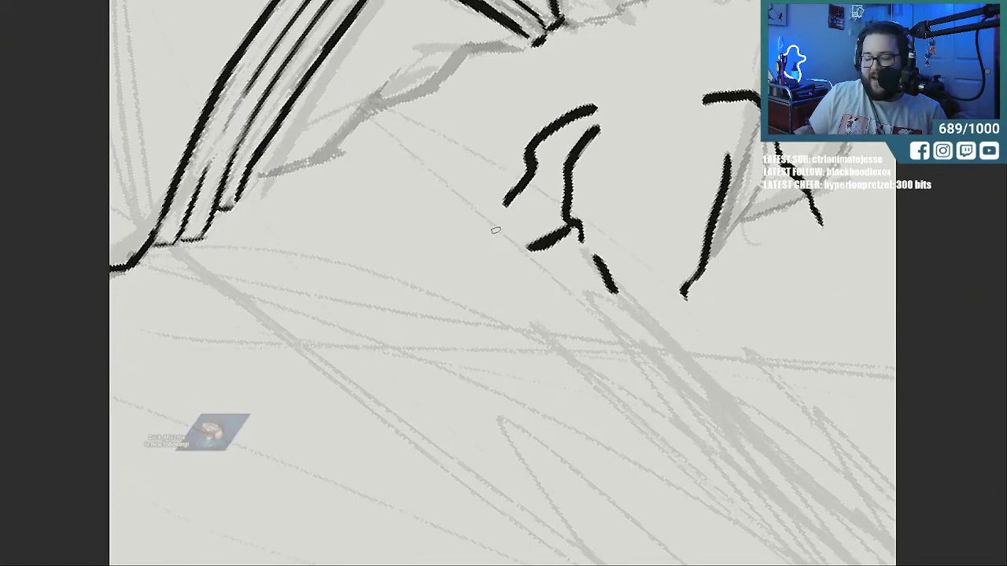
drag(509, 193, 494, 225)
drag(713, 198, 810, 250)
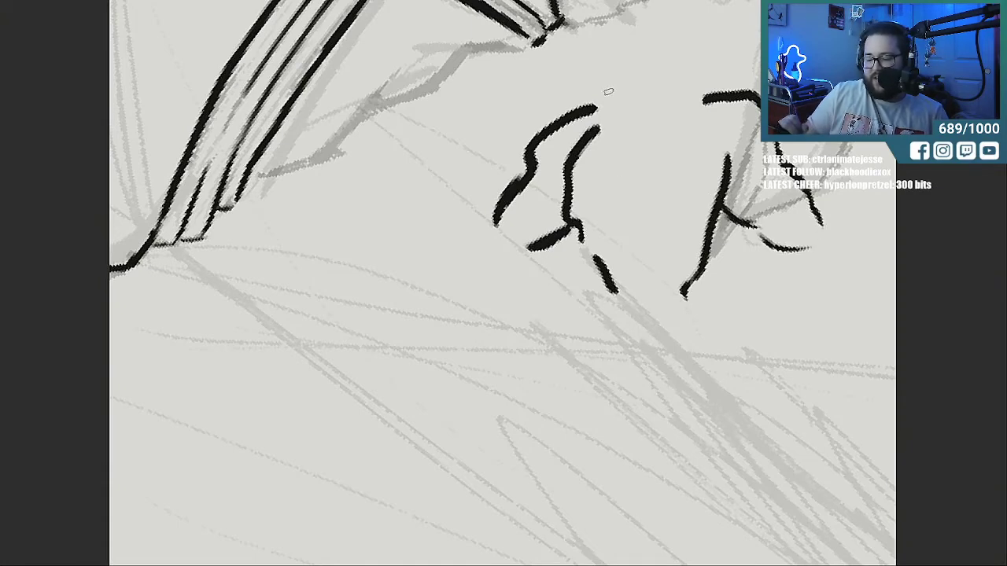
Add shoulder and chest details to the doodled torso and erase the whole doodle.
drag(573, 115, 586, 149)
drag(700, 100, 724, 125)
drag(581, 126, 614, 90)
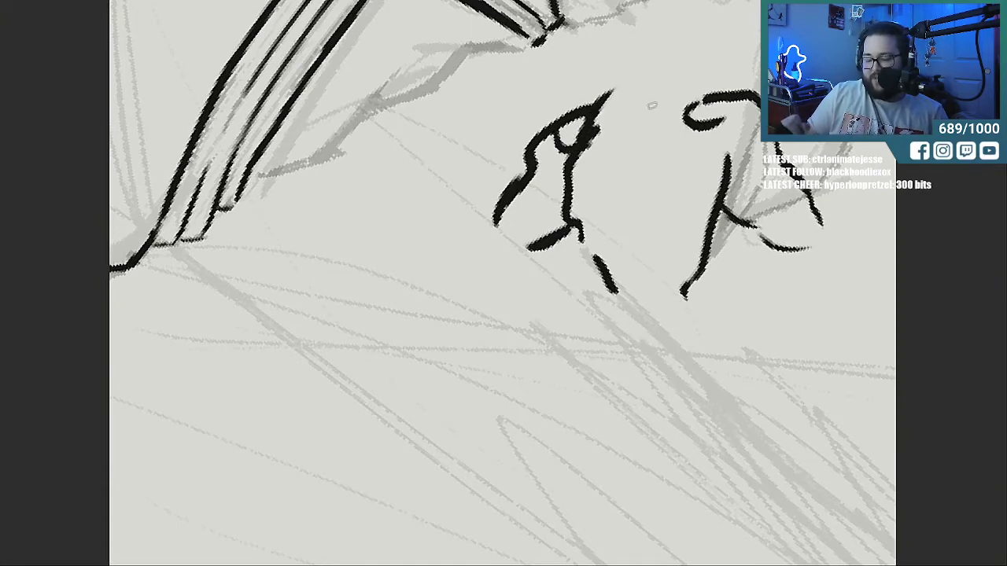
drag(595, 161, 637, 152)
mouse_move(598, 183)
mouse_down()
mouse_move(625, 206)
mouse_move(652, 193)
mouse_up()
drag(663, 193, 667, 192)
drag(635, 167, 702, 142)
drag(705, 162, 674, 198)
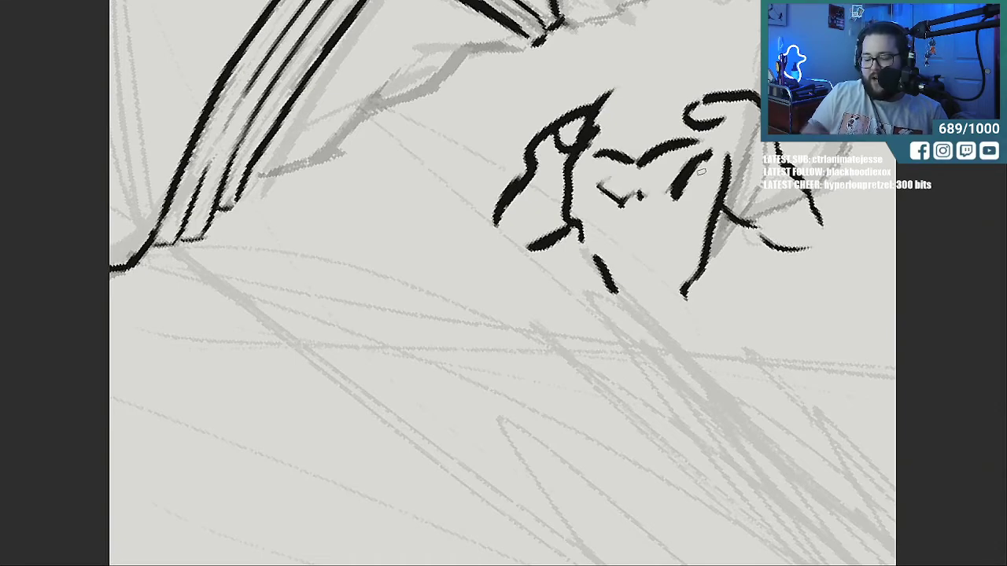
key(e)
mouse_move(582, 108)
mouse_down()
mouse_move(645, 55)
mouse_move(569, 207)
mouse_move(572, 346)
mouse_move(712, 236)
mouse_move(847, 180)
mouse_up()
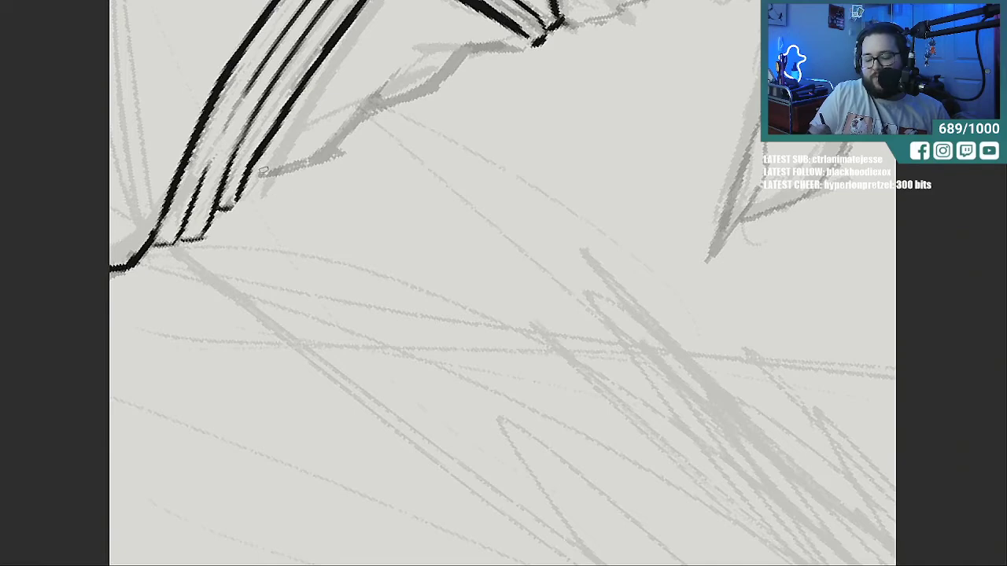
Ink the first stretch of the arm's lower edge, starting at the diagonal band's lower end.
drag(252, 173, 340, 134)
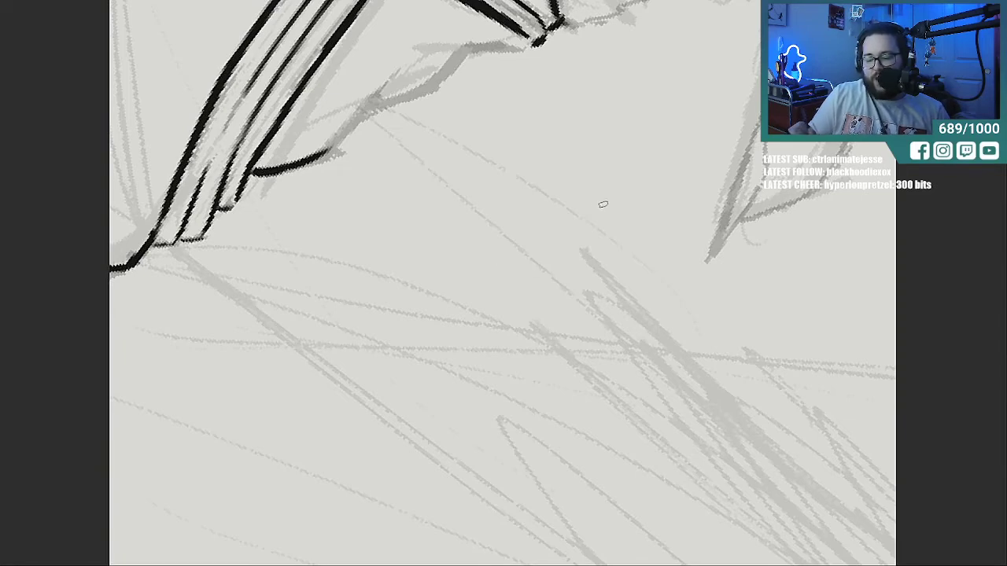
Doodle a small figure from loose strokes on the empty canvas below the arm and erase it.
mouse_move(478, 339)
mouse_down()
mouse_move(495, 425)
mouse_move(449, 428)
mouse_up()
mouse_move(541, 200)
mouse_down()
mouse_move(546, 247)
mouse_move(518, 279)
mouse_move(488, 280)
mouse_move(498, 326)
mouse_up()
mouse_move(445, 290)
mouse_down()
mouse_move(532, 355)
mouse_move(565, 428)
mouse_up()
drag(511, 284, 507, 346)
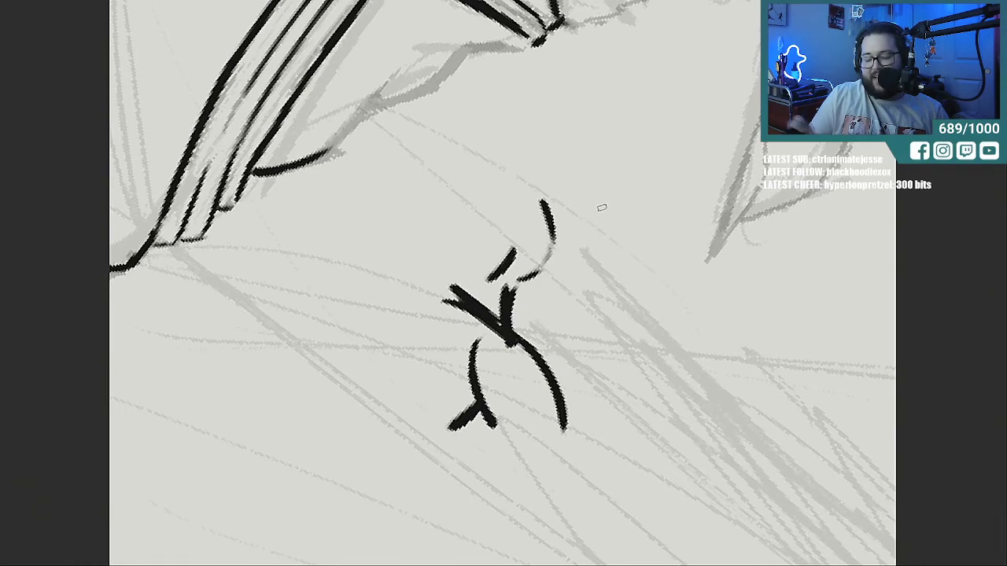
key(e)
mouse_move(465, 303)
mouse_down()
mouse_move(499, 333)
mouse_move(546, 471)
mouse_up()
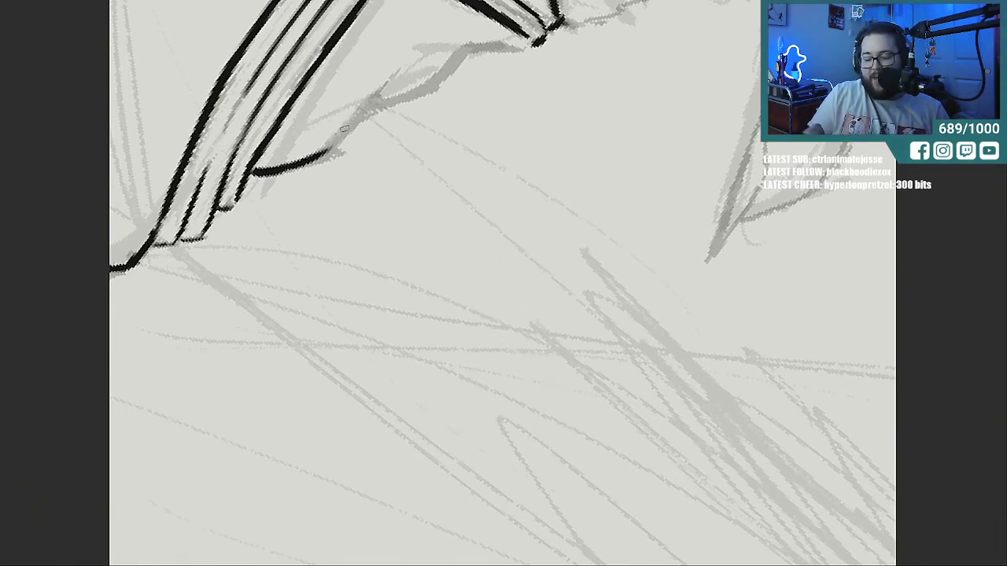
Ink the rest of the arm's lower edge up to the crossing band's corner, plus the short upper edge between the bands.
drag(328, 149, 403, 66)
mouse_move(370, 109)
mouse_down()
mouse_move(480, 48)
mouse_move(547, 31)
mouse_move(539, 42)
mouse_up()
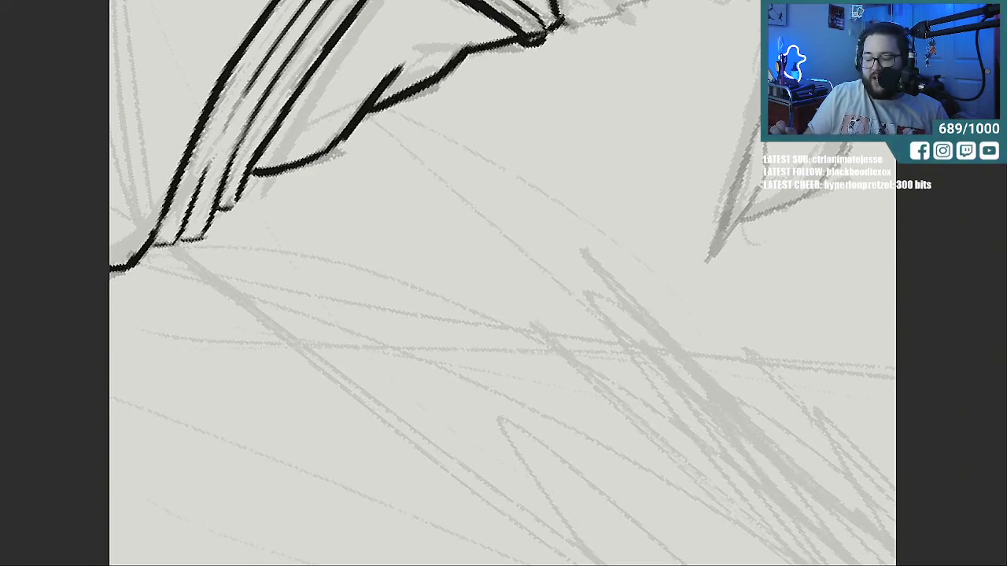
scroll(501, 283, up, 5)
scroll(502, 338, down, 1)
mouse_move(322, 234)
mouse_down()
mouse_move(368, 209)
mouse_move(427, 212)
mouse_up()
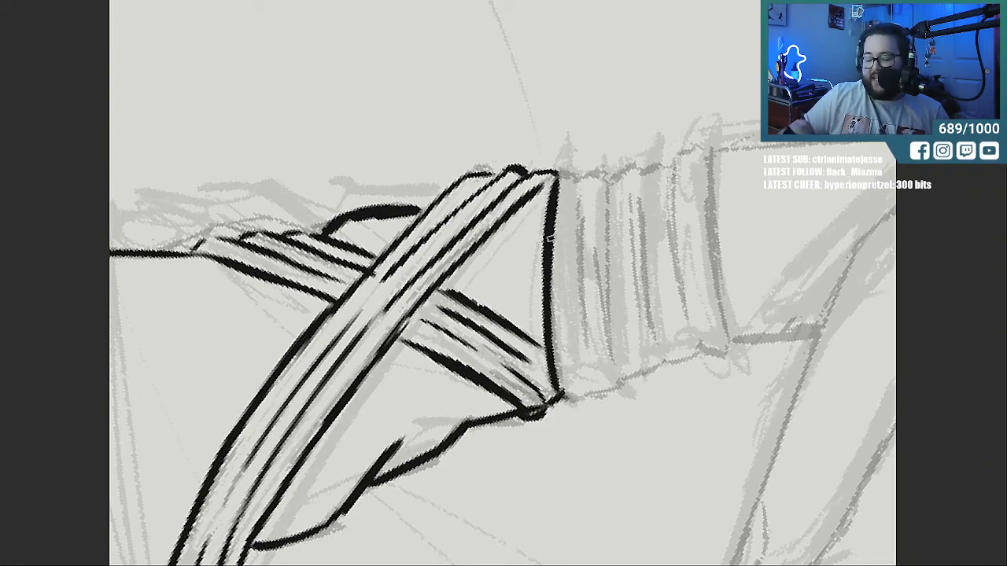
Ink the missing stretch of the upper sleeve's lower contour between the finished edges, with a fold line branching into the sleeve.
scroll(504, 314, left, 8)
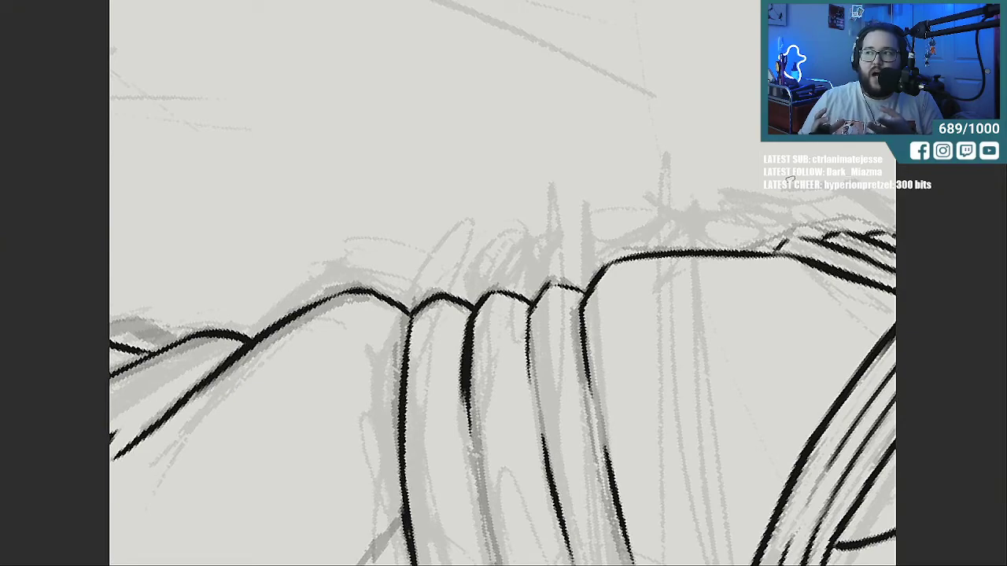
scroll(854, 195, down, 5)
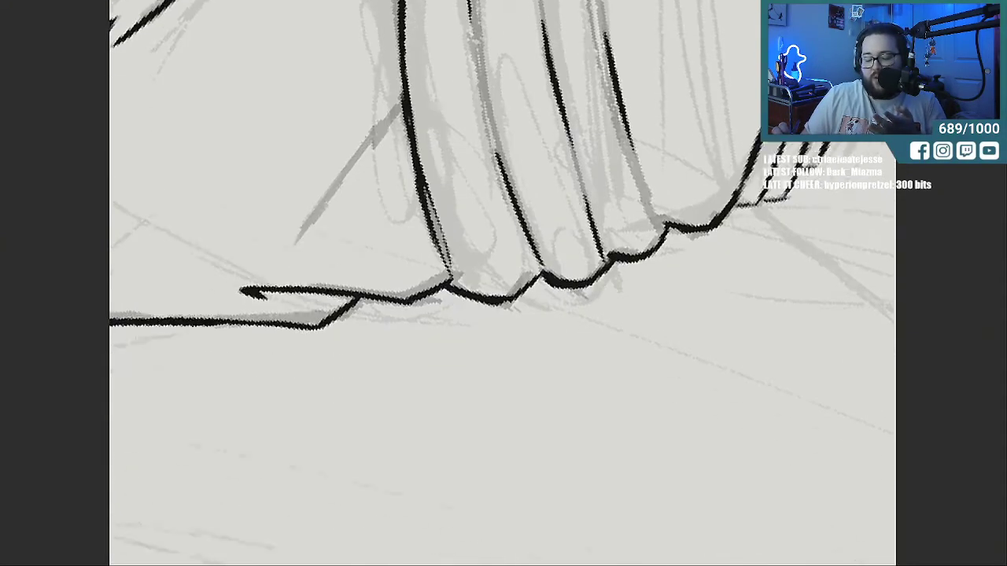
scroll(854, 195, up, 2)
scroll(730, 560, up, 5)
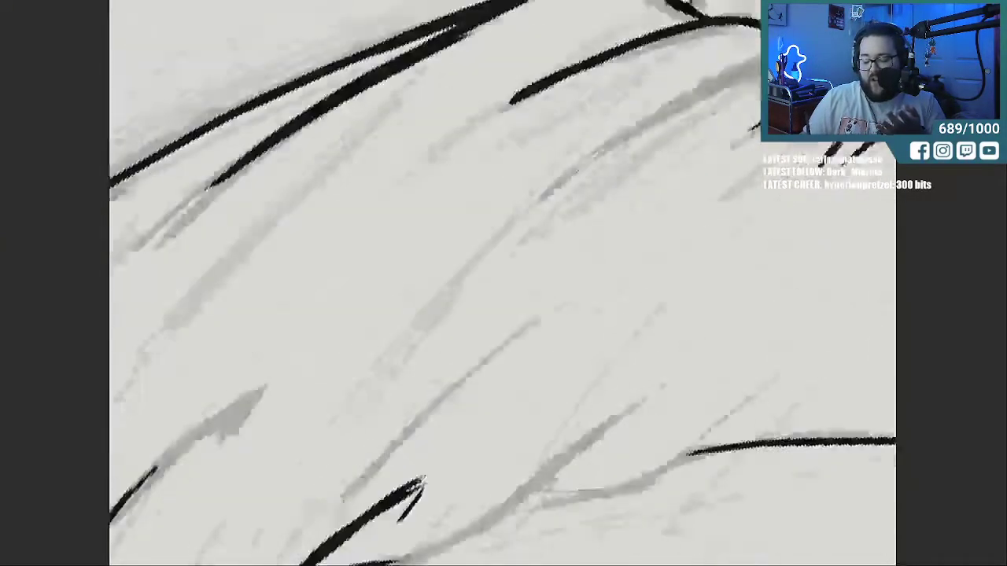
scroll(503, 314, down, 3)
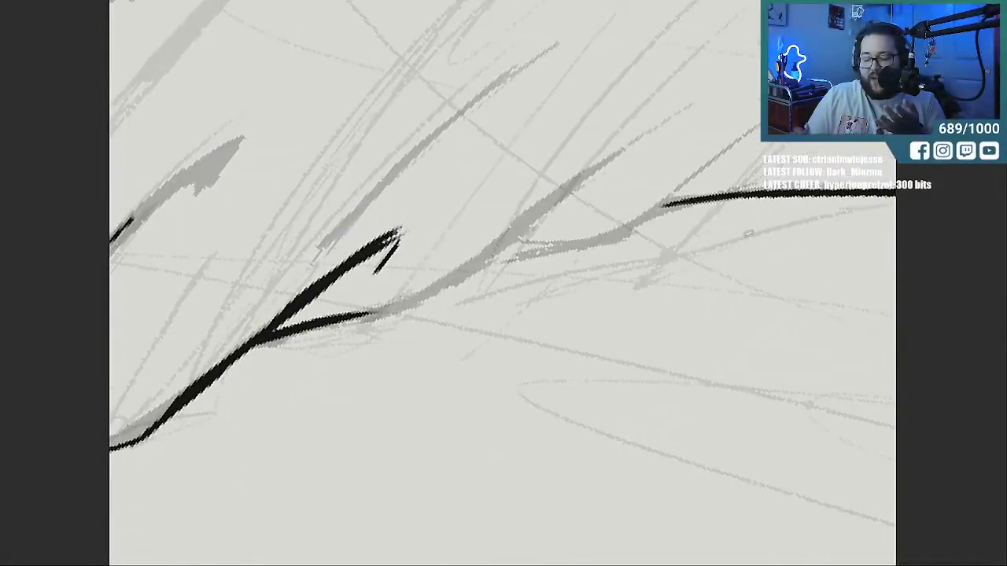
mouse_move(351, 318)
mouse_down()
mouse_move(469, 283)
mouse_move(610, 185)
mouse_up()
drag(471, 269, 696, 198)
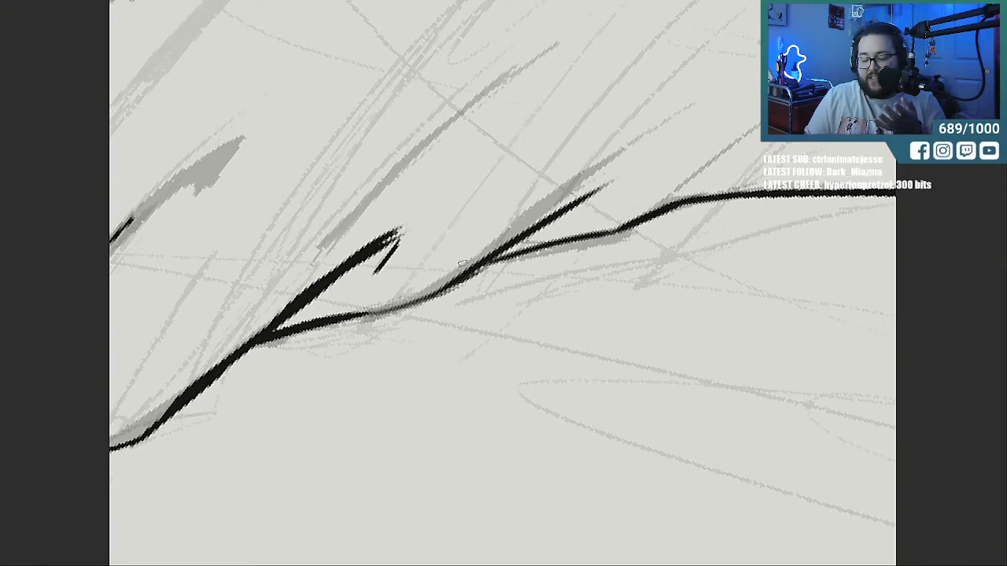
drag(353, 315, 428, 294)
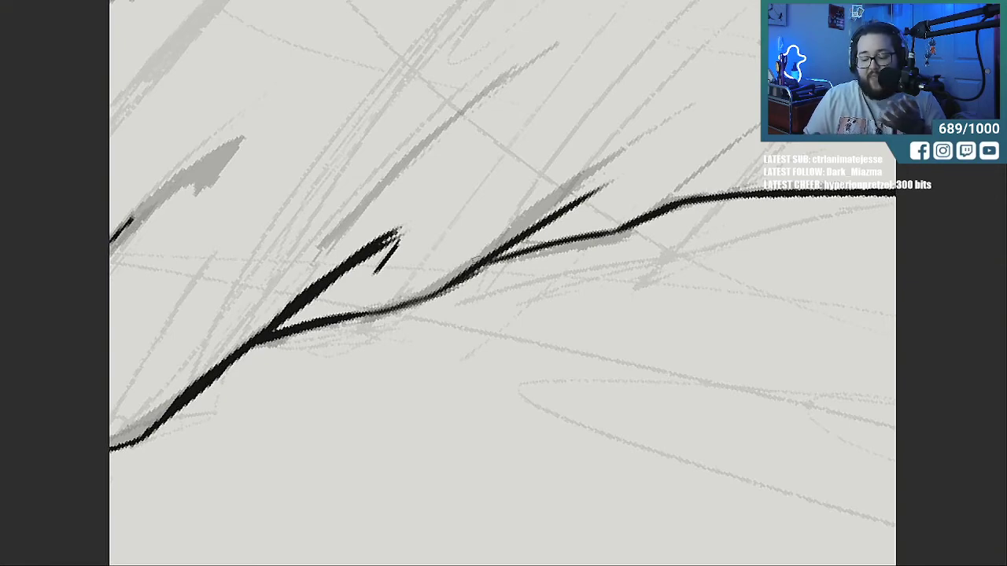
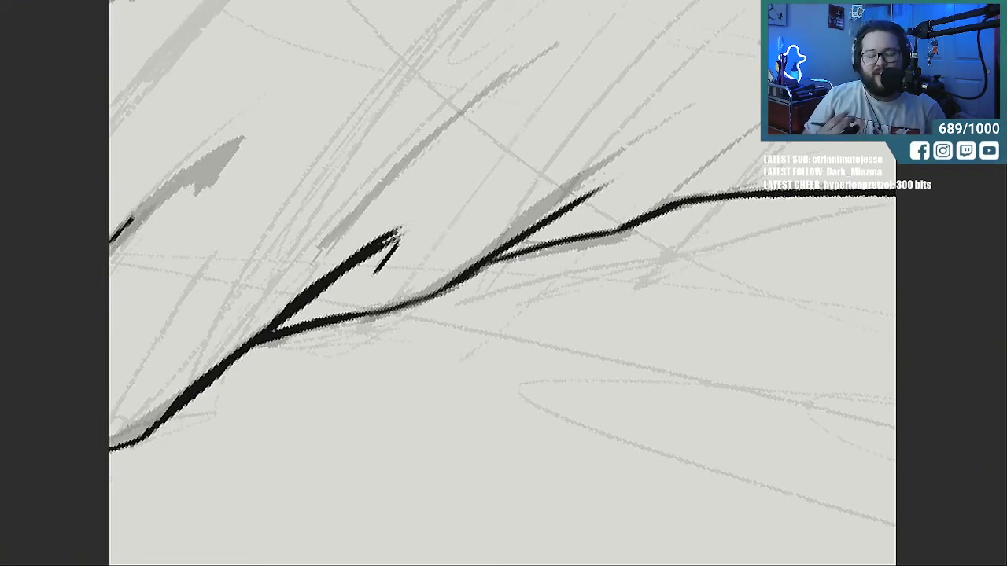
Ink the hair section line meeting the back of the head and the head contour just above and below their junction.
scroll(397, 250, down, 6)
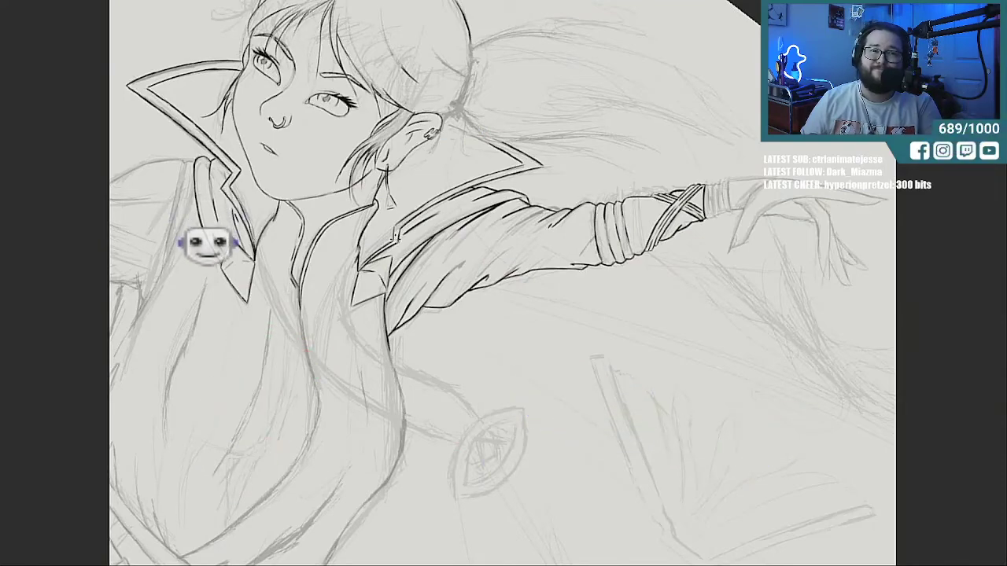
key(ctrl+plus)
key(ctrl+plus)
key(ctrl+plus)
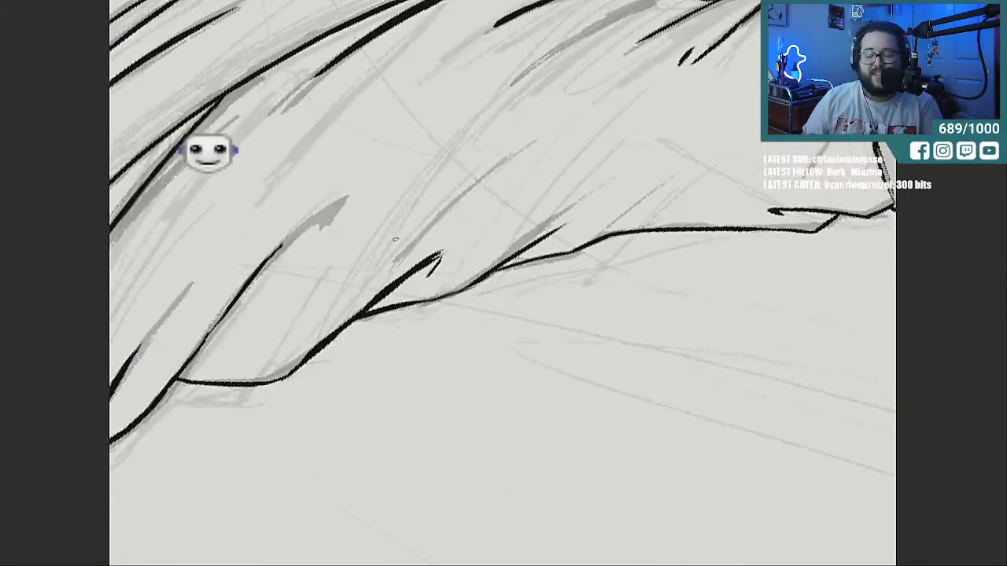
scroll(503, 283, up, 10)
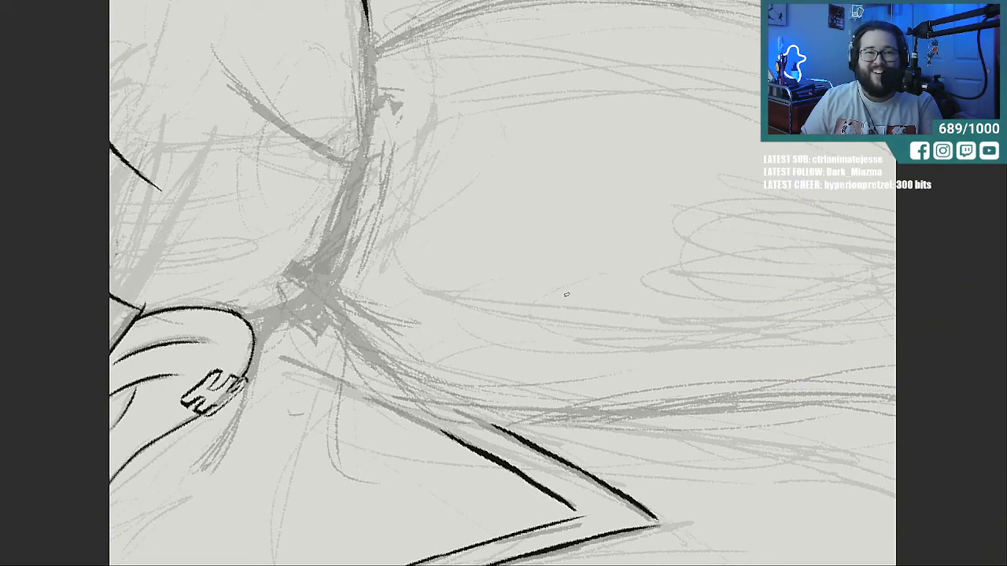
scroll(566, 294, up, 2)
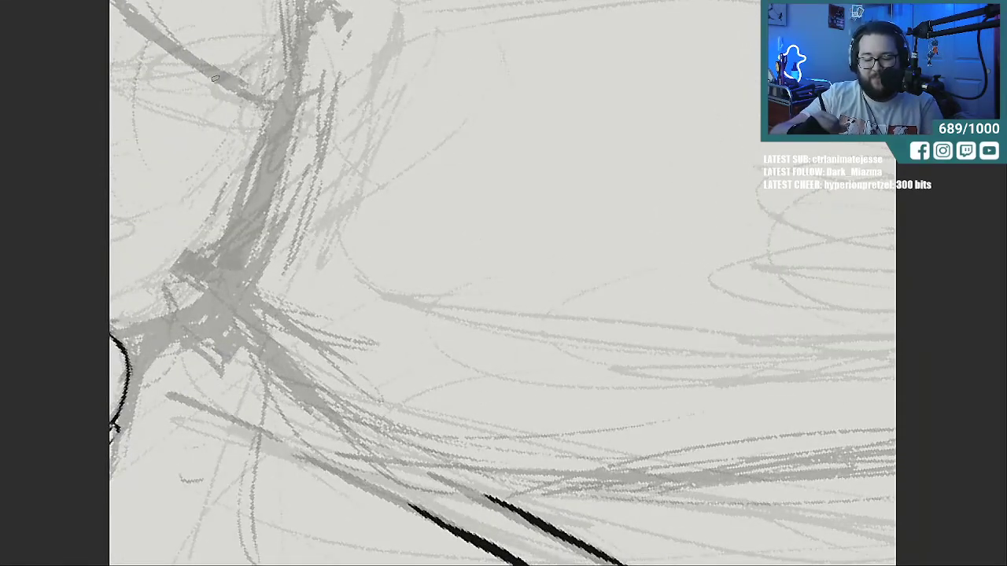
mouse_move(162, 40)
mouse_down()
mouse_move(291, 114)
mouse_move(303, 43)
mouse_up()
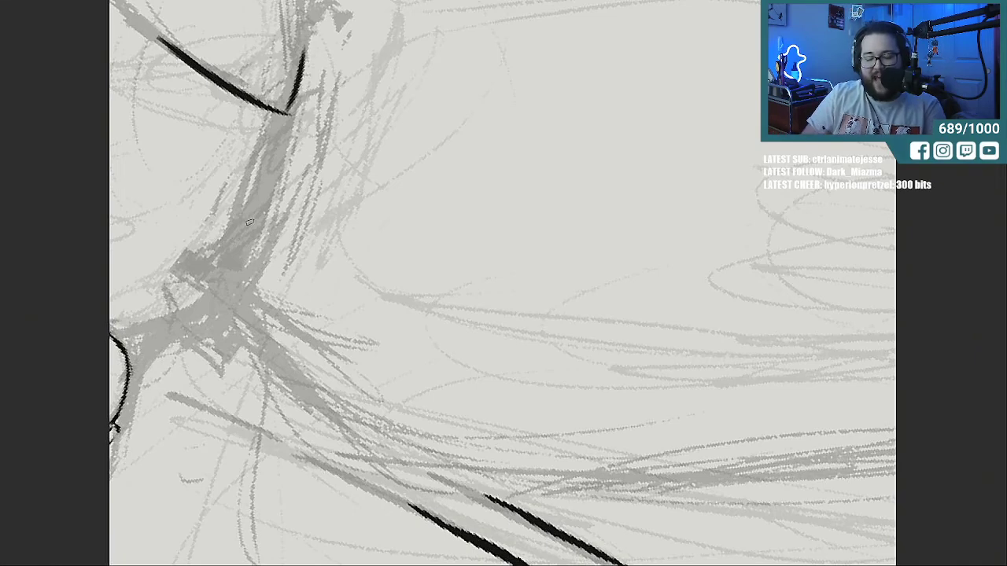
mouse_move(295, 97)
mouse_down()
mouse_move(285, 165)
mouse_move(252, 223)
mouse_up()
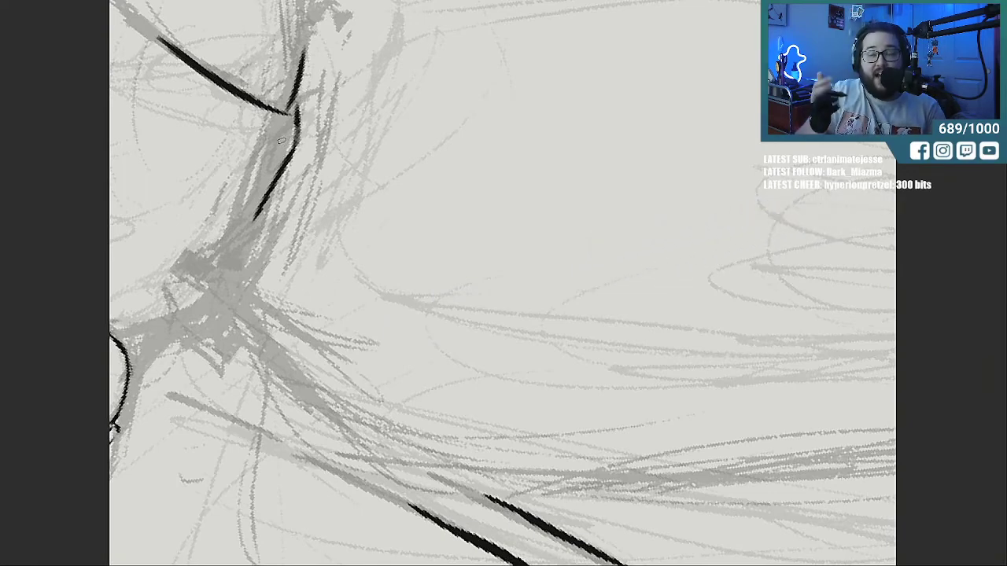
Continue the back-of-head contour down past the hair tie and join it to the top of the ear.
mouse_move(272, 186)
mouse_down()
mouse_move(243, 265)
mouse_move(204, 307)
mouse_up()
drag(682, 564, 453, 565)
mouse_move(685, 341)
mouse_down()
mouse_move(760, 326)
mouse_move(795, 293)
mouse_up()
drag(761, 322, 801, 294)
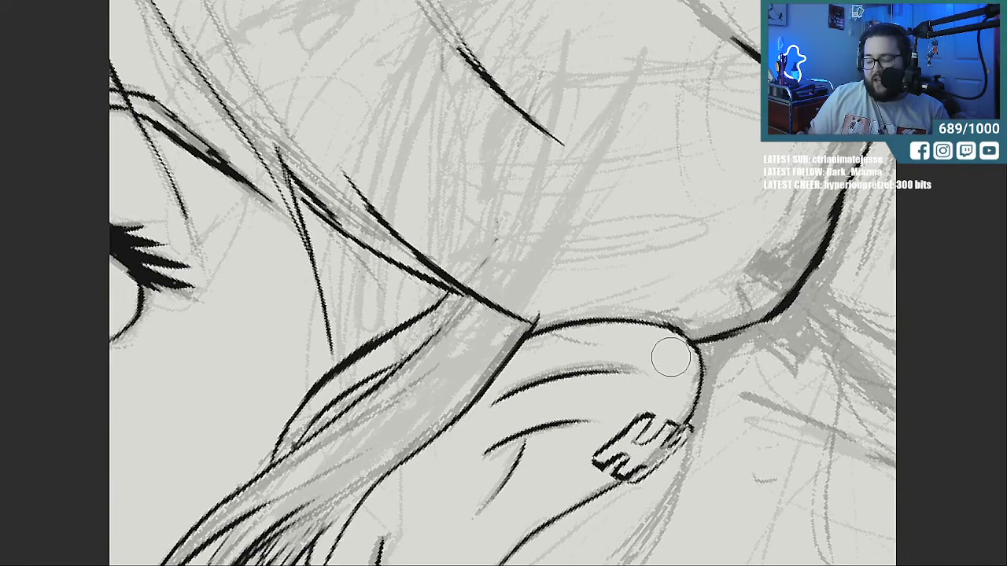
Doodle a creature's first large arm with its hand and shoulder lines over the loose hair sketch beside the head.
scroll(662, 509, right, 10)
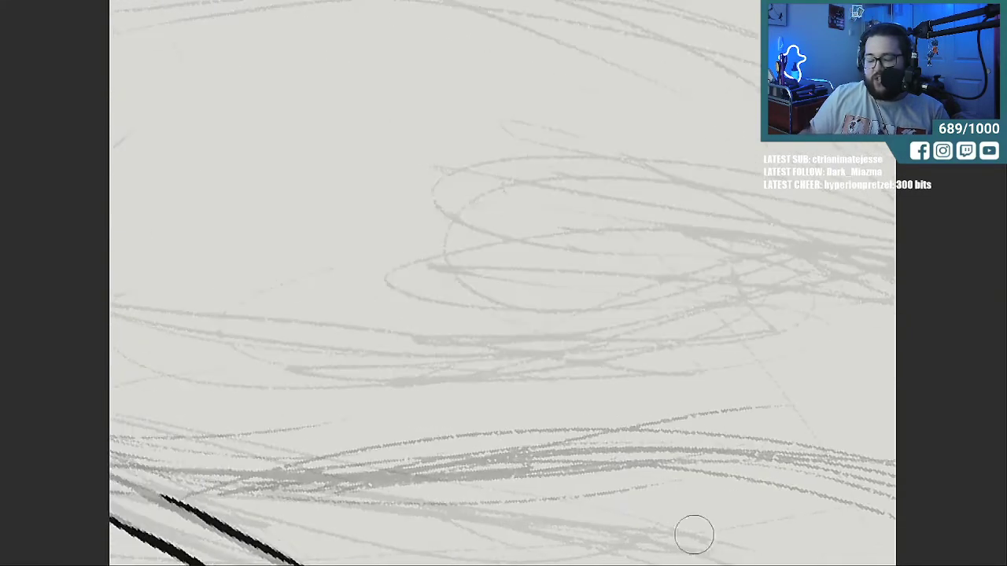
mouse_move(454, 229)
mouse_down()
mouse_move(432, 243)
mouse_move(409, 288)
mouse_move(437, 321)
mouse_up()
mouse_move(500, 252)
mouse_down()
mouse_move(495, 298)
mouse_move(508, 313)
mouse_move(472, 324)
mouse_up()
drag(486, 281, 497, 303)
mouse_move(440, 231)
mouse_down()
mouse_move(403, 110)
mouse_move(412, 26)
mouse_move(430, 56)
mouse_up()
mouse_move(497, 248)
mouse_down()
mouse_move(508, 195)
mouse_move(479, 83)
mouse_move(563, 167)
mouse_up()
drag(494, 88, 564, 161)
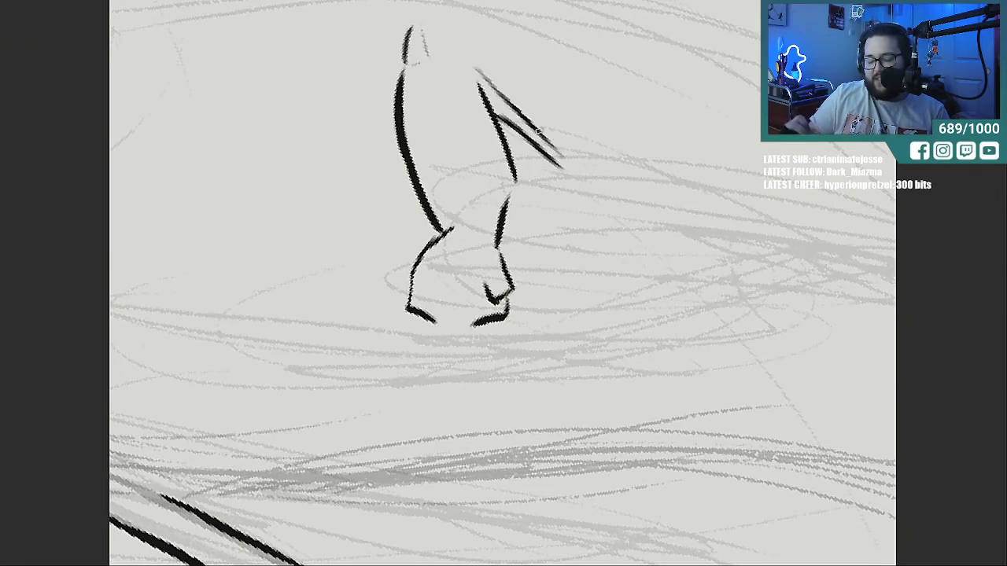
Doodle the creature's round head with pointed horns, short feet below it and the start of the opposite shoulder.
mouse_move(561, 170)
mouse_down()
mouse_move(582, 211)
mouse_move(572, 271)
mouse_up()
mouse_move(587, 236)
mouse_down()
mouse_move(586, 273)
mouse_move(608, 244)
mouse_move(618, 271)
mouse_move(636, 250)
mouse_up()
mouse_move(571, 154)
mouse_down()
mouse_move(587, 226)
mouse_move(630, 230)
mouse_move(643, 162)
mouse_move(601, 126)
mouse_move(560, 165)
mouse_up()
mouse_move(584, 132)
mouse_down()
mouse_move(568, 176)
mouse_move(591, 159)
mouse_move(566, 75)
mouse_up()
mouse_move(607, 151)
mouse_down()
mouse_move(632, 94)
mouse_move(615, 165)
mouse_move(676, 122)
mouse_up()
drag(639, 171, 698, 115)
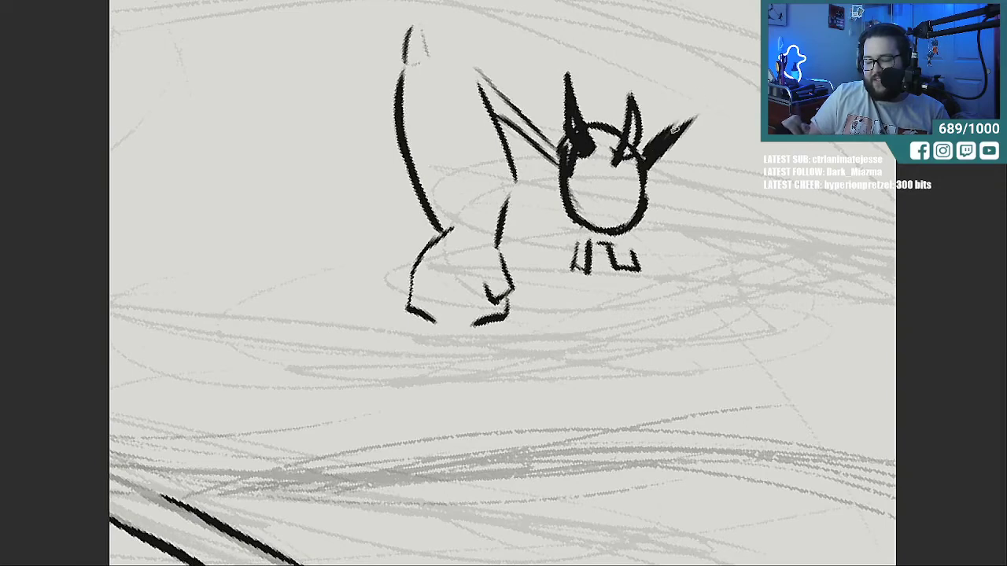
Add the creature's second large arm with a pointed shoulder tip, erase the whole doodle and return to the ear area.
drag(646, 145, 691, 106)
mouse_move(715, 52)
mouse_down()
mouse_move(691, 91)
mouse_move(706, 215)
mouse_up()
mouse_move(736, 73)
mouse_down()
mouse_move(749, 63)
mouse_move(742, 240)
mouse_move(731, 261)
mouse_move(692, 251)
mouse_move(678, 296)
mouse_move(696, 317)
mouse_up()
mouse_move(702, 322)
mouse_down()
mouse_move(759, 317)
mouse_move(752, 256)
mouse_up()
mouse_move(708, 39)
mouse_down()
mouse_move(740, 63)
mouse_move(722, 7)
mouse_move(700, 60)
mouse_up()
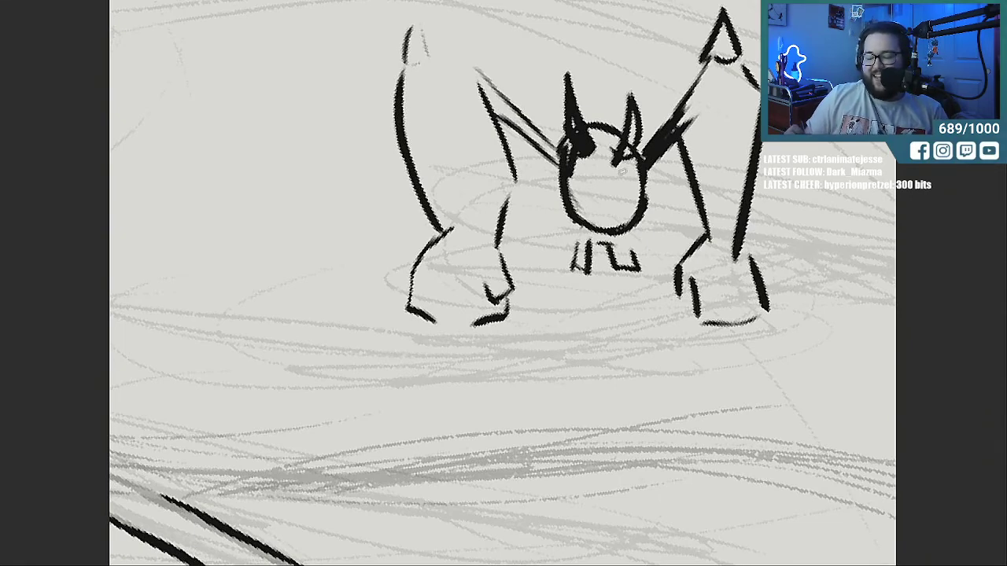
mouse_move(409, 35)
mouse_down()
mouse_move(422, 24)
mouse_move(443, 79)
mouse_move(397, 333)
mouse_move(609, 76)
mouse_move(595, 211)
mouse_move(620, 202)
mouse_move(740, 68)
mouse_up()
mouse_move(693, 260)
mouse_down()
mouse_move(740, 220)
mouse_move(774, 265)
mouse_up()
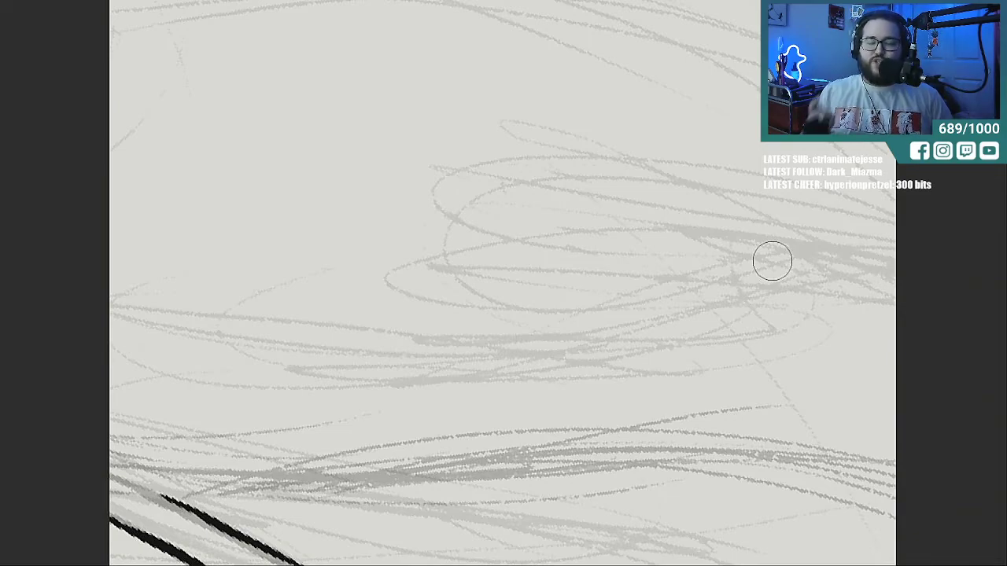
drag(720, 565, 672, 565)
drag(590, 551, 699, 550)
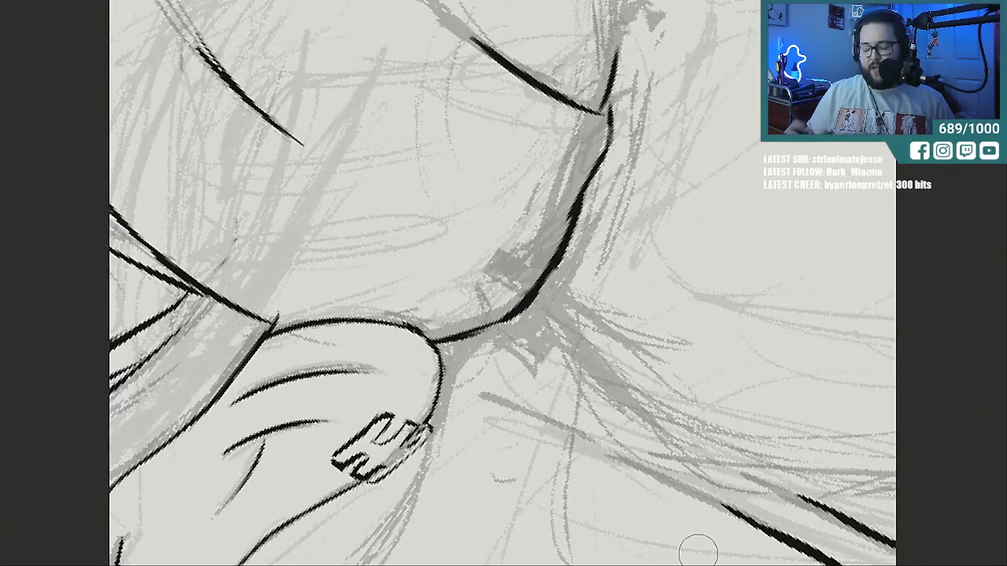
Ink a loose hair strand from the nape behind the ear down to the collar, adding its second edge.
mouse_move(903, 126)
mouse_down()
mouse_move(902, 176)
mouse_move(902, 155)
mouse_up()
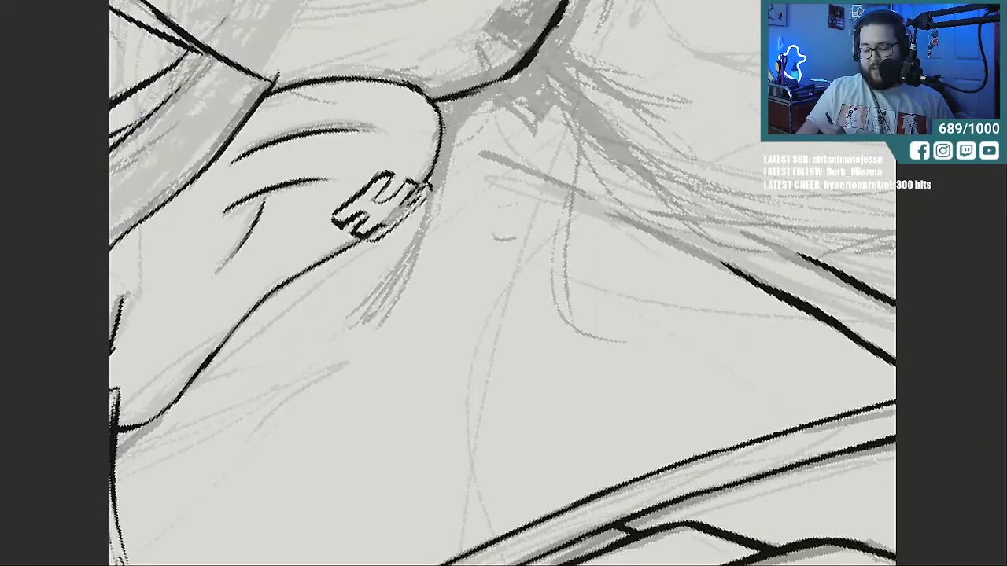
mouse_move(481, 89)
mouse_down()
mouse_move(535, 112)
mouse_move(717, 445)
mouse_up()
drag(558, 354, 565, 243)
drag(587, 150, 562, 340)
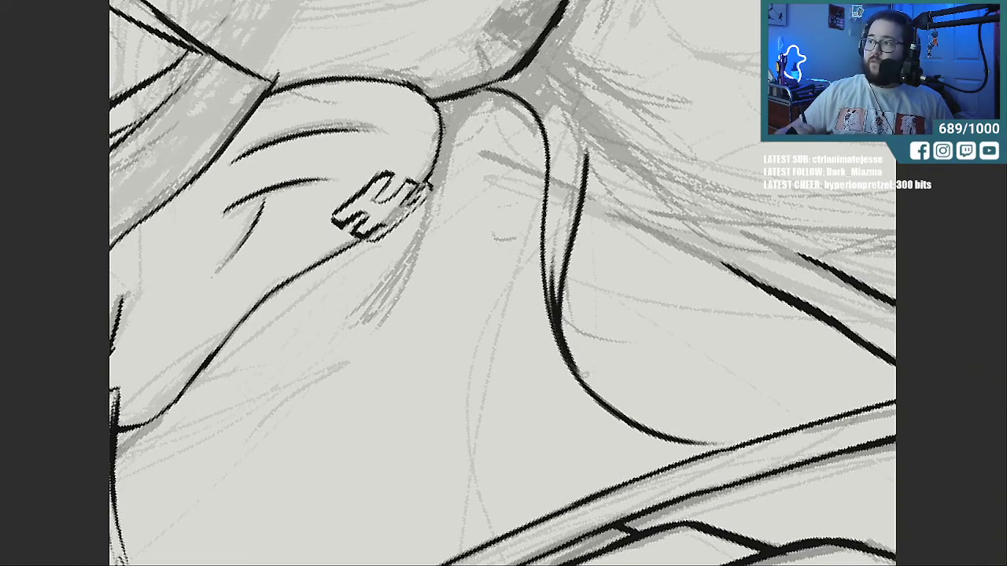
Ink the hair's lower edge from the nape, a short hanging wisp and the collar's back line running behind the strands to the ear.
mouse_move(555, 96)
mouse_down()
mouse_move(645, 202)
mouse_move(797, 235)
mouse_up()
mouse_move(581, 126)
mouse_down()
mouse_move(620, 165)
mouse_move(686, 315)
mouse_up()
drag(647, 225, 730, 264)
drag(450, 145, 541, 174)
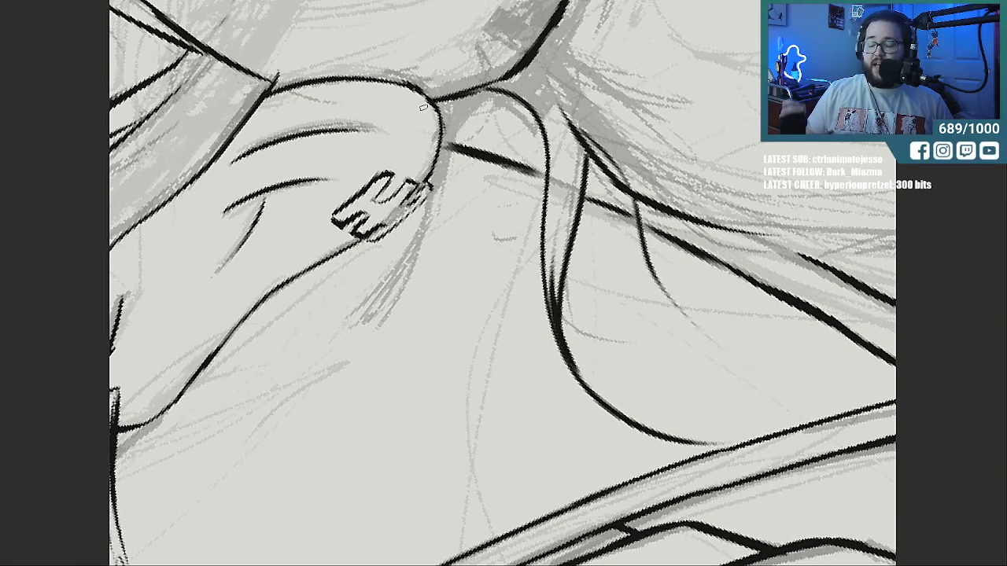
Doodle a small oval with short curved marks beside it on the neck, and erase it.
drag(425, 319, 461, 369)
drag(485, 324, 482, 358)
drag(494, 323, 496, 344)
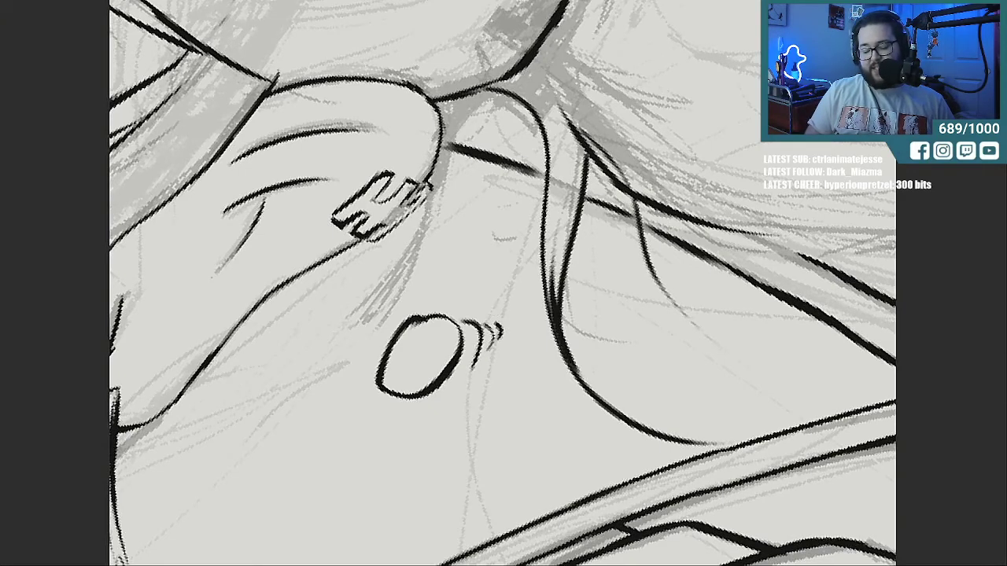
mouse_move(421, 338)
mouse_down()
mouse_move(400, 359)
mouse_move(479, 373)
mouse_move(487, 337)
mouse_up()
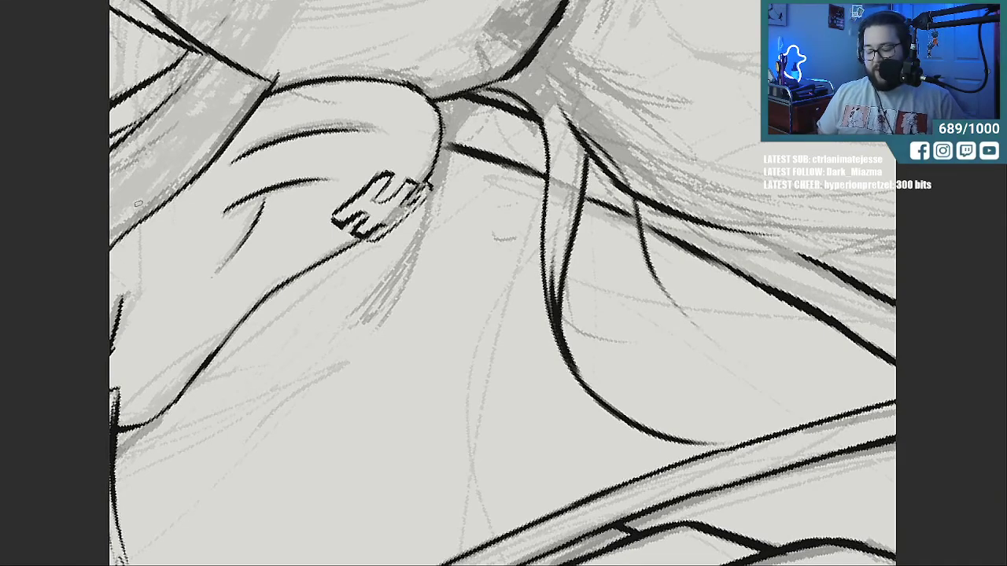
Doodle an outlined block letter T on the empty canvas area above the sketch, erasing the line inside its stem.
mouse_move(383, 206)
mouse_down()
mouse_move(798, 561)
mouse_move(731, 515)
mouse_up()
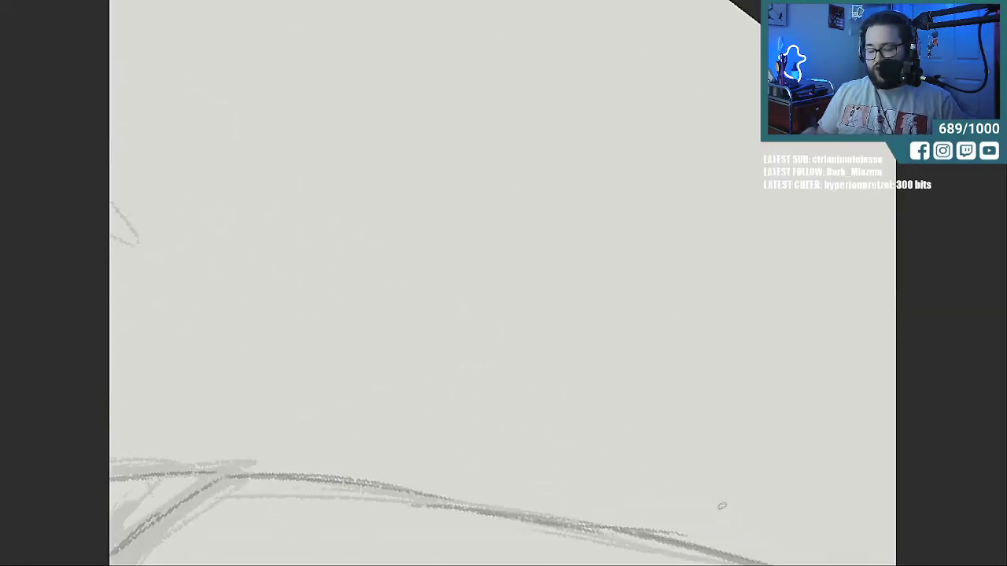
drag(389, 120, 551, 83)
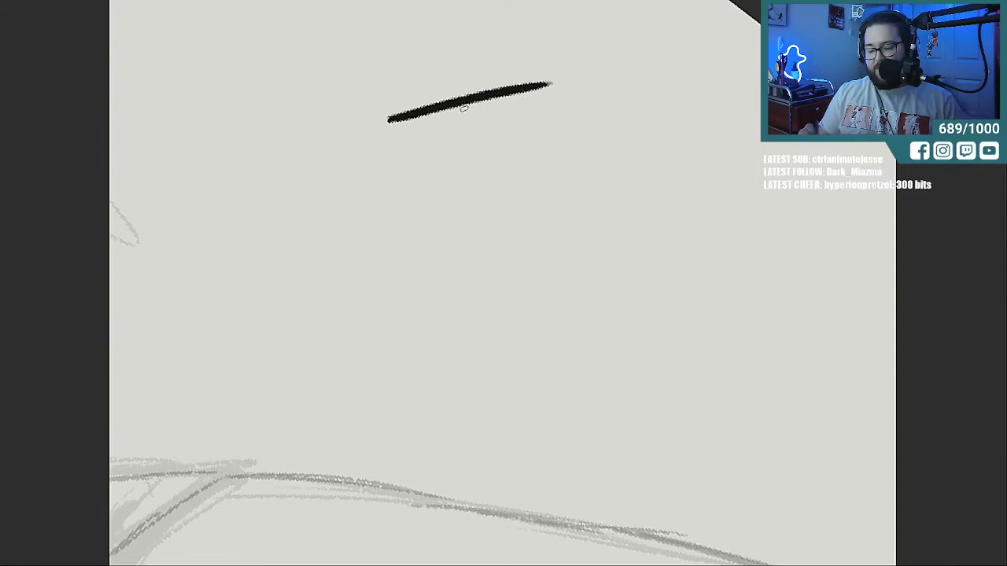
drag(462, 106, 474, 228)
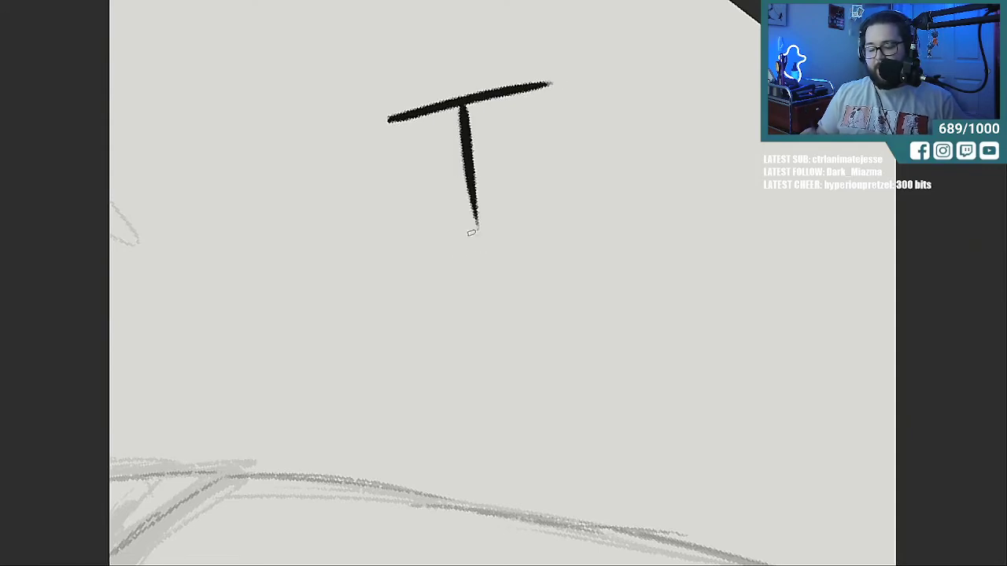
mouse_move(385, 118)
mouse_down()
mouse_move(387, 149)
mouse_move(447, 128)
mouse_up()
drag(549, 89, 555, 103)
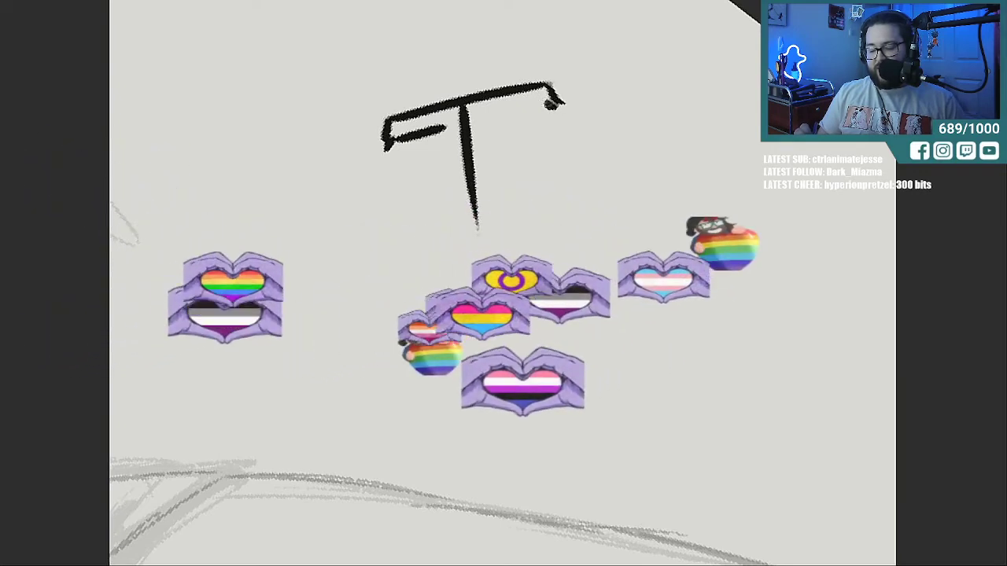
drag(450, 271, 491, 266)
drag(495, 232, 511, 243)
mouse_move(483, 116)
mouse_down()
mouse_move(504, 239)
mouse_move(520, 260)
mouse_move(443, 262)
mouse_up()
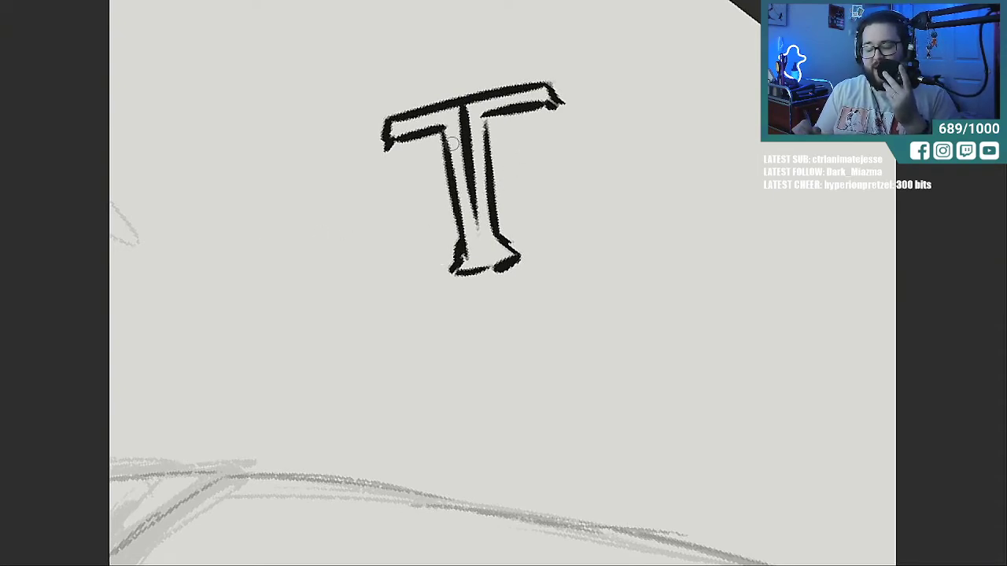
drag(465, 118, 480, 242)
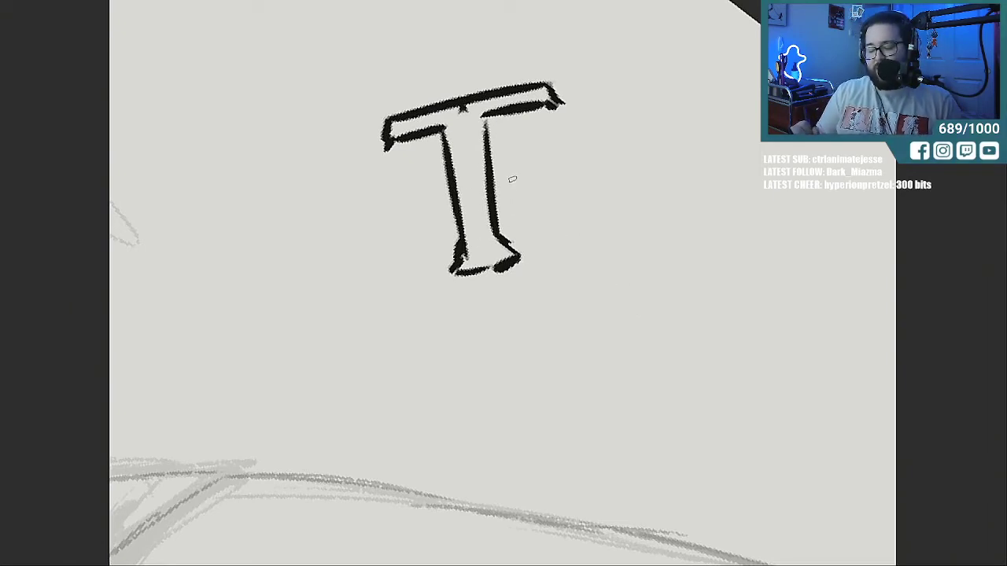
Doodle an outlined lowercase r beside the block letter T.
mouse_move(512, 188)
mouse_down()
mouse_move(535, 218)
mouse_move(550, 265)
mouse_move(522, 309)
mouse_up()
drag(551, 264, 520, 305)
mouse_move(507, 187)
mouse_down()
mouse_move(612, 165)
mouse_move(615, 196)
mouse_move(581, 201)
mouse_up()
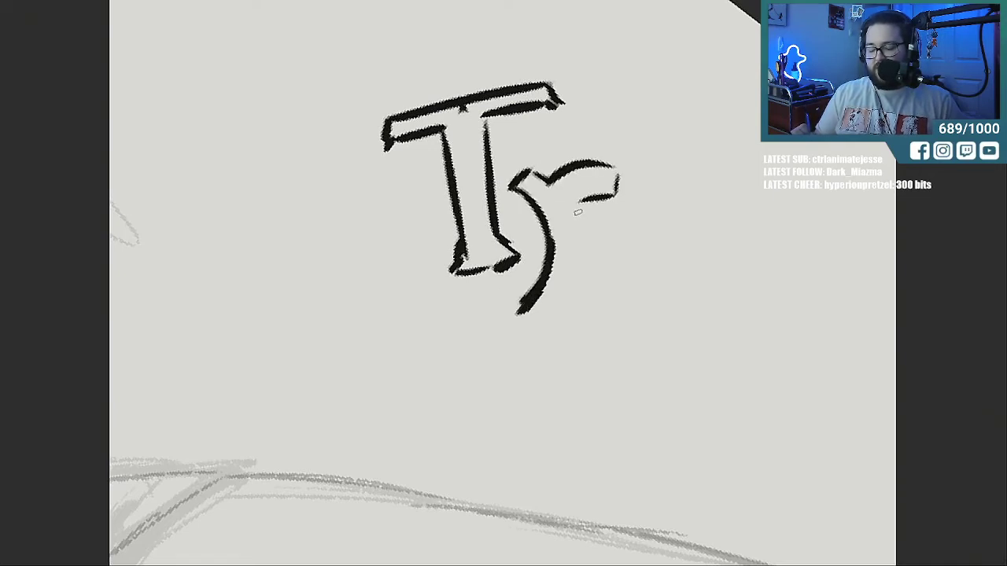
drag(528, 304, 564, 299)
mouse_move(569, 292)
mouse_down()
mouse_move(577, 236)
mouse_move(565, 210)
mouse_move(559, 292)
mouse_up()
drag(560, 208, 588, 196)
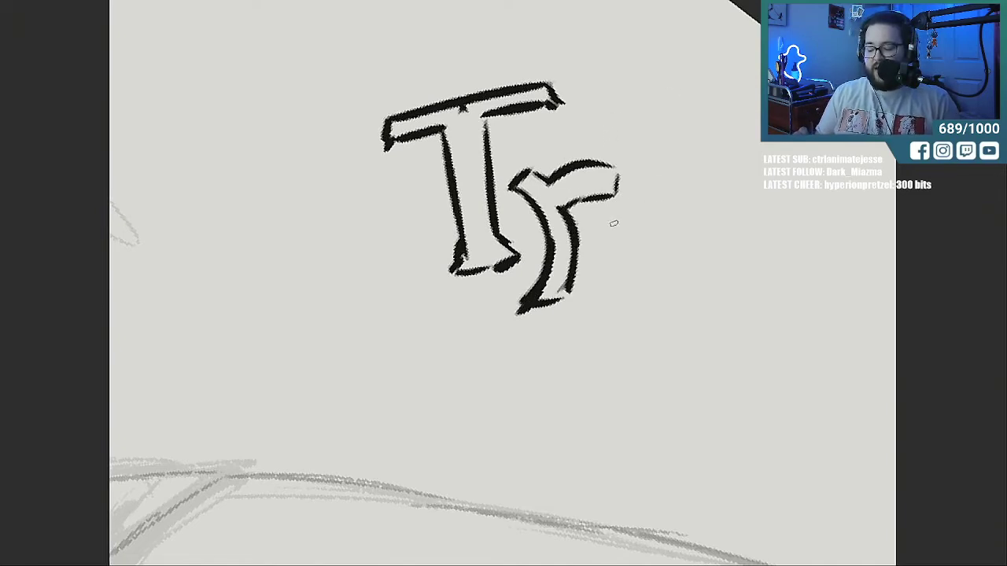
Complete the doodled word "Tree" with two thickened e's and a long slanted underline.
mouse_move(630, 222)
mouse_down()
mouse_move(670, 210)
mouse_move(593, 267)
mouse_move(689, 245)
mouse_up()
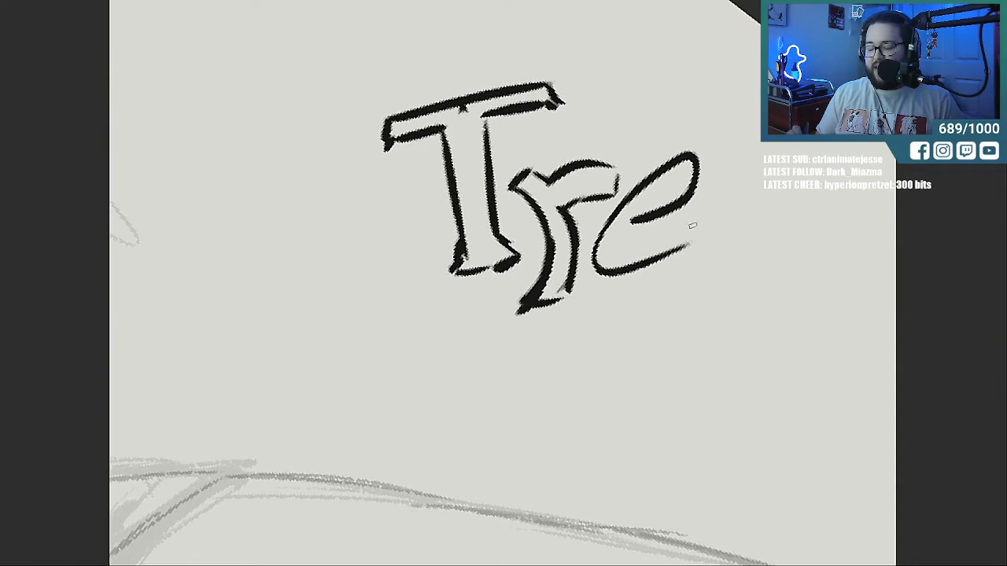
mouse_move(715, 194)
mouse_down()
mouse_move(774, 181)
mouse_move(769, 230)
mouse_up()
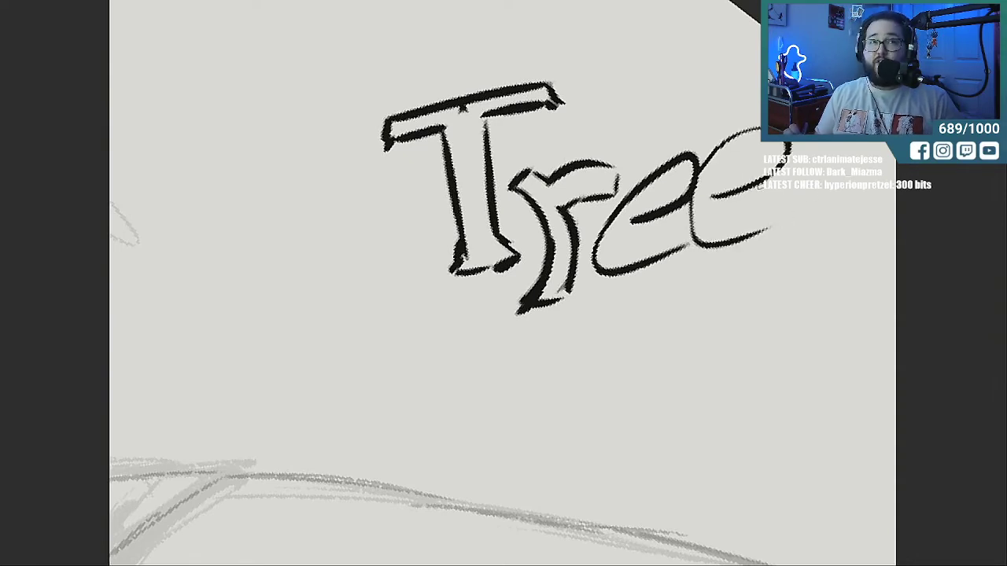
mouse_move(641, 212)
mouse_down()
mouse_move(676, 178)
mouse_move(606, 263)
mouse_up()
mouse_move(719, 193)
mouse_down()
mouse_move(752, 172)
mouse_move(740, 147)
mouse_move(705, 227)
mouse_move(751, 230)
mouse_move(779, 211)
mouse_up()
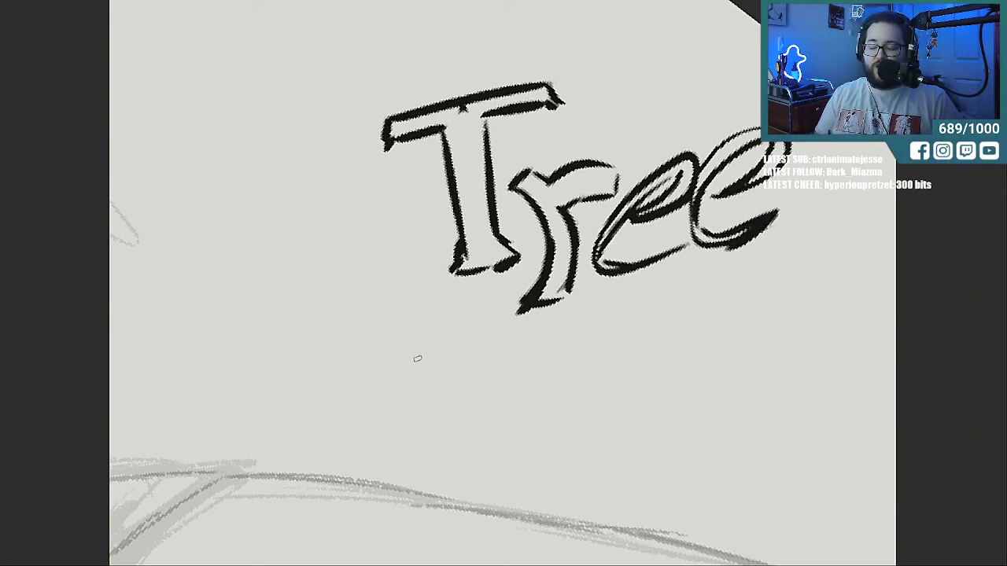
drag(413, 367, 897, 253)
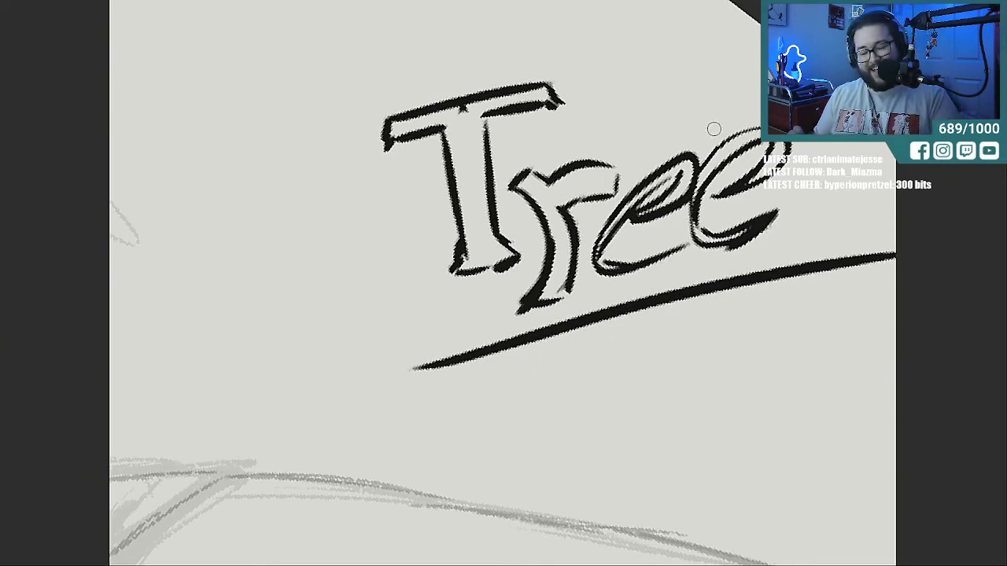
Erase the whole "Tree" lettering and its underline.
mouse_move(747, 146)
mouse_down()
mouse_move(593, 263)
mouse_move(621, 331)
mouse_move(860, 272)
mouse_move(423, 398)
mouse_move(498, 258)
mouse_move(641, 108)
mouse_move(389, 142)
mouse_move(421, 107)
mouse_up()
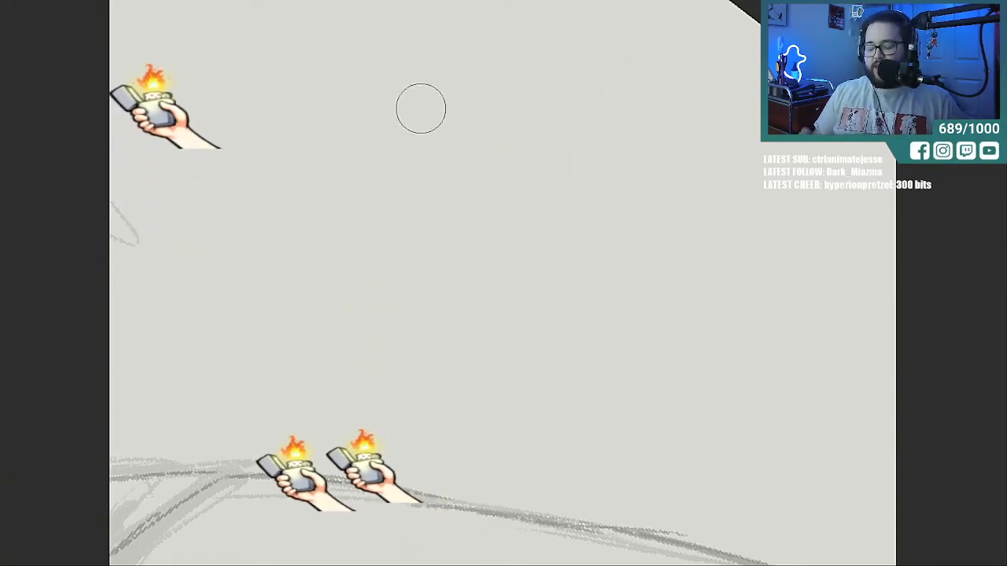
drag(753, 565, 785, 565)
drag(481, 218, 455, 313)
click(774, 564)
Extend the hair's lower edge past the collar, and ink the start of the ponytail's upper edge where it leaves the back of the head.
mouse_move(260, 259)
mouse_down()
mouse_move(504, 550)
mouse_move(700, 552)
mouse_up()
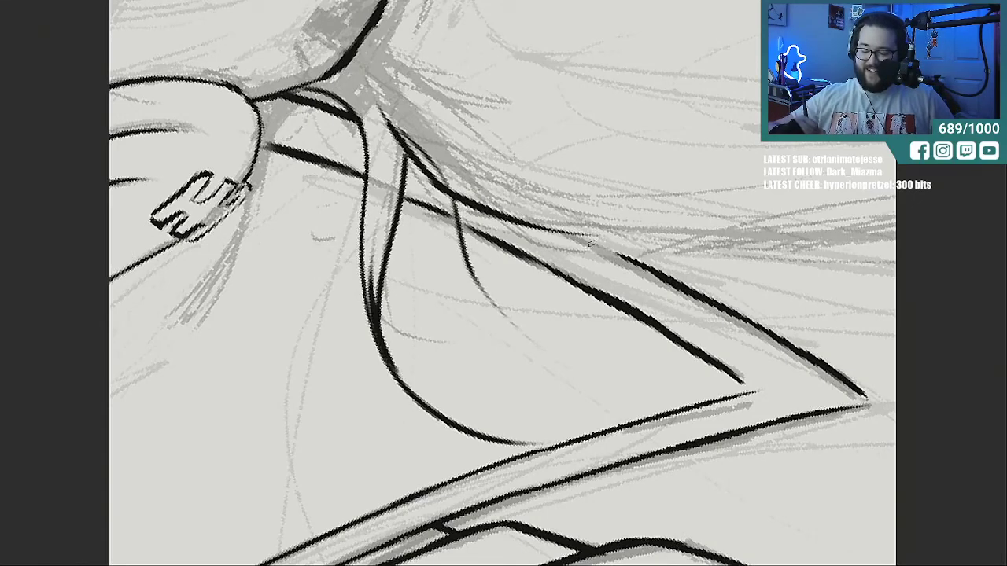
drag(527, 226, 690, 244)
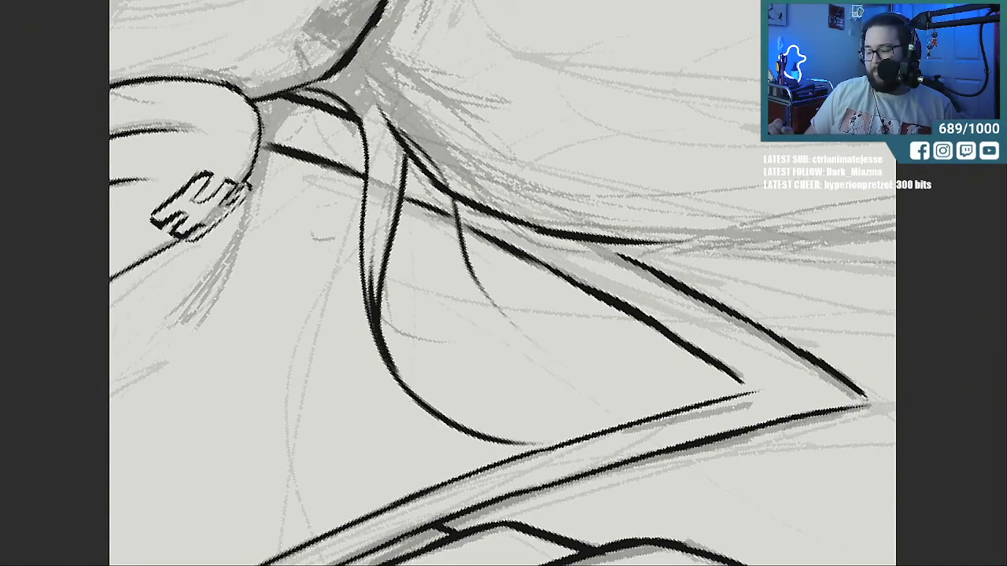
drag(472, 63, 472, 531)
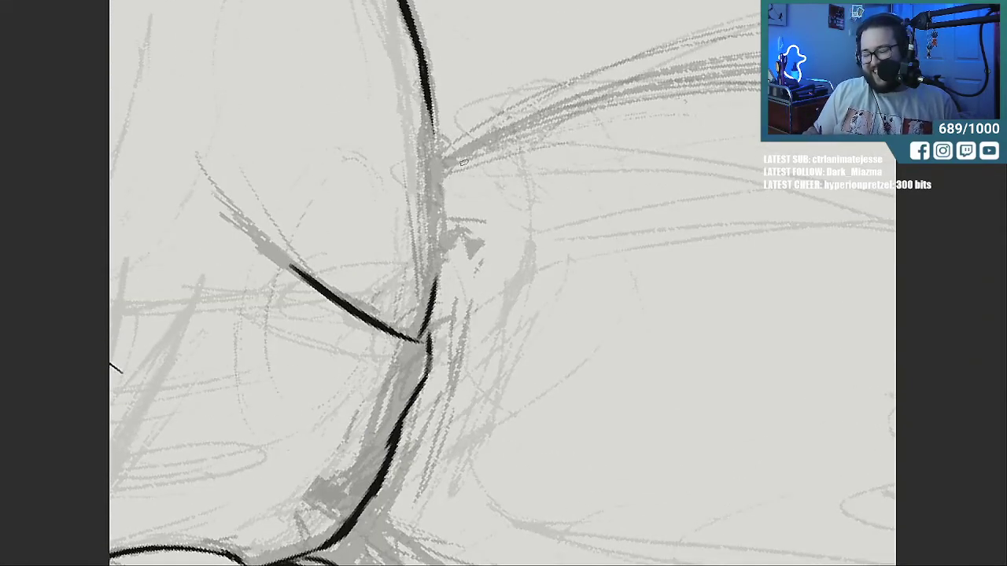
mouse_move(437, 168)
mouse_down()
mouse_move(596, 106)
mouse_move(739, 97)
mouse_up()
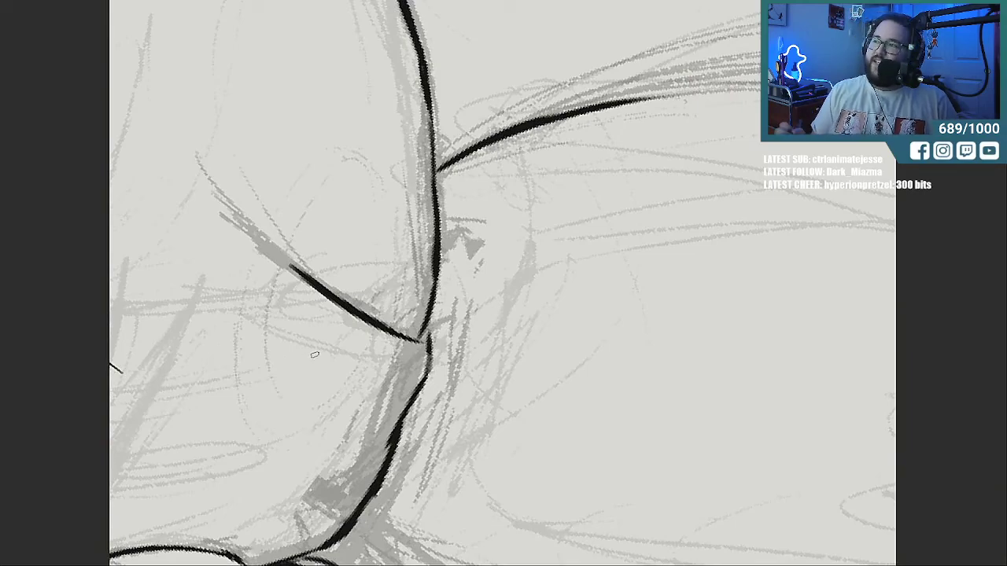
Continue the ponytail's lower edge beyond the collar with broken strokes, and branch a long strand curving down above the sleeve.
key(ctrl+minus)
key(ctrl+minus)
key(ctrl+minus)
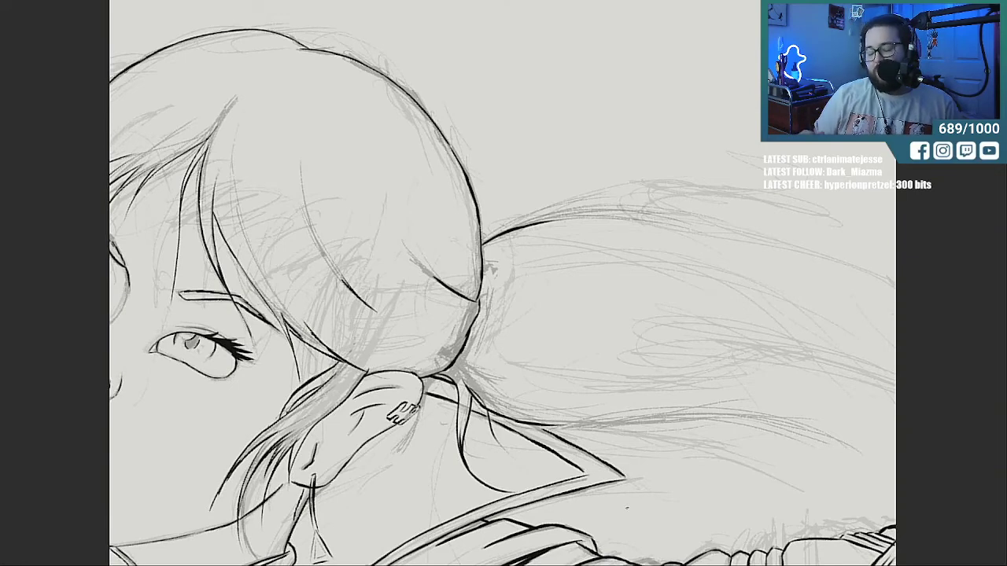
scroll(707, 457, right, 5)
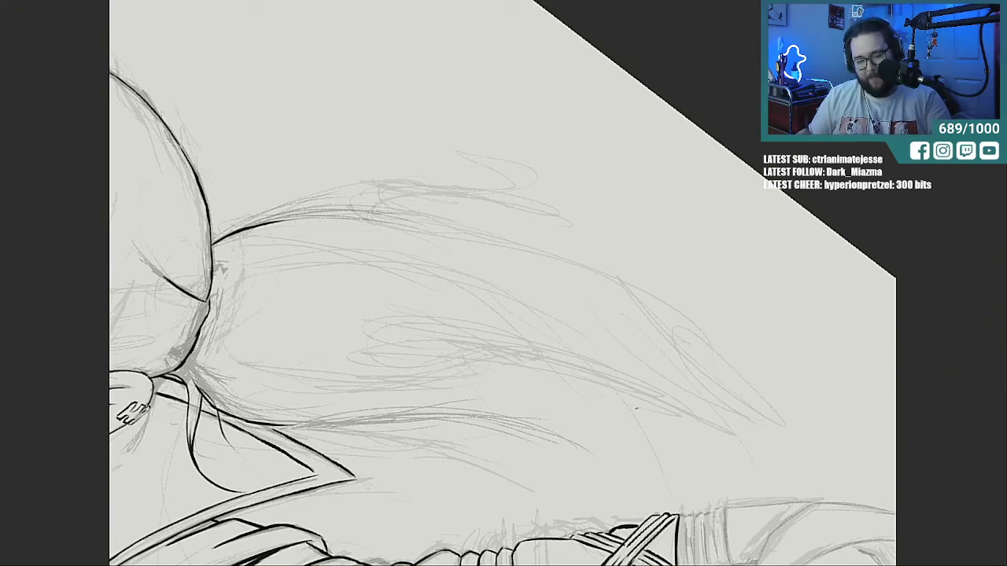
scroll(636, 409, up, 3)
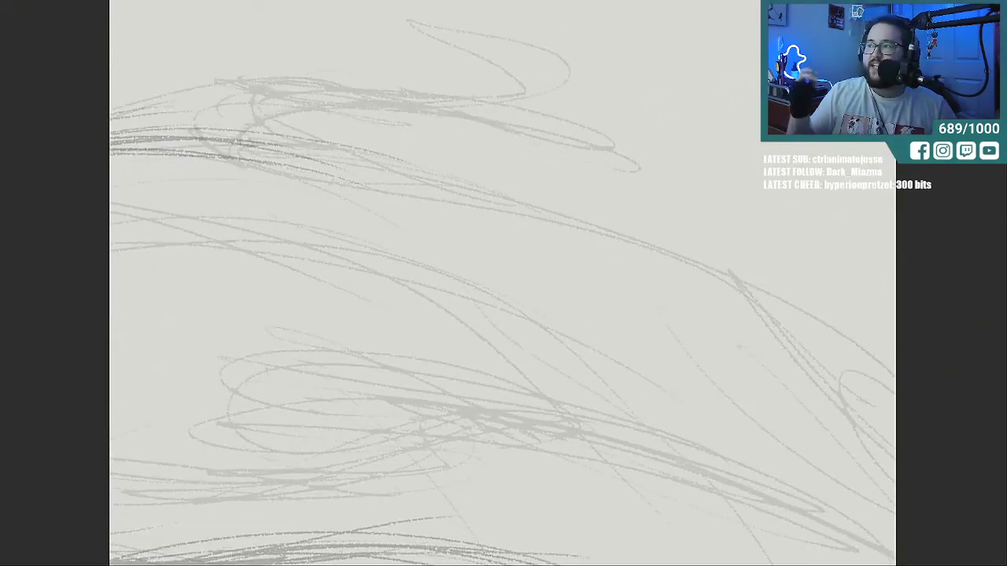
scroll(504, 283, down, 3)
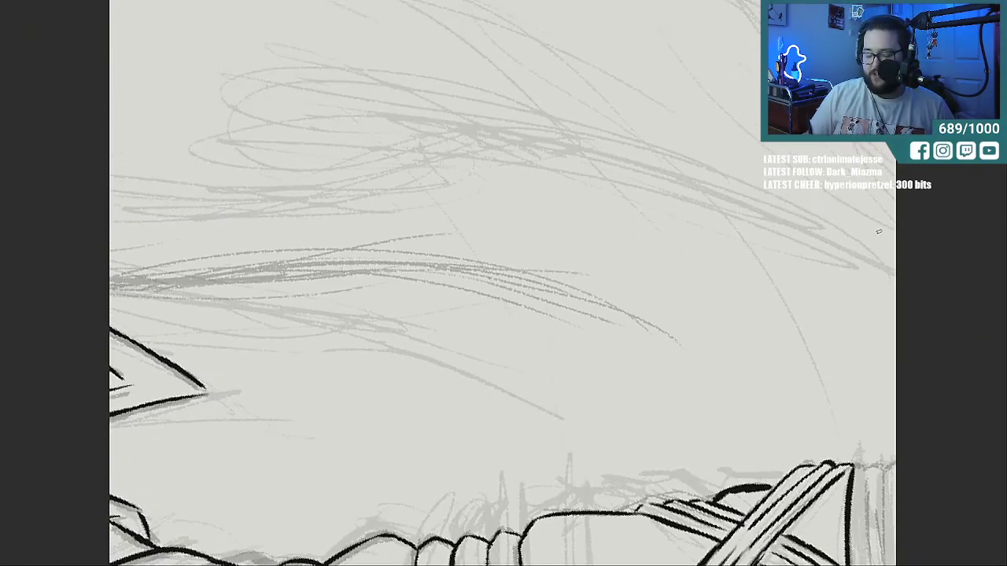
scroll(504, 283, left, 5)
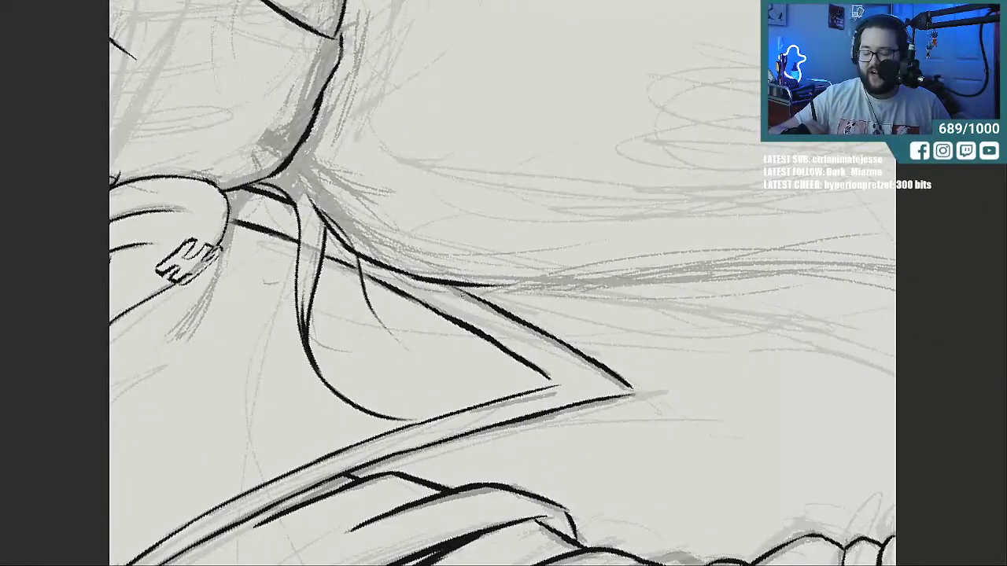
mouse_move(455, 286)
mouse_down()
mouse_move(593, 283)
mouse_move(679, 267)
mouse_up()
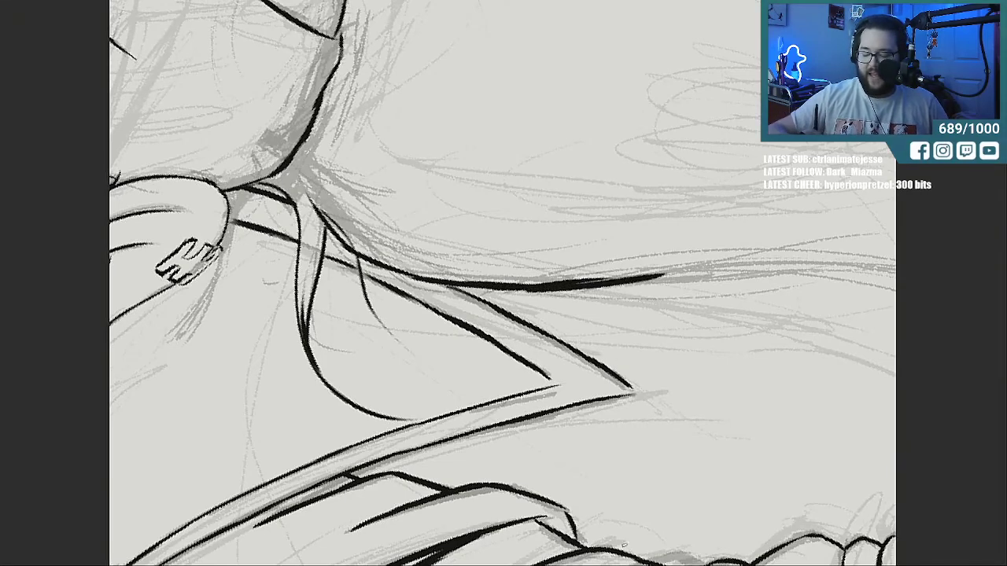
scroll(503, 283, right, 3)
drag(504, 273, 695, 270)
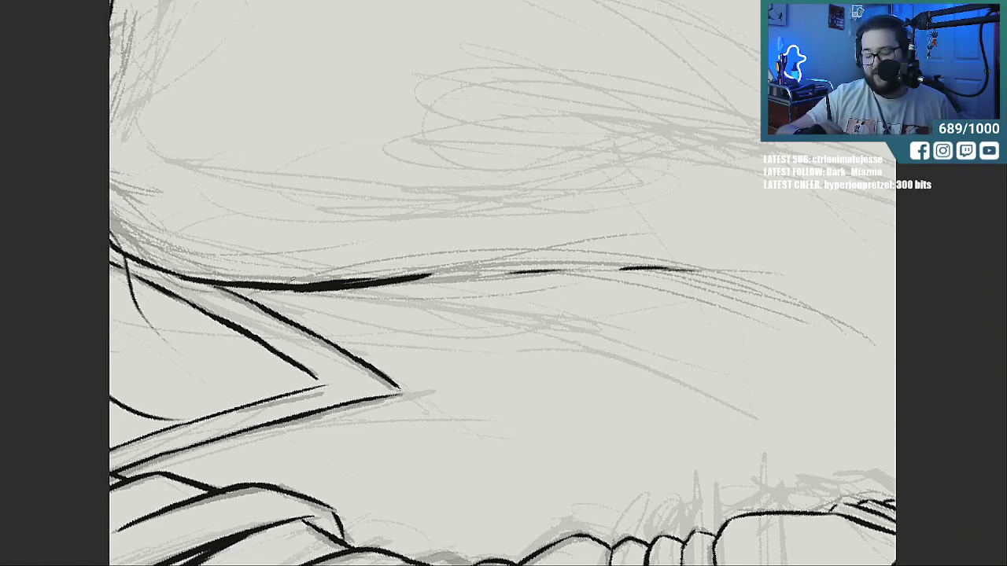
mouse_move(293, 287)
mouse_down()
mouse_move(511, 310)
mouse_move(740, 397)
mouse_up()
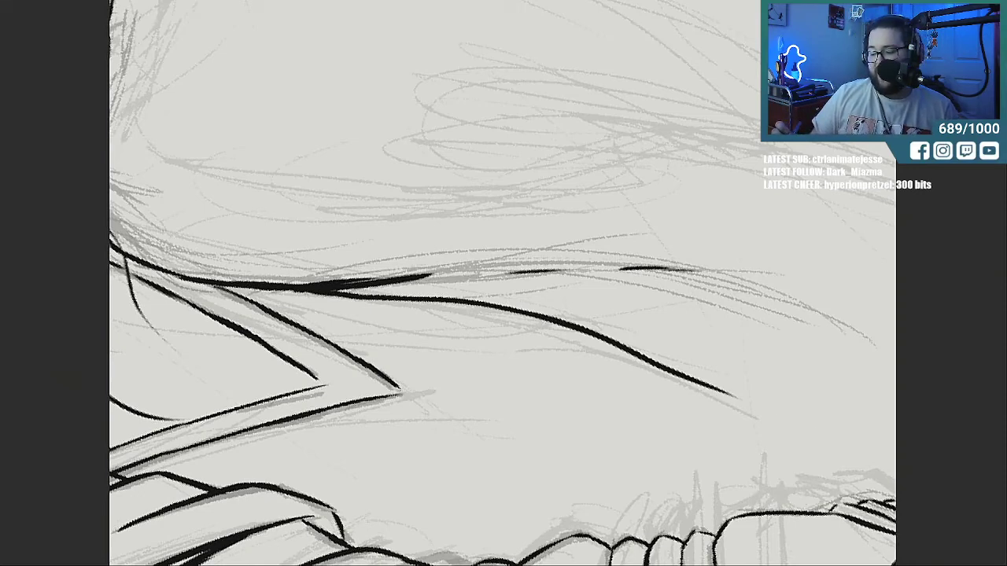
Extend the ponytail's upper edge along the sketch, and branch a long thin wisp off the top of it.
scroll(502, 284, up, 5)
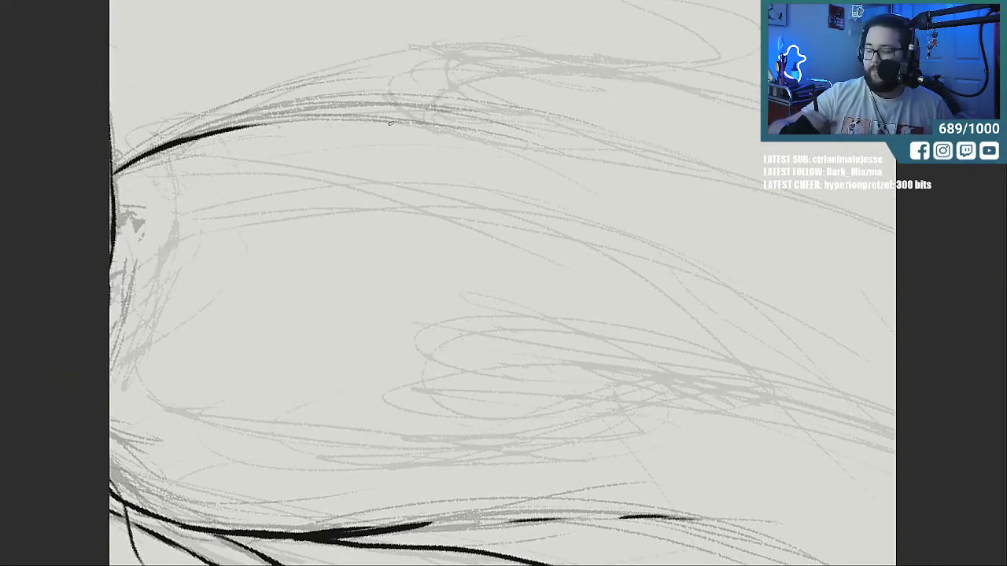
mouse_move(272, 124)
mouse_down()
mouse_move(455, 119)
mouse_move(535, 135)
mouse_up()
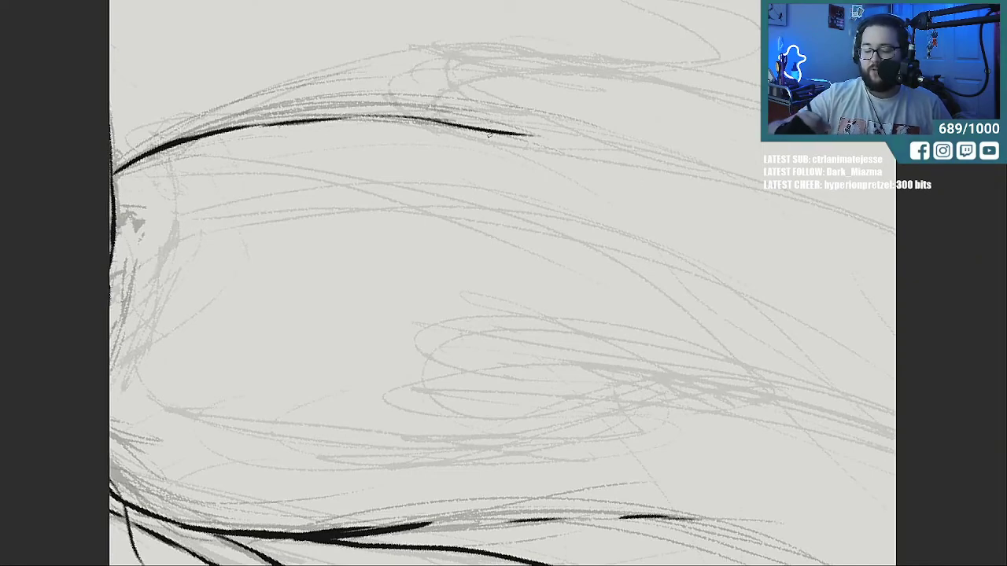
mouse_move(432, 105)
mouse_down()
mouse_move(509, 101)
mouse_move(759, 122)
mouse_up()
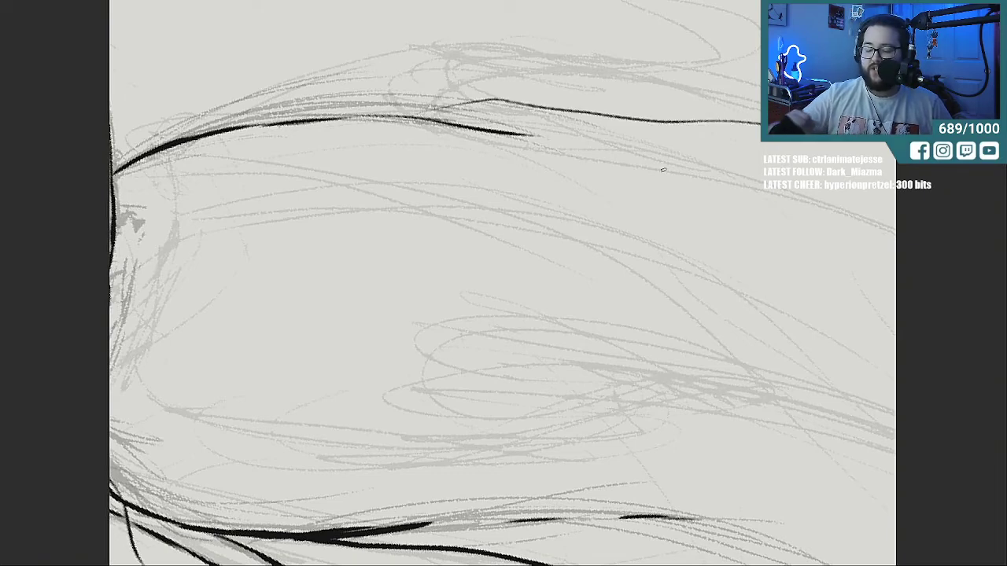
drag(424, 113, 535, 100)
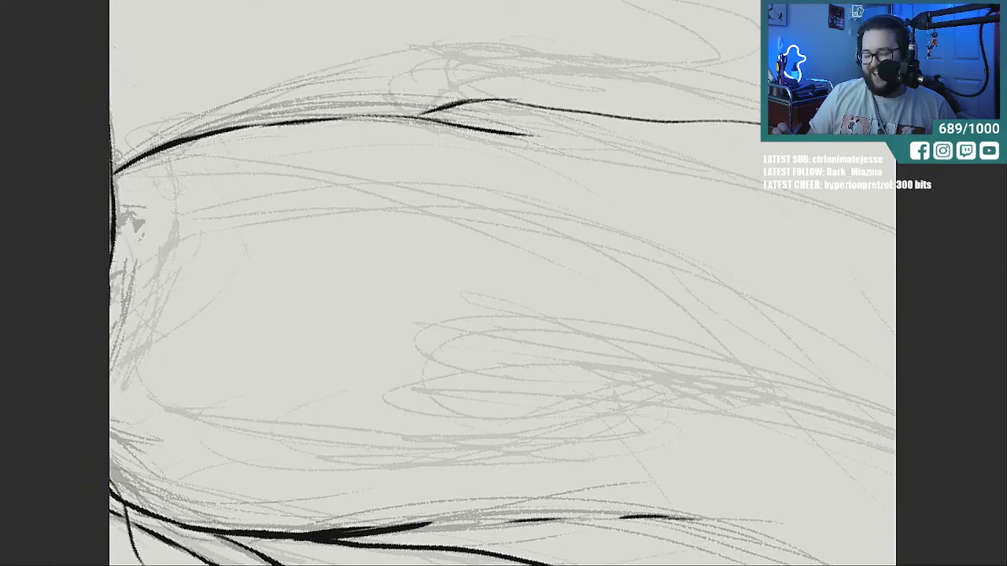
scroll(501, 284, down, 5)
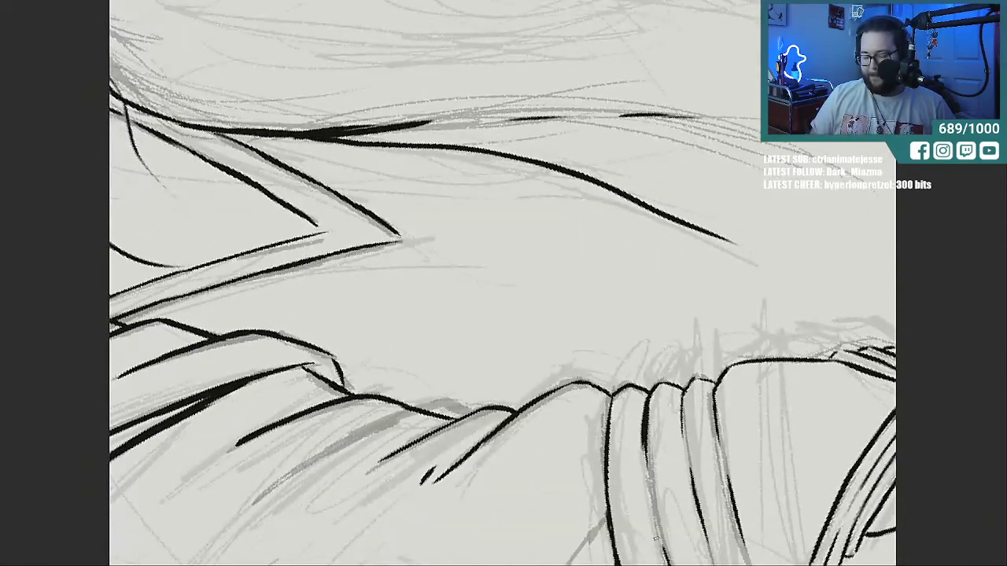
Ink the small notch on the outstretched arm's shoulder beside the collar lapel, and start the two seam lines running down from it.
scroll(502, 283, down, 5)
scroll(502, 284, left, 6)
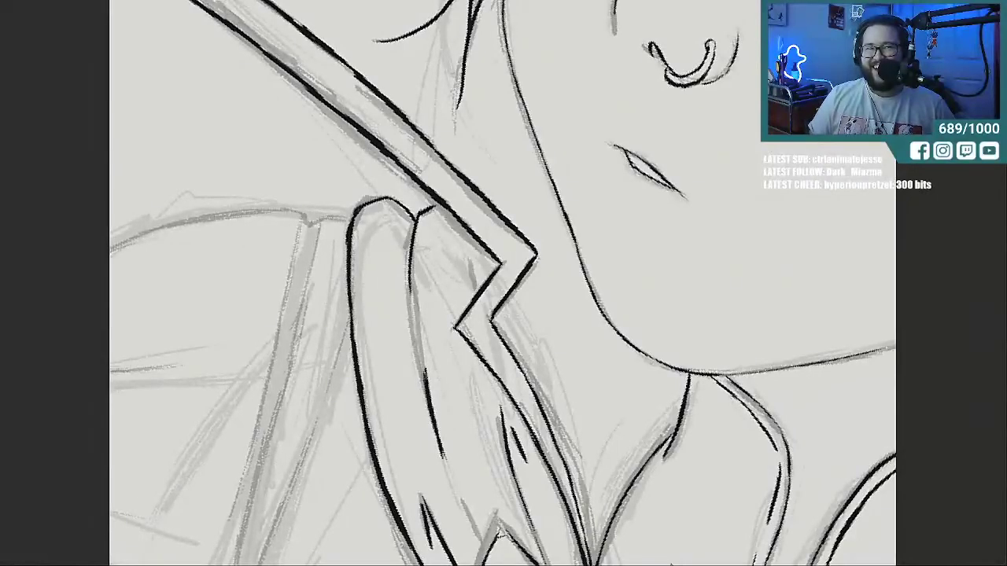
scroll(502, 284, left, 5)
scroll(649, 548, right, 1)
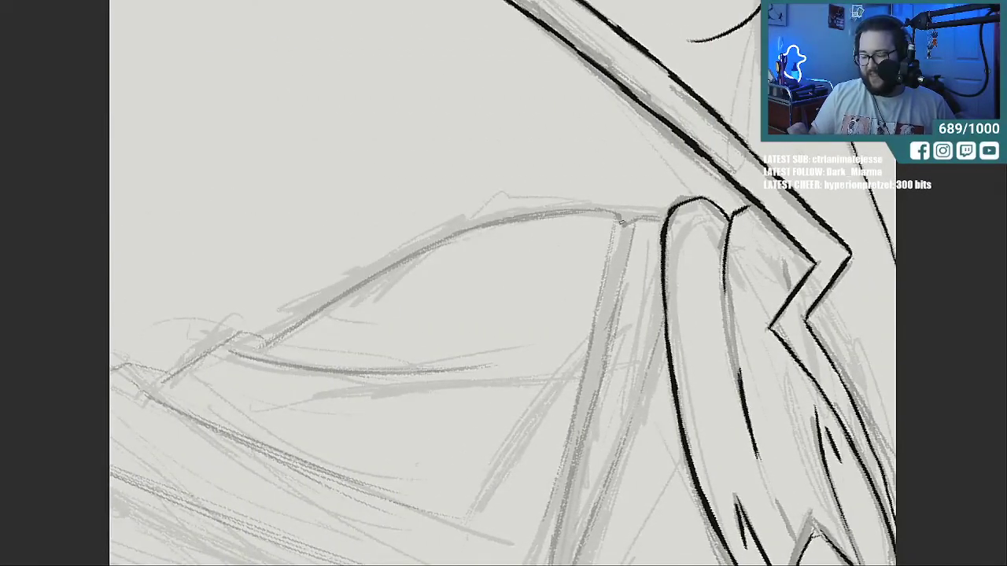
drag(614, 216, 637, 221)
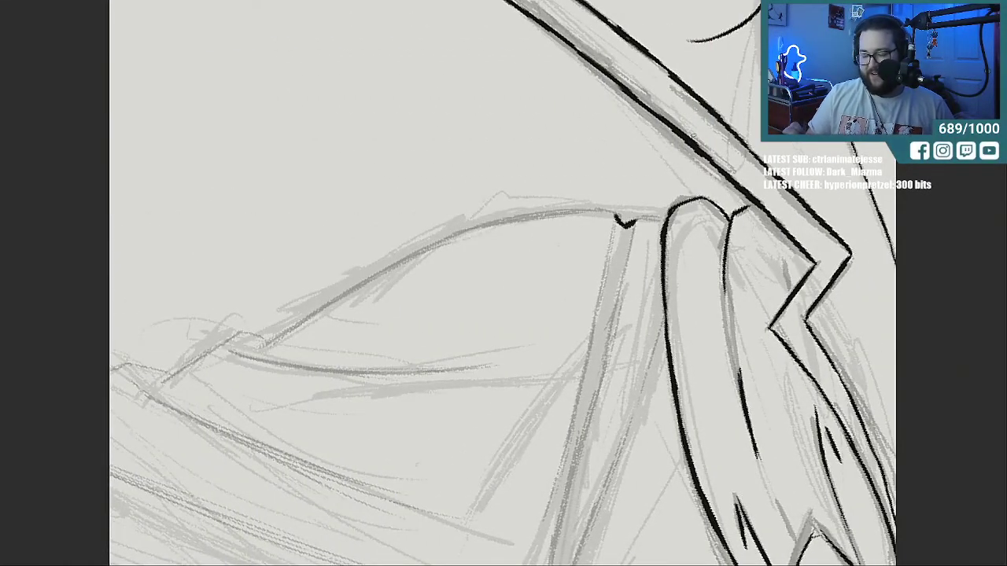
scroll(677, 254, up, 2)
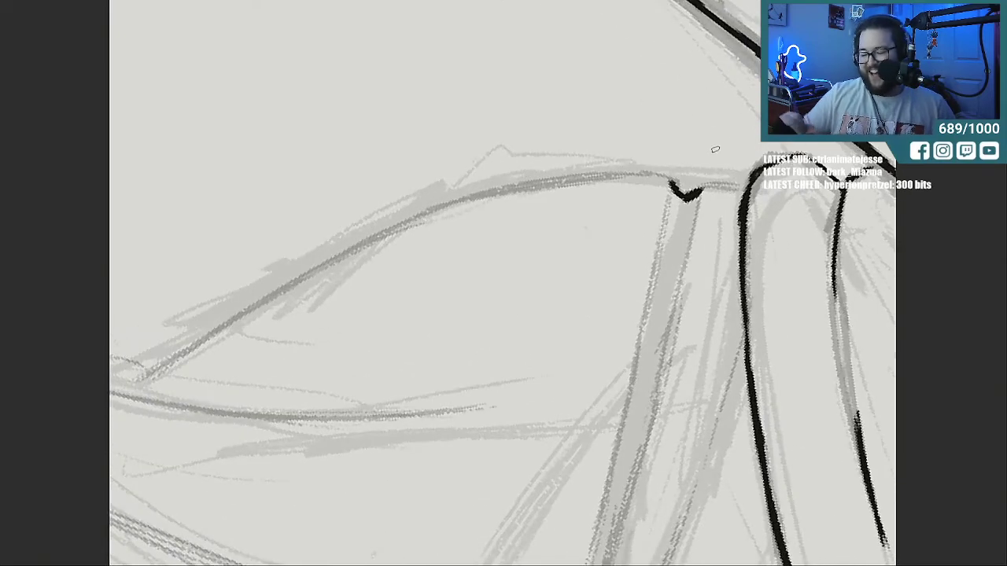
mouse_move(704, 192)
mouse_down()
mouse_move(737, 190)
mouse_move(695, 226)
mouse_move(686, 267)
mouse_up()
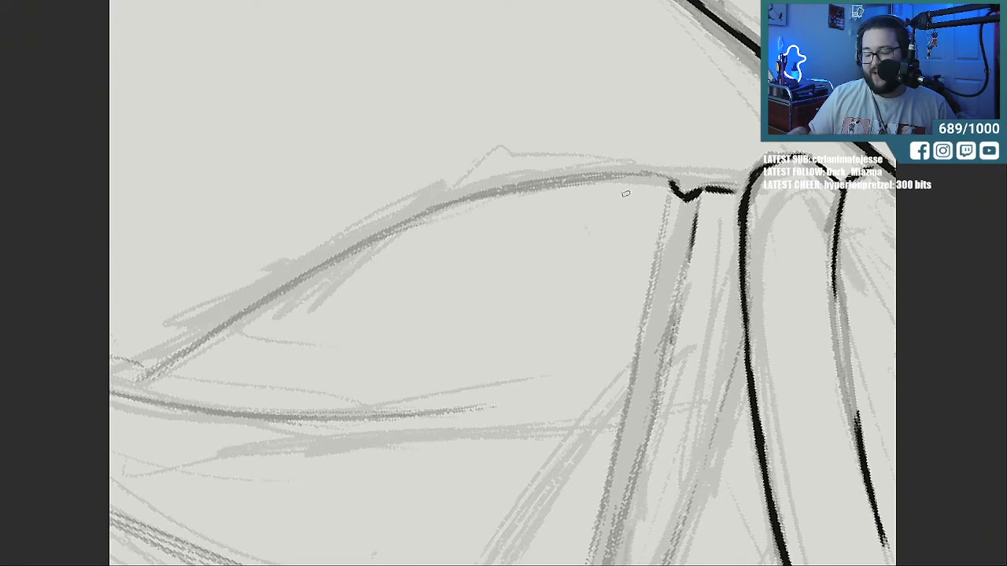
drag(667, 203, 652, 305)
drag(659, 234, 642, 330)
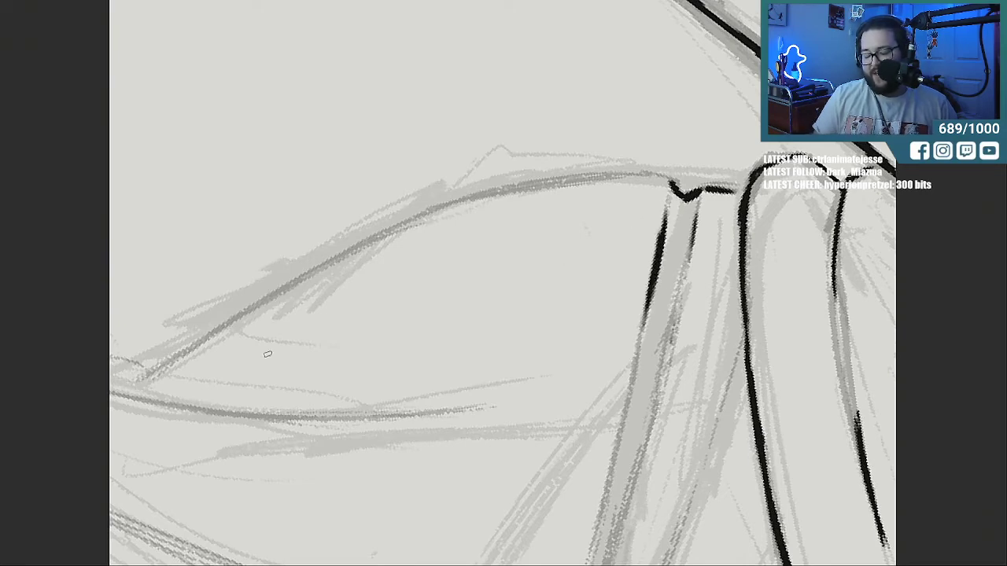
Ink the shoulder's long curved outline along the sketch, from the upper sleeve fold up to the notch.
drag(129, 385, 452, 214)
drag(297, 292, 475, 209)
drag(356, 261, 568, 189)
mouse_move(456, 211)
mouse_down()
mouse_move(615, 180)
mouse_move(683, 183)
mouse_up()
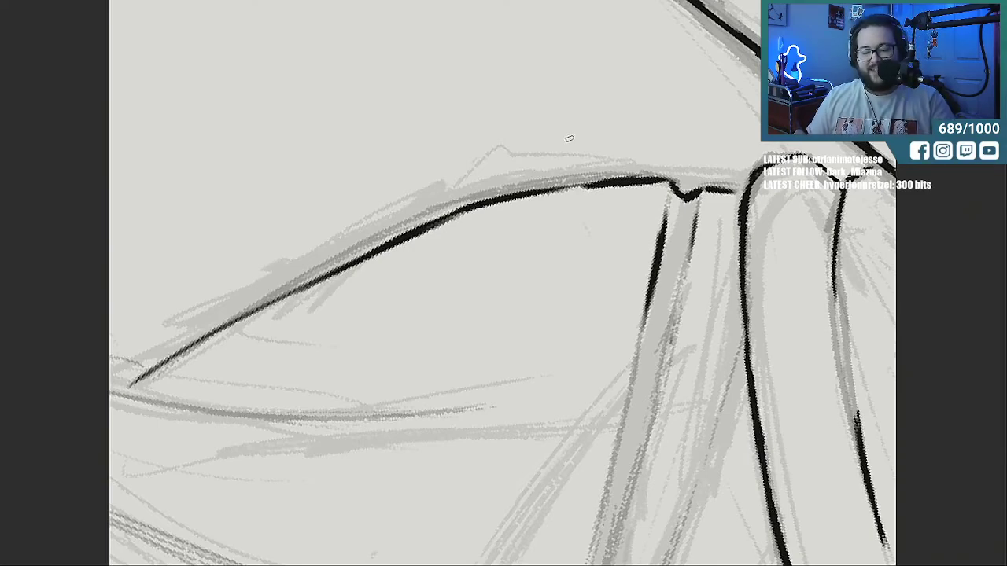
Rotate the canvas view and thicken the shoulder curve, smoothing the bend and filling the thin stretch up to the notch.
key(r)
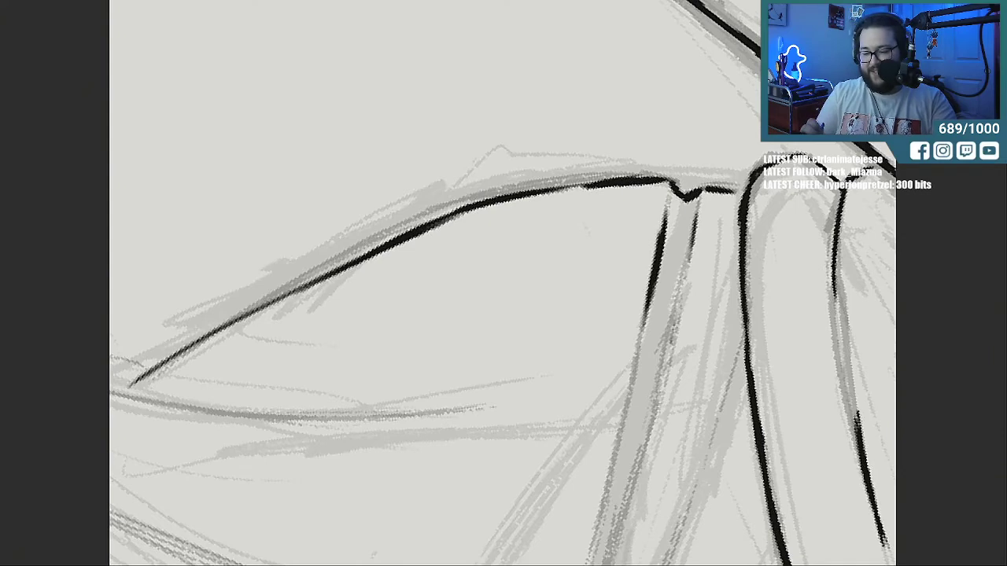
drag(439, 24, 295, 114)
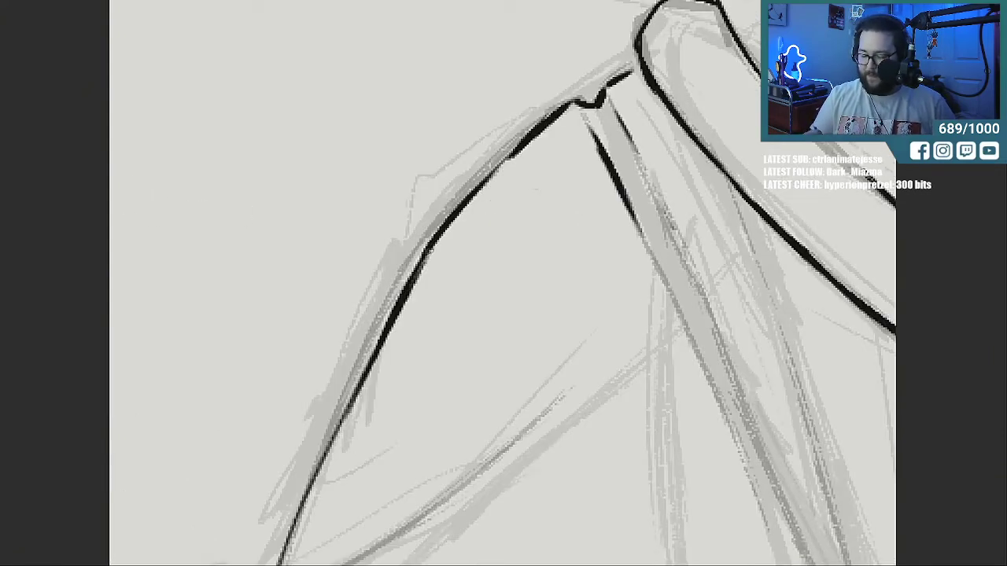
drag(410, 281, 521, 149)
drag(452, 228, 526, 137)
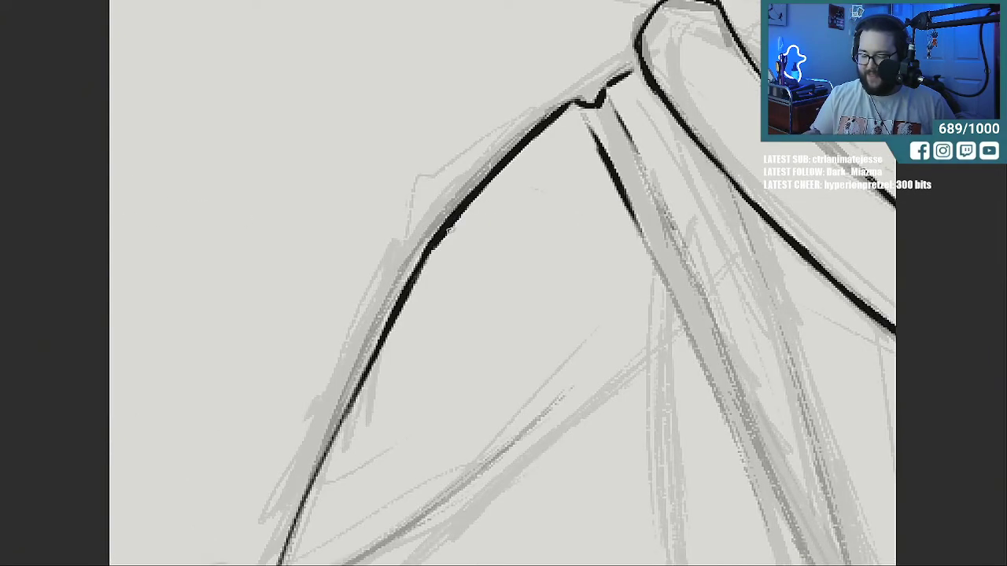
drag(424, 258, 437, 244)
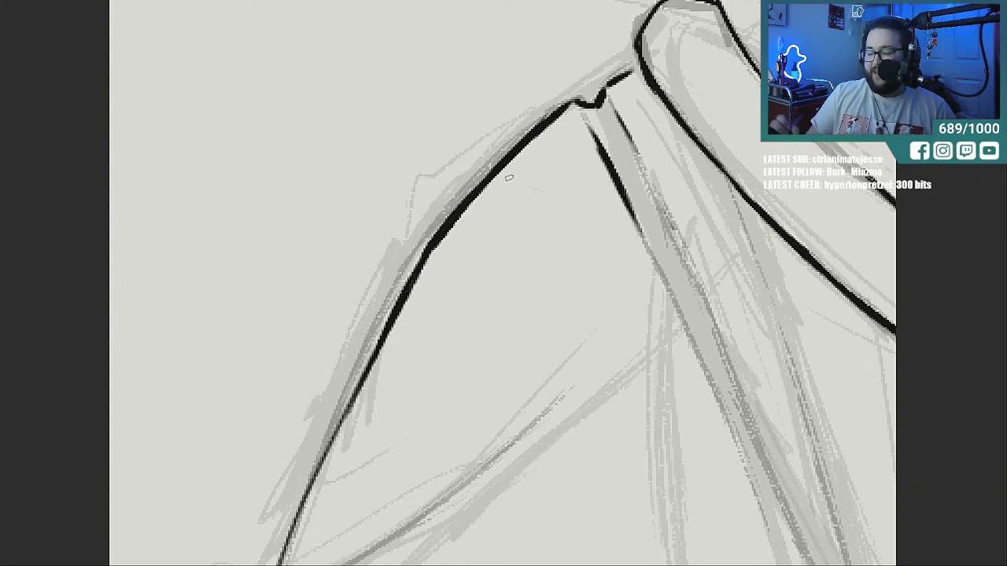
Ink the sleeve's next outer segment below the shoulder curve, and the long fold line sweeping inward from it.
scroll(883, 143, down, 5)
mouse_move(273, 265)
mouse_down()
mouse_move(228, 325)
mouse_move(205, 379)
mouse_up()
mouse_move(254, 298)
mouse_down()
mouse_move(471, 164)
mouse_move(582, 70)
mouse_up()
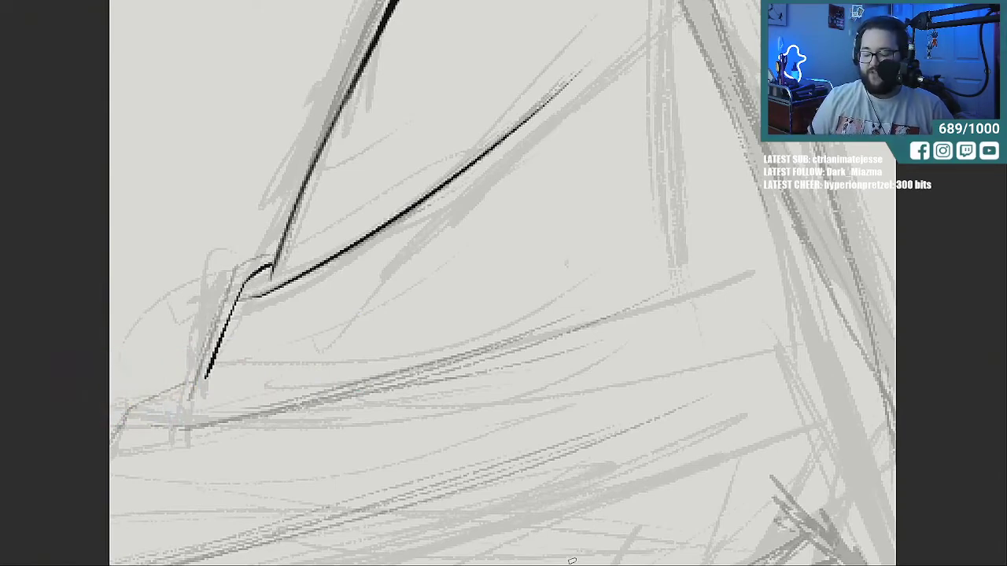
Doodle heavy joined brows, a nose and two outlined eyes on the empty canvas beside the figure.
scroll(504, 283, up, 5)
mouse_move(477, 164)
mouse_down()
mouse_move(474, 197)
mouse_move(436, 275)
mouse_move(443, 284)
mouse_move(483, 150)
mouse_move(346, 93)
mouse_move(424, 114)
mouse_move(347, 92)
mouse_move(480, 145)
mouse_move(535, 106)
mouse_move(651, 92)
mouse_move(550, 110)
mouse_move(483, 158)
mouse_move(444, 299)
mouse_move(425, 311)
mouse_move(495, 292)
mouse_move(444, 319)
mouse_move(476, 176)
mouse_move(413, 126)
mouse_move(326, 118)
mouse_move(389, 106)
mouse_move(433, 118)
mouse_move(460, 145)
mouse_move(582, 94)
mouse_move(651, 102)
mouse_move(523, 98)
mouse_move(487, 179)
mouse_move(532, 228)
mouse_move(608, 227)
mouse_up()
drag(510, 200, 541, 238)
mouse_move(547, 169)
mouse_down()
mouse_move(574, 161)
mouse_move(615, 169)
mouse_move(511, 197)
mouse_move(617, 226)
mouse_move(622, 169)
mouse_move(622, 216)
mouse_move(515, 189)
mouse_move(523, 173)
mouse_move(543, 175)
mouse_move(519, 198)
mouse_move(586, 167)
mouse_move(618, 167)
mouse_move(527, 179)
mouse_move(554, 217)
mouse_move(550, 181)
mouse_move(586, 212)
mouse_up()
mouse_move(472, 185)
mouse_down()
mouse_move(413, 227)
mouse_move(337, 228)
mouse_move(307, 185)
mouse_move(405, 169)
mouse_move(433, 224)
mouse_move(325, 175)
mouse_move(354, 251)
mouse_move(361, 166)
mouse_move(432, 196)
mouse_up()
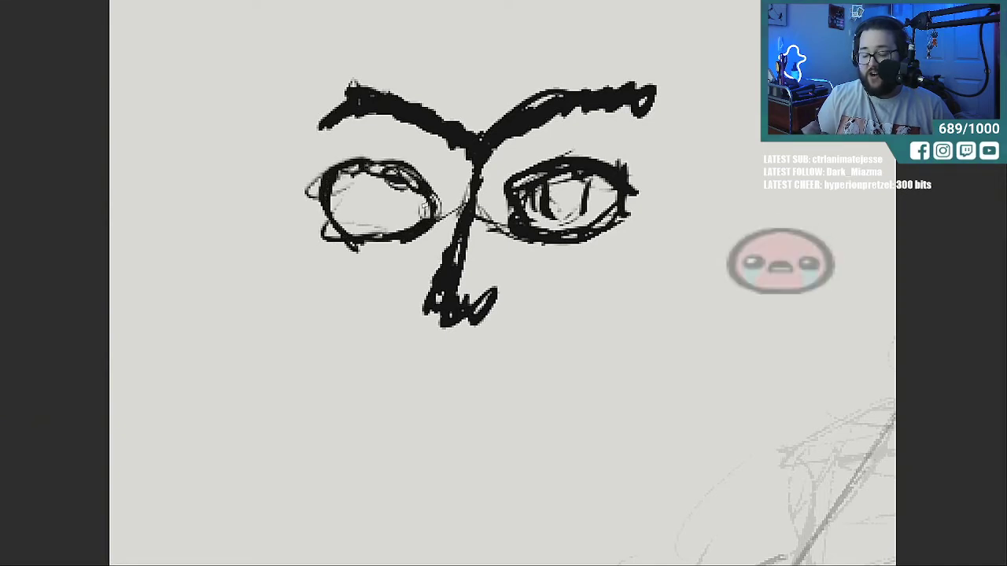
Add a pupil to the doodled face's empty eye, extend the nose's tip, and draw full lips with a shaded lower lip.
mouse_move(360, 171)
mouse_down()
mouse_move(374, 212)
mouse_move(364, 209)
mouse_up()
mouse_move(371, 206)
mouse_down()
mouse_move(456, 220)
mouse_move(484, 201)
mouse_up()
mouse_move(434, 303)
mouse_down()
mouse_move(468, 291)
mouse_move(508, 303)
mouse_move(454, 336)
mouse_move(492, 307)
mouse_up()
mouse_move(482, 319)
mouse_down()
mouse_move(460, 378)
mouse_move(458, 369)
mouse_move(387, 390)
mouse_move(516, 367)
mouse_move(557, 401)
mouse_move(570, 391)
mouse_up()
drag(512, 370, 382, 393)
mouse_move(383, 394)
mouse_down()
mouse_move(421, 410)
mouse_move(542, 398)
mouse_up()
mouse_move(451, 411)
mouse_down()
mouse_move(424, 425)
mouse_move(471, 435)
mouse_move(502, 420)
mouse_up()
drag(515, 418, 461, 455)
Draw the doodled face's chin and first jaw strokes, and build up the cheek line below the slit-pupilled eye.
mouse_move(481, 428)
mouse_down()
mouse_move(426, 508)
mouse_move(346, 442)
mouse_move(266, 350)
mouse_up()
drag(268, 352, 360, 478)
mouse_move(381, 507)
mouse_down()
mouse_move(459, 510)
mouse_move(501, 500)
mouse_up()
mouse_move(458, 494)
mouse_down()
mouse_move(603, 440)
mouse_move(684, 295)
mouse_up()
drag(619, 409, 700, 247)
drag(668, 313, 694, 170)
drag(689, 253, 674, 315)
Extend the opposite side of the doodled face from the chin up to eye level with repeated long strokes.
mouse_move(595, 453)
mouse_down()
mouse_move(529, 491)
mouse_move(370, 481)
mouse_up()
drag(370, 478, 253, 279)
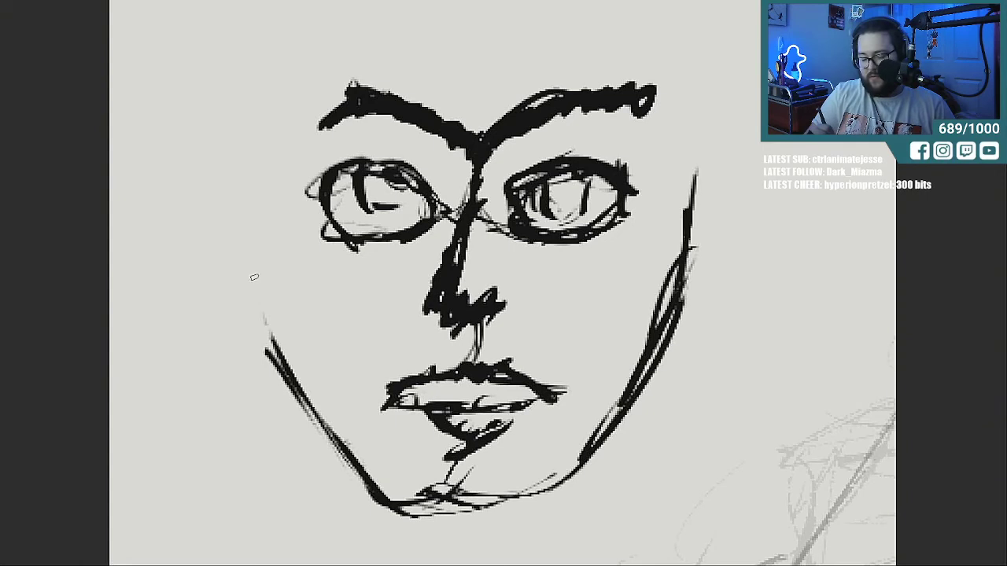
drag(338, 443, 241, 195)
drag(277, 346, 236, 186)
drag(370, 497, 230, 185)
drag(268, 326, 239, 226)
drag(306, 414, 393, 501)
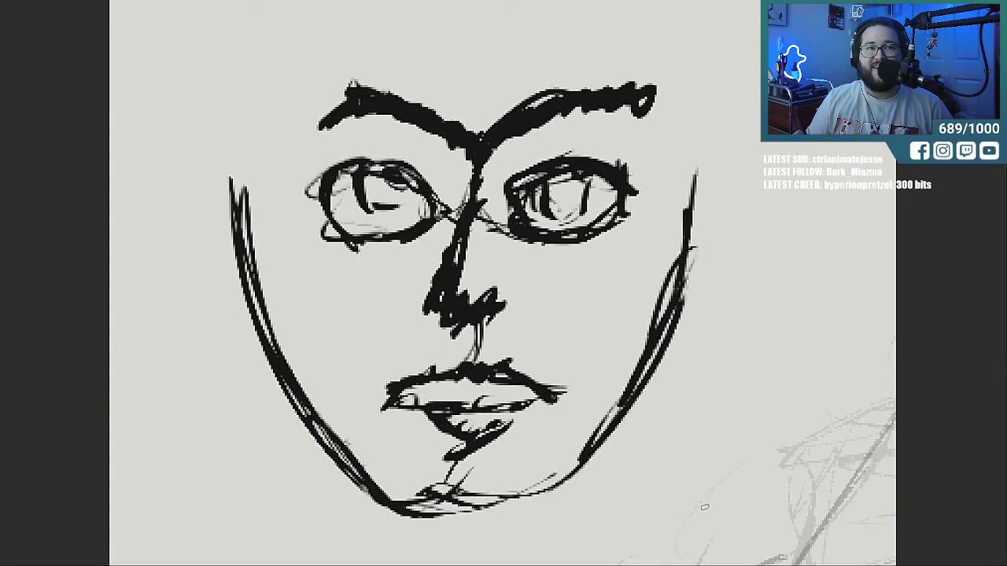
Erase the whole face doodle, and hand-letter "PIZZA" in capitals on the emptied area.
key(e)
mouse_move(230, 170)
mouse_down()
mouse_move(266, 344)
mouse_move(449, 326)
mouse_move(521, 360)
mouse_move(584, 495)
mouse_move(732, 184)
mouse_move(503, 405)
mouse_move(609, 113)
mouse_move(483, 164)
mouse_move(439, 133)
mouse_move(312, 249)
mouse_move(373, 87)
mouse_move(307, 211)
mouse_up()
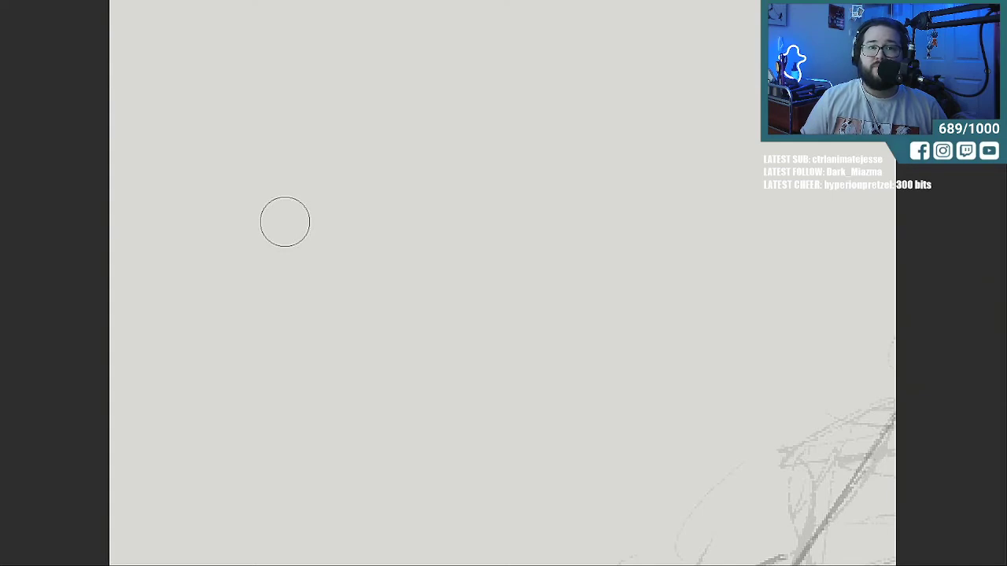
key(p)
mouse_move(379, 92)
mouse_down()
mouse_move(383, 248)
mouse_move(397, 182)
mouse_up()
drag(468, 101, 555, 71)
drag(508, 88, 489, 195)
drag(460, 234, 521, 201)
mouse_move(546, 85)
mouse_down()
mouse_move(549, 193)
mouse_move(618, 175)
mouse_up()
mouse_move(618, 78)
mouse_down()
mouse_move(665, 66)
mouse_move(716, 148)
mouse_up()
drag(742, 48, 717, 164)
drag(751, 38, 789, 149)
drag(717, 122, 761, 96)
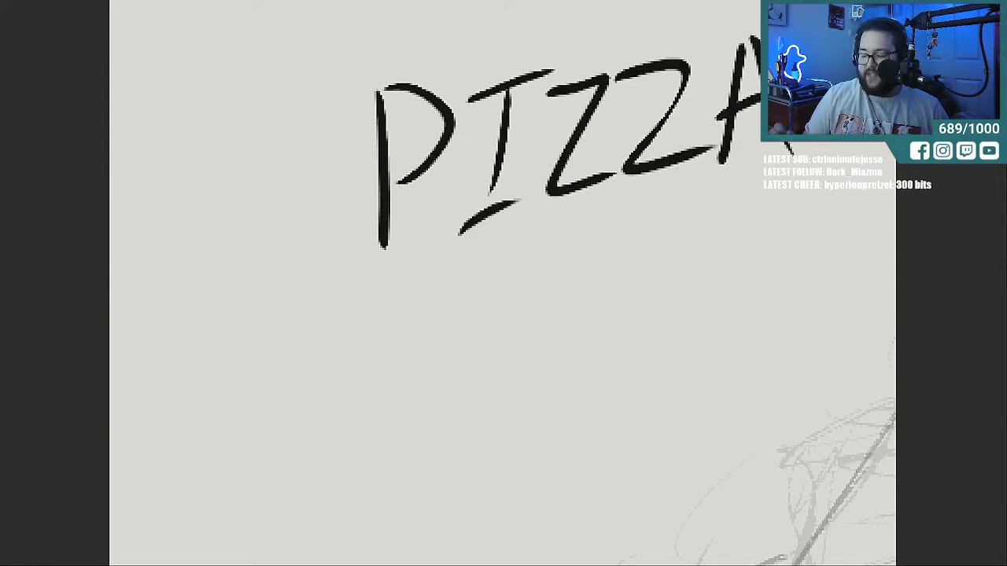
Enclose the "PIZZA" lettering in a rough circle by joining its first and last letters with a lower and an upper arc.
scroll(503, 283, up, 9)
scroll(503, 283, down, 6)
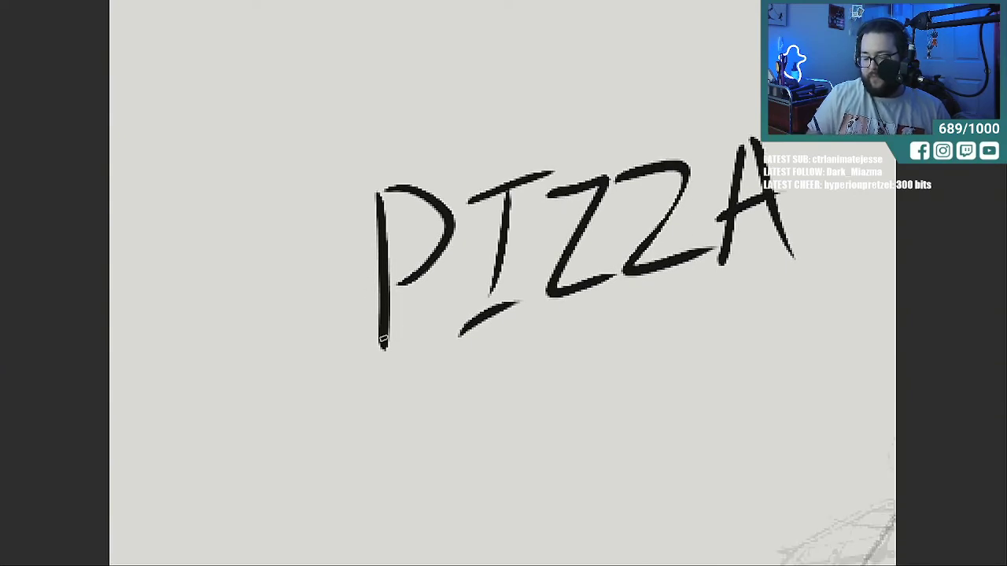
mouse_move(383, 338)
mouse_down()
mouse_move(405, 390)
mouse_move(708, 356)
mouse_move(789, 224)
mouse_up()
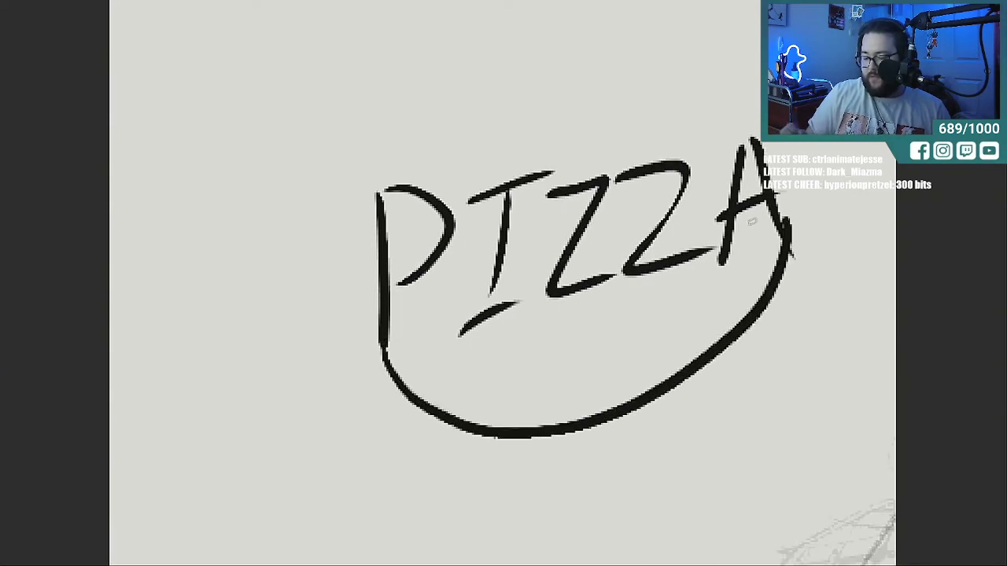
mouse_move(378, 191)
mouse_down()
mouse_move(463, 85)
mouse_move(748, 115)
mouse_move(751, 140)
mouse_up()
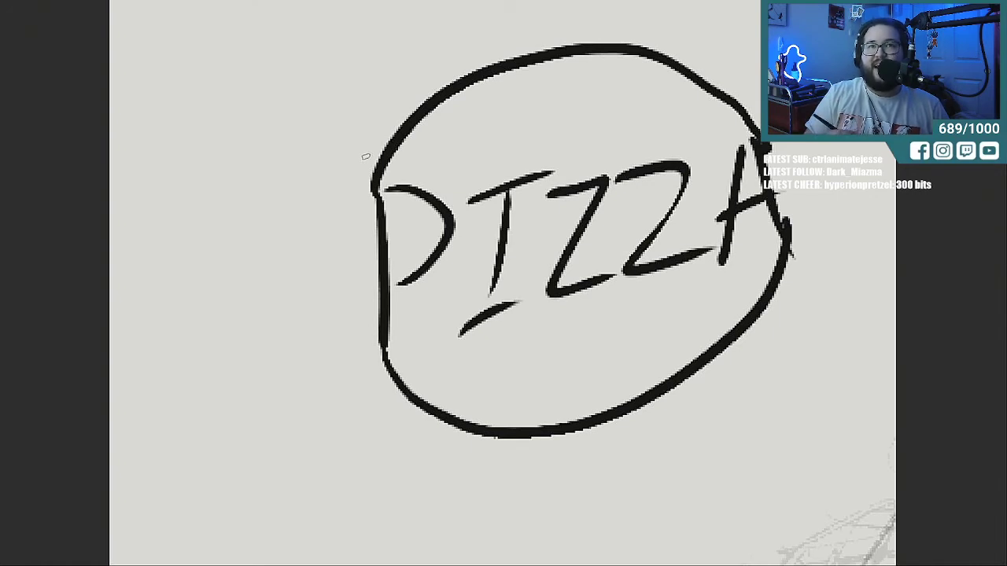
Erase the circled "PIZZA" doodle completely, and bring the whole figure into view.
mouse_move(458, 160)
mouse_down()
mouse_move(377, 176)
mouse_move(519, 68)
mouse_move(541, 92)
mouse_move(420, 418)
mouse_move(748, 44)
mouse_move(482, 452)
mouse_move(566, 449)
mouse_move(802, 184)
mouse_move(764, 220)
mouse_up()
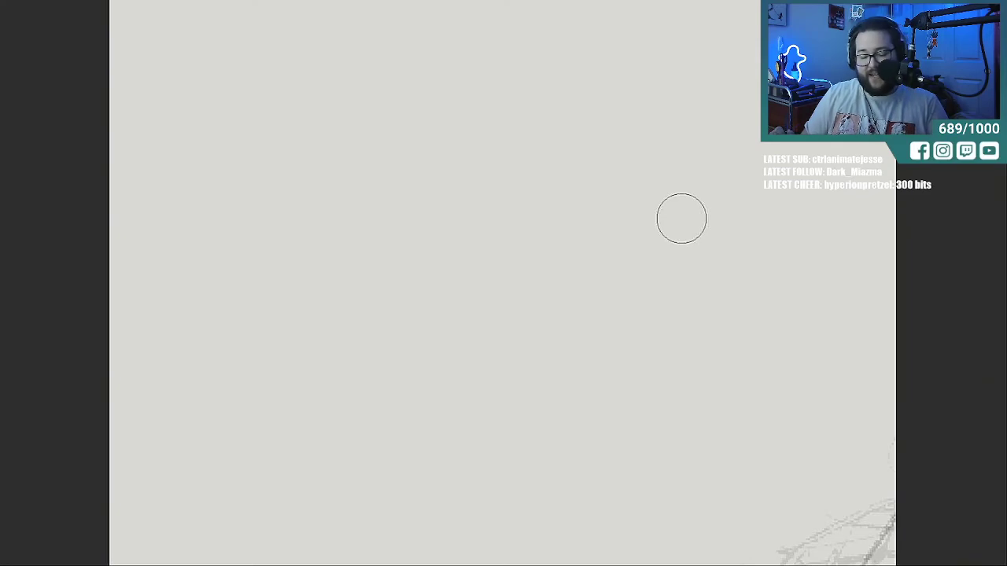
key(ctrl+minus)
key(ctrl+minus)
key(ctrl+minus)
key(ctrl+minus)
key(ctrl+minus)
key(ctrl+minus)
key(ctrl+minus)
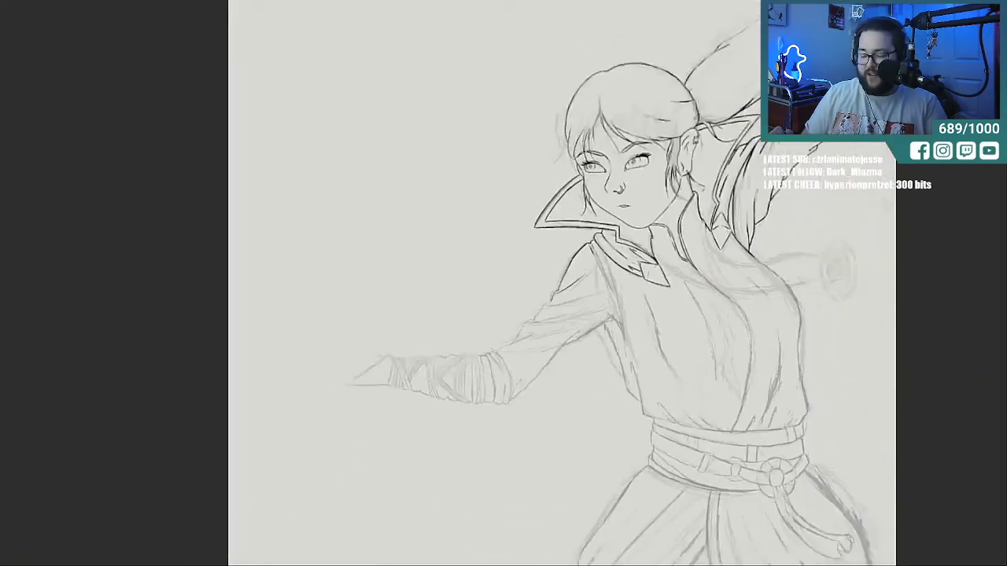
key(ctrl+minus)
key(ctrl+minus)
key(ctrl+minus)
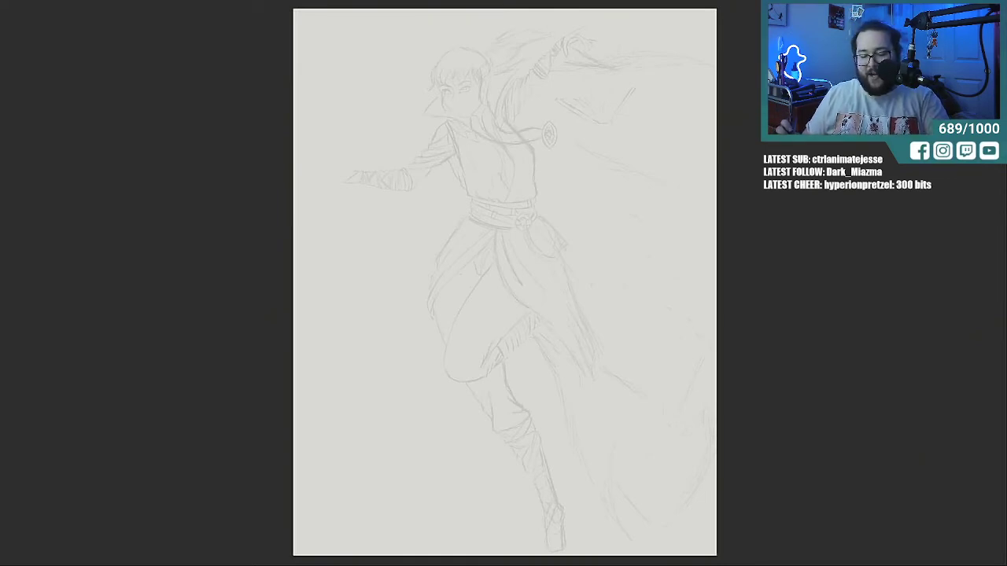
Clear the character drawing from view to leave a blank page.
scroll(505, 256, up, 2)
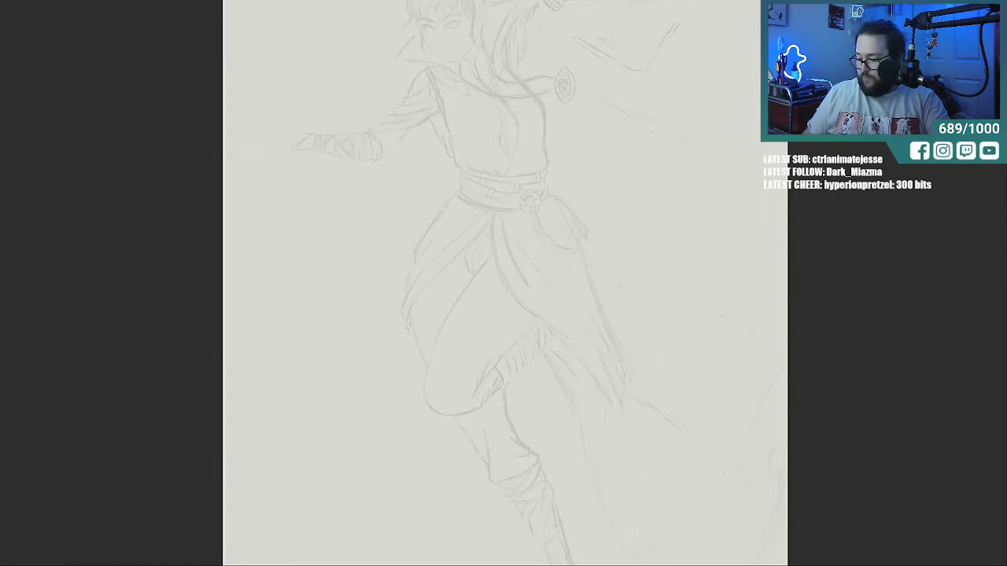
key(Delete)
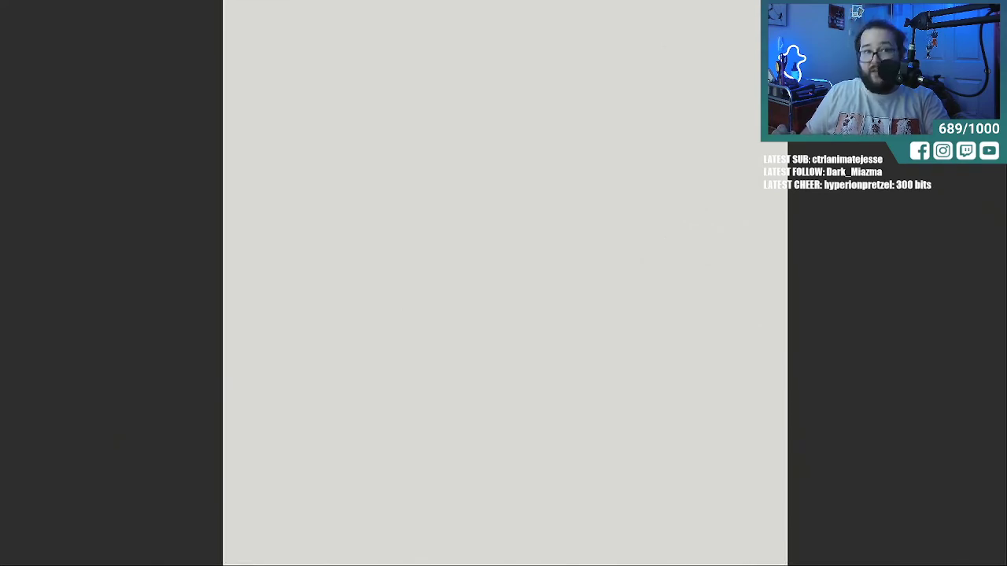
scroll(504, 283, up, 2)
key(ctrl+z)
key(Delete)
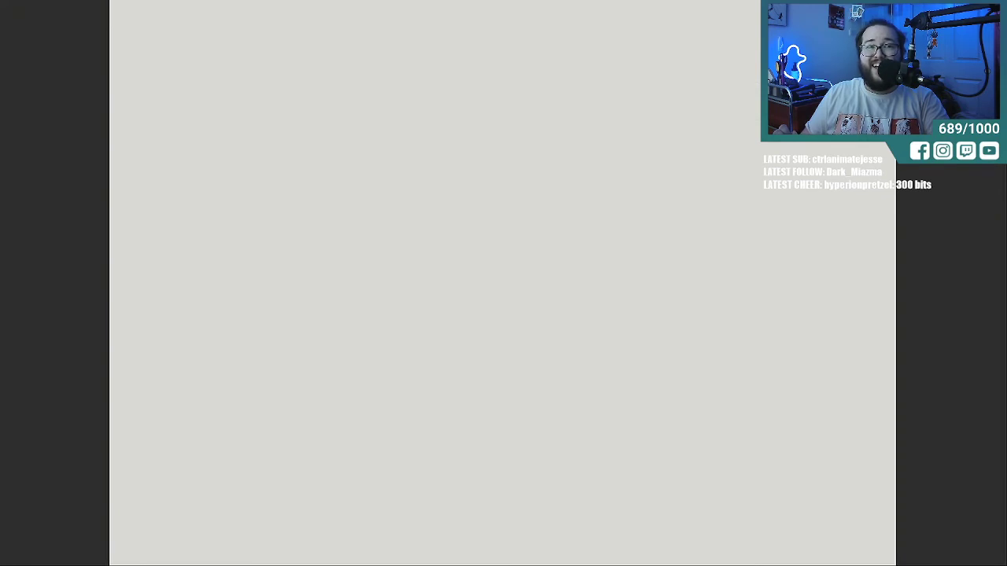
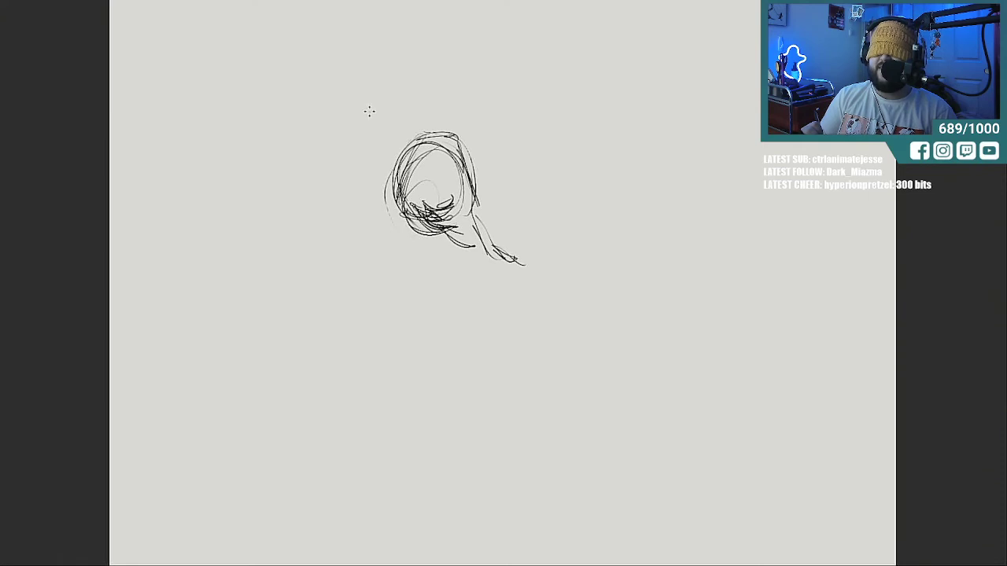
Sketch a loose face beside the round torso with two dark oval eyes, a fanged grin, a curved headband and short vertical side strokes.
mouse_move(363, 105)
mouse_down()
mouse_move(363, 129)
mouse_move(371, 104)
mouse_move(367, 126)
mouse_move(403, 122)
mouse_move(409, 103)
mouse_move(402, 151)
mouse_move(362, 138)
mouse_move(413, 141)
mouse_move(370, 150)
mouse_move(407, 151)
mouse_move(382, 138)
mouse_move(391, 140)
mouse_up()
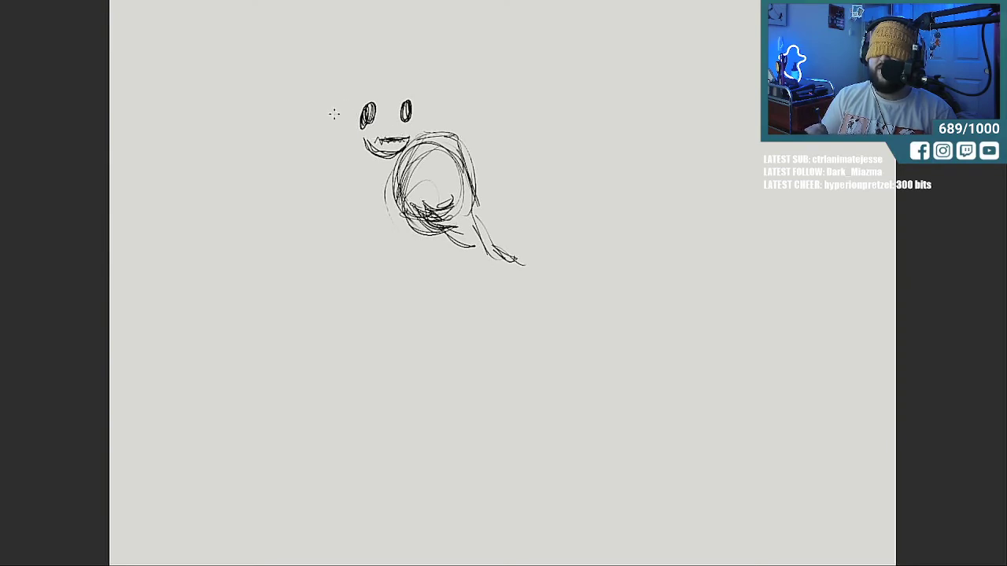
mouse_move(333, 140)
mouse_down()
mouse_move(351, 84)
mouse_move(336, 125)
mouse_move(394, 102)
mouse_move(428, 118)
mouse_move(431, 107)
mouse_move(378, 94)
mouse_move(364, 101)
mouse_move(368, 121)
mouse_up()
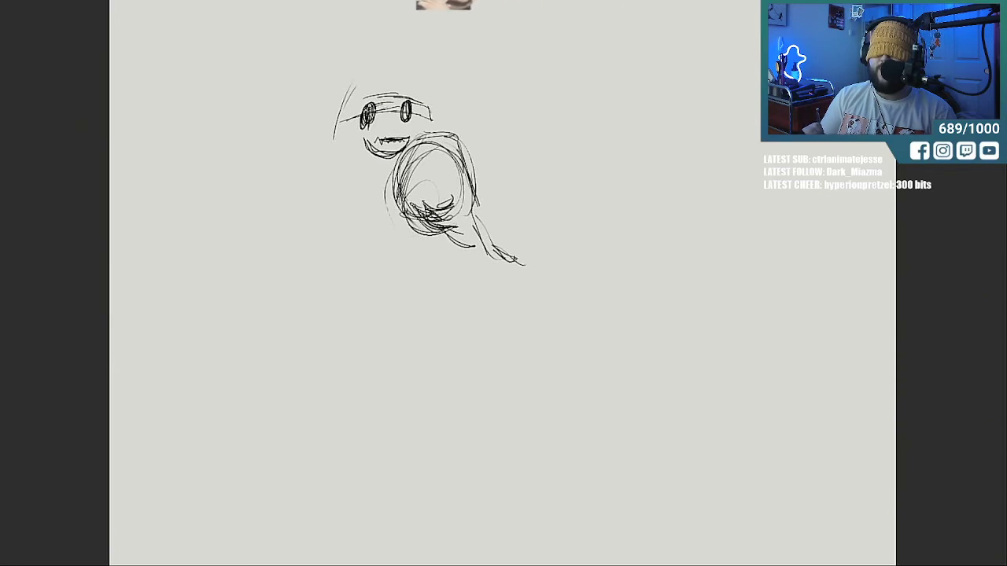
drag(404, 88, 409, 148)
drag(424, 102, 421, 132)
drag(422, 94, 422, 122)
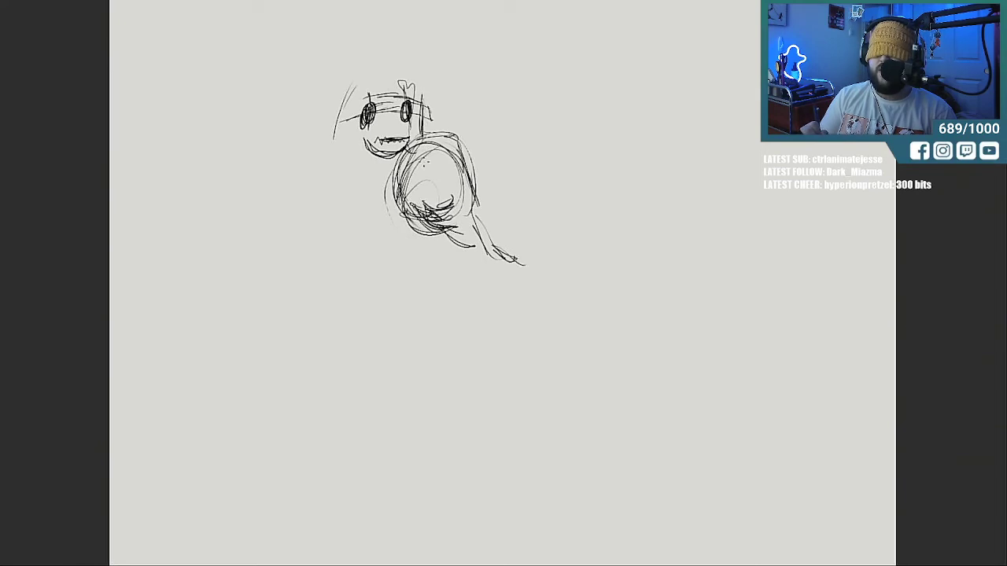
Sketch a small box containing a scribbled circle below the torso, and link it to the body with diagonal limb strokes.
mouse_move(376, 299)
mouse_down()
mouse_move(404, 295)
mouse_move(417, 315)
mouse_move(398, 346)
mouse_move(379, 343)
mouse_up()
drag(379, 285, 383, 345)
drag(381, 342, 417, 338)
mouse_move(410, 298)
mouse_down()
mouse_move(419, 342)
mouse_move(381, 339)
mouse_up()
mouse_move(374, 282)
mouse_down()
mouse_move(374, 341)
mouse_move(422, 293)
mouse_up()
mouse_move(370, 324)
mouse_down()
mouse_move(419, 313)
mouse_move(409, 291)
mouse_move(398, 326)
mouse_up()
mouse_move(398, 290)
mouse_down()
mouse_move(417, 323)
mouse_move(407, 299)
mouse_move(417, 312)
mouse_move(375, 297)
mouse_move(390, 334)
mouse_up()
mouse_move(386, 322)
mouse_down()
mouse_move(400, 335)
mouse_move(456, 282)
mouse_up()
drag(428, 318, 468, 277)
drag(449, 298, 477, 263)
Scribble a dark narrow strip hanging beneath the torso, and sketch the rounded lower body ending in a thin loop.
drag(466, 274, 458, 216)
mouse_move(453, 203)
mouse_down()
mouse_move(458, 253)
mouse_move(442, 280)
mouse_move(456, 256)
mouse_up()
mouse_move(452, 258)
mouse_down()
mouse_move(452, 229)
mouse_move(446, 258)
mouse_up()
mouse_move(449, 207)
mouse_down()
mouse_move(448, 257)
mouse_move(446, 242)
mouse_up()
mouse_move(448, 213)
mouse_down()
mouse_move(428, 202)
mouse_move(442, 196)
mouse_move(402, 269)
mouse_move(433, 294)
mouse_move(506, 327)
mouse_move(537, 273)
mouse_up()
mouse_move(505, 308)
mouse_down()
mouse_move(533, 254)
mouse_move(520, 335)
mouse_up()
mouse_move(525, 288)
mouse_down()
mouse_move(510, 358)
mouse_move(519, 312)
mouse_up()
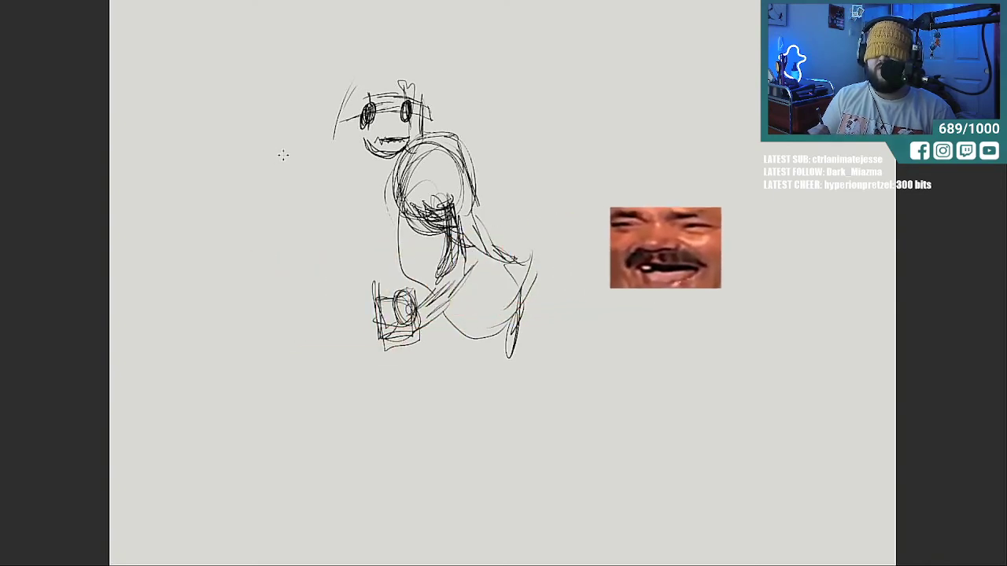
Sketch a curved arm with a small loop reaching out from the face, and add a pointed shape and flat loops beside the box.
mouse_move(284, 193)
mouse_down()
mouse_move(290, 173)
mouse_move(280, 165)
mouse_move(296, 146)
mouse_up()
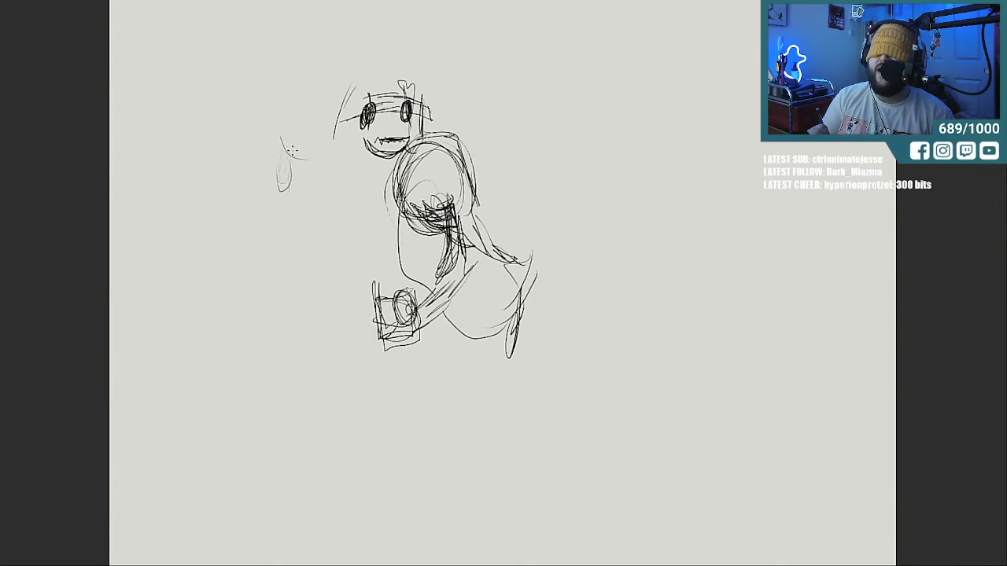
mouse_move(326, 172)
mouse_down()
mouse_move(264, 179)
mouse_move(279, 174)
mouse_up()
click(283, 167)
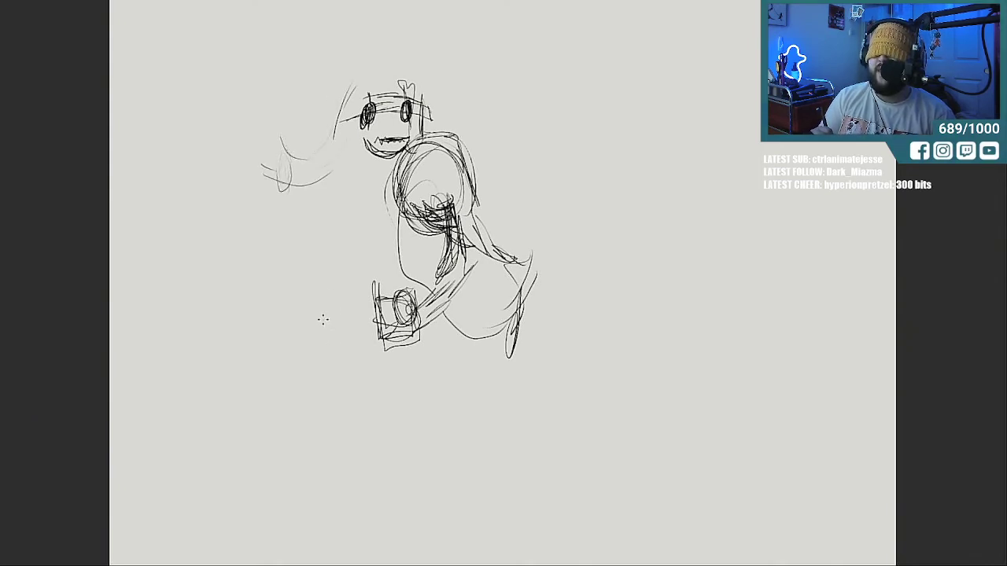
mouse_move(359, 301)
mouse_down()
mouse_move(371, 282)
mouse_move(341, 313)
mouse_move(356, 333)
mouse_move(410, 332)
mouse_up()
mouse_move(351, 323)
mouse_down()
mouse_move(330, 349)
mouse_move(370, 346)
mouse_move(320, 354)
mouse_move(330, 337)
mouse_up()
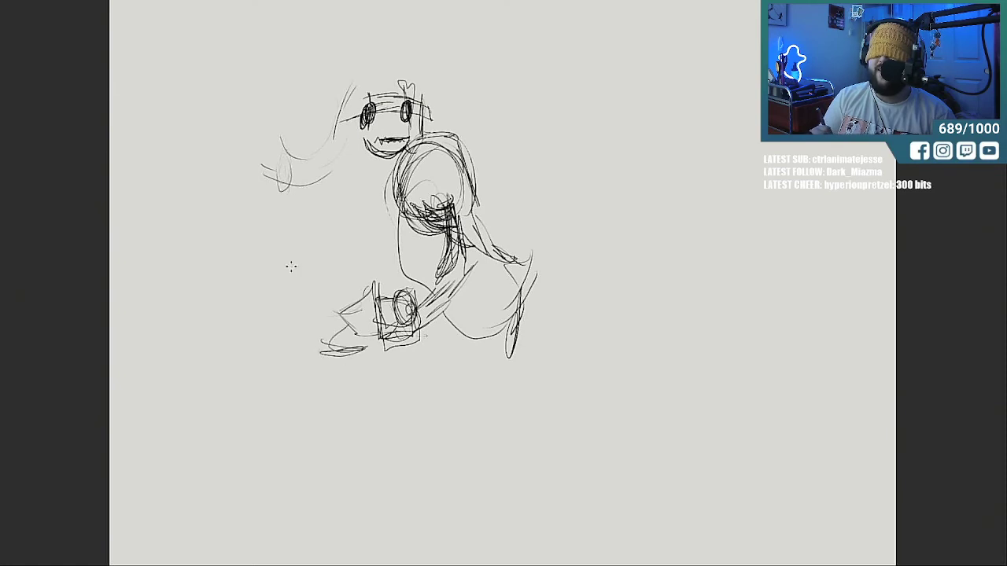
Sketch a small rectangle below the outstretched arm, with jagged scribbled shapes beneath and beside it.
mouse_move(269, 269)
mouse_down()
mouse_move(283, 272)
mouse_move(288, 243)
mouse_move(299, 264)
mouse_move(303, 224)
mouse_move(293, 240)
mouse_up()
mouse_move(272, 262)
mouse_down()
mouse_move(291, 298)
mouse_move(323, 267)
mouse_move(293, 261)
mouse_up()
mouse_move(268, 224)
mouse_down()
mouse_move(268, 247)
mouse_move(305, 222)
mouse_move(308, 246)
mouse_up()
drag(277, 300, 315, 289)
drag(312, 233, 321, 293)
drag(300, 238, 313, 247)
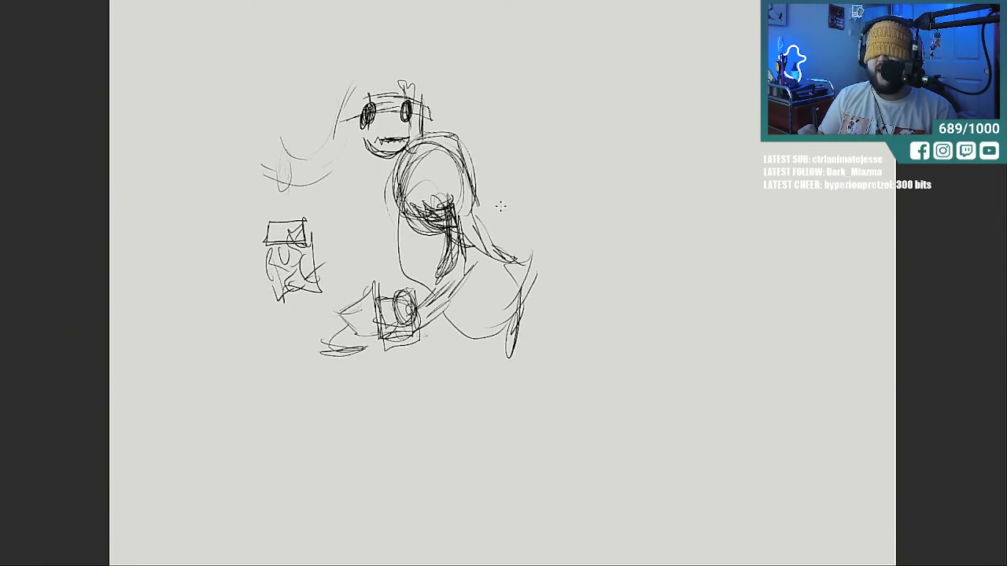
Sketch a tapered second body beside the first figure's lower torso, with a large overlapping round head above it.
mouse_move(498, 206)
mouse_down()
mouse_move(480, 252)
mouse_move(523, 261)
mouse_move(514, 202)
mouse_move(488, 249)
mouse_move(532, 269)
mouse_up()
mouse_move(522, 190)
mouse_down()
mouse_move(529, 254)
mouse_move(496, 227)
mouse_move(509, 190)
mouse_move(527, 202)
mouse_move(531, 243)
mouse_up()
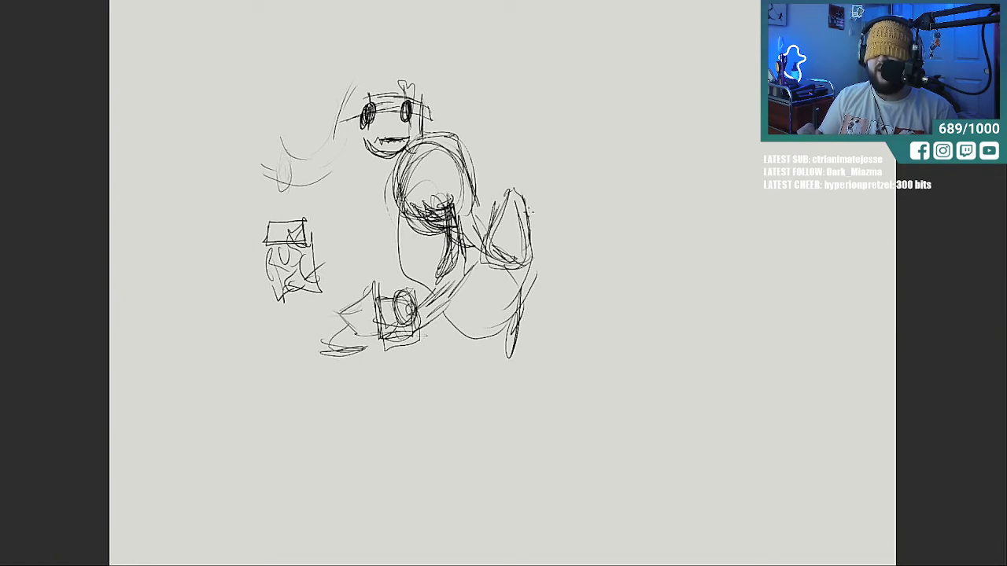
mouse_move(499, 182)
mouse_down()
mouse_move(519, 132)
mouse_move(540, 168)
mouse_move(522, 212)
mouse_move(482, 212)
mouse_move(481, 174)
mouse_up()
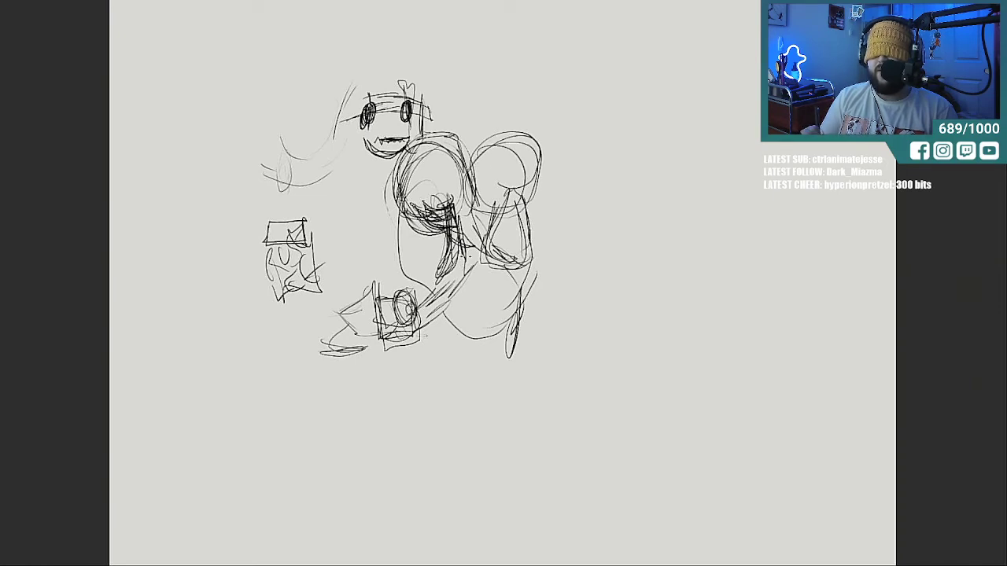
Sketch limb strokes converging between the two bodies into small loops, and a looped arm down the second body's outer side.
mouse_move(469, 240)
mouse_down()
mouse_move(455, 288)
mouse_move(481, 291)
mouse_move(472, 270)
mouse_move(453, 292)
mouse_up()
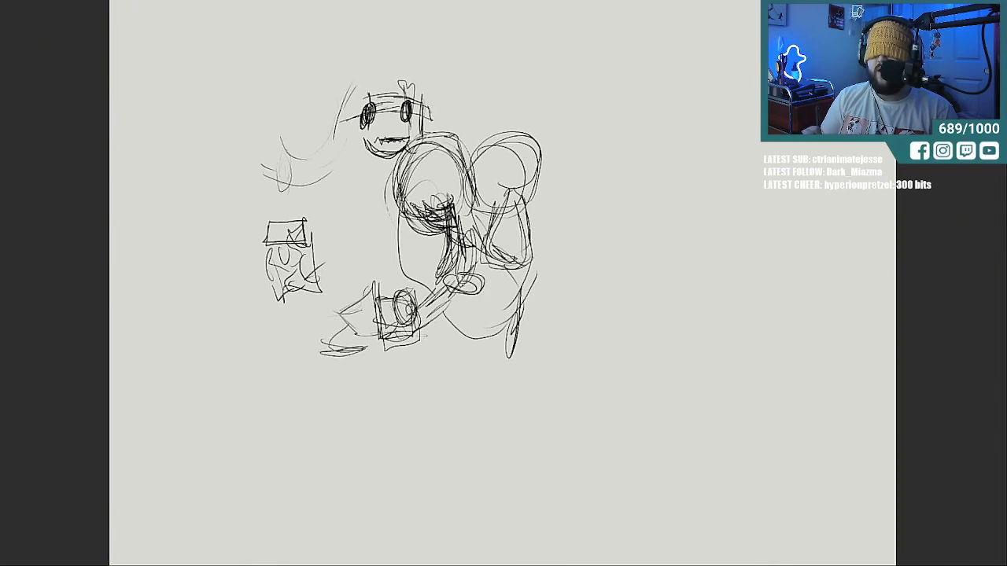
mouse_move(520, 280)
mouse_down()
mouse_move(520, 257)
mouse_move(527, 302)
mouse_up()
mouse_move(516, 239)
mouse_down()
mouse_move(520, 297)
mouse_move(532, 288)
mouse_up()
mouse_move(454, 293)
mouse_down()
mouse_move(477, 282)
mouse_move(496, 293)
mouse_move(488, 290)
mouse_up()
mouse_move(458, 222)
mouse_down()
mouse_move(474, 283)
mouse_move(464, 245)
mouse_move(461, 285)
mouse_move(473, 266)
mouse_up()
drag(491, 214, 472, 277)
drag(486, 235, 473, 267)
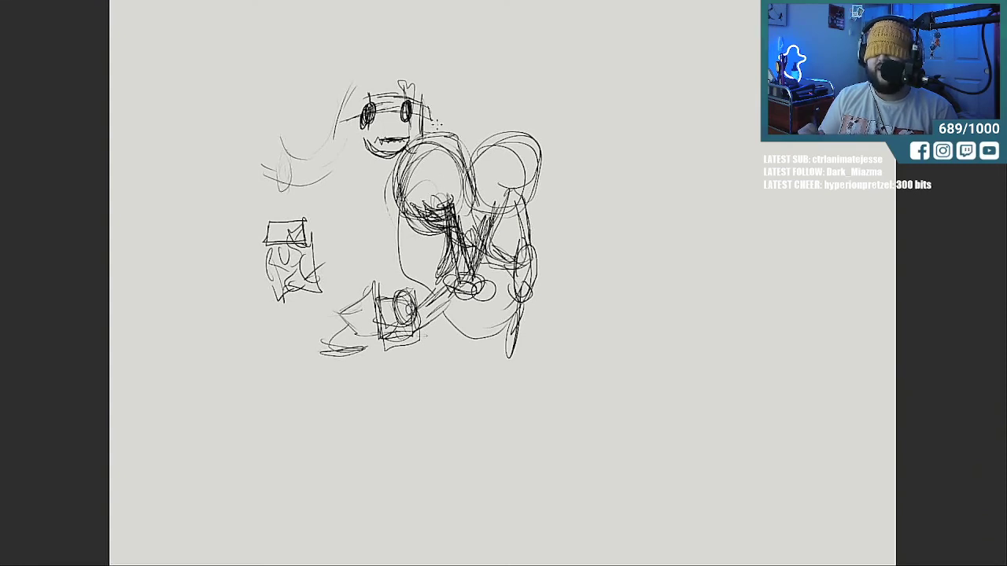
Draw two sharp pointed ear shapes, one above the torso circle and one above the second round head.
mouse_move(442, 124)
mouse_down()
mouse_move(435, 108)
mouse_move(423, 155)
mouse_move(457, 154)
mouse_up()
mouse_move(437, 106)
mouse_down()
mouse_move(456, 131)
mouse_move(423, 154)
mouse_up()
drag(475, 128, 490, 91)
drag(489, 92, 499, 129)
drag(502, 112, 499, 115)
mouse_move(490, 94)
mouse_down()
mouse_move(472, 125)
mouse_move(493, 96)
mouse_up()
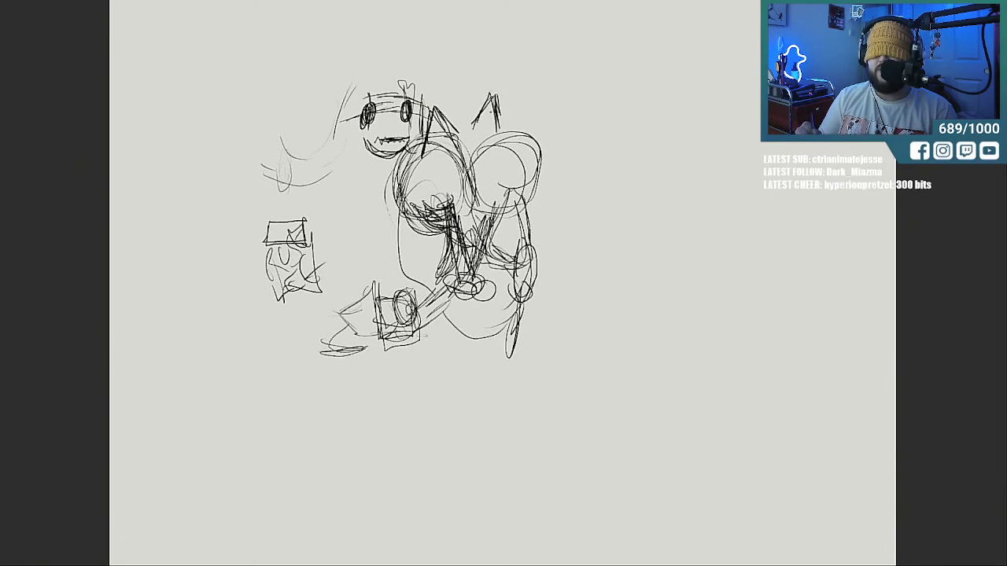
Add a narrow spike between the pointed ears, and scribble eyes, a muzzle and whisker-like lines across the round shapes.
mouse_move(445, 126)
mouse_down()
mouse_move(433, 117)
mouse_move(427, 129)
mouse_move(443, 118)
mouse_up()
mouse_move(438, 99)
mouse_down()
mouse_move(433, 127)
mouse_move(462, 99)
mouse_move(456, 127)
mouse_up()
drag(469, 91, 447, 131)
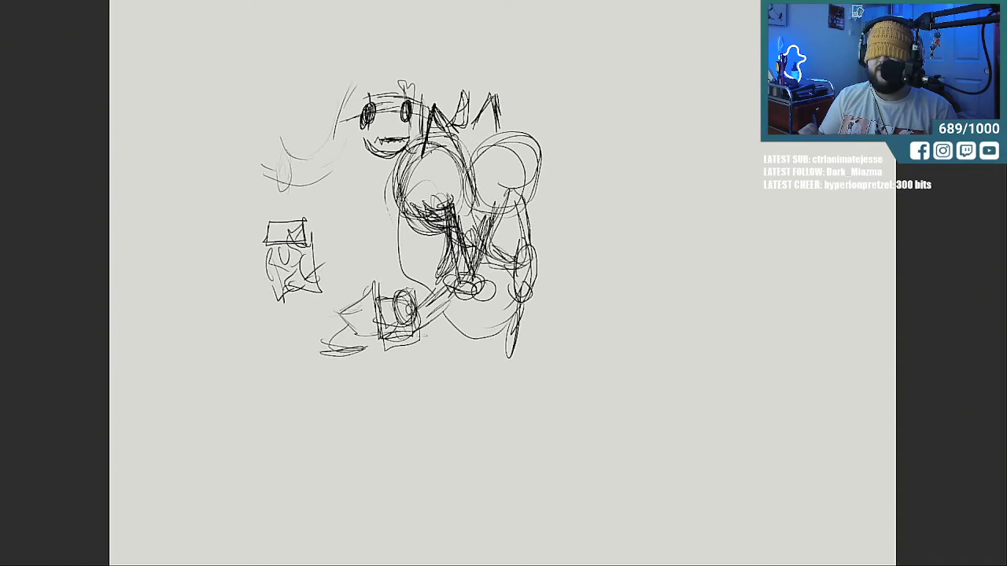
mouse_move(425, 152)
mouse_down()
mouse_move(483, 134)
mouse_move(434, 138)
mouse_move(468, 154)
mouse_move(434, 186)
mouse_move(467, 154)
mouse_move(487, 166)
mouse_move(434, 185)
mouse_up()
mouse_move(448, 172)
mouse_down()
mouse_move(464, 154)
mouse_move(456, 176)
mouse_move(528, 161)
mouse_move(514, 181)
mouse_move(367, 199)
mouse_up()
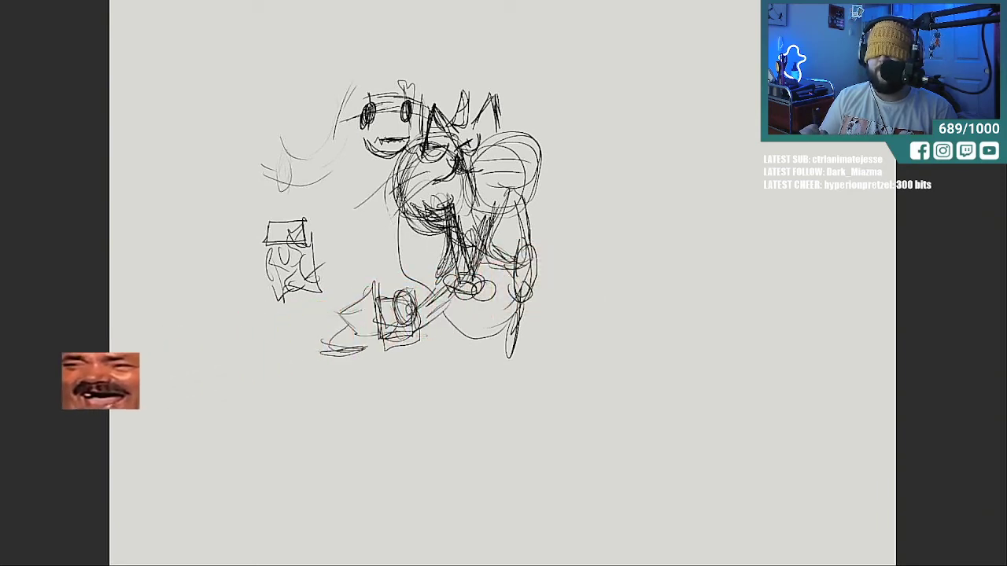
Darken the second body's outer limb with repeated strokes, and sketch an angular box shape on a long post beside it.
mouse_move(520, 329)
mouse_down()
mouse_move(538, 257)
mouse_move(535, 187)
mouse_move(553, 214)
mouse_move(537, 219)
mouse_move(516, 310)
mouse_up()
mouse_move(527, 250)
mouse_down()
mouse_move(547, 206)
mouse_move(538, 183)
mouse_move(524, 296)
mouse_up()
drag(536, 257, 522, 283)
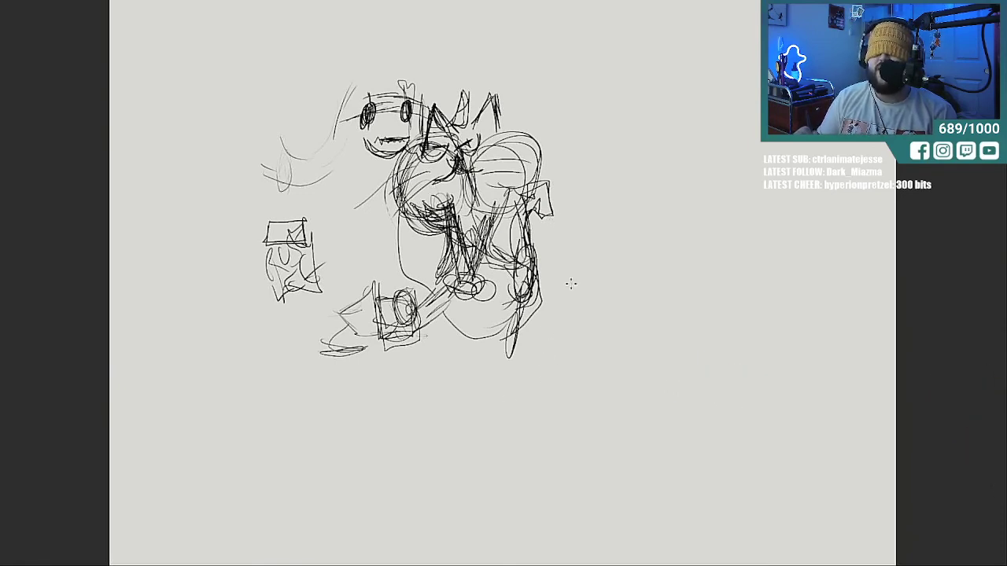
mouse_move(559, 295)
mouse_down()
mouse_move(568, 317)
mouse_move(602, 324)
mouse_move(616, 269)
mouse_move(551, 261)
mouse_move(583, 272)
mouse_up()
mouse_move(570, 327)
mouse_down()
mouse_move(543, 349)
mouse_move(606, 303)
mouse_move(620, 338)
mouse_move(544, 315)
mouse_move(594, 321)
mouse_move(555, 327)
mouse_move(550, 425)
mouse_up()
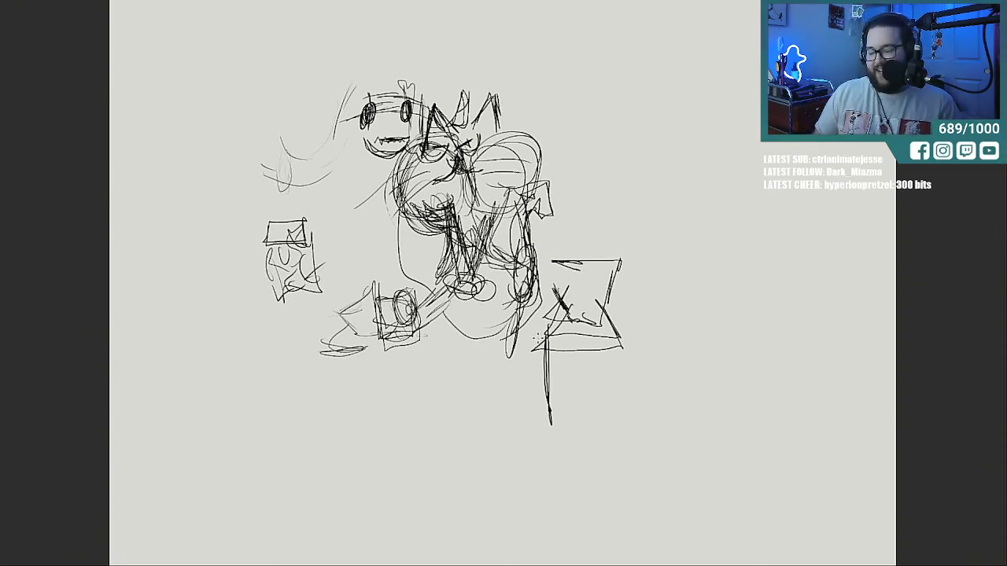
Handwrite "I can't See" in the empty area beside the post.
scroll(538, 338, down, 6)
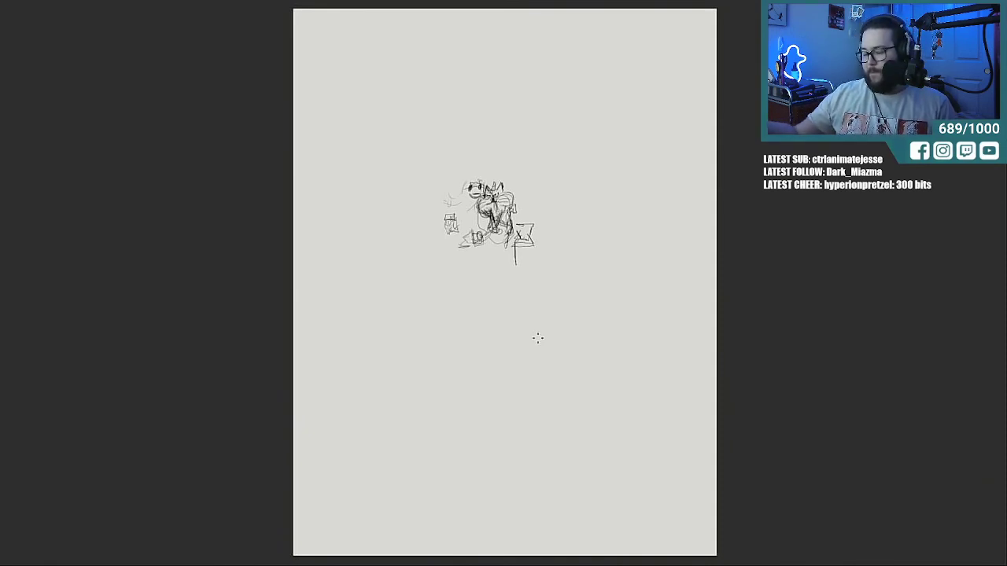
key(z)
drag(535, 243, 635, 264)
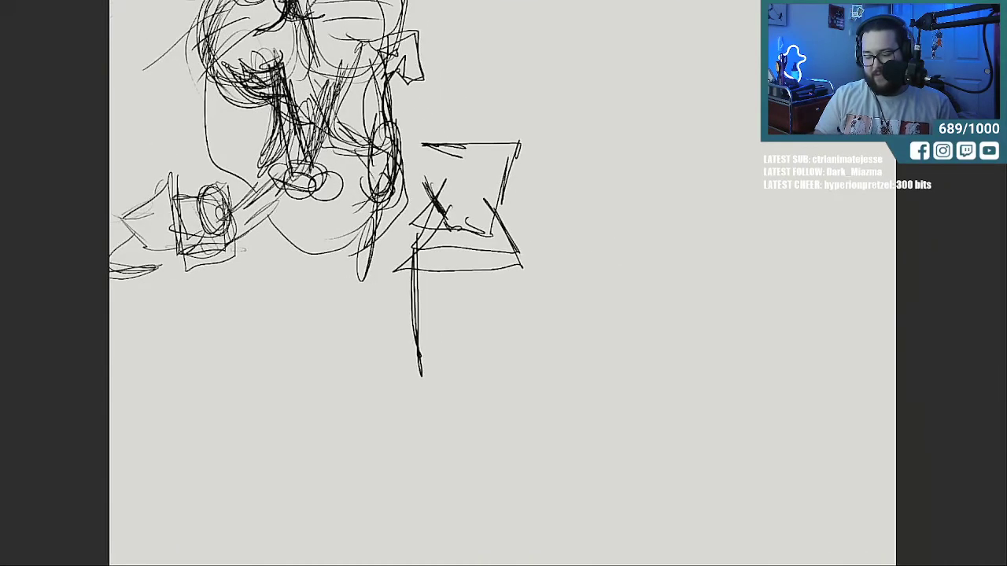
mouse_move(542, 297)
mouse_down()
mouse_move(557, 295)
mouse_move(549, 316)
mouse_up()
drag(544, 317, 568, 313)
mouse_move(575, 309)
mouse_down()
mouse_move(593, 311)
mouse_move(608, 292)
mouse_move(619, 299)
mouse_up()
mouse_move(634, 285)
mouse_down()
mouse_move(634, 298)
mouse_move(644, 295)
mouse_up()
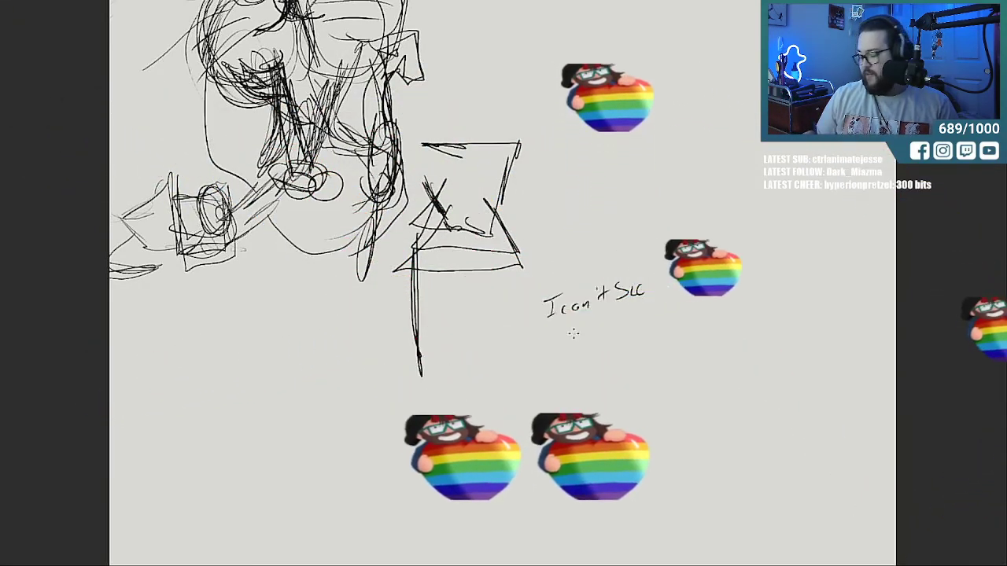
Write the date 8/3/21 beneath the caption and sign below it with the artist's initials inside a box.
mouse_move(580, 319)
mouse_down()
mouse_move(584, 343)
mouse_move(632, 331)
mouse_move(639, 346)
mouse_move(618, 376)
mouse_up()
click(610, 334)
drag(615, 377, 649, 352)
mouse_move(641, 355)
mouse_down()
mouse_move(634, 379)
mouse_move(656, 364)
mouse_move(640, 390)
mouse_up()
mouse_move(607, 346)
mouse_down()
mouse_move(661, 383)
mouse_move(605, 346)
mouse_up()
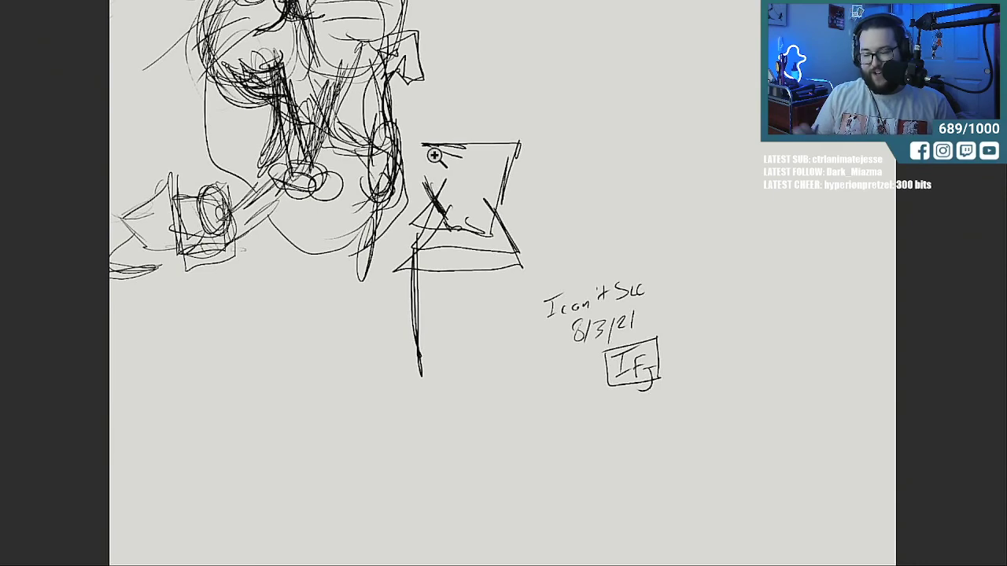
key(ctrl+0)
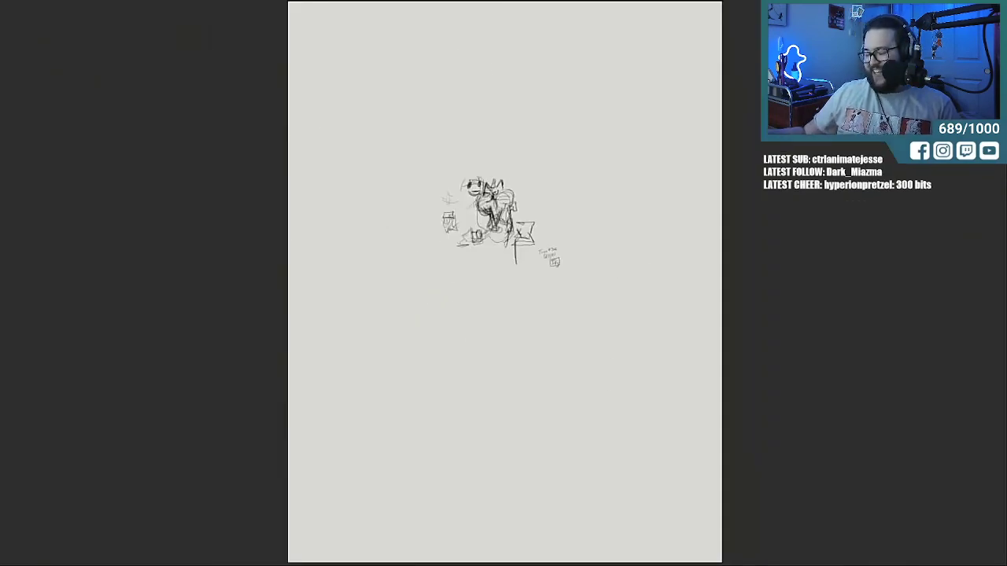